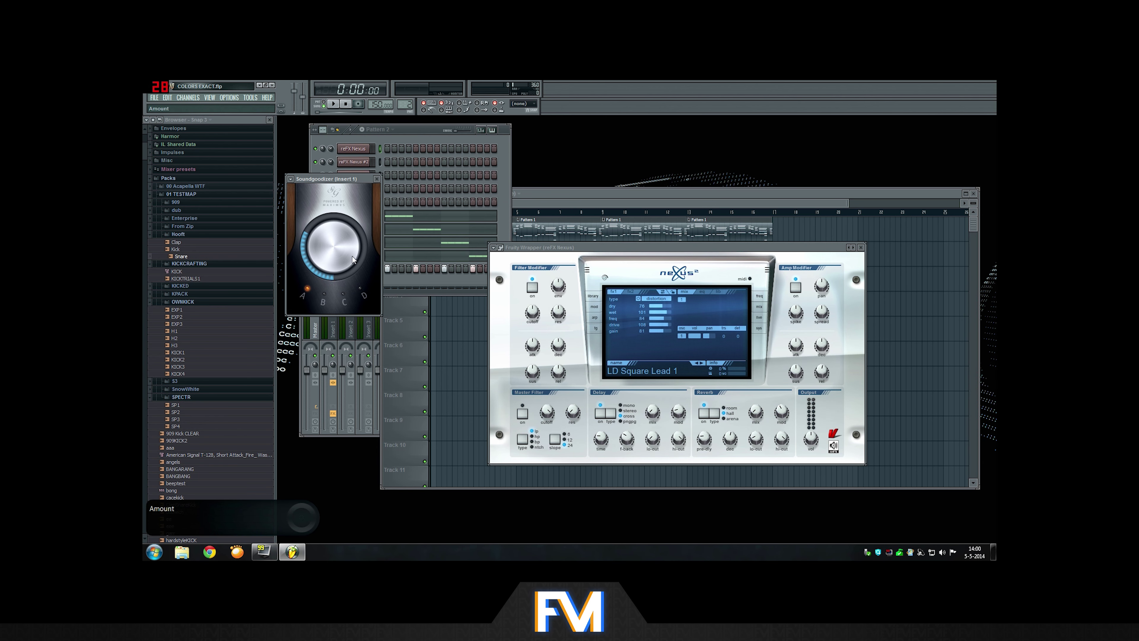
Bring the playlist of the COLORS EXACT project to the front and play the arrangement
click(767, 196)
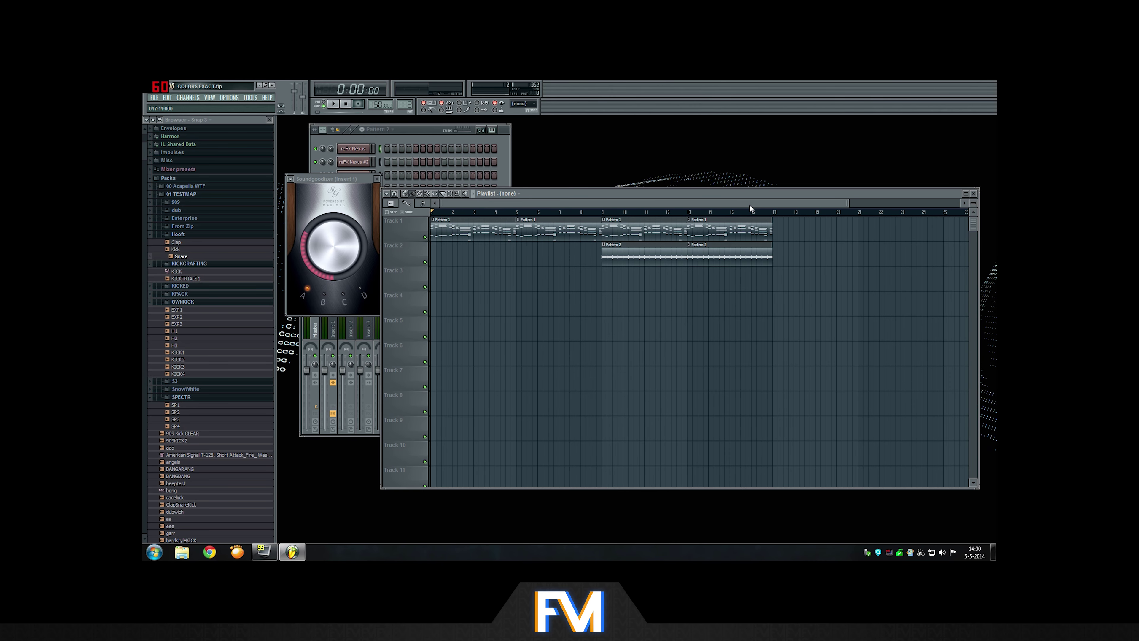
key(space)
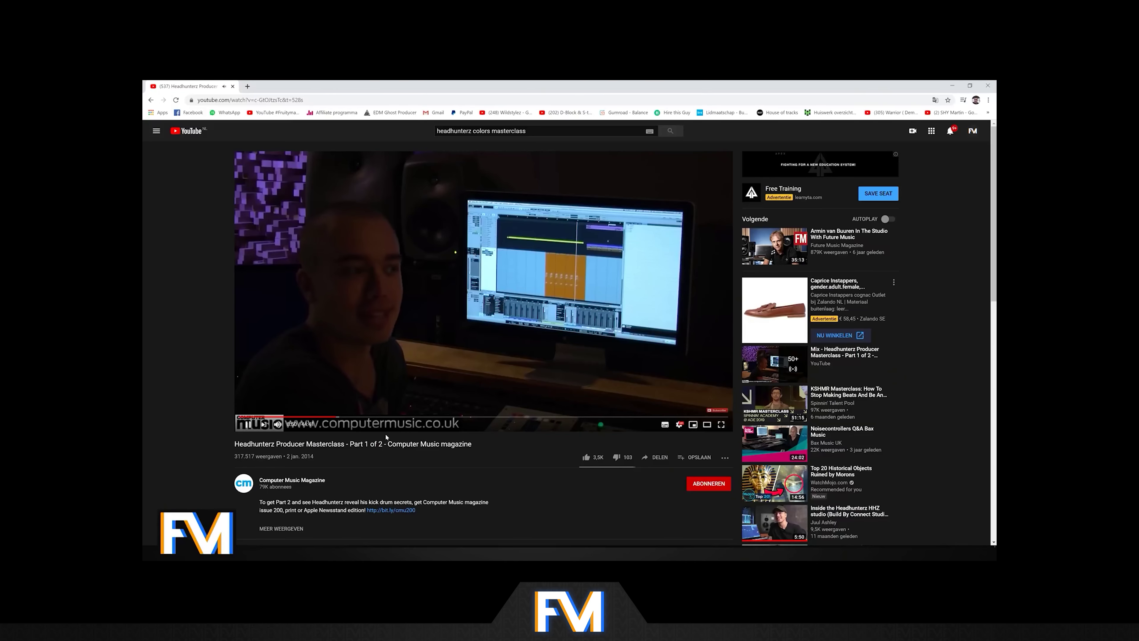
Skip further ahead in the Headhunterz Producer Masterclass video on YouTube
click(406, 418)
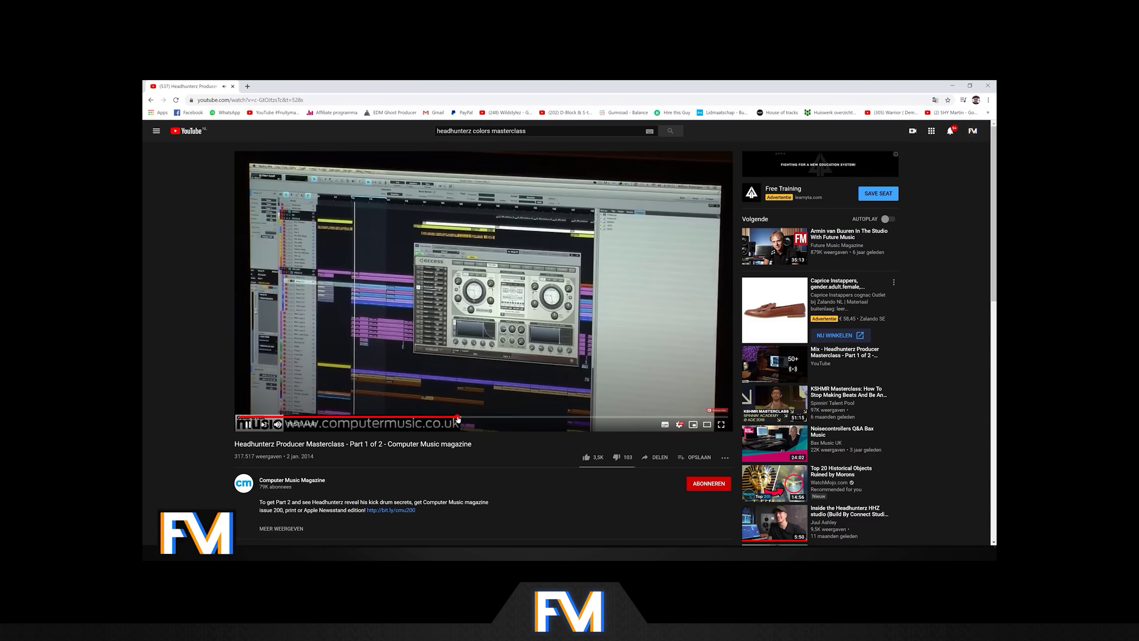
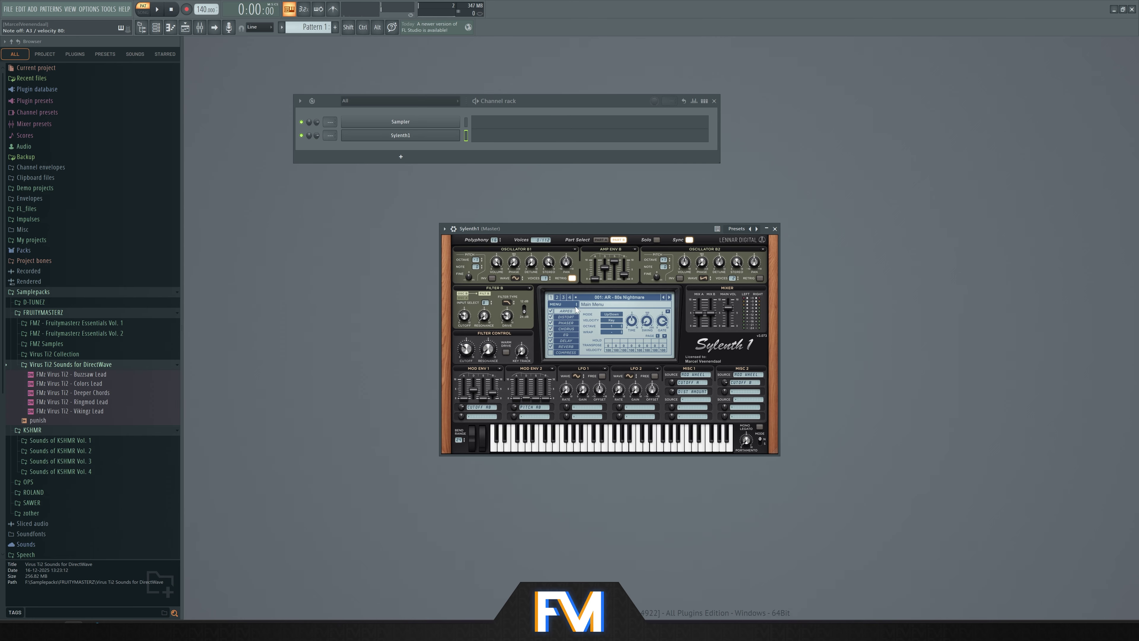
Load the preset file AR - Chaos Theory.fxp into Sylenth1
click(575, 307)
click(662, 313)
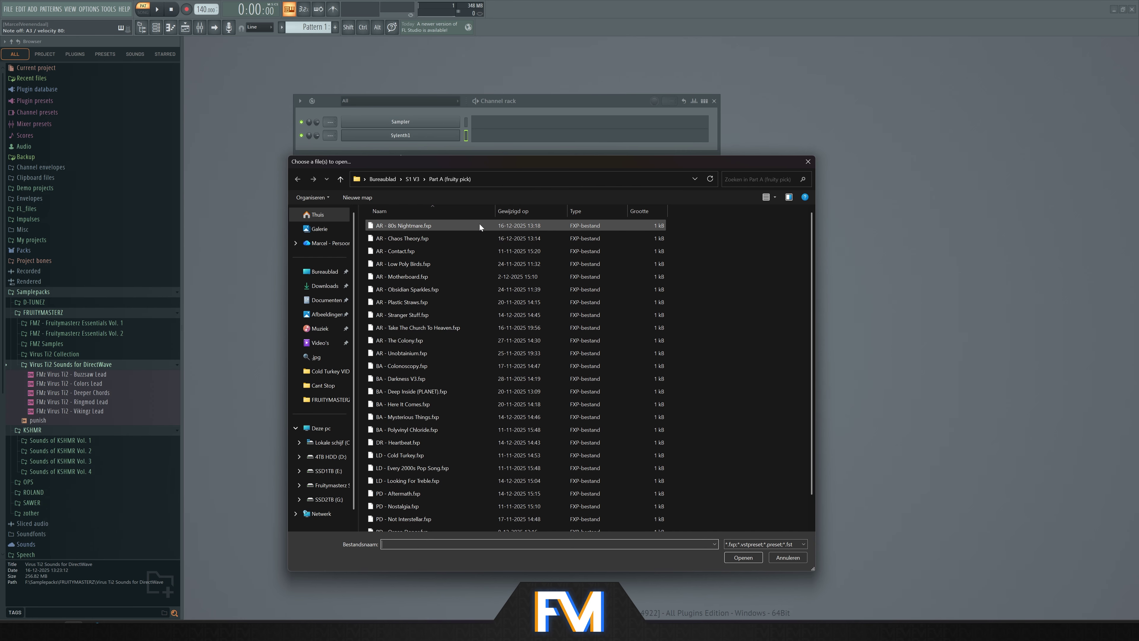
double_click(442, 237)
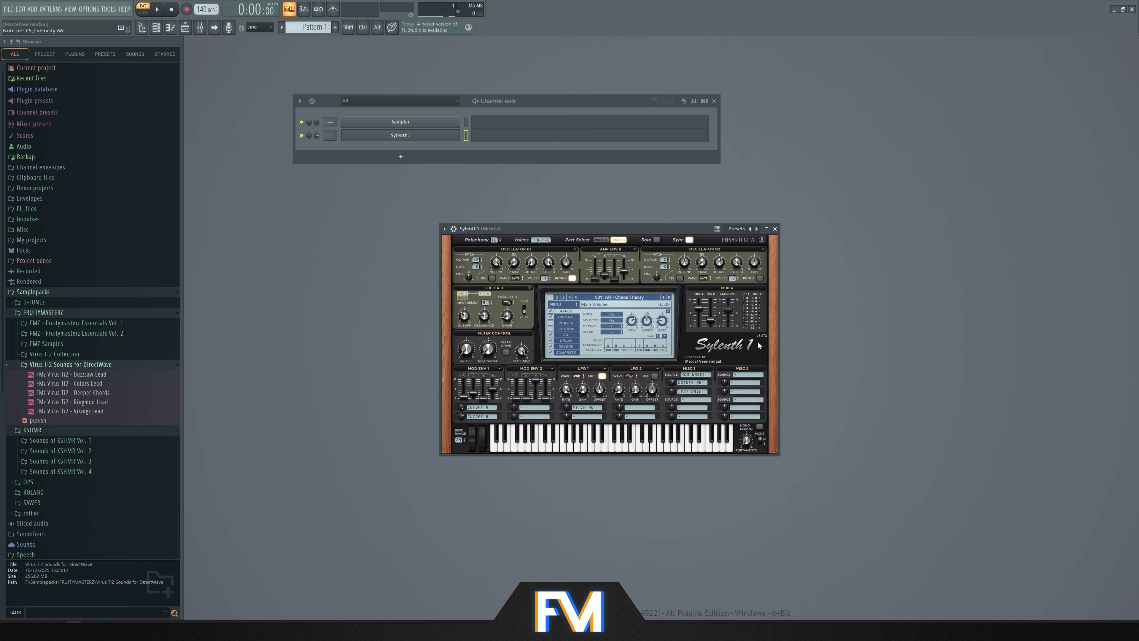
Show the playlist, narrow it to free space beside it, and reposition the channel rack
click(70, 9)
click(90, 29)
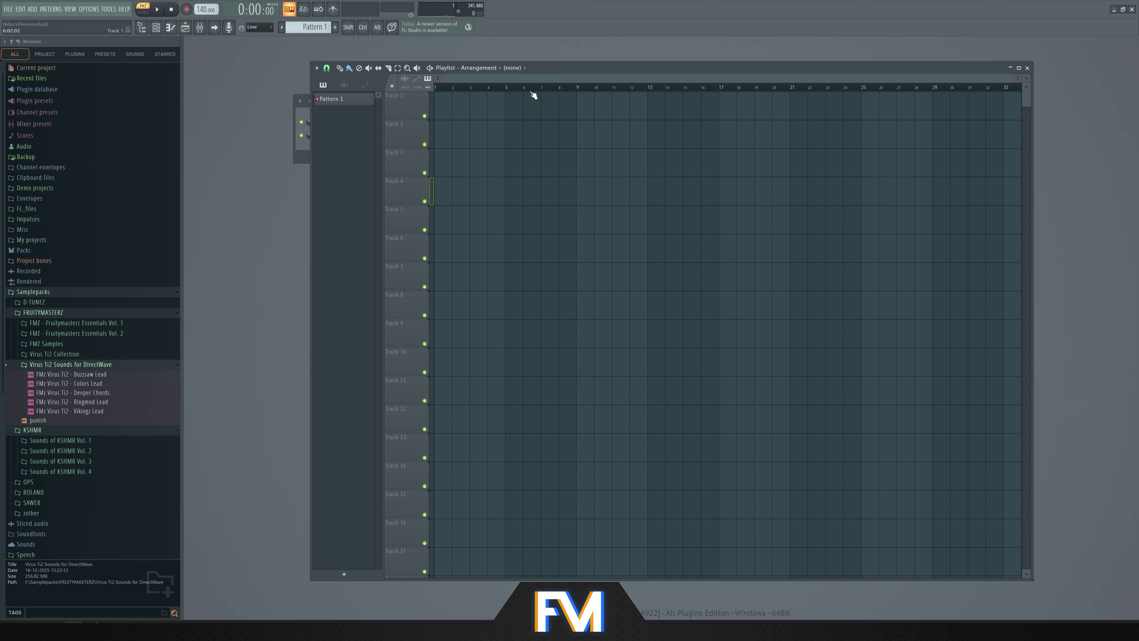
drag(310, 144, 551, 144)
drag(513, 97, 466, 78)
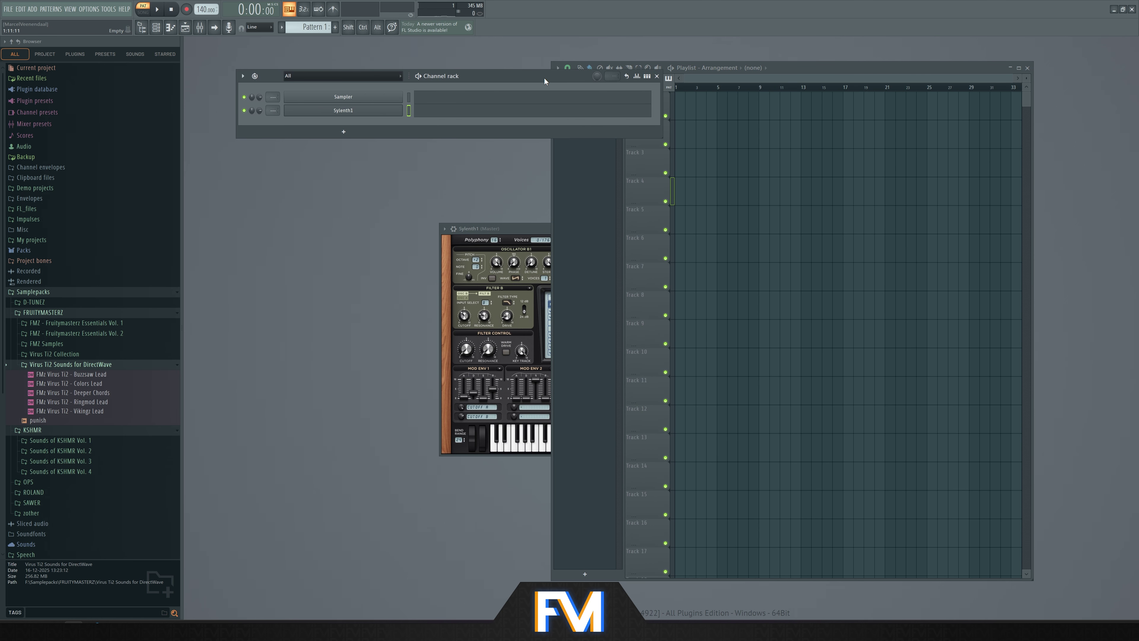
drag(544, 78, 538, 93)
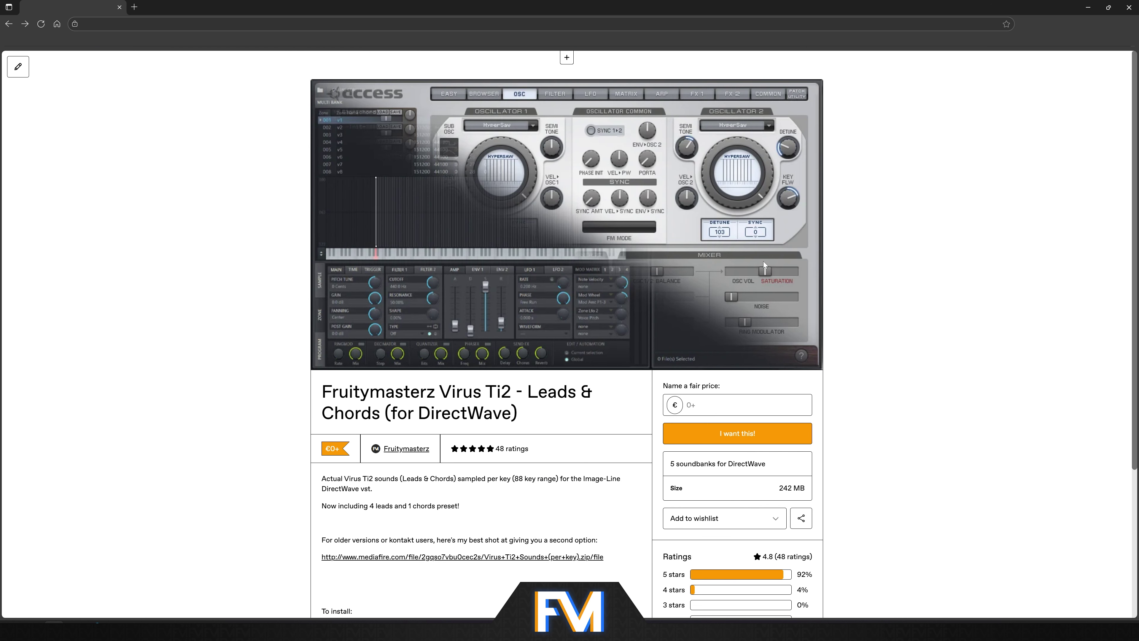
Review the Fruitymasterz Virus Ti2 - Leads & Chords product page, including its install instructions, and enter 0 as the price
scroll(699, 277, down, 4)
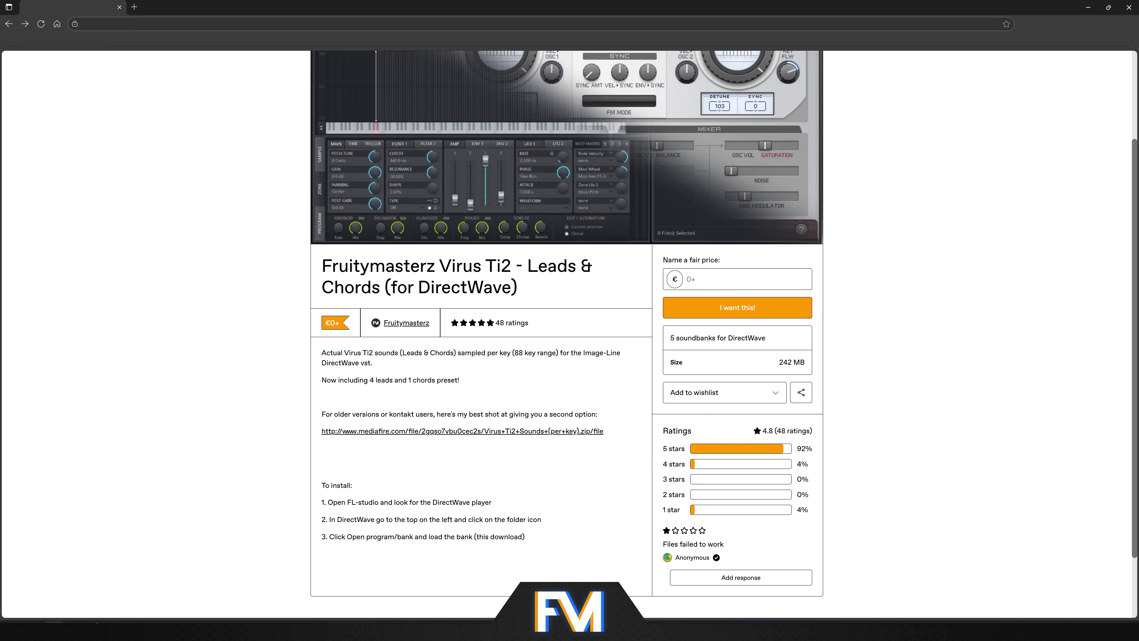
scroll(393, 349, up, 4)
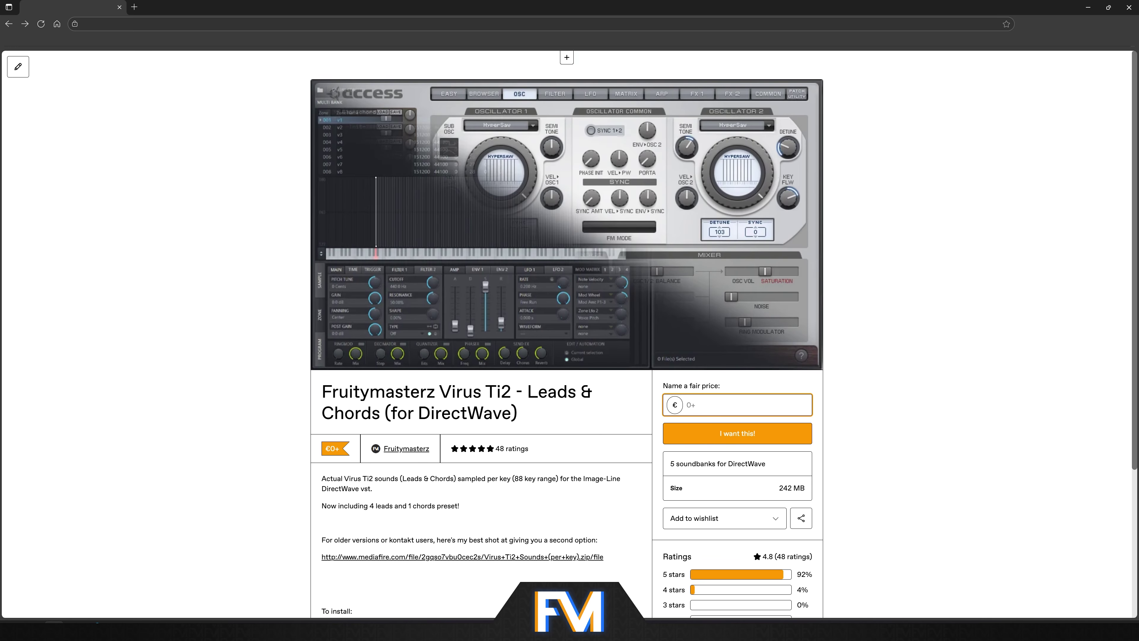
text(0)
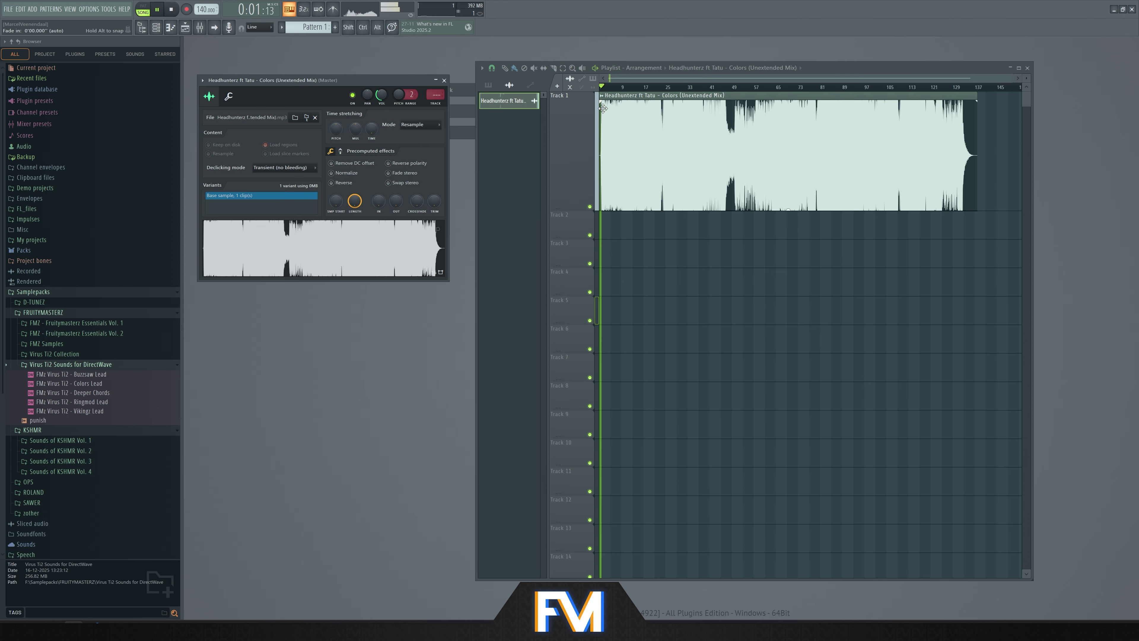
Locate the first beat of the Headhunterz Colors clip by playback and trim the silence before it
scroll(585, 143, up, 5)
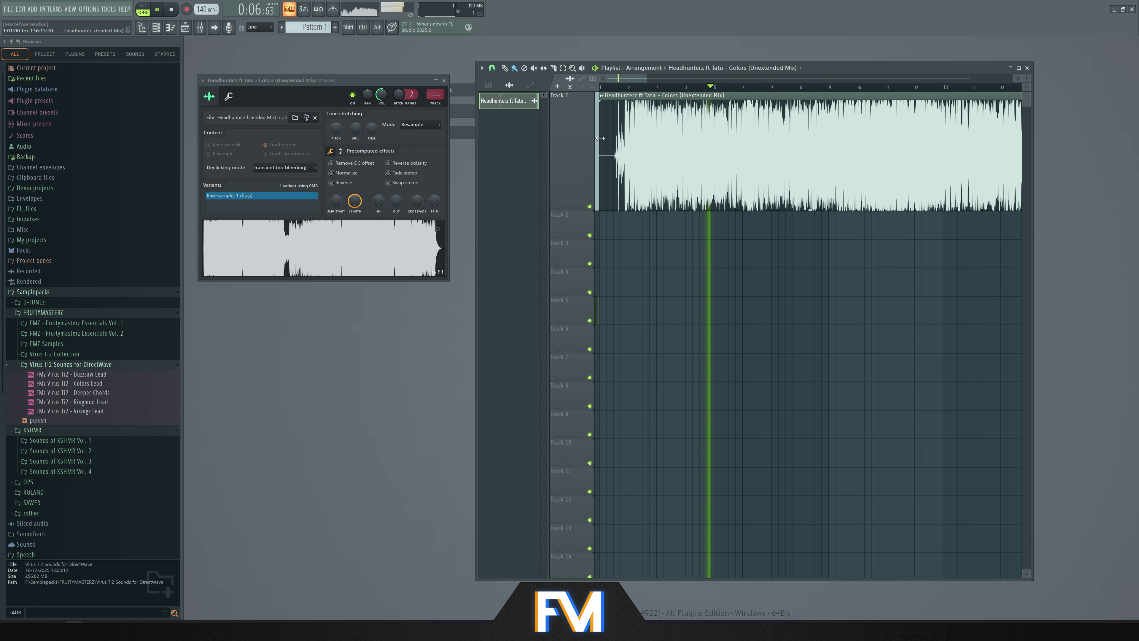
key(space)
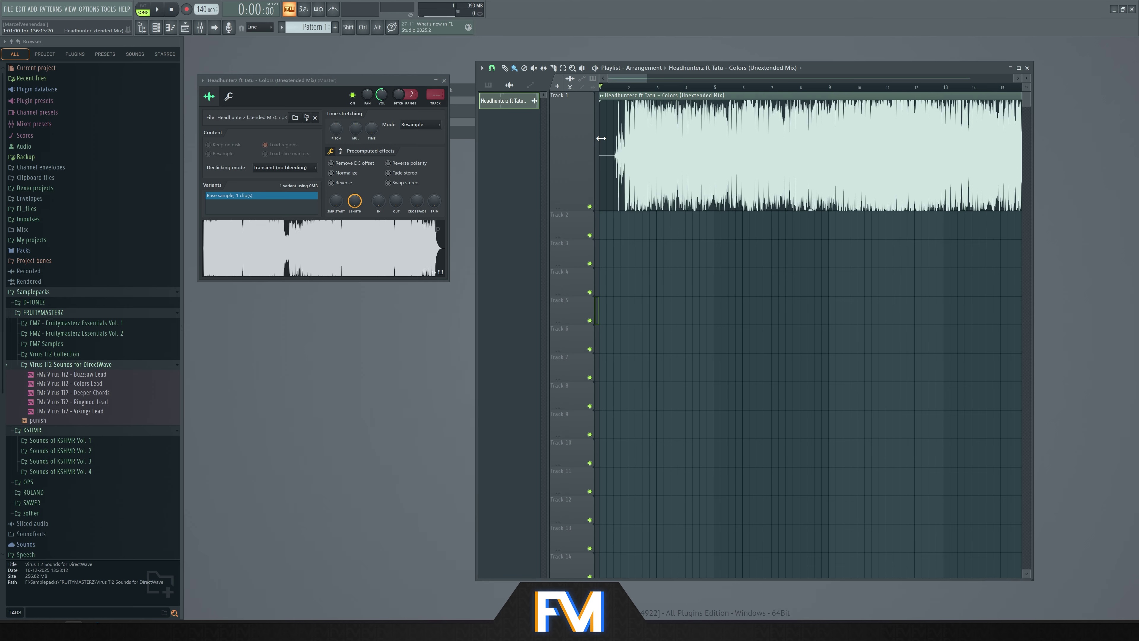
scroll(601, 138, up, 3)
key(space)
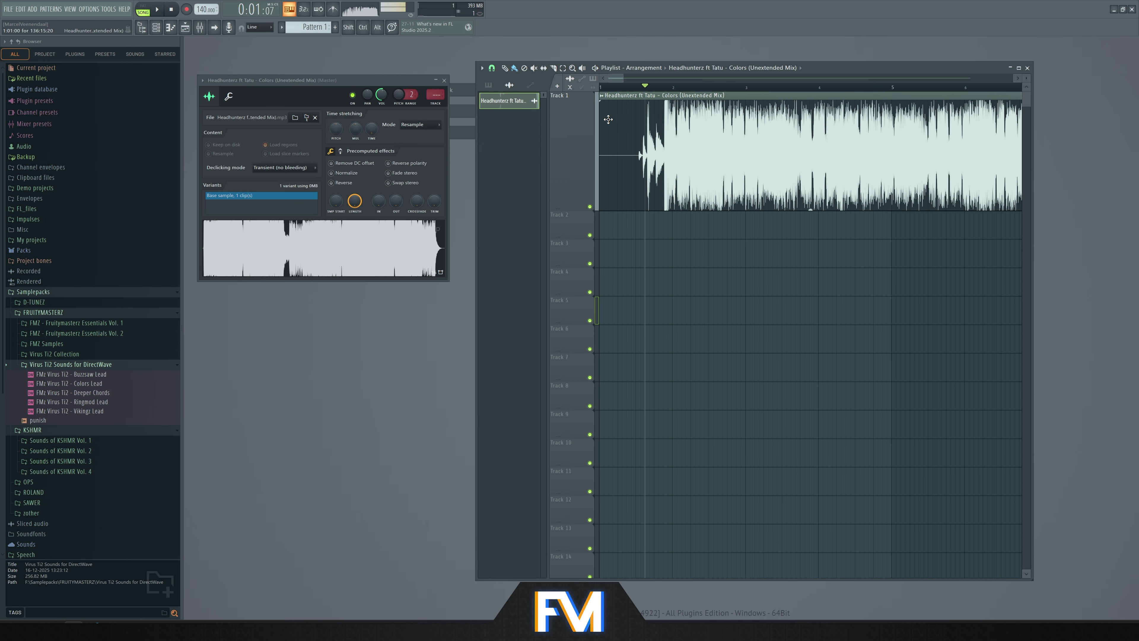
drag(601, 121, 650, 135)
key(space)
Slip the audio inside the Colors clip so the first kick falls exactly on the clip's start, and check it by playback
scroll(574, 133, up, 4)
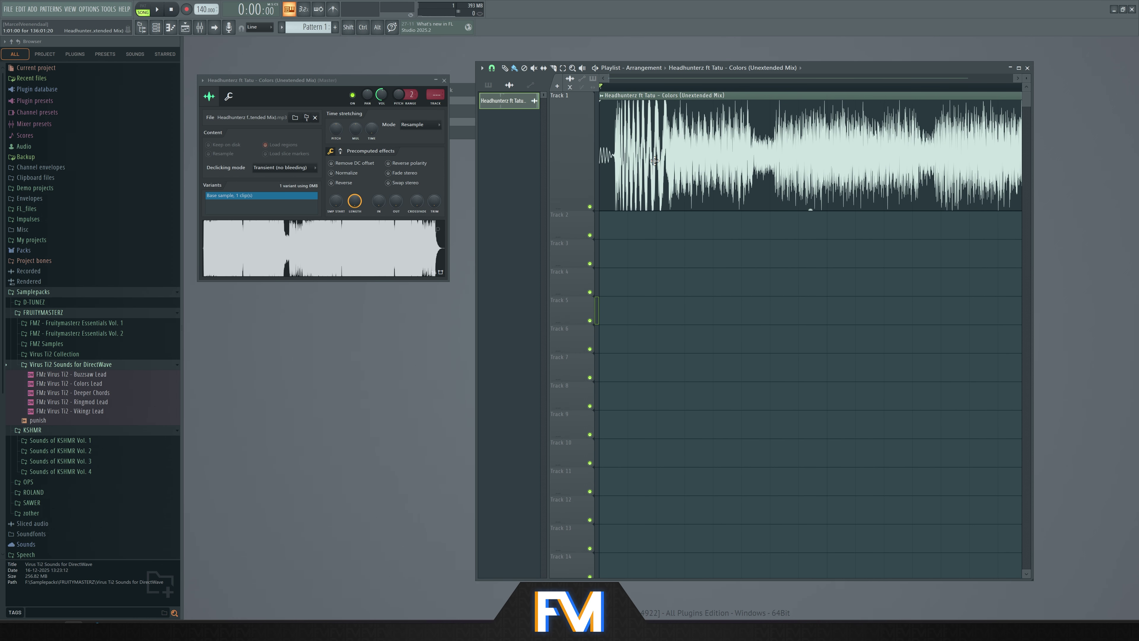
scroll(654, 161, right, 3)
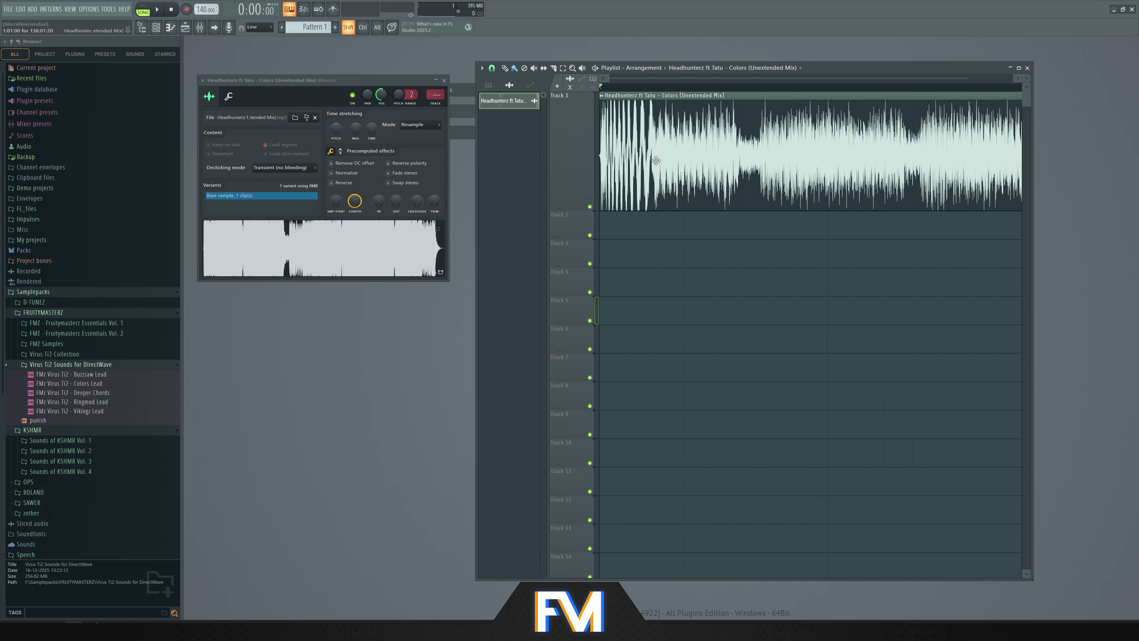
key(space)
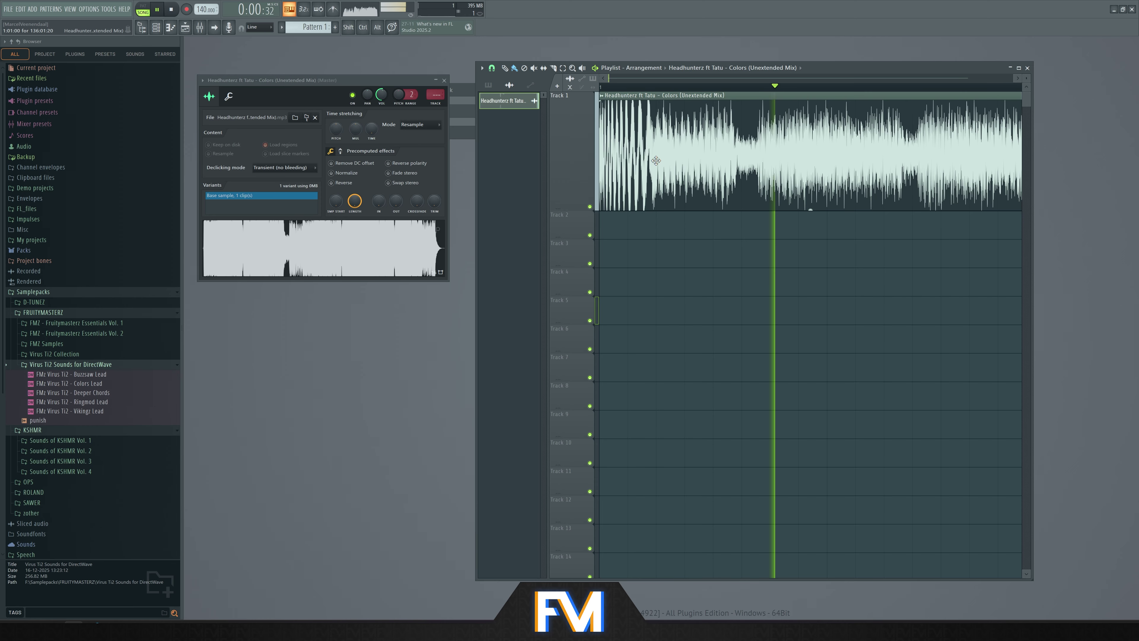
key(space)
Set the project tempo to 150 BPM, checking the song's beat against the bar 5 line by playback
scroll(656, 161, down, 3)
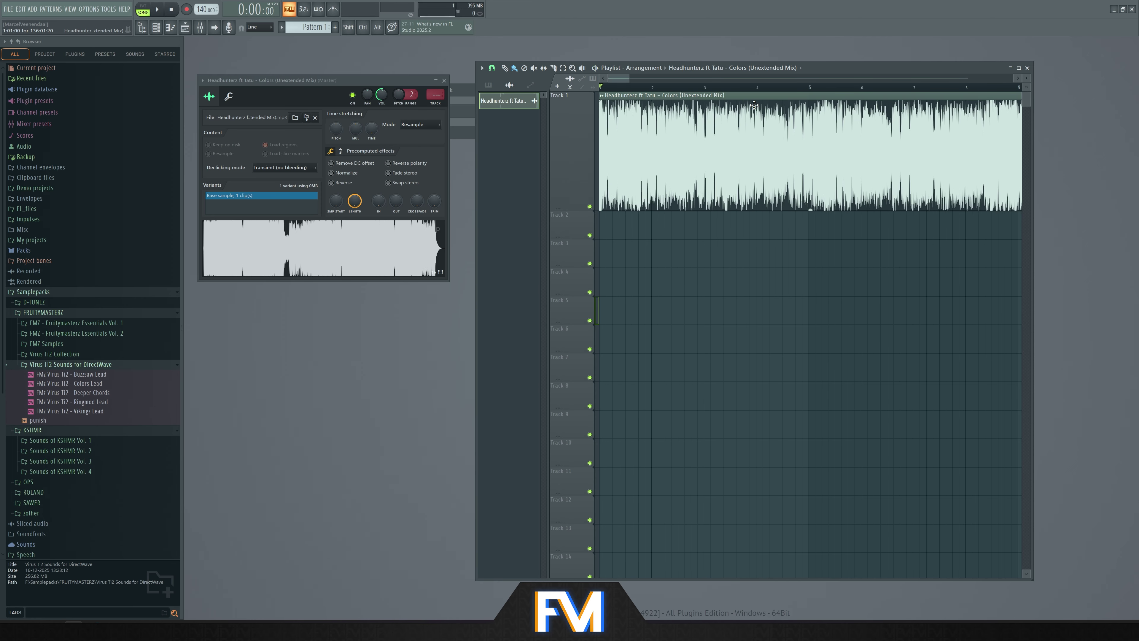
click(801, 89)
scroll(805, 90, up, 3)
click(790, 88)
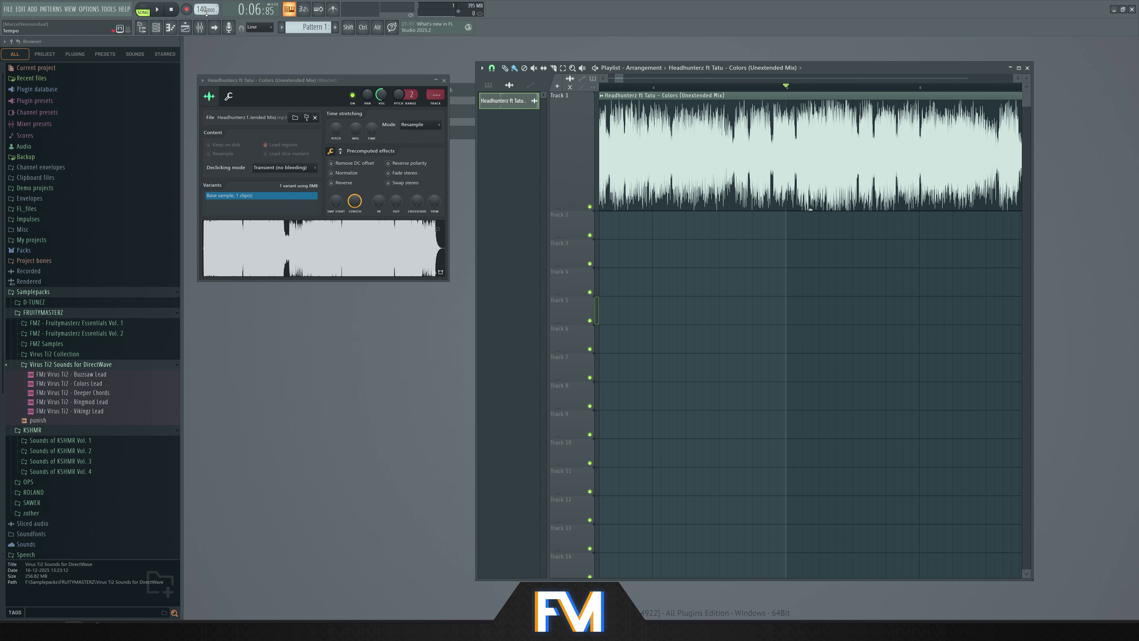
scroll(202, 7, up, 16)
key(space)
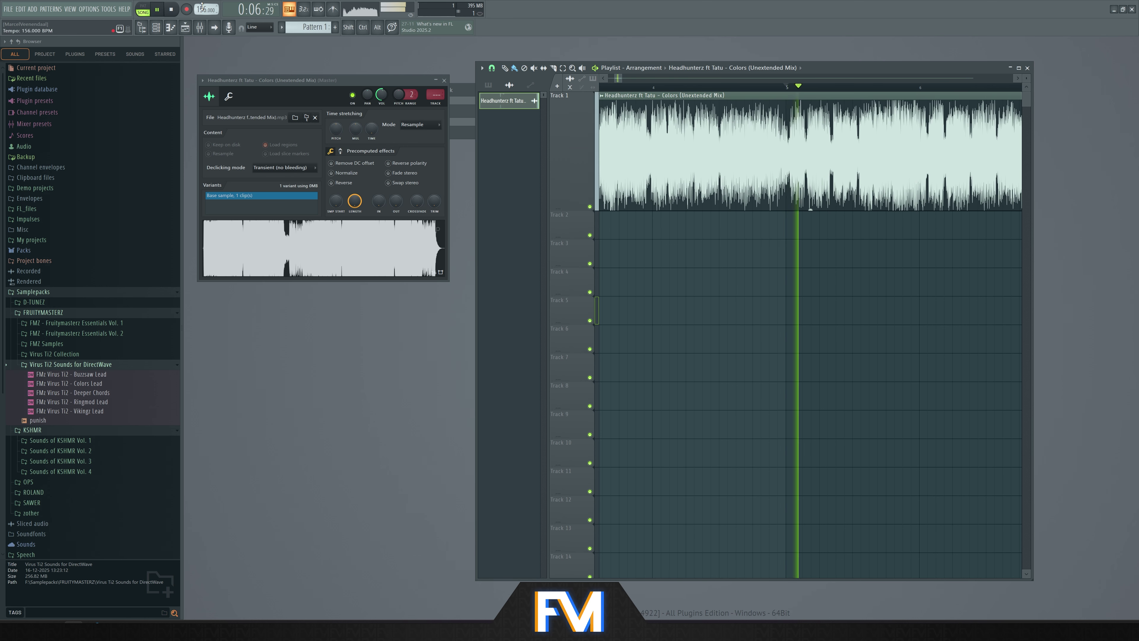
scroll(201, 6, down, 6)
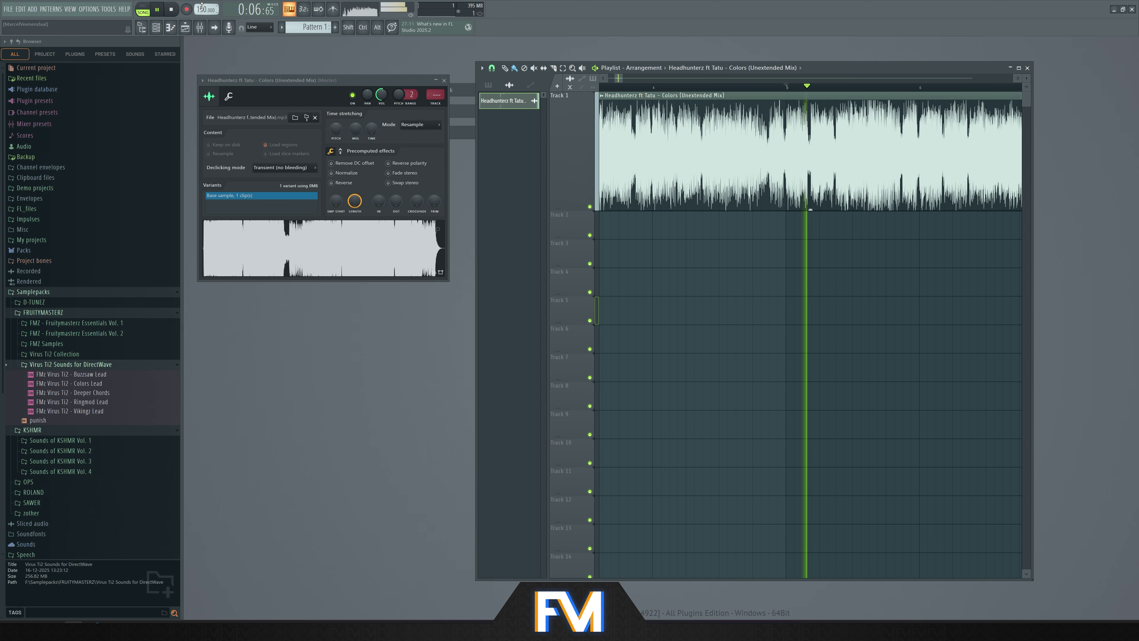
key(space)
Slice the Colors clip at bar 5, delete the part after the cut and return the playhead to the start
scroll(826, 178, down, 5)
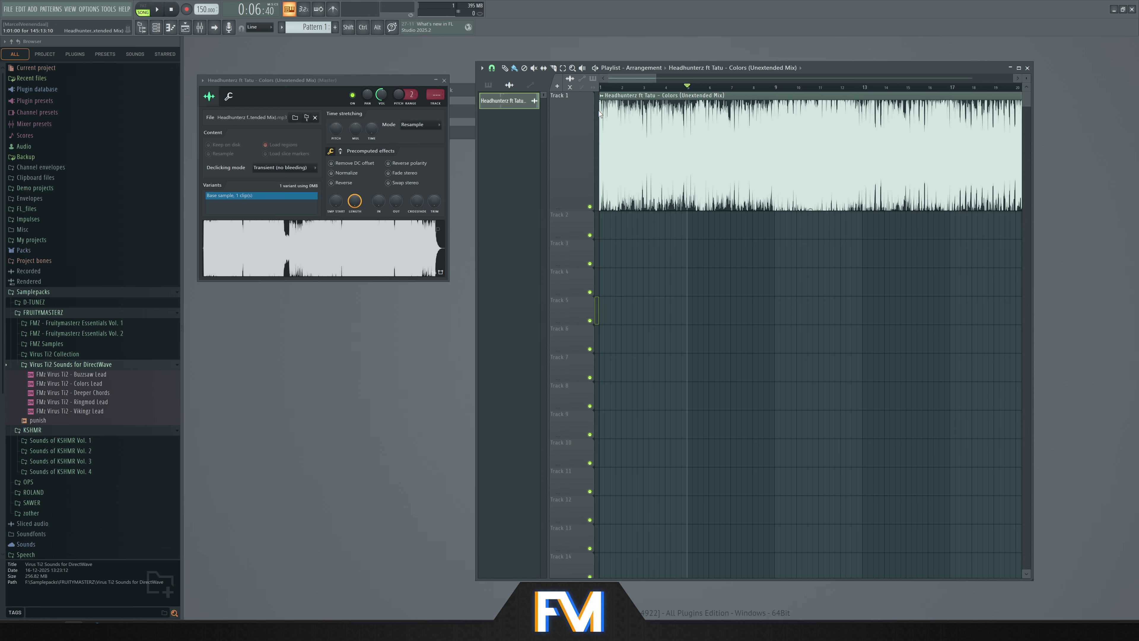
click(555, 68)
scroll(688, 152, up, 9)
drag(665, 152, 665, 215)
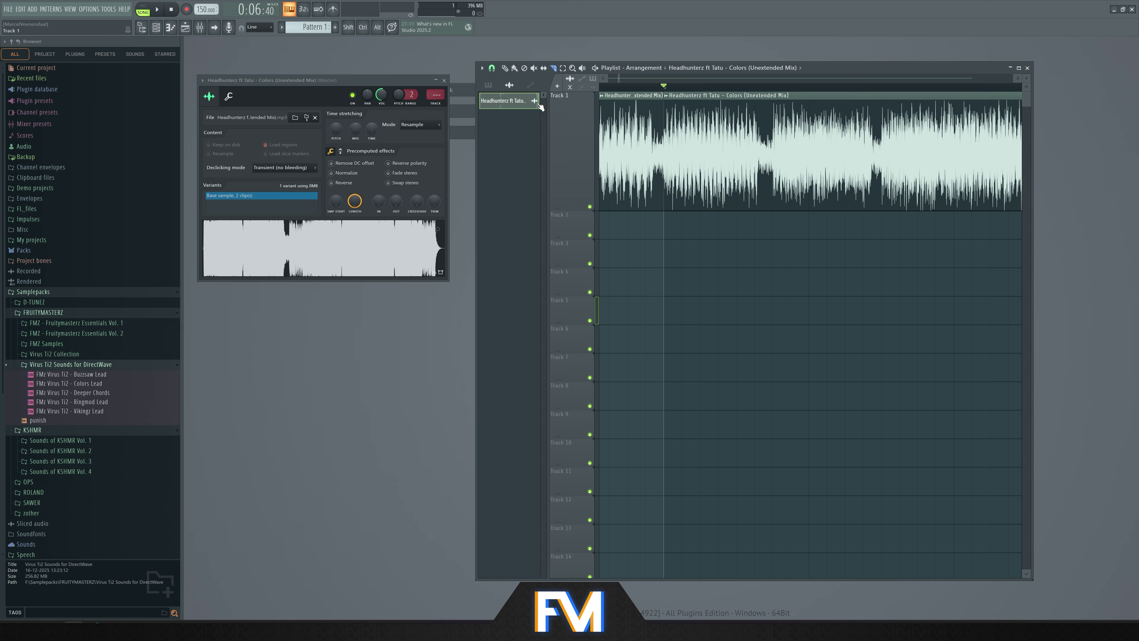
click(505, 68)
right_click(822, 169)
scroll(822, 170, down, 10)
drag(657, 88, 536, 99)
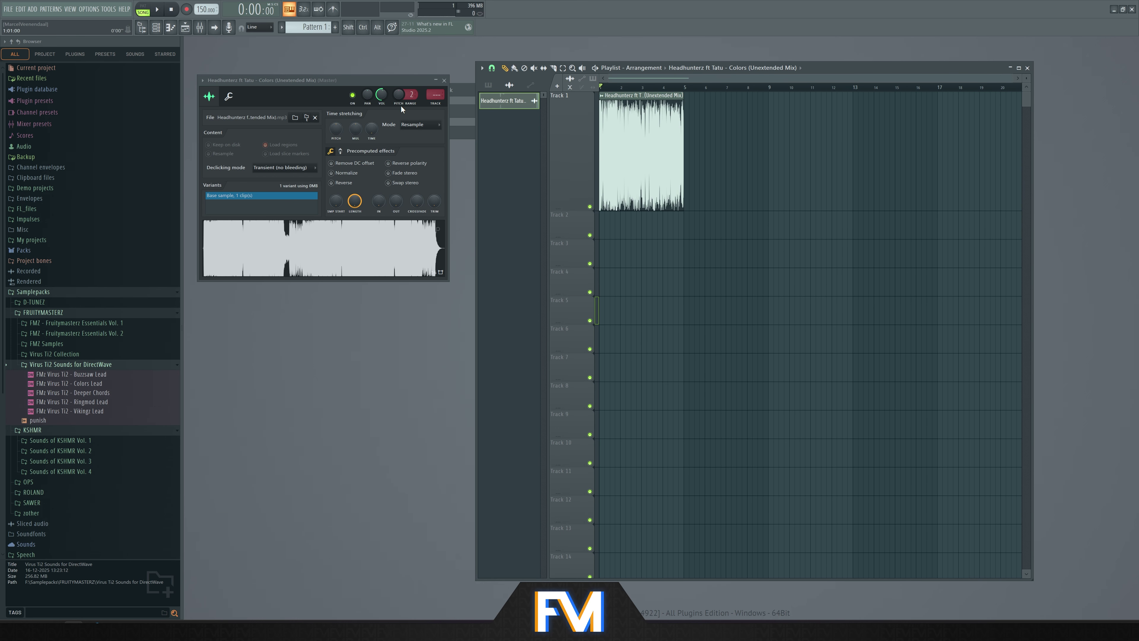
Lower the gain of the four-bar Colors clip slightly, and move its settings window clear of the channel rack during playback
scroll(495, 124, up, 3)
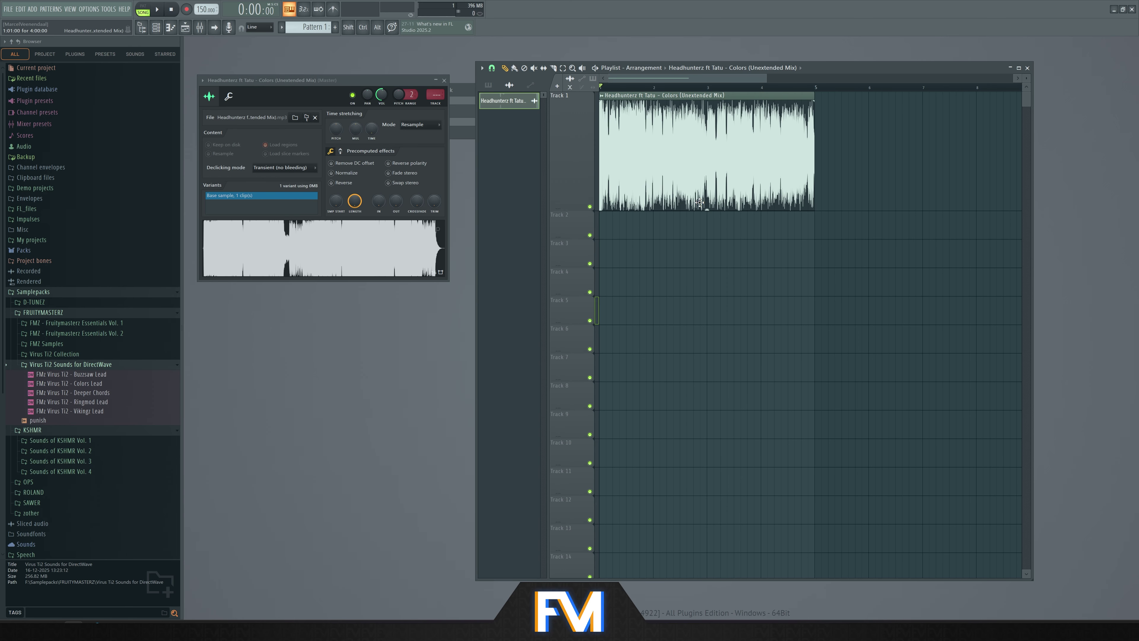
drag(708, 207, 708, 209)
key(space)
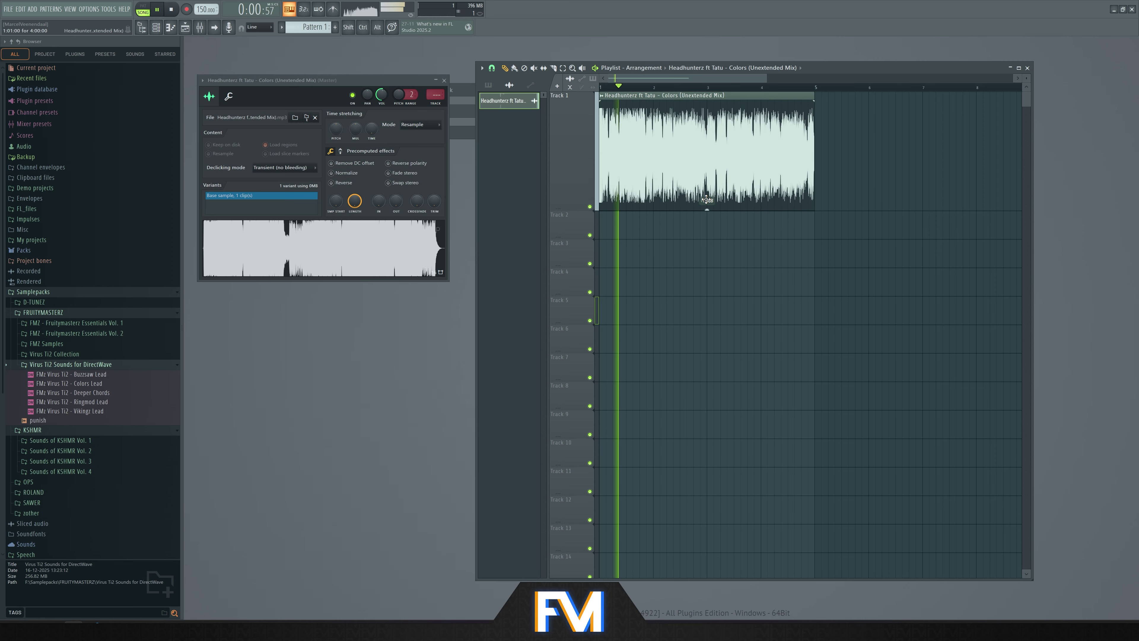
drag(401, 84, 1013, 215)
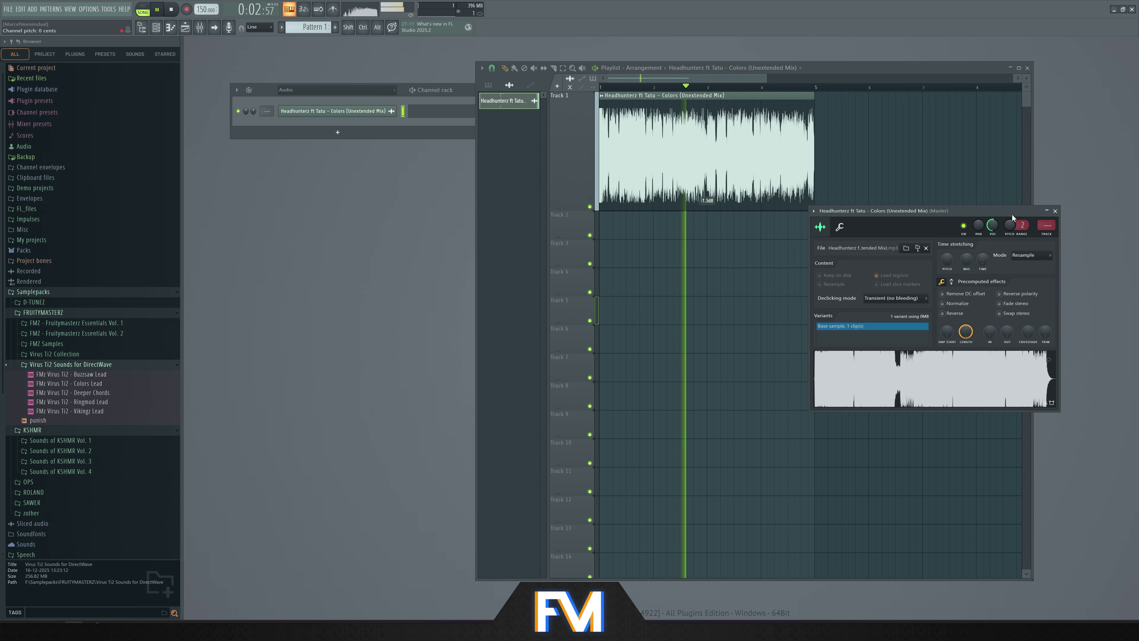
key(space)
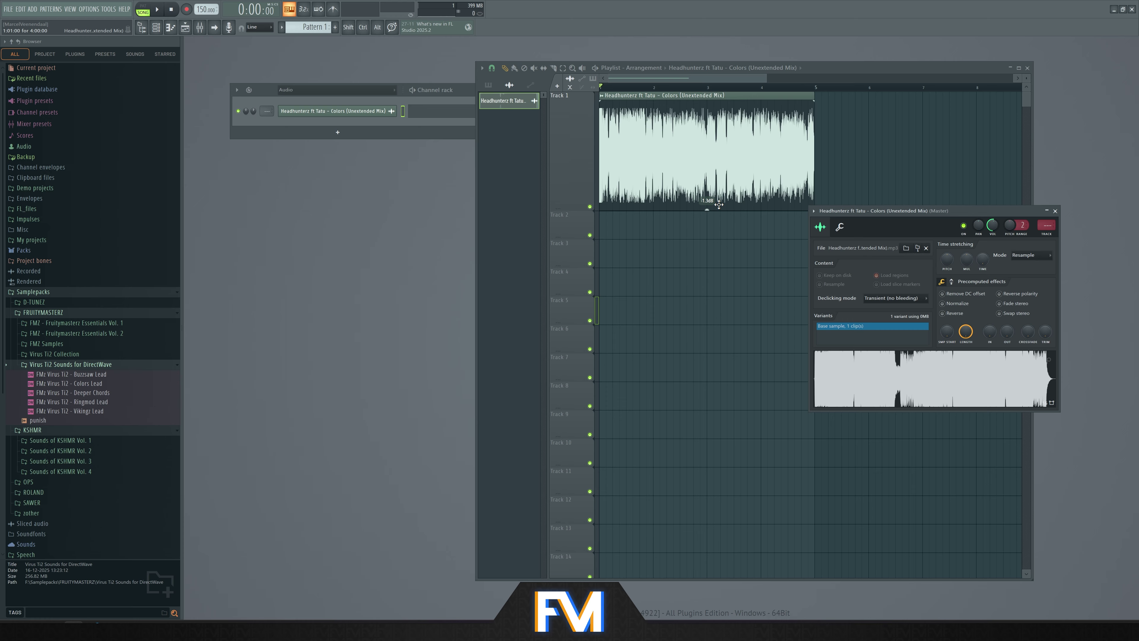
Move and narrow the channel rack, and add a second Sylenth1 instrument channel with a test note
drag(467, 98, 470, 126)
drag(658, 151, 532, 153)
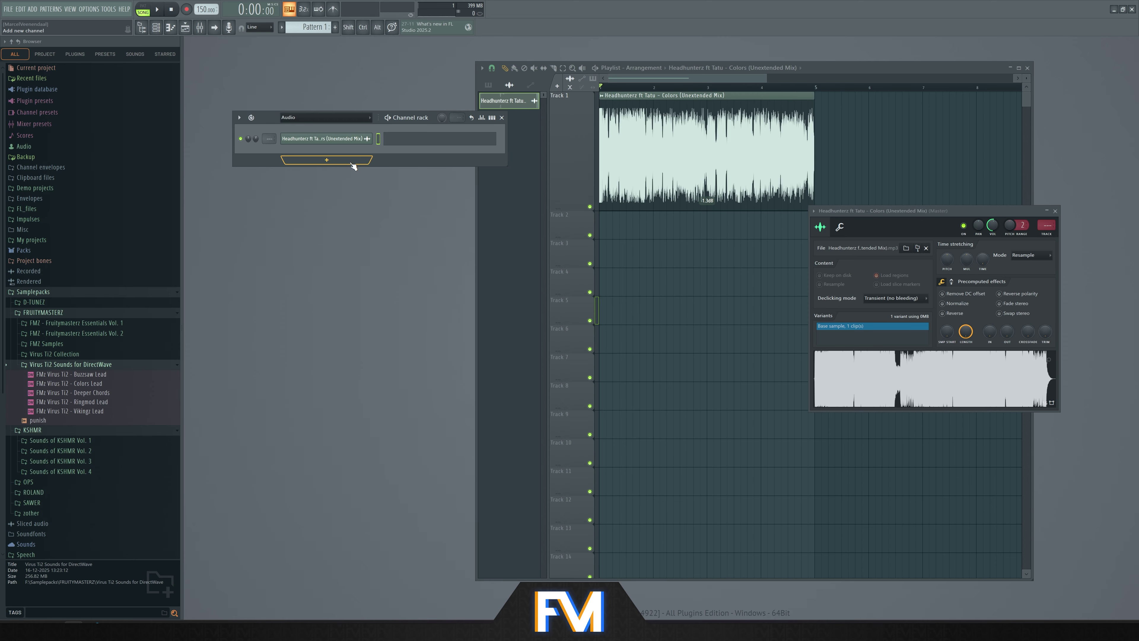
click(350, 162)
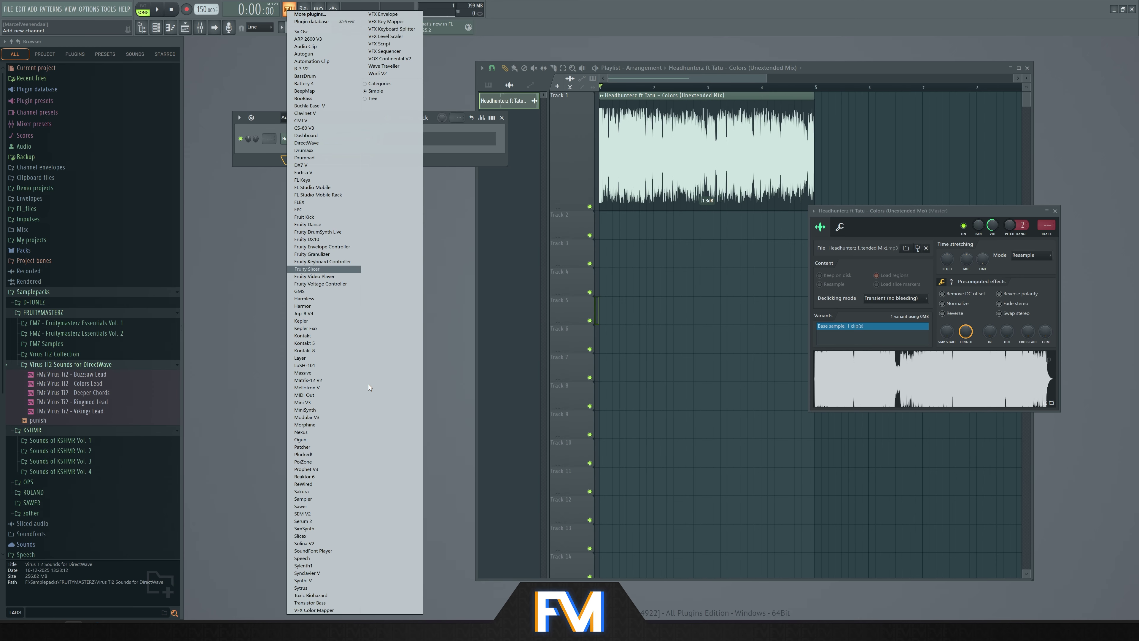
click(318, 564)
key(v)
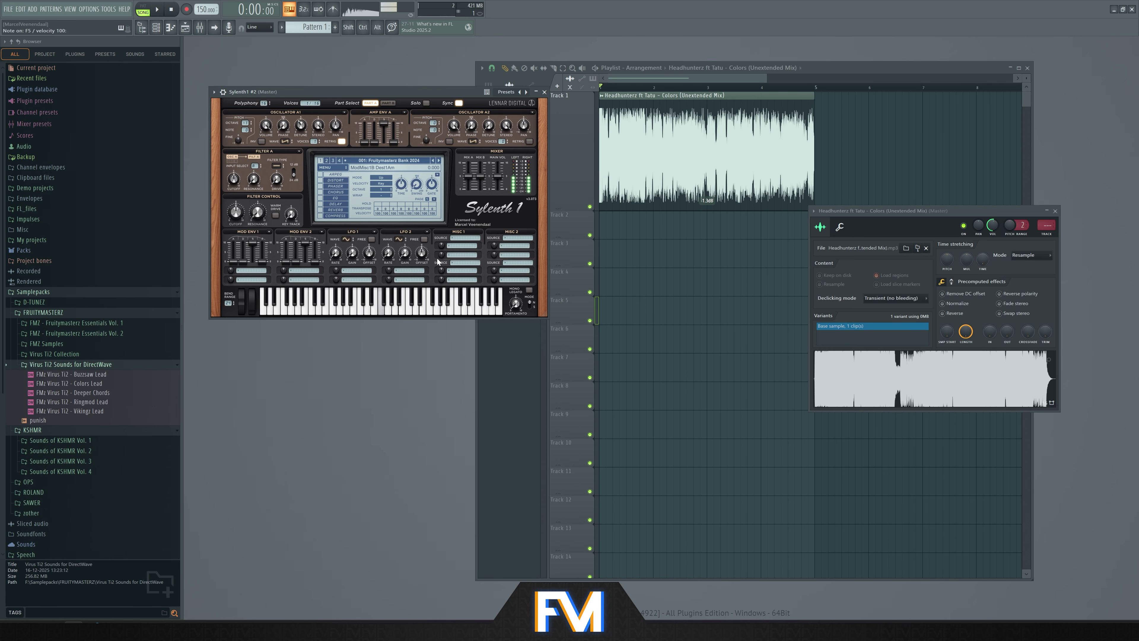
Arrange the Sylenth1 window below a widened channel rack and open the piano roll for the Sylenth1 #2 channel
drag(446, 92, 457, 237)
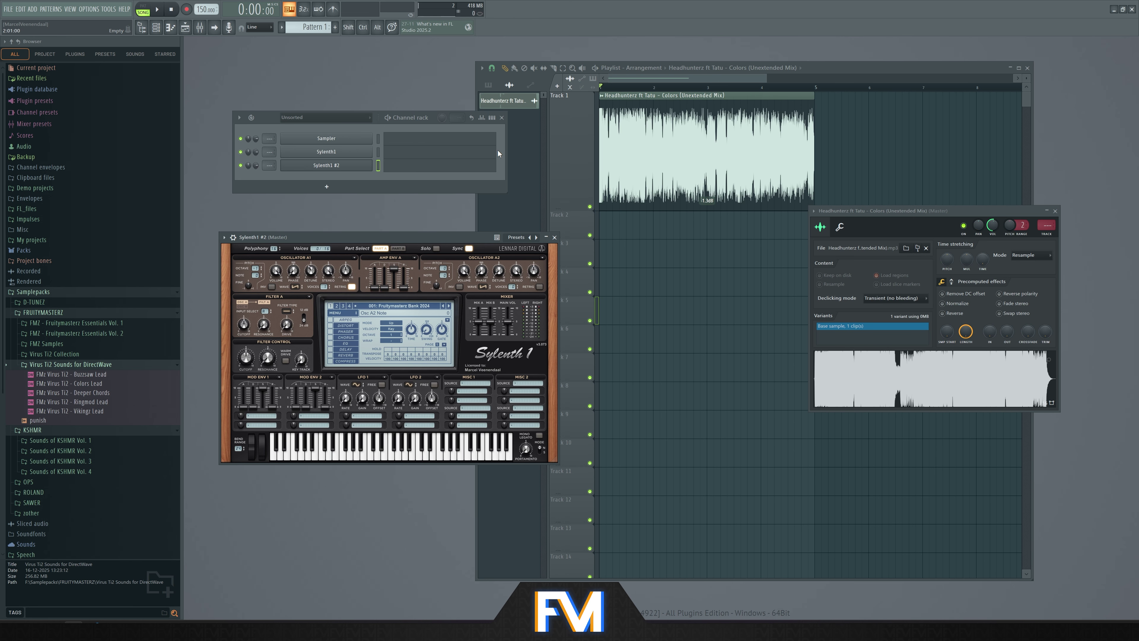
drag(508, 147, 576, 147)
drag(493, 118, 471, 128)
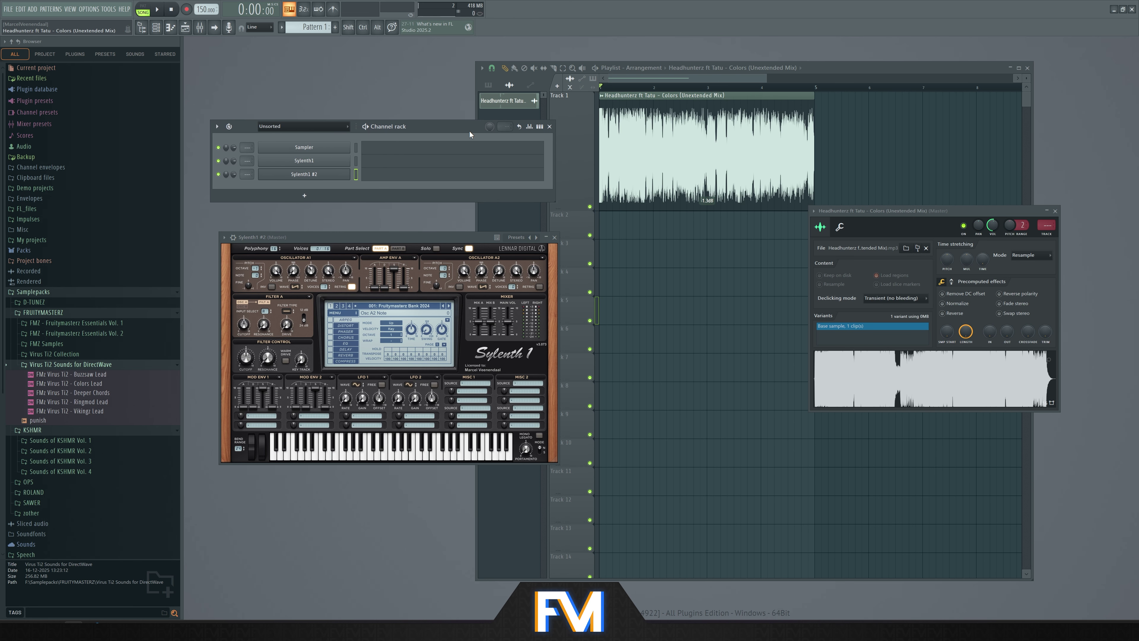
click(417, 181)
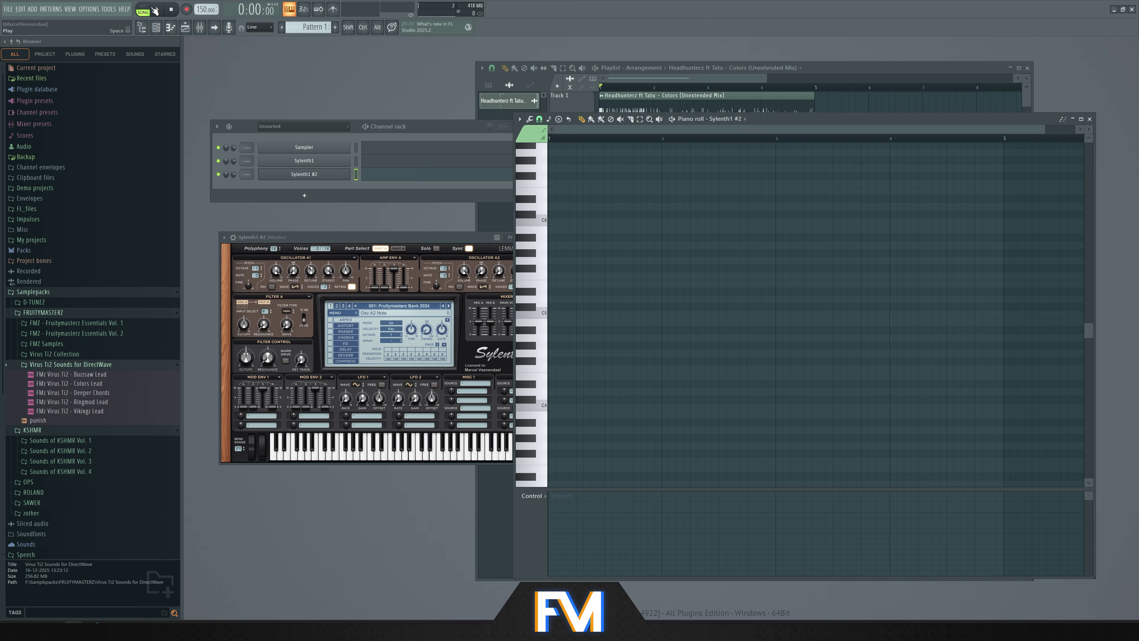
Enter the melody's opening notes F6, G6, G#6 and G6 across bar 1 and play them against the reference
mouse_move(592, 232)
mouse_down()
mouse_move(556, 178)
mouse_move(569, 251)
mouse_move(579, 241)
mouse_up()
key(space)
key(space)
scroll(597, 237, up, 3)
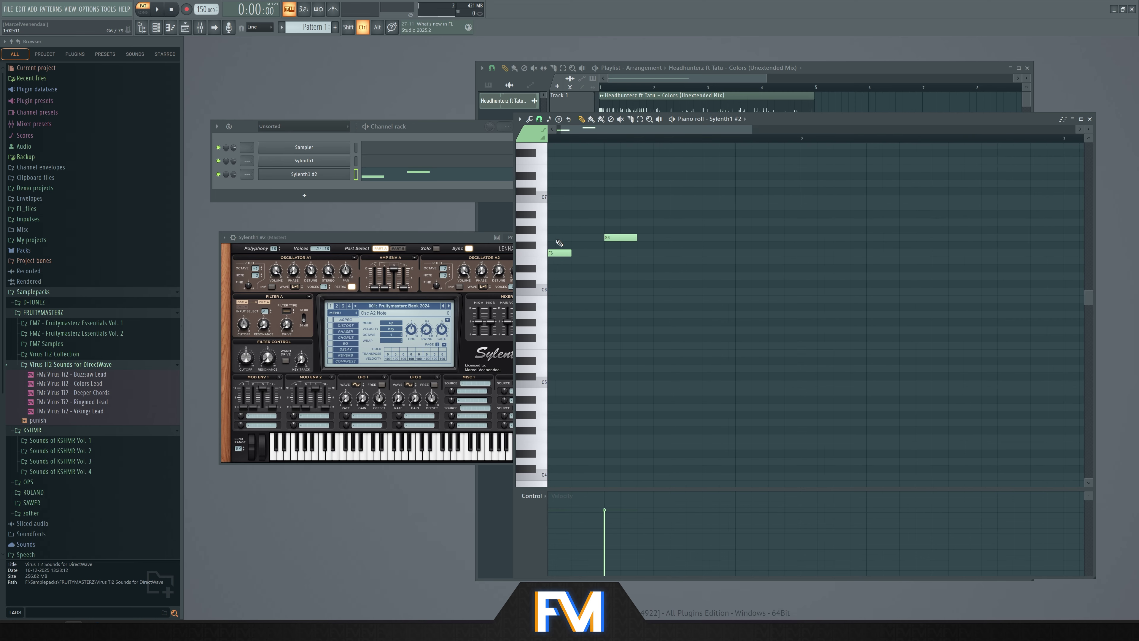
scroll(592, 131, left, 1)
drag(676, 237, 651, 237)
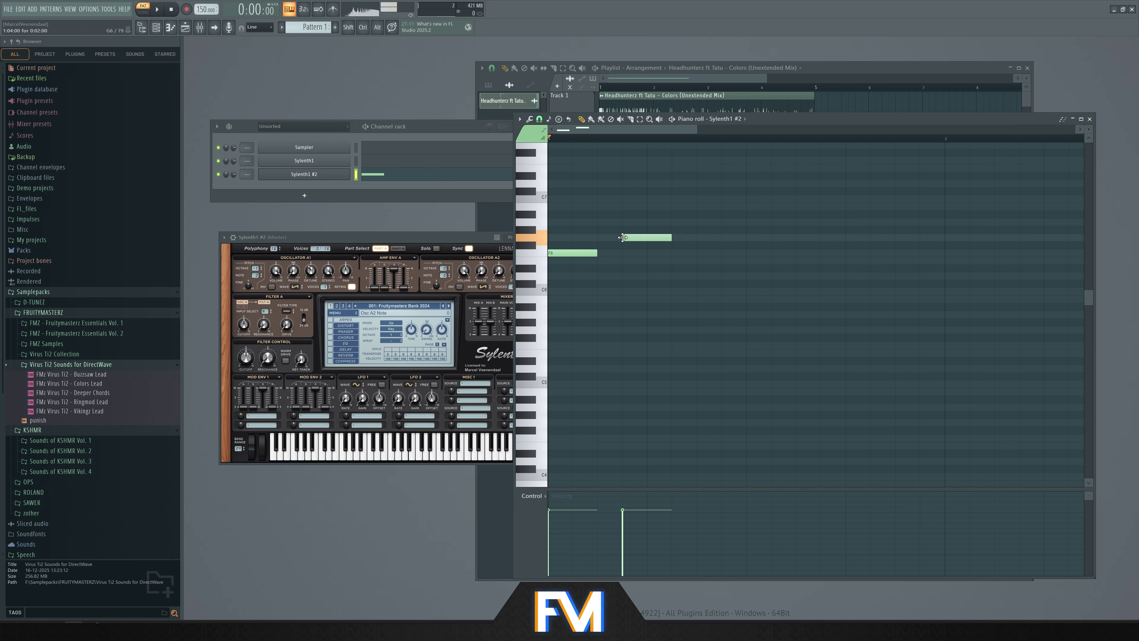
click(694, 229)
key(space)
key(space)
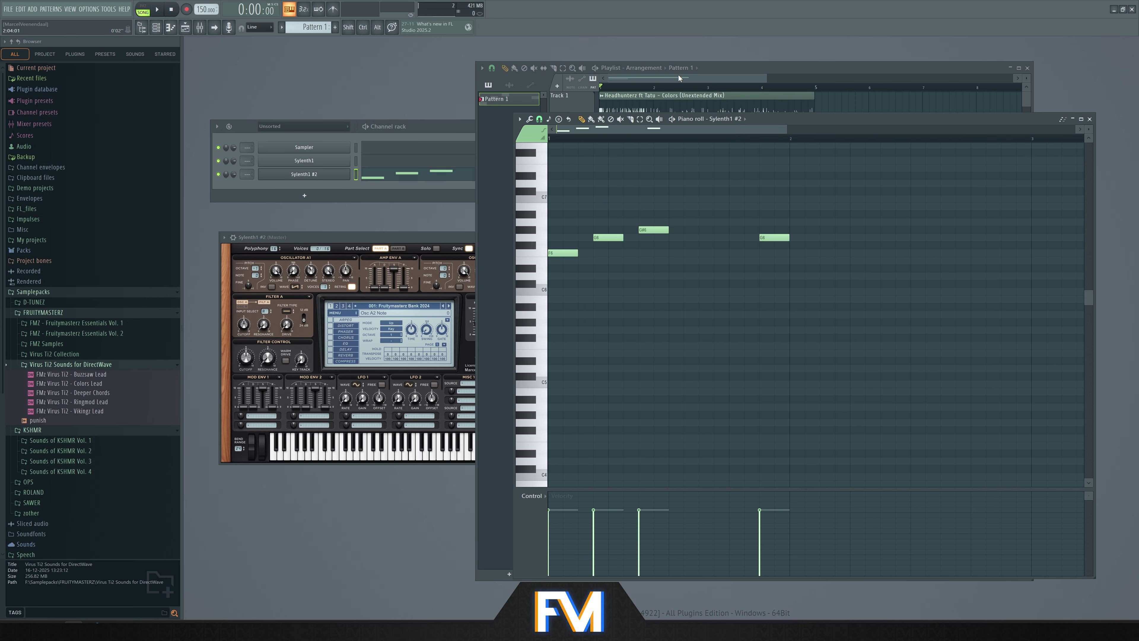
key(space)
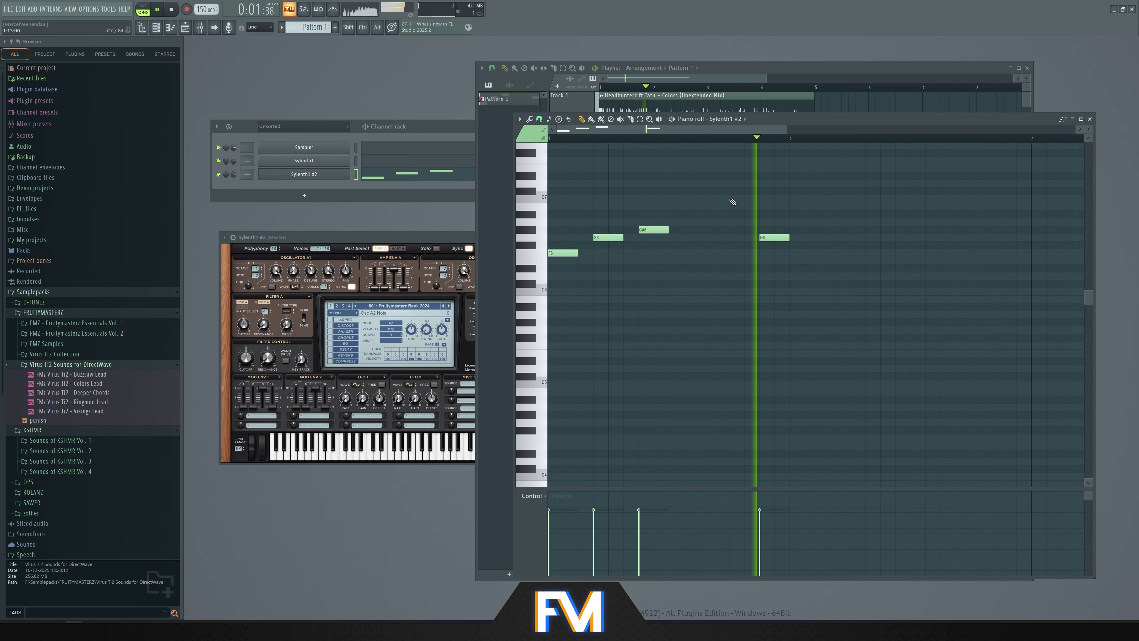
key(space)
Transpose all the notes up two octaves and lengthen the third note toward the end of bar 1
key(ctrl+a)
key(shift+Up)
key(shift+Up)
key(space)
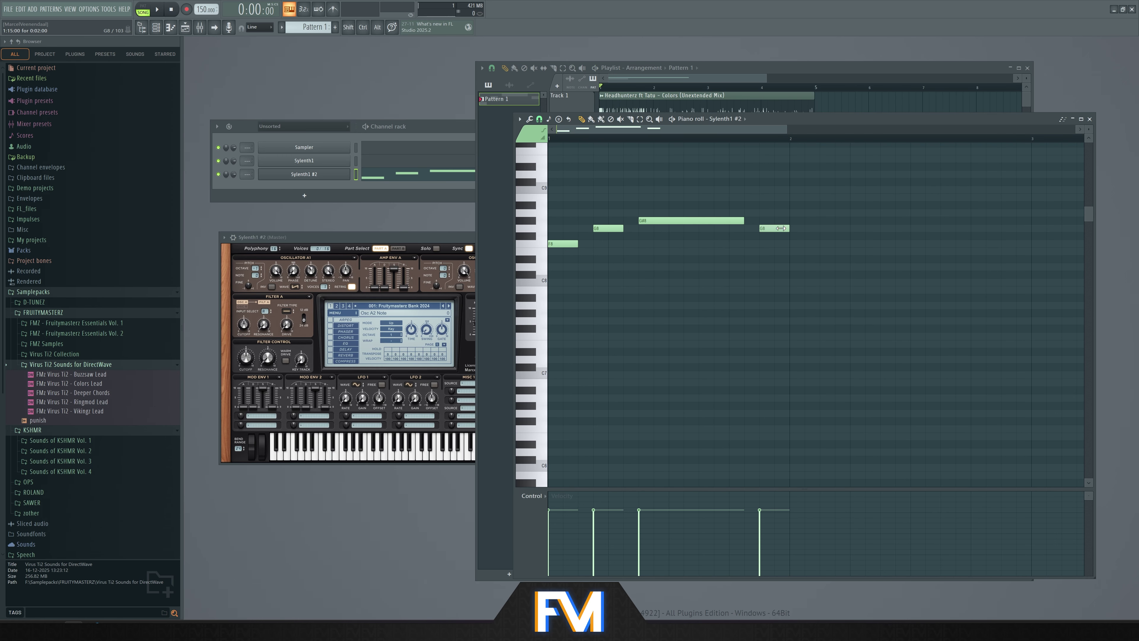
Apply legato to all the bar 1 notes so each extends to the next, and play them back
key(ctrl+a)
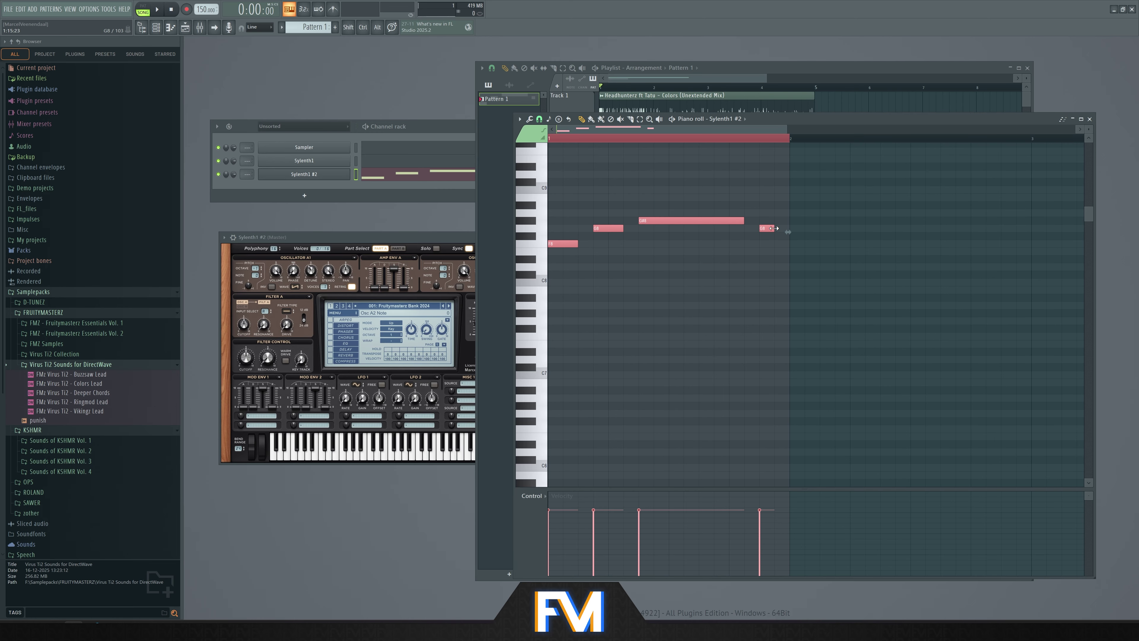
key(ctrl+l)
key(ctrl+d)
key(space)
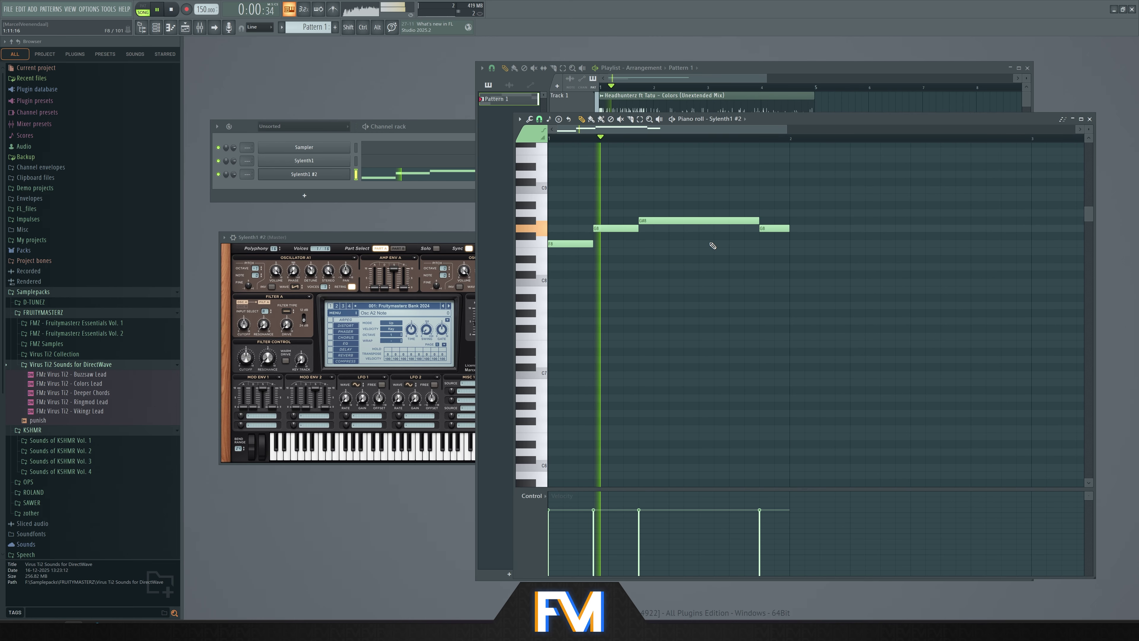
key(space)
Extend the melody to four bars, ending on a long A#7 and a short G#7, and play it back in pattern mode
click(793, 244)
right_click(793, 244)
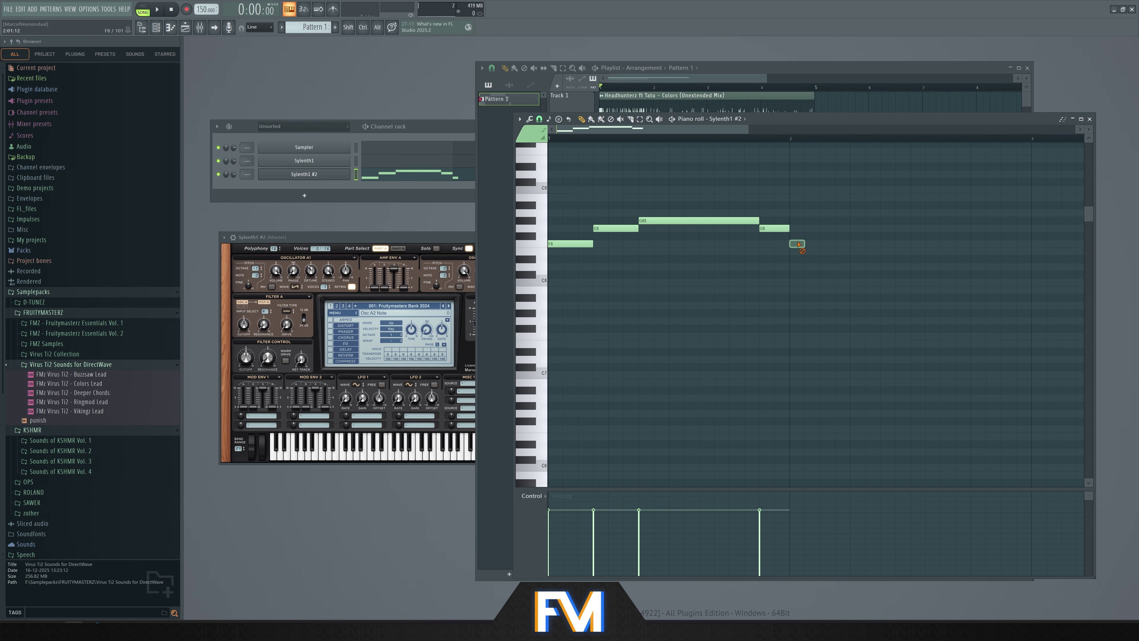
scroll(759, 223, down, 2)
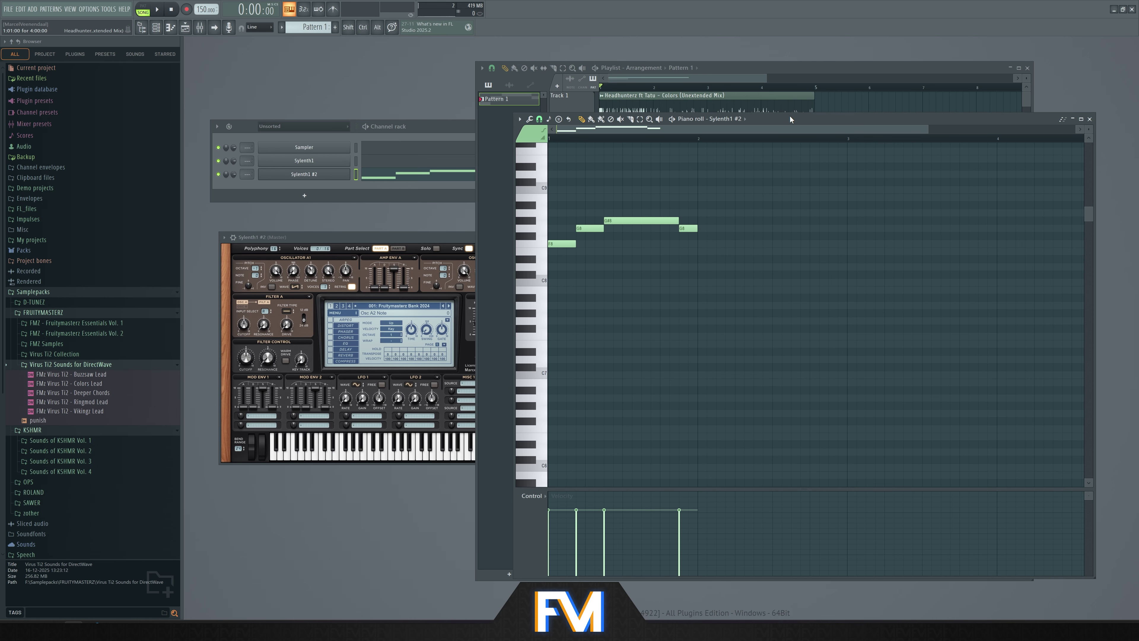
drag(745, 119, 641, 120)
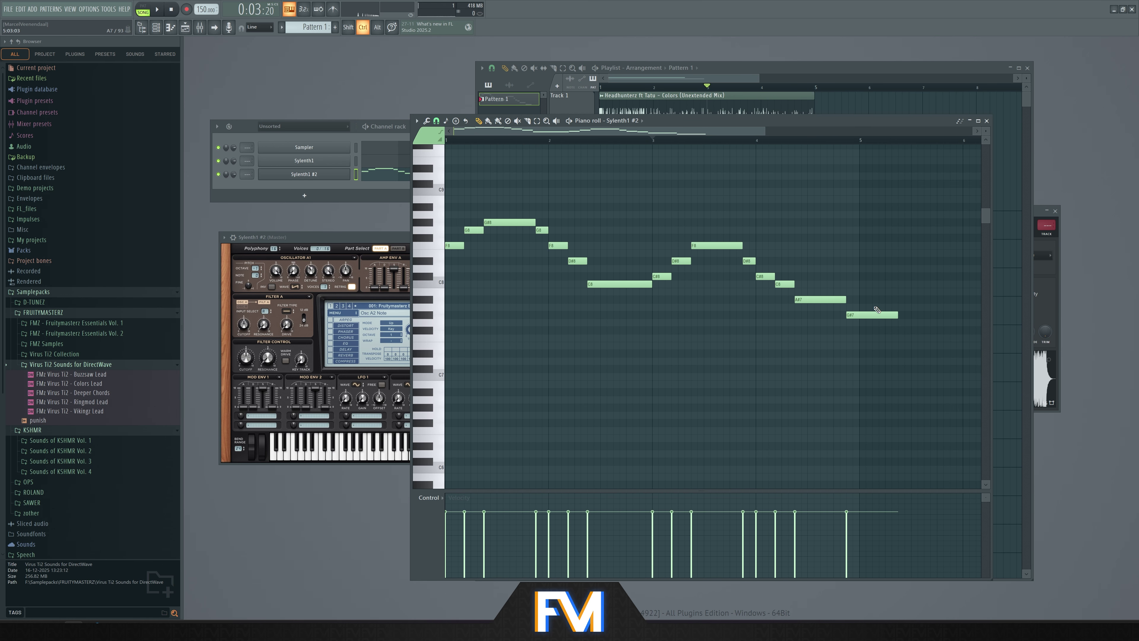
scroll(890, 318, up, 2)
drag(850, 315, 834, 315)
scroll(478, 288, left, 4)
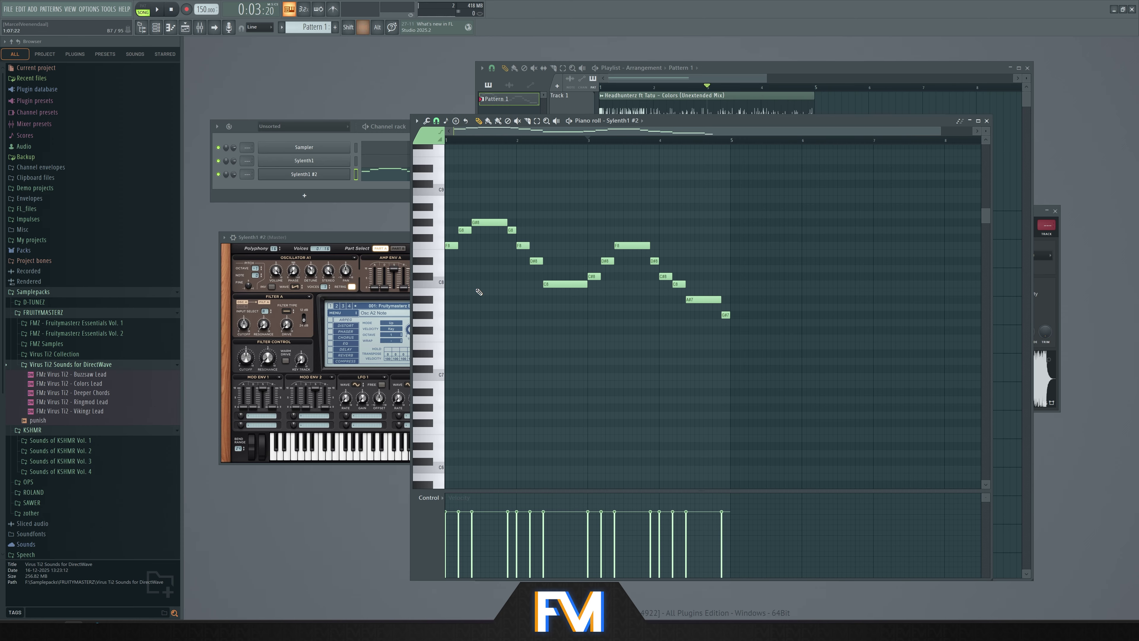
scroll(463, 244, down, 2)
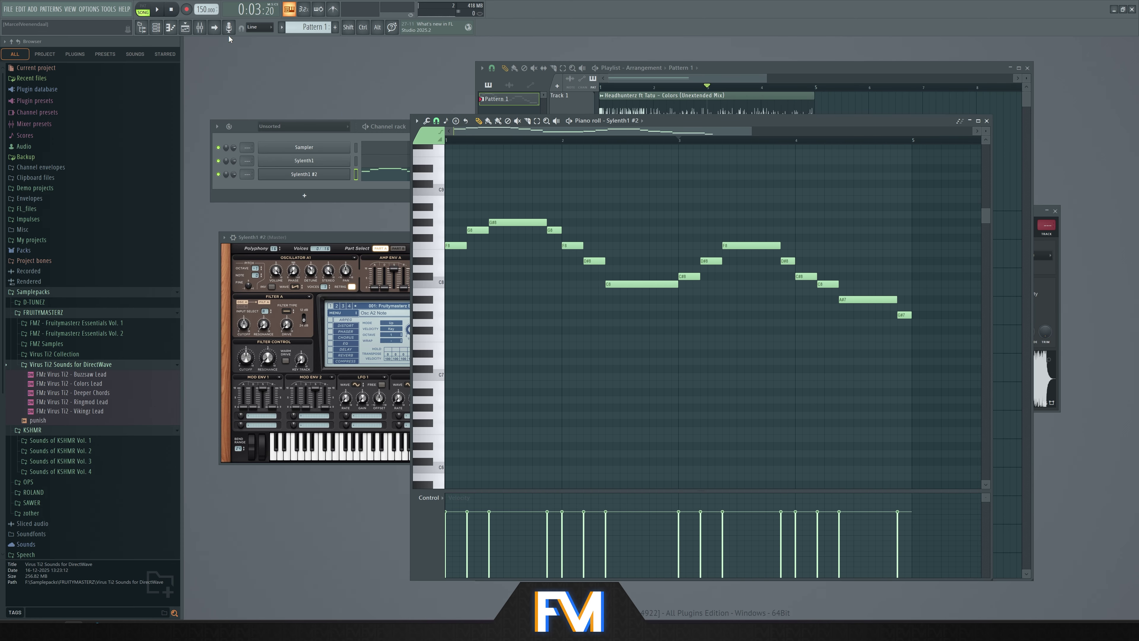
key(space)
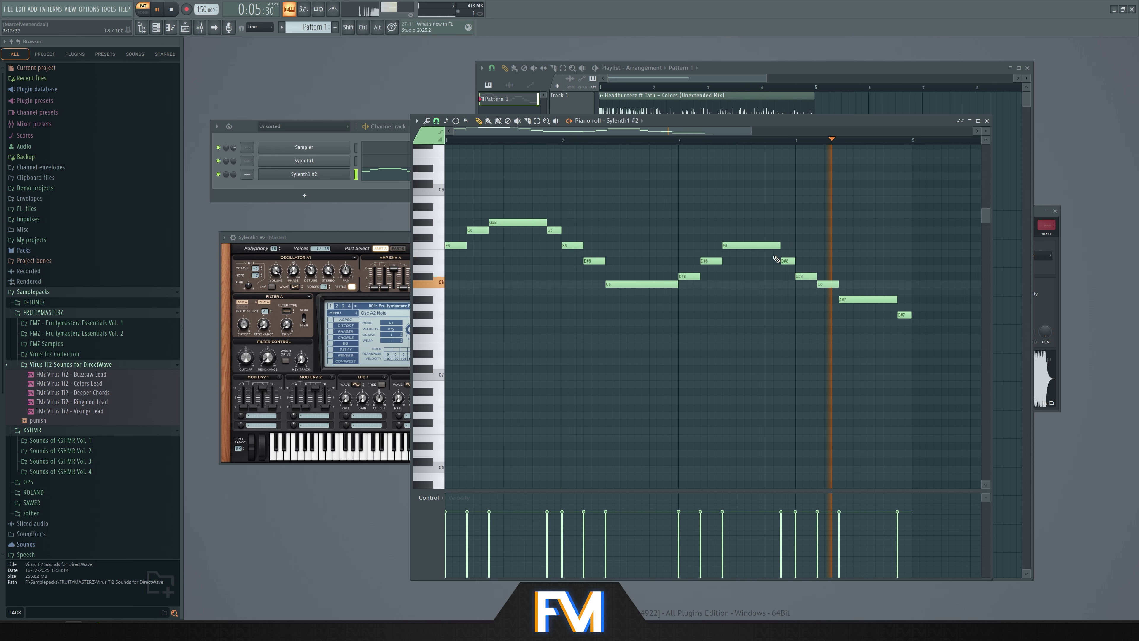
key(space)
Shorten all the melody notes slightly to leave small gaps between them, and play the pattern
scroll(687, 245, down, 2)
key(ctrl+a)
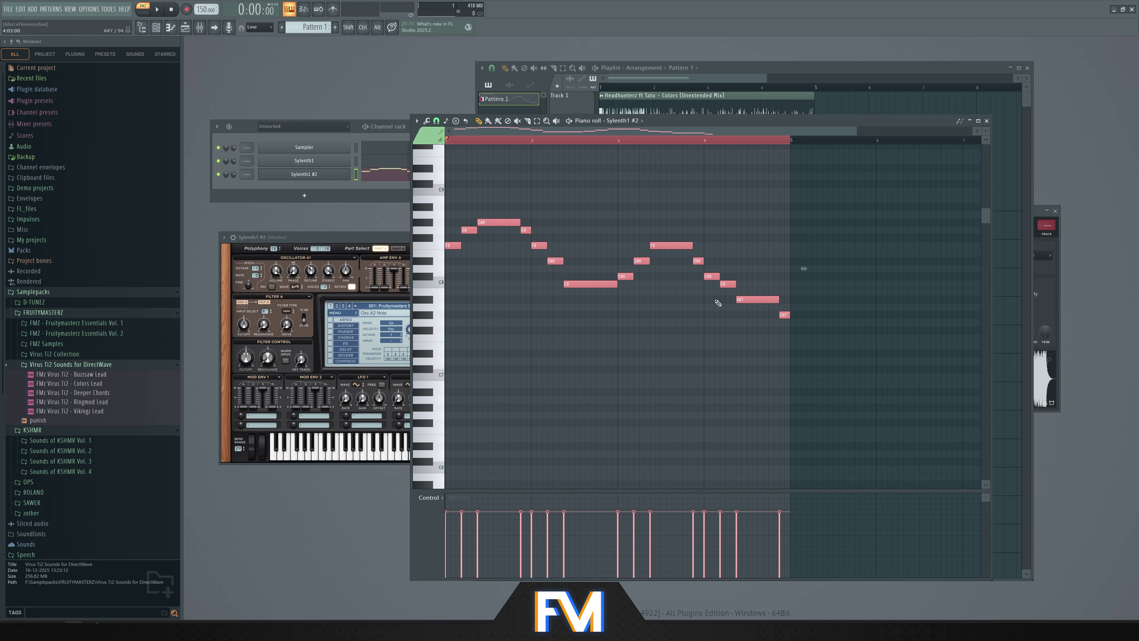
scroll(634, 287, up, 3)
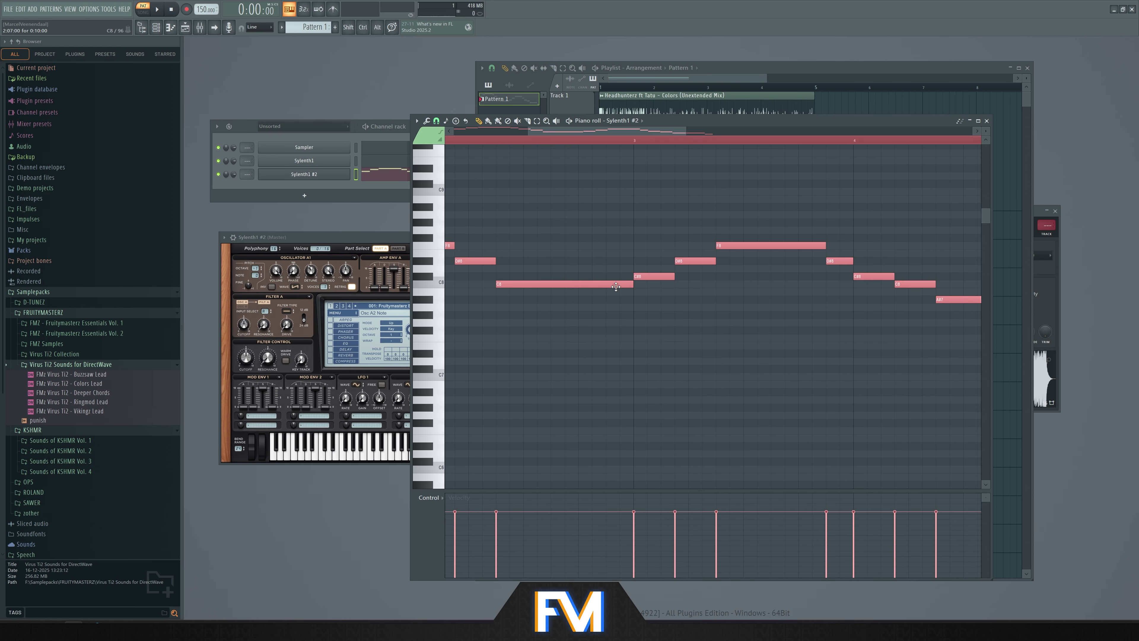
scroll(607, 285, up, 3)
drag(667, 284, 655, 284)
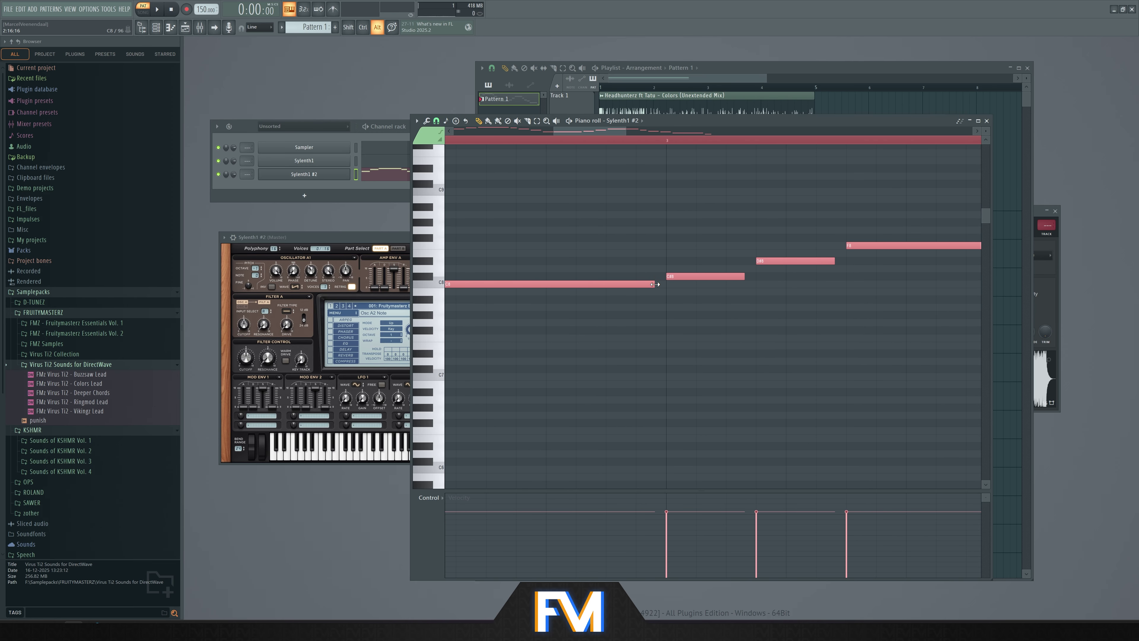
key(space)
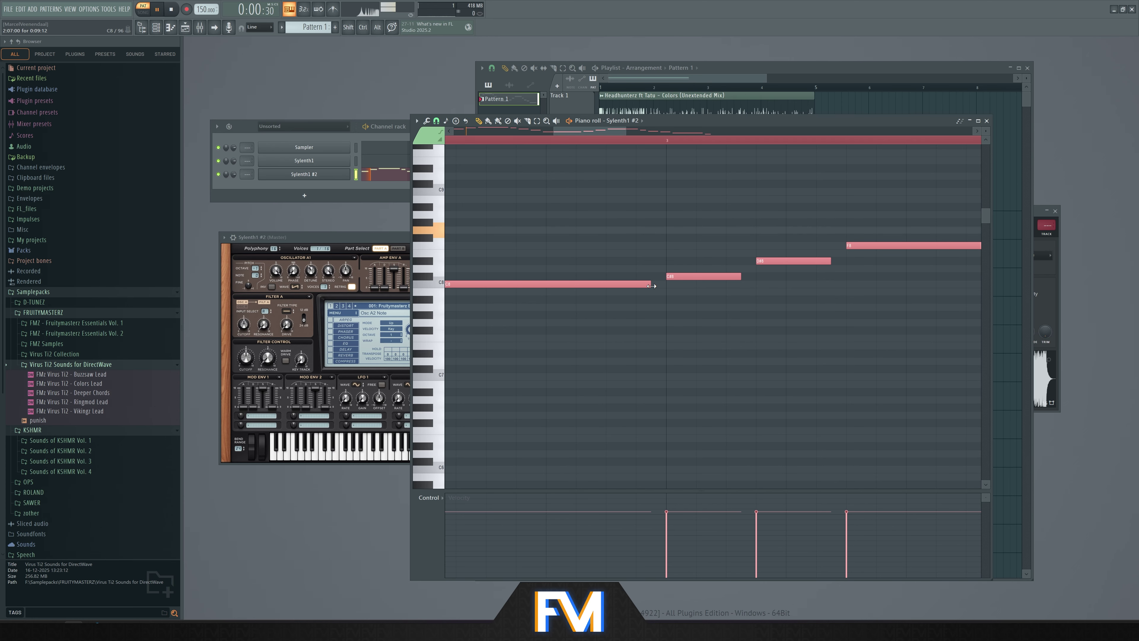
scroll(651, 286, down, 5)
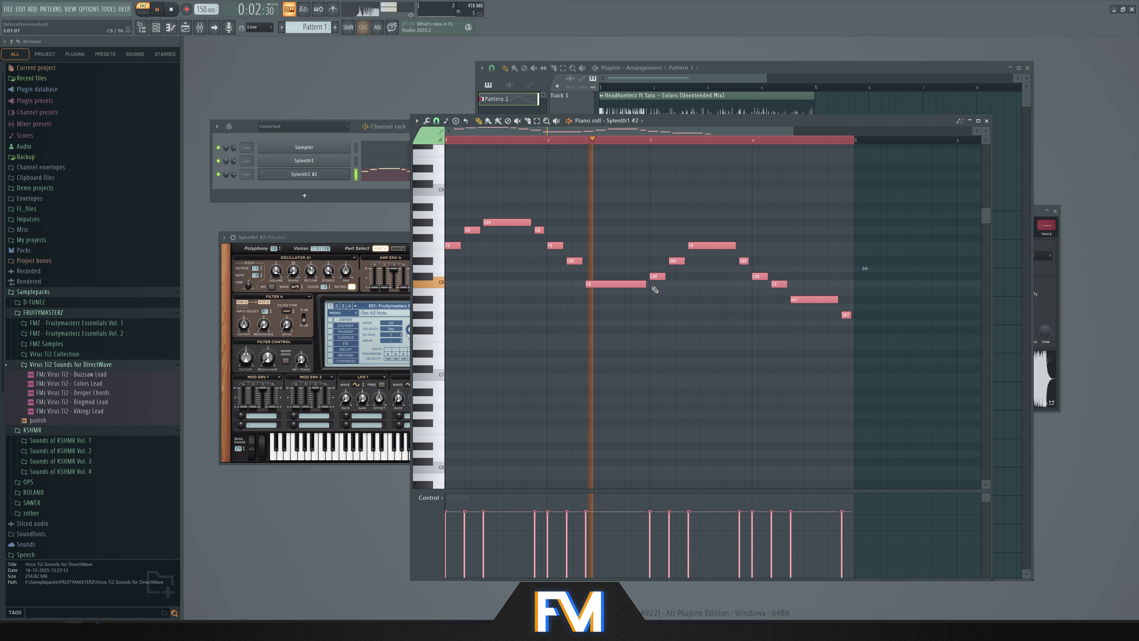
key(space)
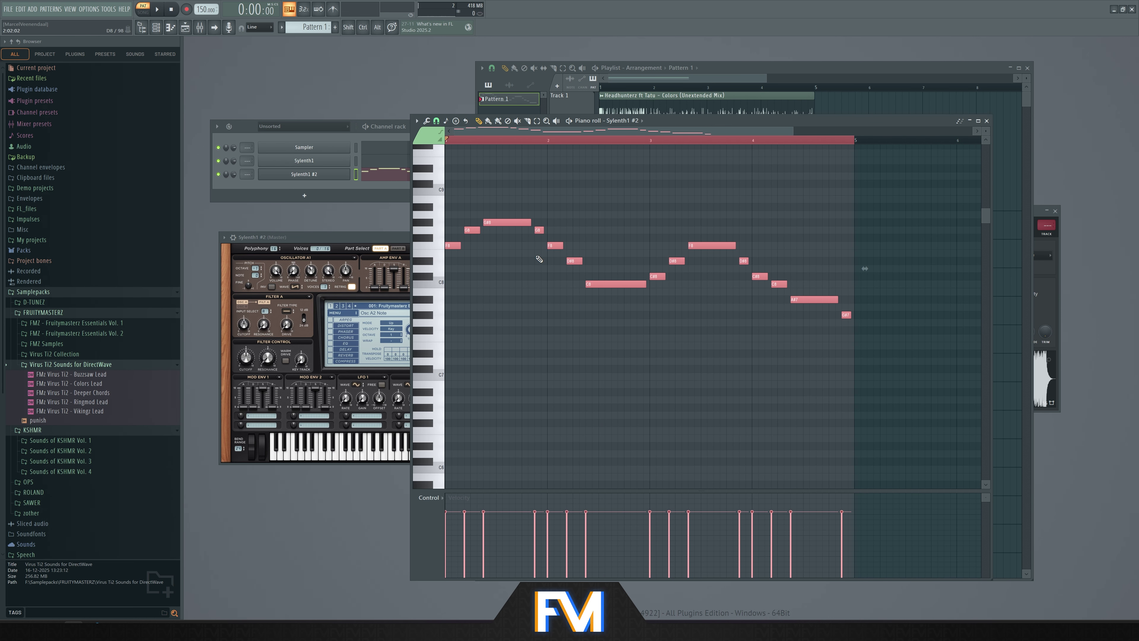
Switch to song mode and compare the melody with the Colors clip, replaying from the long C8 note in bar 2
click(143, 9)
key(space)
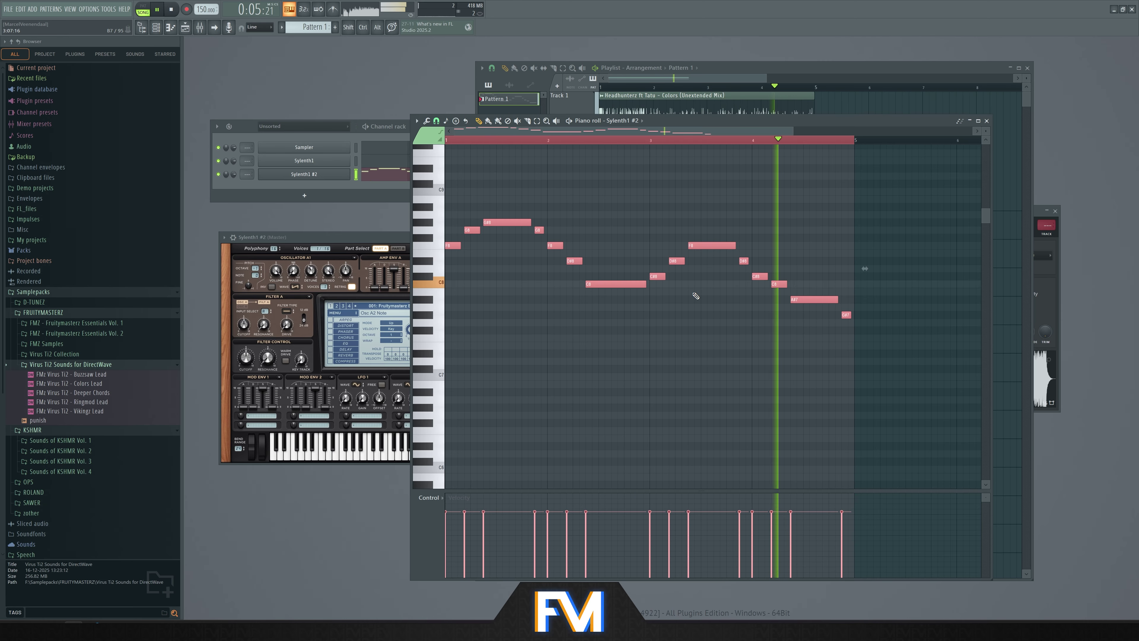
key(space)
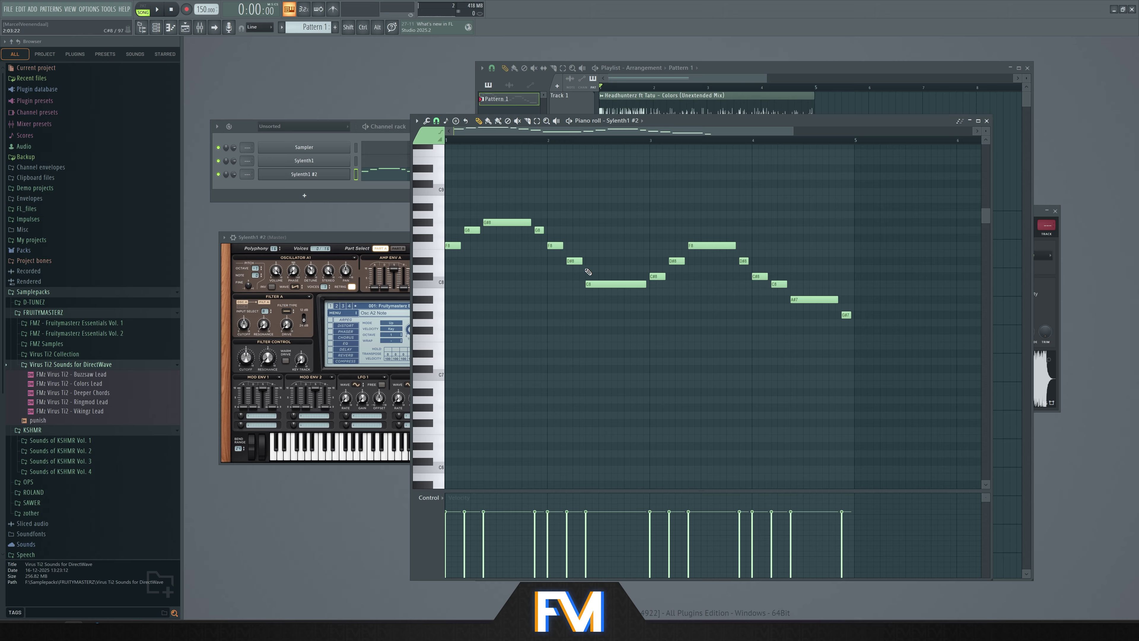
key(space)
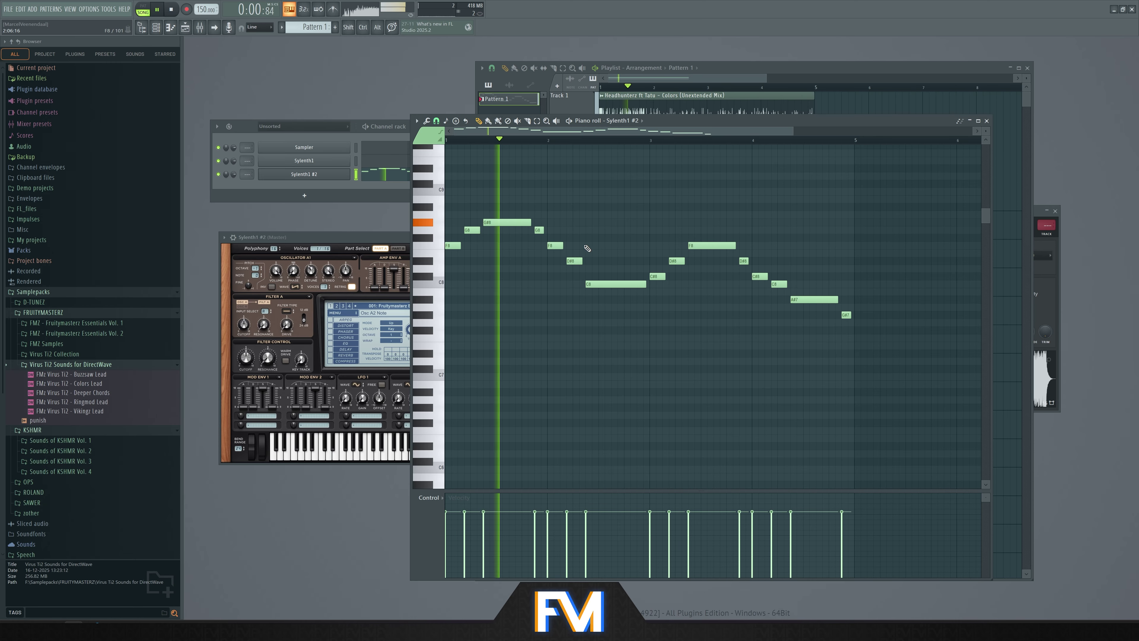
scroll(695, 286, up, 2)
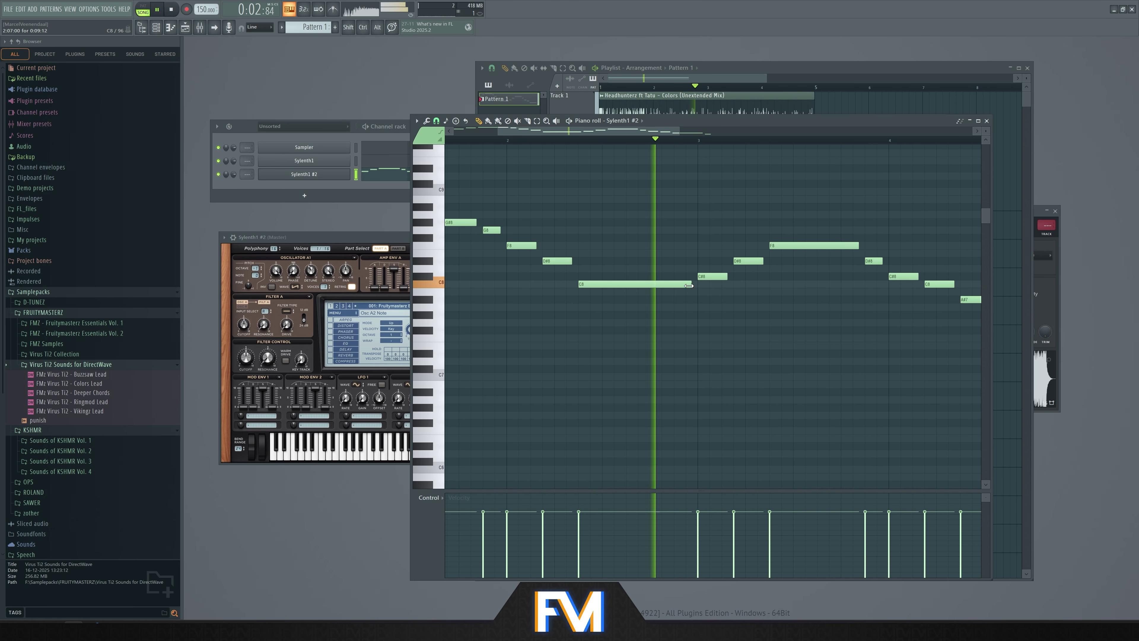
key(space)
click(656, 140)
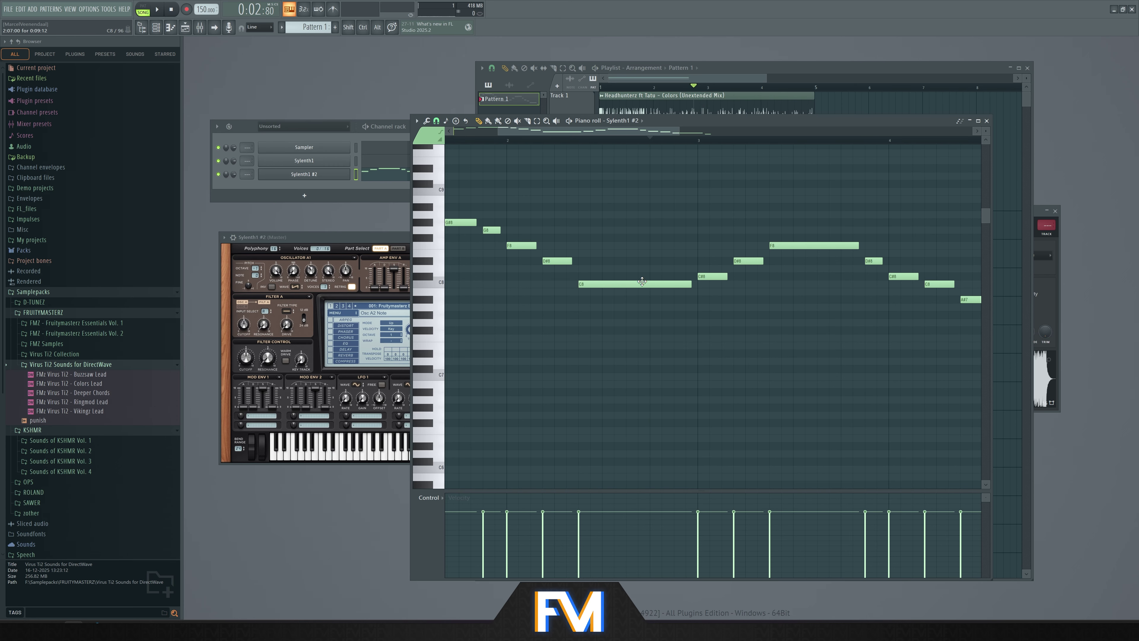
scroll(654, 268, down, 3)
key(space)
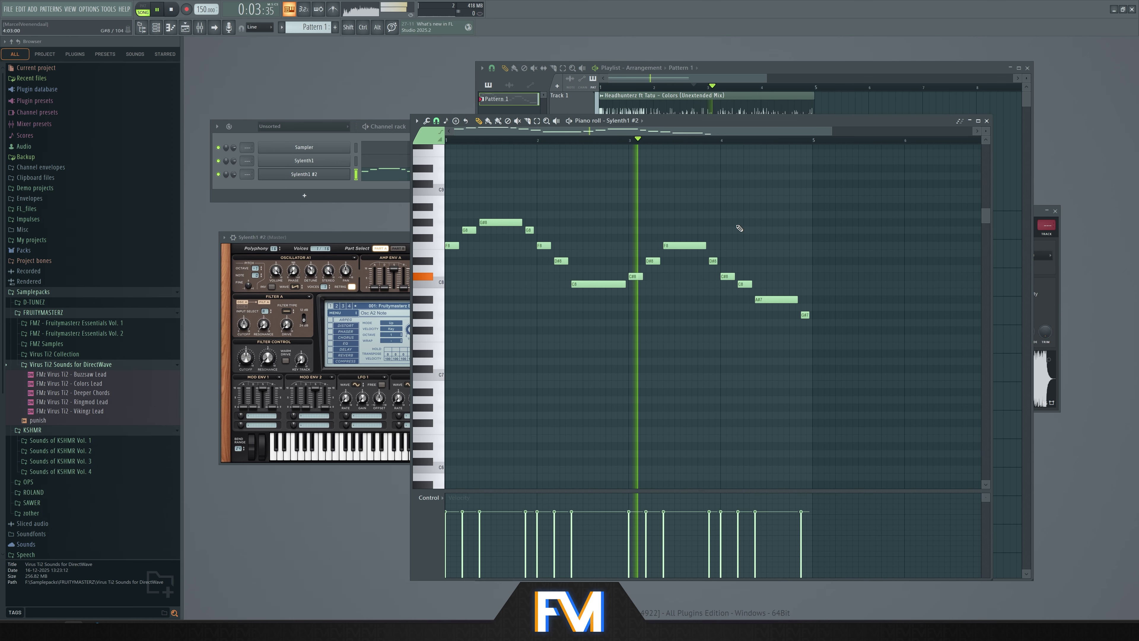
Listen from just before bar 4, trying the short D#8 note at the end of bar 3 one semitone lower
click(707, 140)
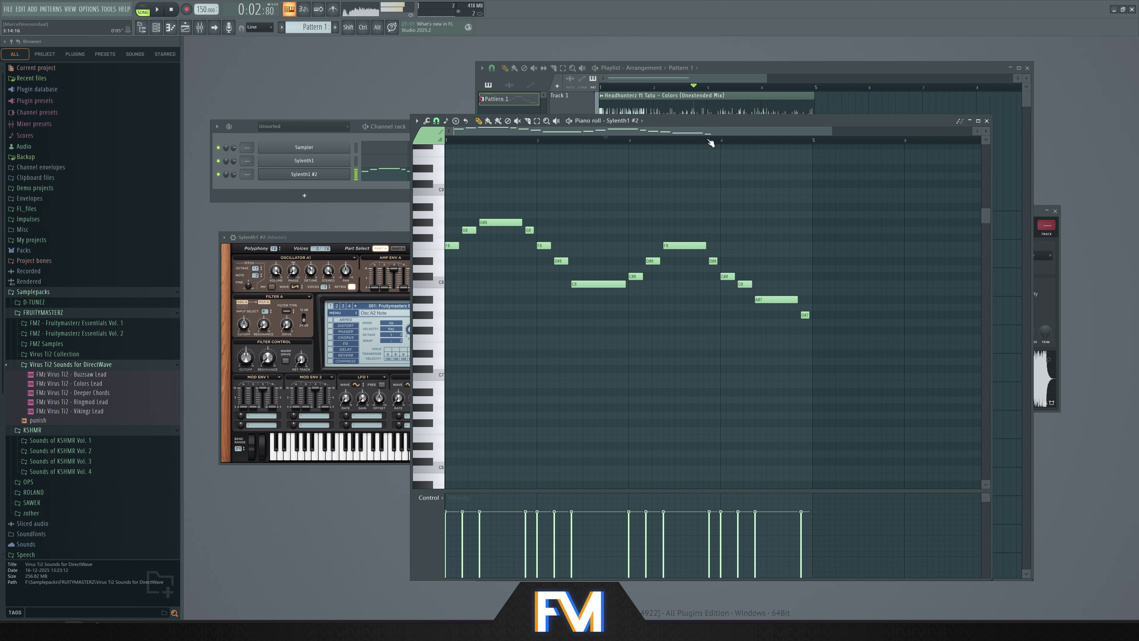
key(space)
scroll(719, 180, up, 3)
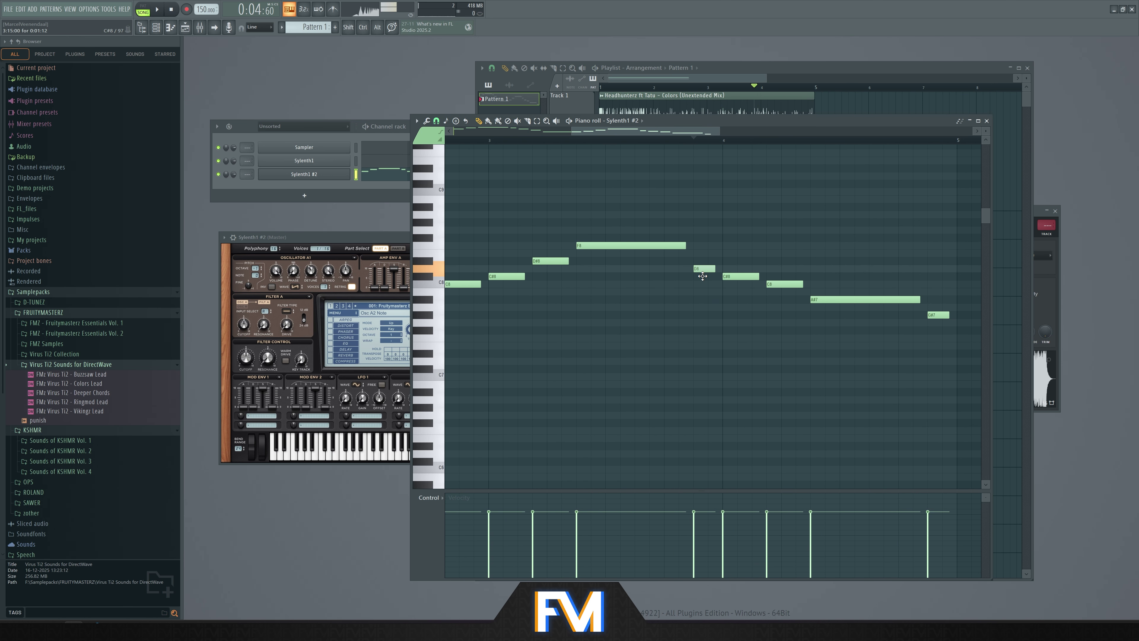
key(space)
scroll(702, 252, down, 3)
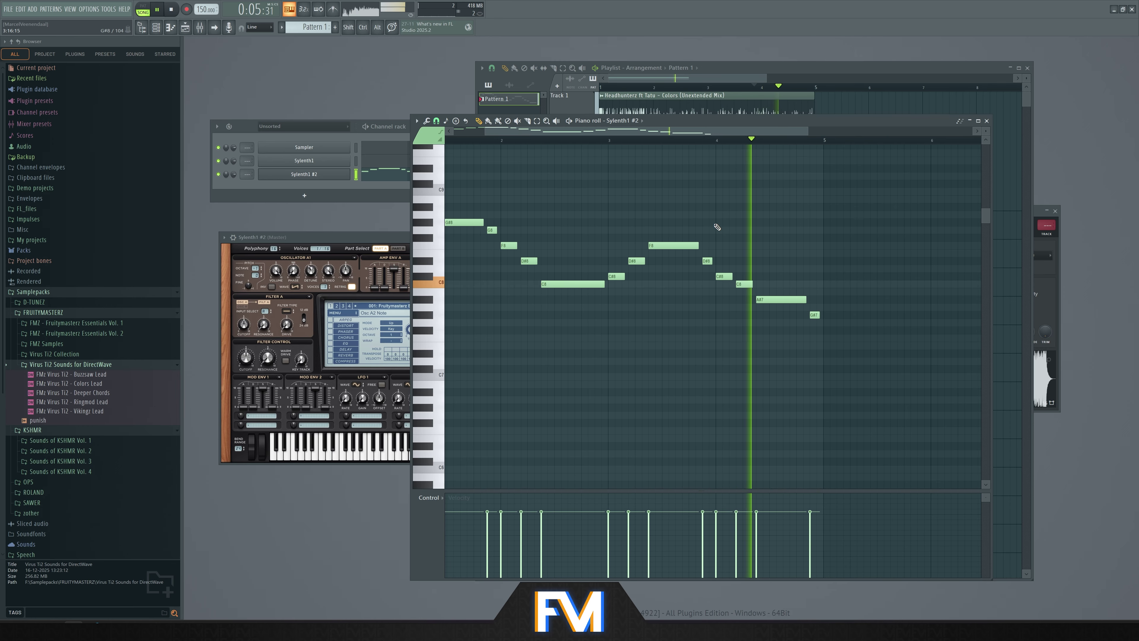
key(space)
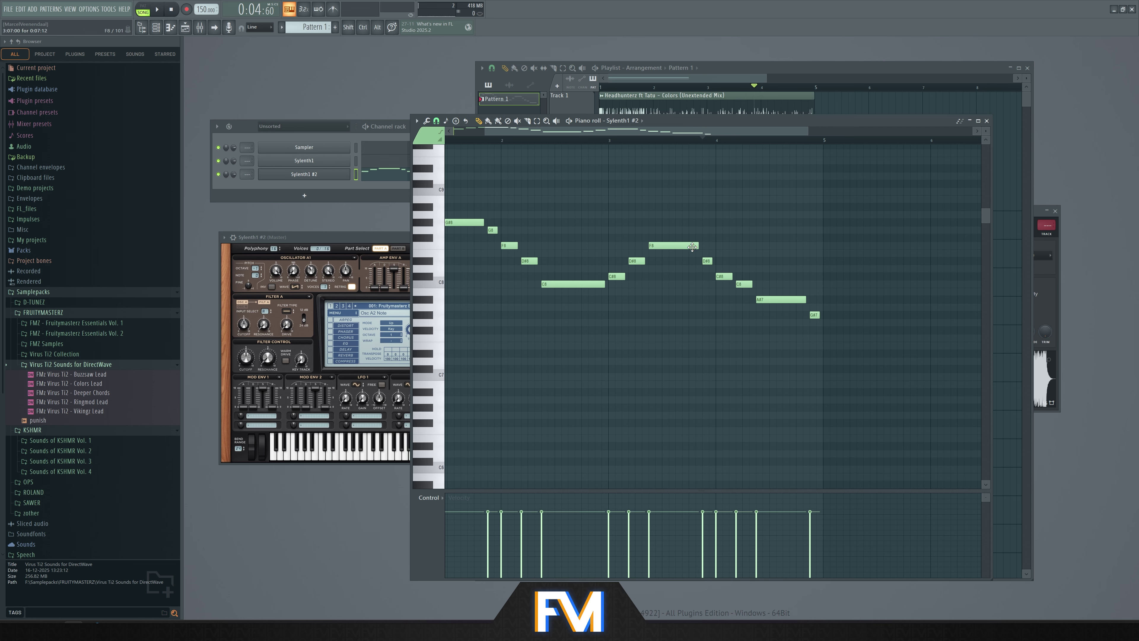
Add a very short F8 note just before bar 4, above the end of the D#8 note, and play it back
scroll(717, 248, up, 3)
key(space)
drag(717, 248, 708, 246)
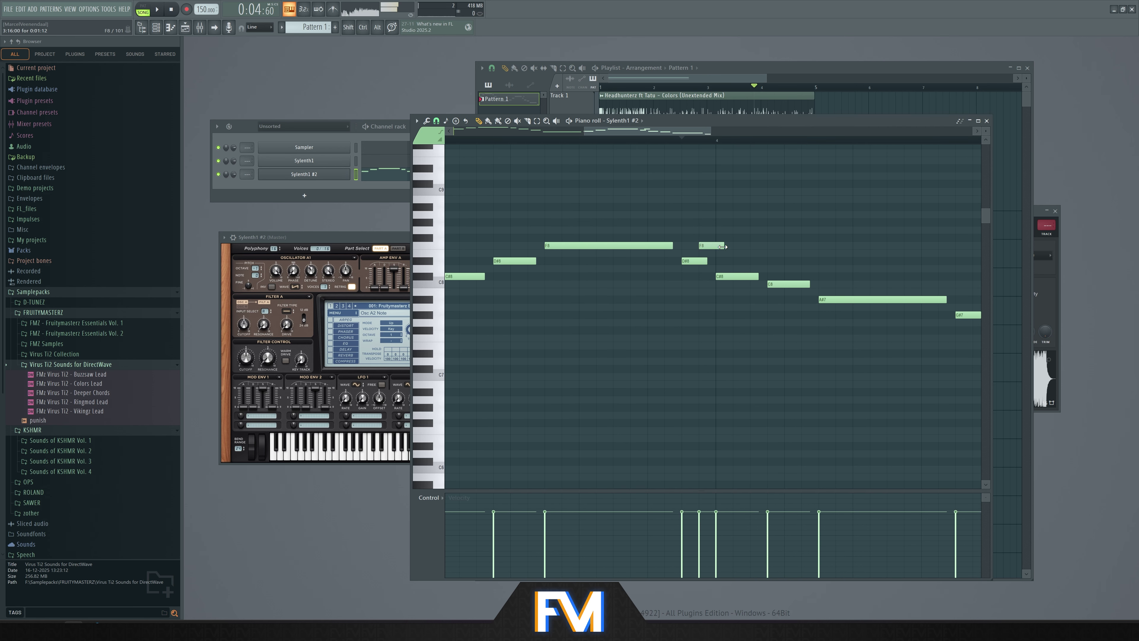
key(space)
Solo the Sylenth1 #2 channel and bring its plugin window to the front while the melody plays
right_click(219, 174)
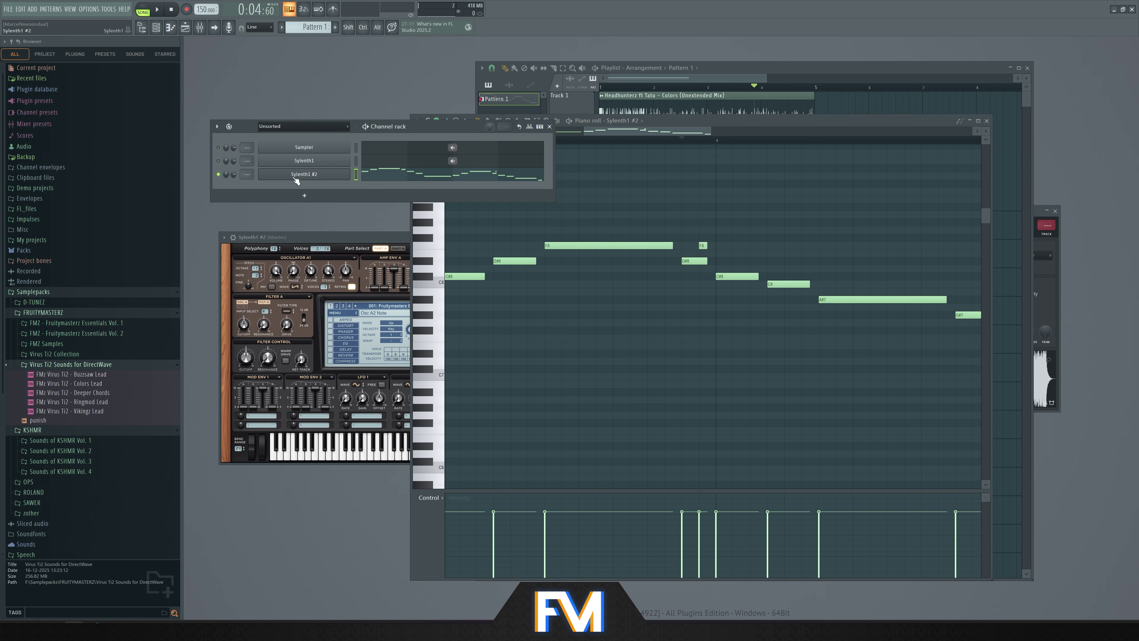
key(space)
key(space)
click(316, 177)
click(316, 175)
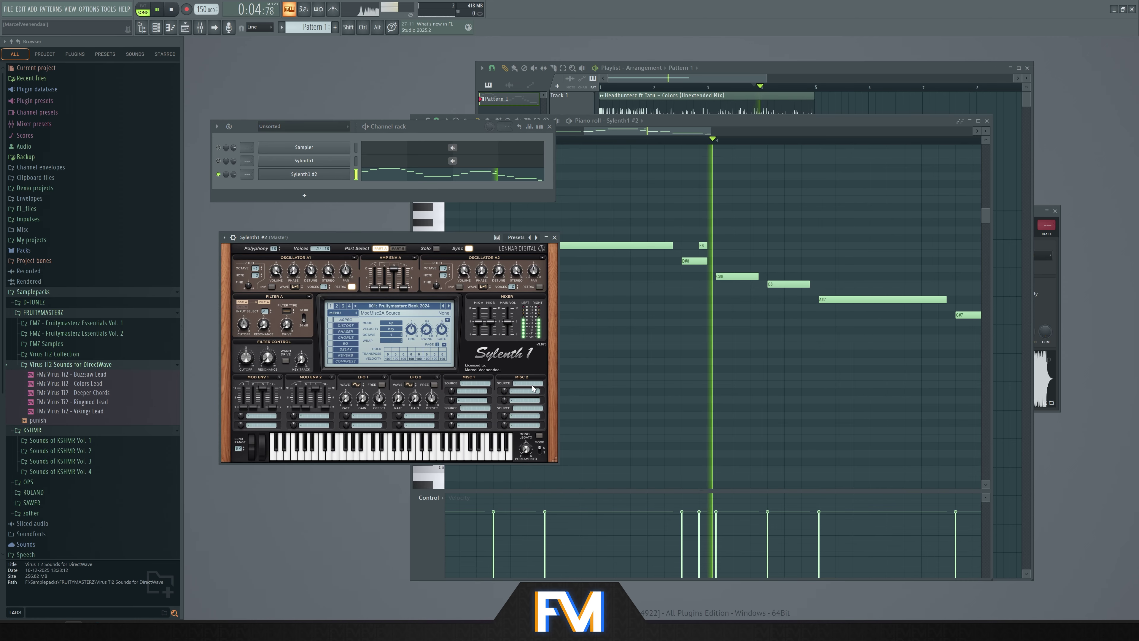
Enable Mono Legato in Sylenth1 #2 and adjust its portamento time during playback
click(539, 436)
key(space)
scroll(526, 448, up, 5)
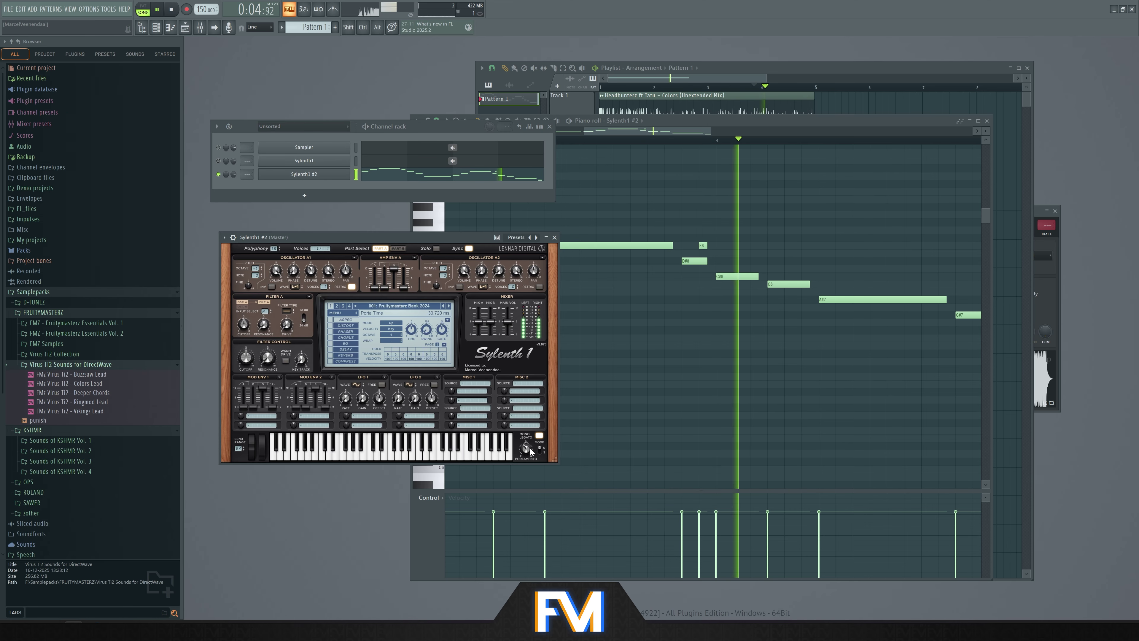
Transpose the entire melody down one octave, stop playback and bring the playlist to the front
click(425, 211)
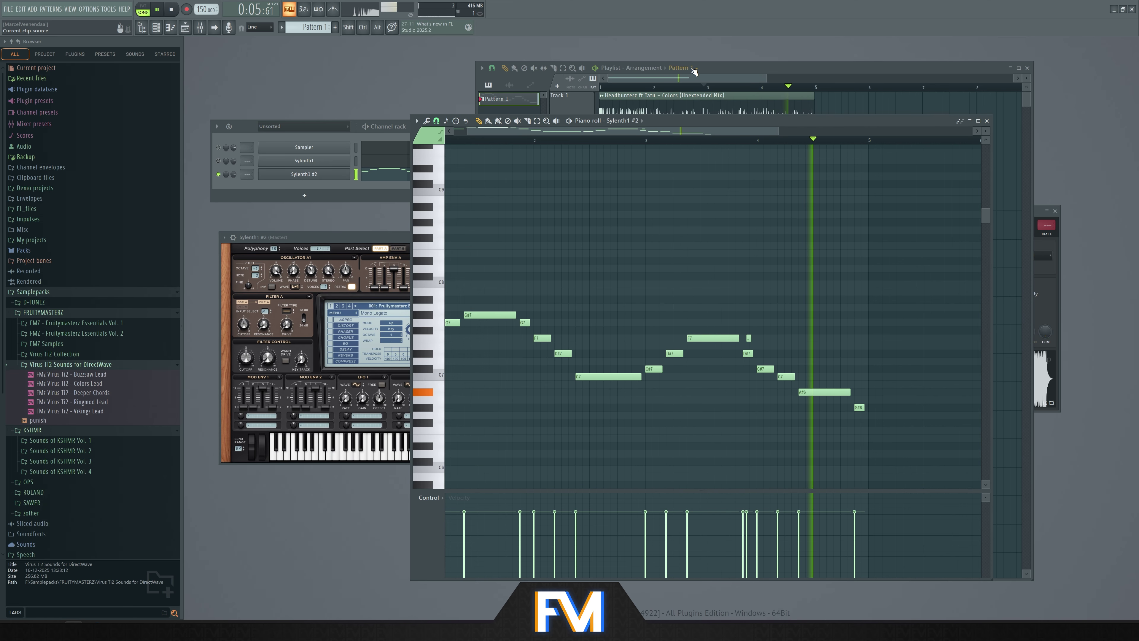
key(space)
key(F5)
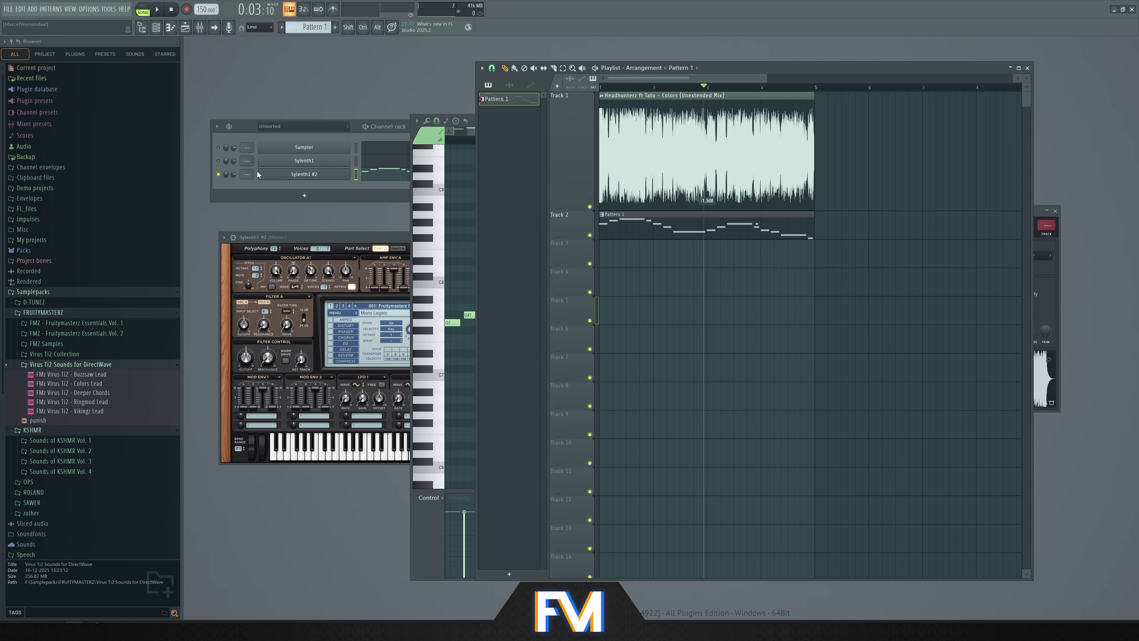
Re-enable all channels, then solo and play the excerpt track and the melody track one after the other to compare them
click(268, 135)
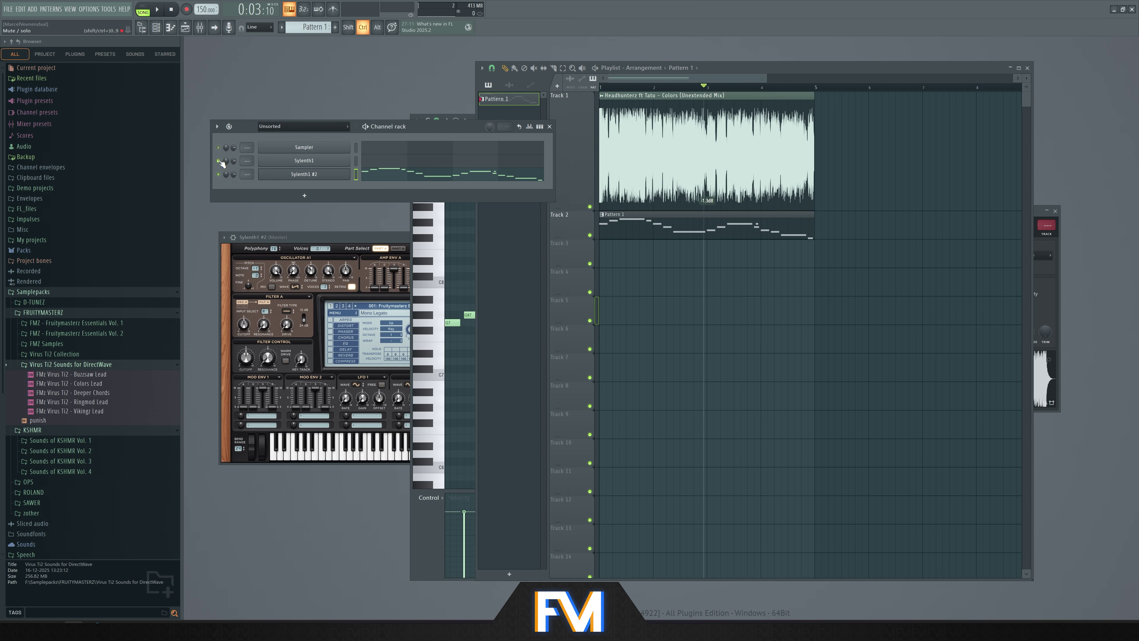
click(589, 235)
key(space)
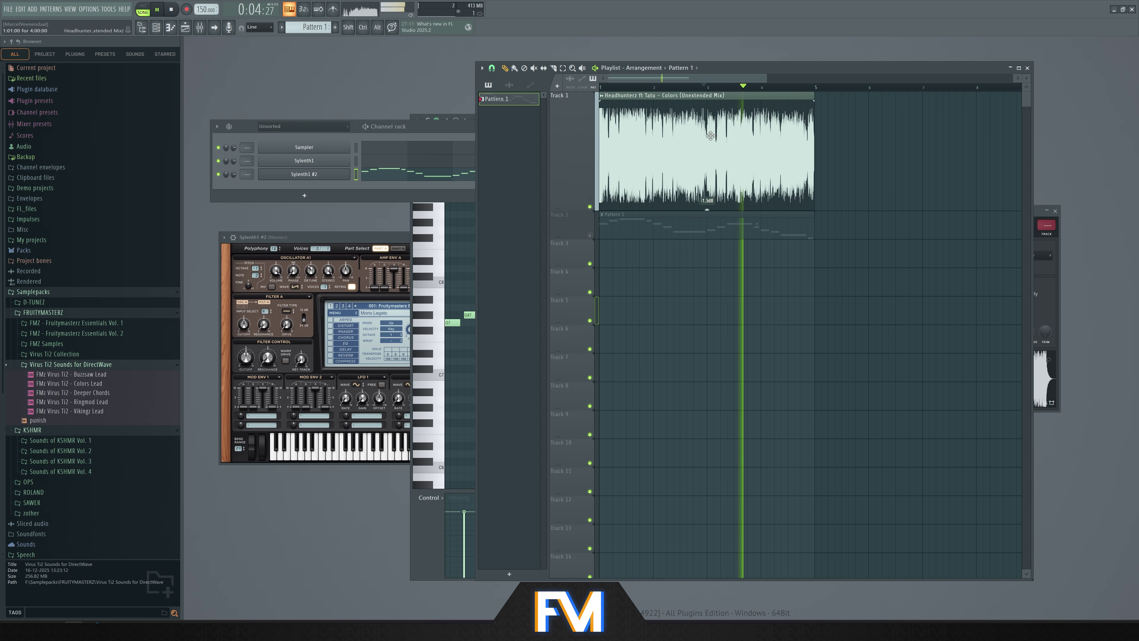
key(space)
ctrl+click(590, 234)
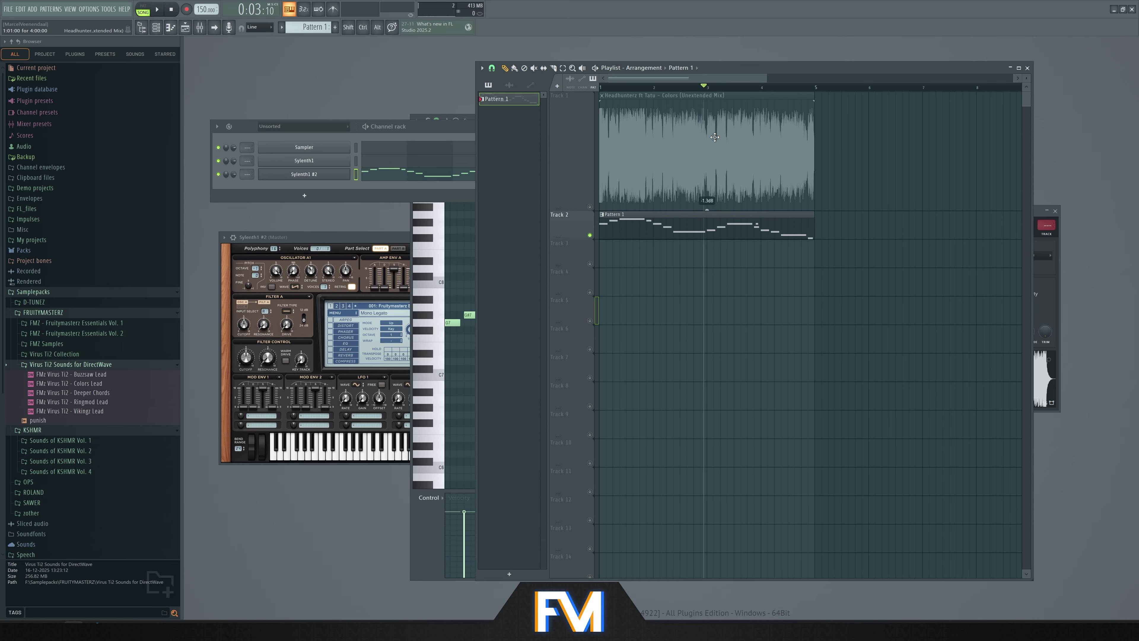
key(space)
Try moving the very short F7 note just before bar 4 slightly later in the Sylenth1 #2 melody
click(407, 181)
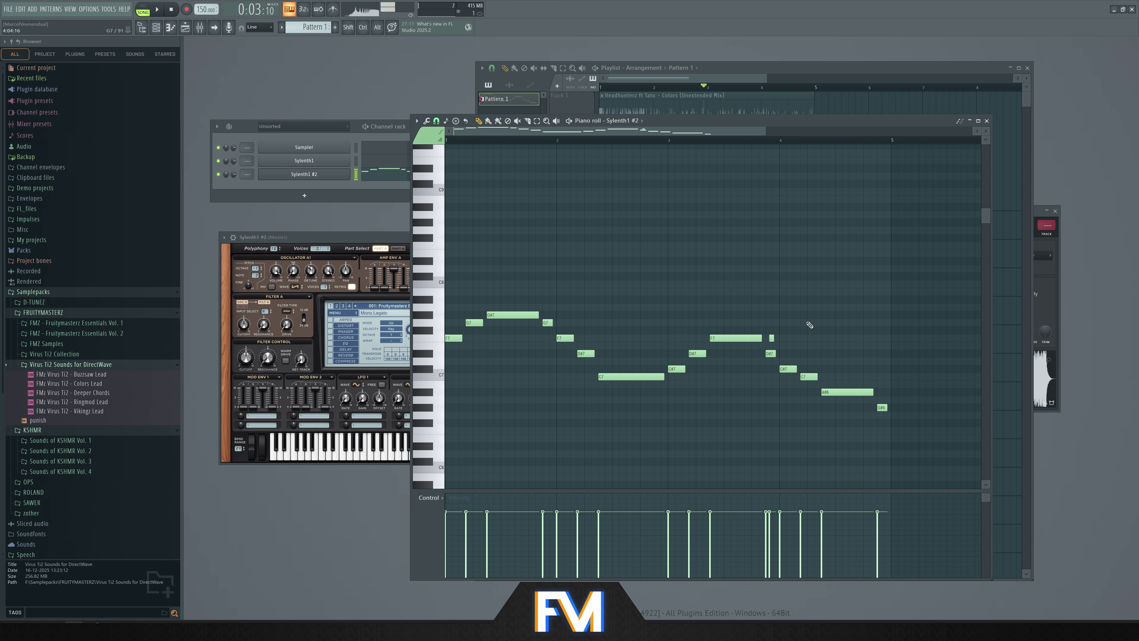
ctrl+scroll(707, 338, up, 2)
drag(623, 339, 653, 337)
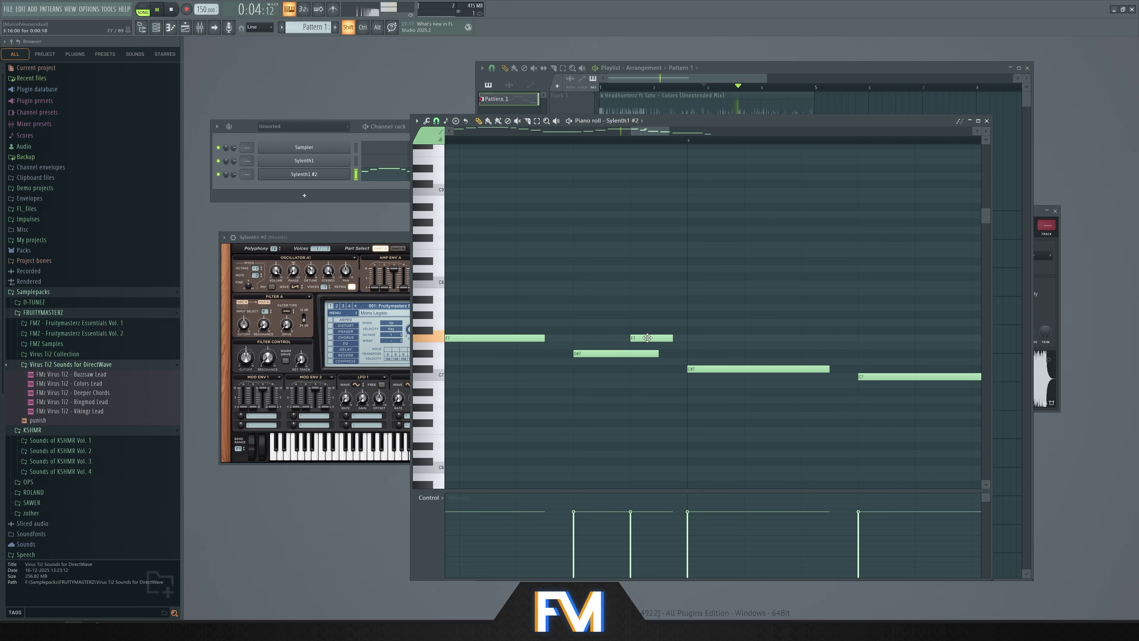
key(space)
ctrl+scroll(665, 213, down, 3)
scroll(681, 199, down, 3)
scroll(503, 193, up, 3)
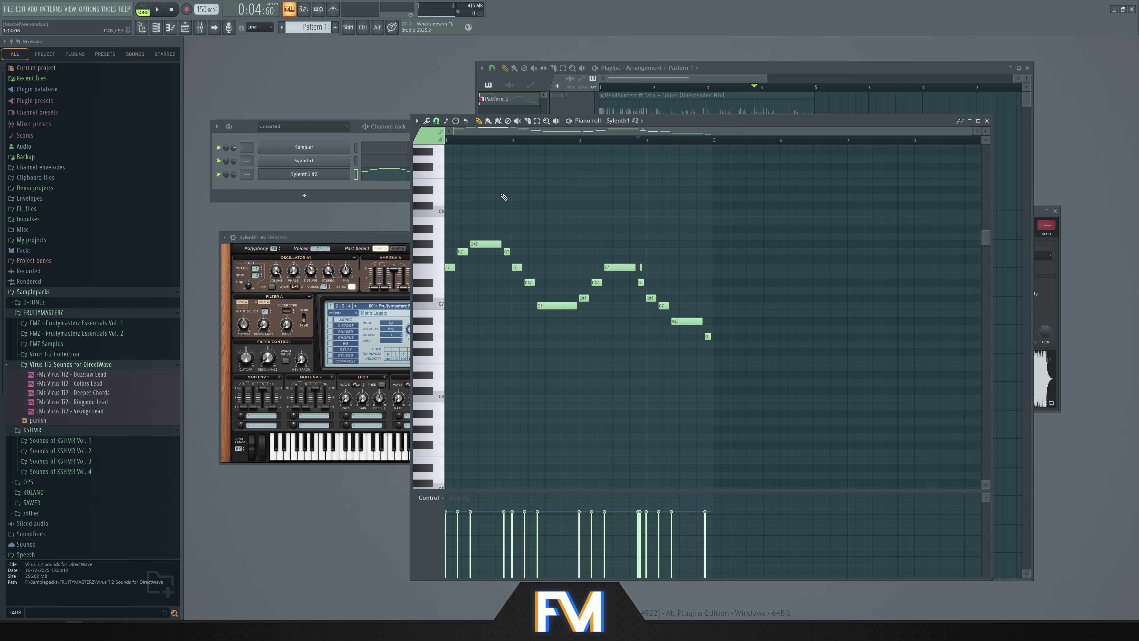
Clone the Sylenth1 #2 channel, paste the melody into the clone and solo it
key(F6)
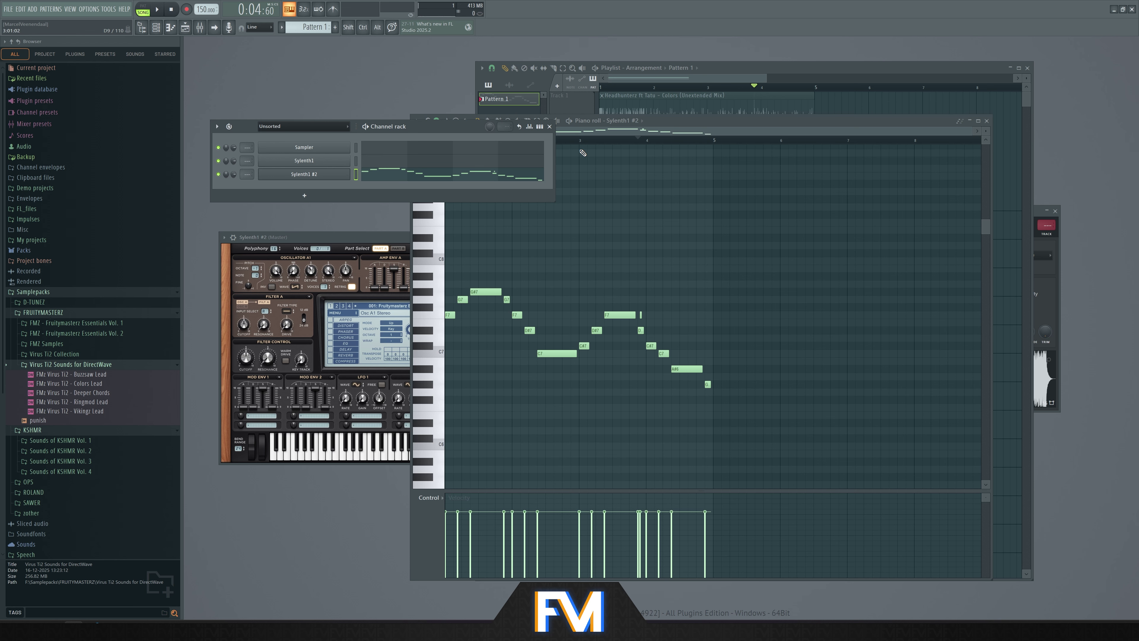
click(687, 82)
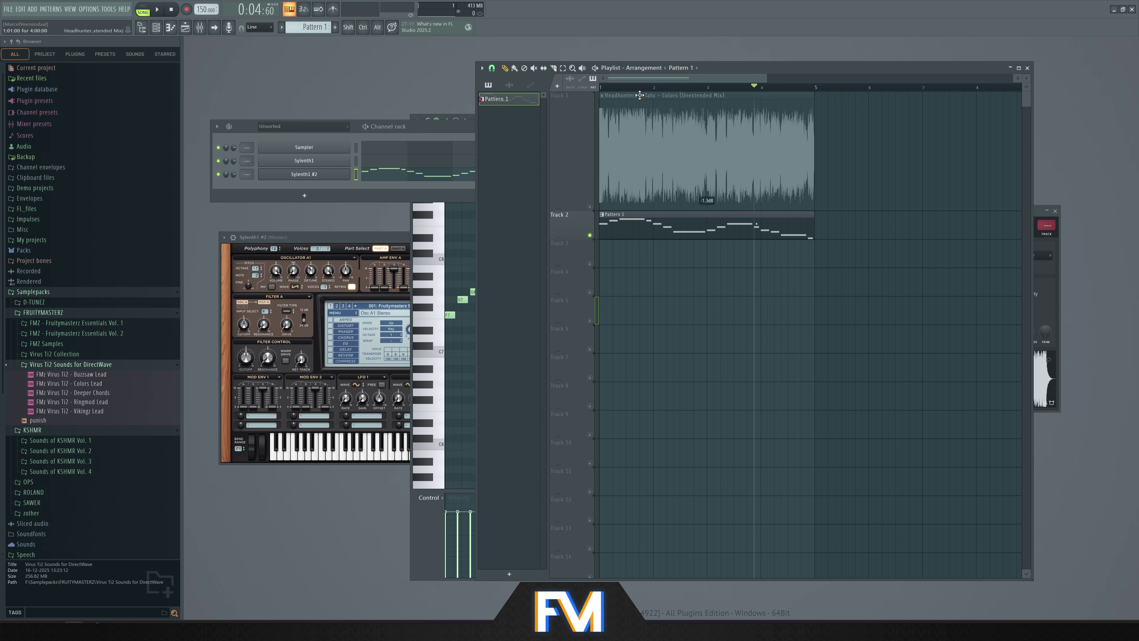
key(space)
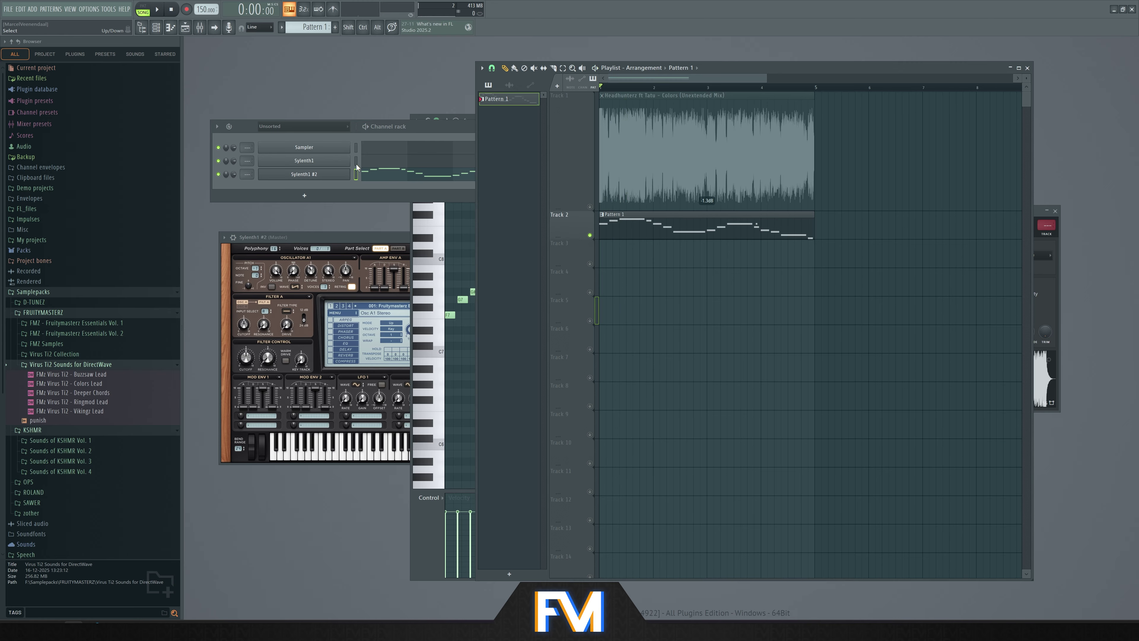
click(351, 182)
right_click(352, 182)
click(373, 264)
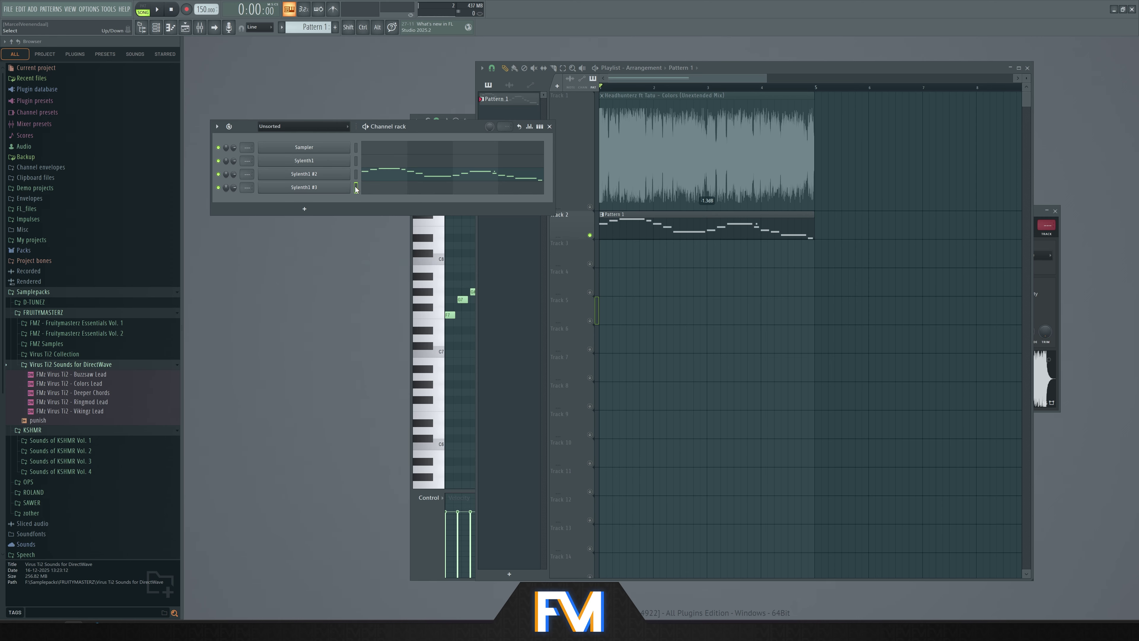
key(ctrl+v)
ctrl+click(218, 188)
Delete the very short F7 note just before bar 4 from the pasted Sylenth1 #3 melody
click(386, 189)
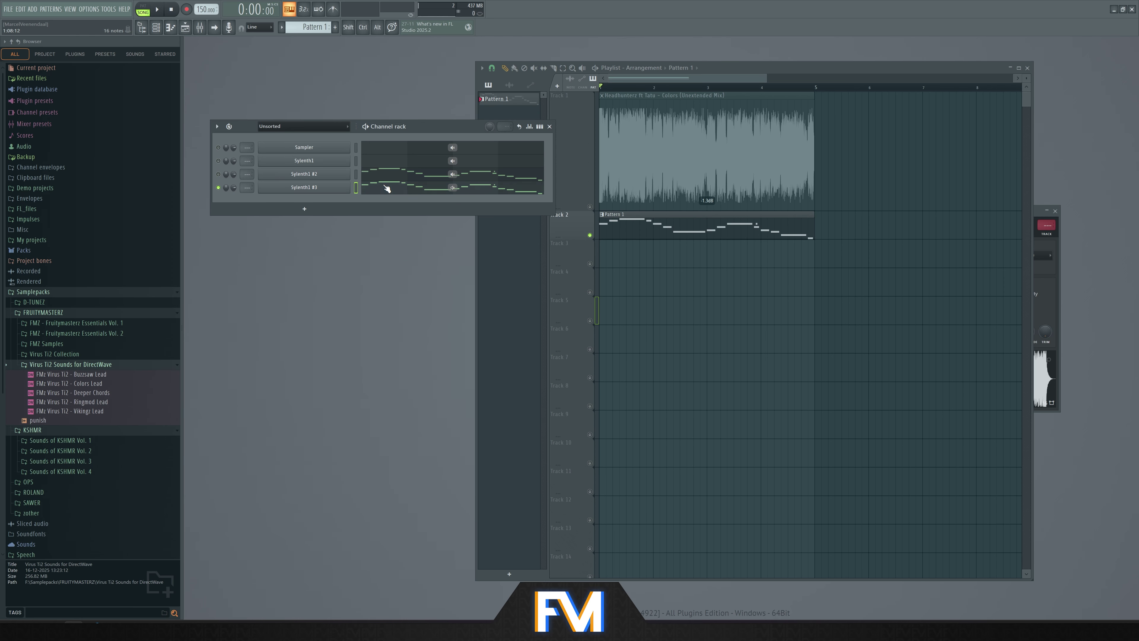
click(503, 191)
click(636, 111)
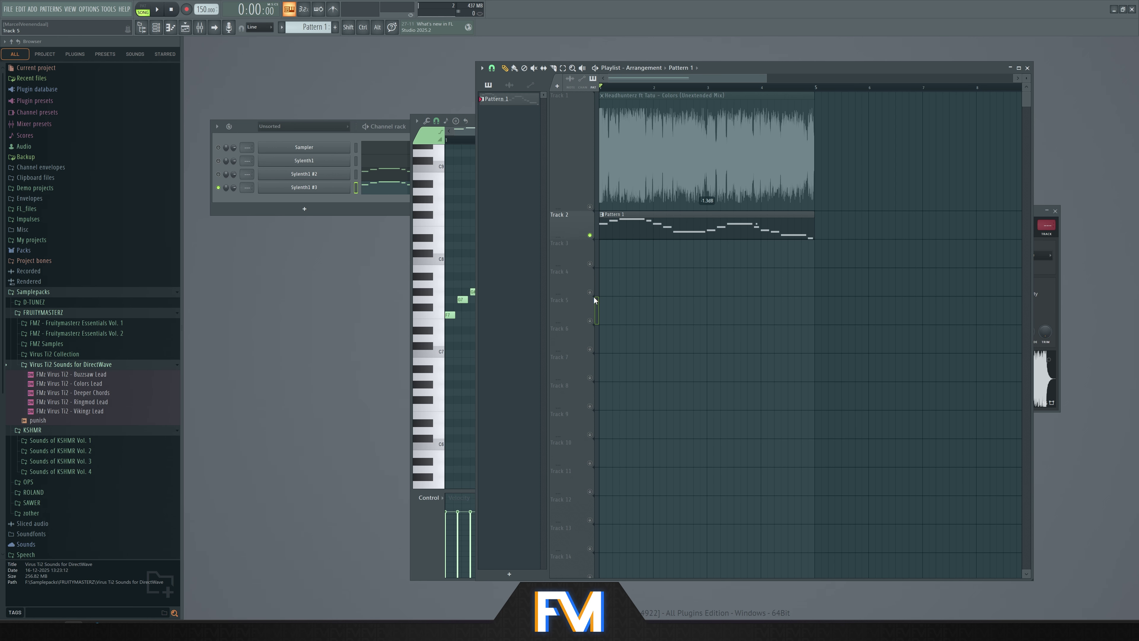
click(398, 188)
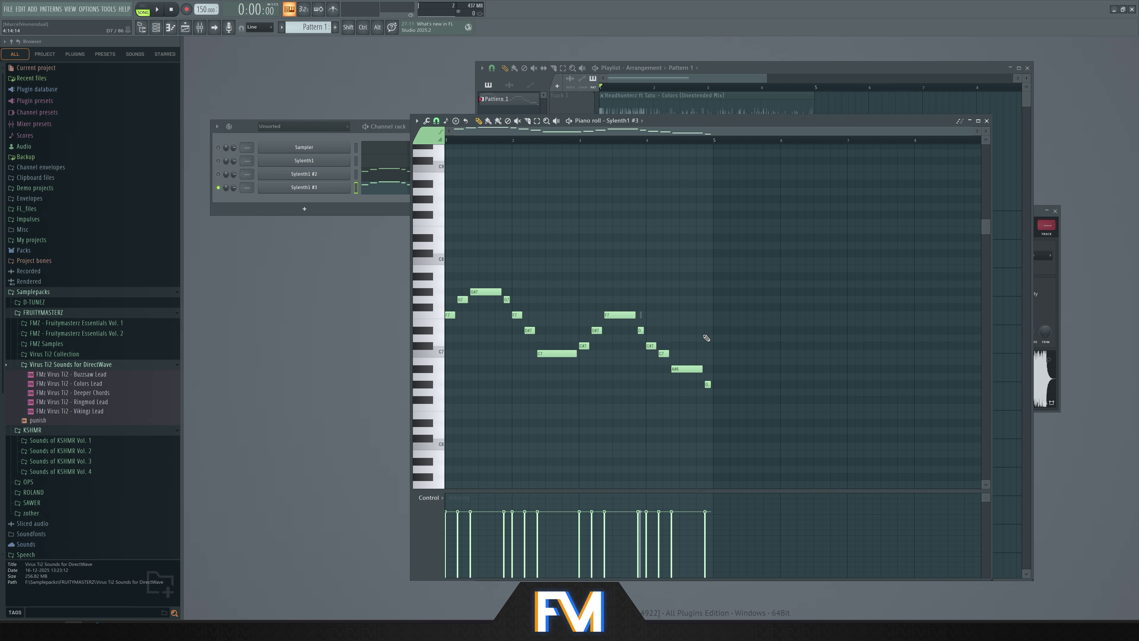
scroll(480, 327, up, 2)
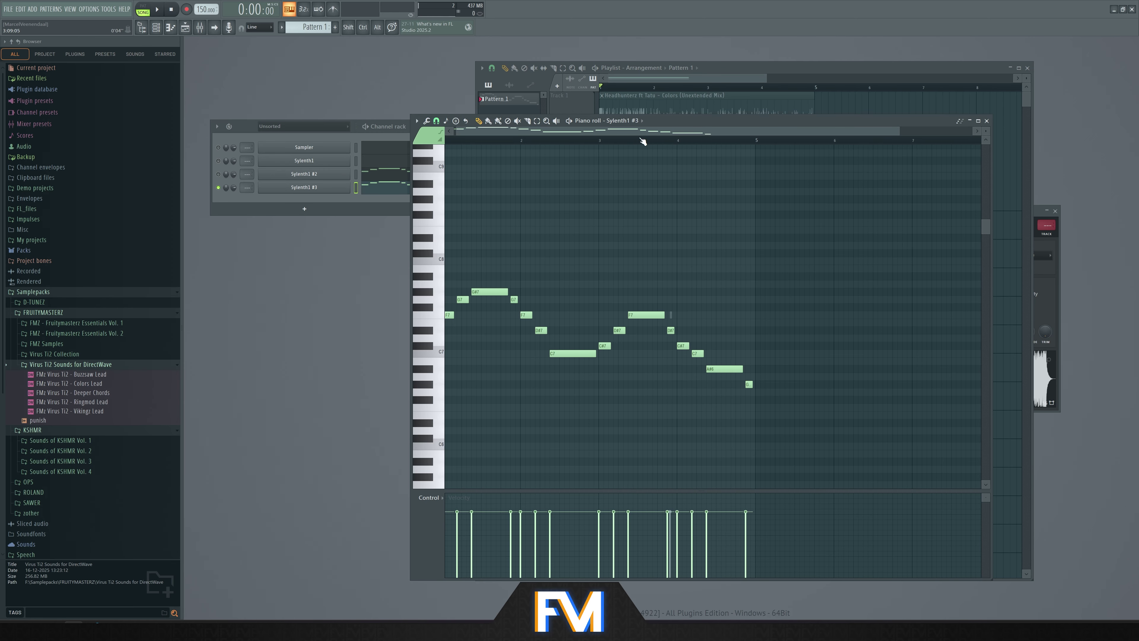
Solo the excerpt's playlist track, re-enable all channels and play the excerpt as a reference for the lower part
key(F5)
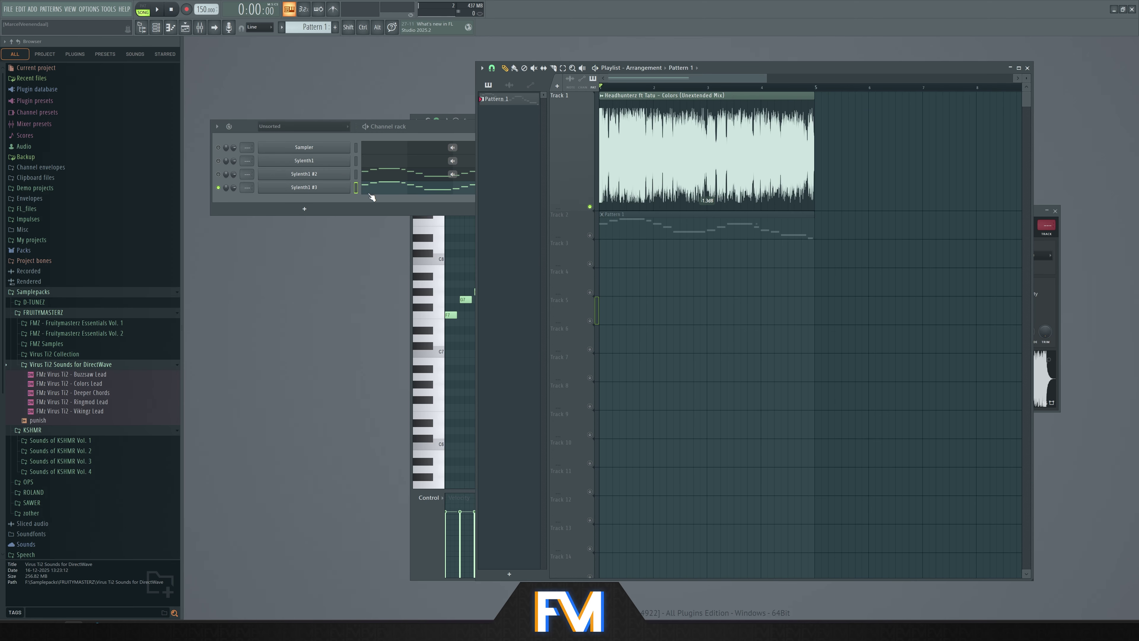
right_click(218, 187)
key(space)
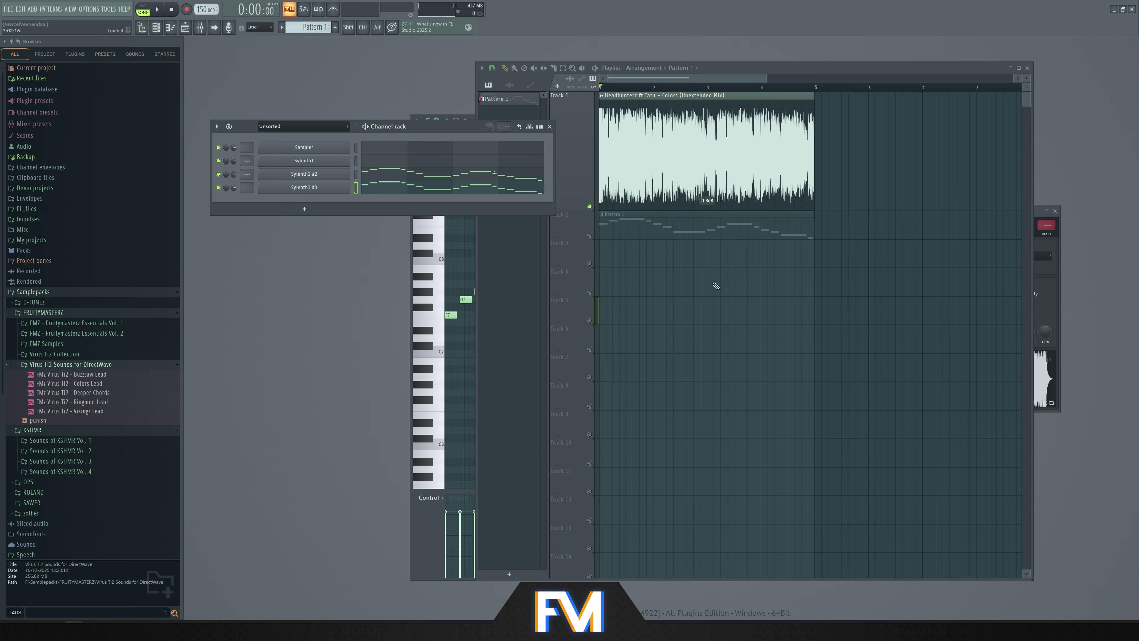
key(space)
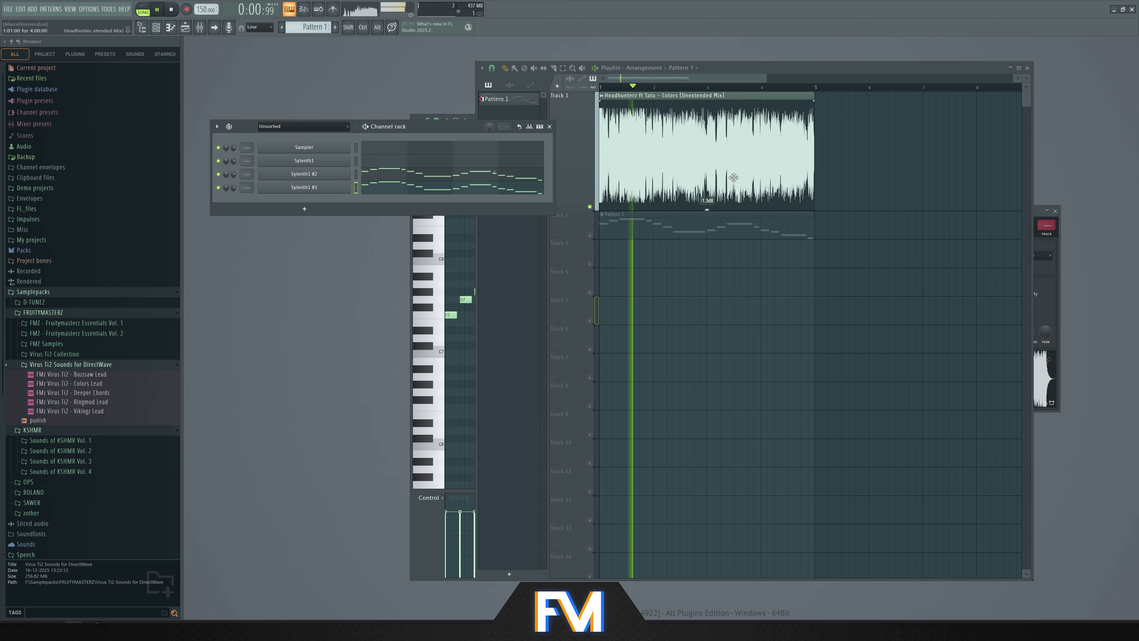
key(space)
Transpose the Sylenth1 #3 notes down by about three octaves, starting the lower part on F4
click(396, 192)
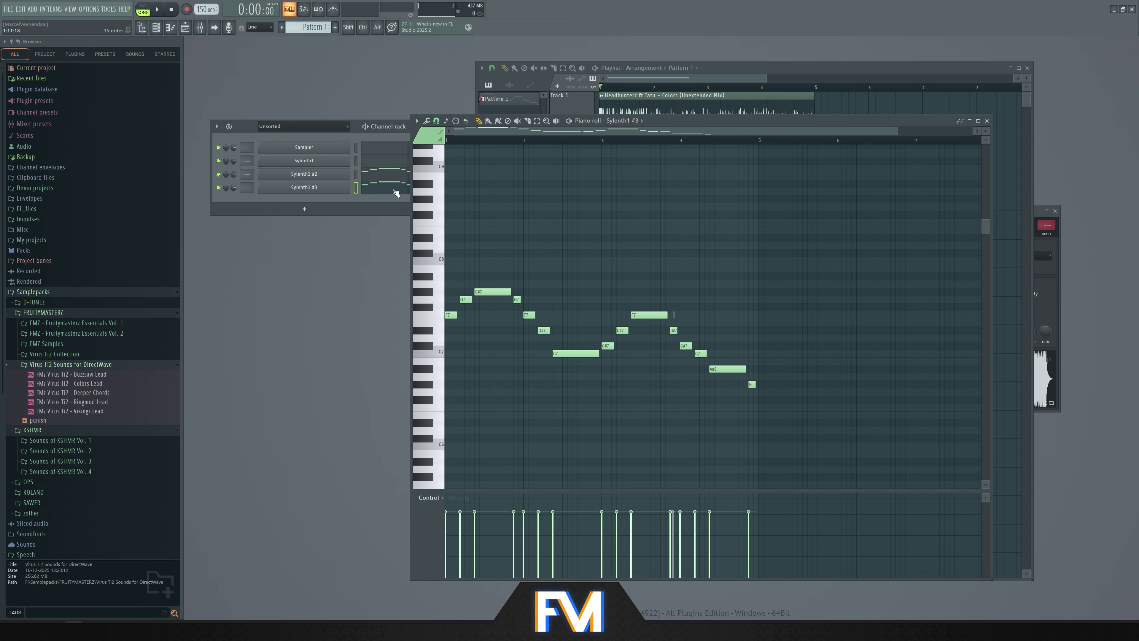
scroll(444, 323, up, 3)
drag(451, 315, 444, 441)
key(ctrl+a)
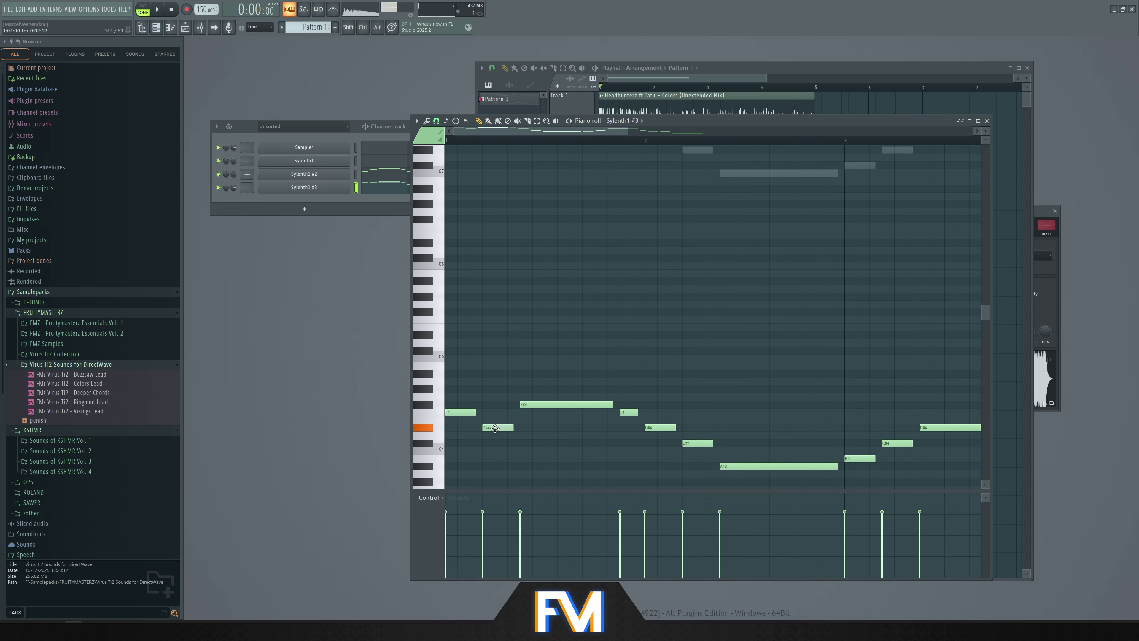
Set the bar 1 notes of Sylenth1 #3 to F4, D#4, F4, F4 and all three bar 2 notes to G#4
drag(543, 410, 543, 417)
drag(669, 428, 650, 389)
click(659, 388)
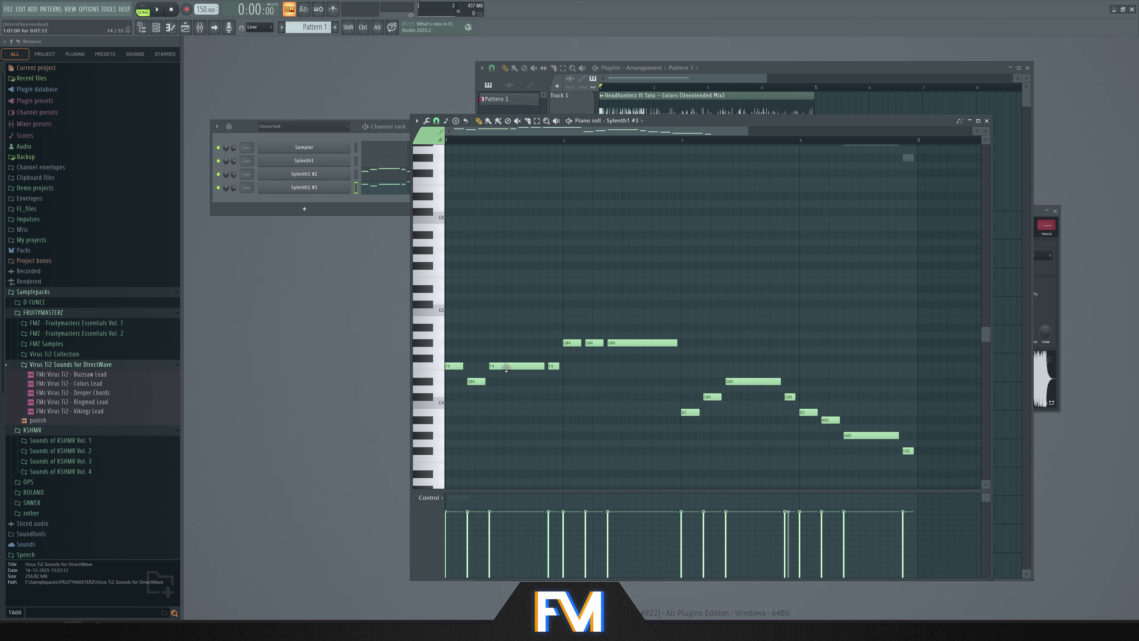
drag(577, 361, 700, 349)
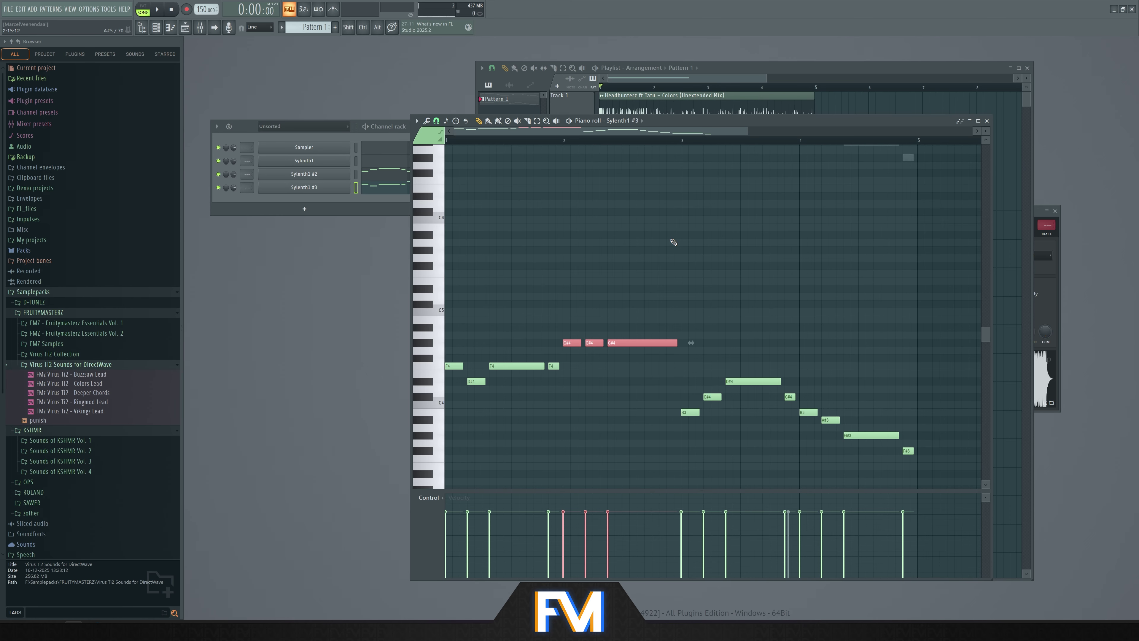
Play the soloed excerpt in the playlist to hear the low notes under bars 3 and 4
click(689, 80)
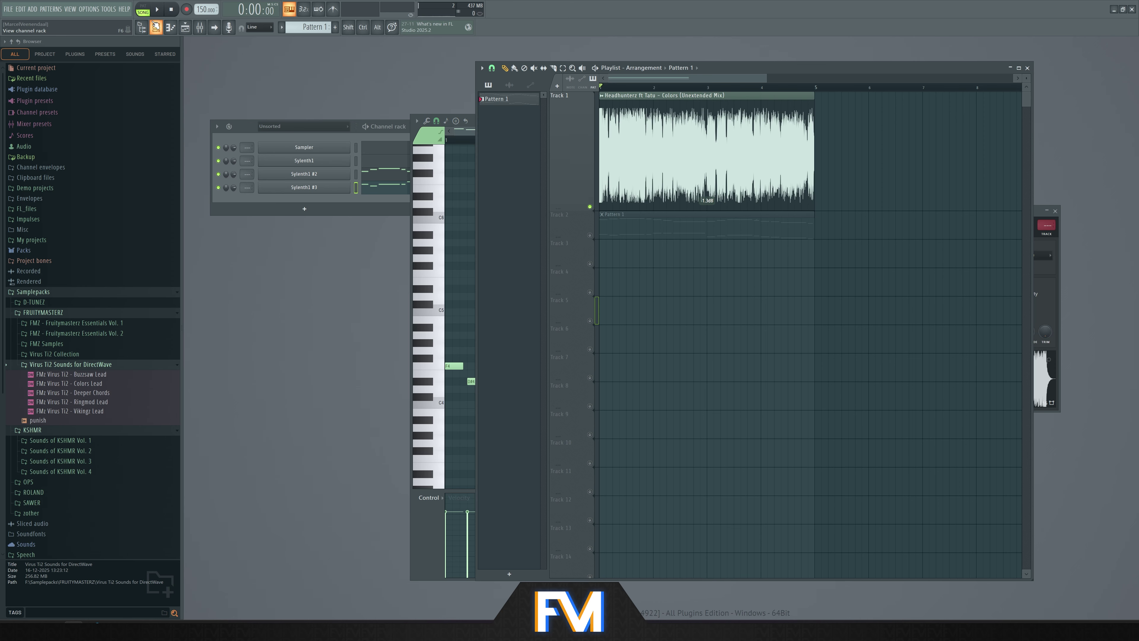
key(space)
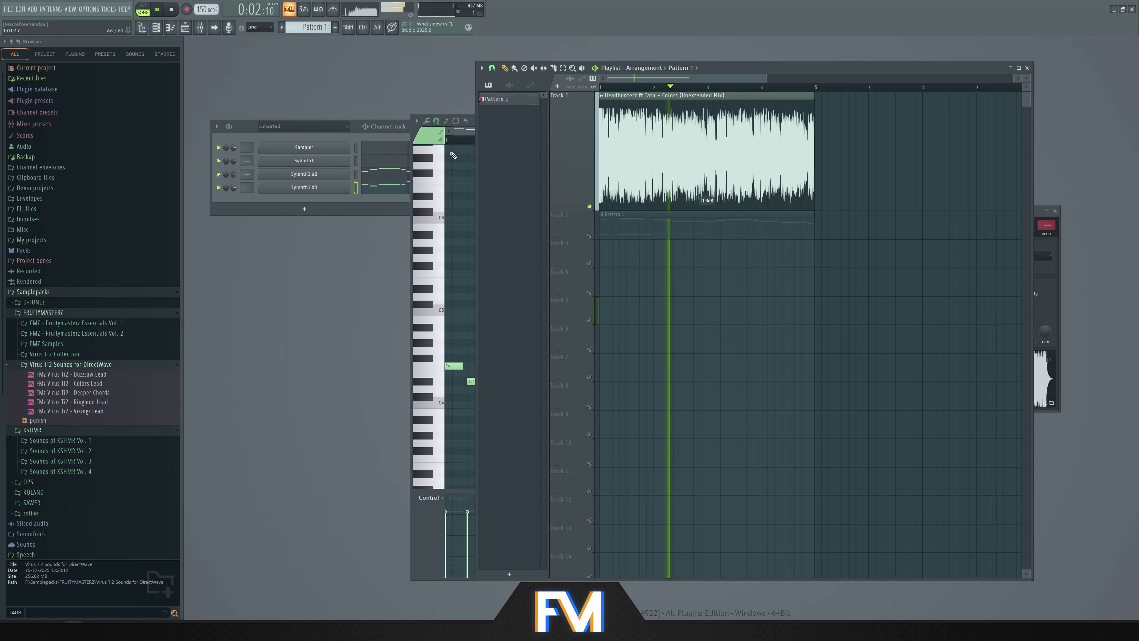
click(392, 139)
key(space)
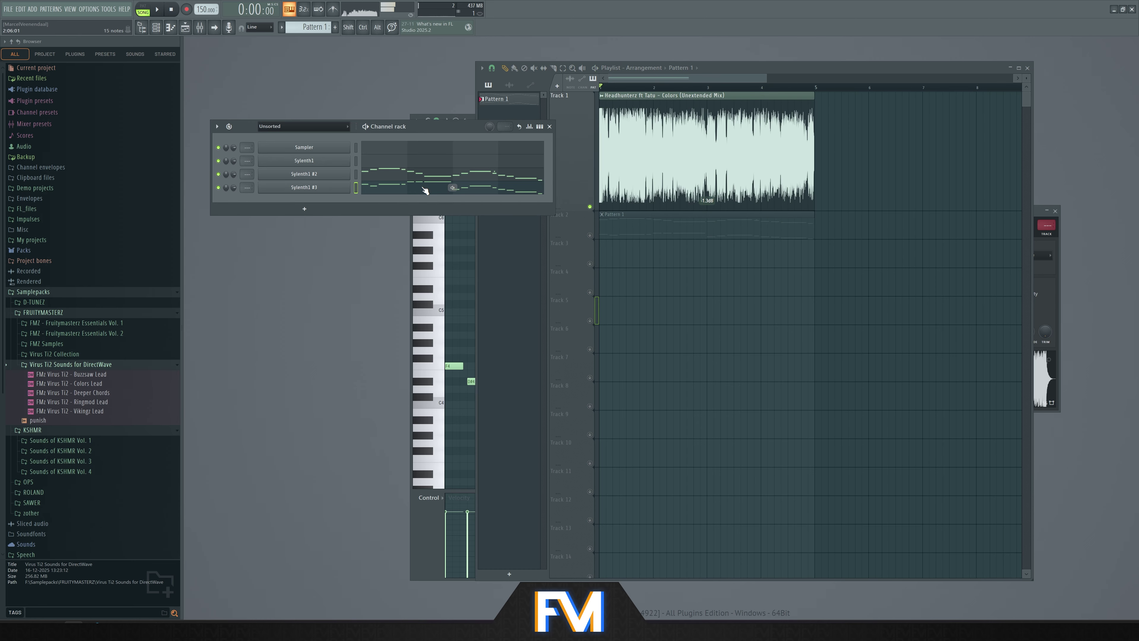
Set all bar 3 notes of Sylenth1 #3 to C#4 and all bar 4 notes to A#3
click(422, 191)
scroll(560, 278, down, 2)
scroll(677, 367, up, 3)
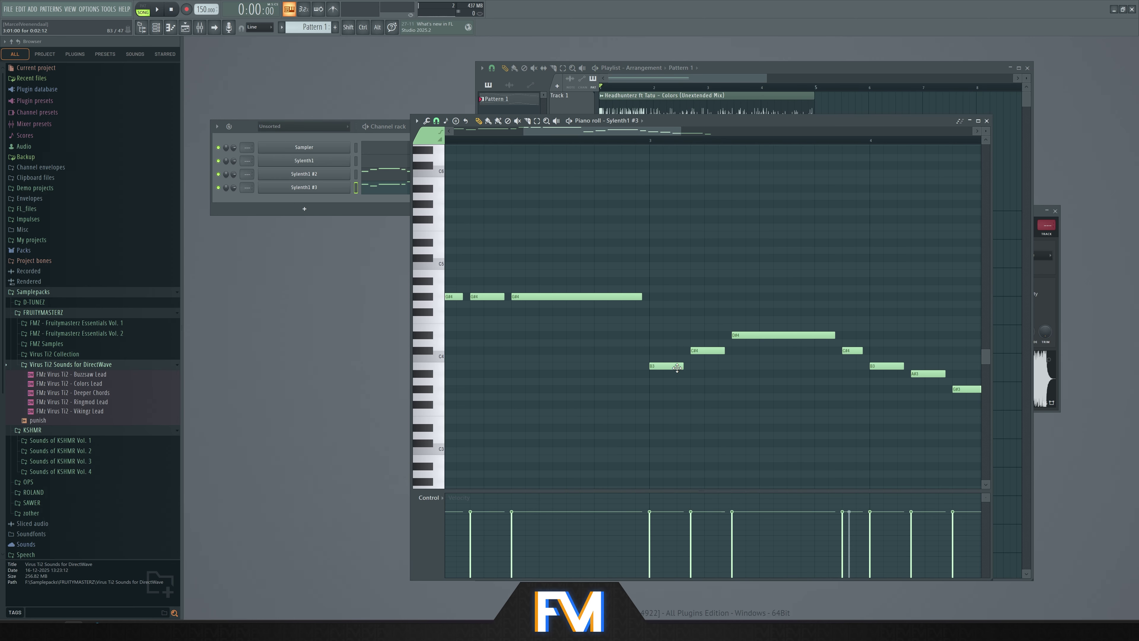
mouse_move(666, 368)
mouse_down()
mouse_move(666, 337)
mouse_move(666, 353)
mouse_up()
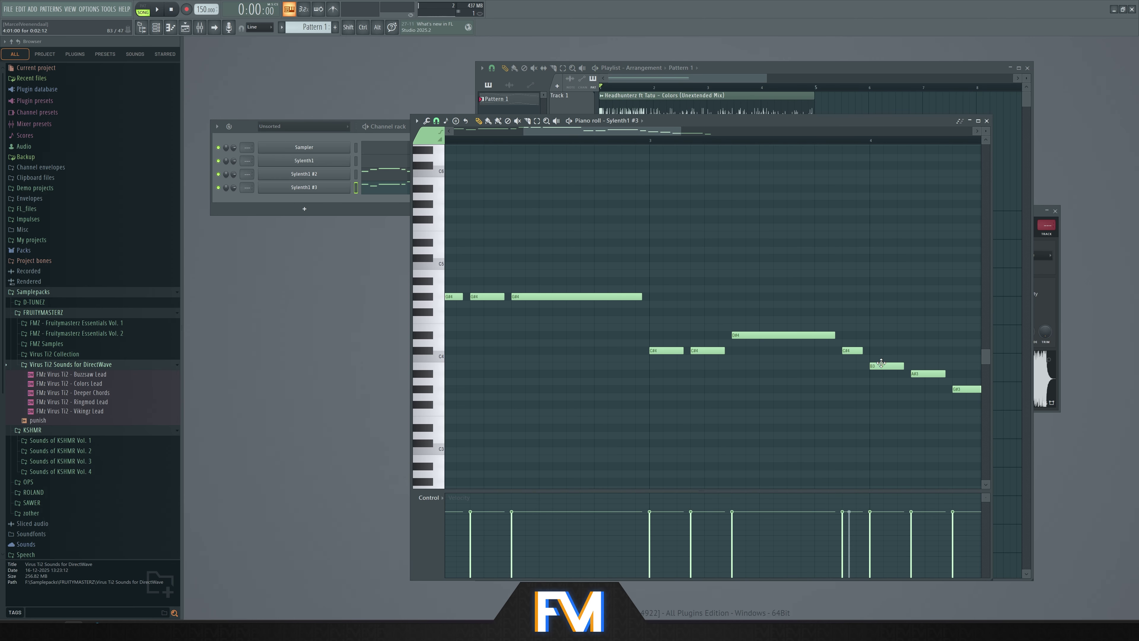
drag(882, 366, 882, 374)
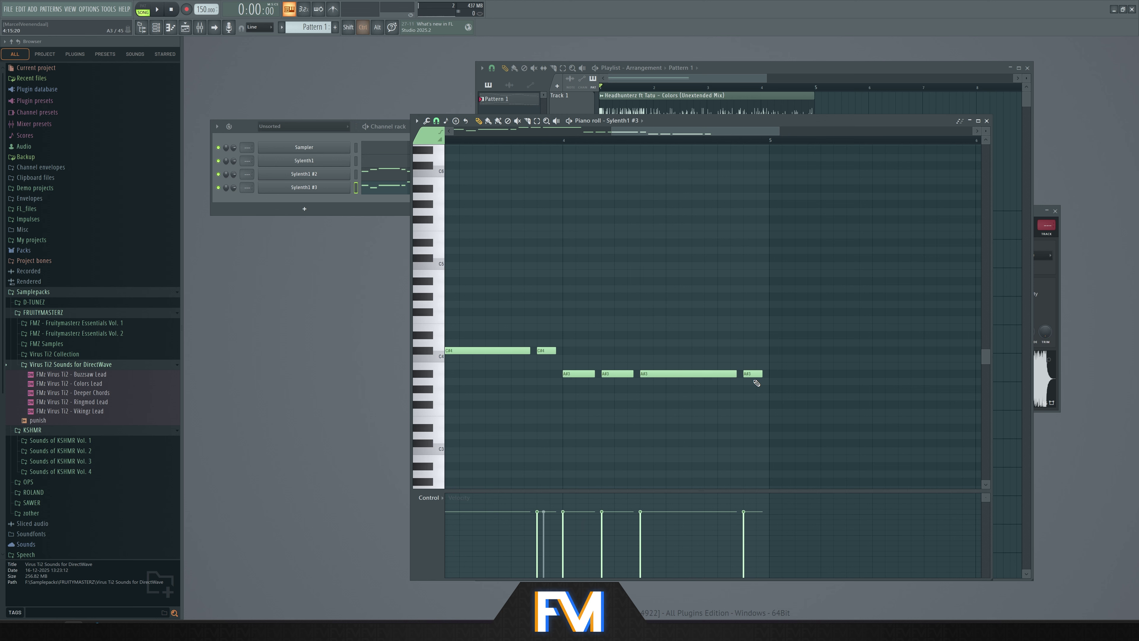
click(751, 374)
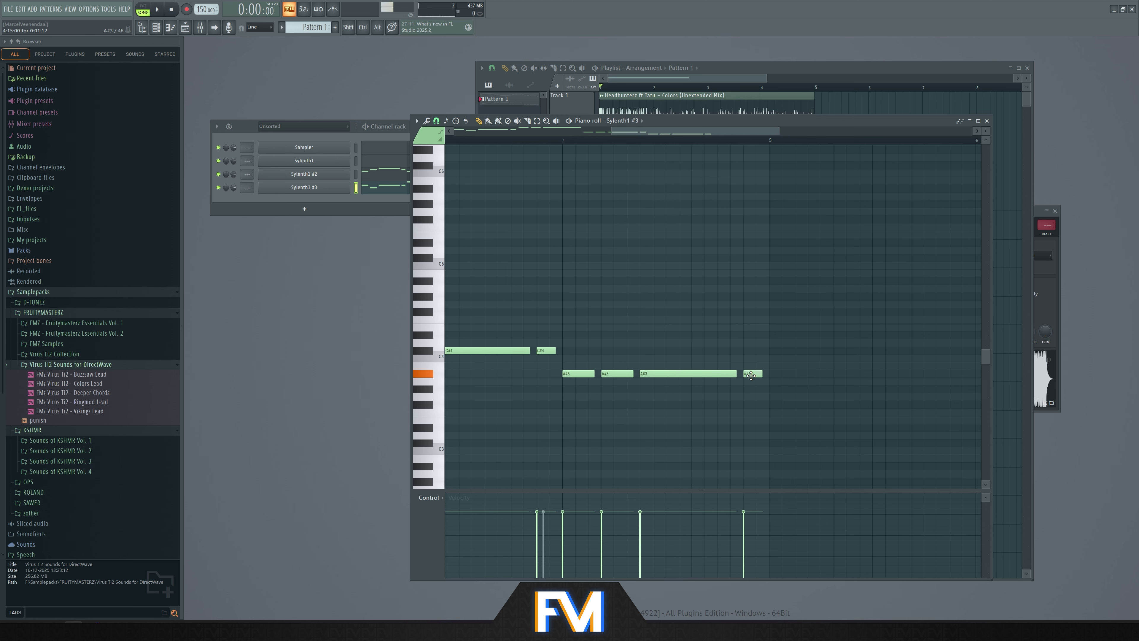
Play the excerpt, then switch to pattern mode and play the melody and lower part together for comparison
click(752, 91)
key(space)
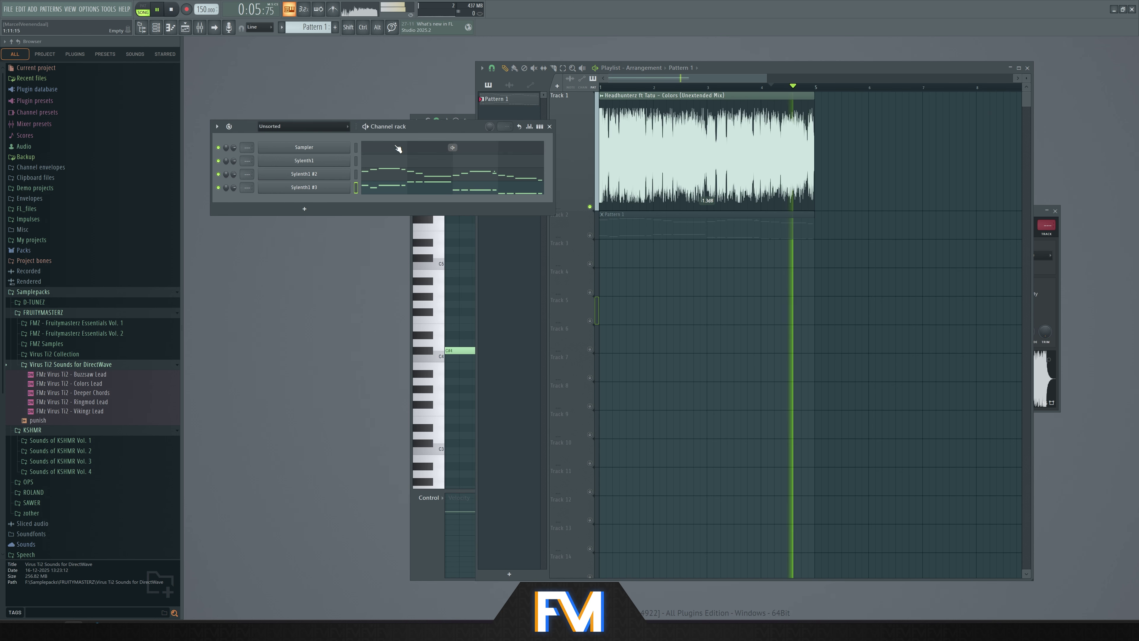
key(space)
click(386, 185)
key(F6)
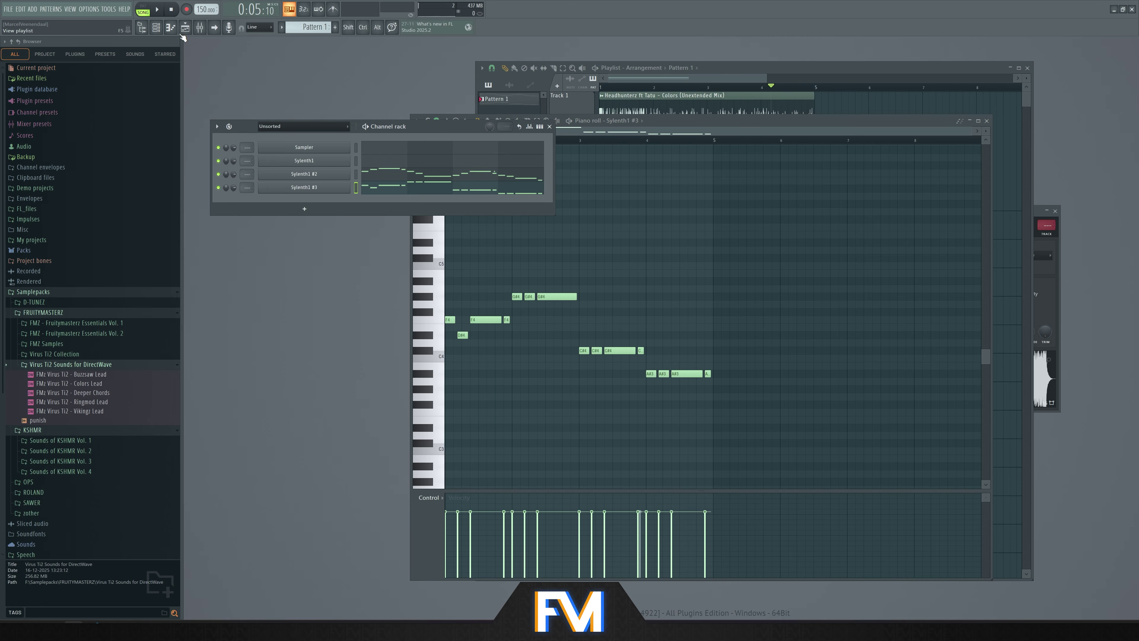
click(144, 10)
drag(431, 129, 435, 130)
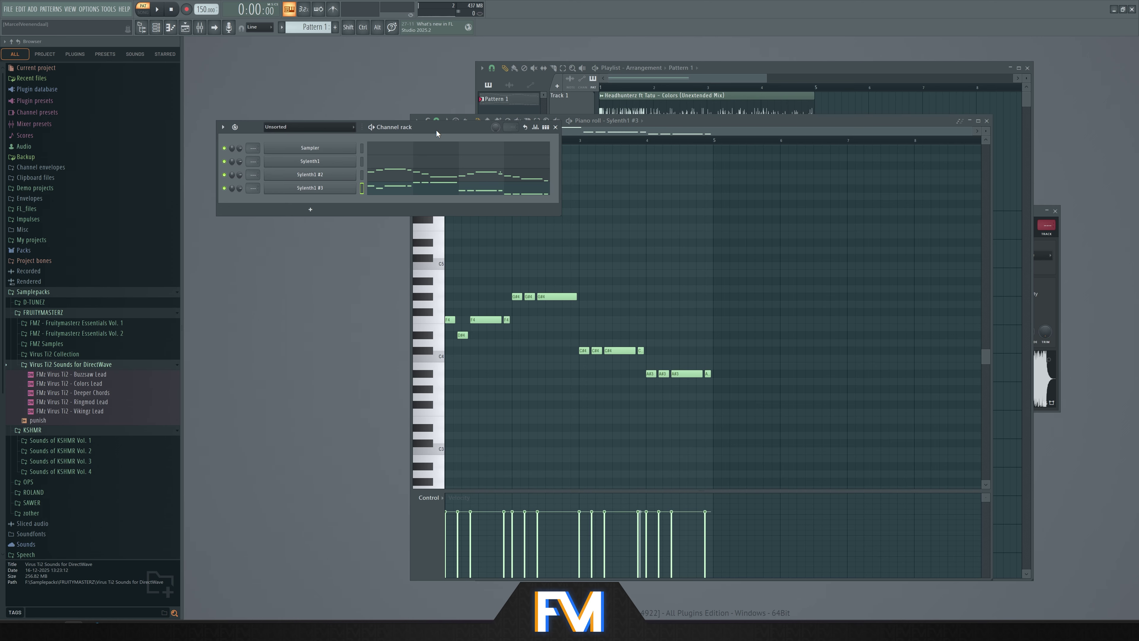
key(space)
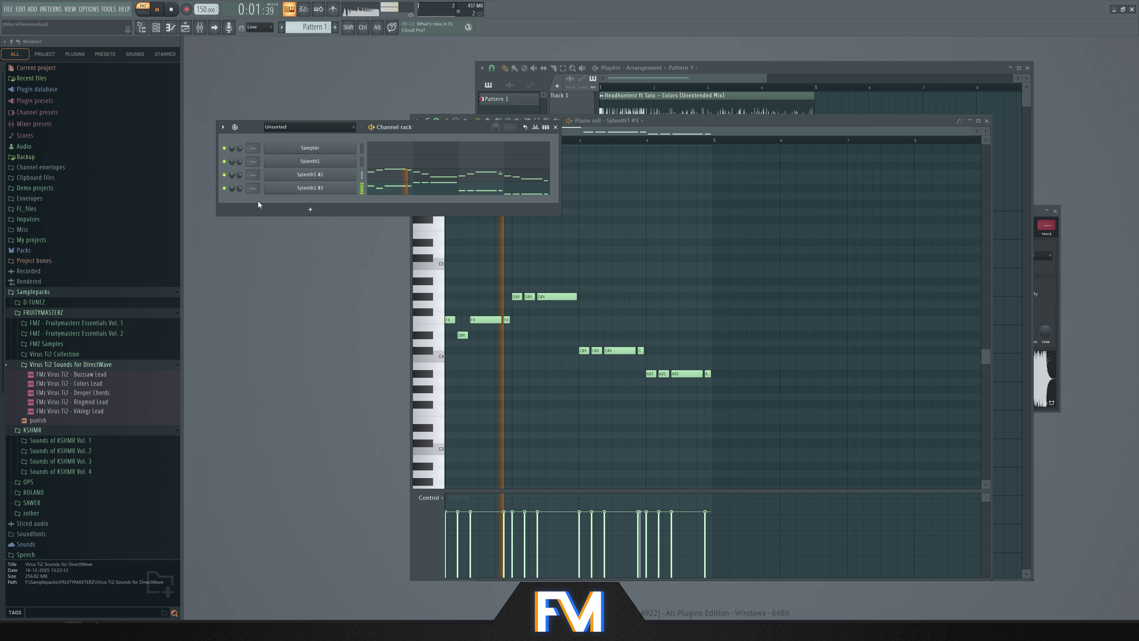
key(space)
Shift the very short F7 note before bar 4 slightly later in Sylenth1 #2 and compare the excerpt with the pattern
click(501, 176)
click(445, 157)
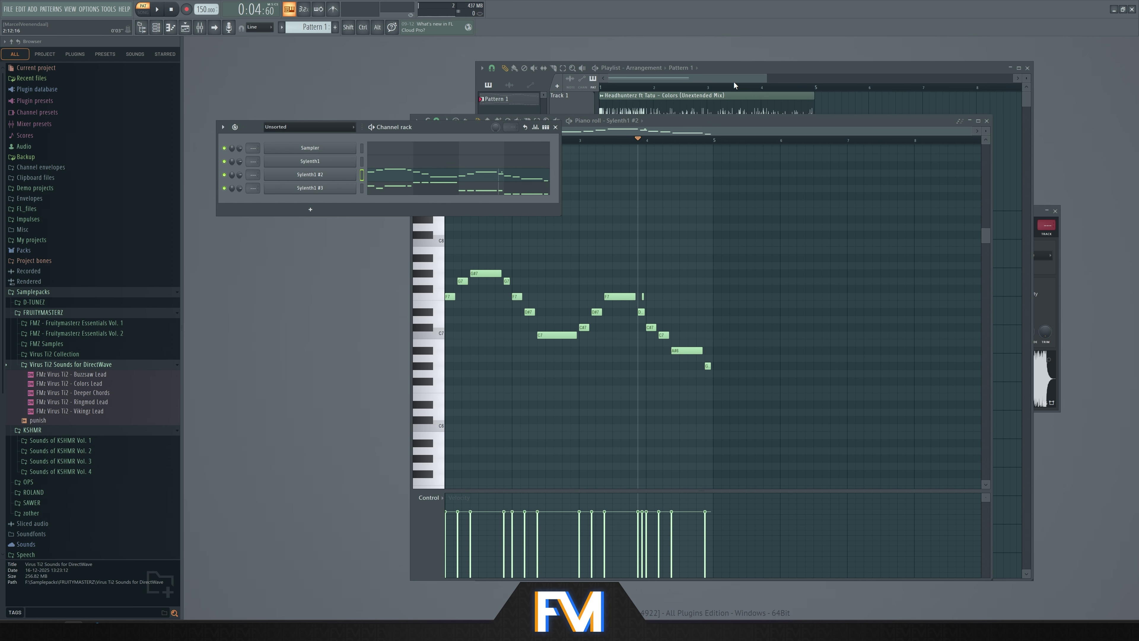
click(734, 85)
key(space)
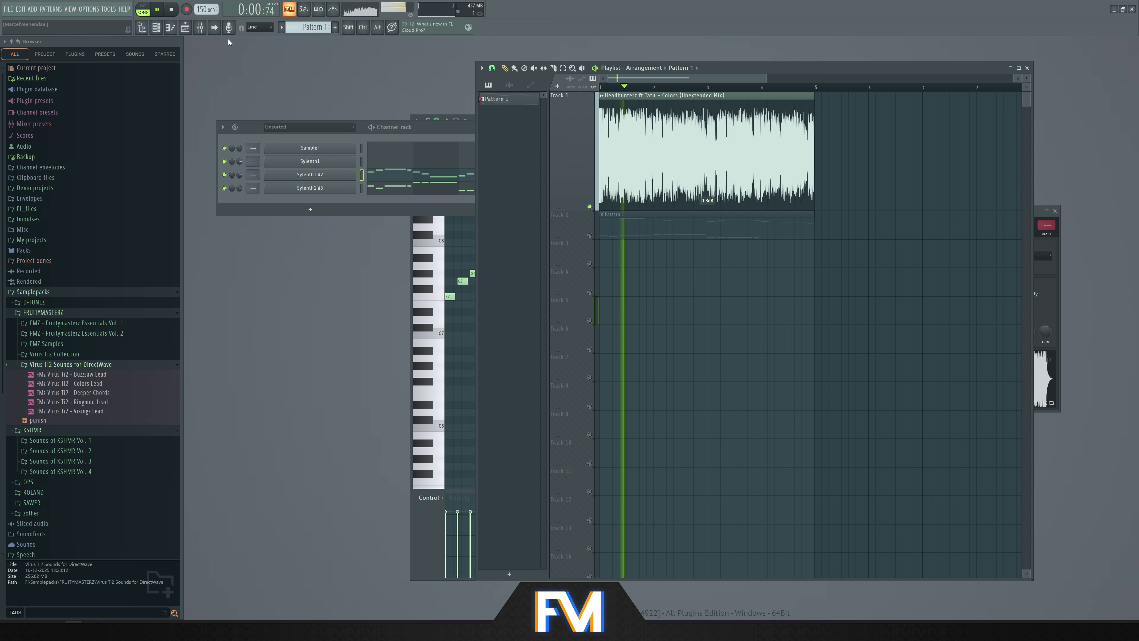
key(l)
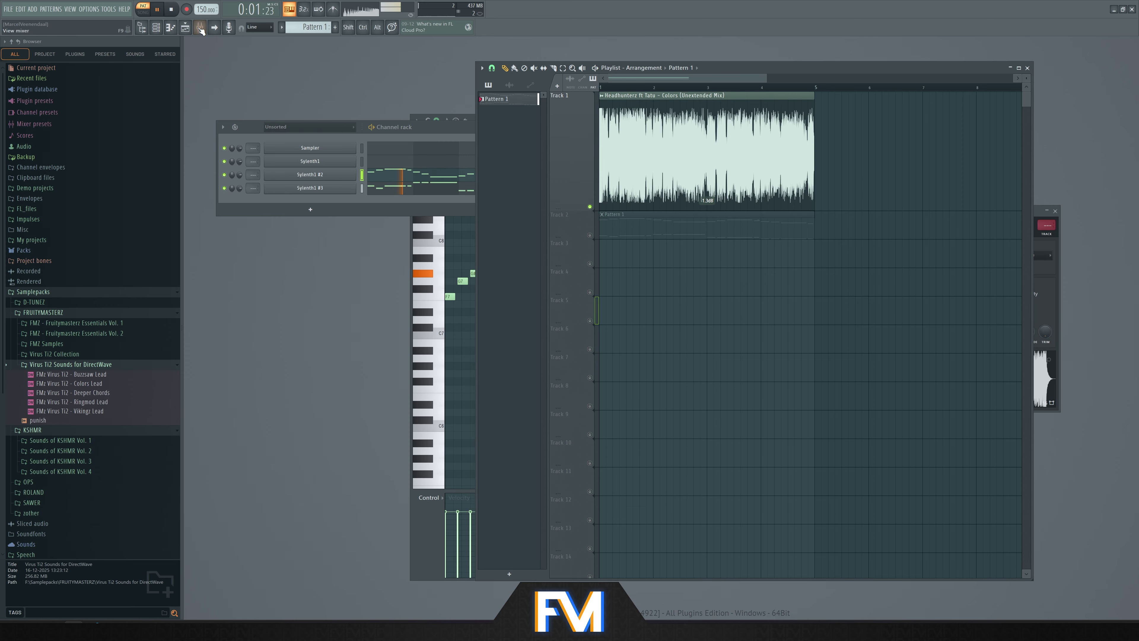
Delete the Sampler channel and rename Sylenth1 #2 as Lead and Sylenth1 #3 as Bass
key(space)
drag(435, 127, 448, 136)
right_click(372, 166)
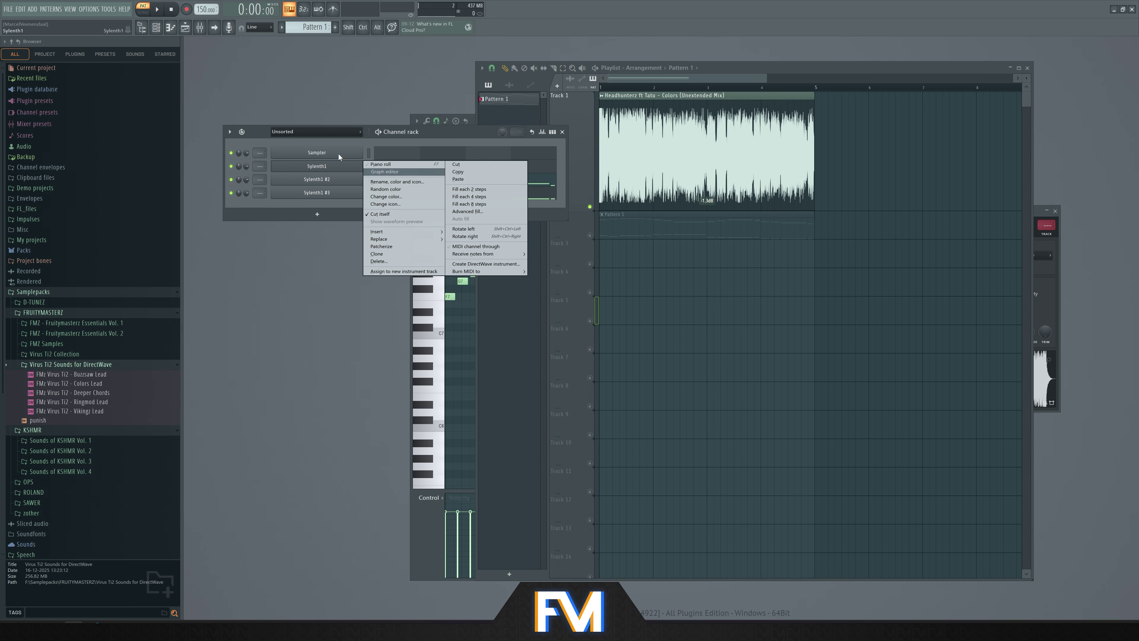
click(410, 183)
text(Main Lead)
key(Return)
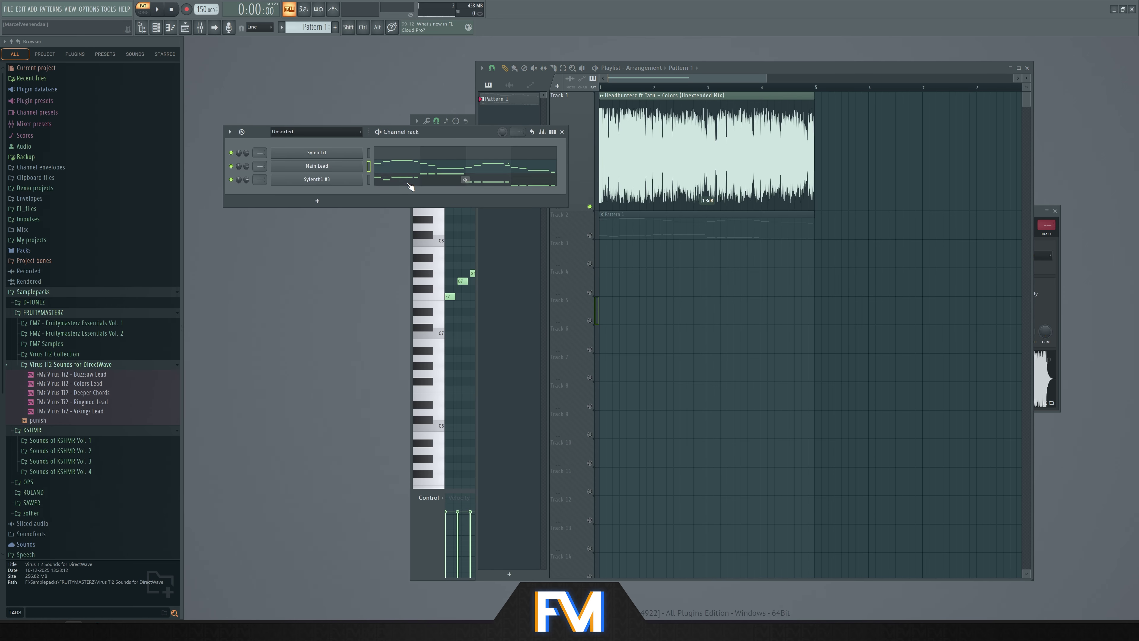
key(F2)
text(Bass)
click(305, 184)
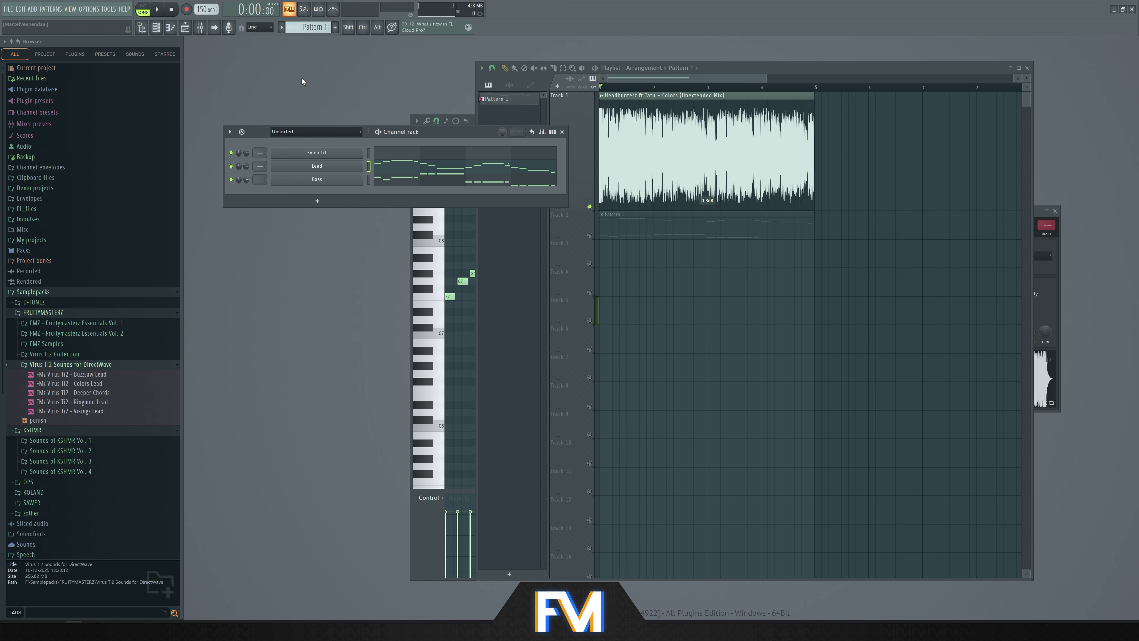
Clone the Lead channel, place the copy directly above Lead and rename it Top Harmony
right_click(356, 167)
click(391, 253)
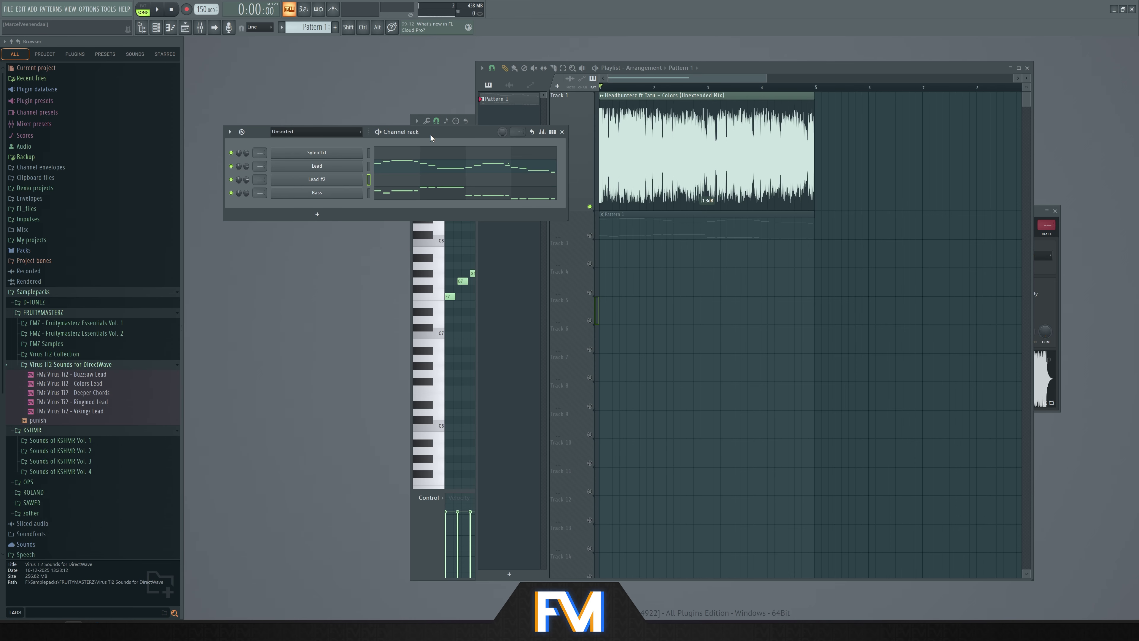
drag(358, 176, 353, 170)
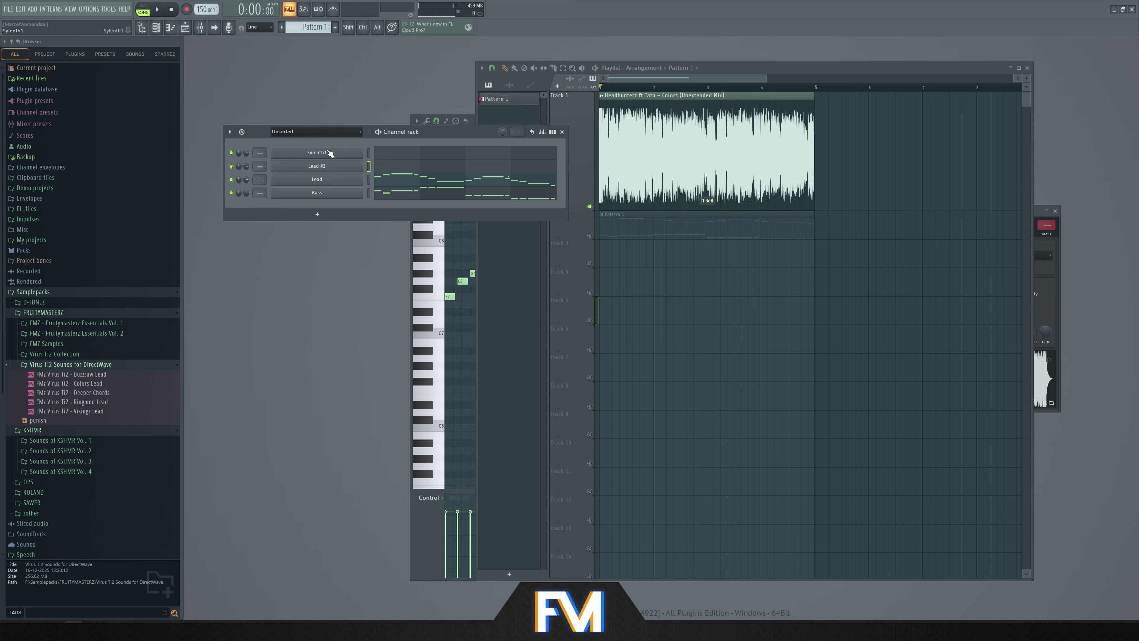
right_click(353, 166)
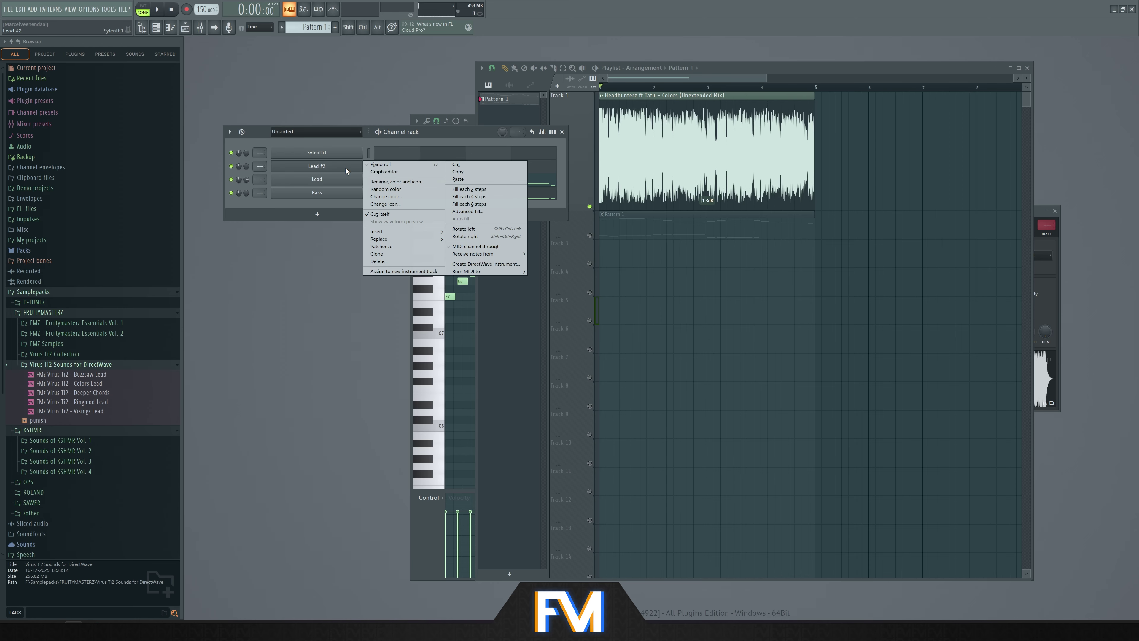
click(387, 182)
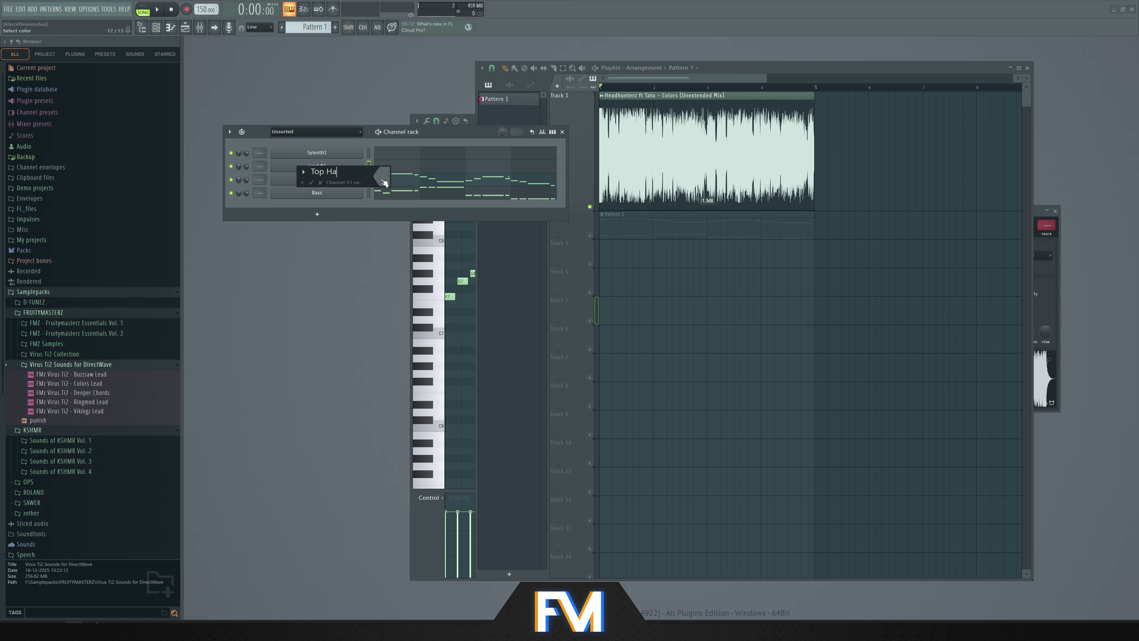
text(Top Harmony)
key(Return)
Transpose all Top Harmony notes up three semitones so that the first note is G#7
key(F7)
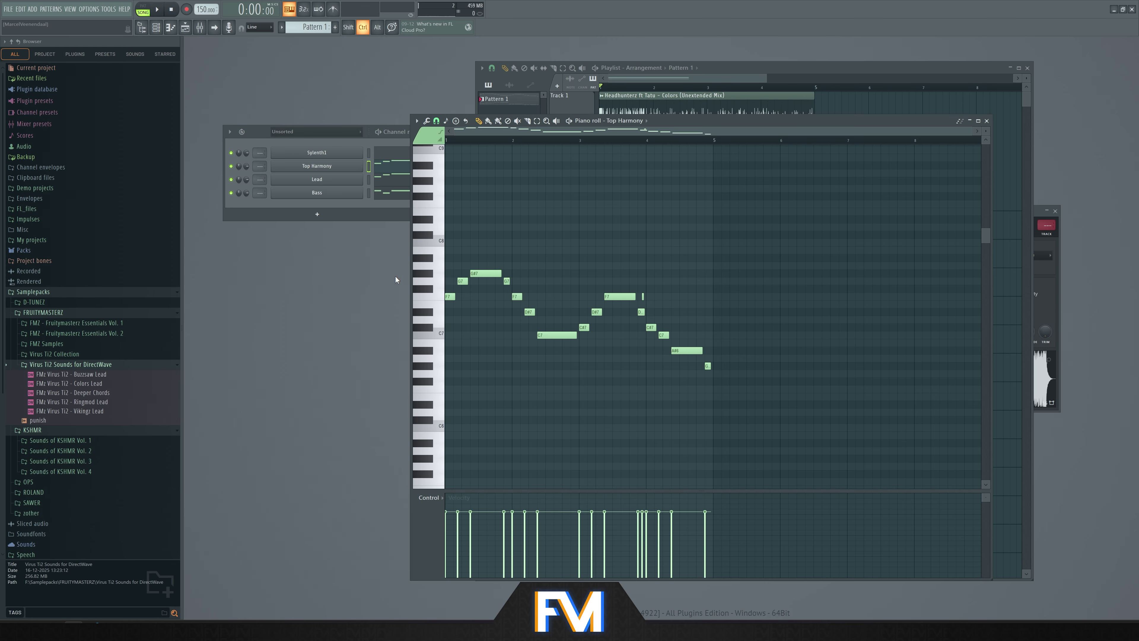
ctrl+scroll(441, 288, up, 3)
ctrl+scroll(440, 288, up, 2)
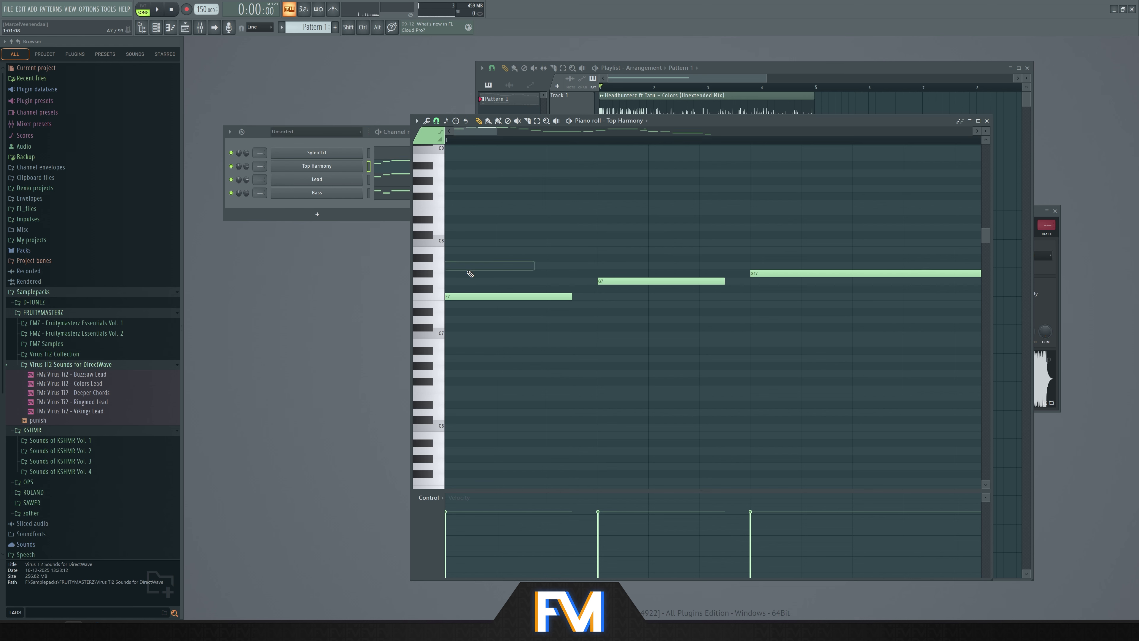
key(ctrl+a)
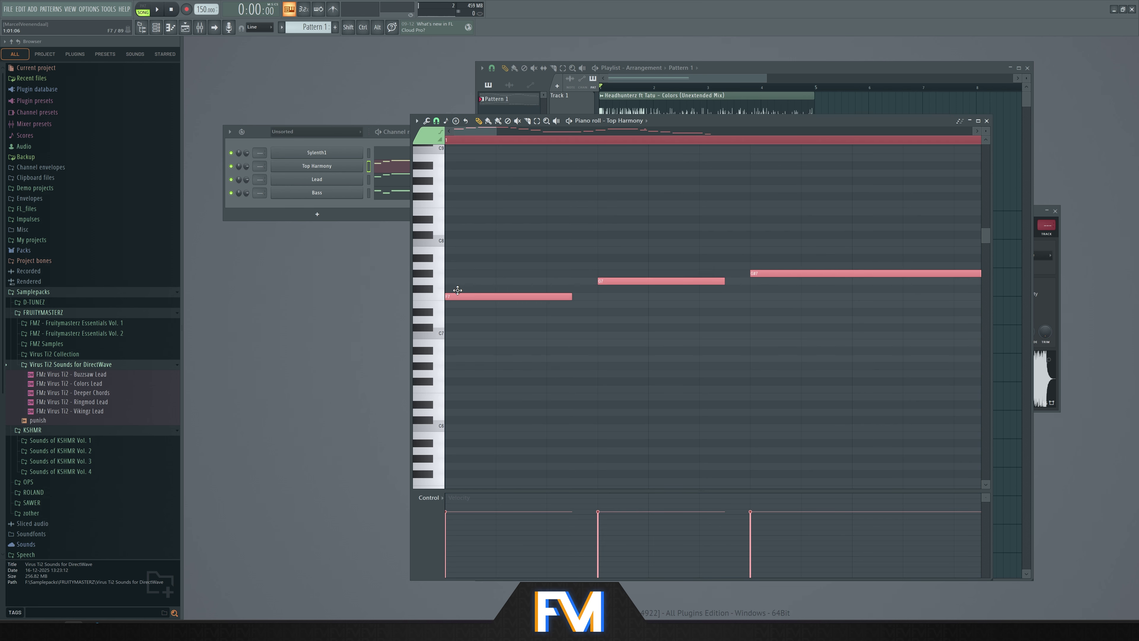
drag(458, 292, 453, 269)
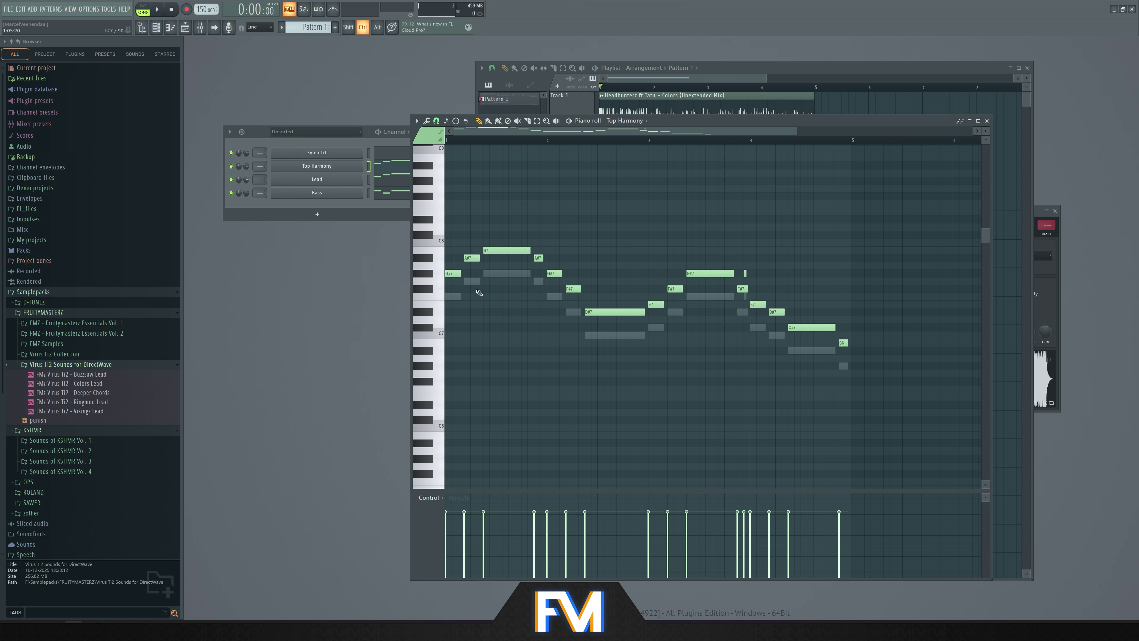
Mute the Lead channel, switch to pattern mode and play Top Harmony together with Bass
key(F6)
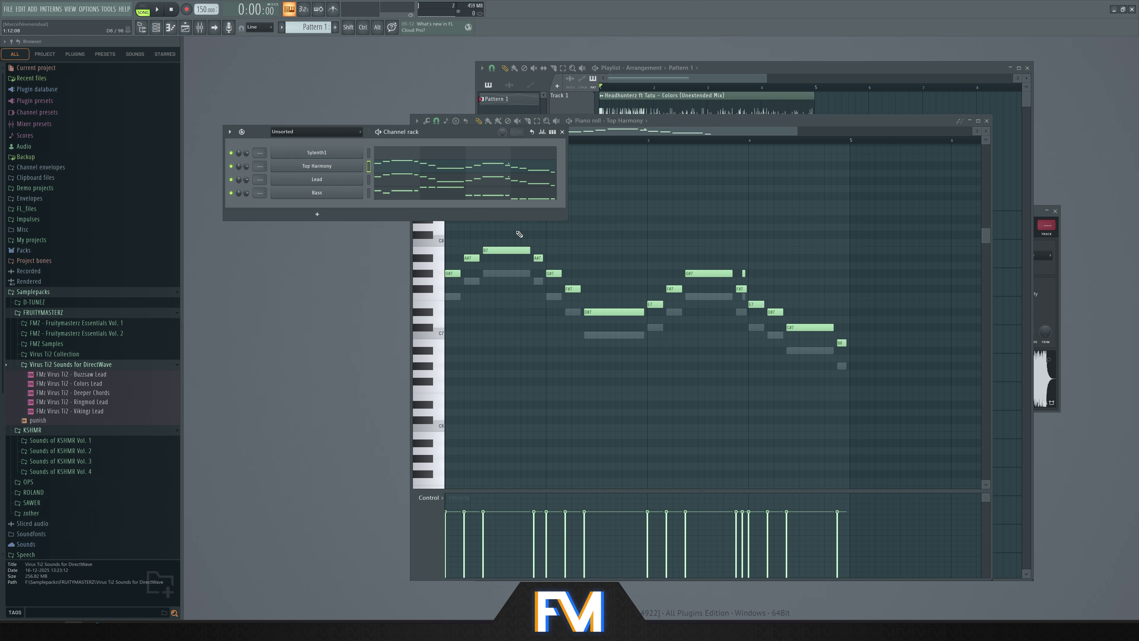
click(231, 180)
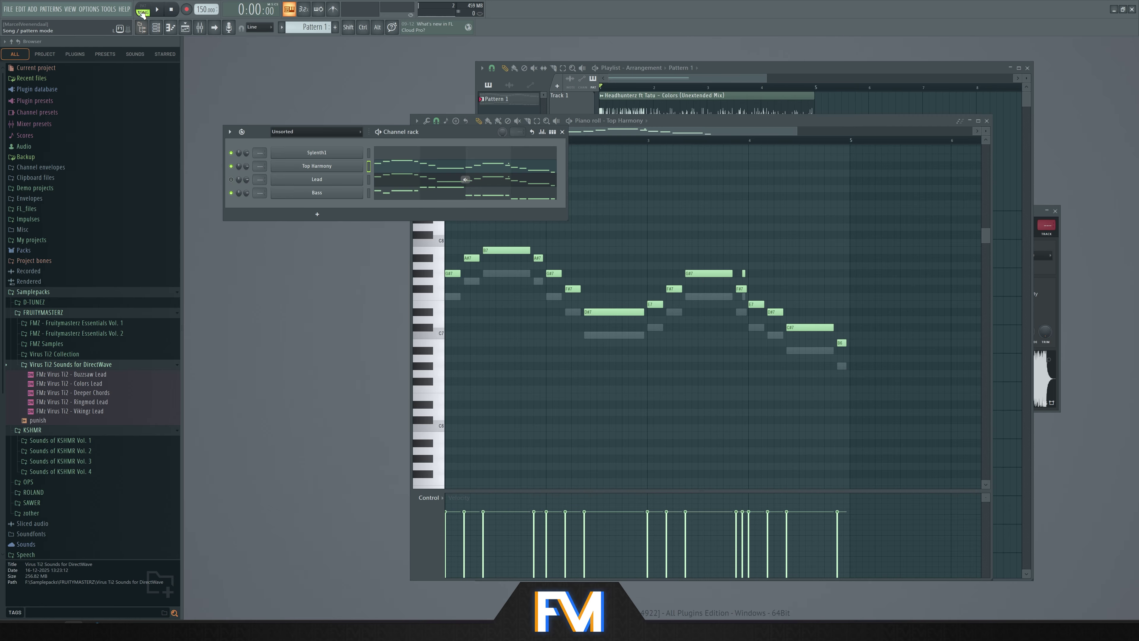
key(space)
click(612, 133)
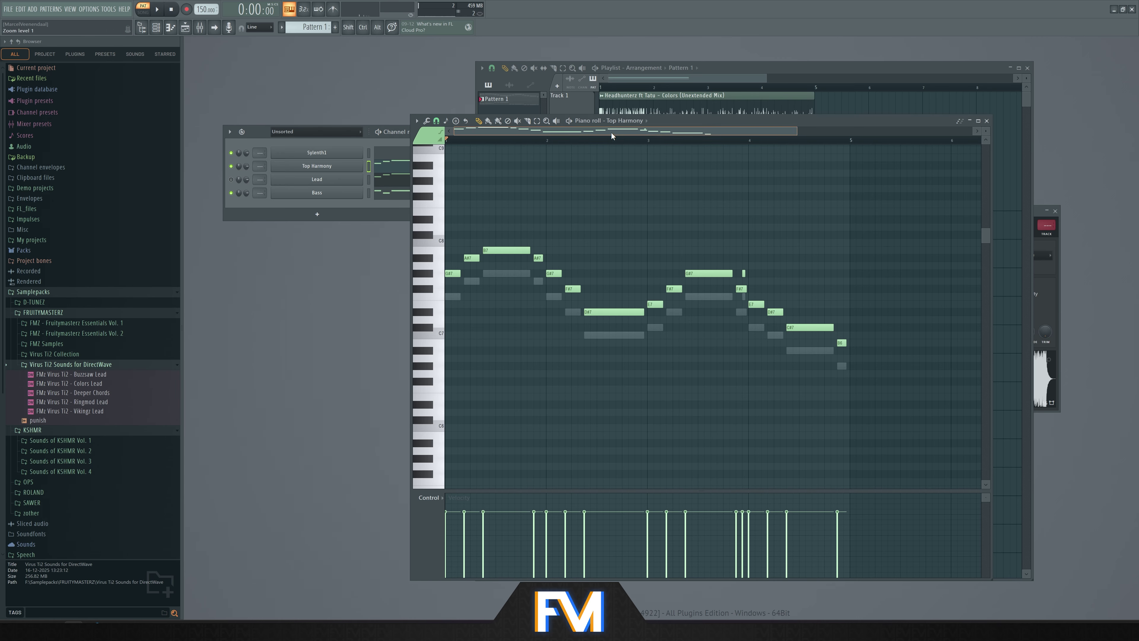
scroll(543, 248, up, 2)
key(space)
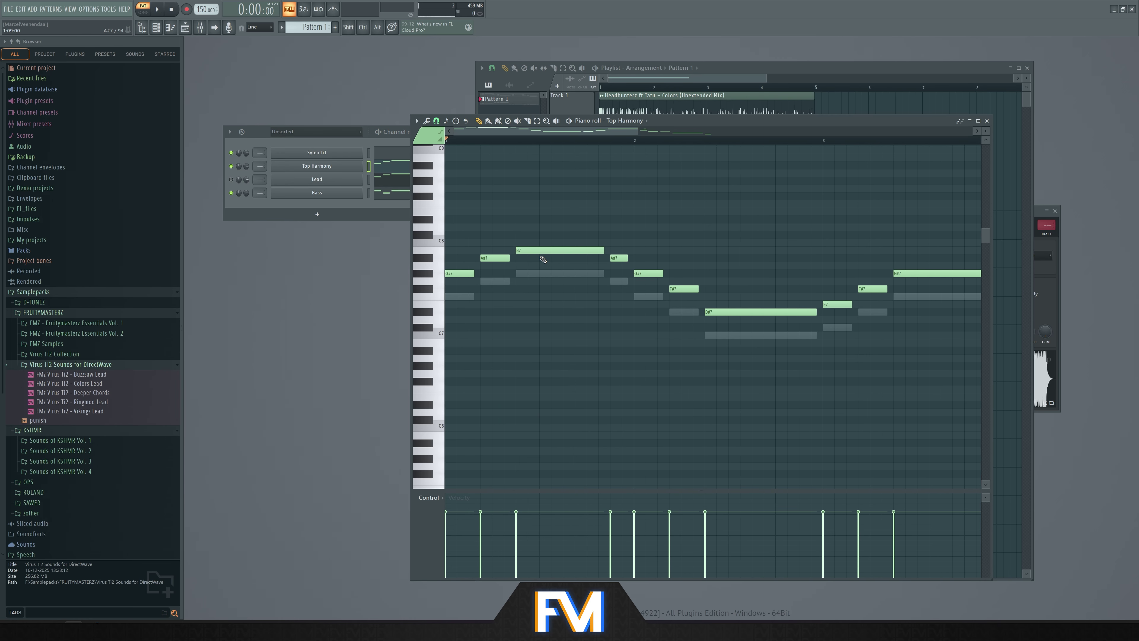
Set Top Harmony's long bar 1 note to C8 and the second note of bar 2 to G7, checking by playback
drag(542, 250, 542, 242)
scroll(537, 264, down, 3)
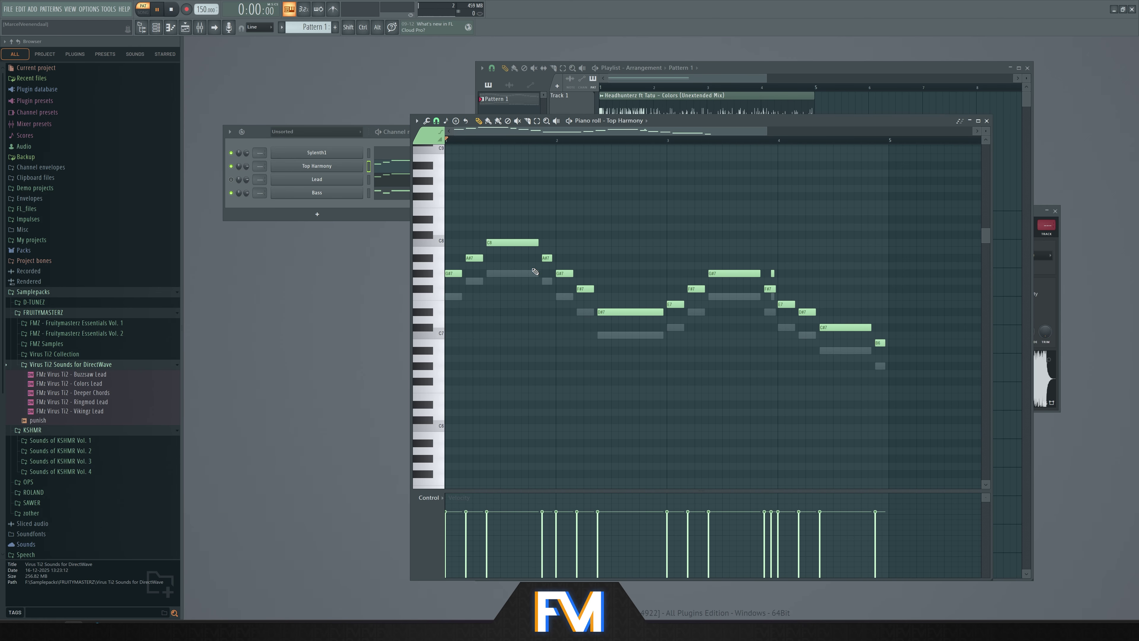
key(space)
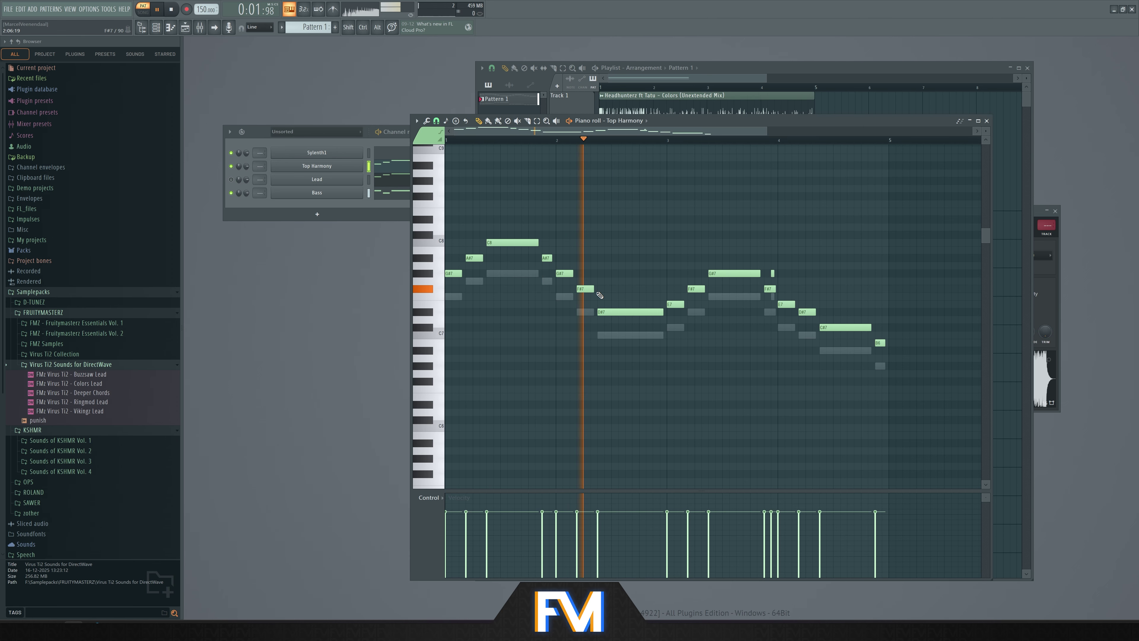
key(space)
scroll(580, 248, up, 3)
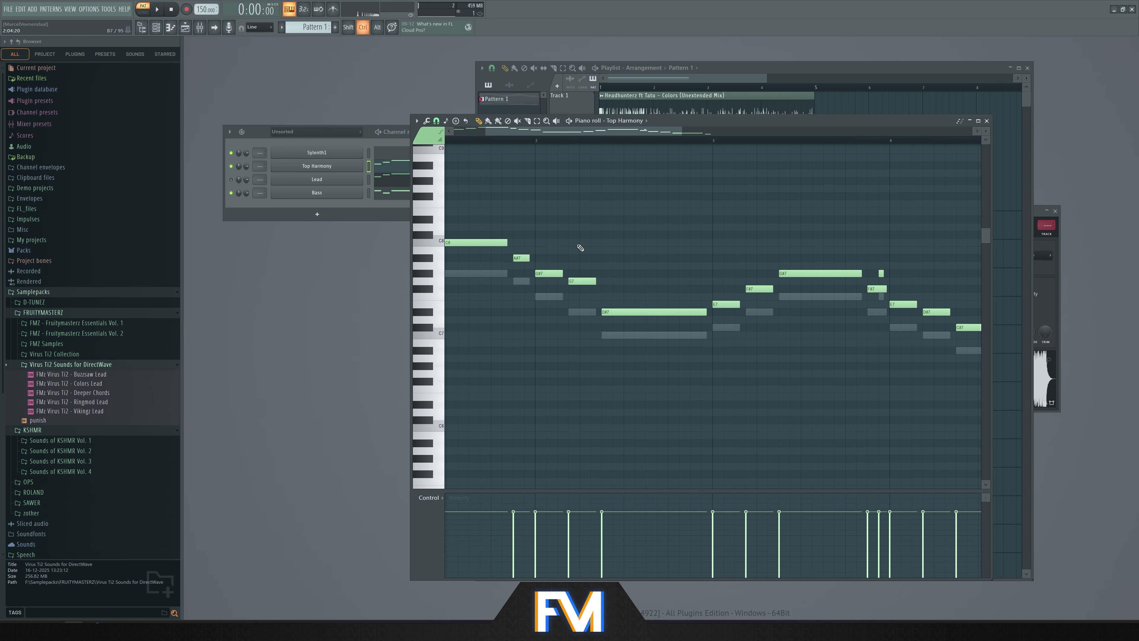
click(536, 140)
key(space)
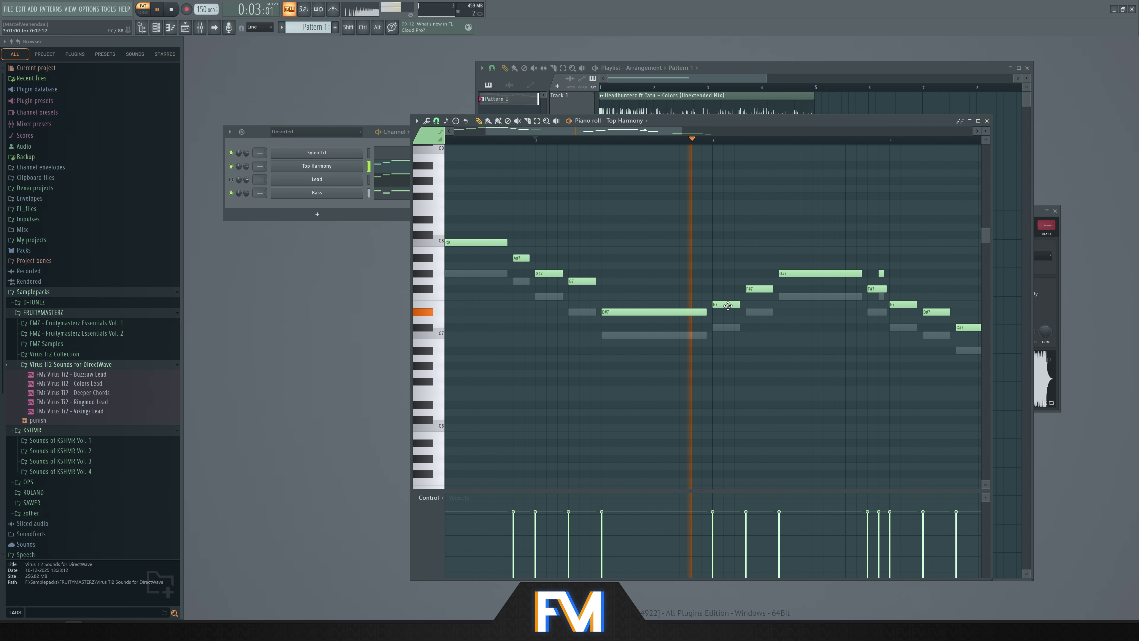
Set Top Harmony's first two bar 3 notes to F7 and G7 and the note after the long one to G7
key(space)
drag(727, 305, 759, 281)
click(798, 274)
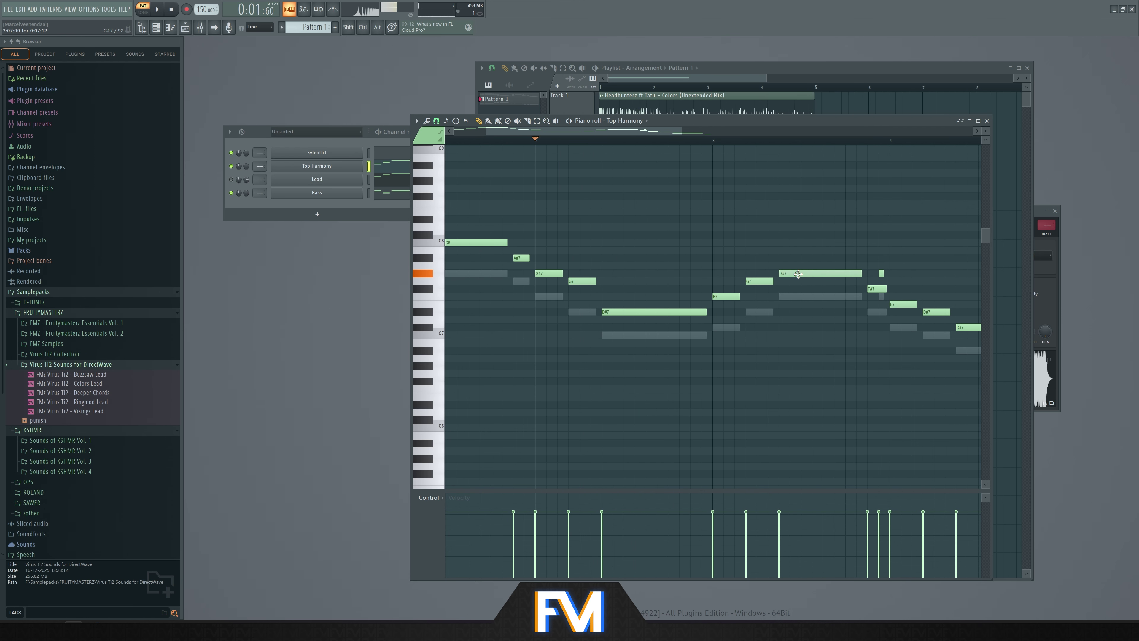
key(space)
scroll(763, 279, up, 1)
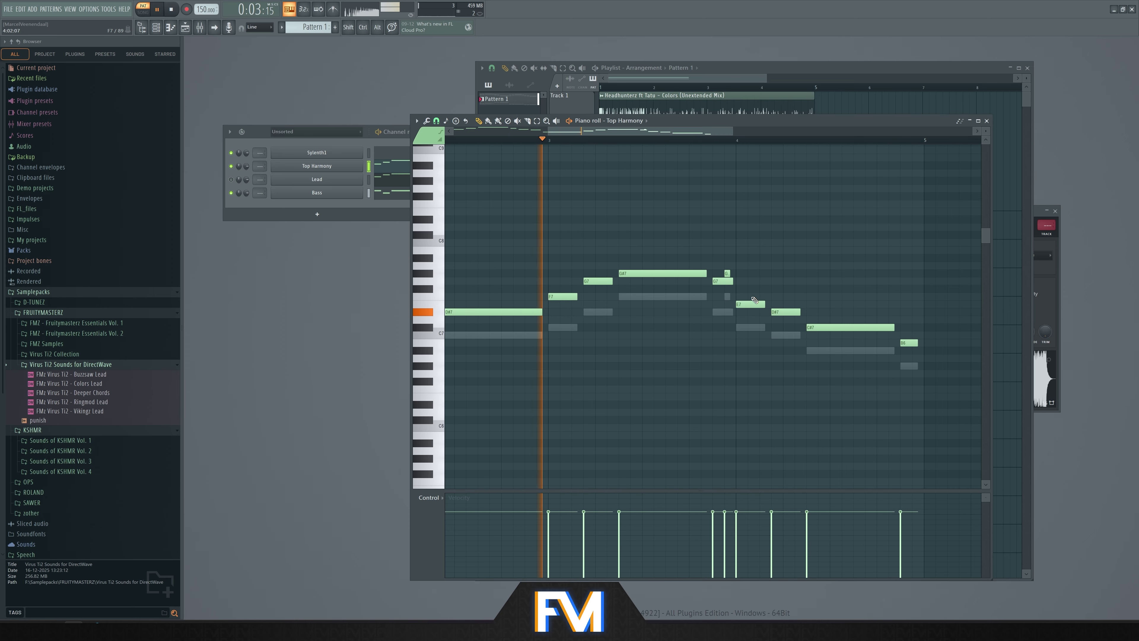
Set the first note of bar 4 in Top Harmony to F7 and the last note to C7
key(space)
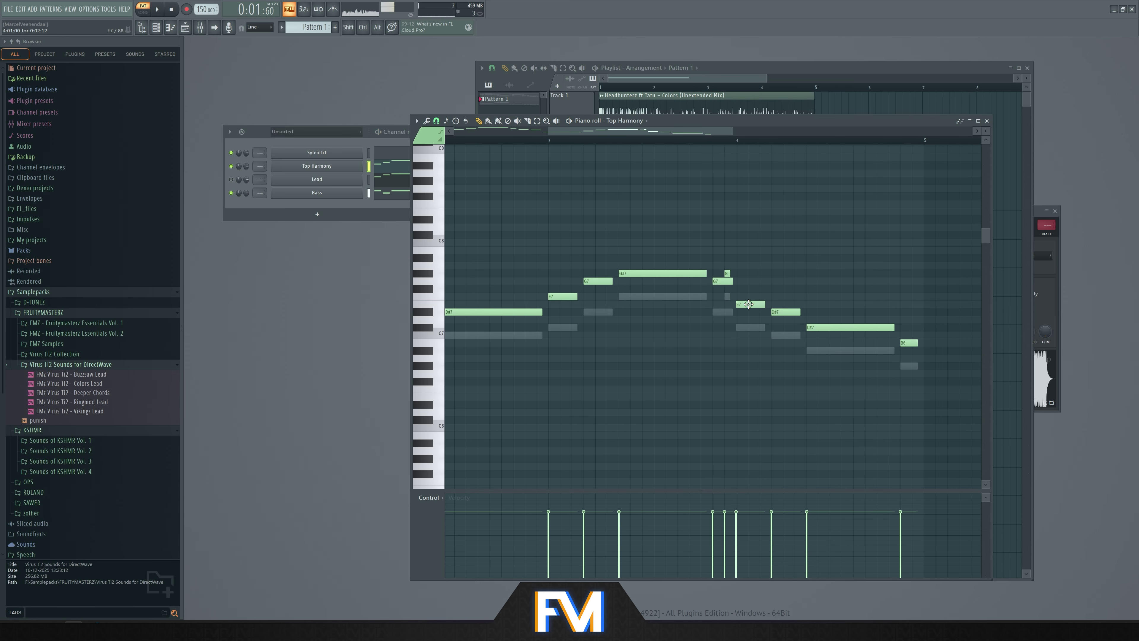
drag(749, 304, 748, 297)
click(786, 311)
click(829, 327)
drag(909, 342, 909, 335)
scroll(819, 280, down, 2)
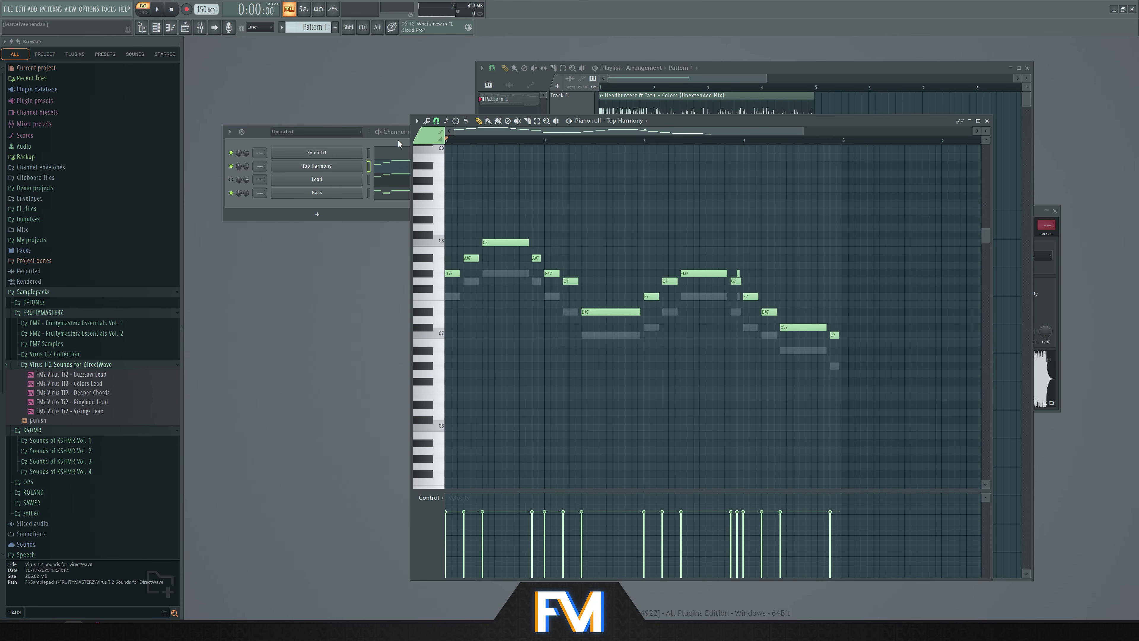
Clone the Top Harmony channel, place the copy between Lead and Bass and rename it Low Harmony
click(398, 143)
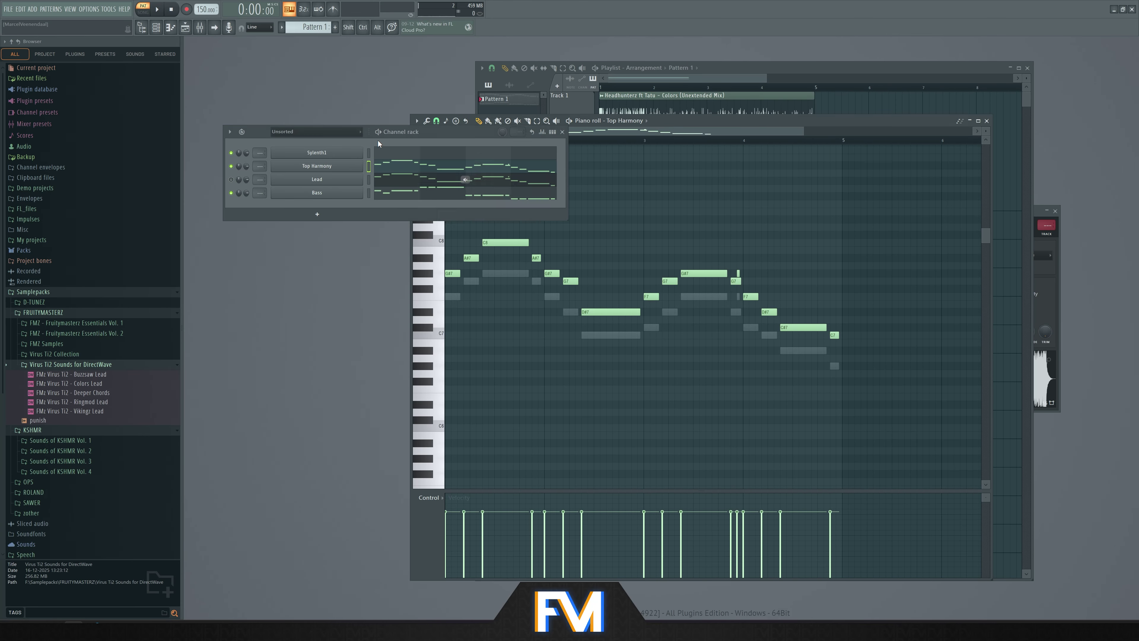
right_click(354, 169)
click(384, 251)
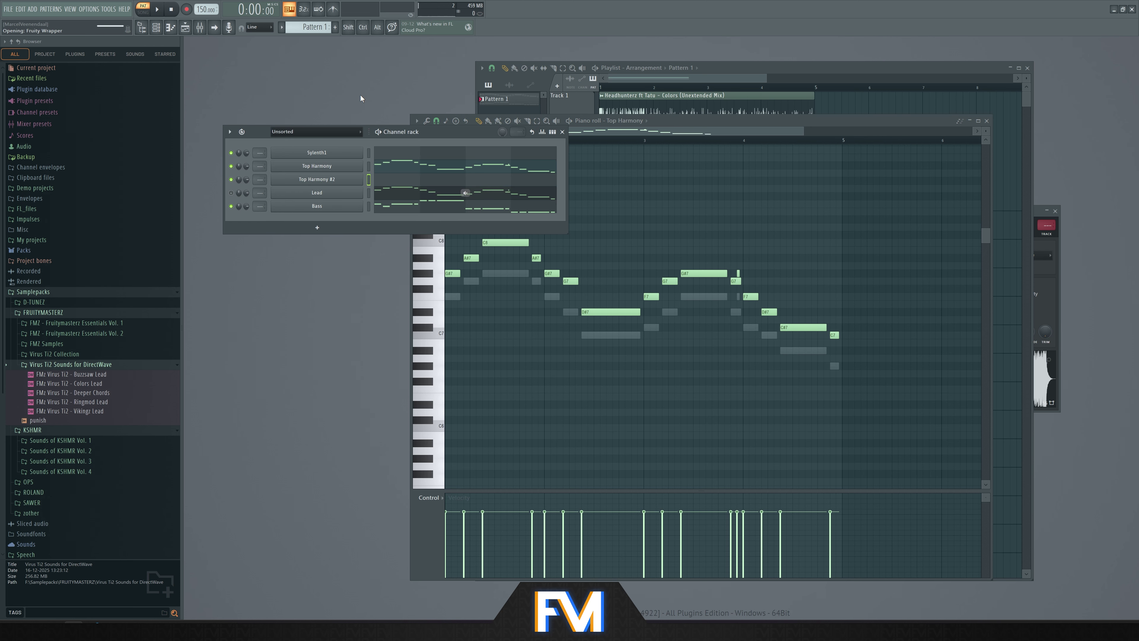
drag(349, 182, 348, 194)
right_click(354, 193)
click(387, 211)
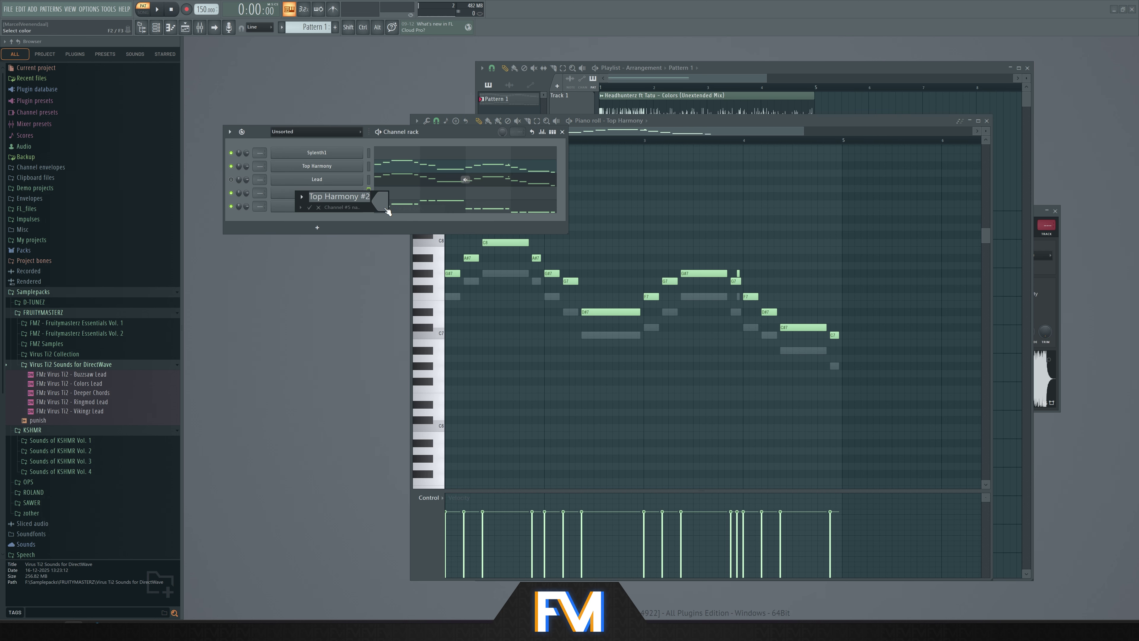
text(Low Harmony)
key(Return)
Rename the Top Harmony channel as High Harmony and copy the Lead notes into Low Harmony
right_click(360, 165)
click(395, 183)
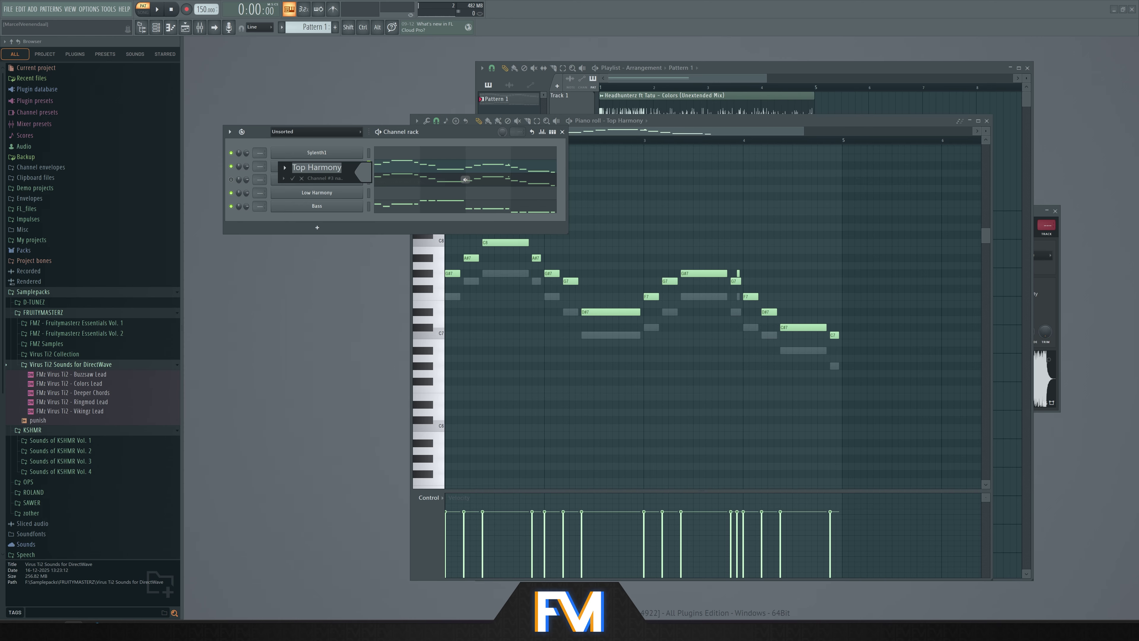
text(High Harmony)
key(Return)
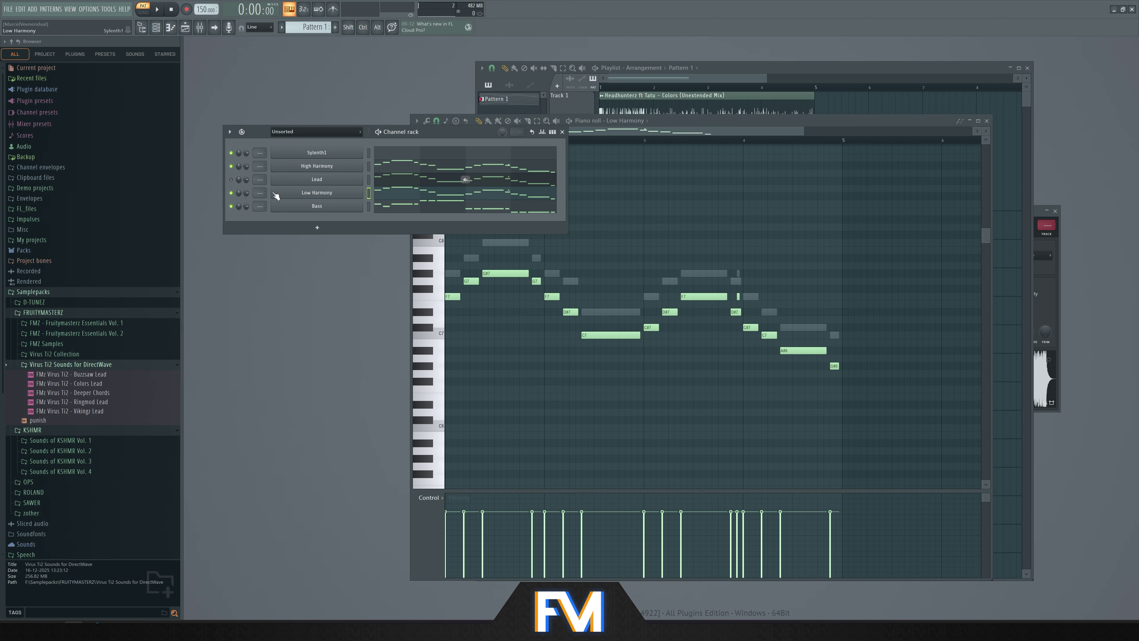
Leave only Low Harmony and Bass unmuted and lower all Low Harmony notes five semitones so the first is C7
right_click(231, 193)
click(456, 198)
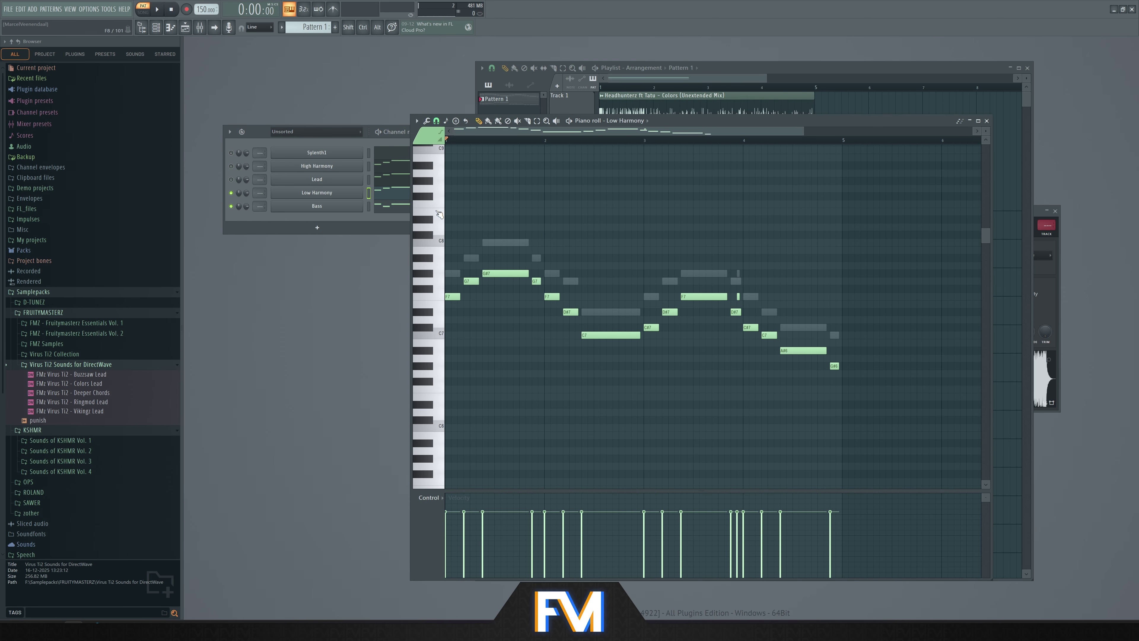
key(ctrl+a)
key(space)
drag(456, 329, 457, 335)
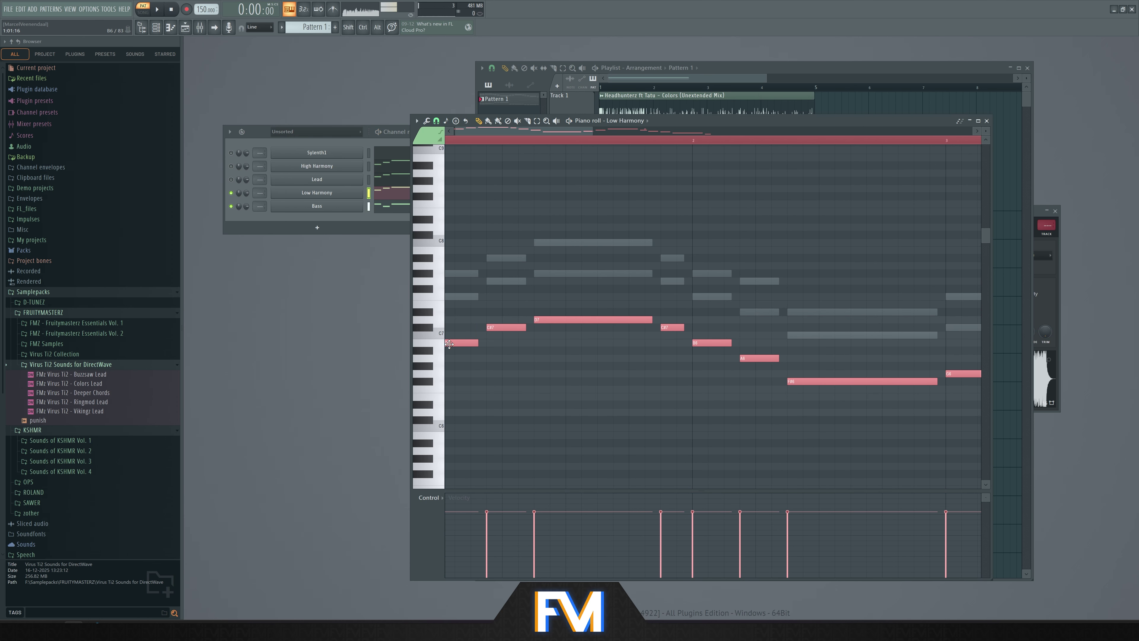
key(ctrl+d)
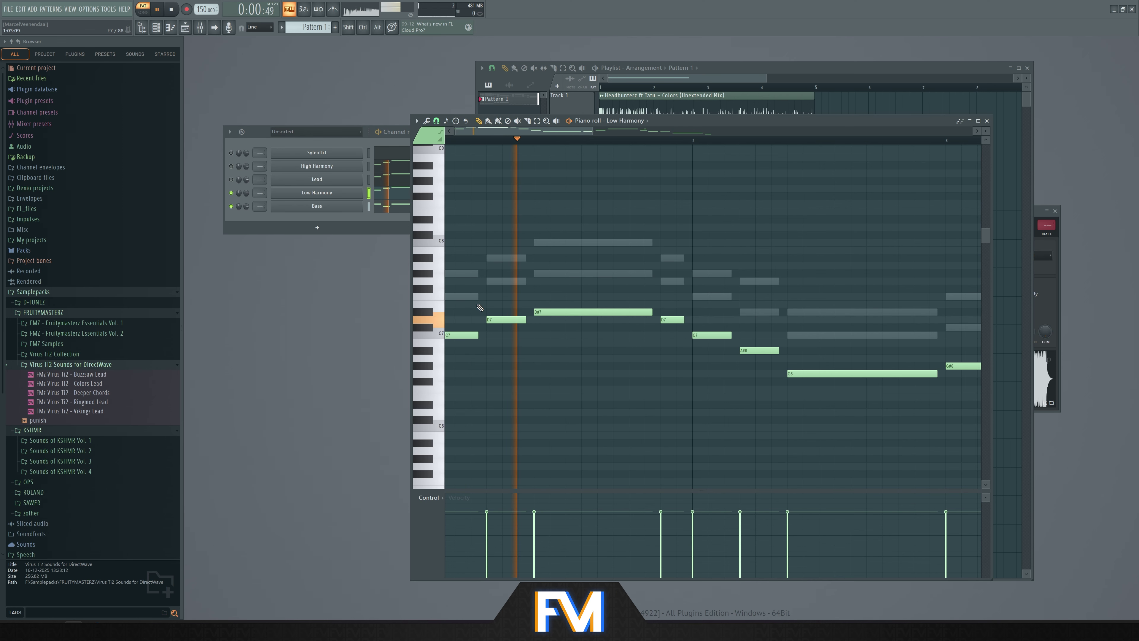
key(space)
scroll(472, 310, down, 2)
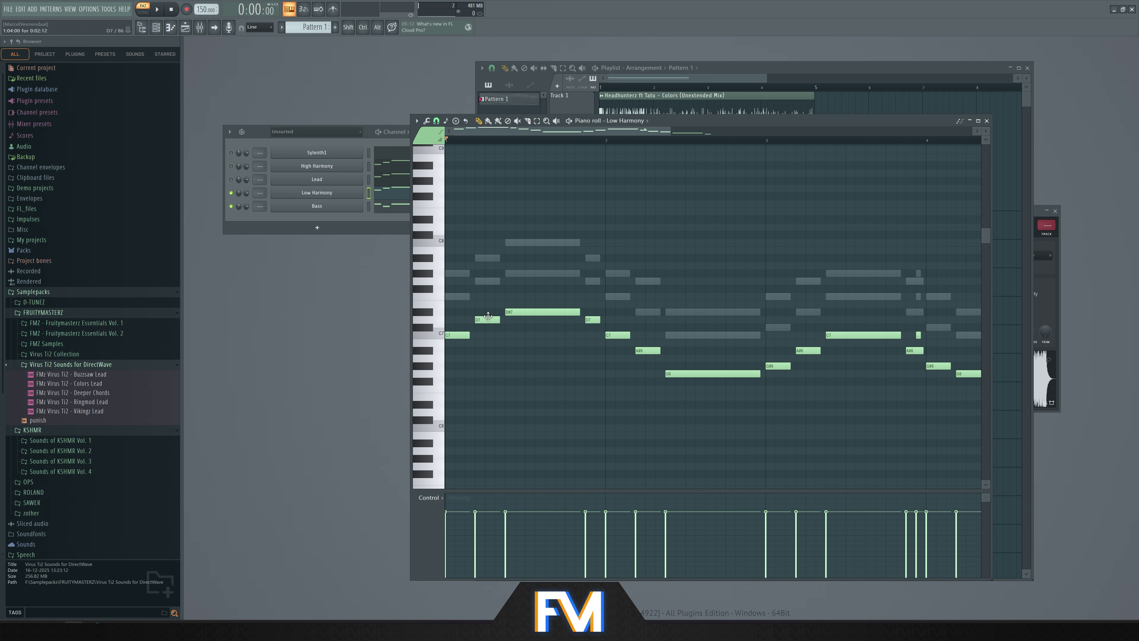
In bar 1 of Low Harmony, set the second and fourth notes to D#7 and the long third note to F7
drag(488, 317, 508, 296)
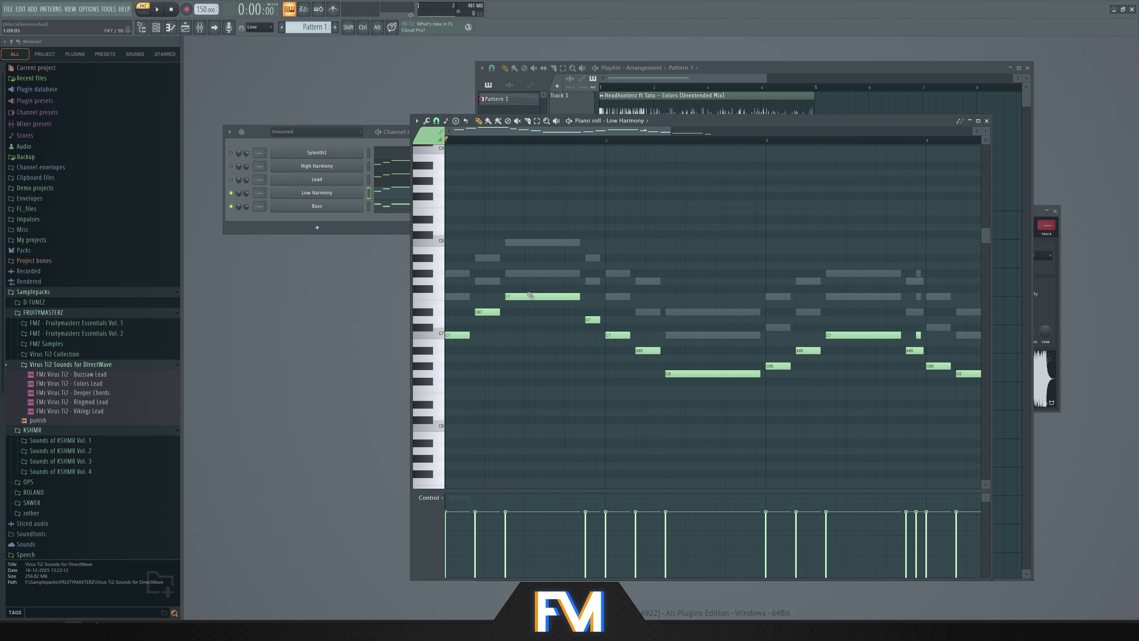
scroll(464, 287, up, 2)
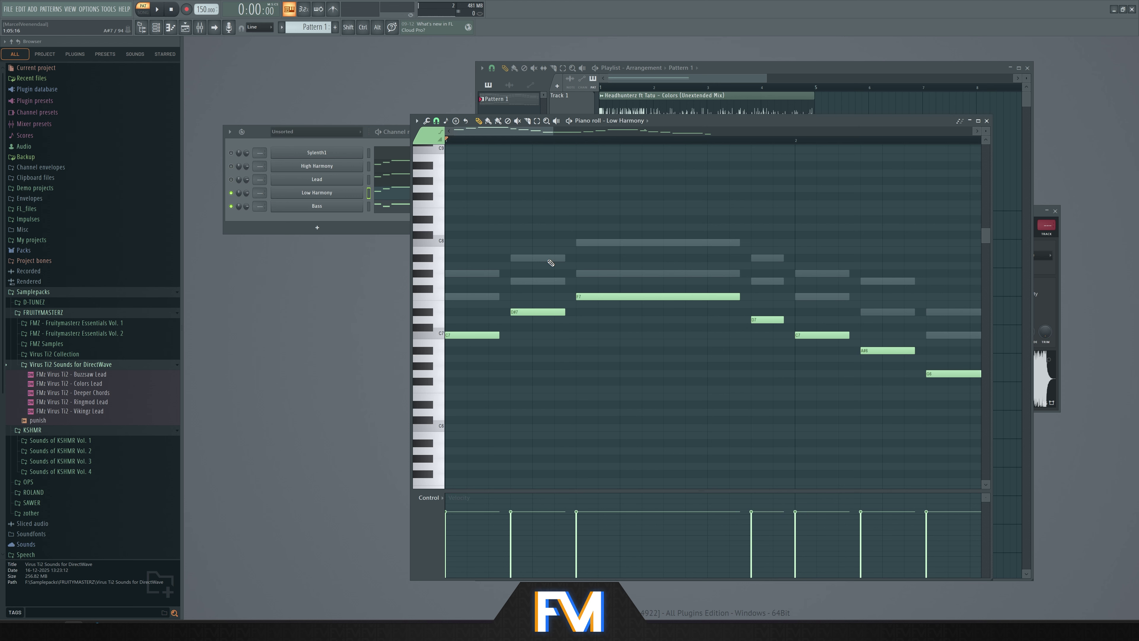
drag(621, 296, 622, 241)
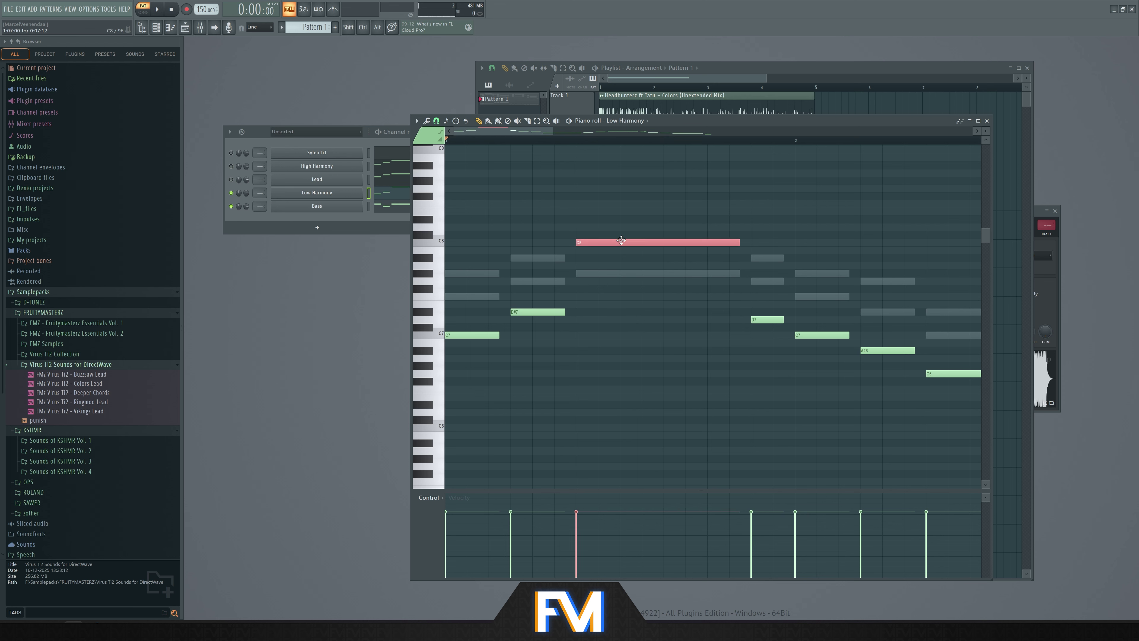
key(ctrl+Down)
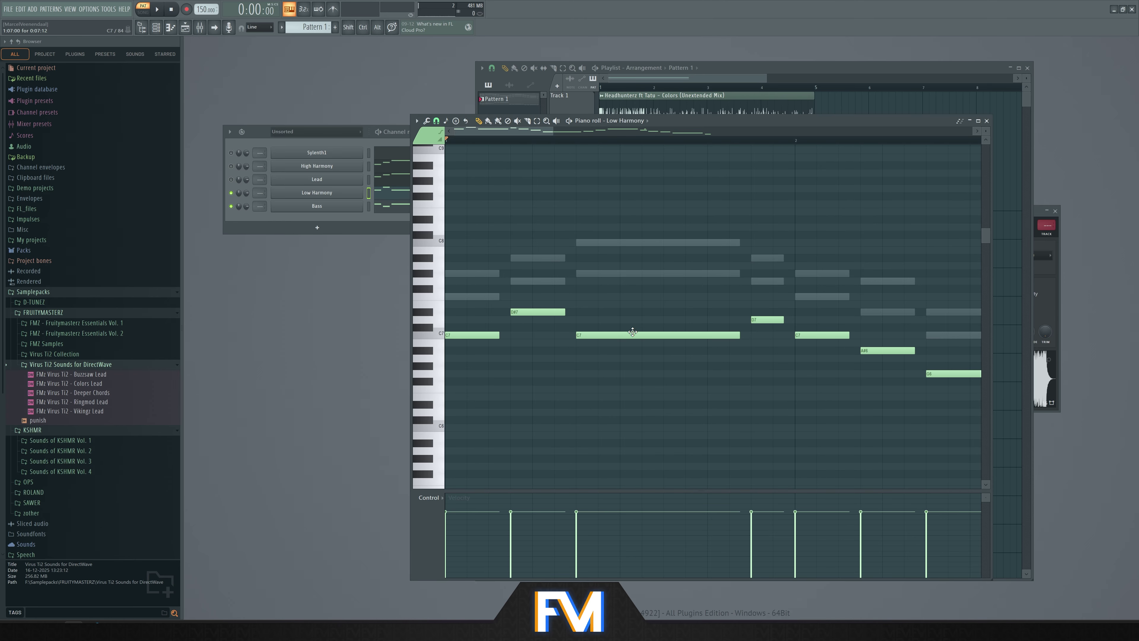
mouse_move(632, 332)
mouse_down()
mouse_move(632, 296)
mouse_move(622, 312)
mouse_up()
key(space)
scroll(543, 294, down, 2)
key(space)
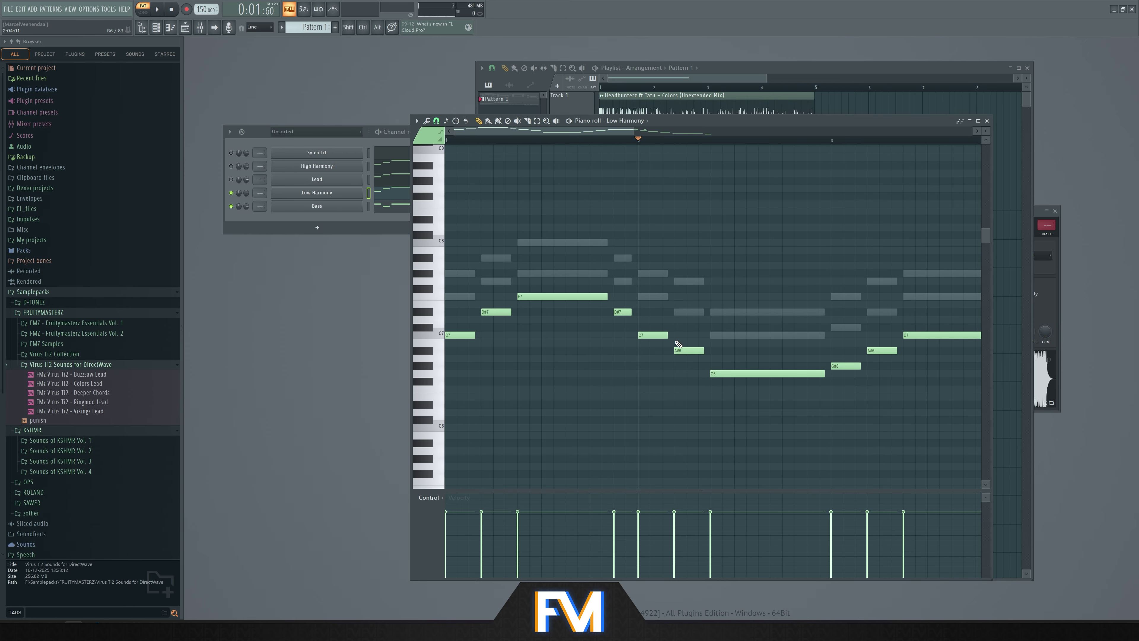
Raise the Low Harmony notes in bar 2 to C#7, C7 and G#6, and the first three notes of bar 3 to A#6, C7 and C#7
key(space)
key(space)
drag(650, 336, 700, 335)
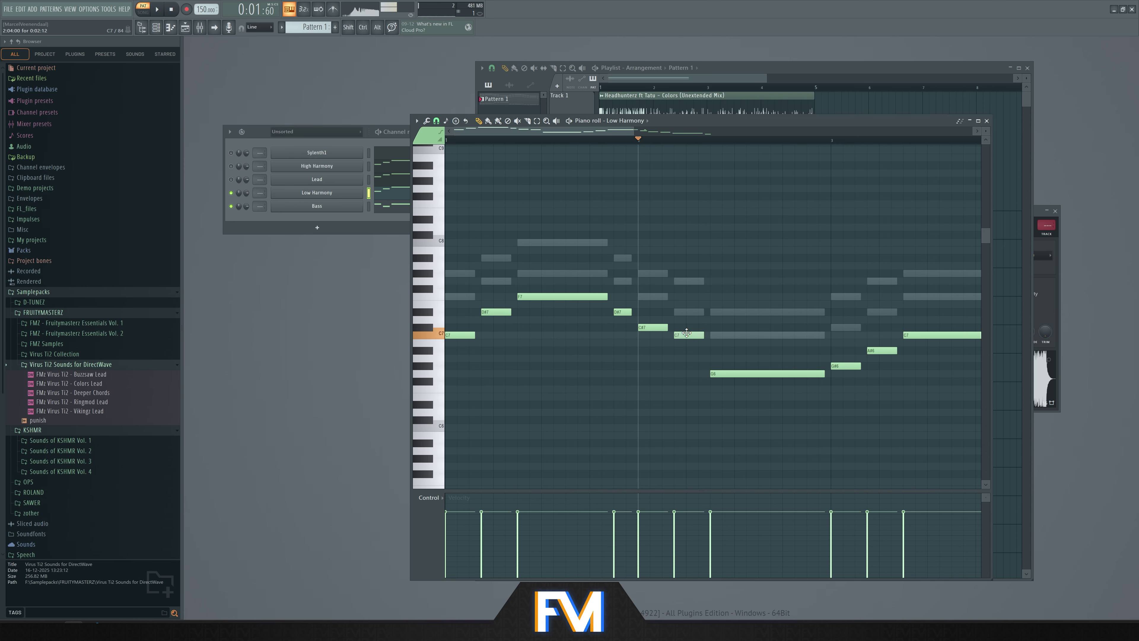
key(space)
scroll(693, 332, down, 2)
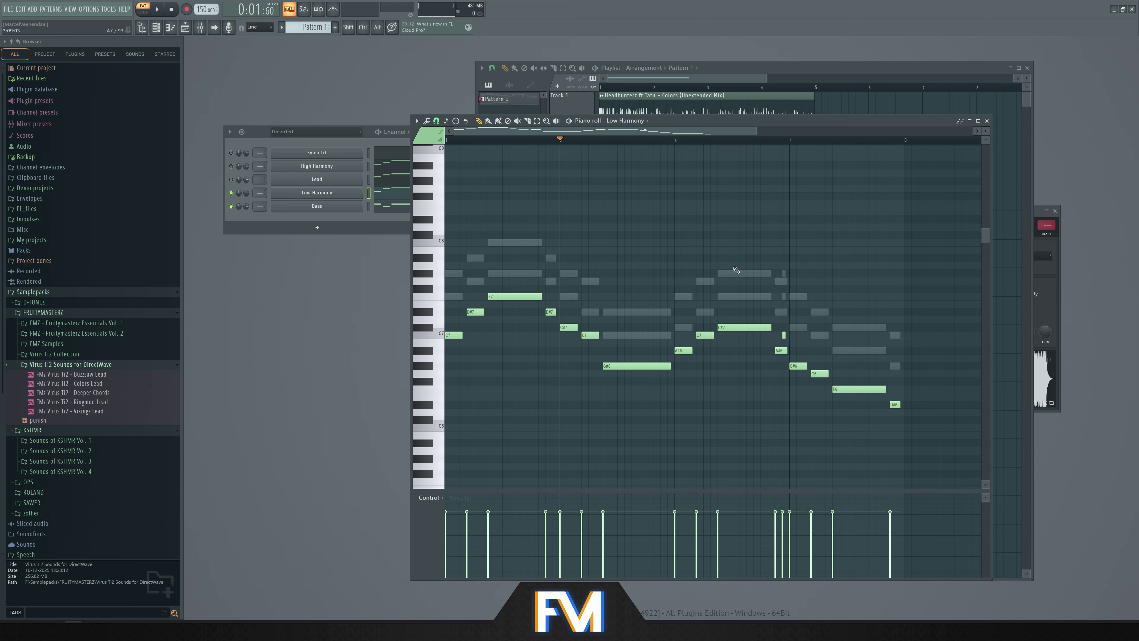
Raise the last two Low Harmony notes of bar 3 to C7 and C#7, and the first two of bar 4 to A#6 and G#6
click(447, 140)
key(space)
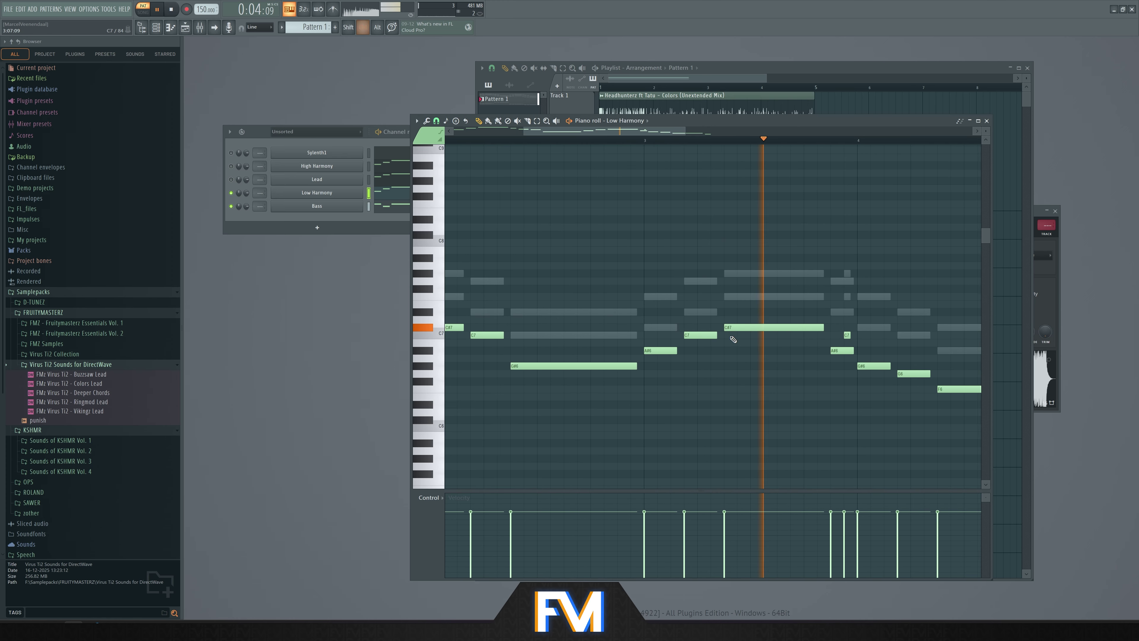
key(space)
ctrl+scroll(762, 350, up, 3)
drag(808, 370, 881, 388)
scroll(858, 418, down, 4)
ctrl+scroll(858, 418, down, 1)
Unmute all channels and play the pattern with both harmony layers, the Lead and the Bass
key(F6)
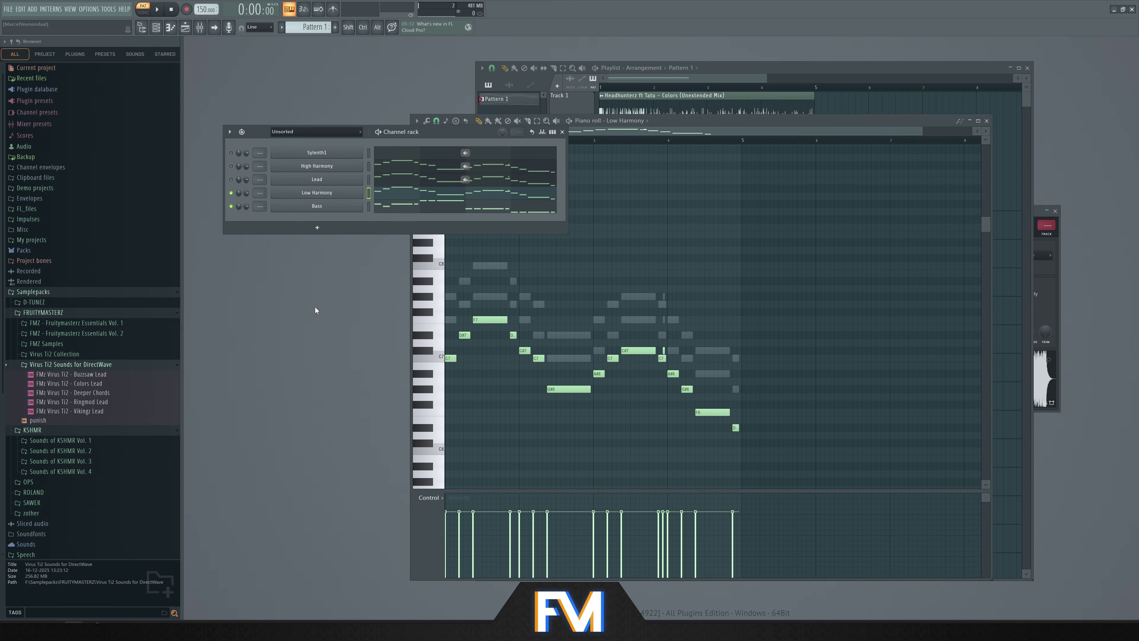
ctrl+click(231, 193)
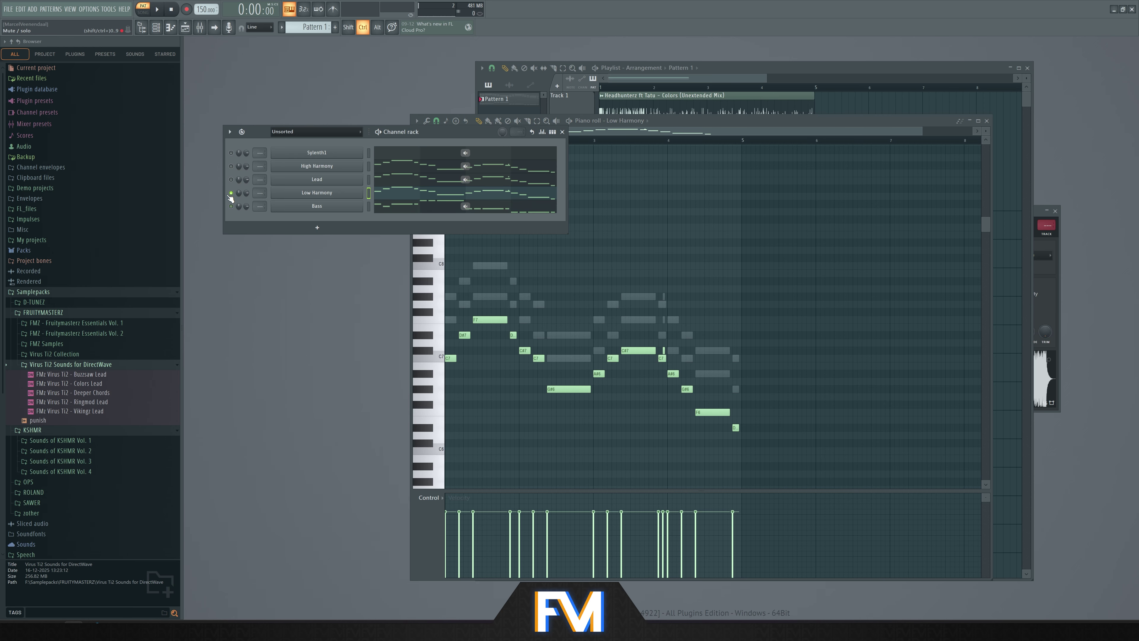
ctrl+click(231, 193)
key(space)
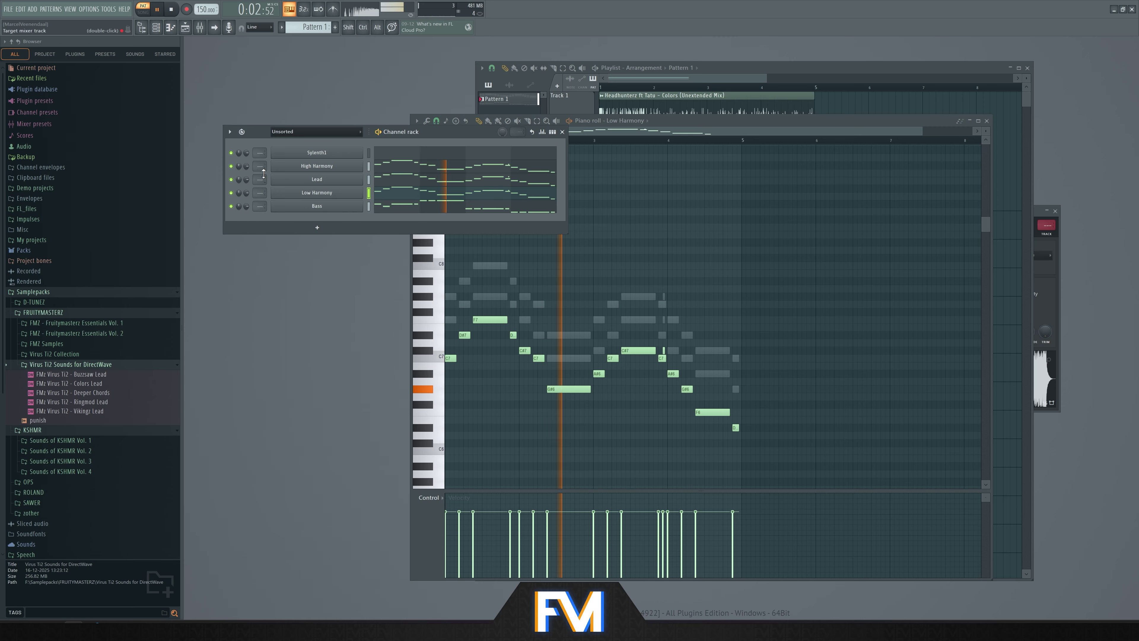
key(space)
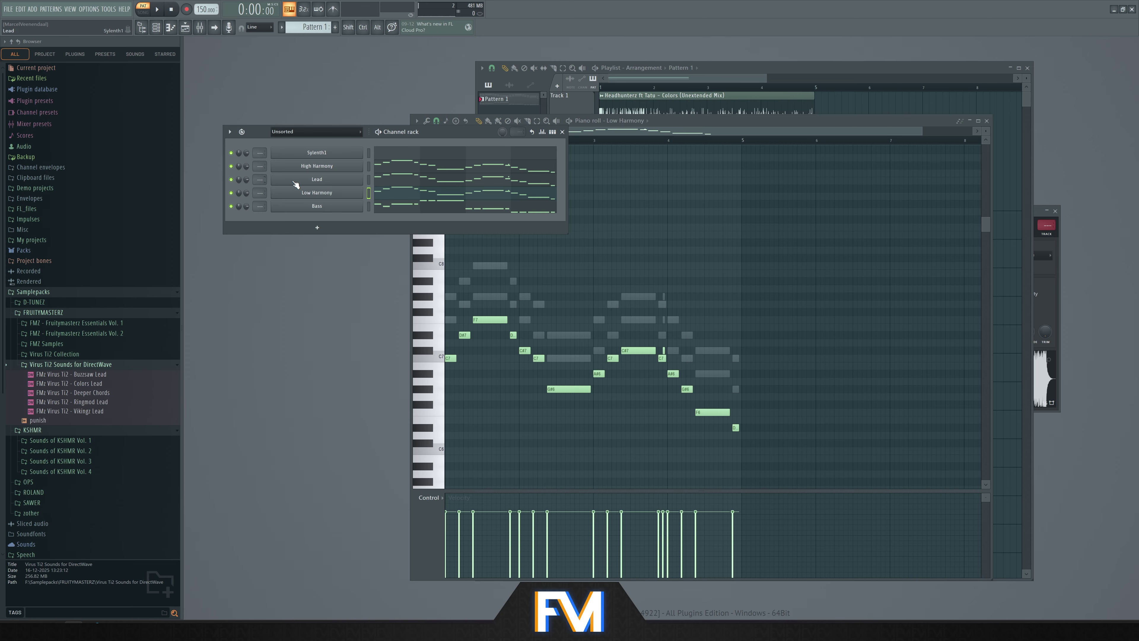
Check the High Harmony notes against the other layers and adjust the High Harmony channel's volume during pattern playback
click(588, 214)
scroll(466, 237, up, 3)
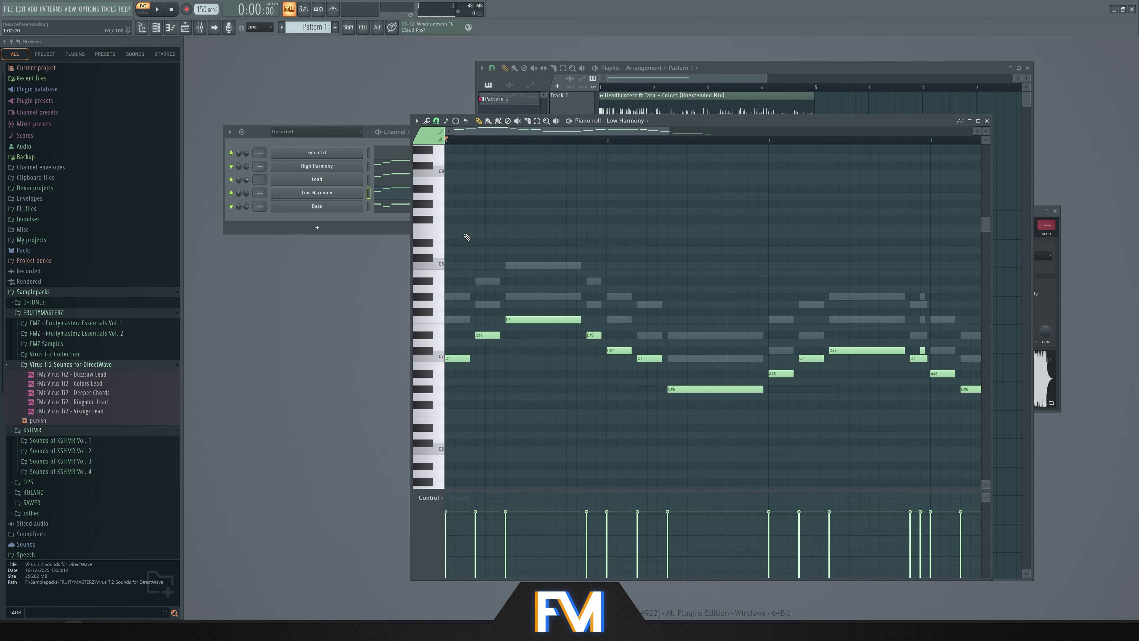
key(Up)
key(Up)
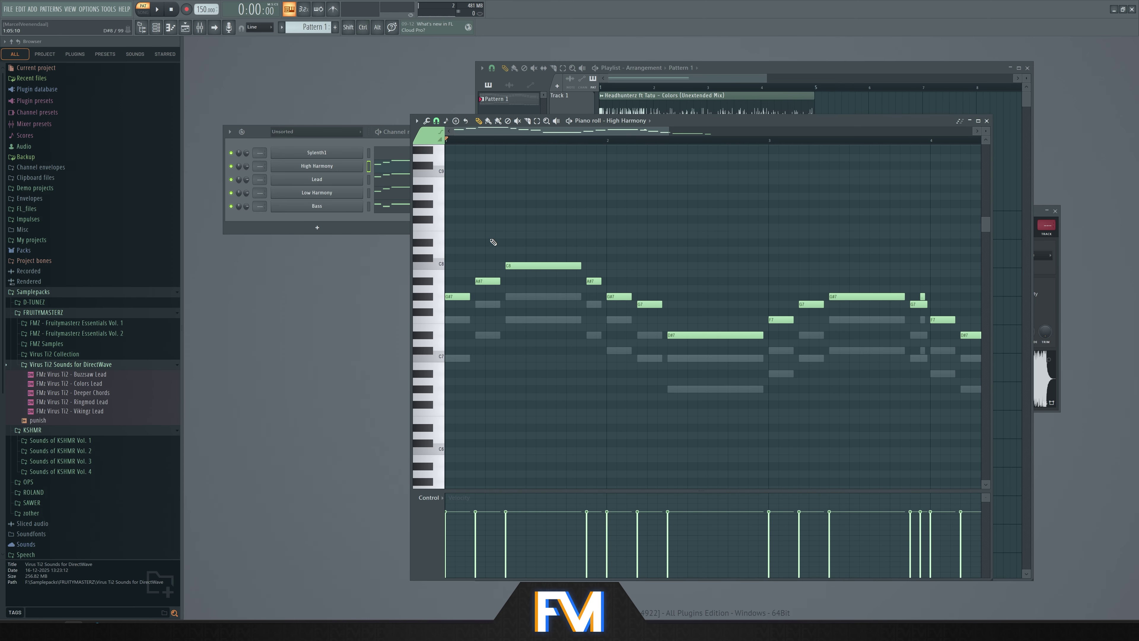
click(403, 143)
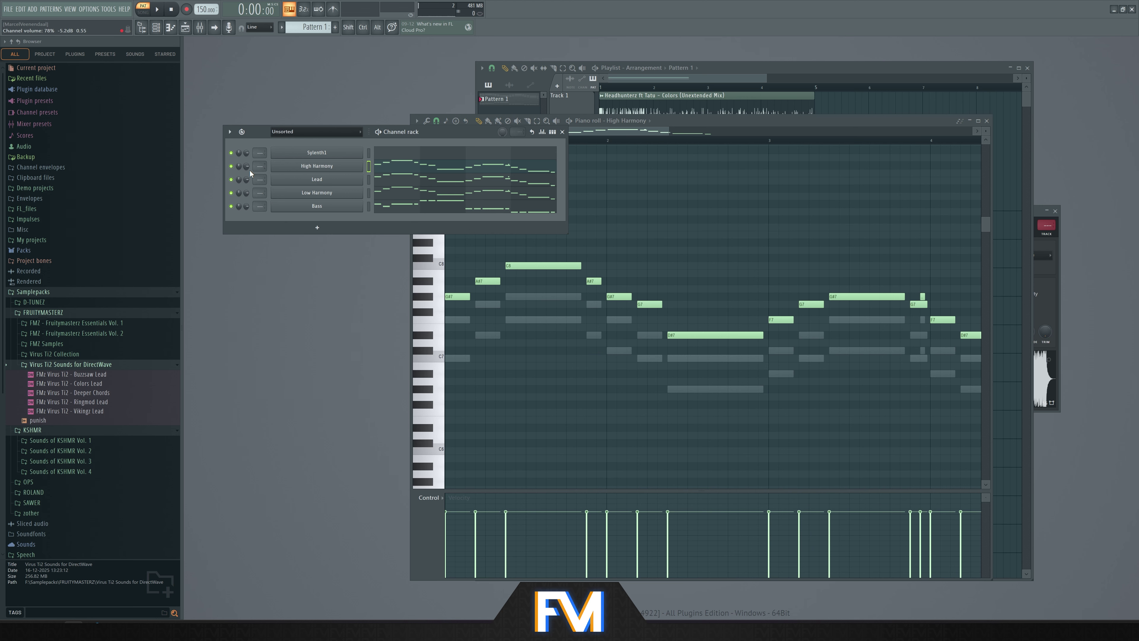
key(space)
scroll(247, 168, down, 5)
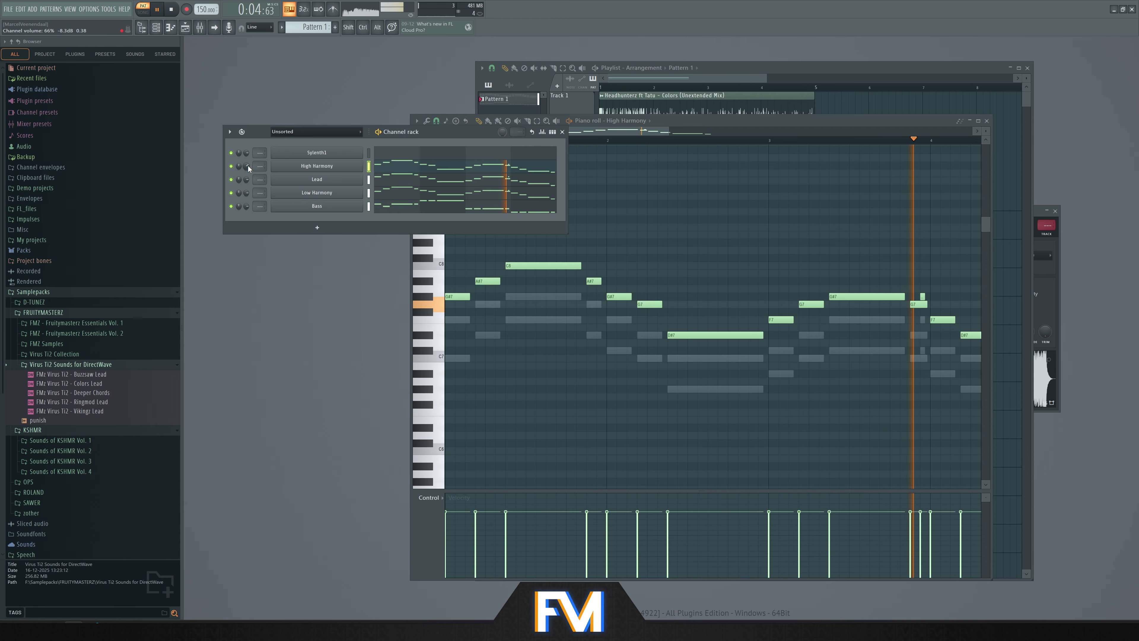
scroll(248, 166, up, 3)
key(space)
Play the original Colors clip in song mode for comparison, and return to pattern mode
key(F5)
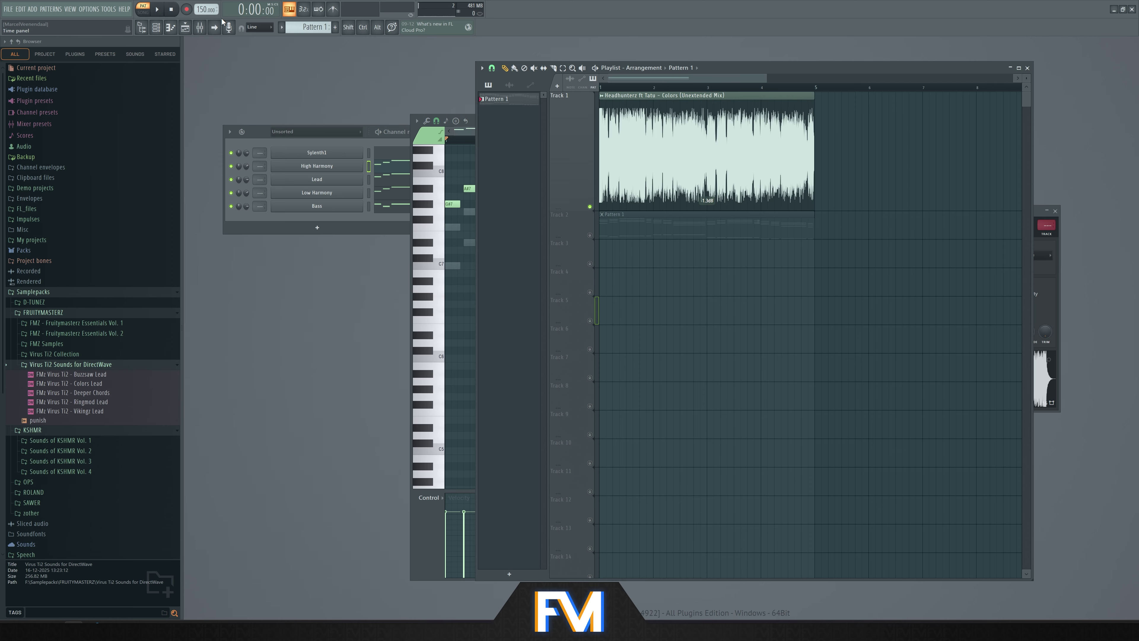
click(148, 14)
key(space)
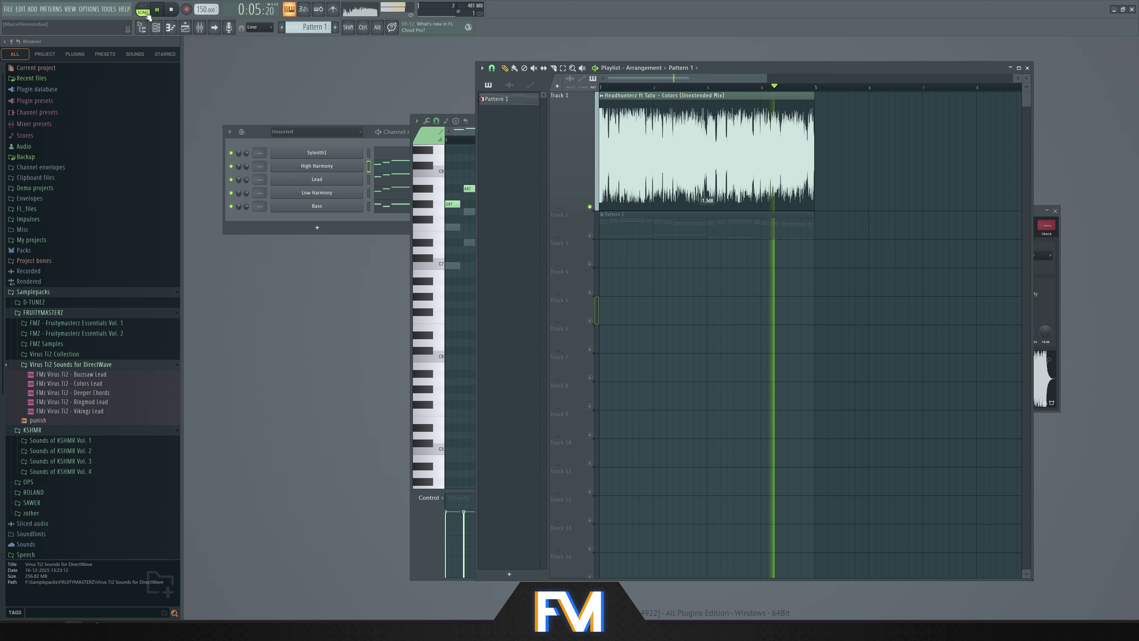
click(148, 14)
Solo the Lead channel in the channel rack during playback, and stop the pattern
key(F6)
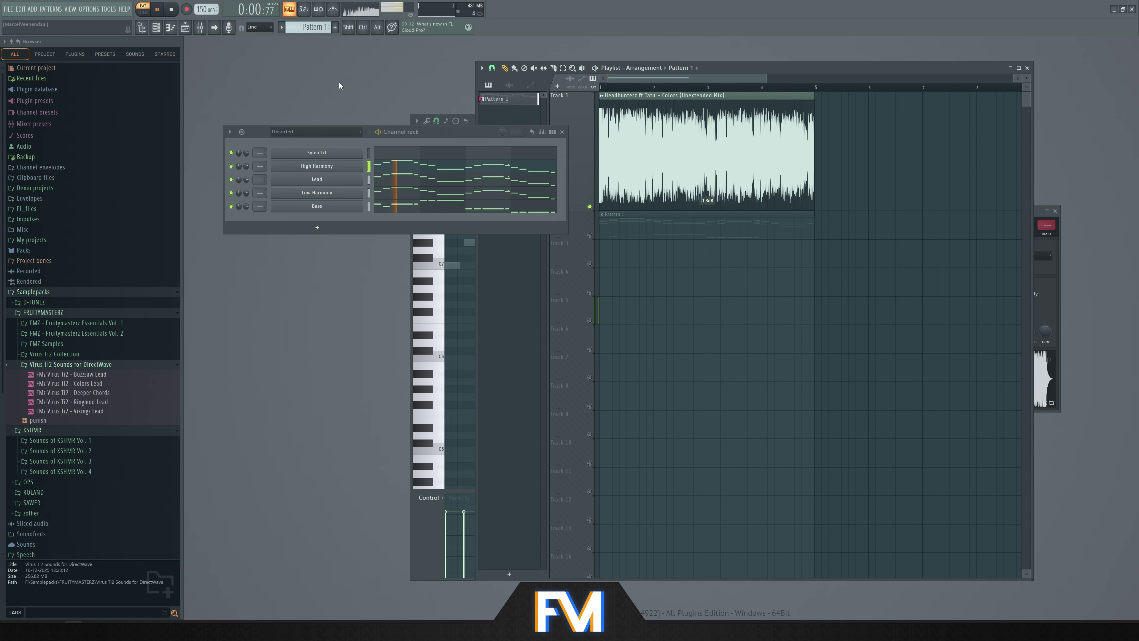
right_click(231, 180)
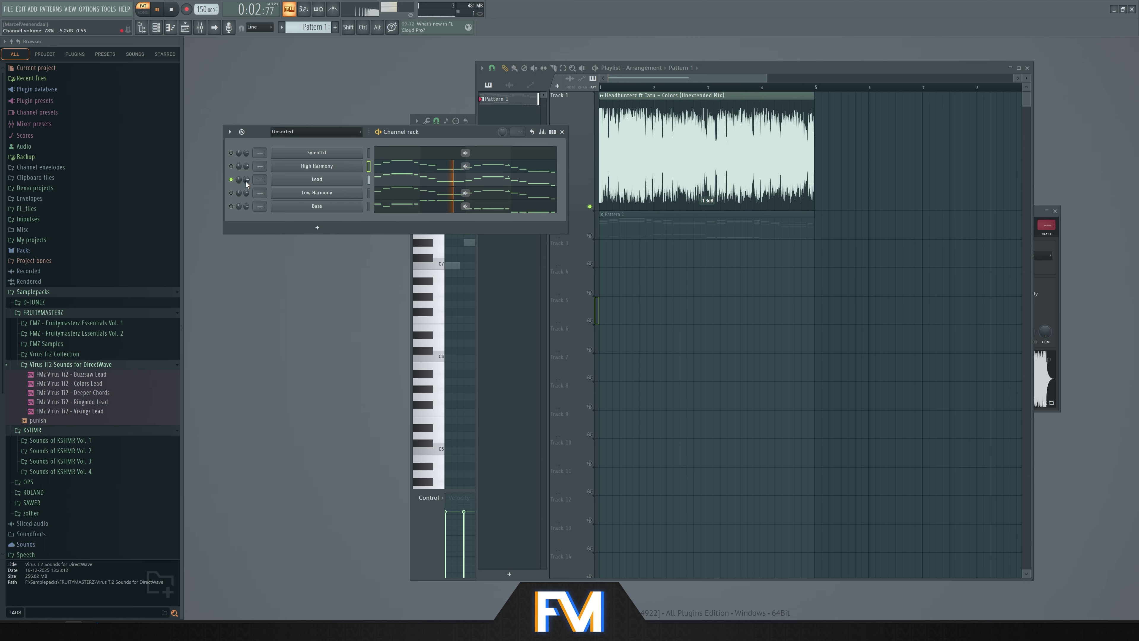
key(space)
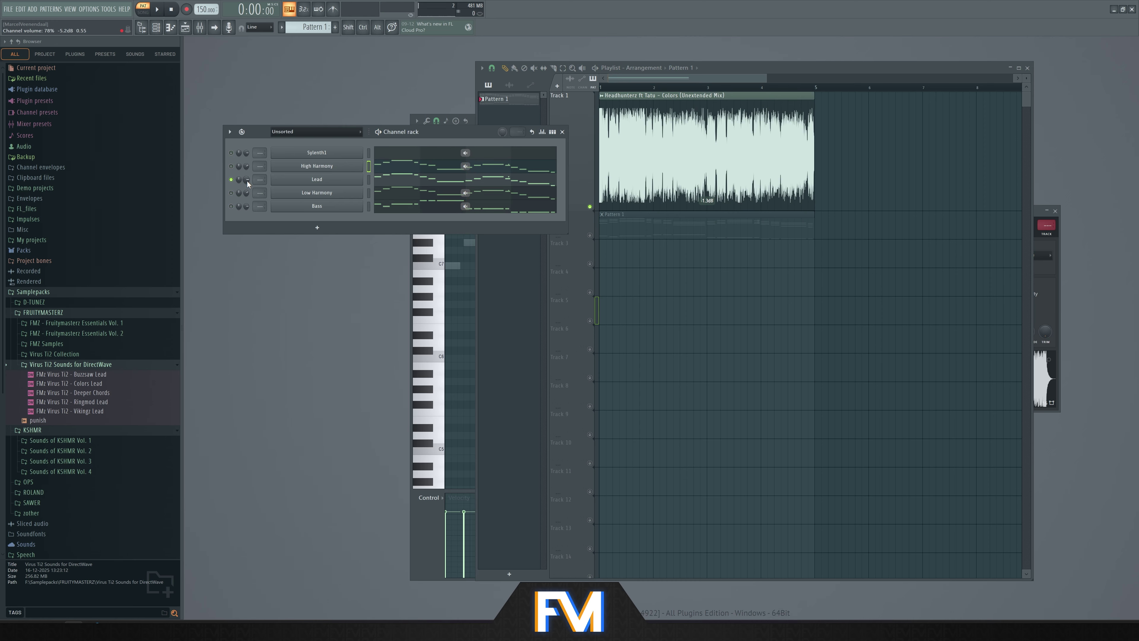
drag(85, 374, 92, 381)
right_click(110, 385)
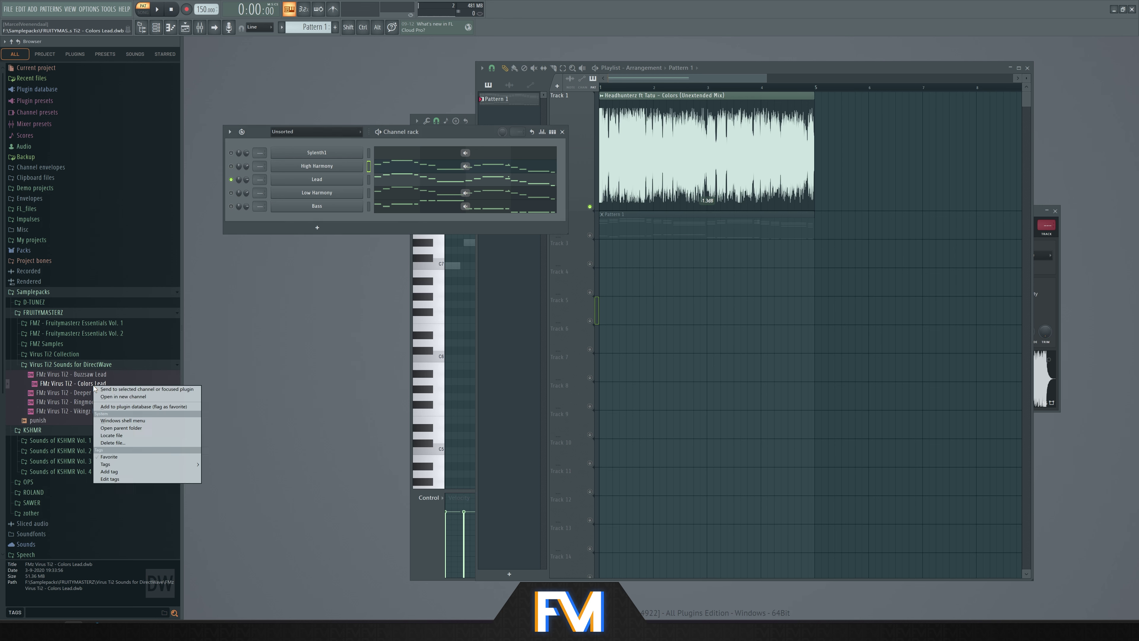
click(113, 397)
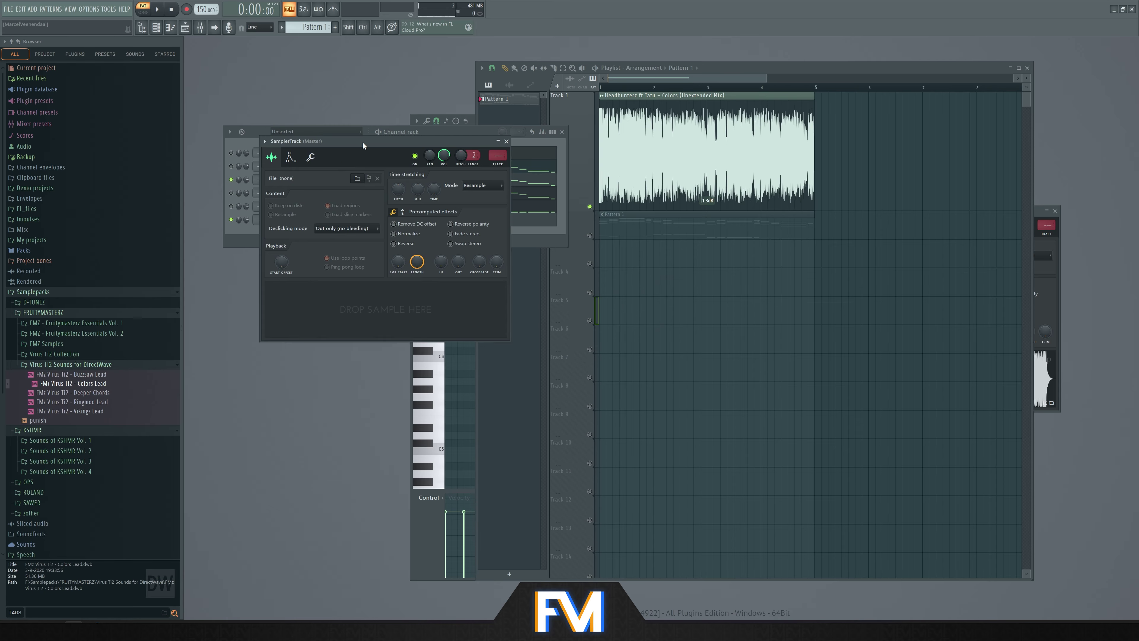
right_click(350, 219)
click(389, 322)
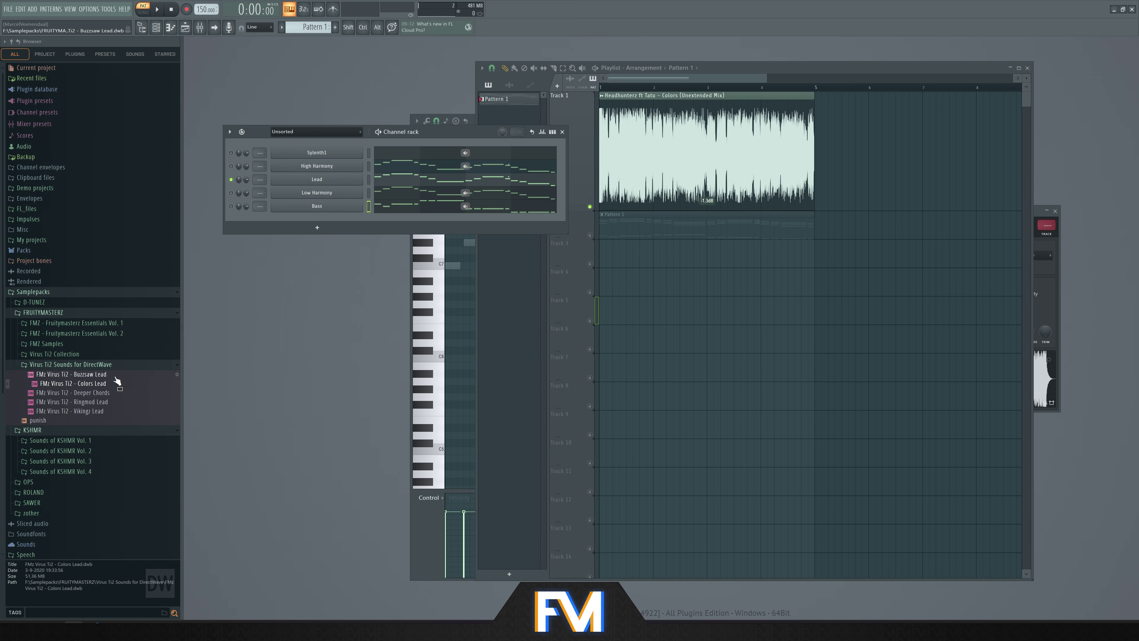
Add a DirectWave channel and load the FMz Virus Ti2 - Colors Lead preset into it
click(317, 227)
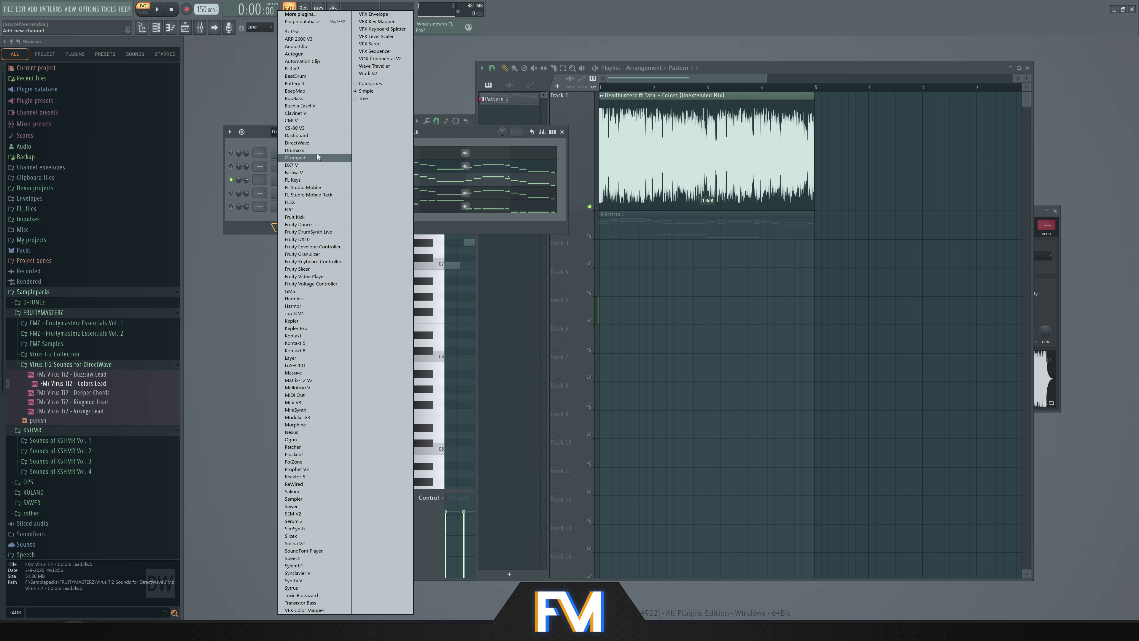
click(312, 143)
drag(105, 382, 523, 372)
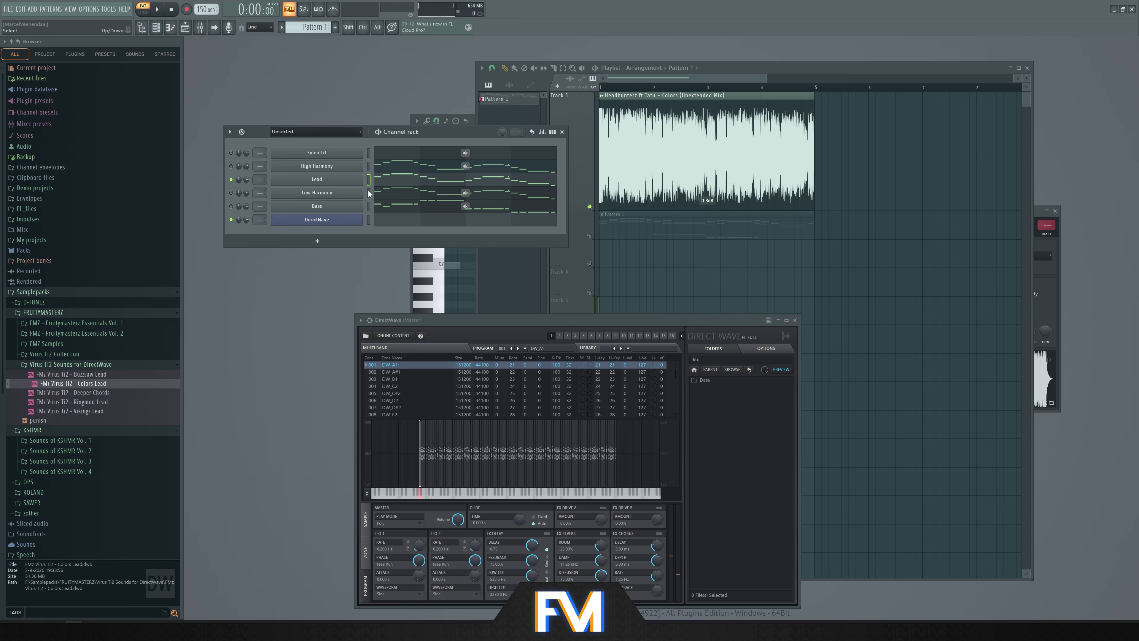
Replace the Sylenth1 Lead channel with the DirectWave channel, carrying over the Lead notes, and rename it Lead
key(alt+Up)
key(alt+Up)
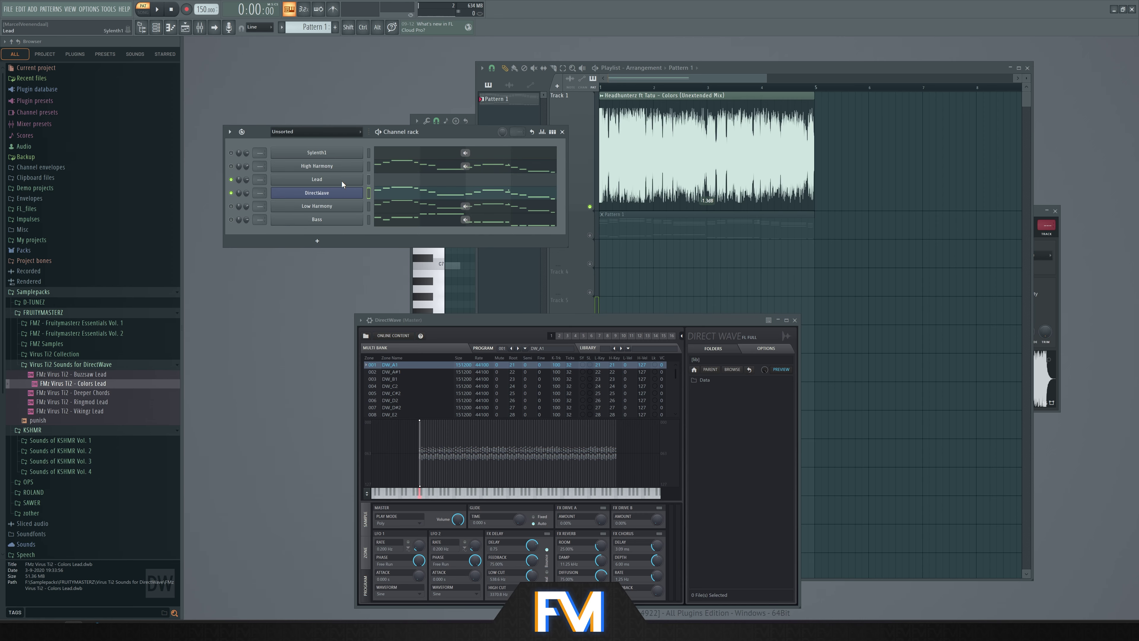
right_click(369, 194)
click(379, 272)
key(Return)
right_click(344, 180)
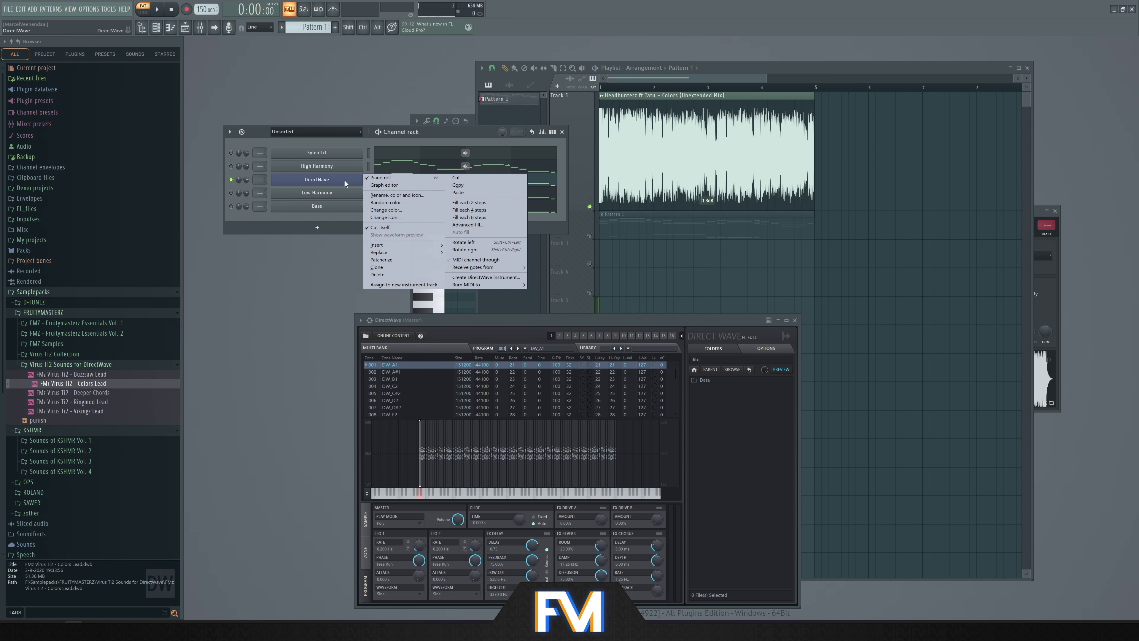
key(Escape)
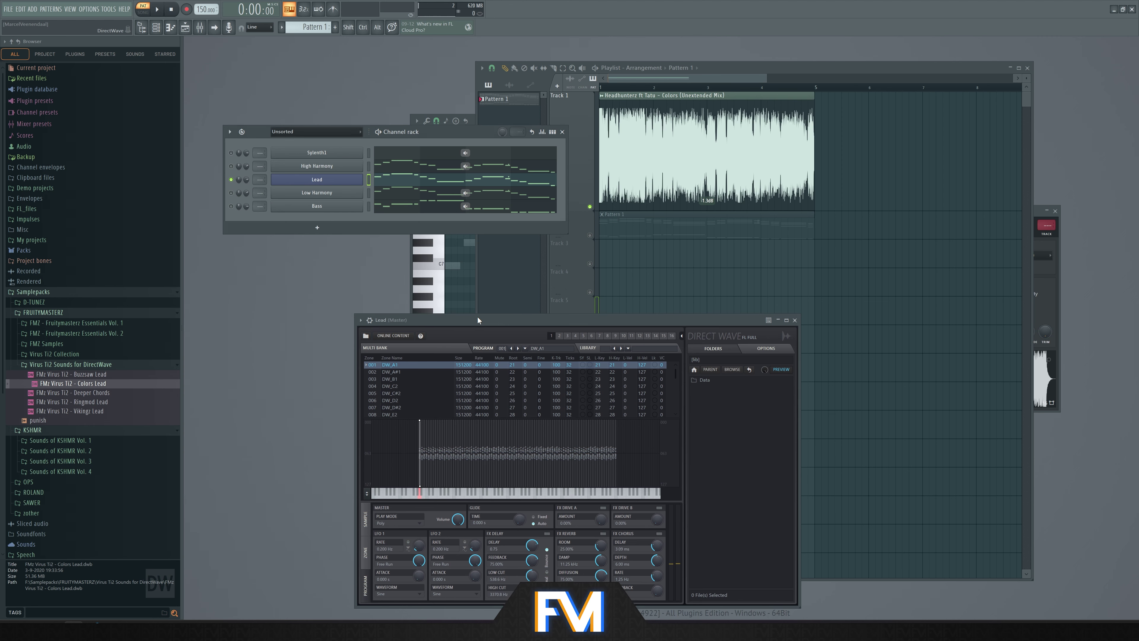
Audition the soloed DirectWave Lead and set its channel volume to 65%
drag(478, 319, 461, 266)
key(space)
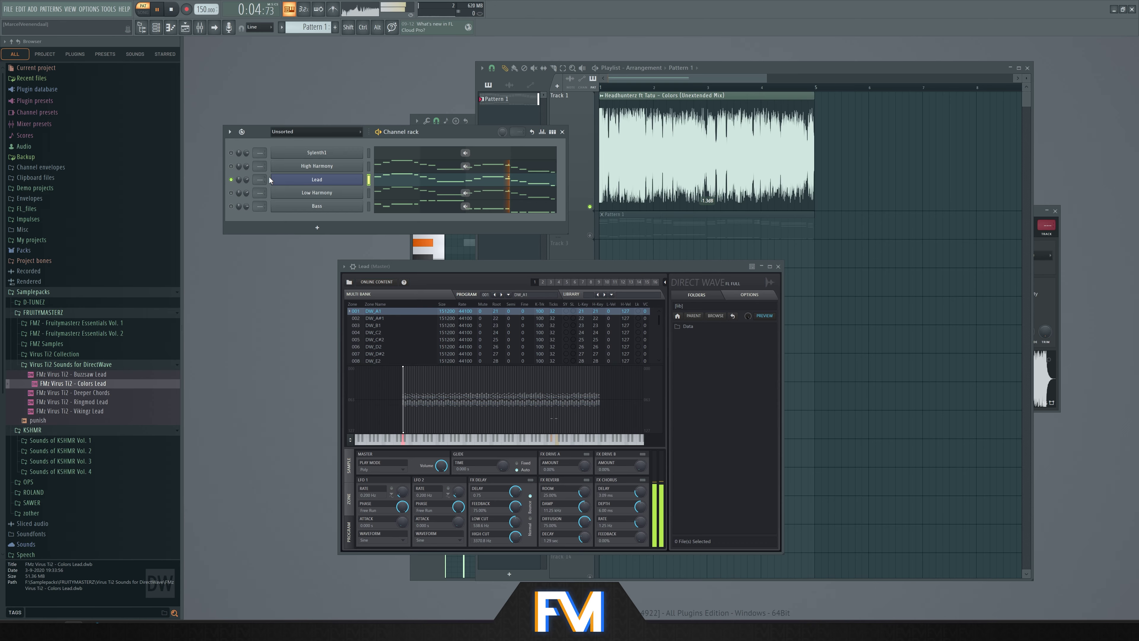
key(space)
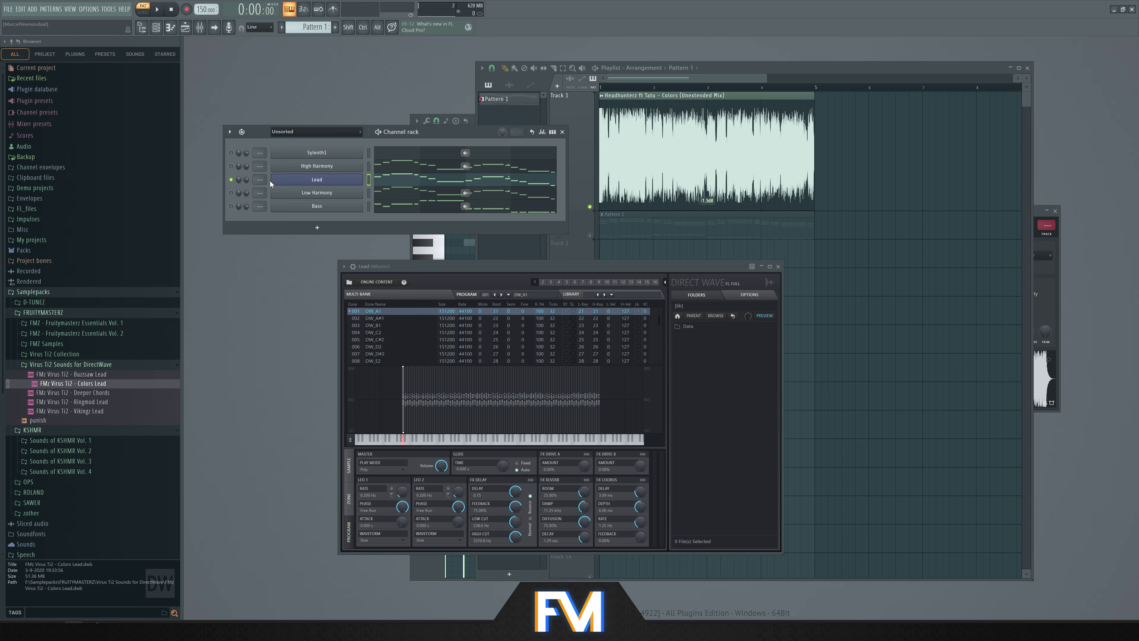
scroll(248, 180, down, 8)
key(space)
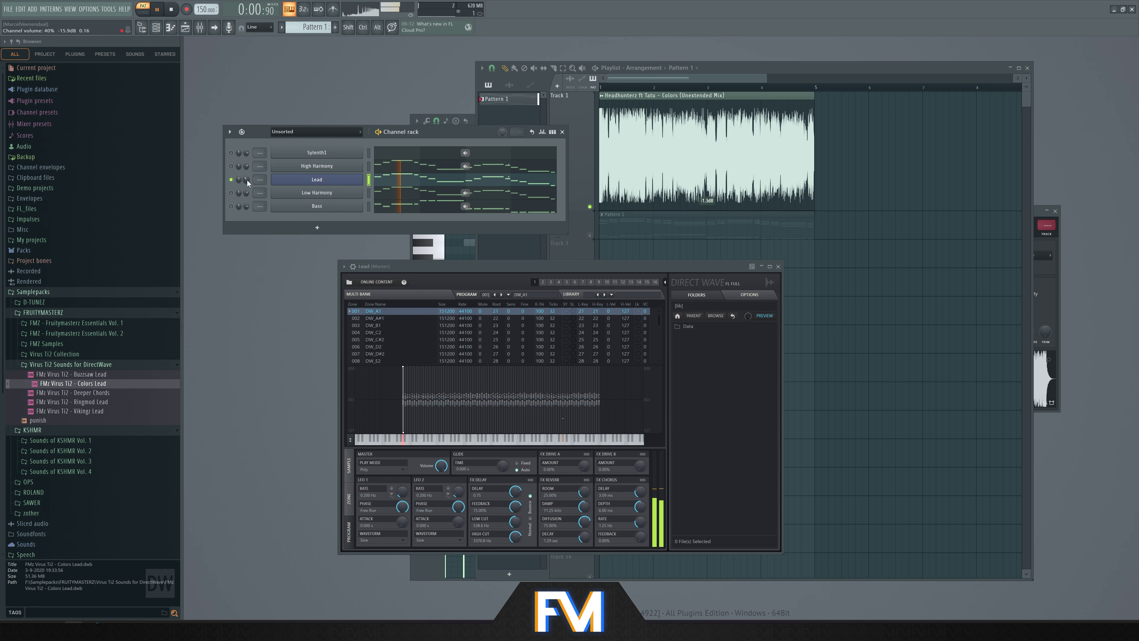
scroll(246, 180, up, 5)
key(space)
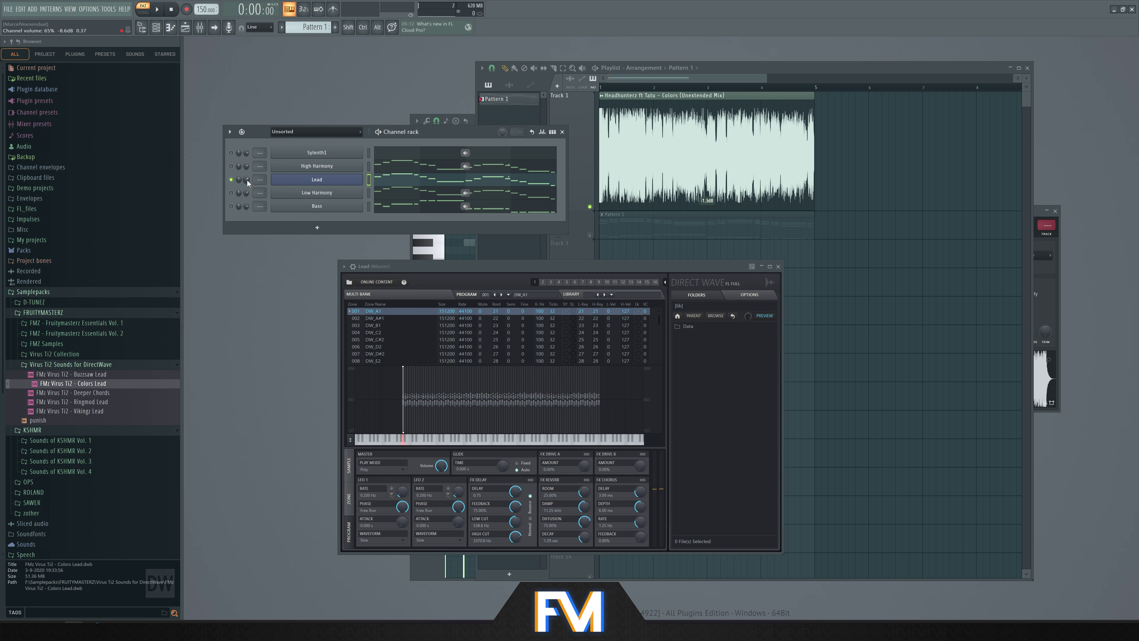
scroll(247, 180, down, 2)
scroll(247, 180, up, 2)
key(space)
Show DirectWave's zone settings and route the Lead channel to its own track, mixer insert 1
click(349, 465)
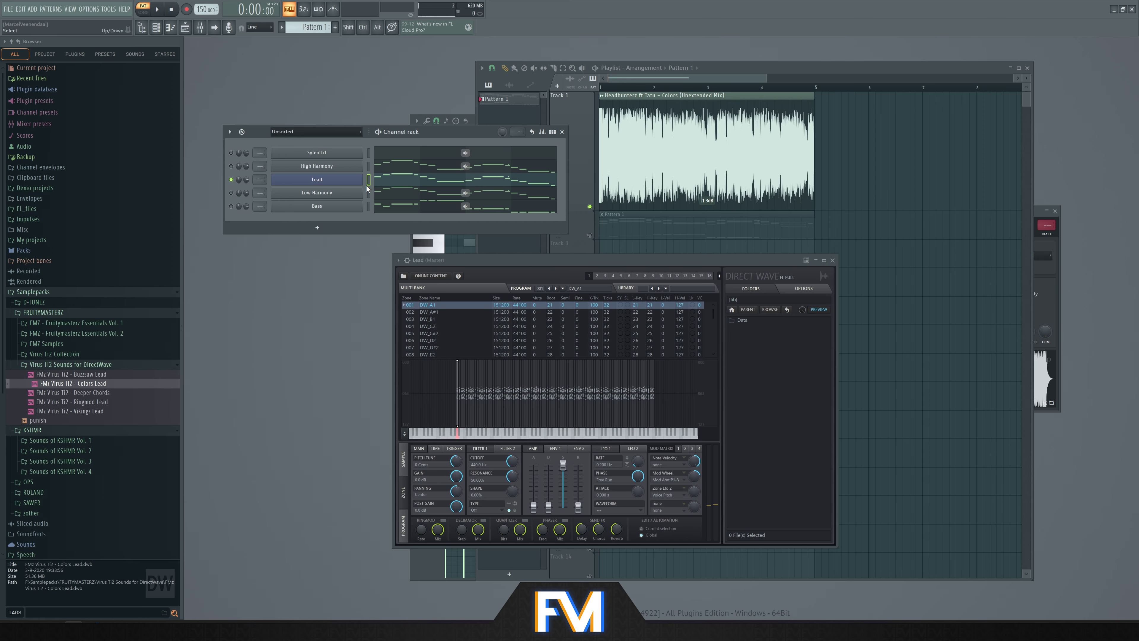
key(ctrl+l)
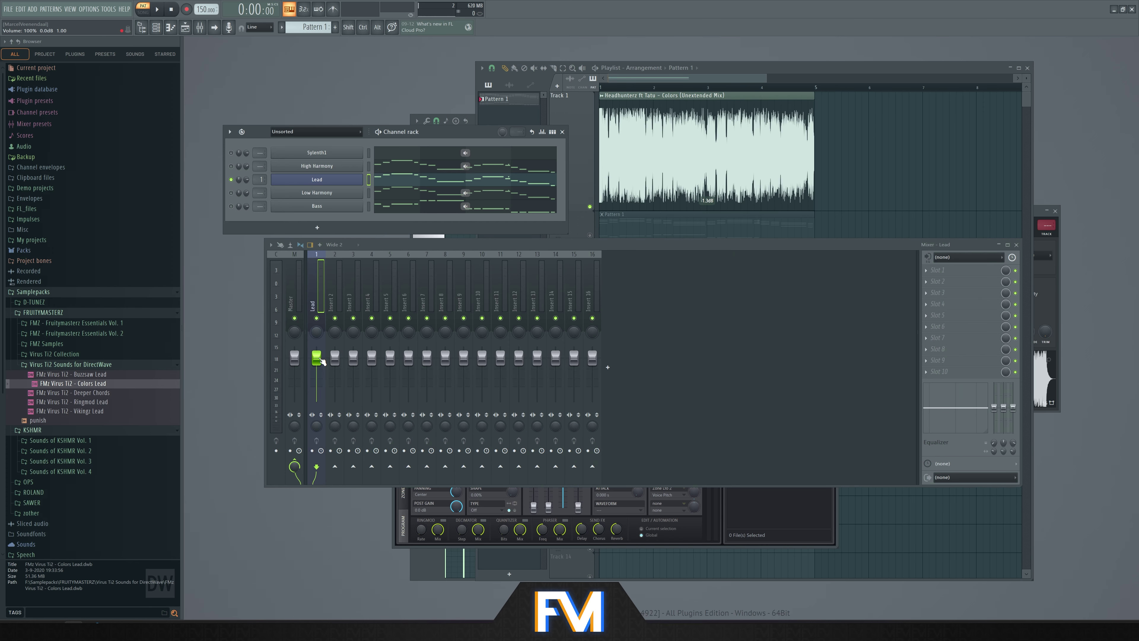
Lower the Lead mixer track's volume to 80% (-4.6 dB) while the pattern plays
key(space)
drag(321, 361, 321, 370)
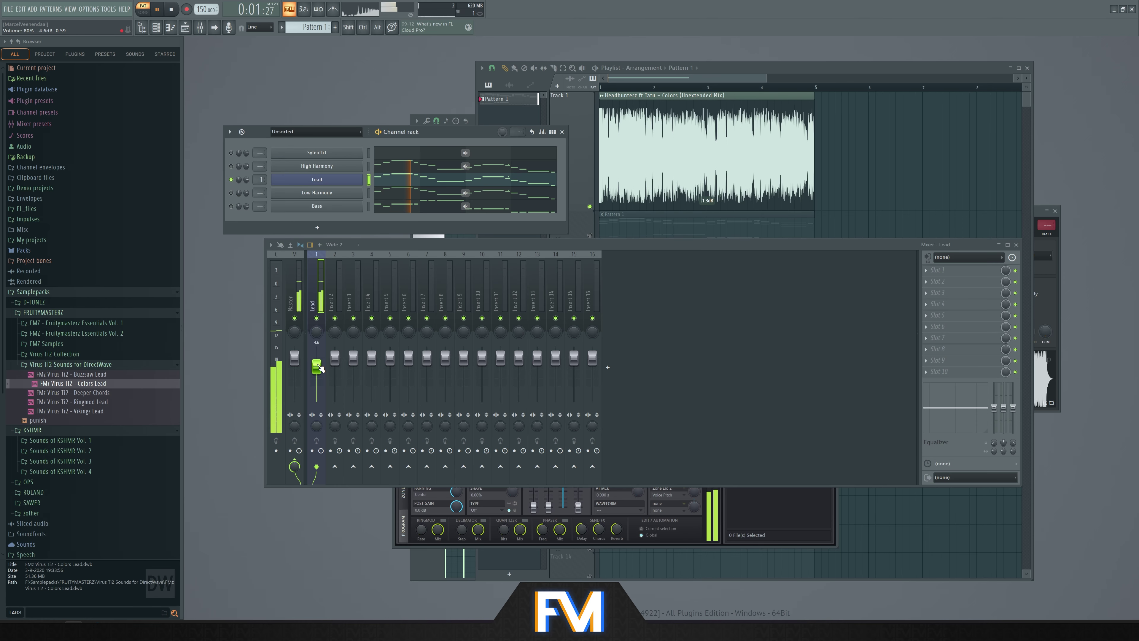
key(space)
Display all channel groups in the channel rack and rename the Headhunterz audio clip as Original
click(314, 132)
click(287, 141)
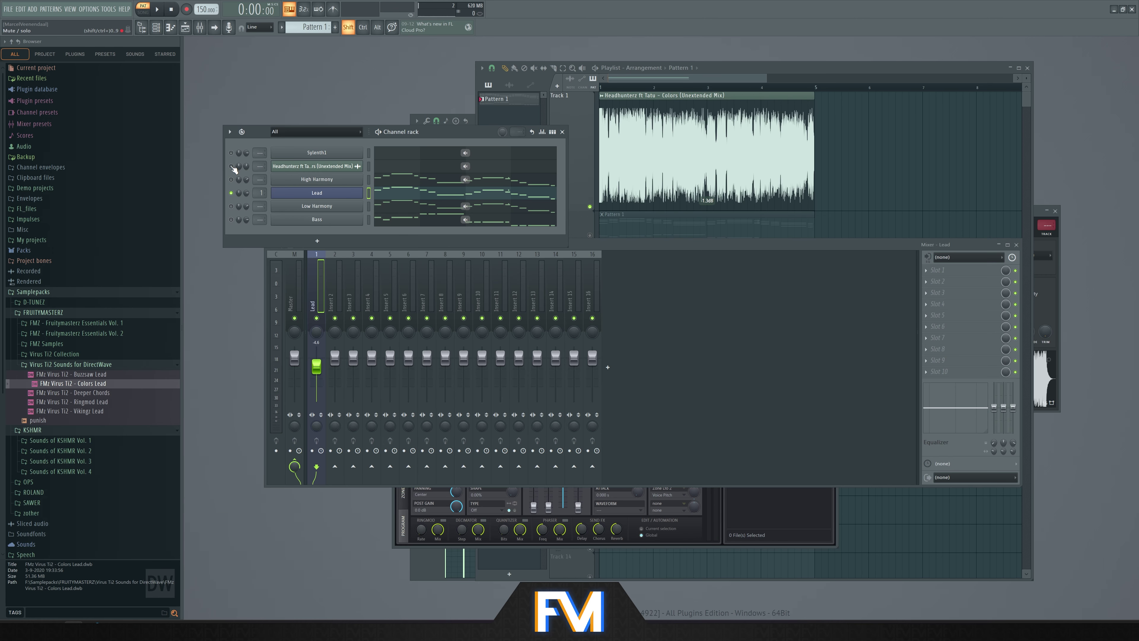
right_click(359, 164)
click(382, 194)
text(ref)
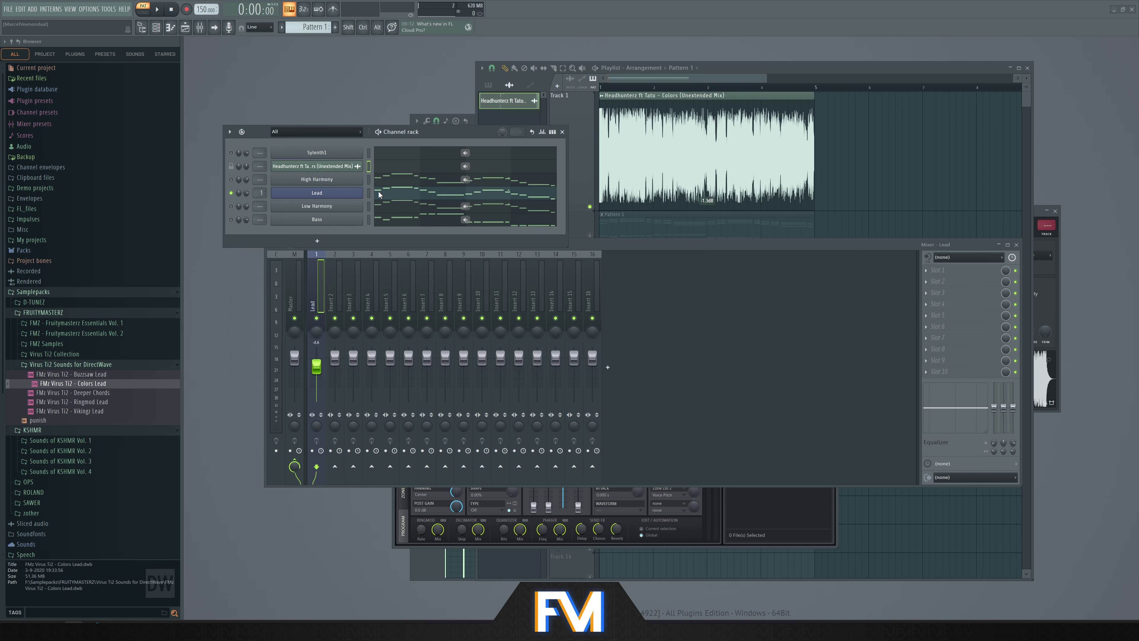
key(Return)
Compare the Original clip in song mode with the DirectWave Lead in pattern mode by ear
key(space)
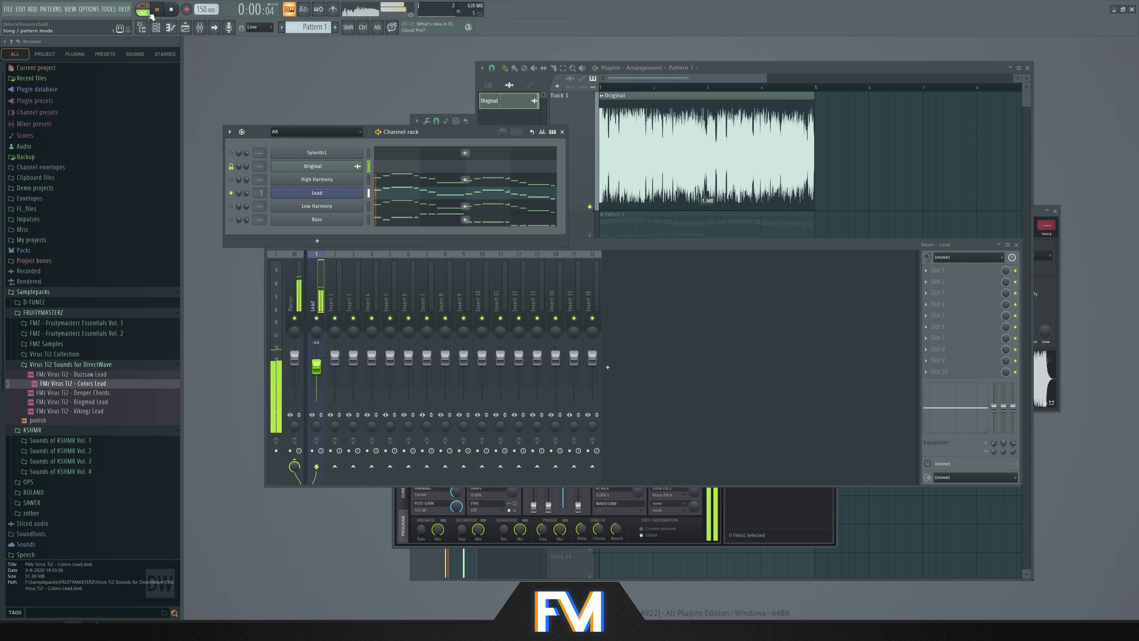
key(space)
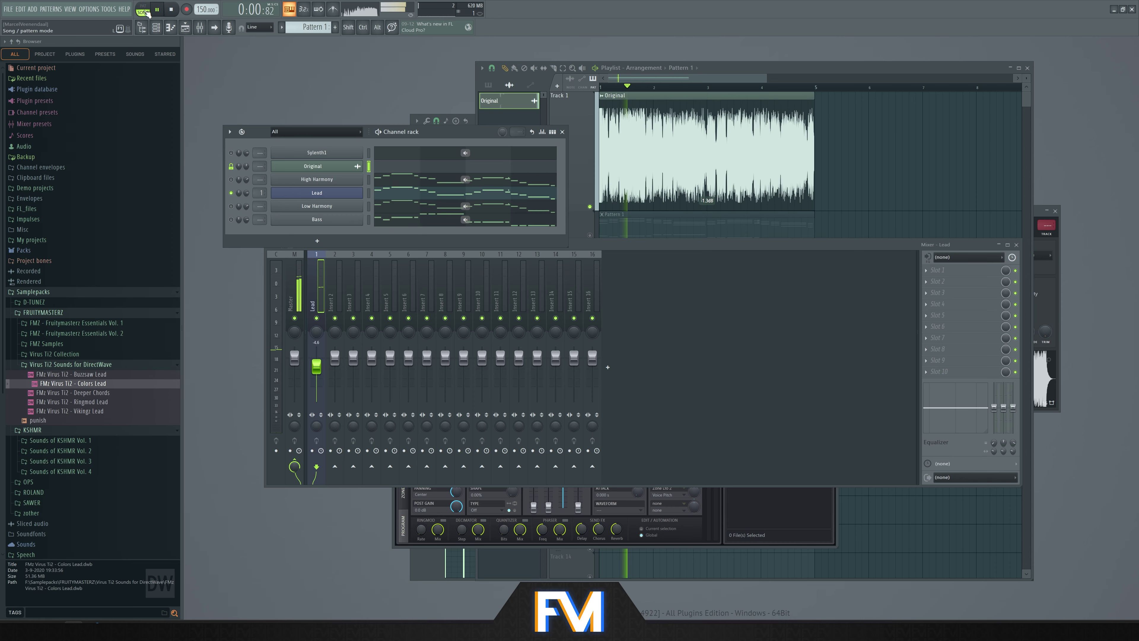
key(space)
key(space)
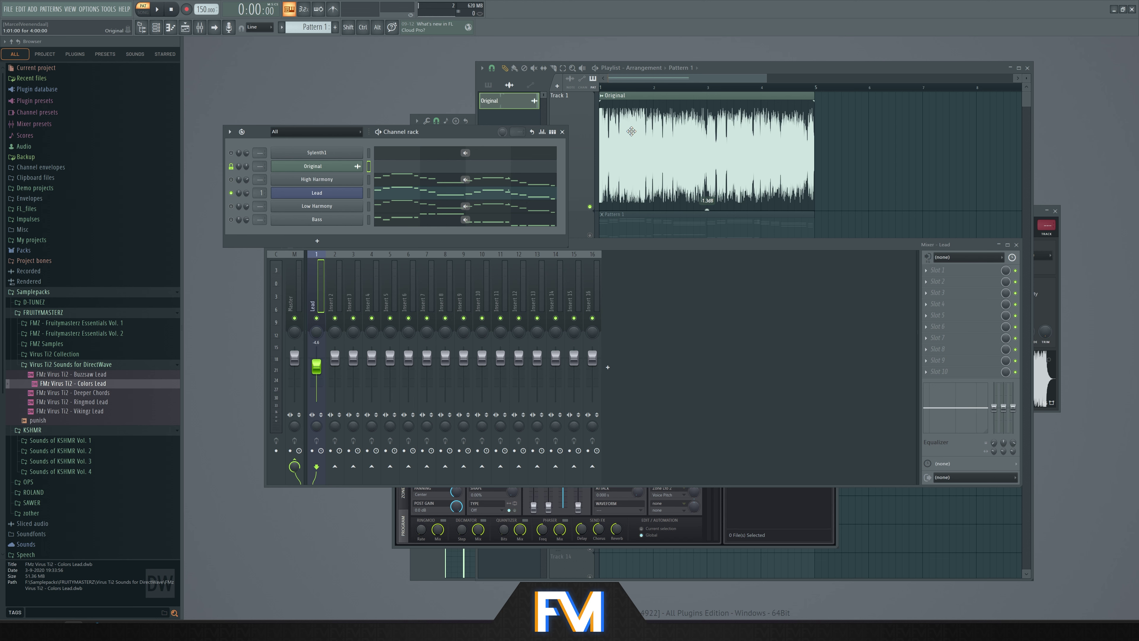
scroll(727, 129, up, 3)
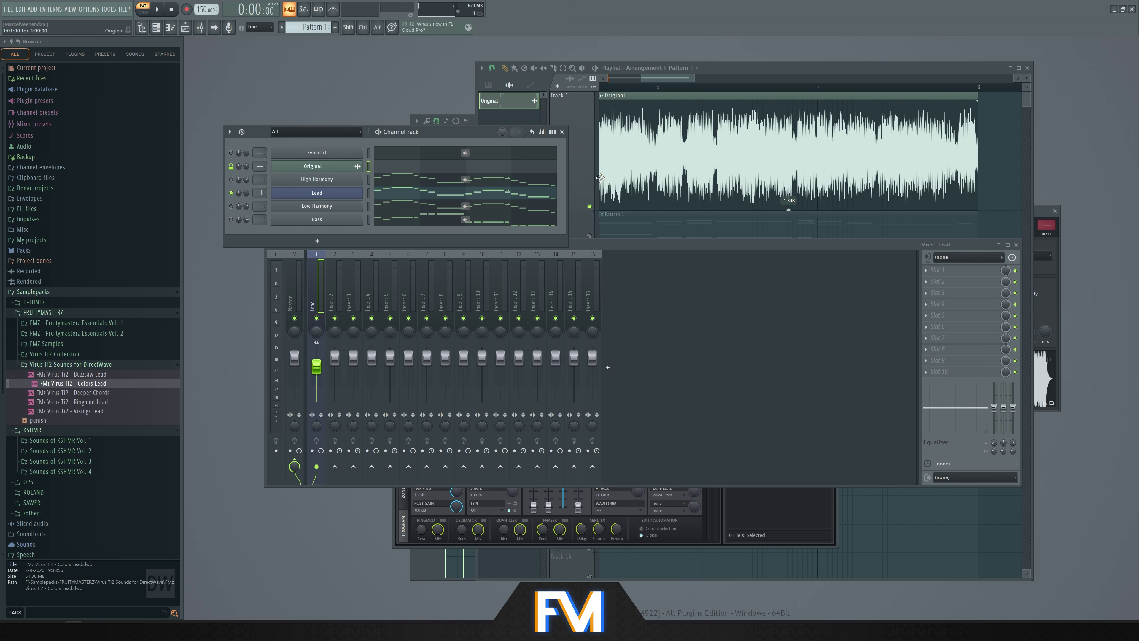
click(148, 13)
key(space)
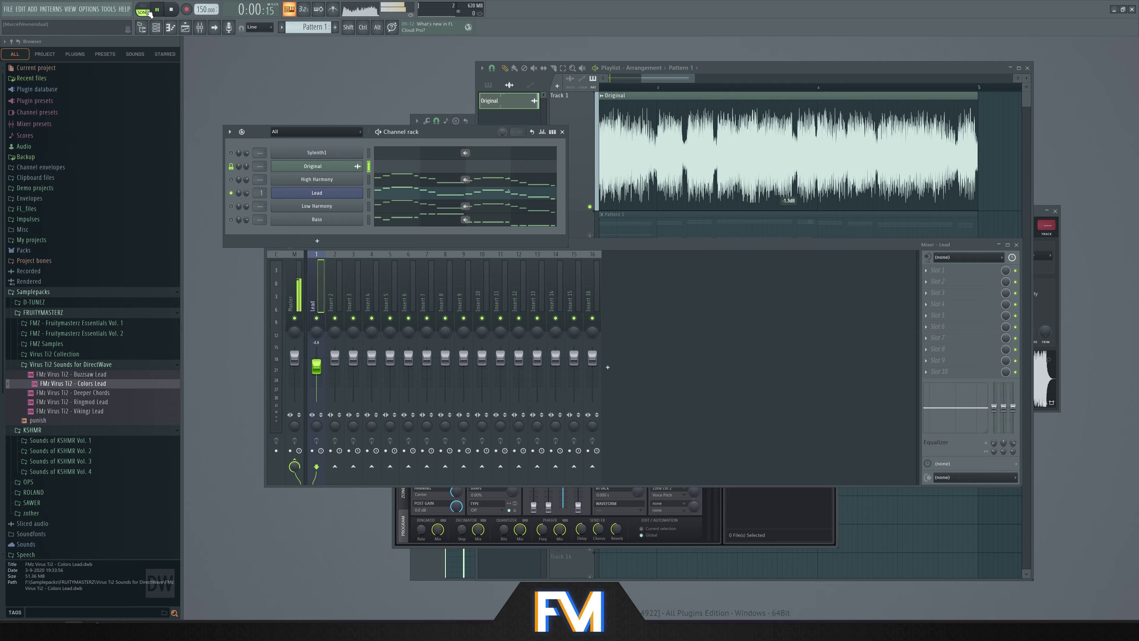
click(148, 12)
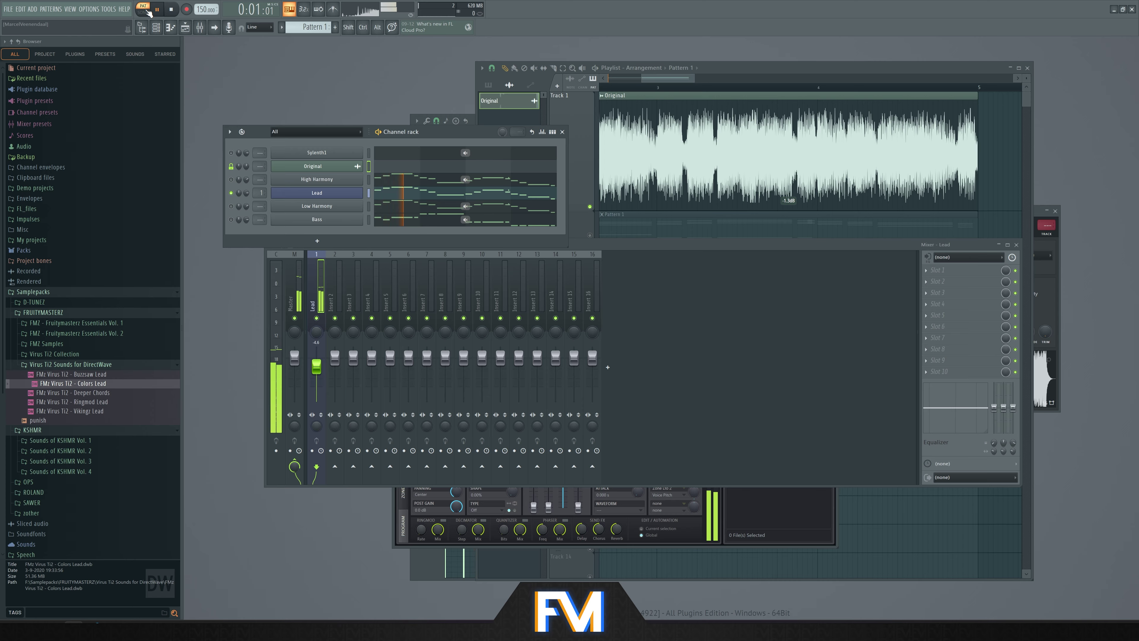
key(space)
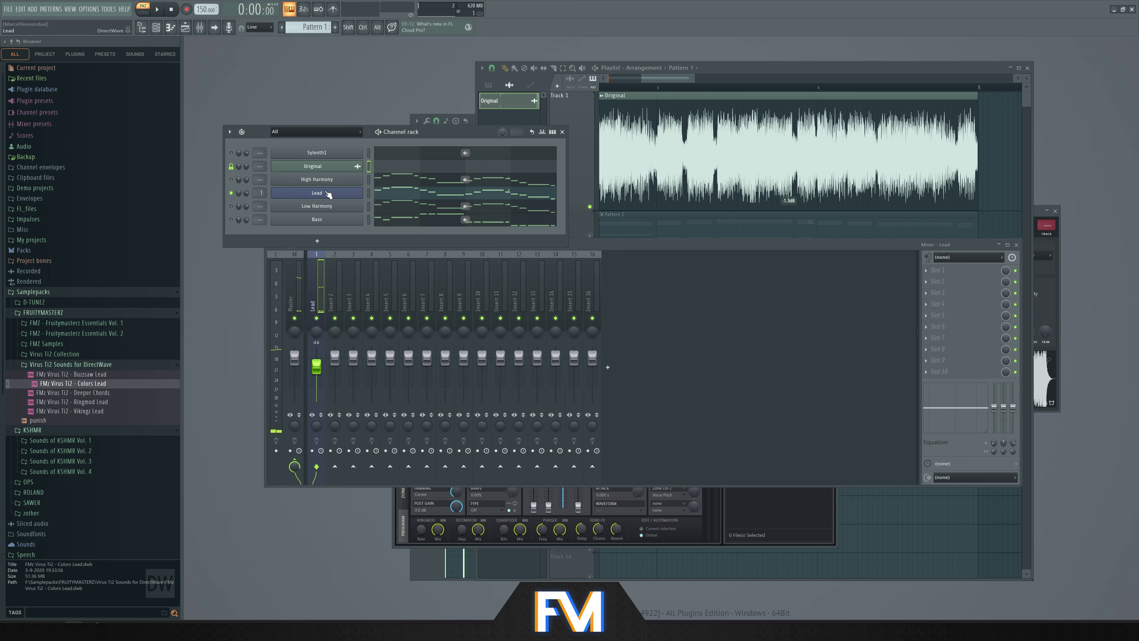
Raise the zone amp release of the Lead's DirectWave to about 0.049 s while auditioning the melody
click(317, 192)
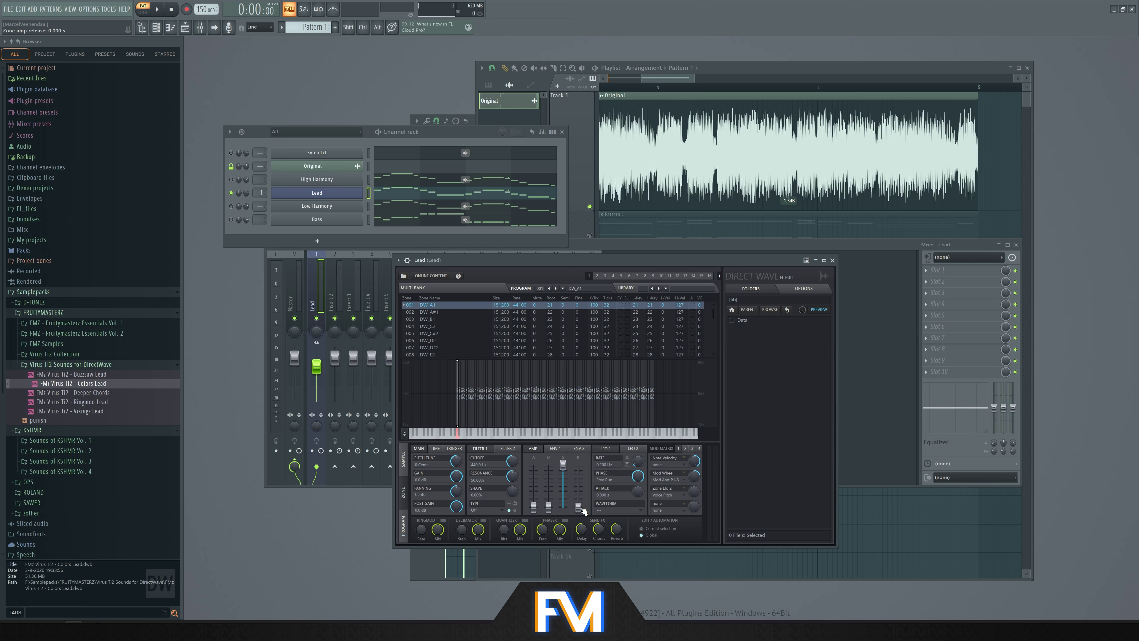
key(space)
drag(582, 510, 580, 498)
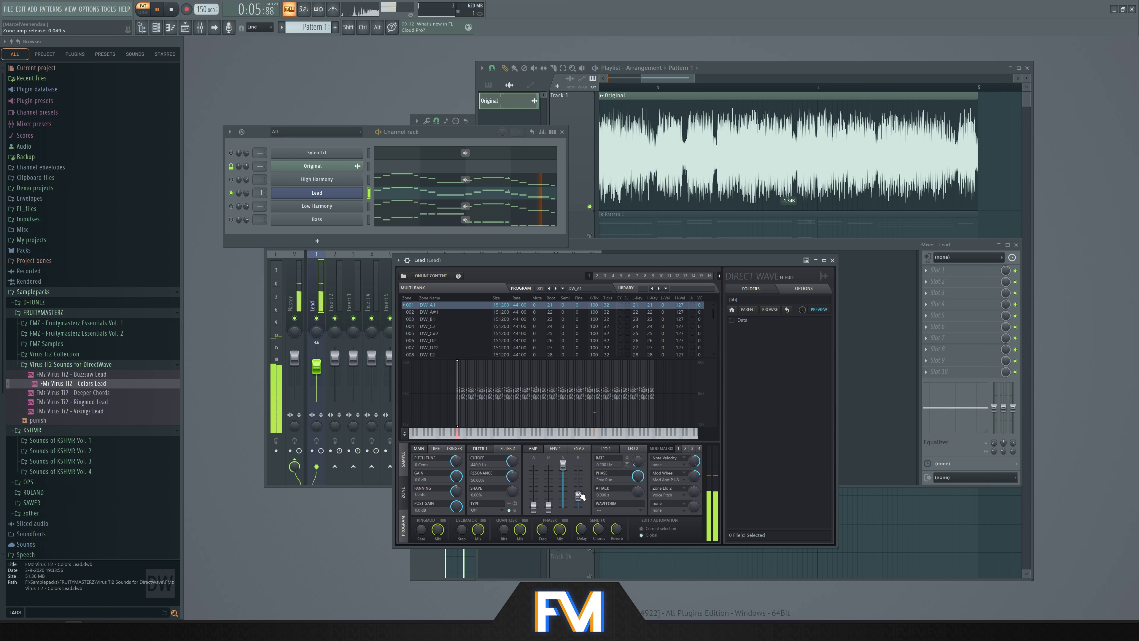
key(space)
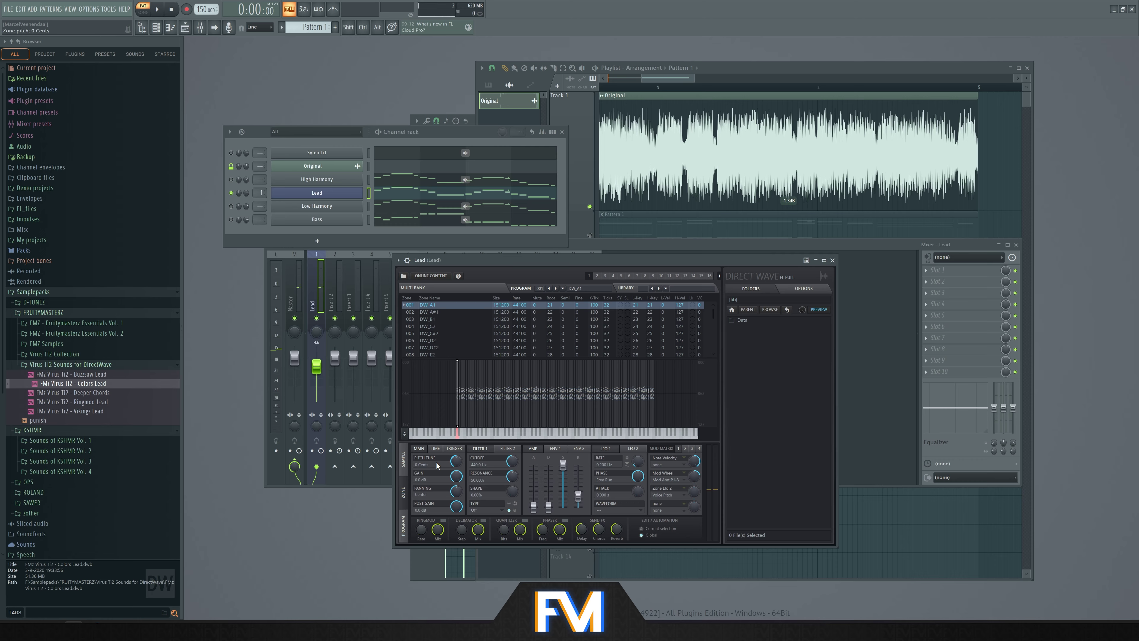
Set the play mode in DirectWave's program settings to Mono and check the Lead channel's polyphony settings
click(404, 523)
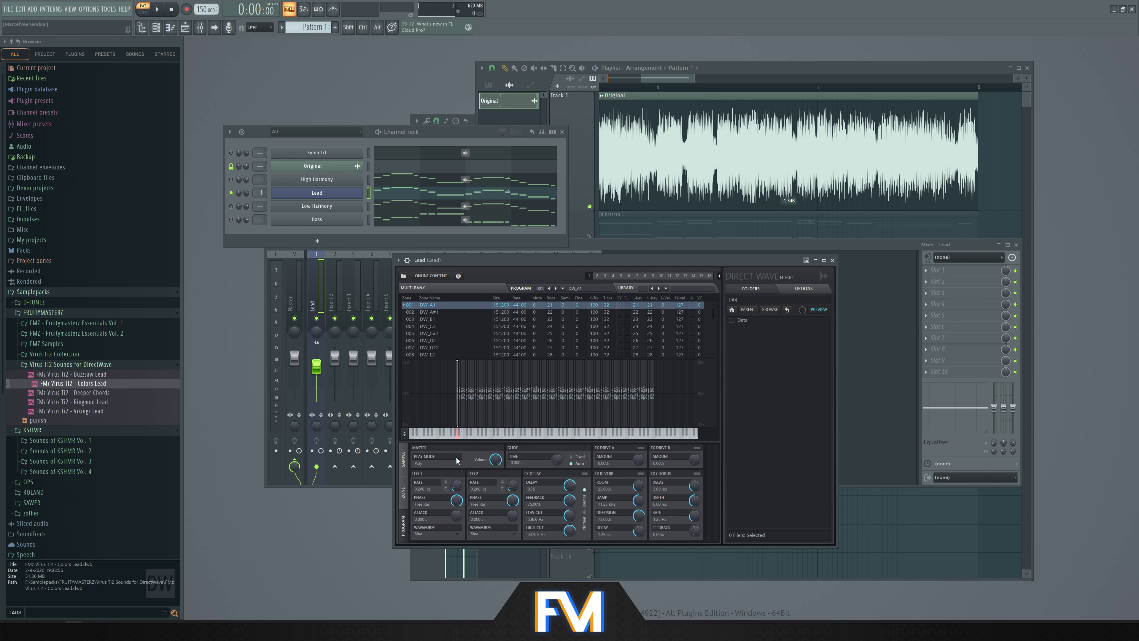
click(454, 465)
click(451, 464)
click(408, 260)
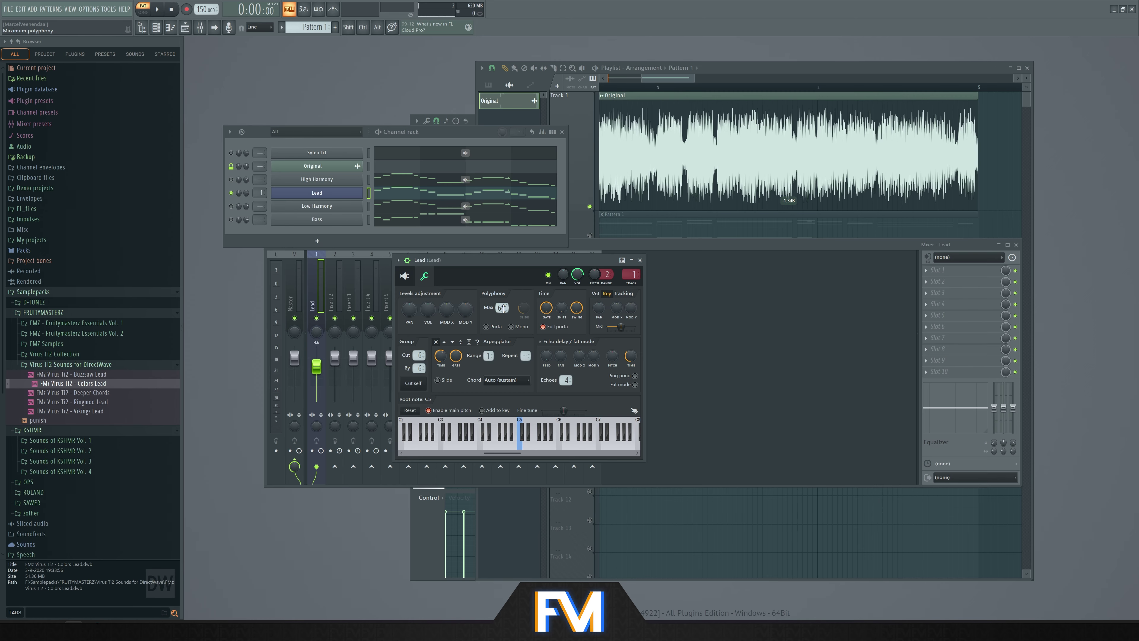
click(404, 276)
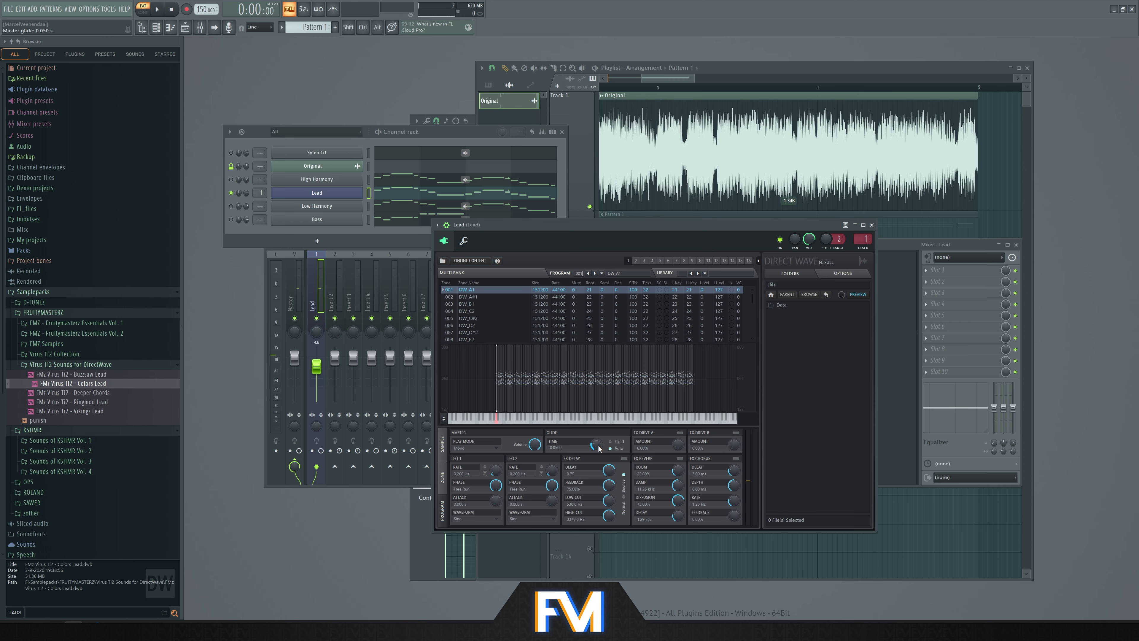
Set DirectWave's glide time to 0.100 s and try the Fixed and Auto glide modes
scroll(597, 444, up, 3)
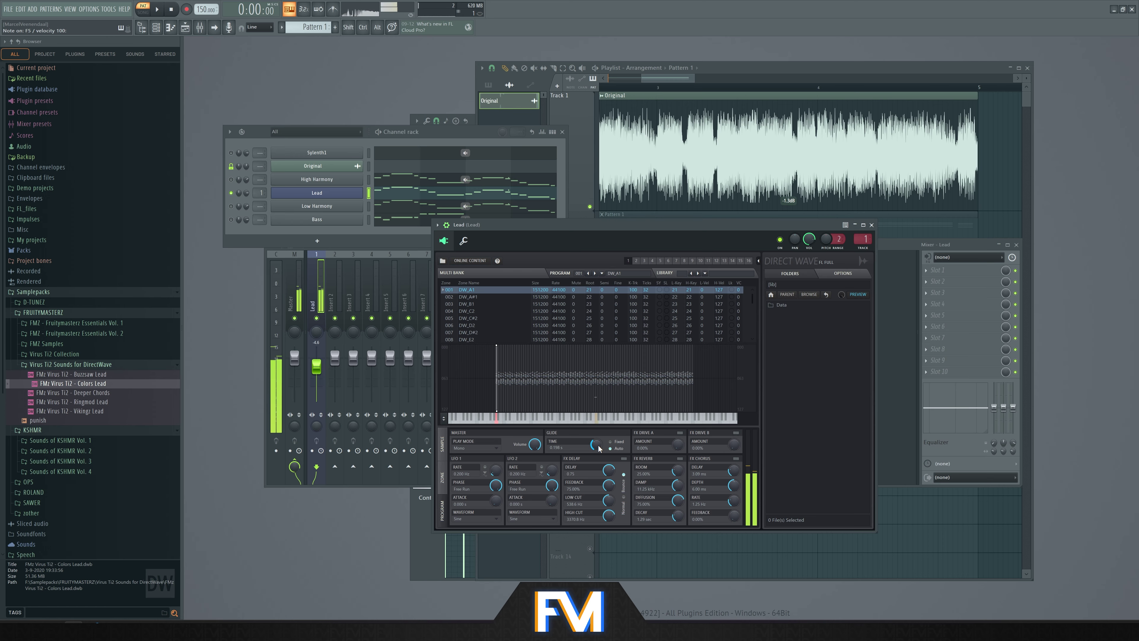
click(618, 447)
click(615, 449)
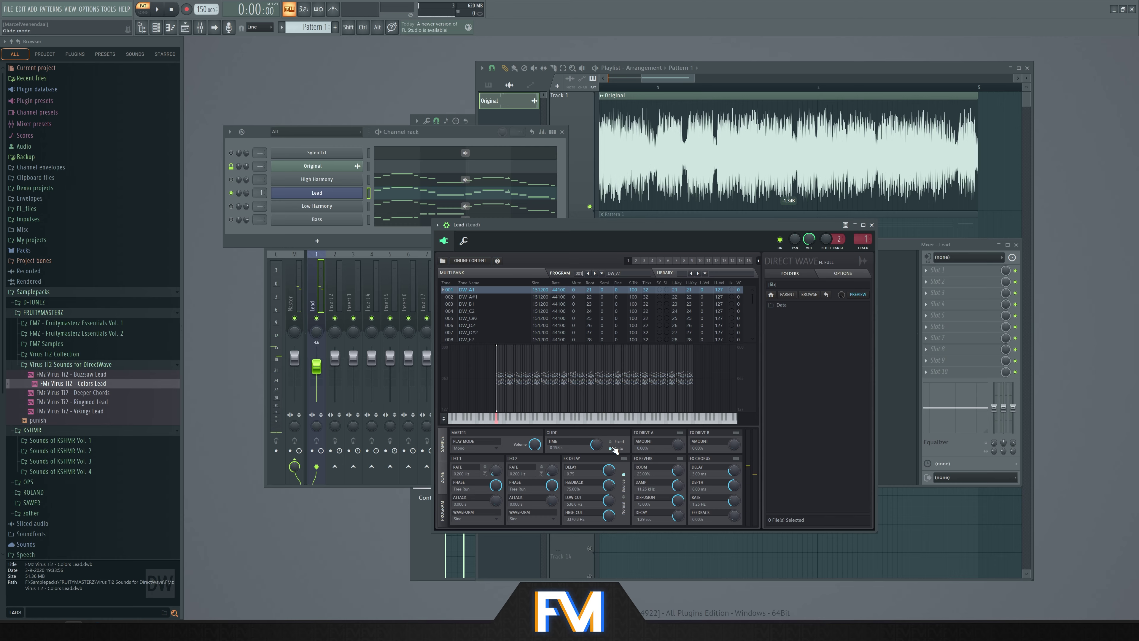
Set DirectWave's play mode to Legato and compare the Fixed and Auto glide modes
click(483, 443)
click(469, 470)
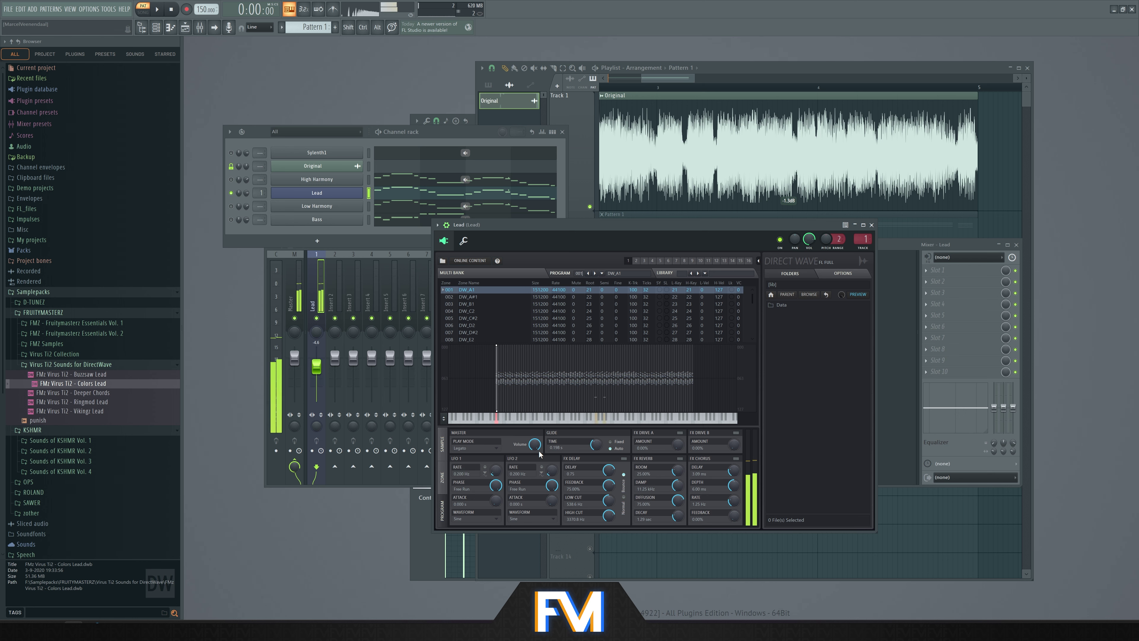
click(610, 442)
click(612, 448)
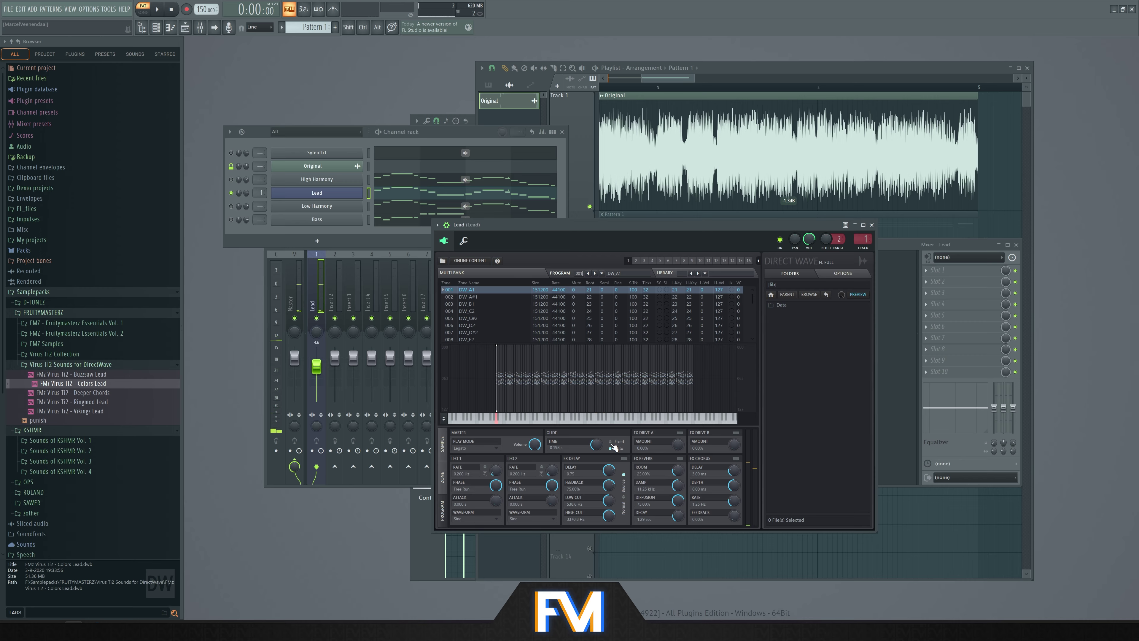
Adjust DirectWave's glide time to 0.070 s with the Fixed glide mode while listening to the Lead
key(space)
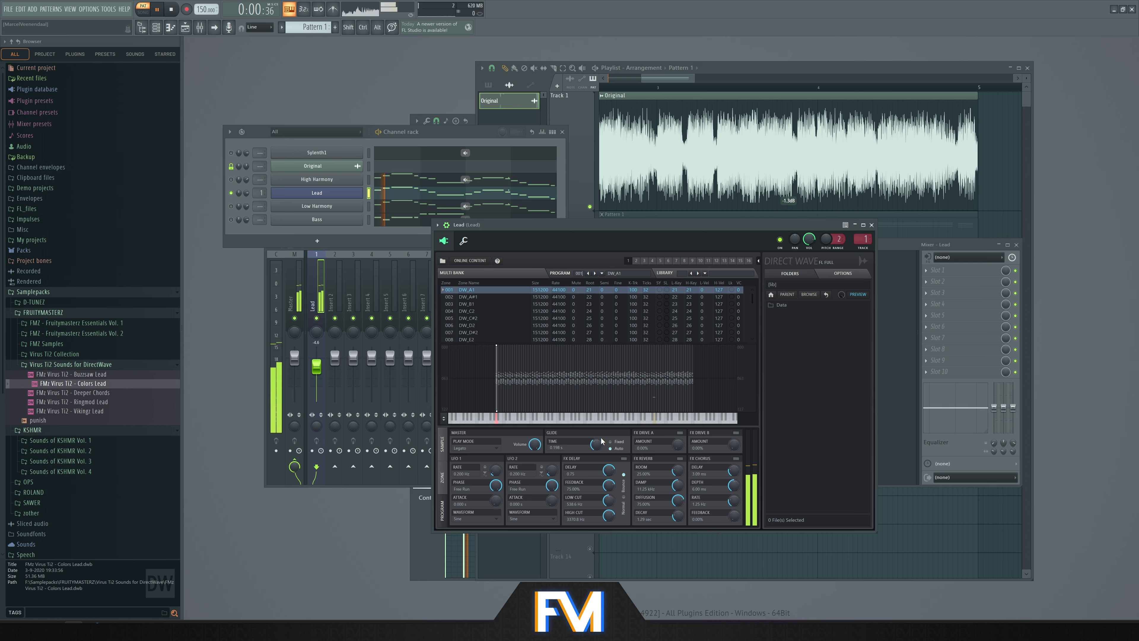
scroll(600, 447, down, 3)
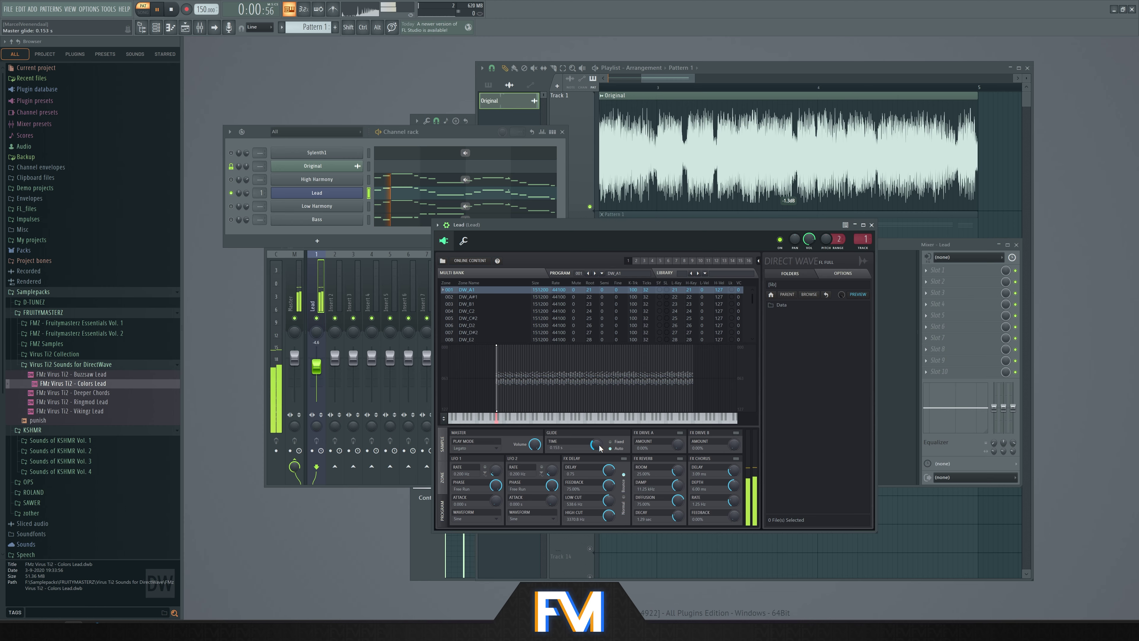
key(space)
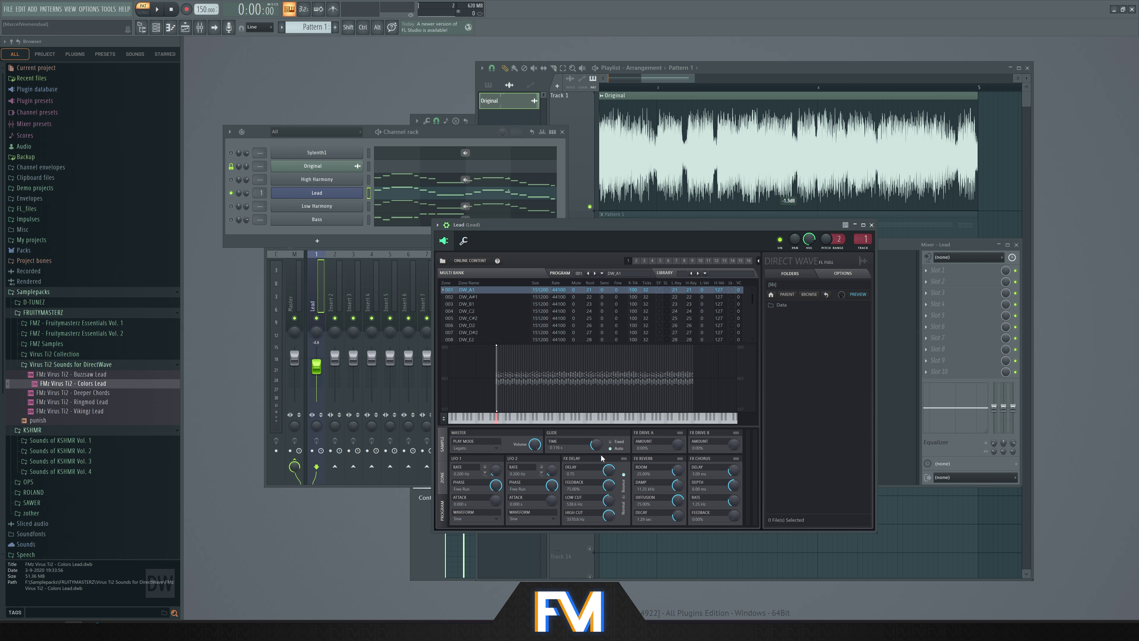
key(space)
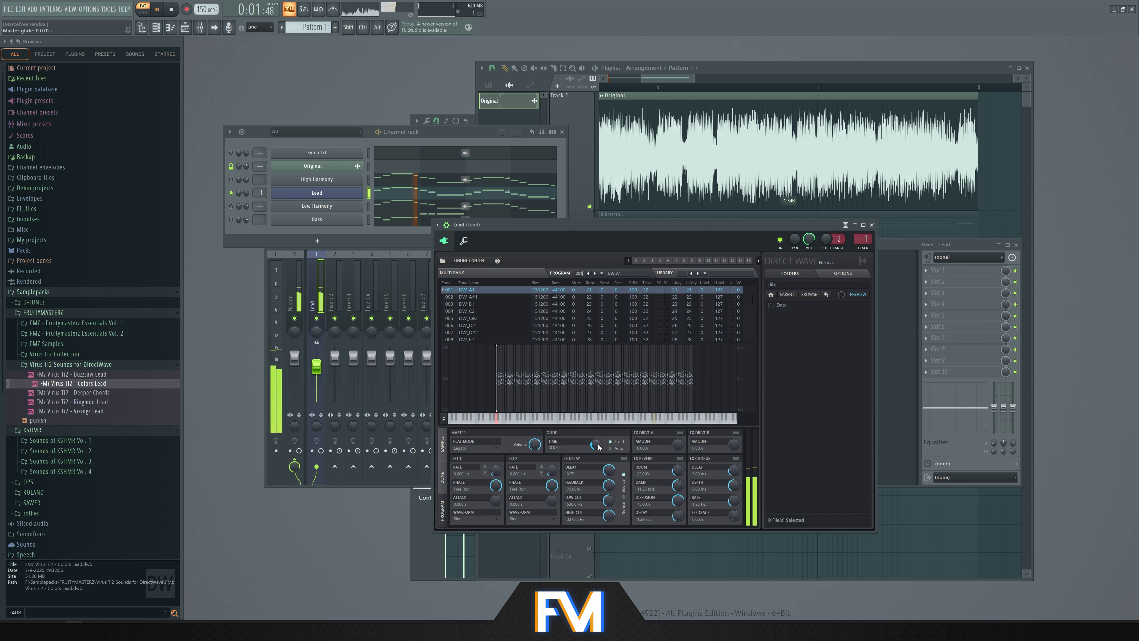
key(space)
Raise DirectWave's zone amp attack to 0.004 s while playing the Lead pattern
click(447, 452)
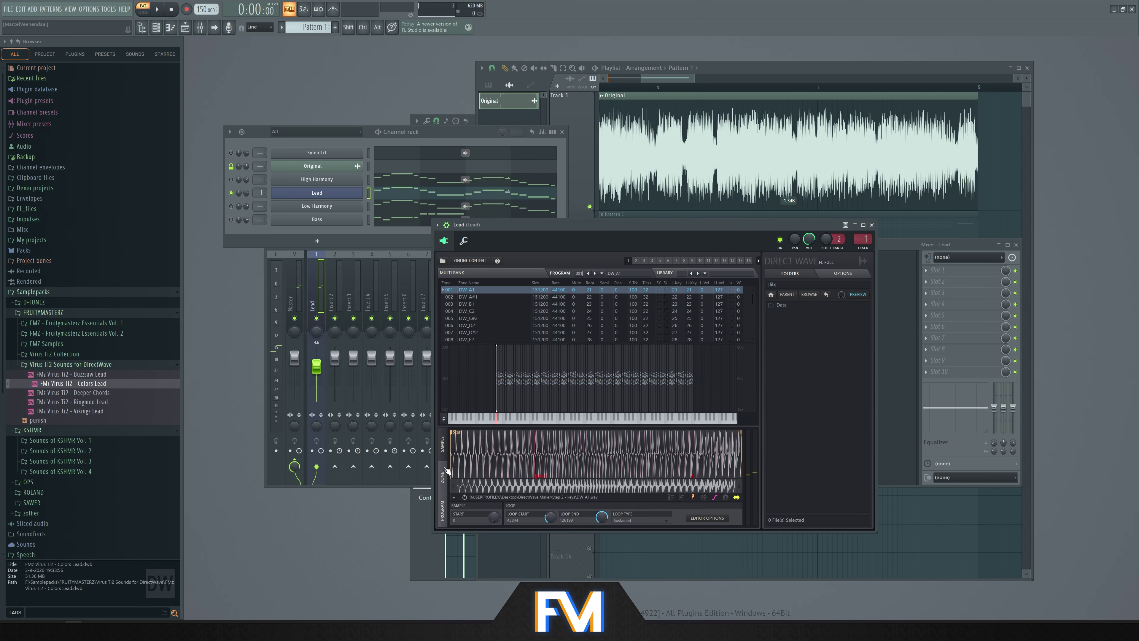
click(444, 474)
key(space)
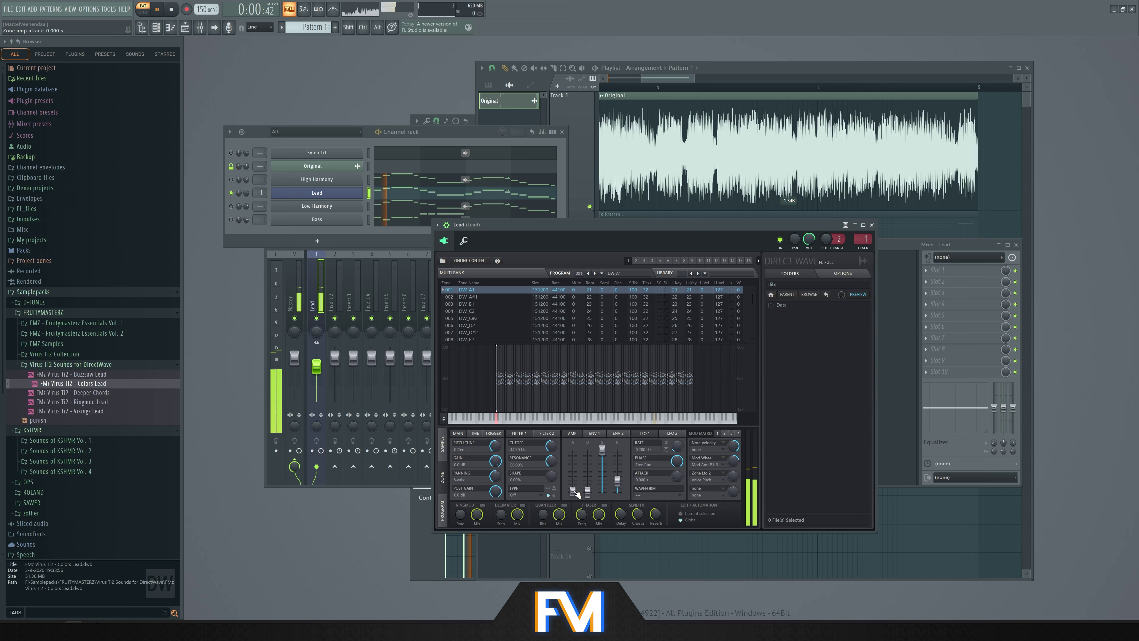
scroll(577, 494, up, 1)
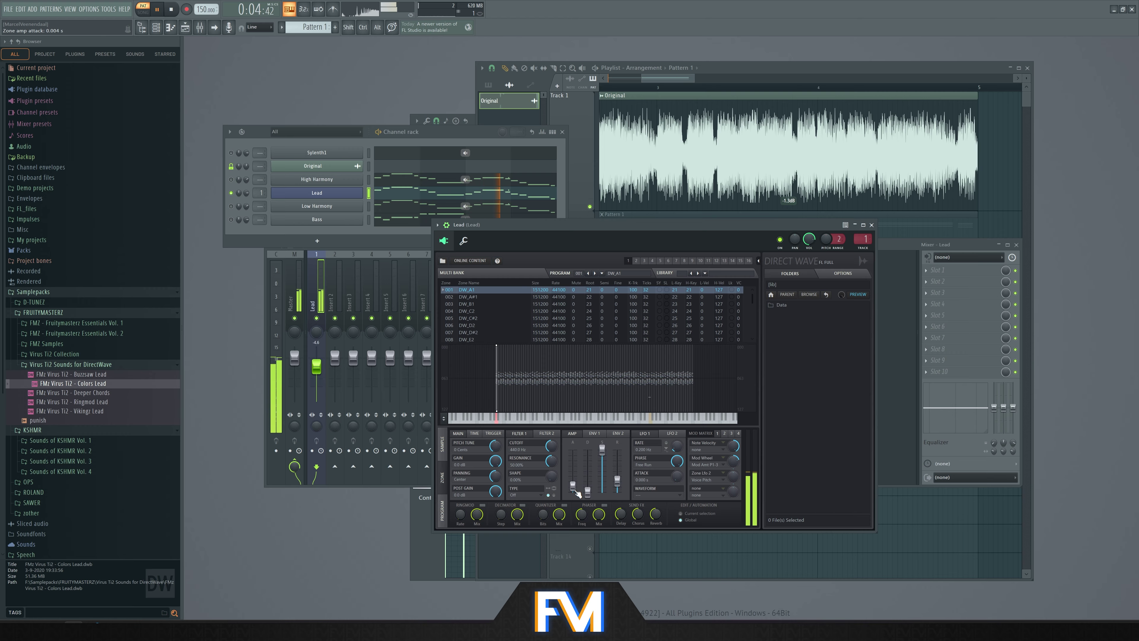
key(space)
Load the Pro-Q 3 equalizer into the first effect slot of the Lead mixer track
click(910, 248)
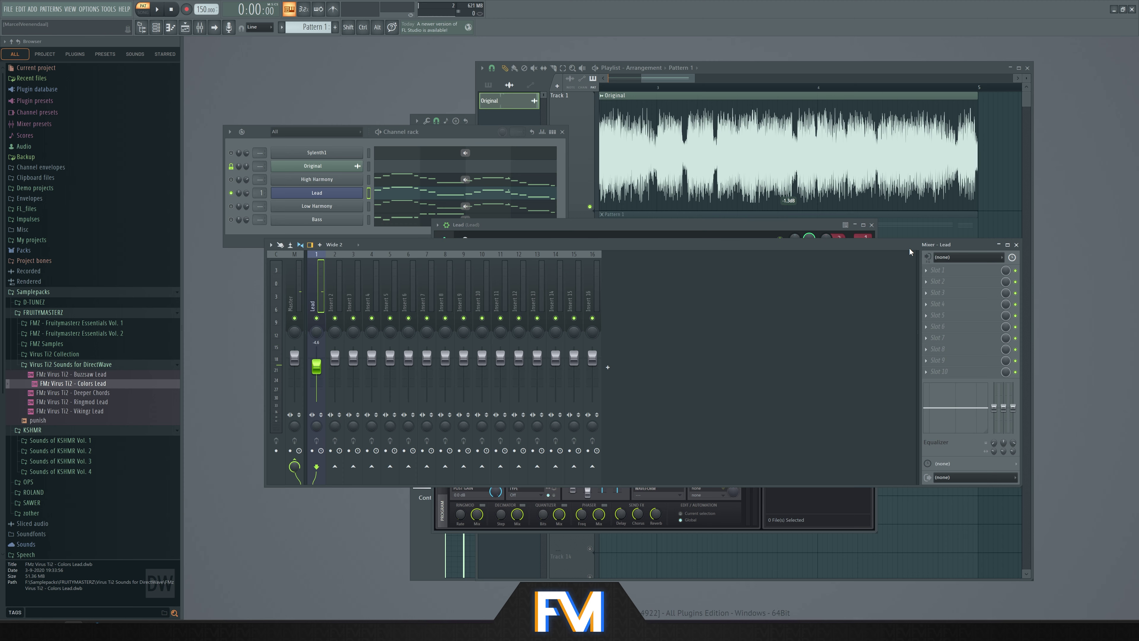
click(936, 274)
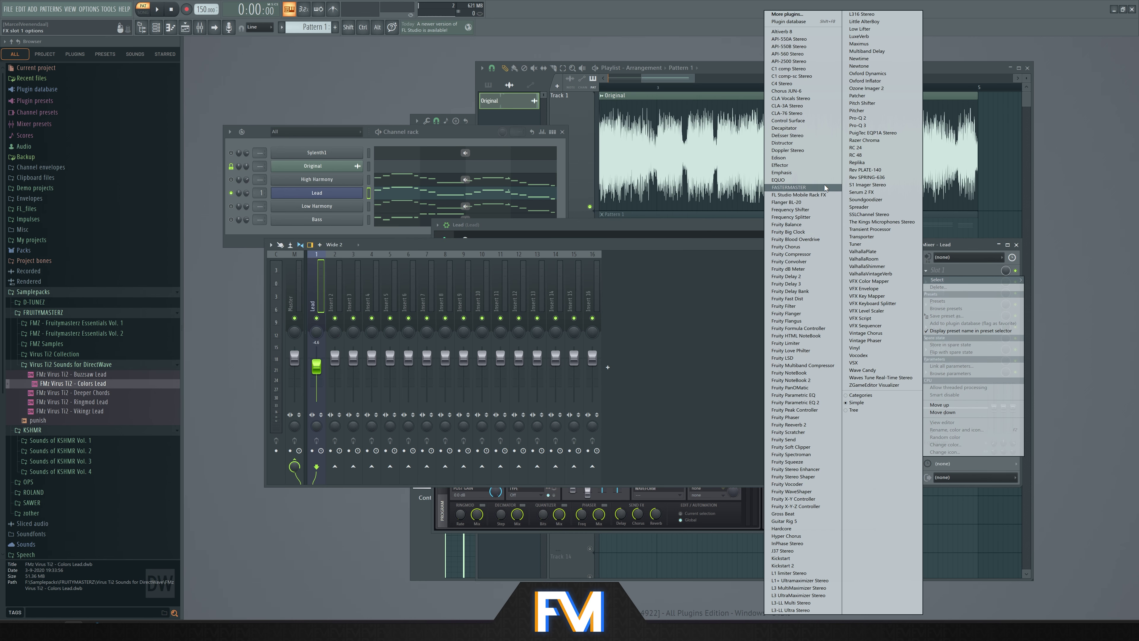
click(866, 126)
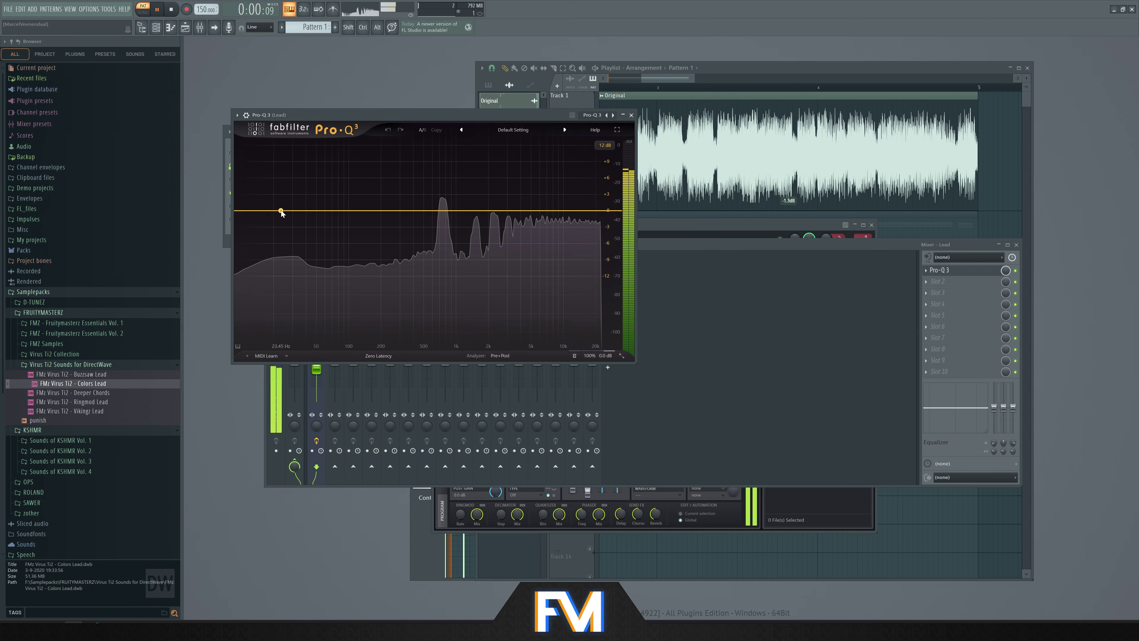
Add a low-cut band at about 310 Hz in Pro-Q 3 with a 24 dB/oct slope
drag(247, 208, 401, 210)
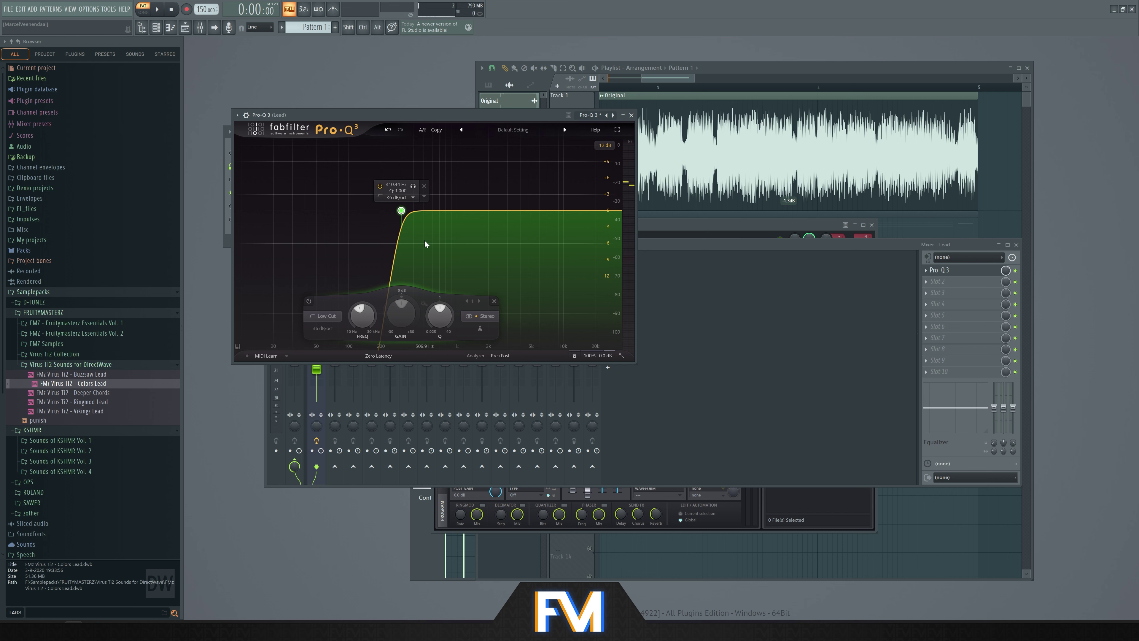
key(space)
scroll(401, 211, down, 2)
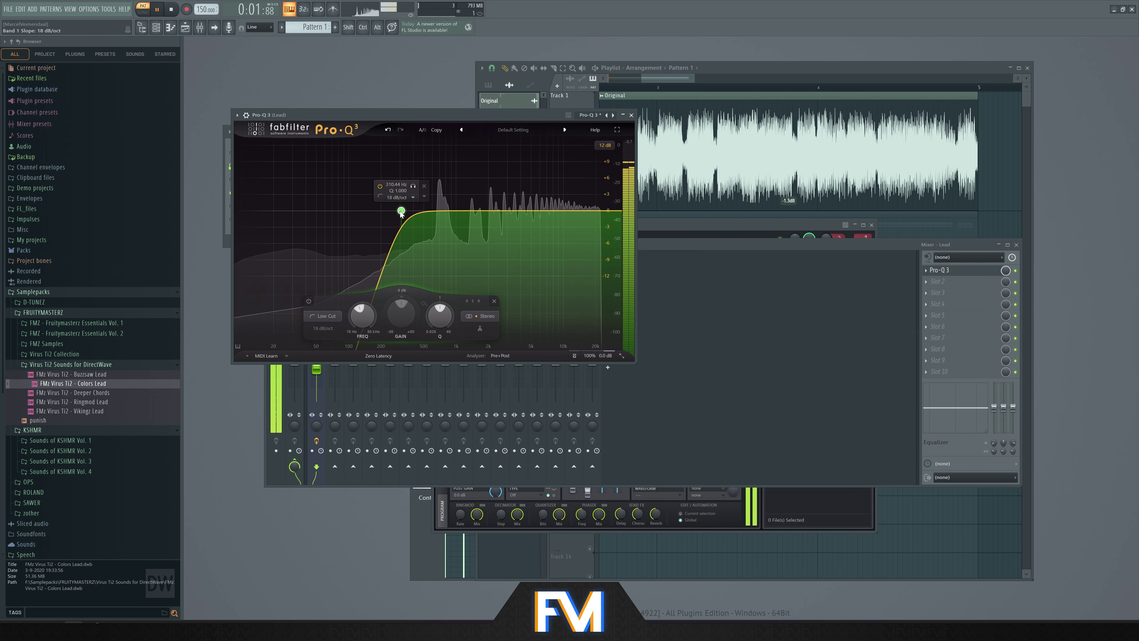
key(space)
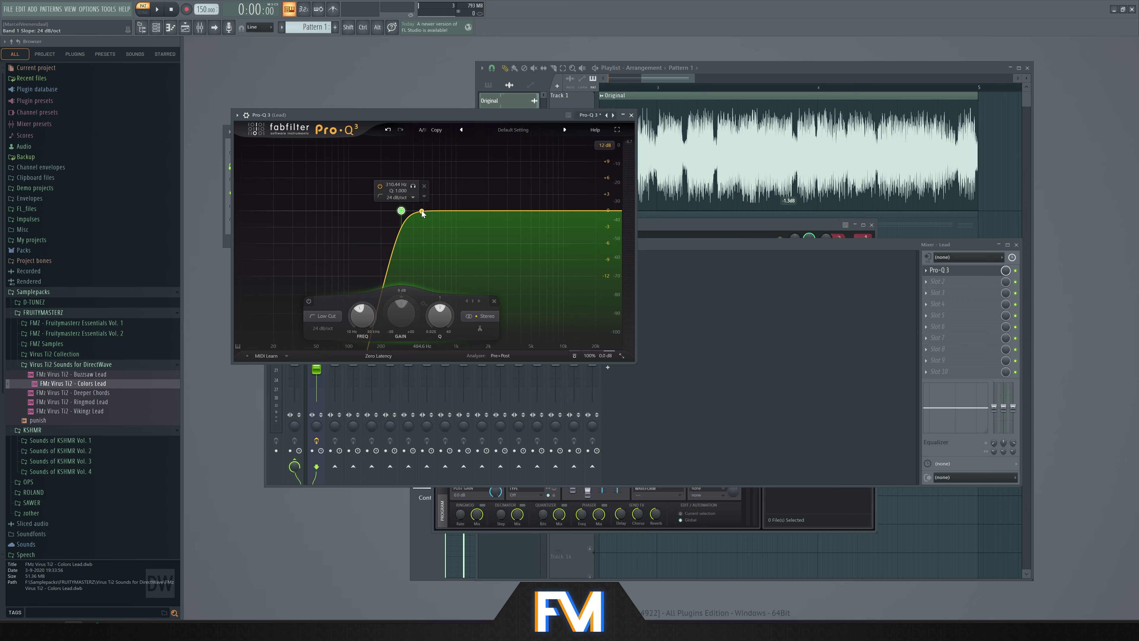
Lower the frequency of the low-cut band to about 253 Hz while auditioning the Lead
click(414, 188)
key(space)
drag(416, 193, 404, 195)
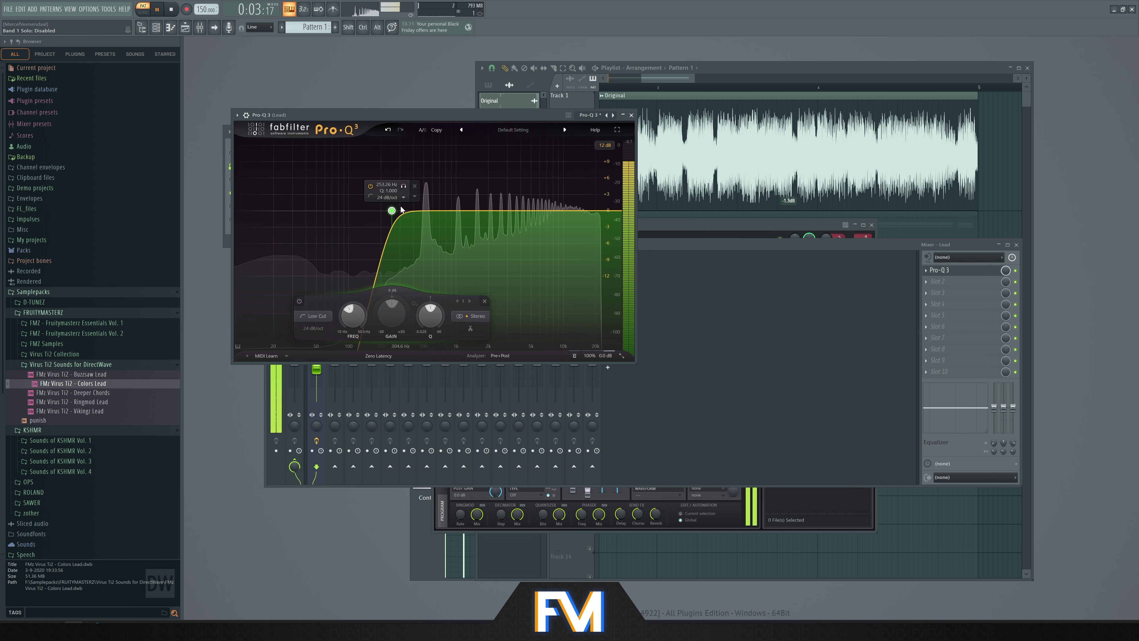
key(space)
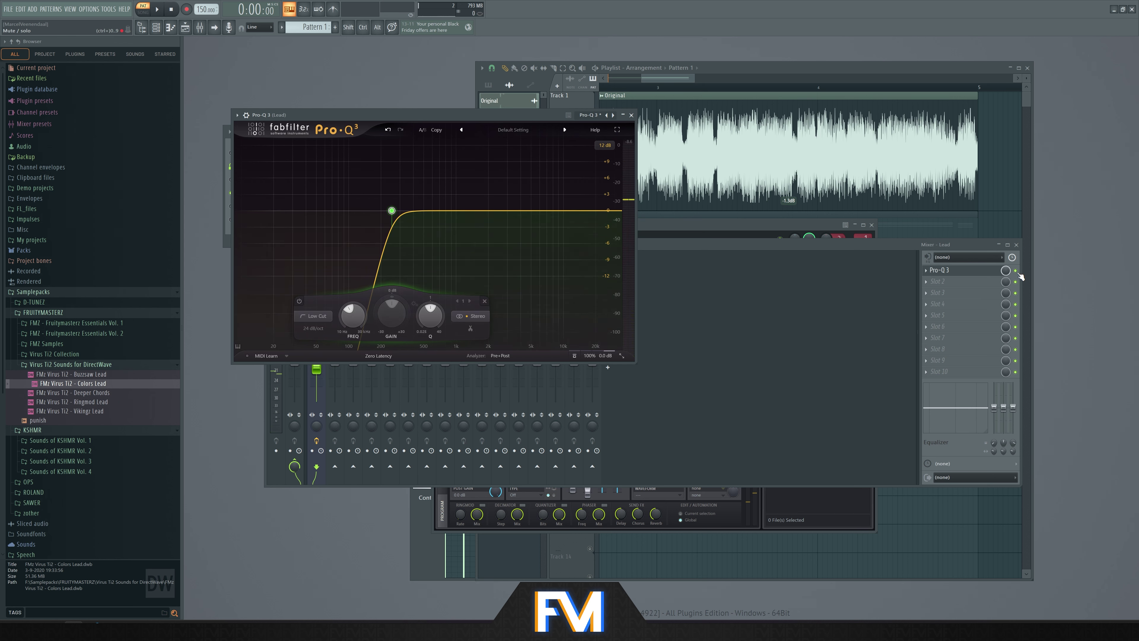
Compare the Lead with Pro-Q 3 bypassed and active, and raise the low-cut band's frequency slightly
click(1017, 270)
key(space)
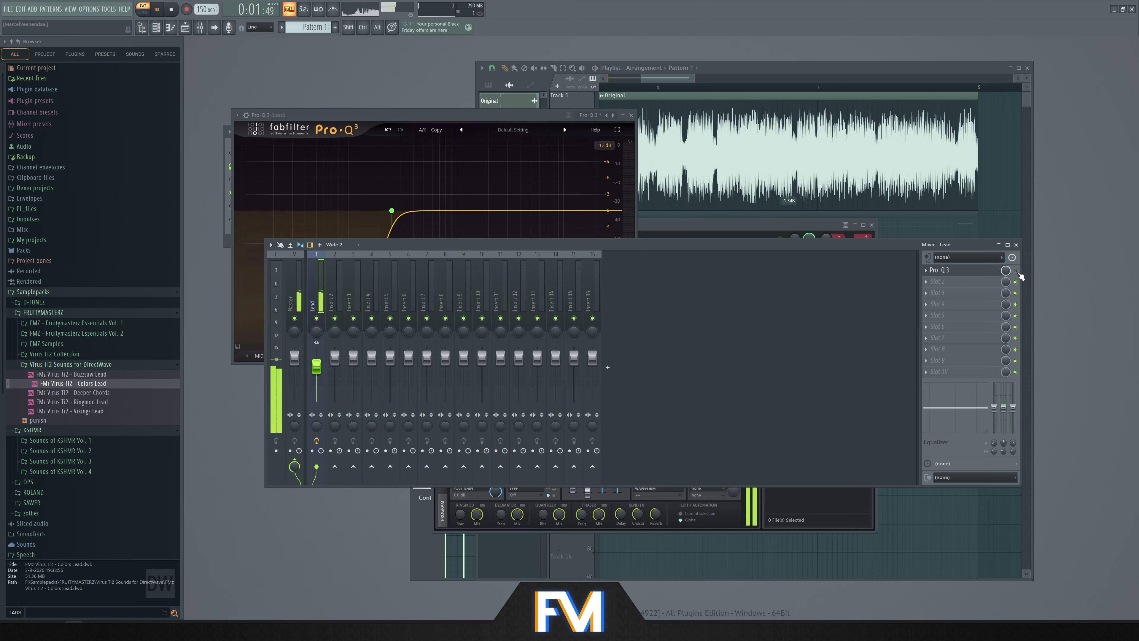
click(1016, 271)
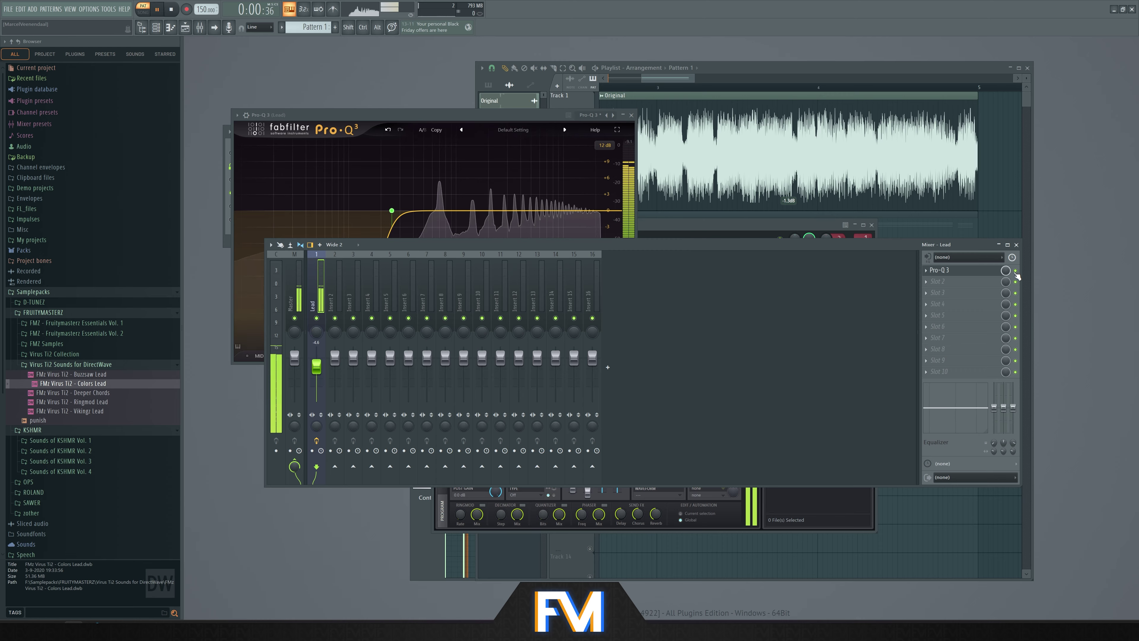
drag(392, 210, 407, 210)
key(space)
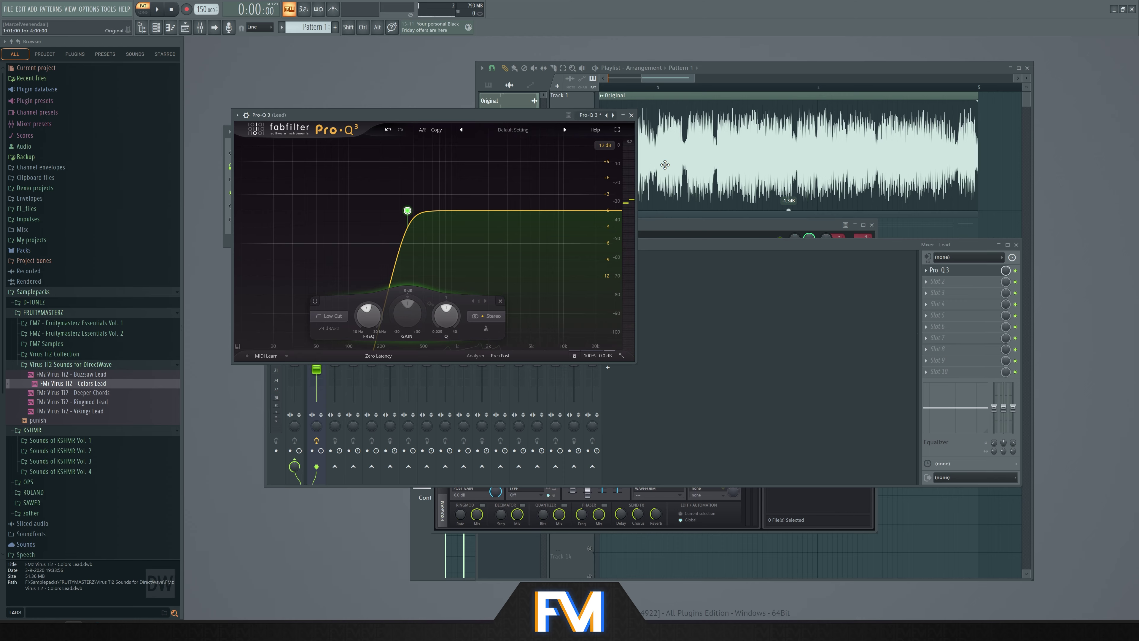
Raise the zone amp release of the Lead's DirectWave to about 0.069 s while playing the pattern
key(F6)
click(330, 192)
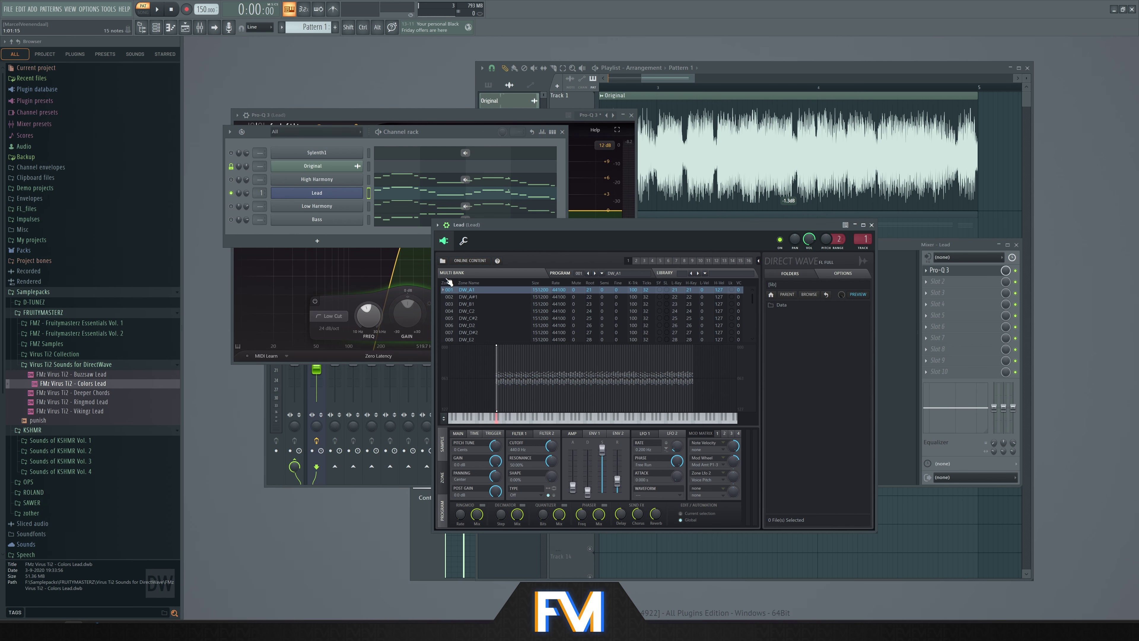
key(space)
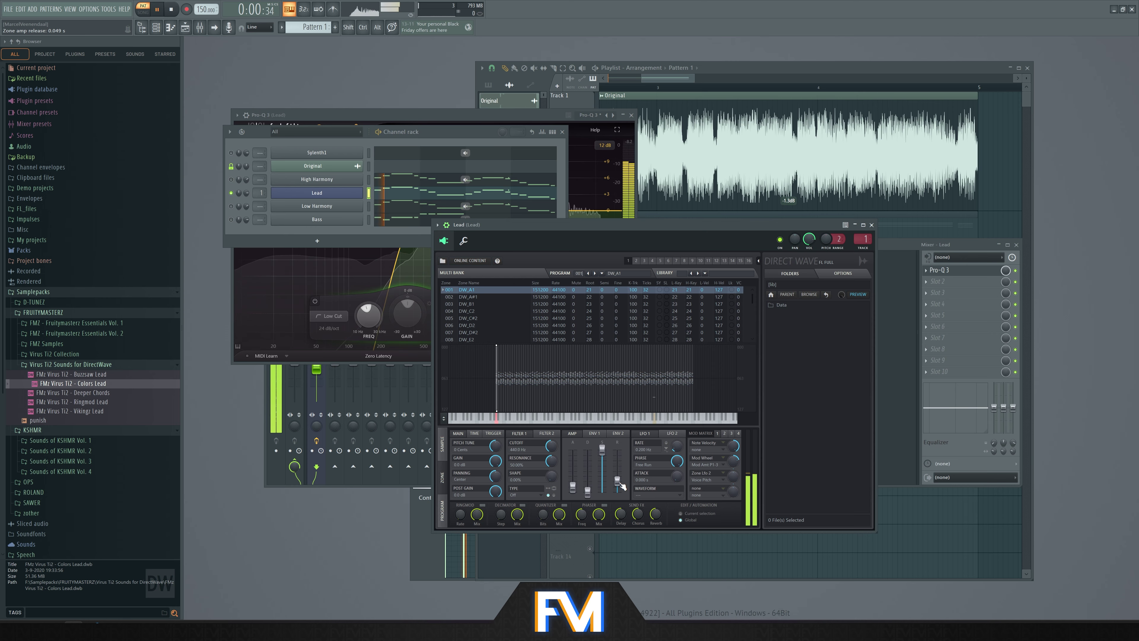
scroll(625, 489, up, 1)
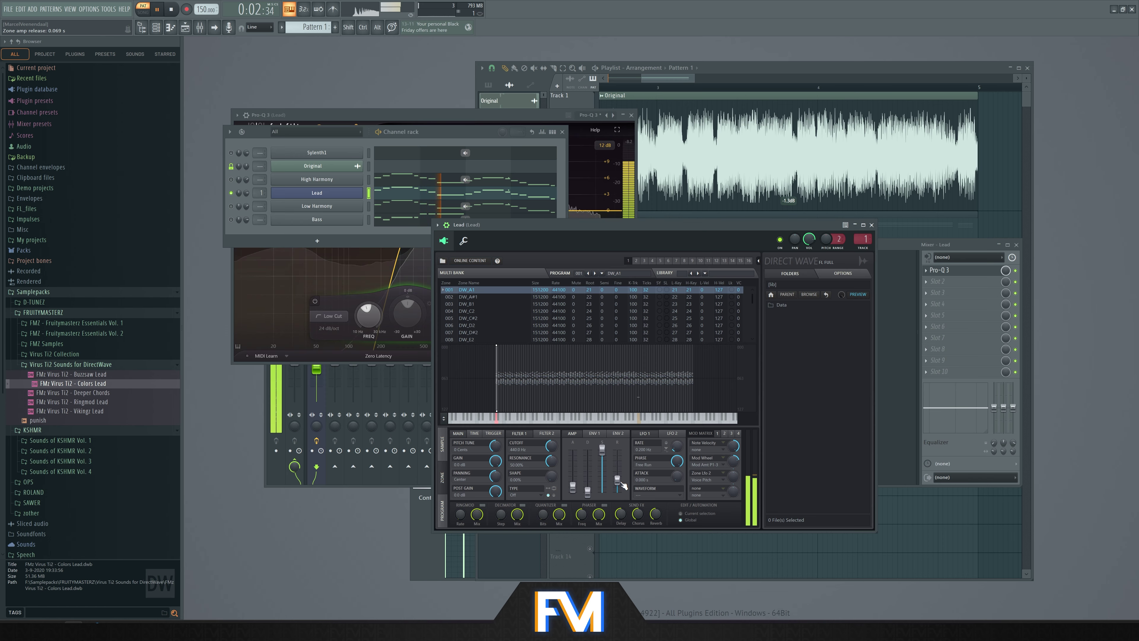
key(space)
Open the High Harmony channel's Sylenth1 and move its window clear of the channel rack
key(F6)
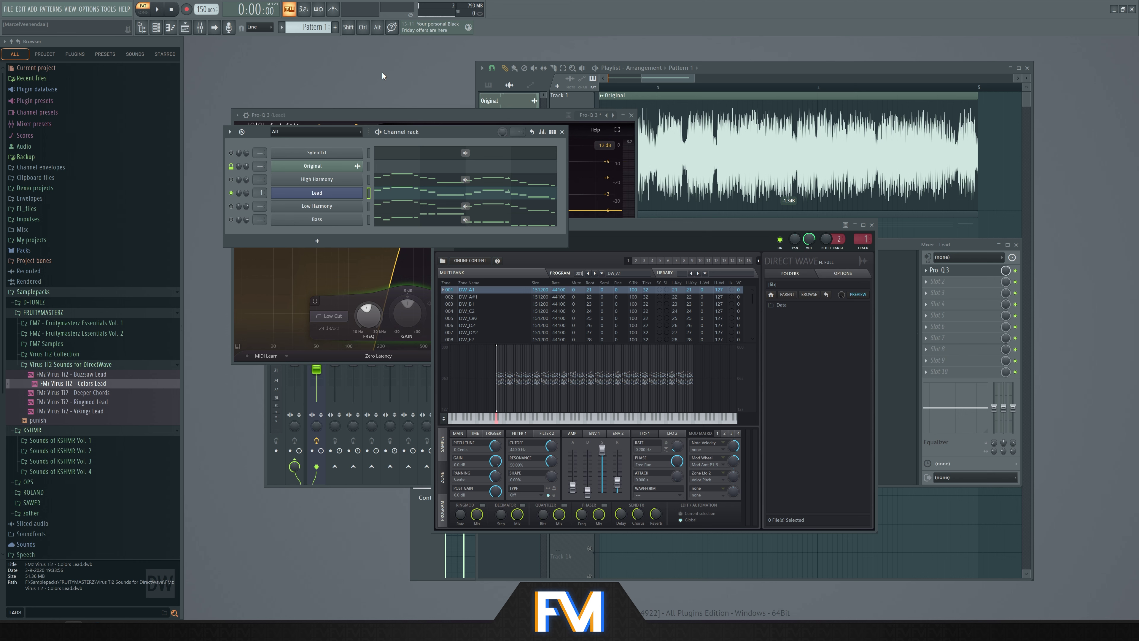
click(317, 241)
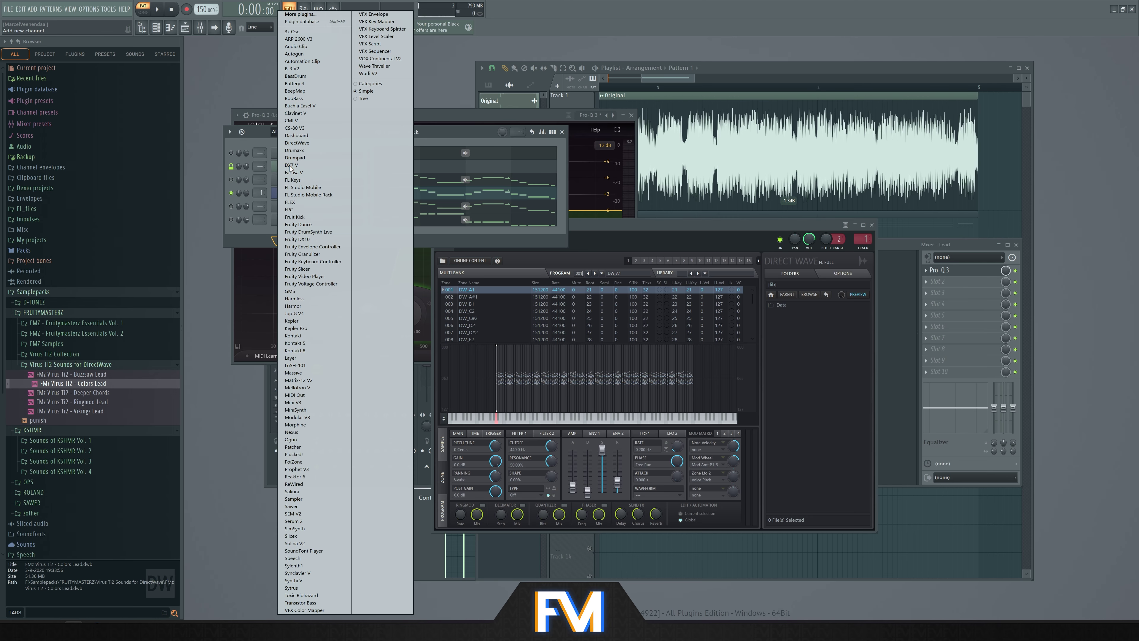
click(294, 566)
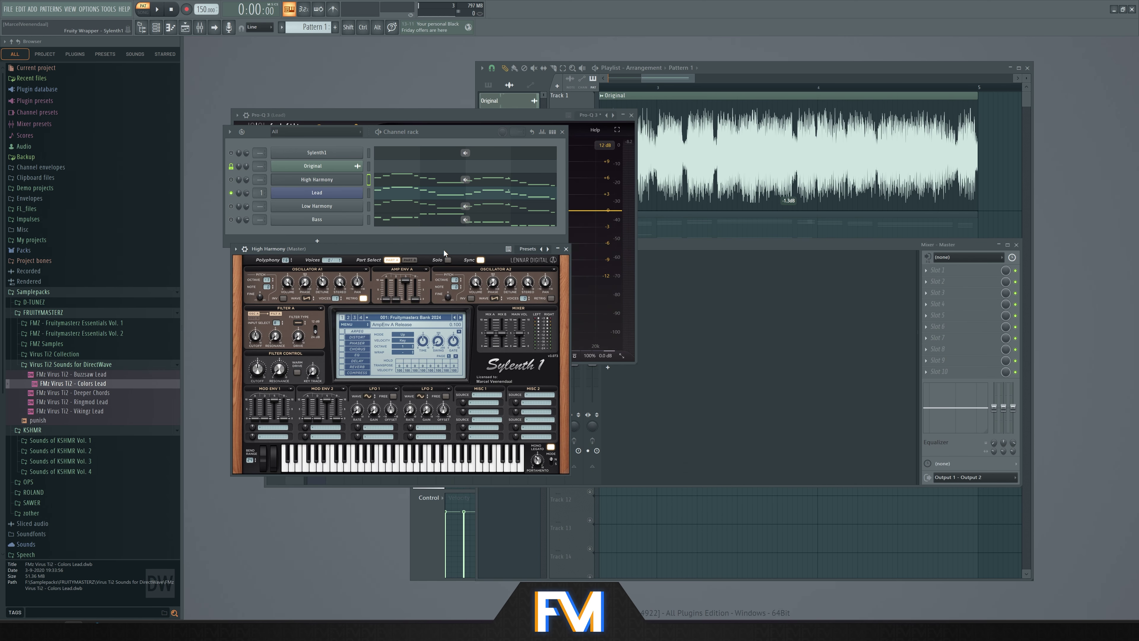
drag(443, 250, 622, 265)
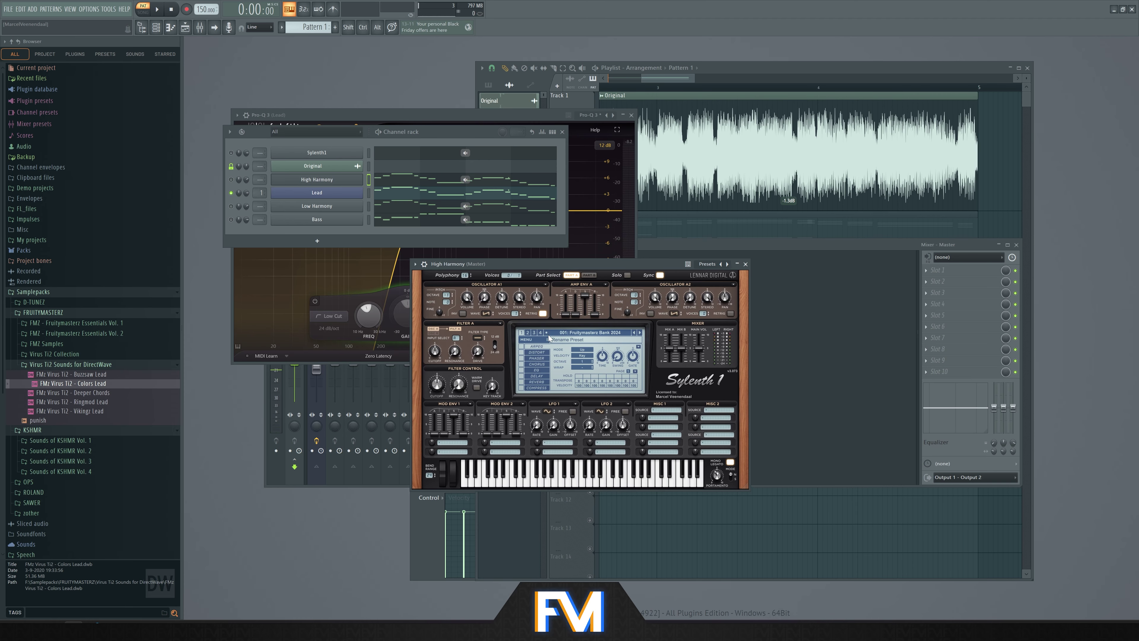
Enable distortion in High Harmony's Sylenth1 with the Clip type and raise its amount to 10 while playing test notes
click(521, 352)
click(537, 352)
click(596, 353)
click(600, 372)
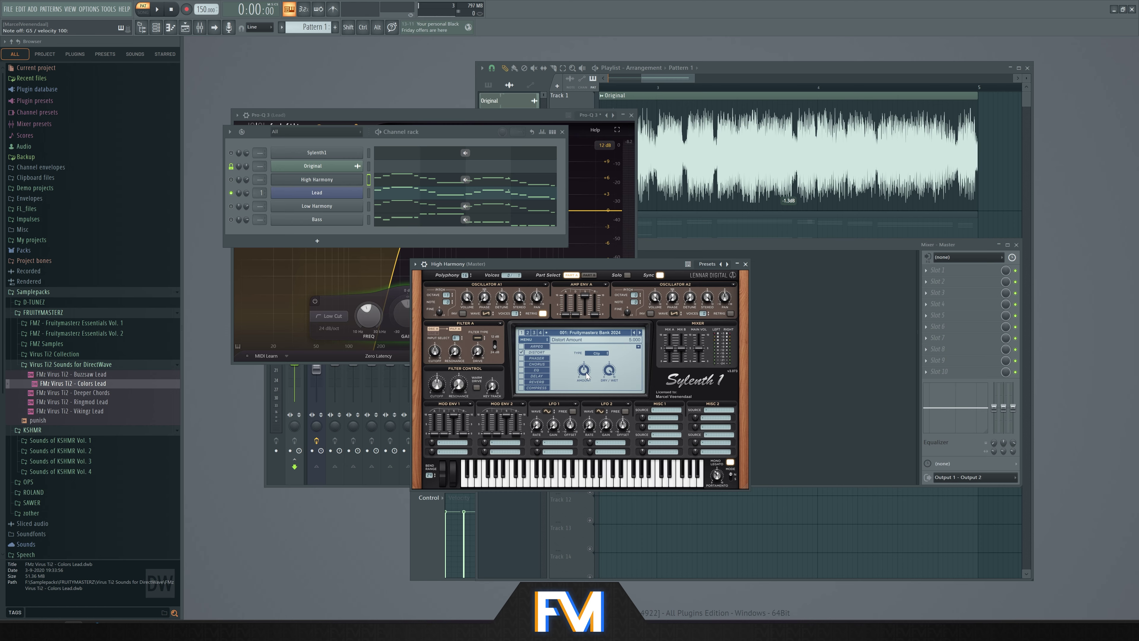
key(b)
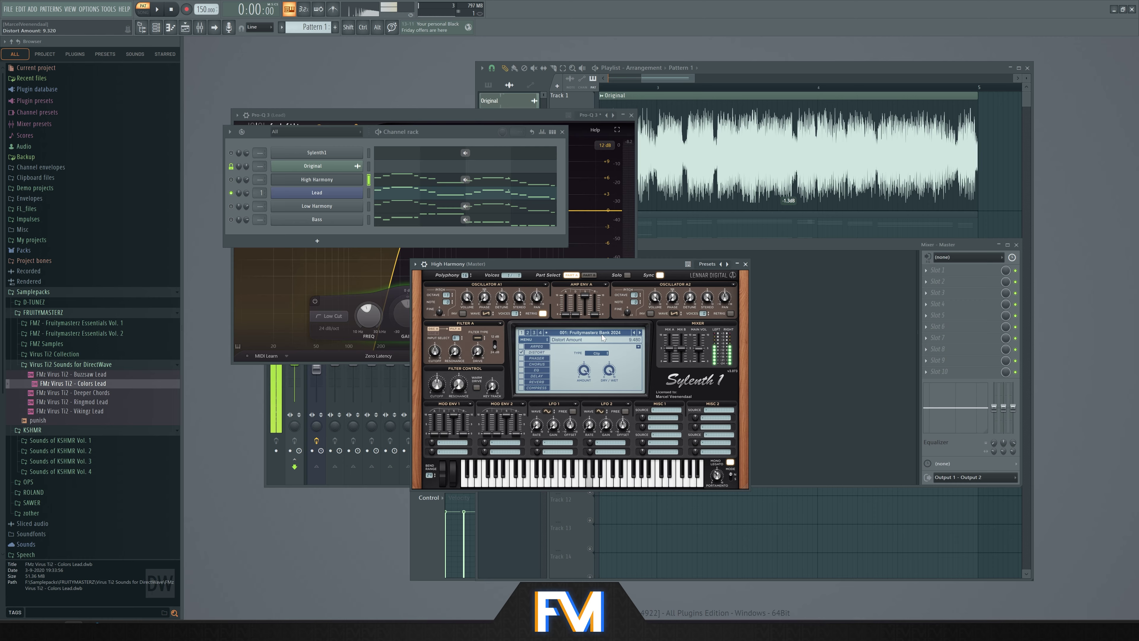
drag(603, 337, 621, 305)
key(comma)
key(m)
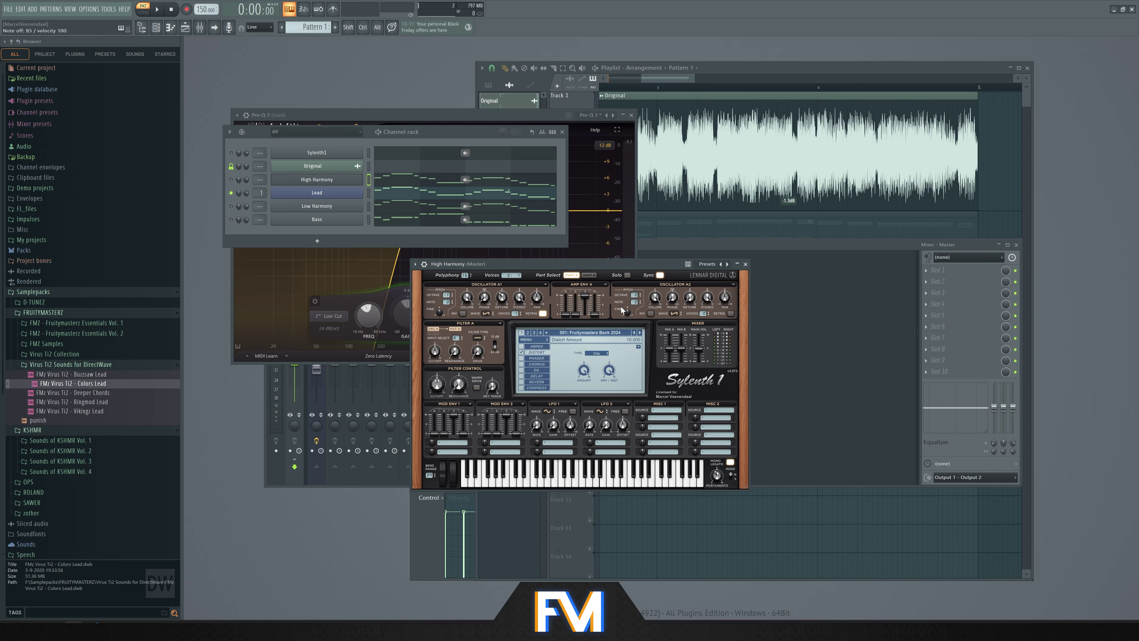
Set Sylenth1's oscillator A1 octave to +1, compare the sound without and with distortion, and close the synth
click(448, 296)
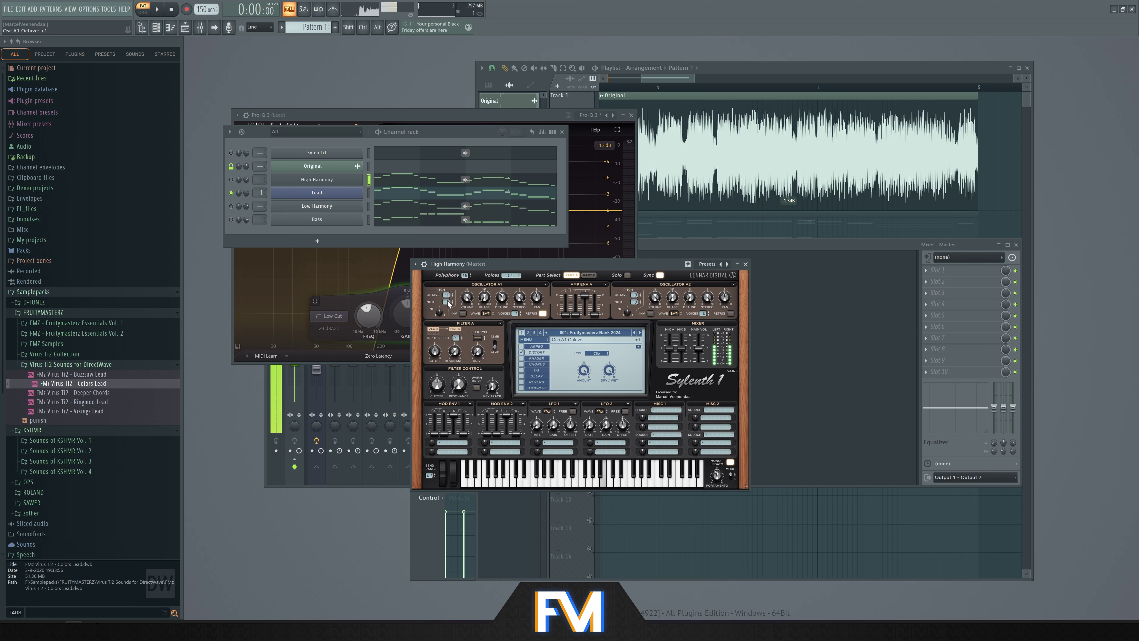
click(522, 352)
key(b)
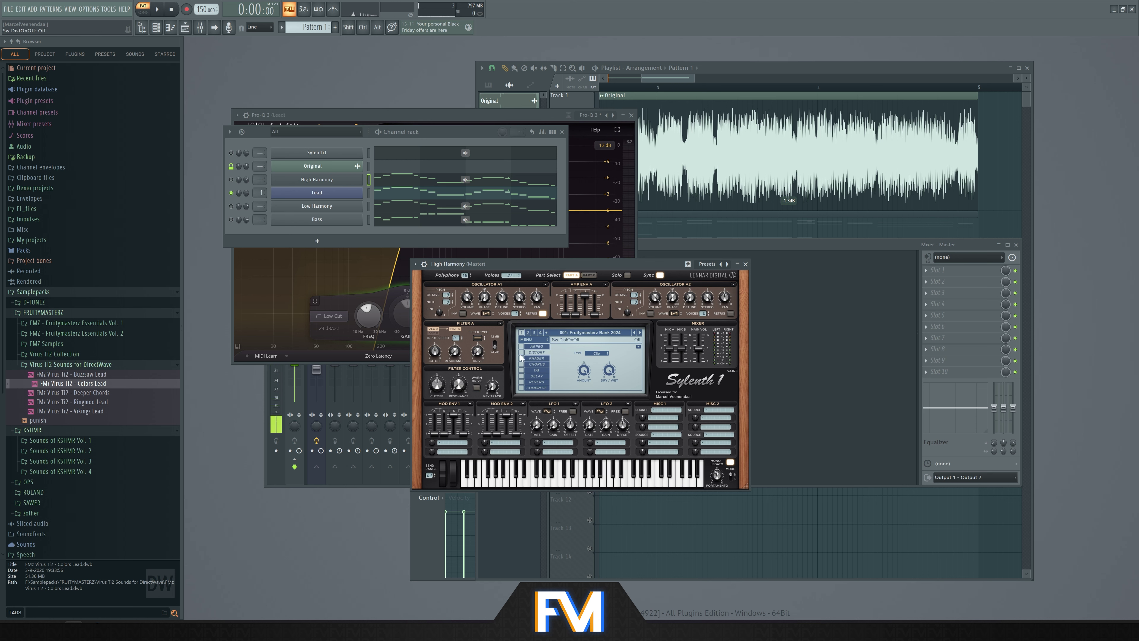
click(522, 353)
click(746, 264)
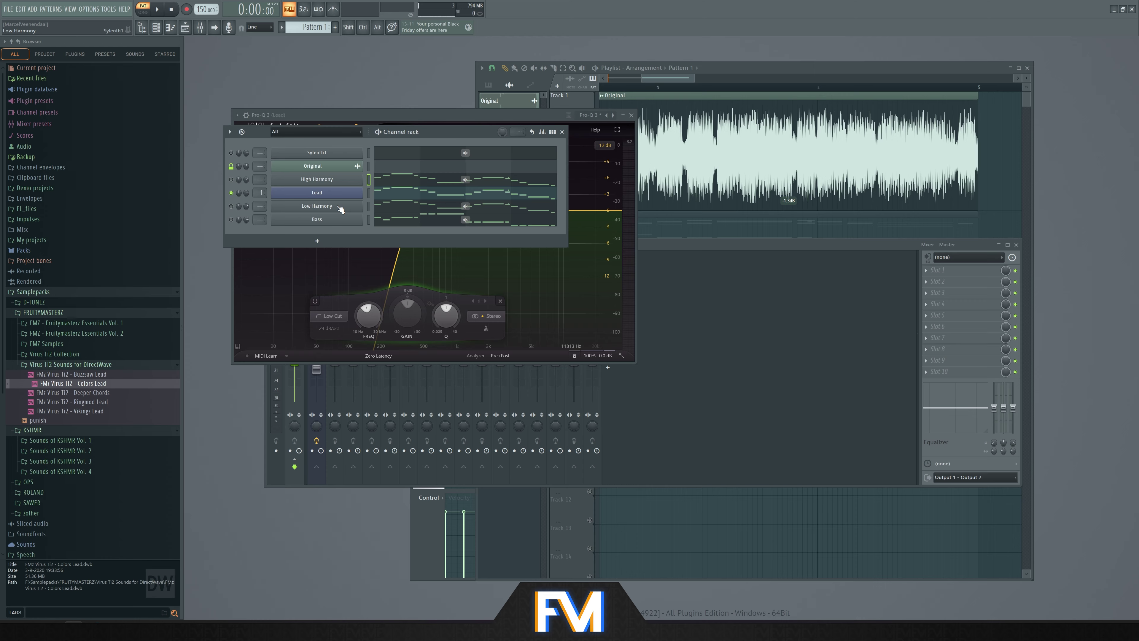
Audition the pattern, add a new DirectWave channel, and place it directly below the Lead channel
key(space)
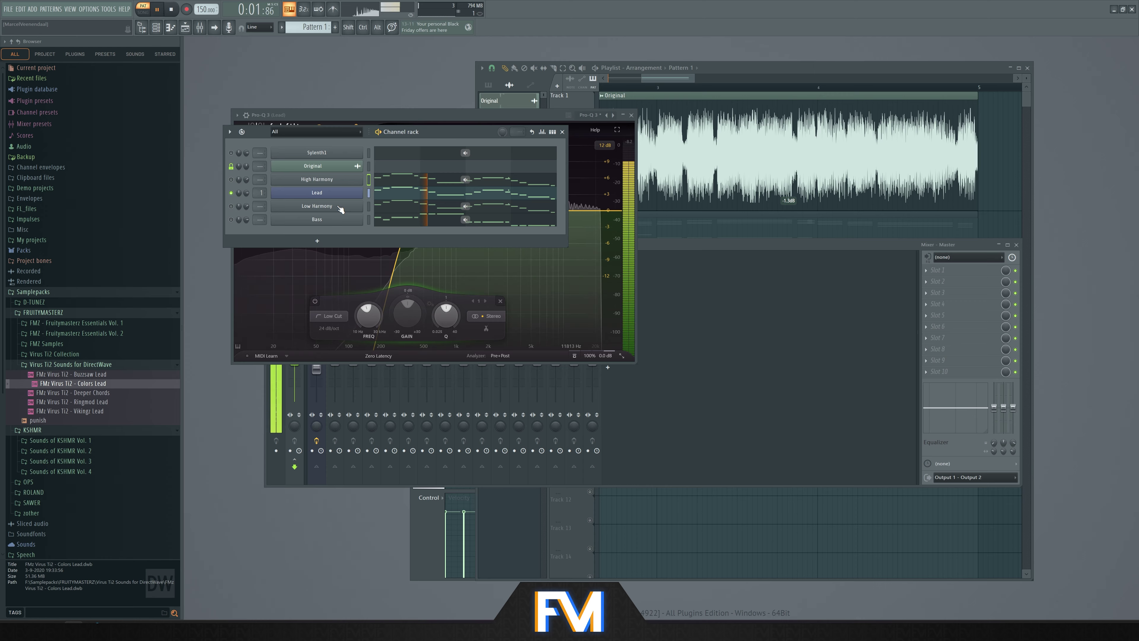
key(space)
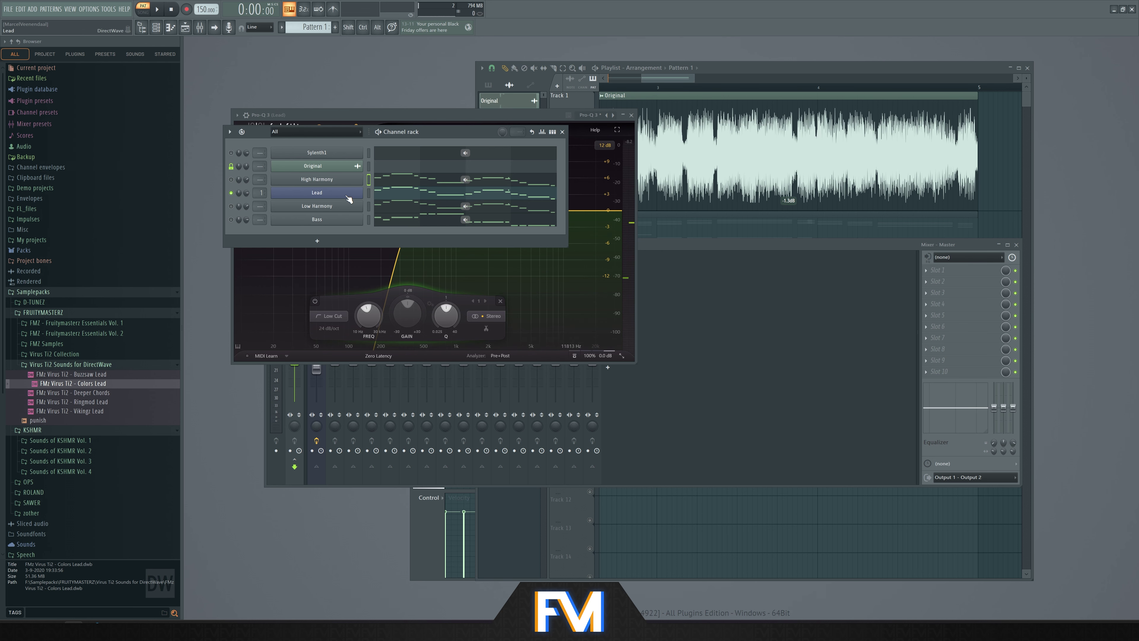
click(317, 241)
click(394, 132)
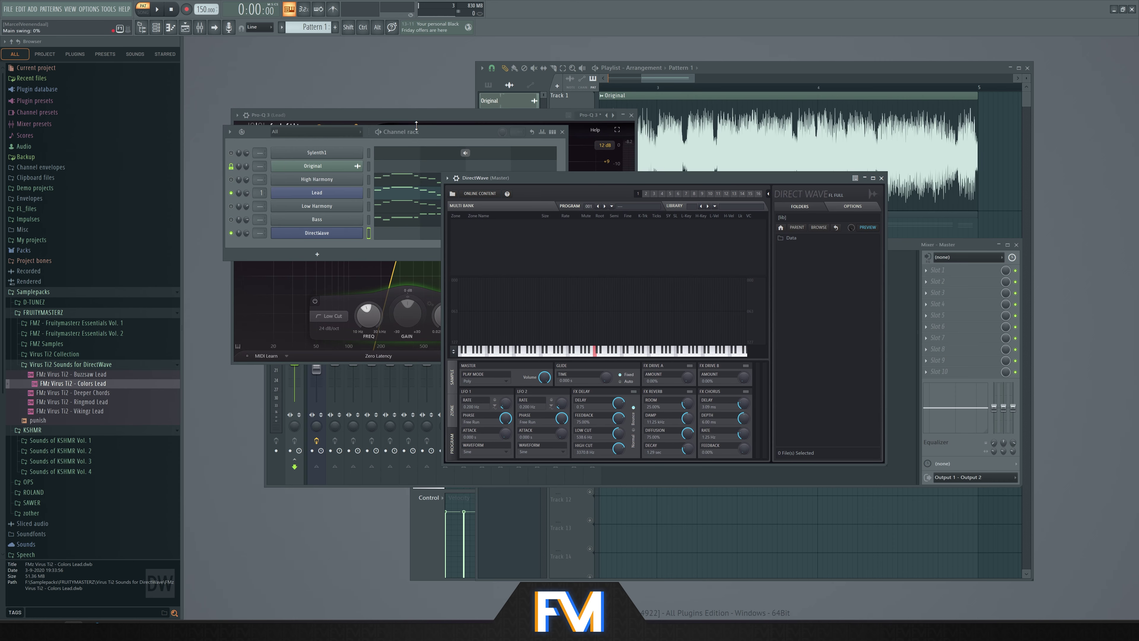
scroll(344, 234, up, 2)
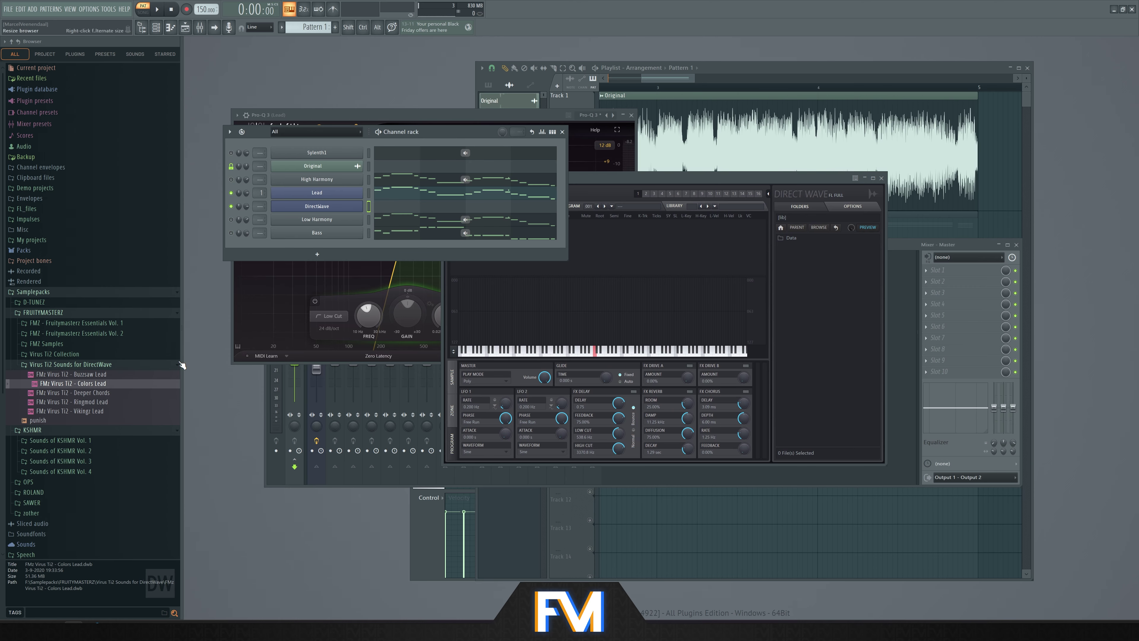
Load the FMz Virus Ti2 - Deeper Chords preset into the new DirectWave channel and audition its melody
drag(156, 385, 332, 205)
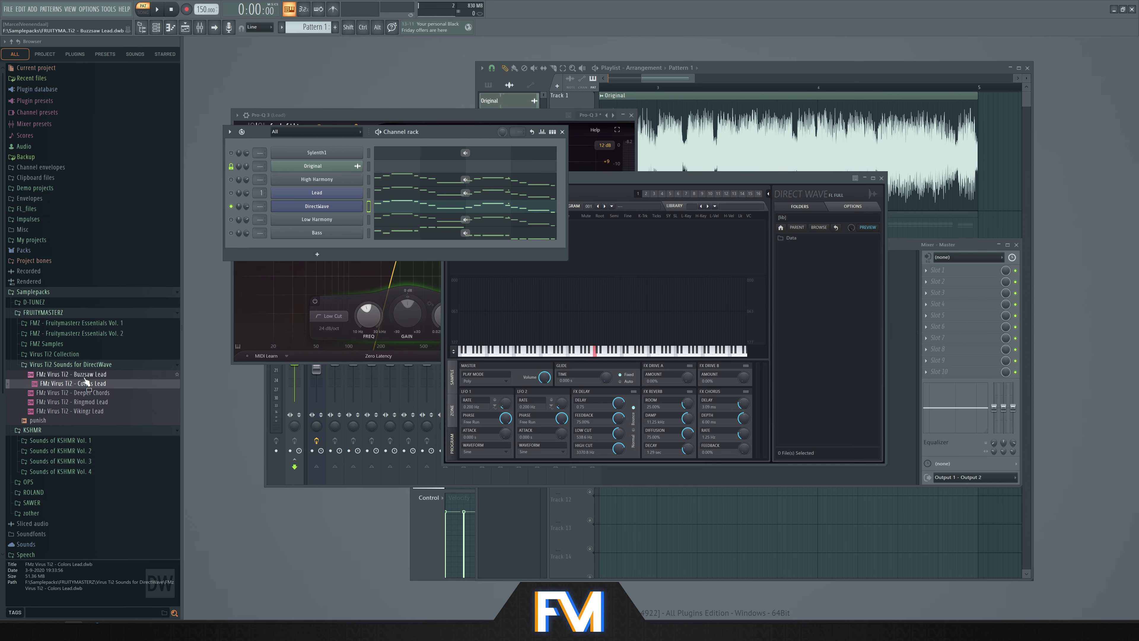
drag(74, 393, 577, 311)
click(394, 207)
key(space)
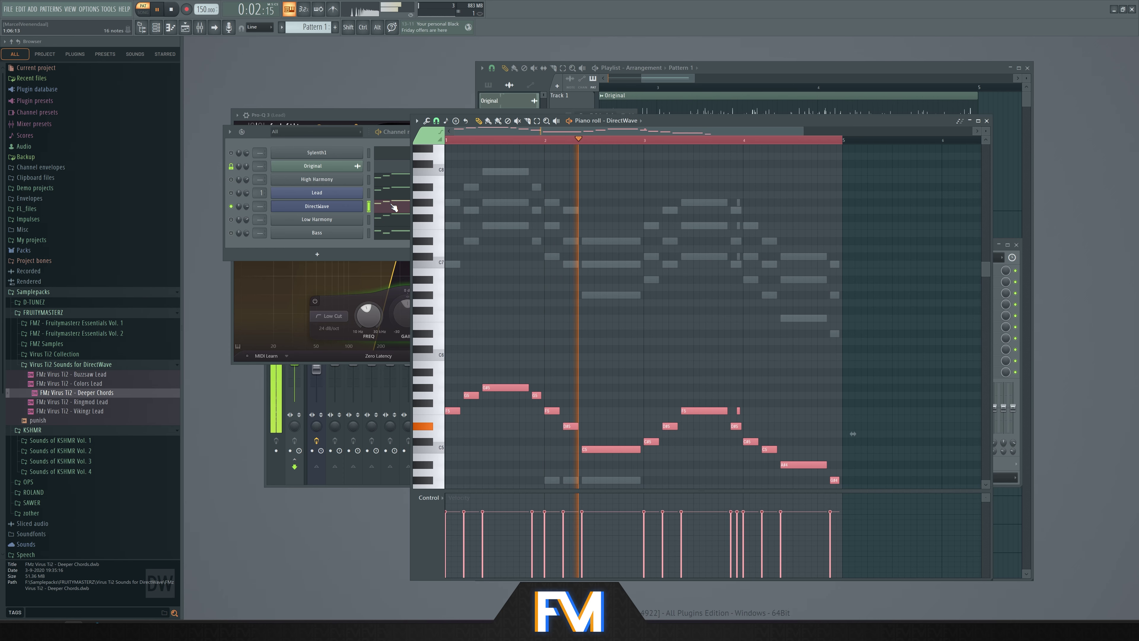
key(space)
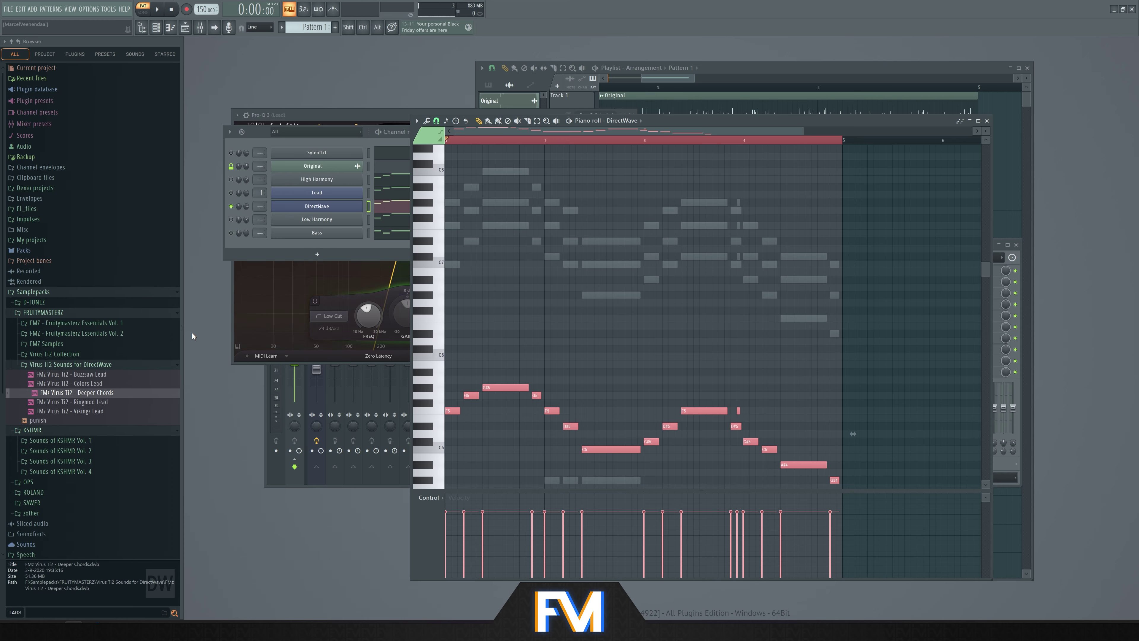
Load the FMz Virus Ti2 - Vikings Lead preset into the new DirectWave channel and play the pattern
click(337, 212)
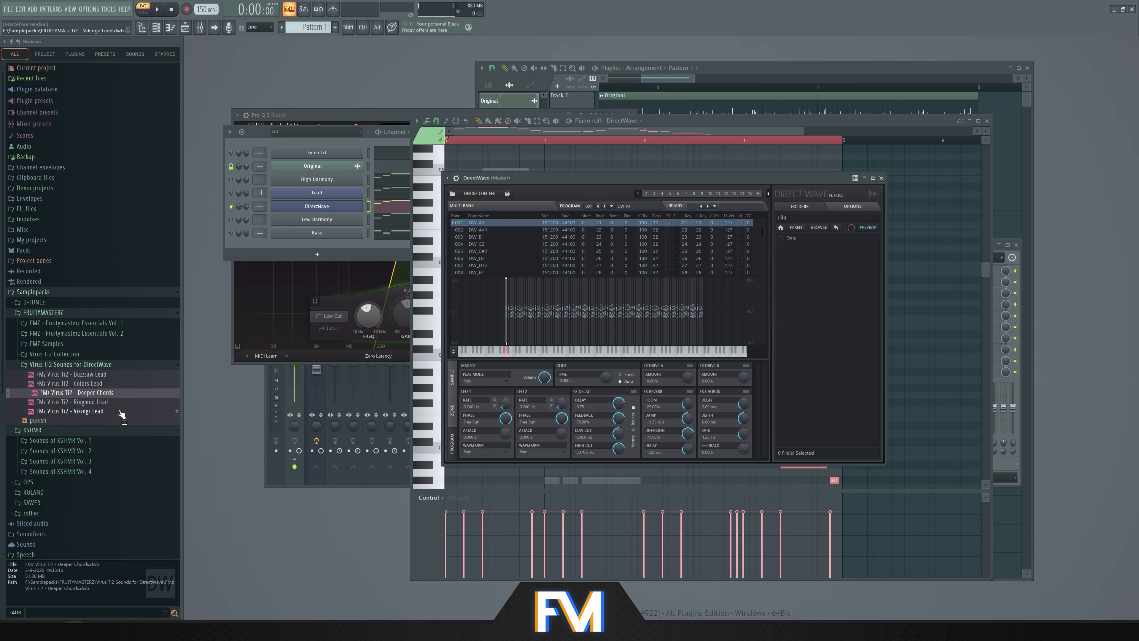
key(Down)
key(Down)
key(space)
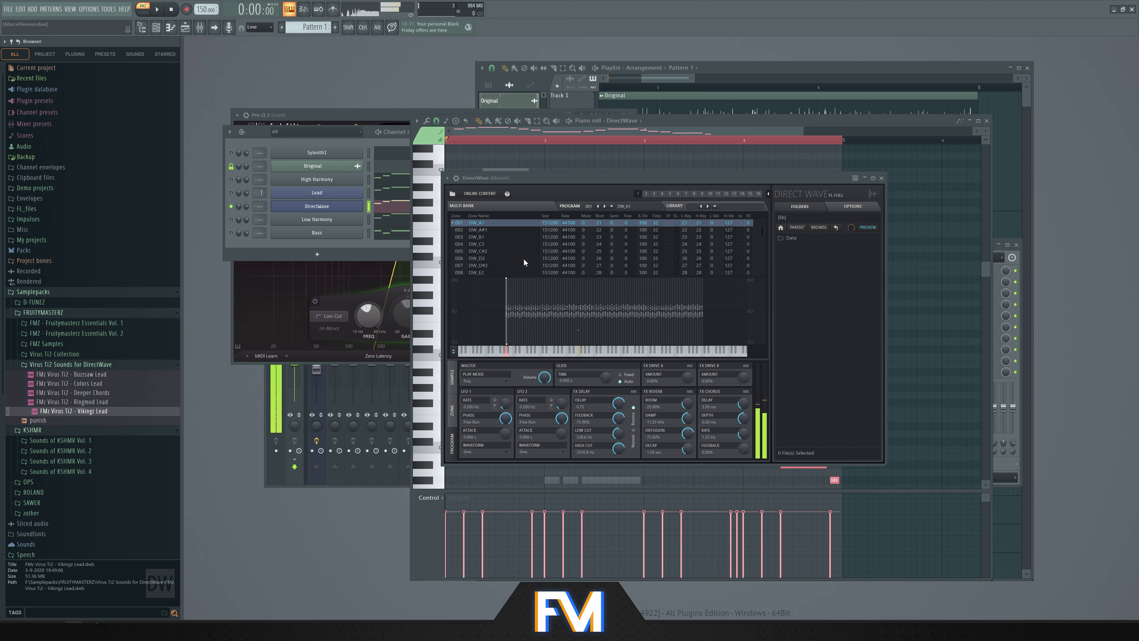
key(F6)
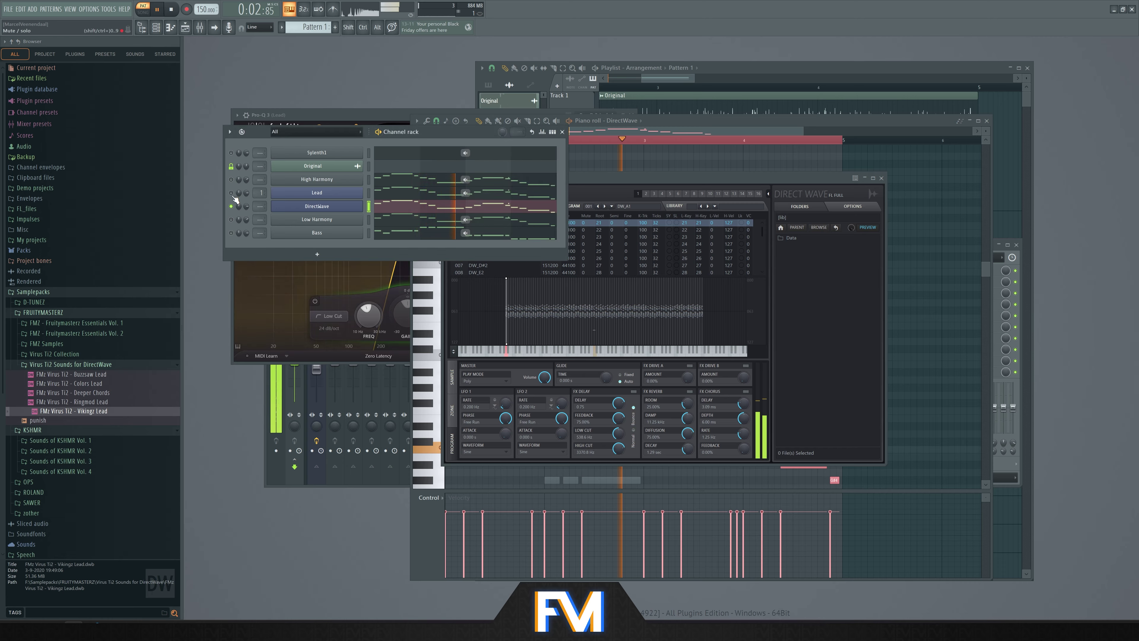
key(space)
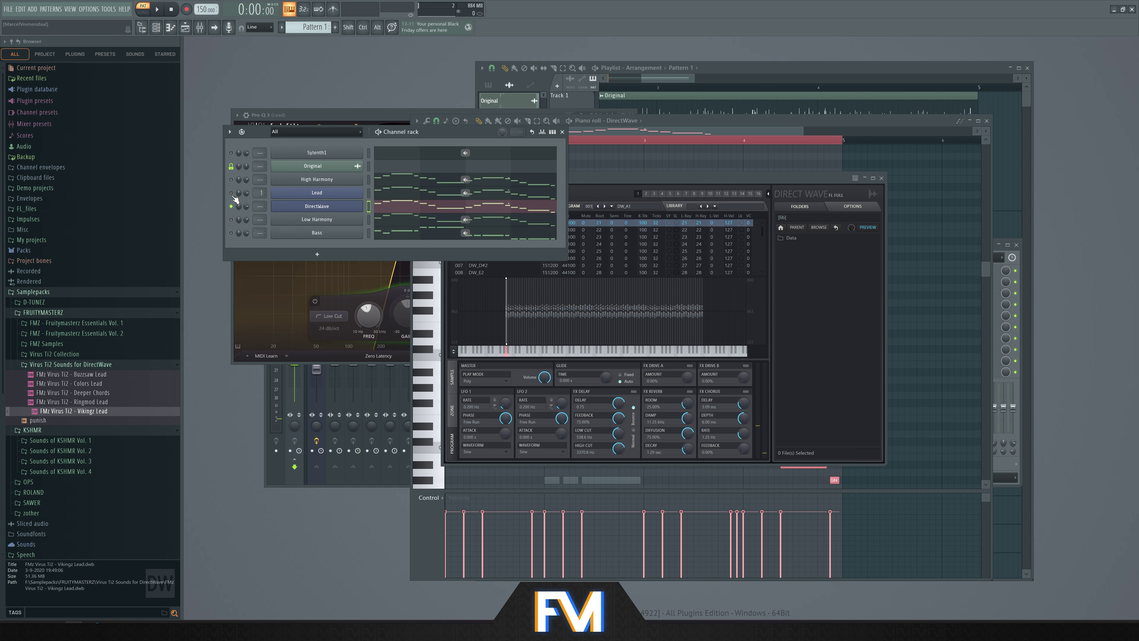
Solo the Lead channel to compare its sound with the new layer, and return the solo to the DirectWave channel
ctrl+click(231, 193)
key(space)
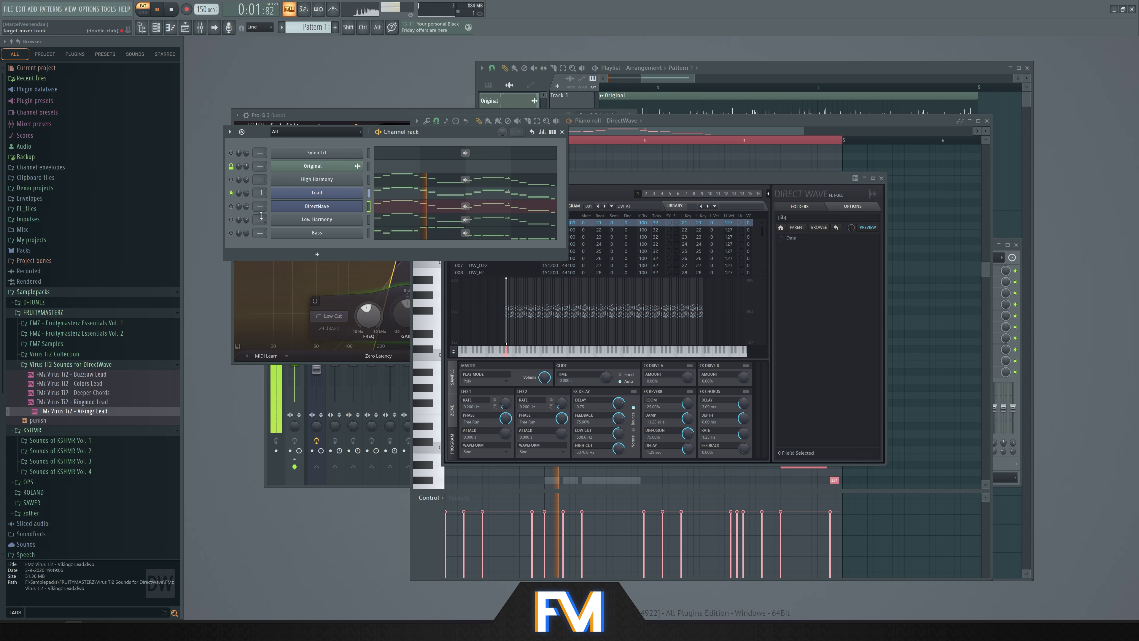
key(space)
ctrl+click(231, 206)
Set the new DirectWave's play mode to Legato with a fixed glide time of about 0.044 s, and audition it
click(316, 208)
click(317, 207)
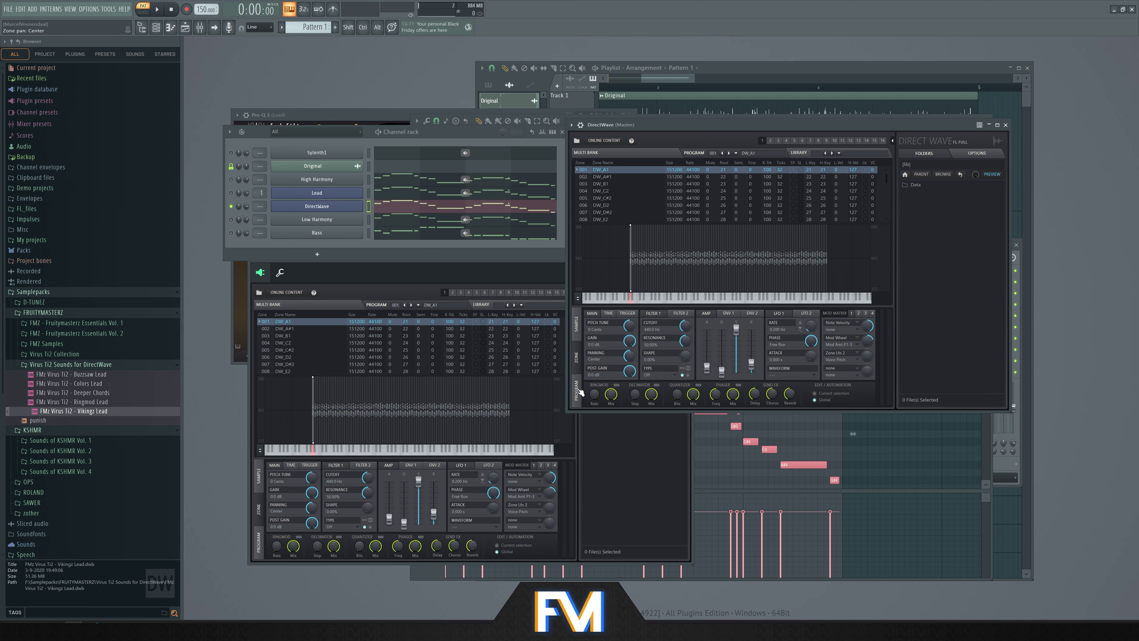
click(579, 390)
click(609, 328)
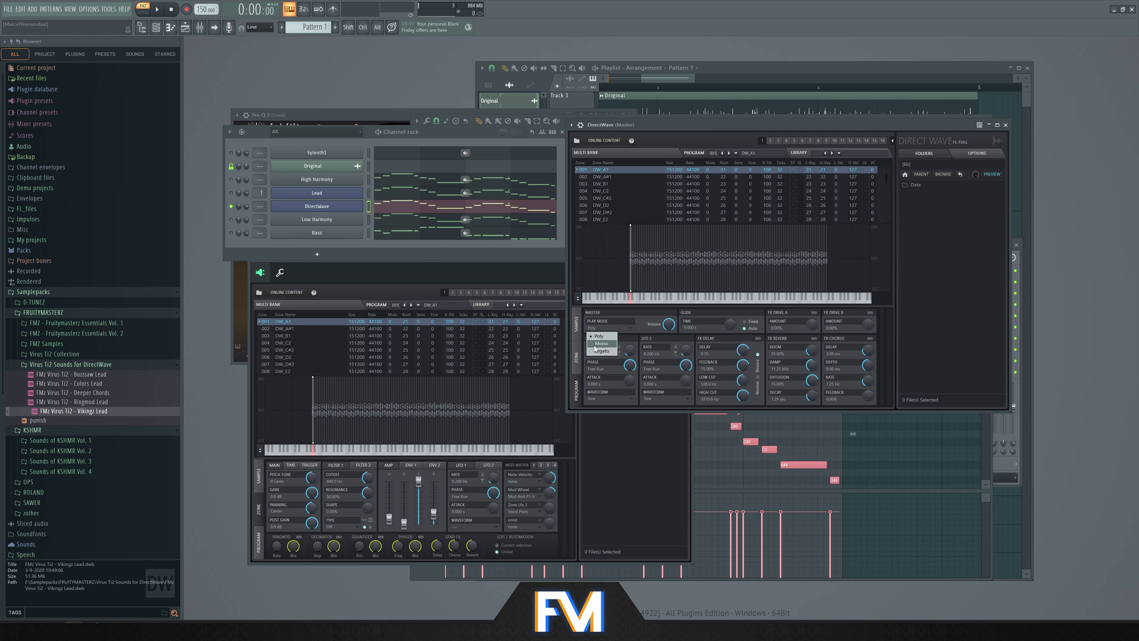
click(259, 544)
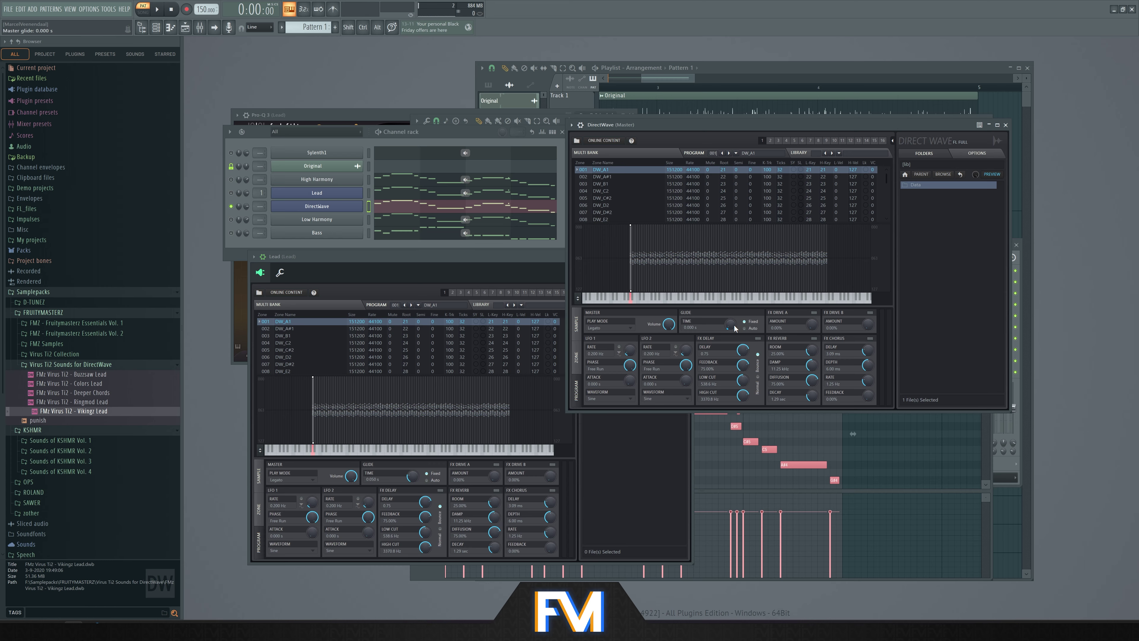
drag(735, 326, 734, 322)
click(486, 172)
key(space)
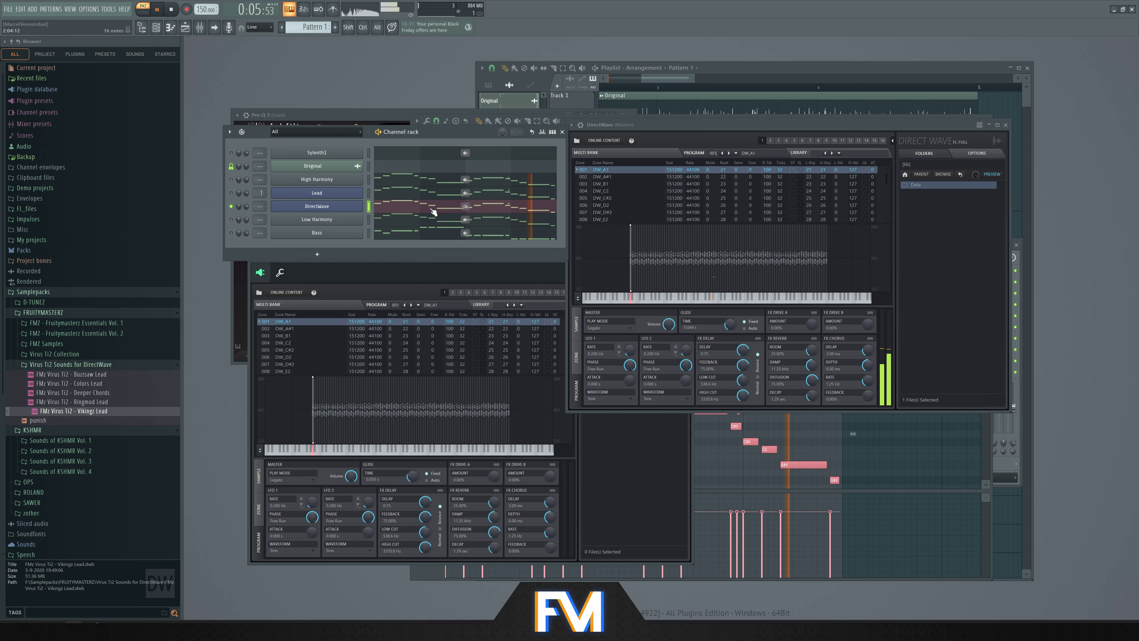
key(space)
Rename the new DirectWave channel as DW
right_click(358, 205)
click(392, 222)
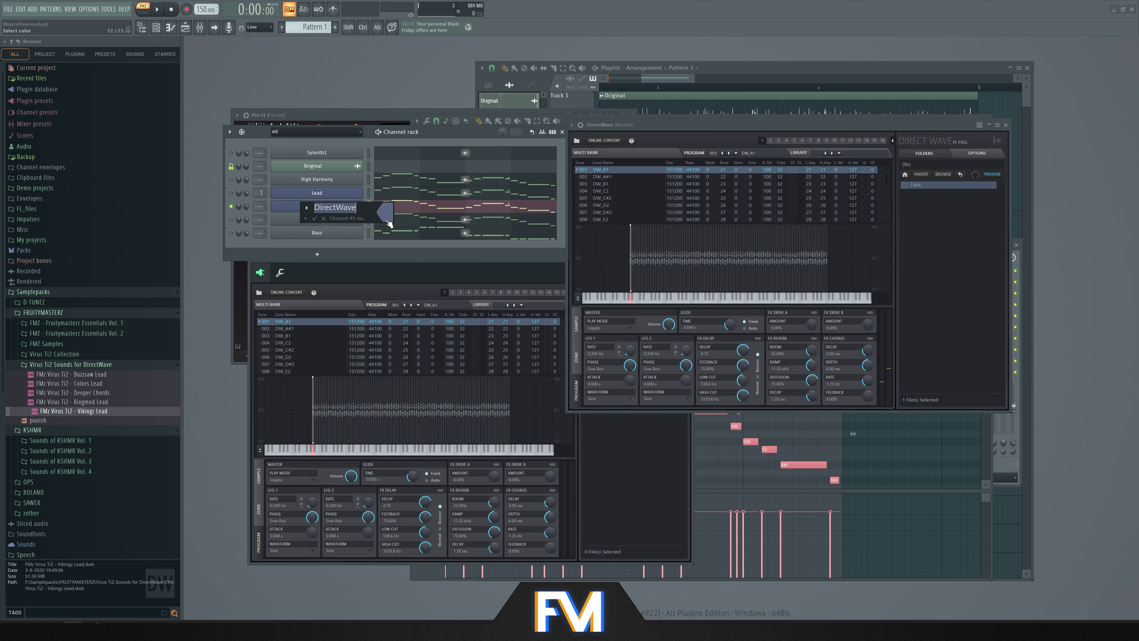
text(DW)
key(Return)
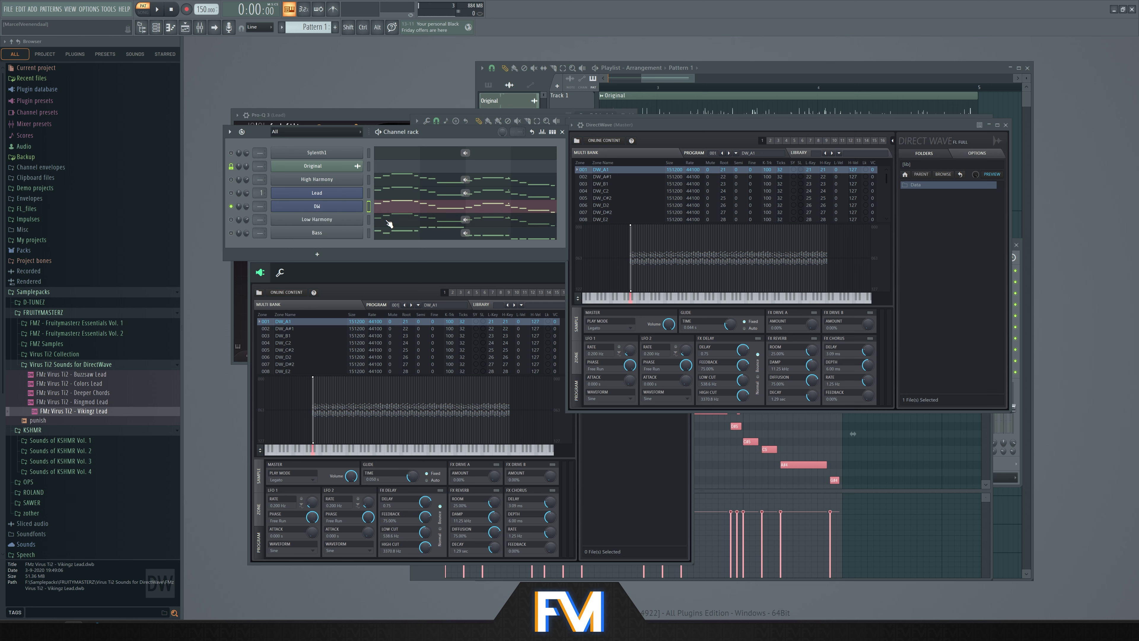
Clear the layered DirectWave channel's name and route it to mixer track 1 together with the Lead
right_click(357, 205)
click(389, 221)
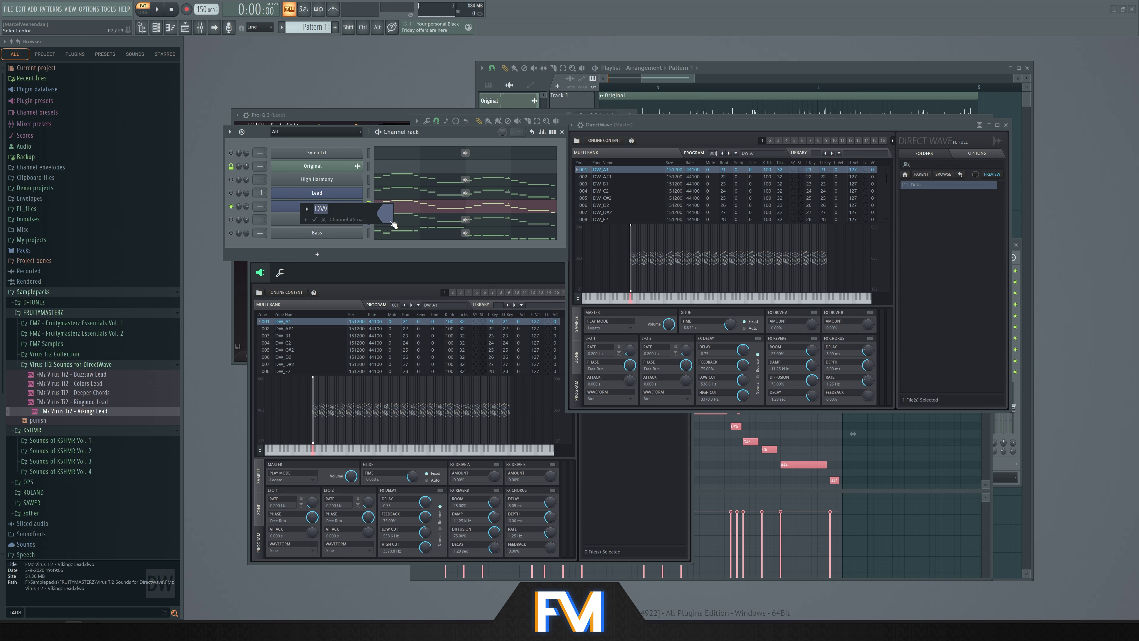
key(Return)
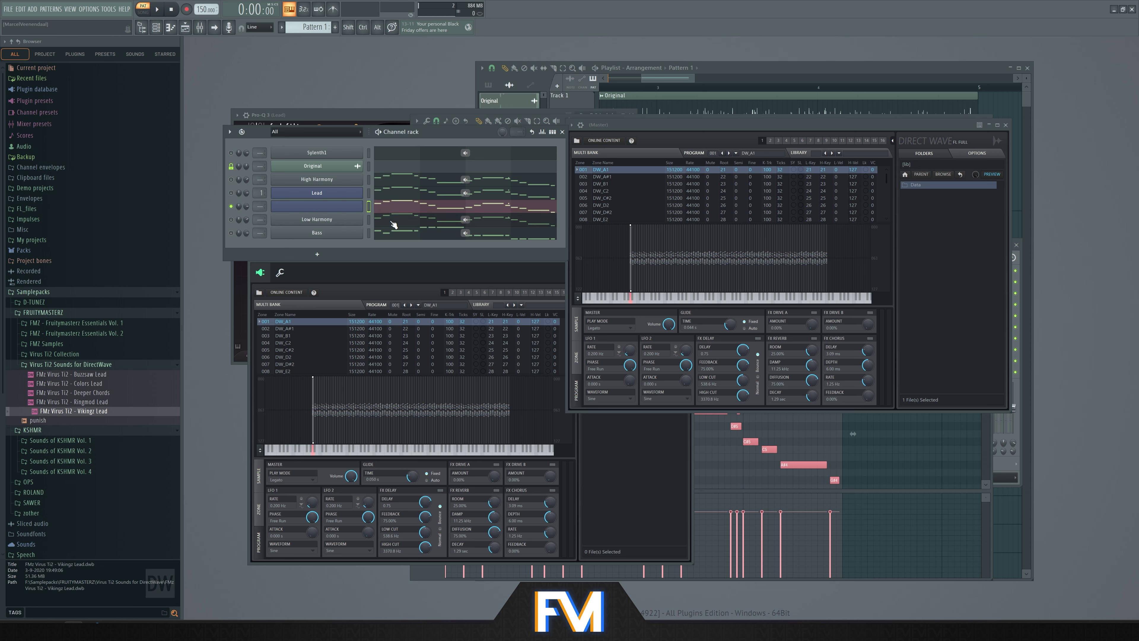
key(ctrl+l)
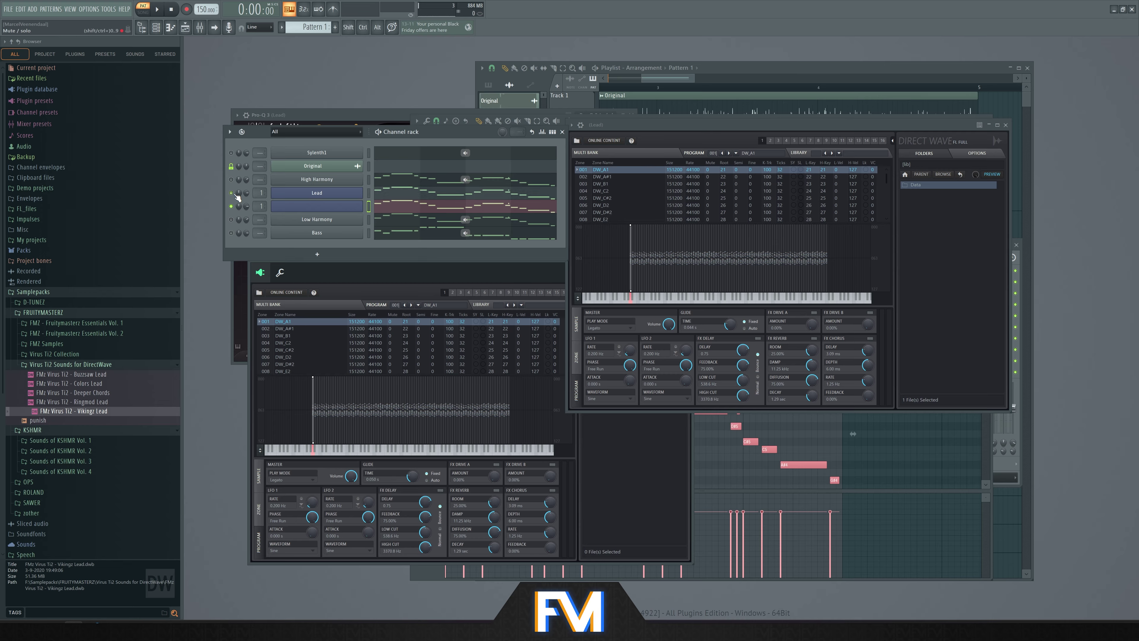
Transpose all notes of the unnamed Lead layer up one octave and audition it together with the Lead
key(space)
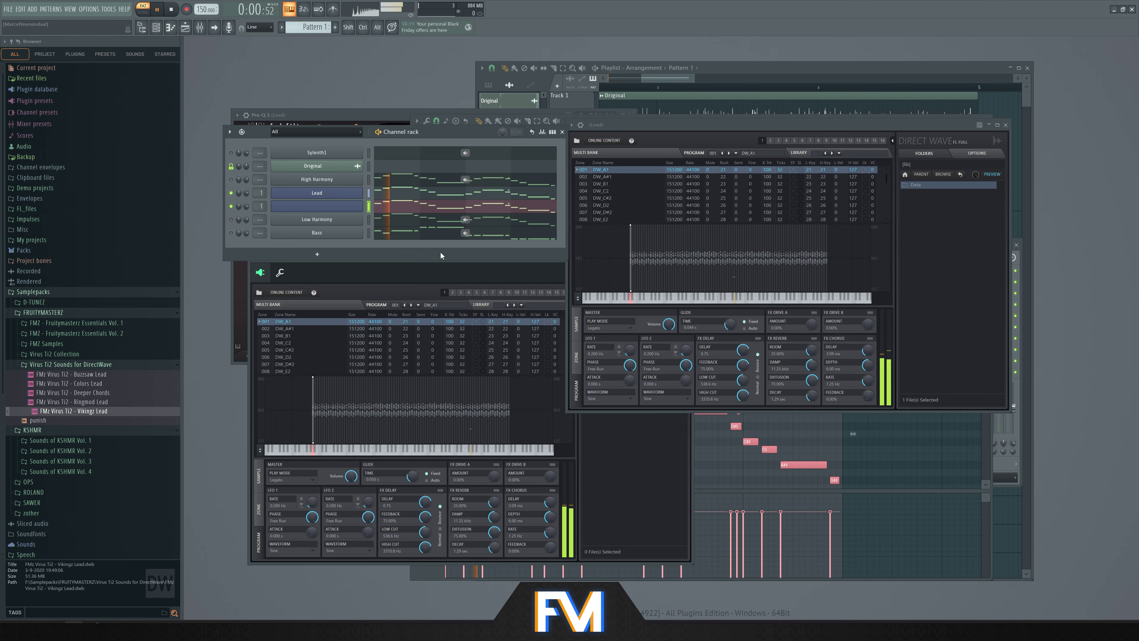
key(space)
click(396, 210)
key(ctrl)
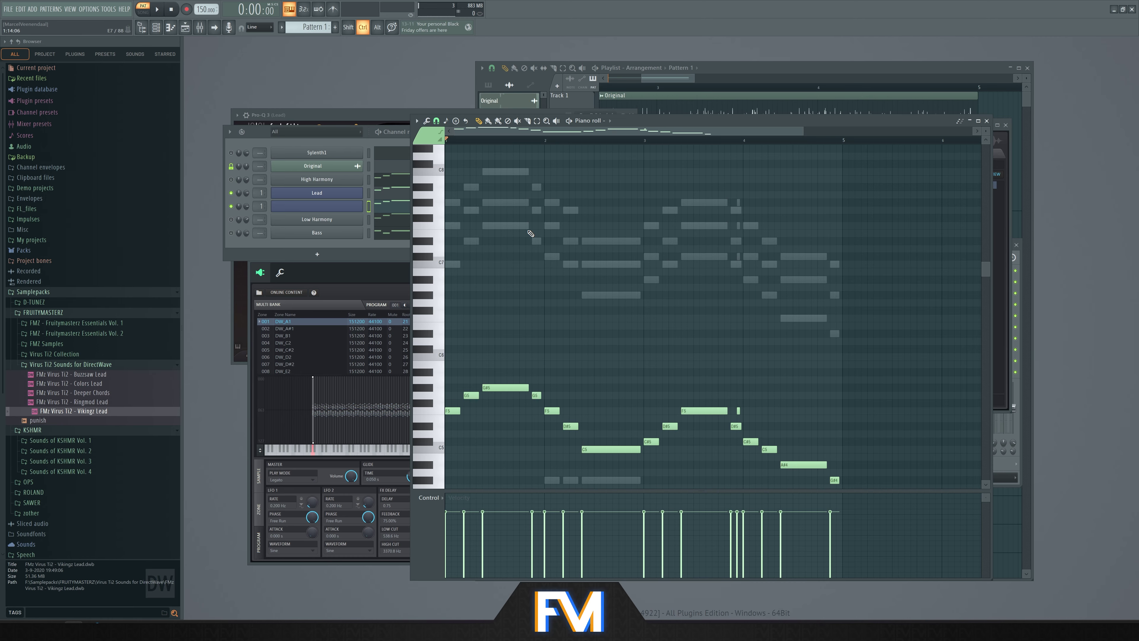
key(ctrl+a)
key(ctrl+Up)
key(space)
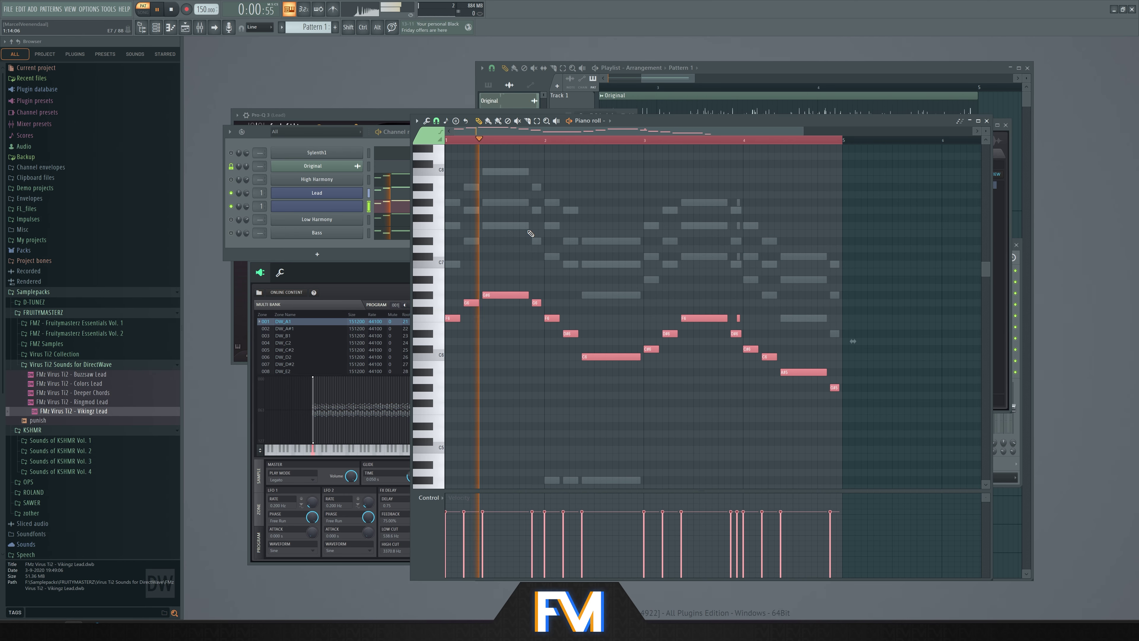
key(ctrl+d)
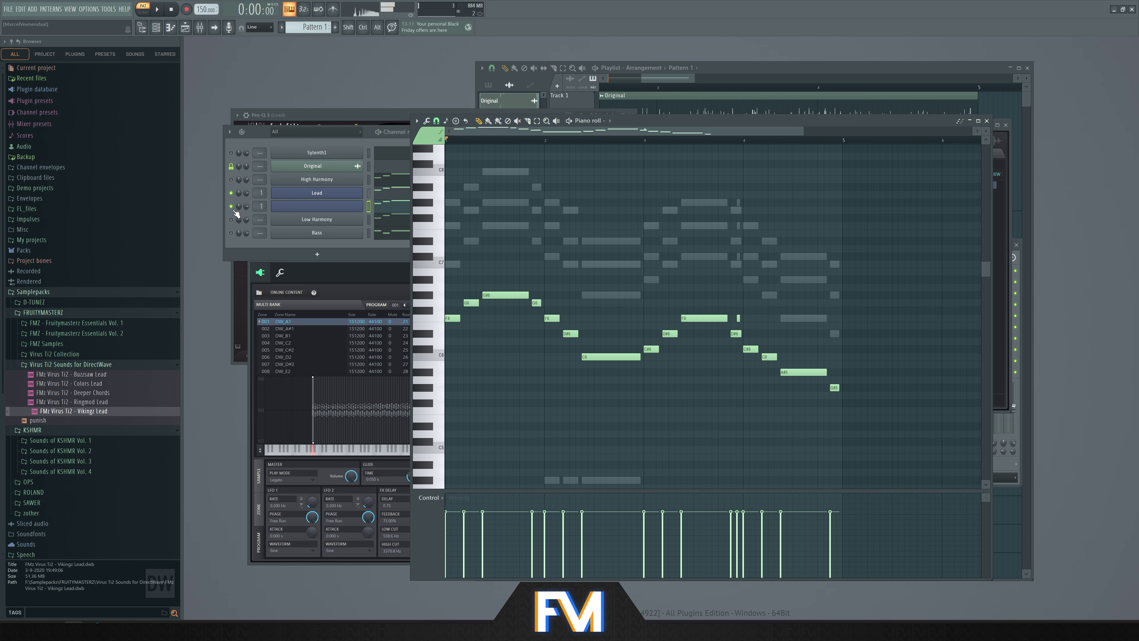
Play the Lead with the unnamed layer muted to compare, and switch the layer back on
key(space)
click(236, 211)
key(space)
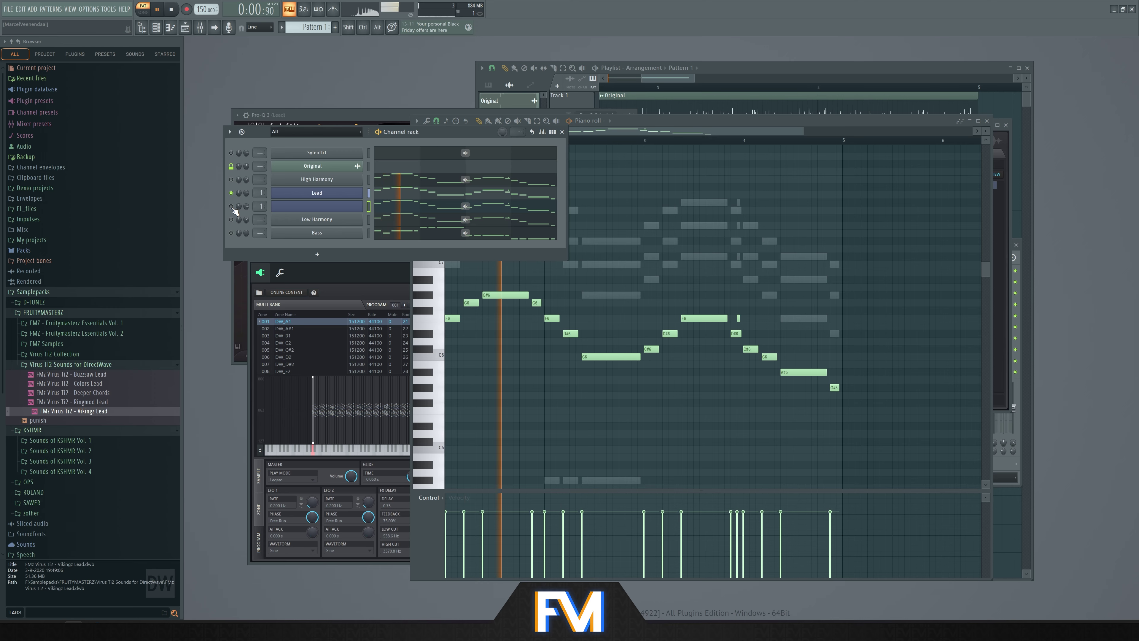
key(space)
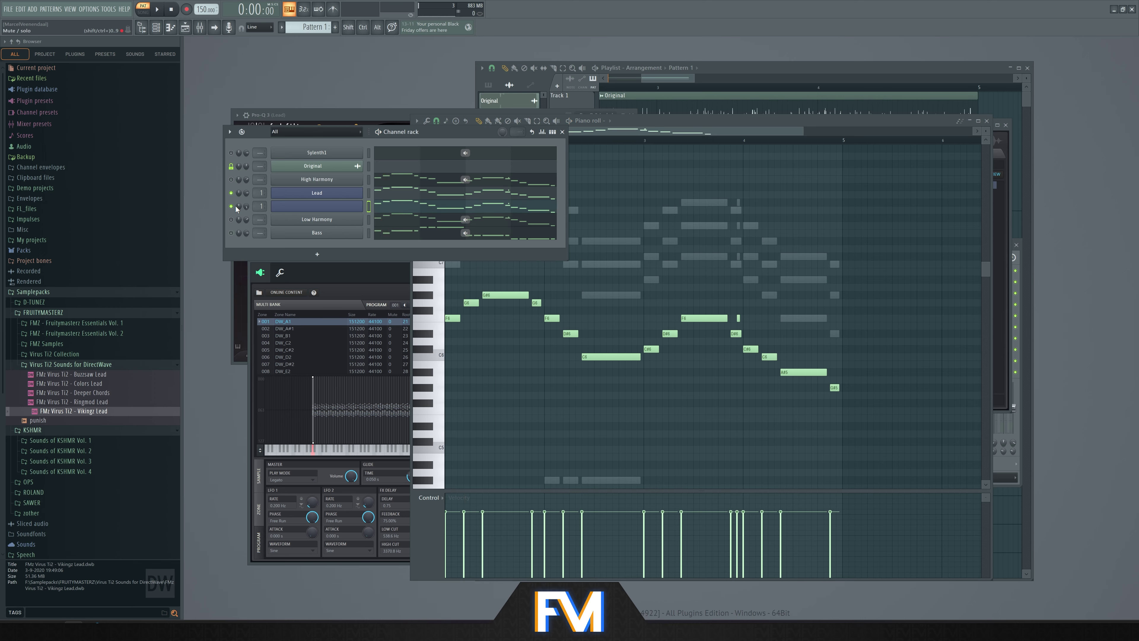
Inspect the zone and program settings of the unnamed layer's DirectWave and play the pattern
click(288, 207)
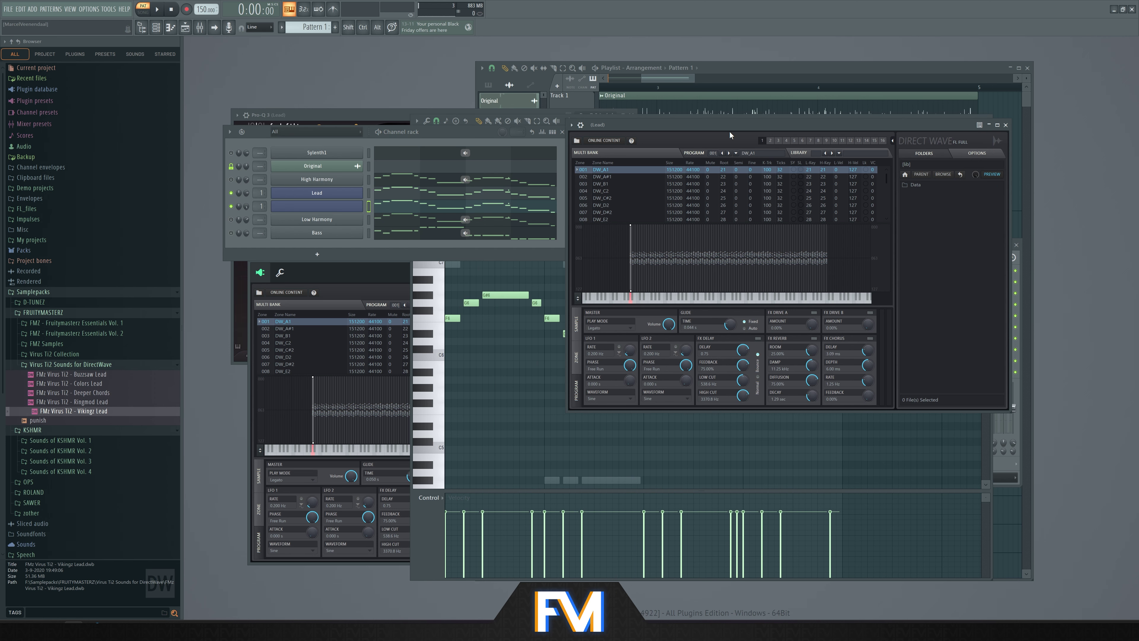
click(577, 348)
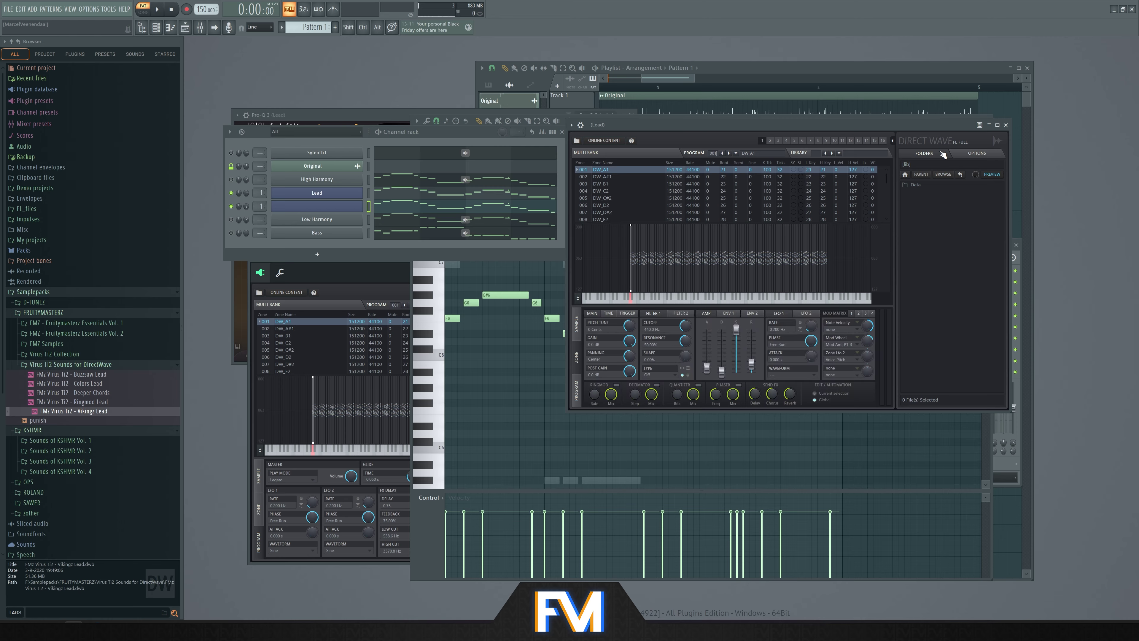
click(577, 380)
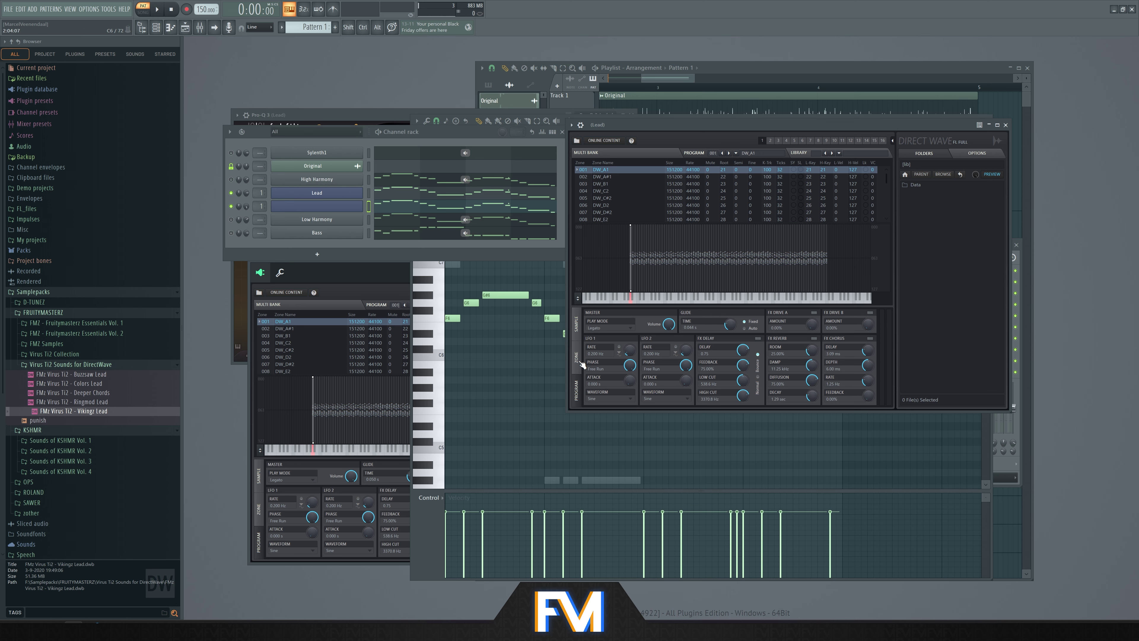
key(space)
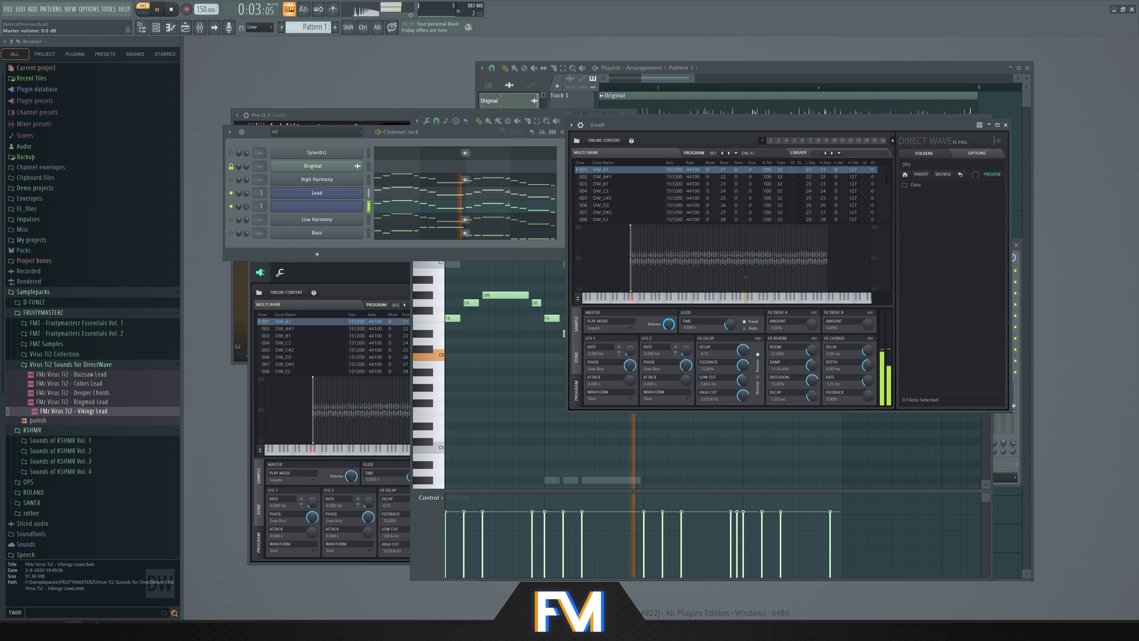
Set the Lead's DirectWave master volume to about -0.2 dB while playing the pattern
click(316, 192)
key(space)
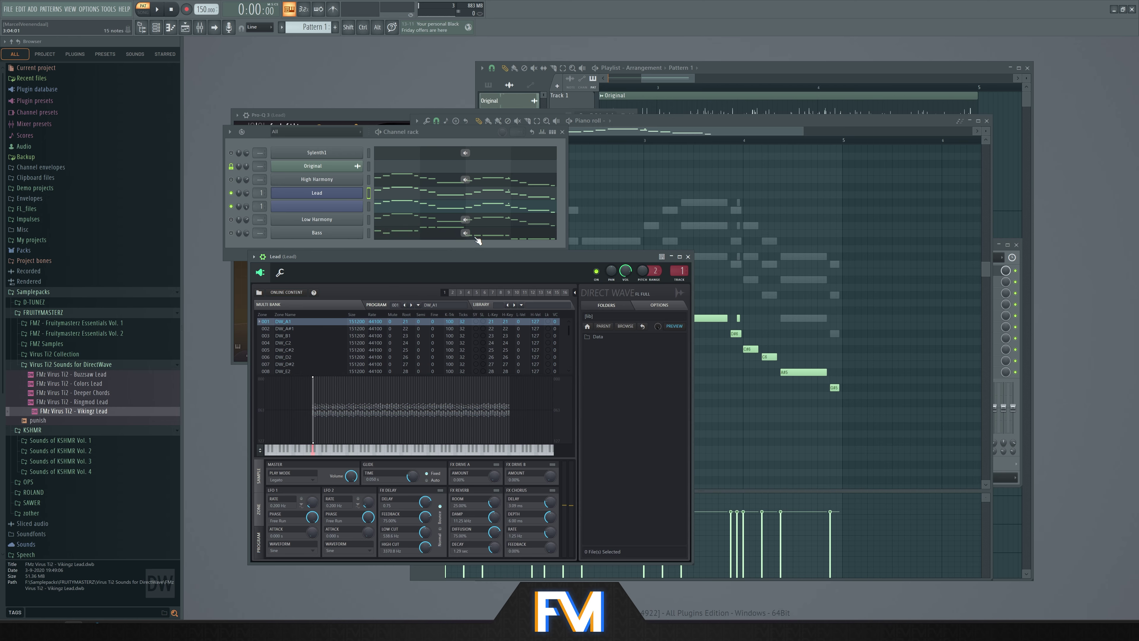
drag(481, 259, 716, 212)
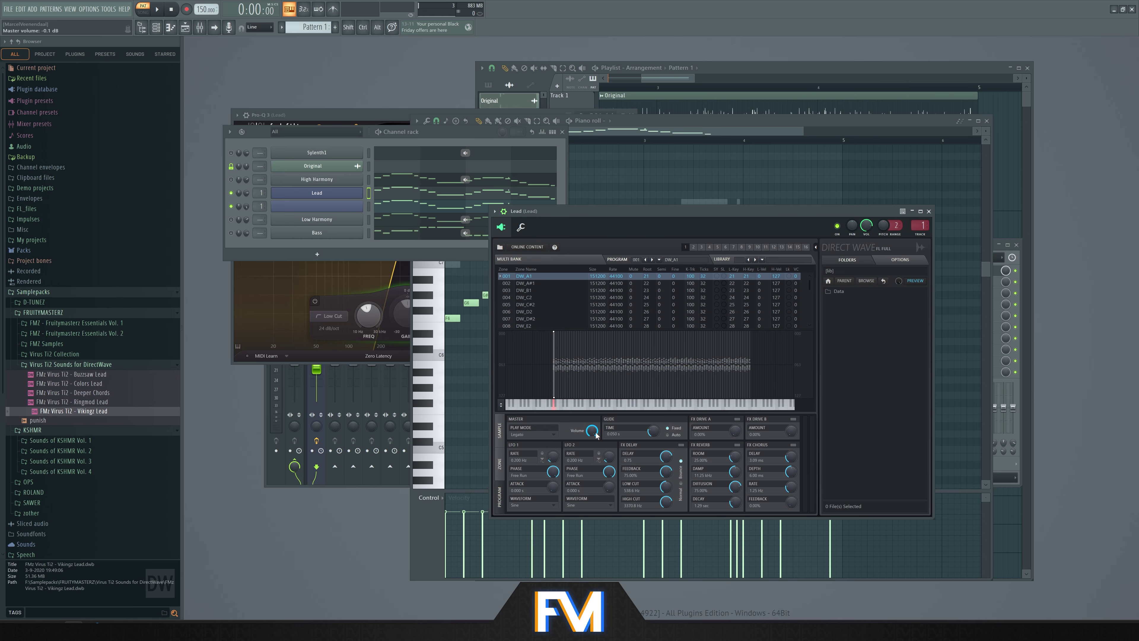
key(space)
mouse_move(596, 435)
mouse_down()
mouse_move(596, 451)
mouse_move(597, 433)
mouse_up()
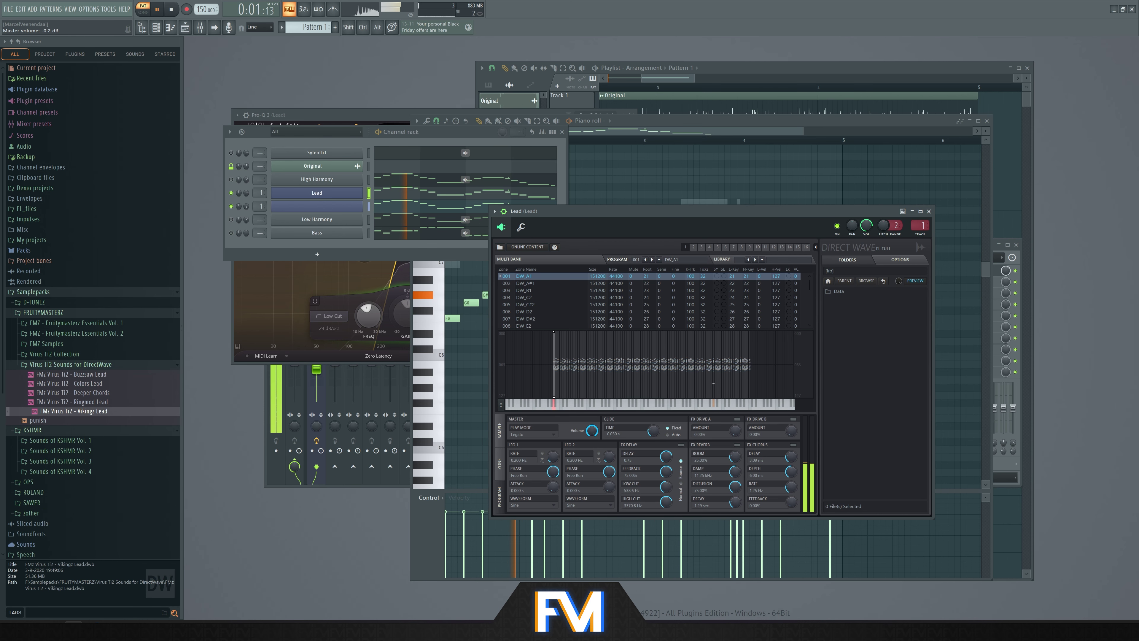
Examine the low cut in the Pro-Q 3 on the Lead mixer track
key(F9)
key(space)
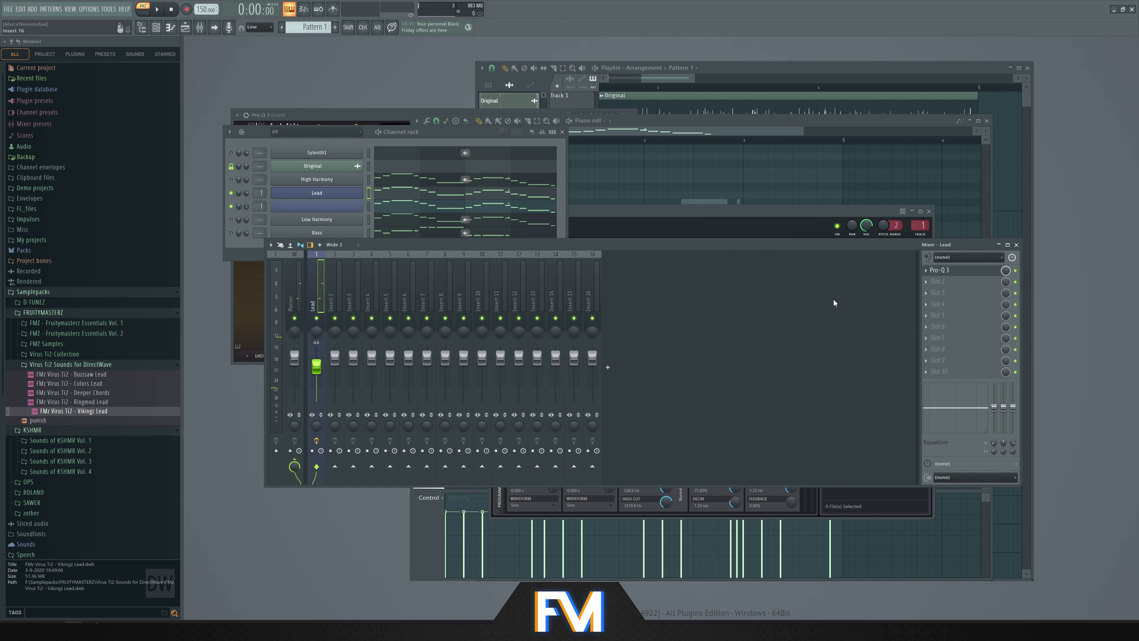
click(939, 270)
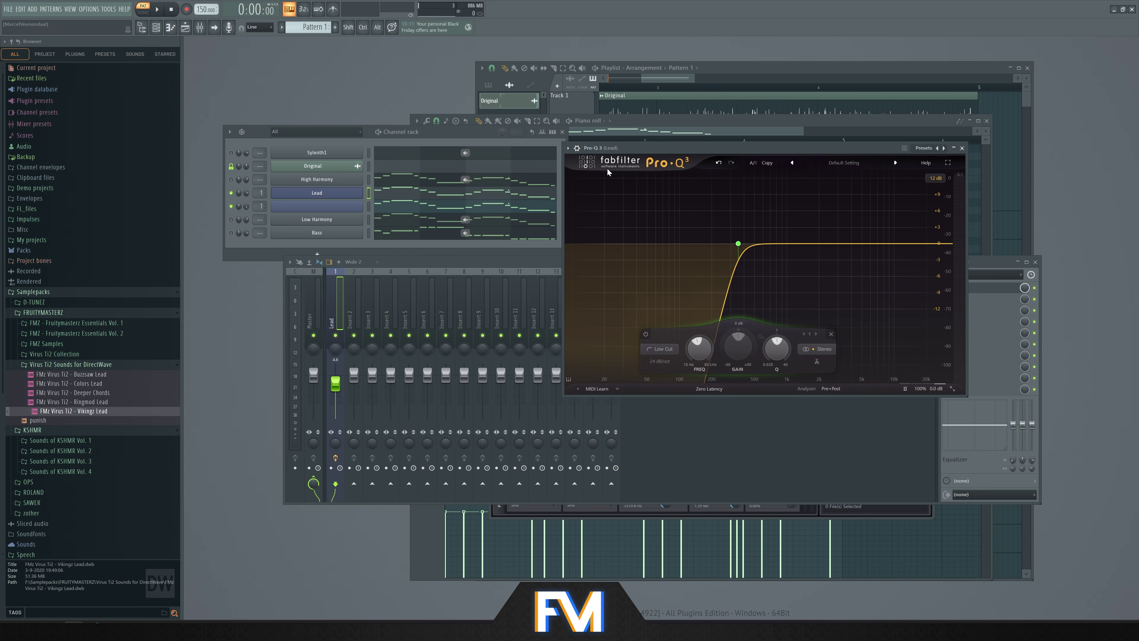
Play the original clip in song mode, and return to pattern mode to compare the layered lead with it
key(F5)
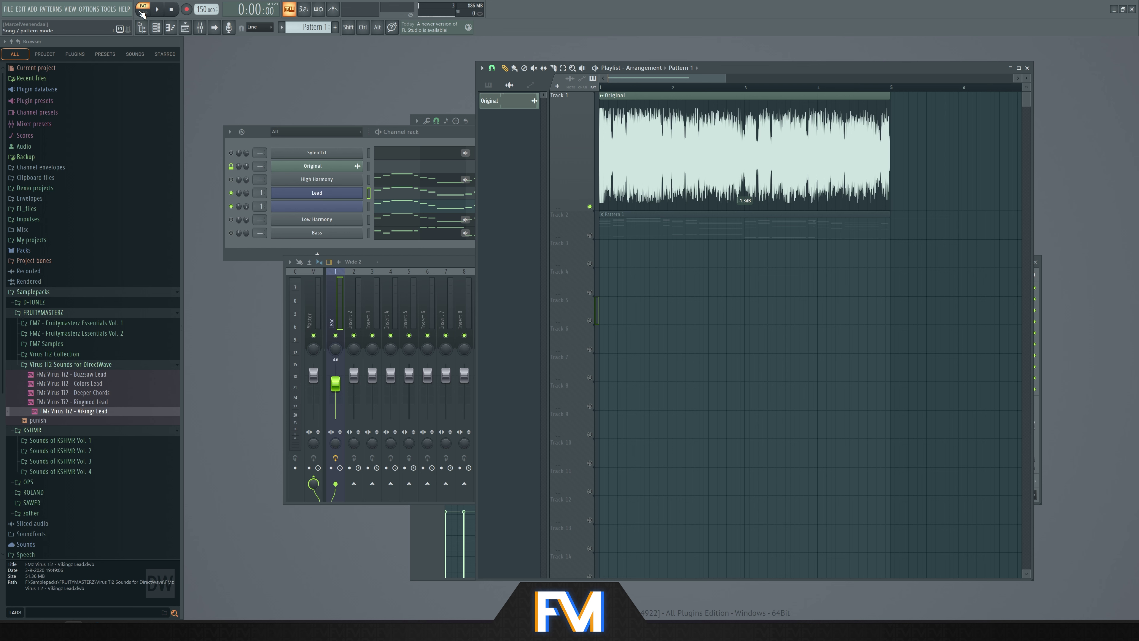
click(142, 11)
key(space)
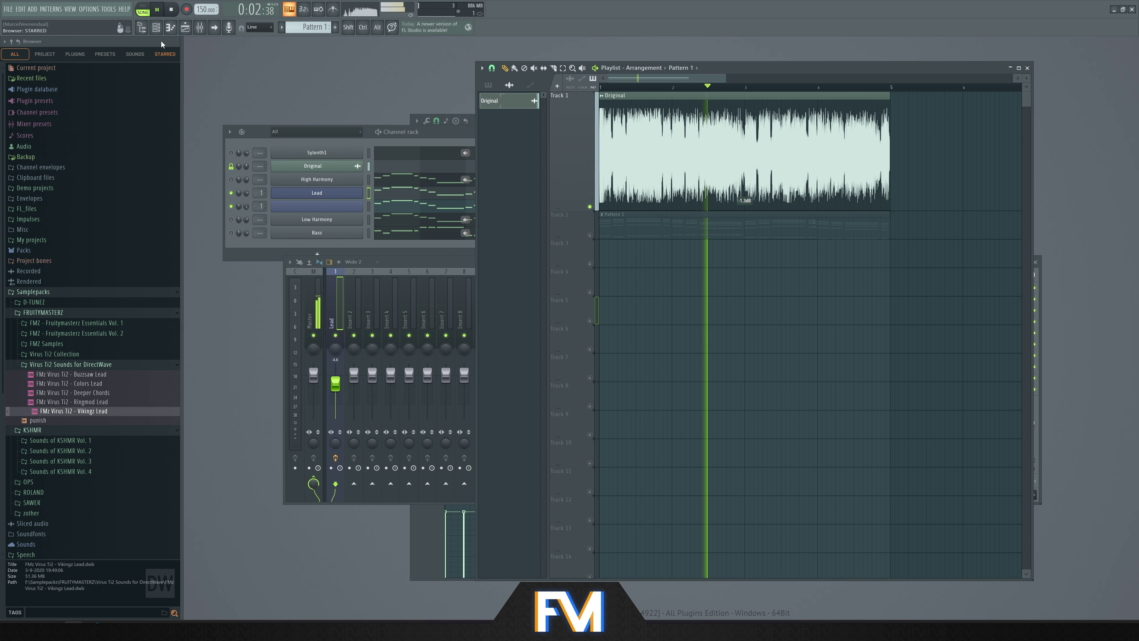
click(143, 11)
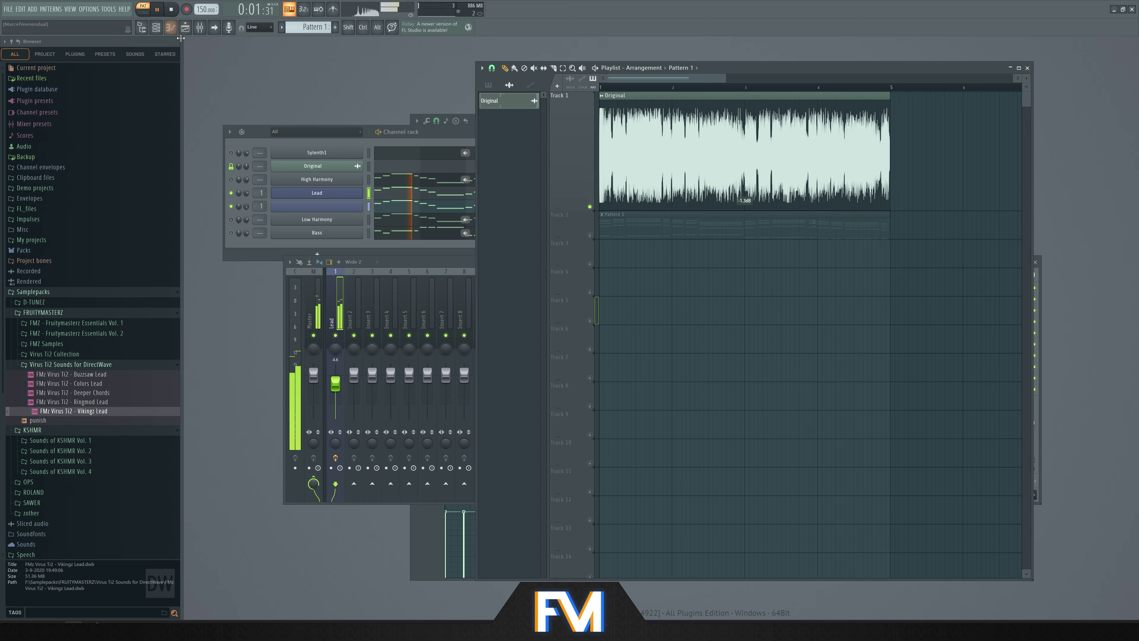
click(296, 283)
key(space)
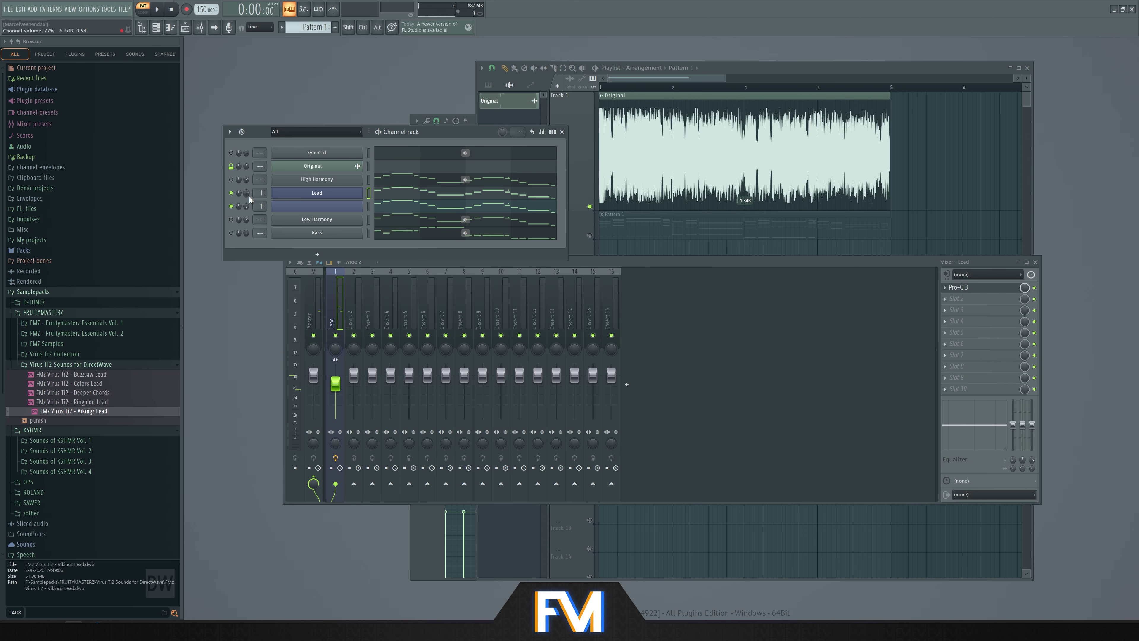
Solo the High Harmony channel and assign it to mixer track 1, ahead of the Lead track
right_click(231, 179)
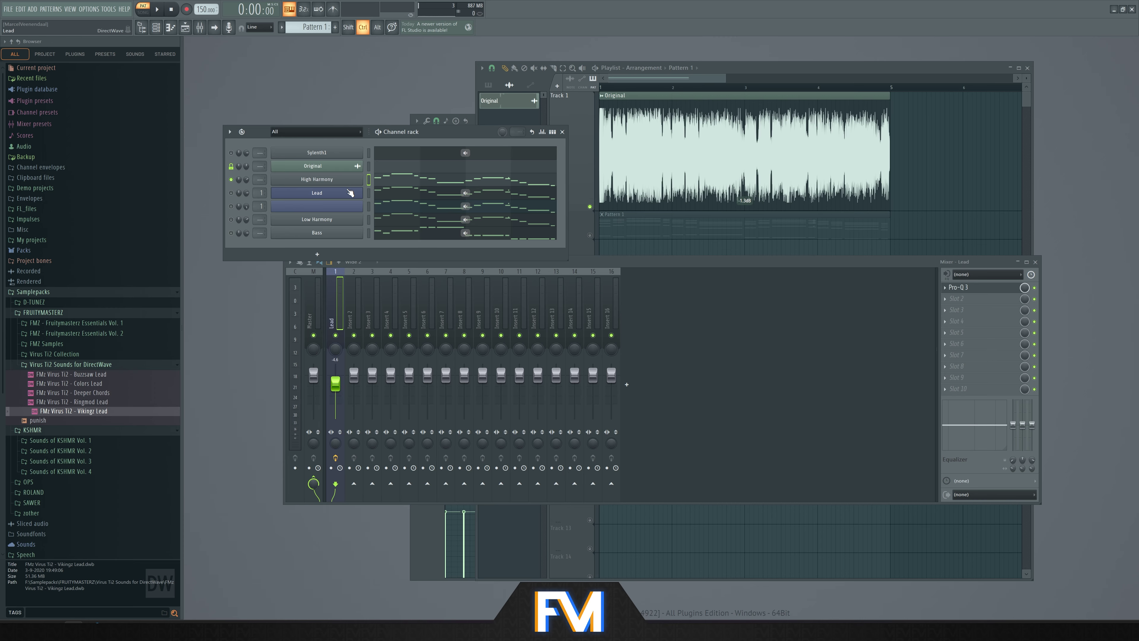
key(ctrl+l)
Clone the Lead channel and its unnamed layer, placing both clones above High Harmony in the channel list
right_click(351, 193)
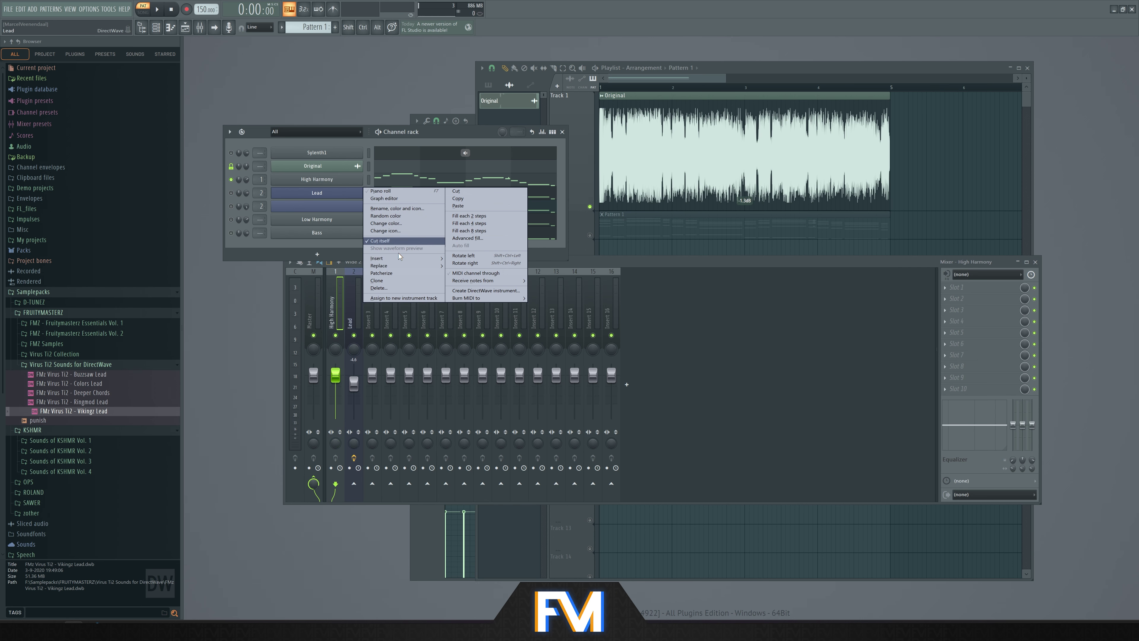
click(399, 279)
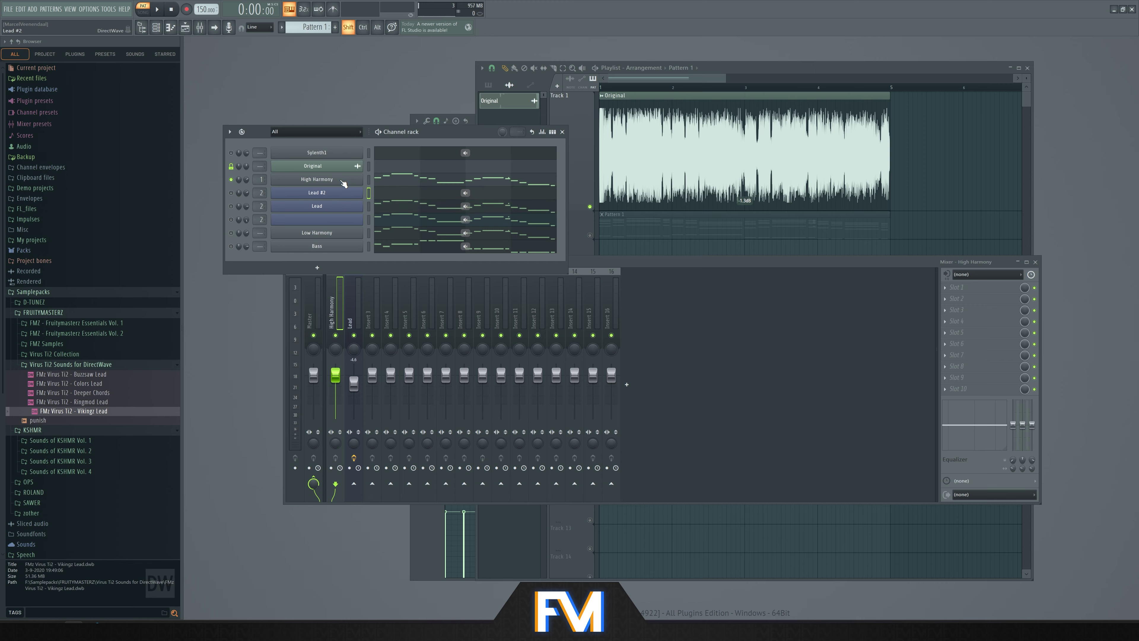
key(alt+Up)
right_click(351, 220)
click(398, 306)
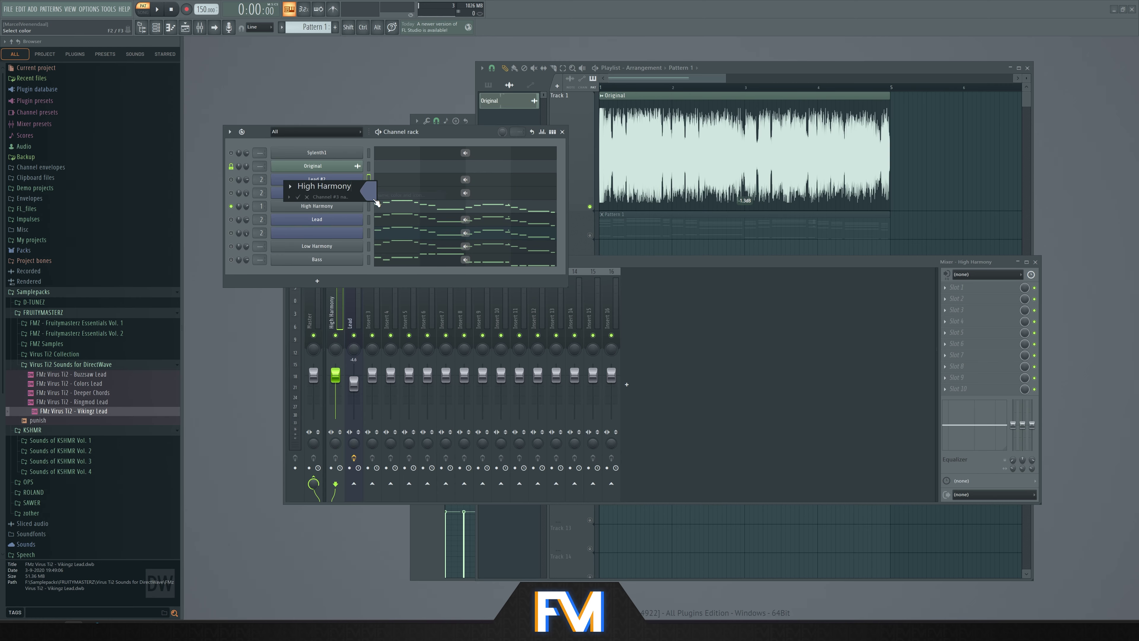
Rename both the Lead clone and the layer clone as High Harmony
key(Return)
right_click(349, 196)
click(386, 209)
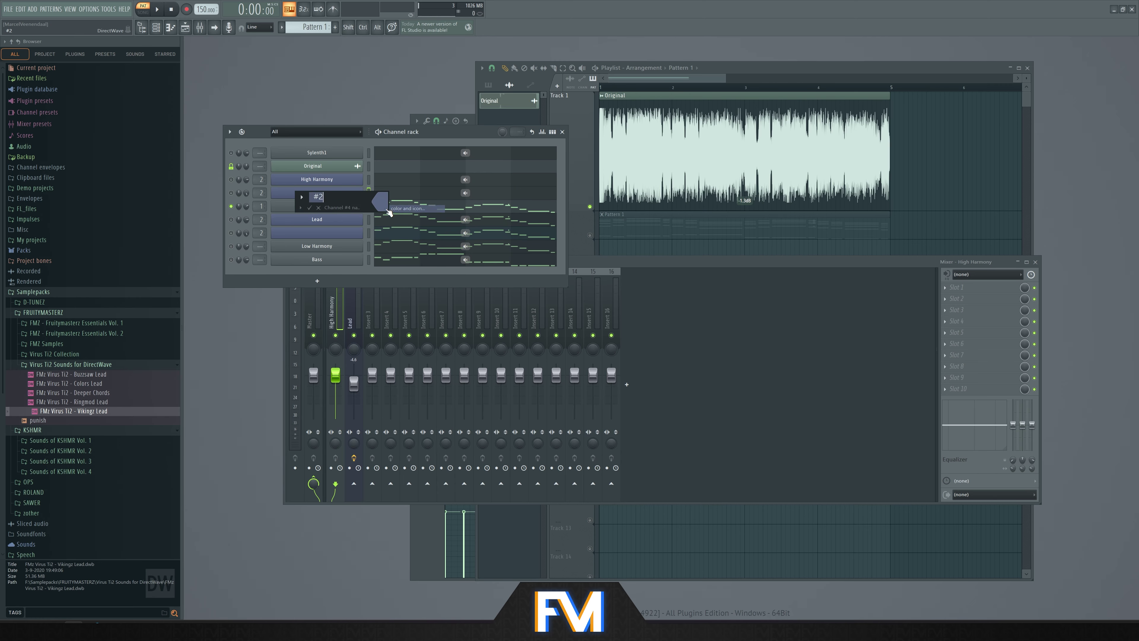
text(High Harmony)
key(Return)
Move the original High Harmony channel's notes to the clones and clear the name of the layer clone
right_click(352, 205)
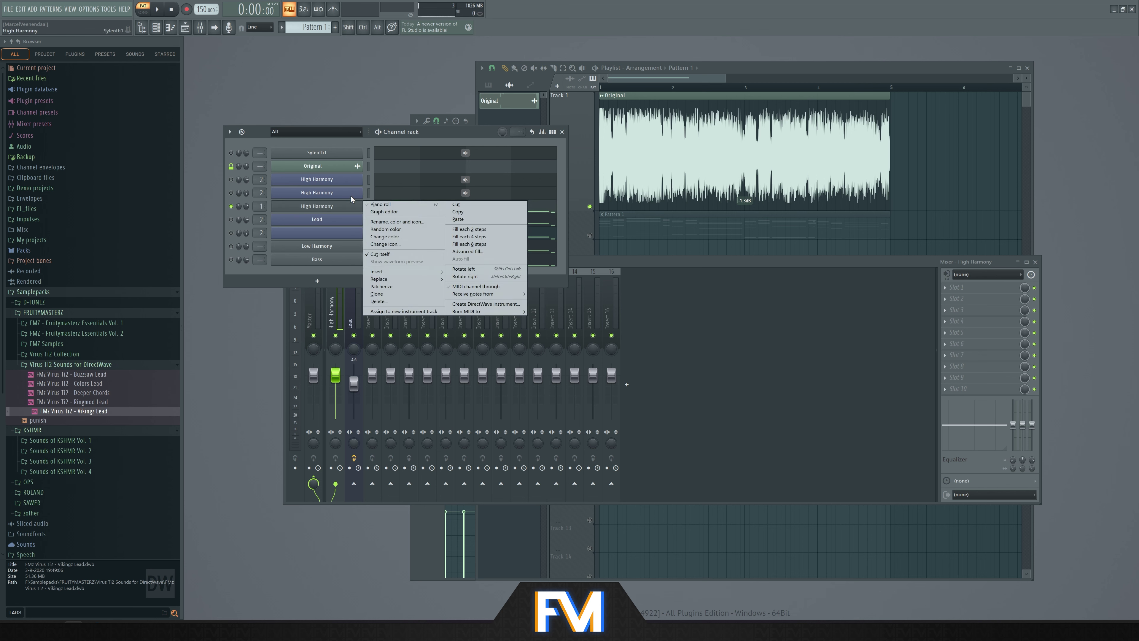
right_click(349, 195)
click(385, 210)
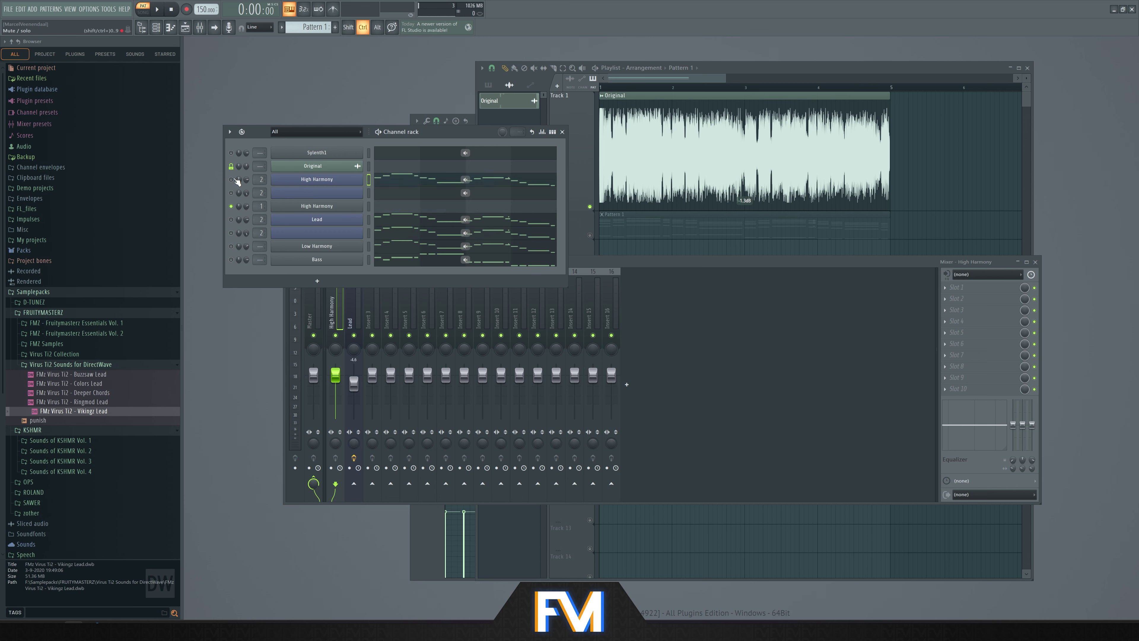
Solo the new High Harmony channel, enable its unnamed layer as well, and play the pattern
ctrl+click(232, 180)
key(space)
click(231, 193)
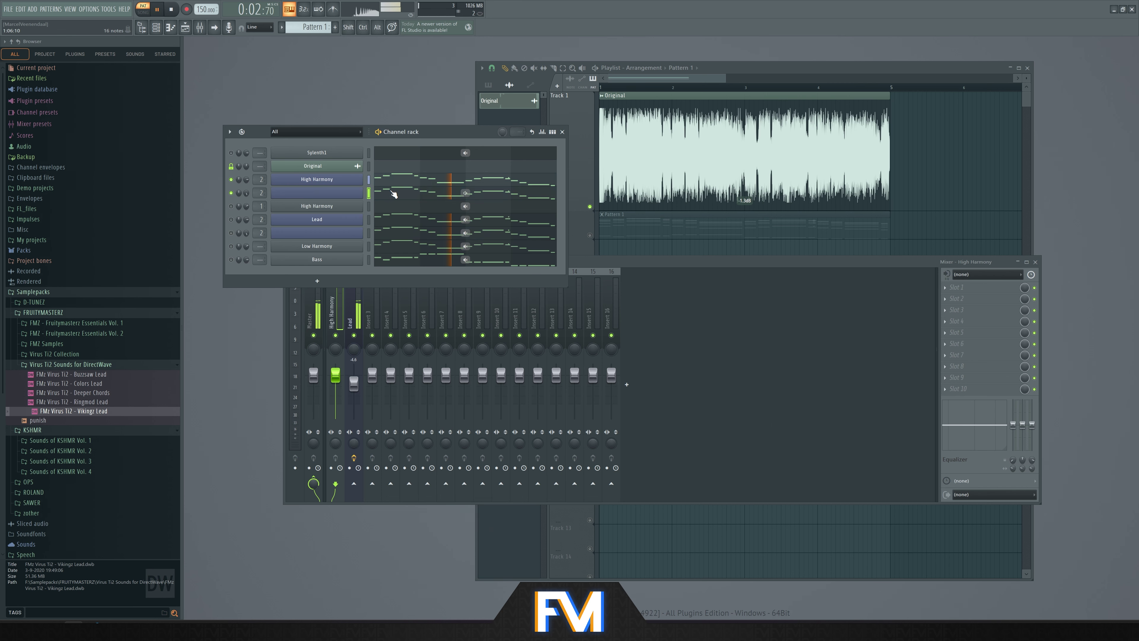
Transpose all notes of the unnamed High Harmony layer down one octave
click(394, 194)
key(ctrl+a)
key(ctrl+d)
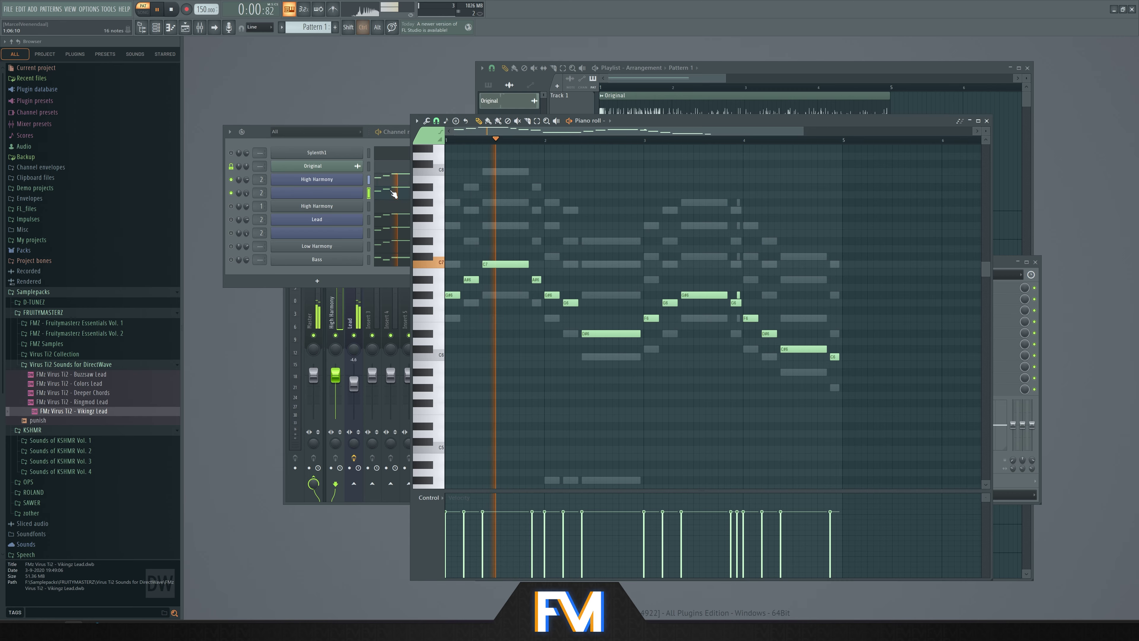
Delete the original High Harmony channel and route its two replacement channels to the Lead's mixer track 2
click(368, 140)
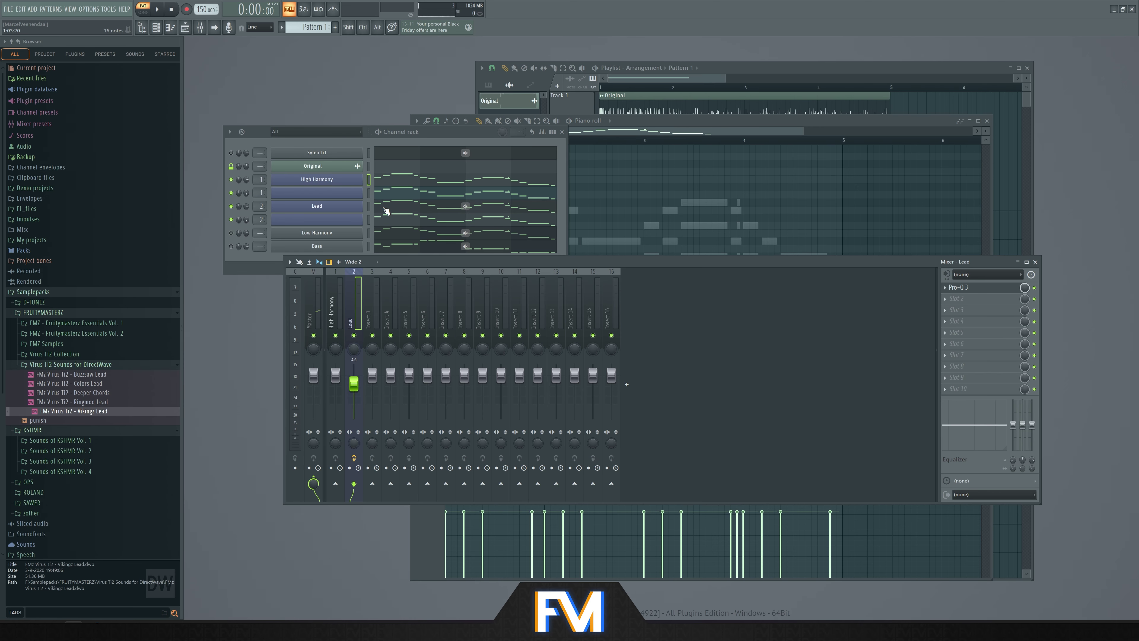
scroll(264, 178, up, 1)
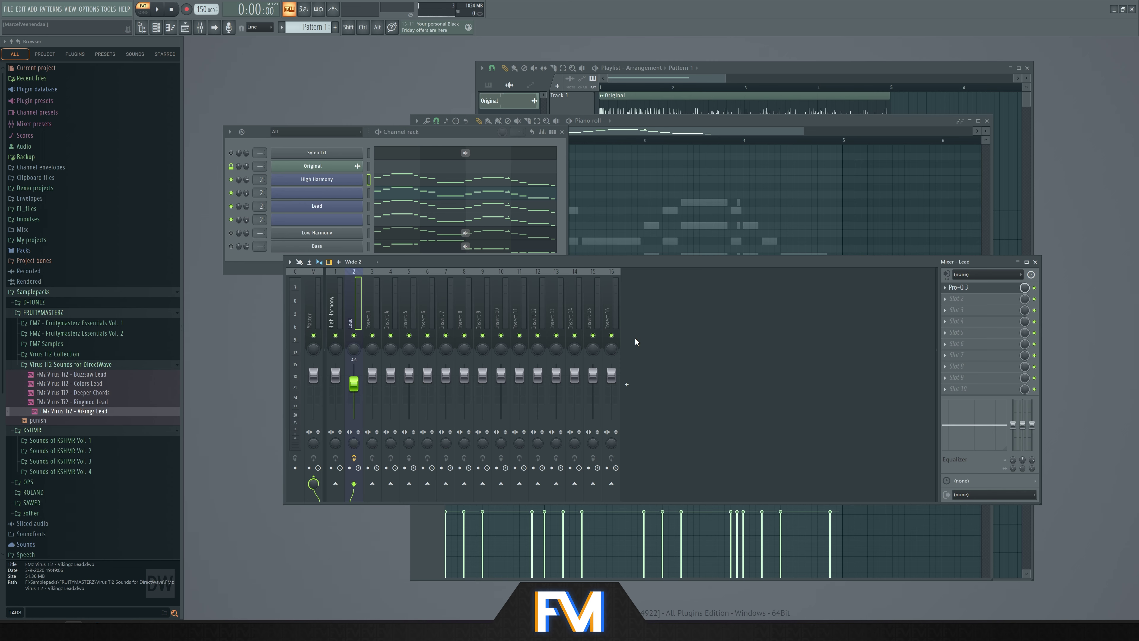
Play the pattern to hear the High Harmony channels together with the Lead
key(space)
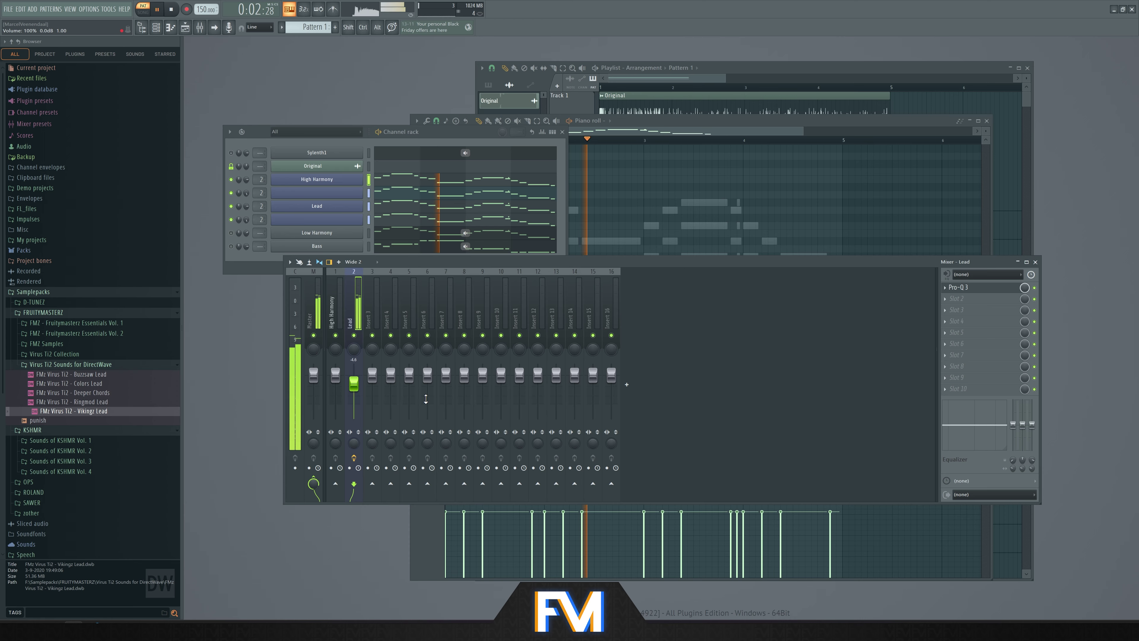
key(space)
key(space)
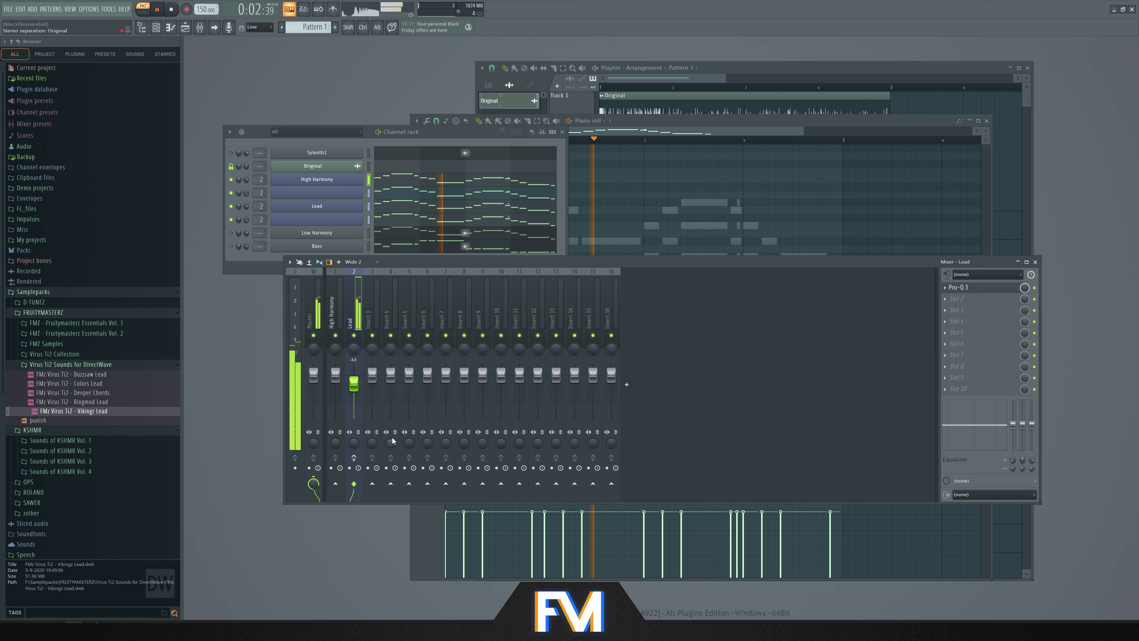
key(space)
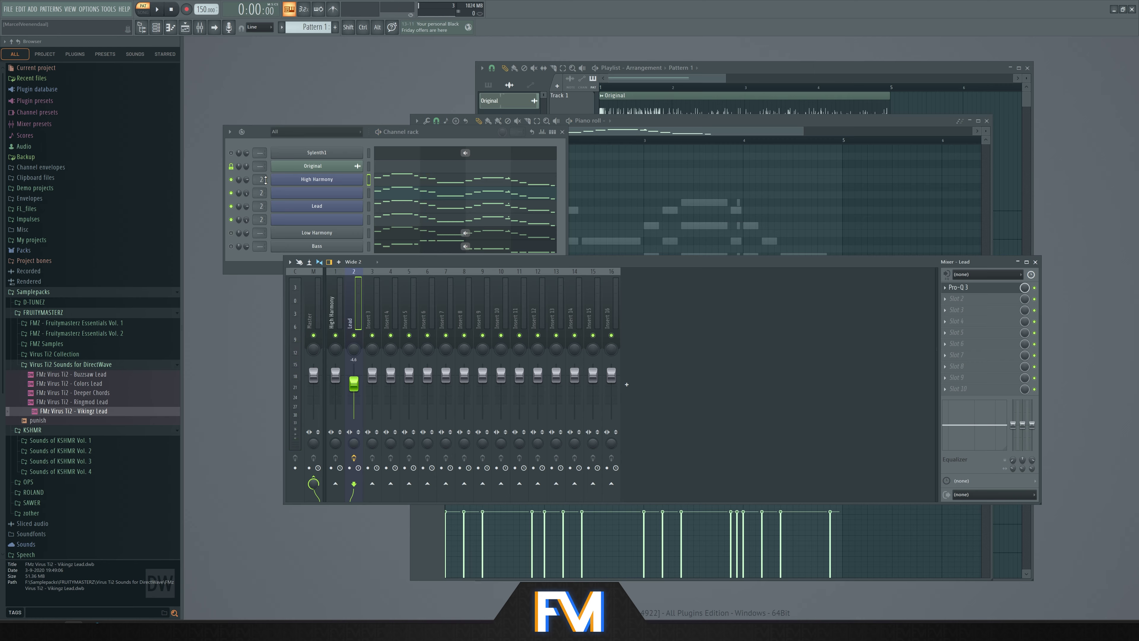
Route both High Harmony channels to mixer track 1 and copy the Lead track's Pro-Q 3 onto the High Harmony track
scroll(263, 180, down, 1)
click(354, 310)
click(945, 289)
drag(962, 334, 334, 320)
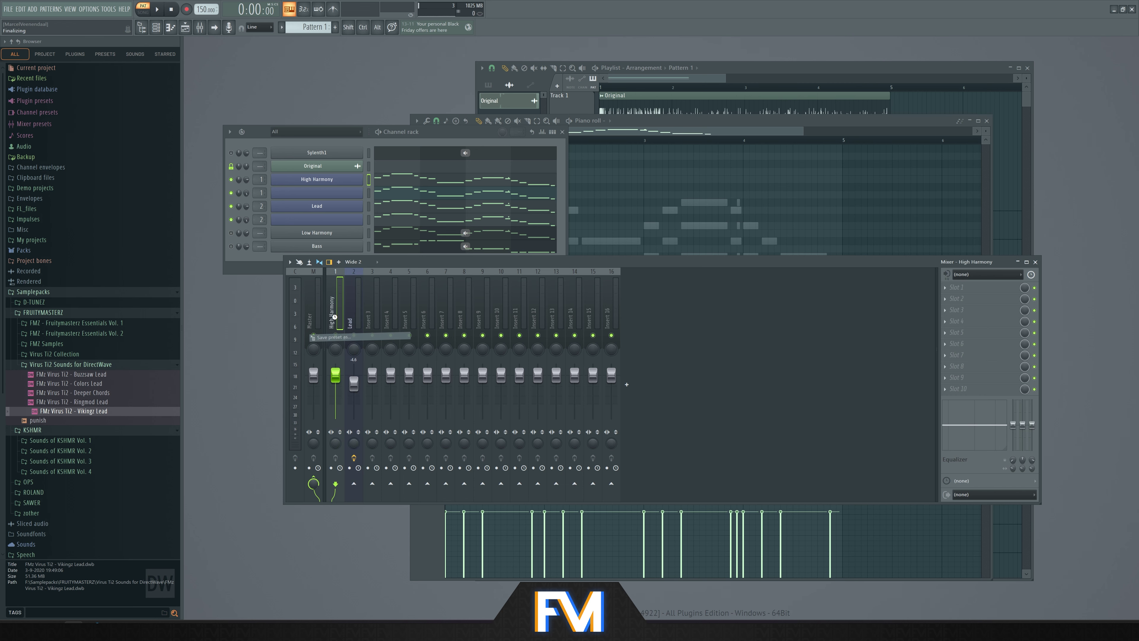
click(707, 267)
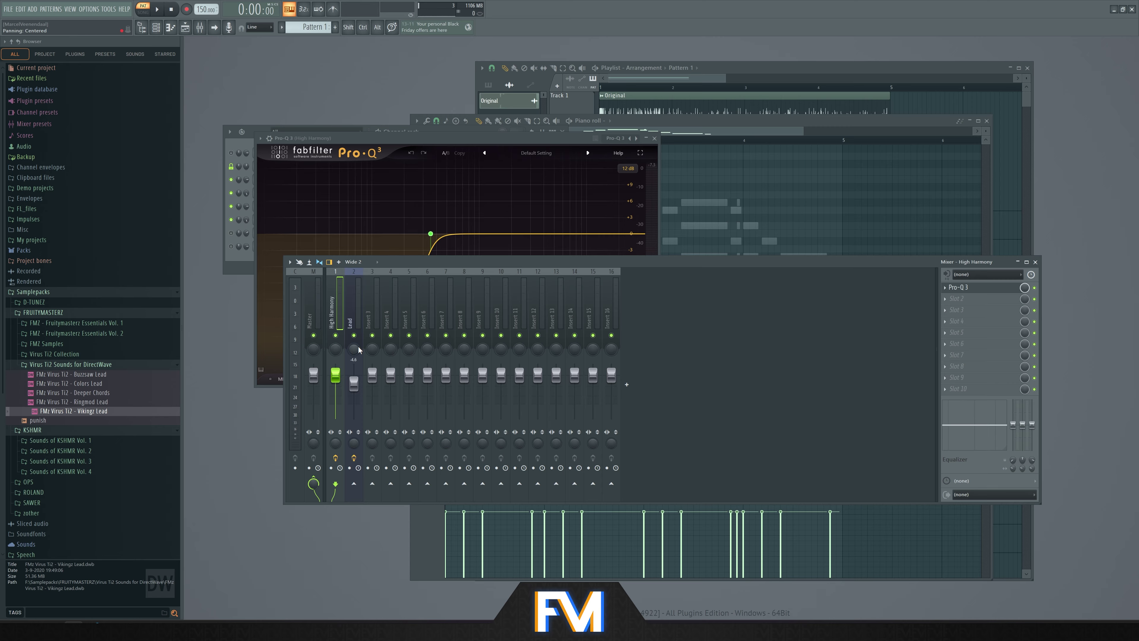
Lower the High Harmony mixer track's volume to about -10 dB while playing the pattern with the Lead
key(ctrl)
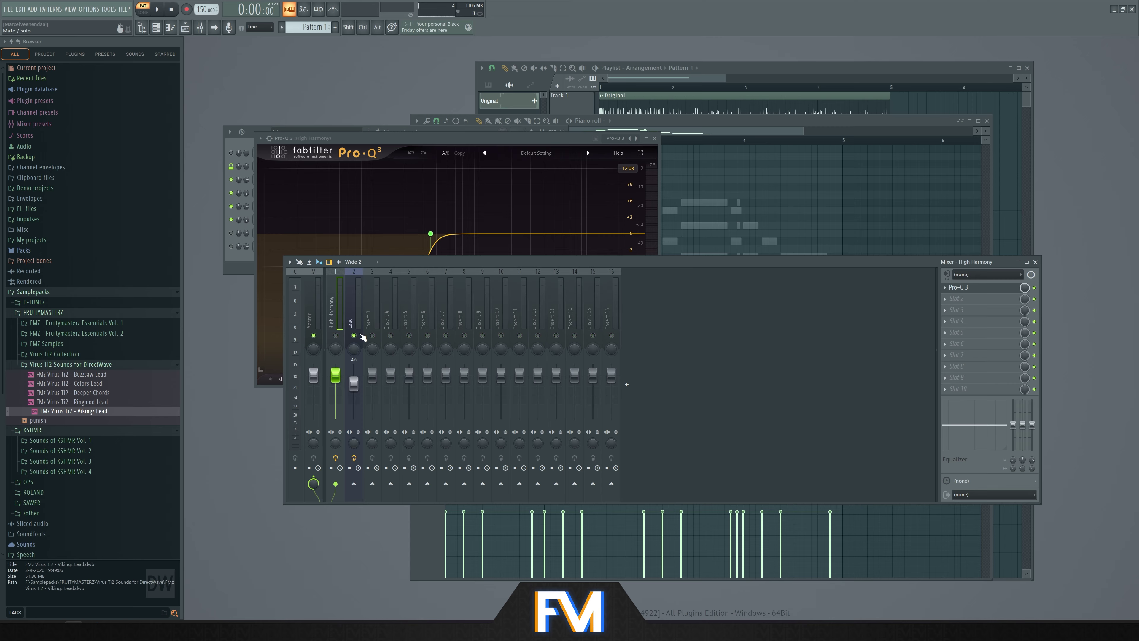
ctrl+click(337, 336)
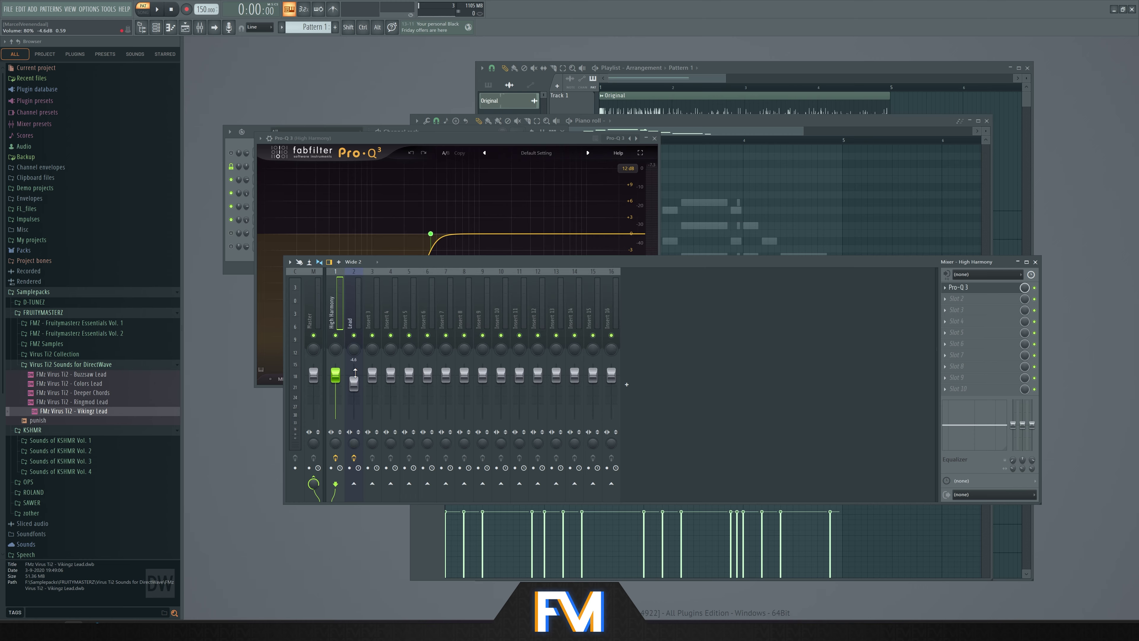
drag(336, 380, 346, 403)
key(space)
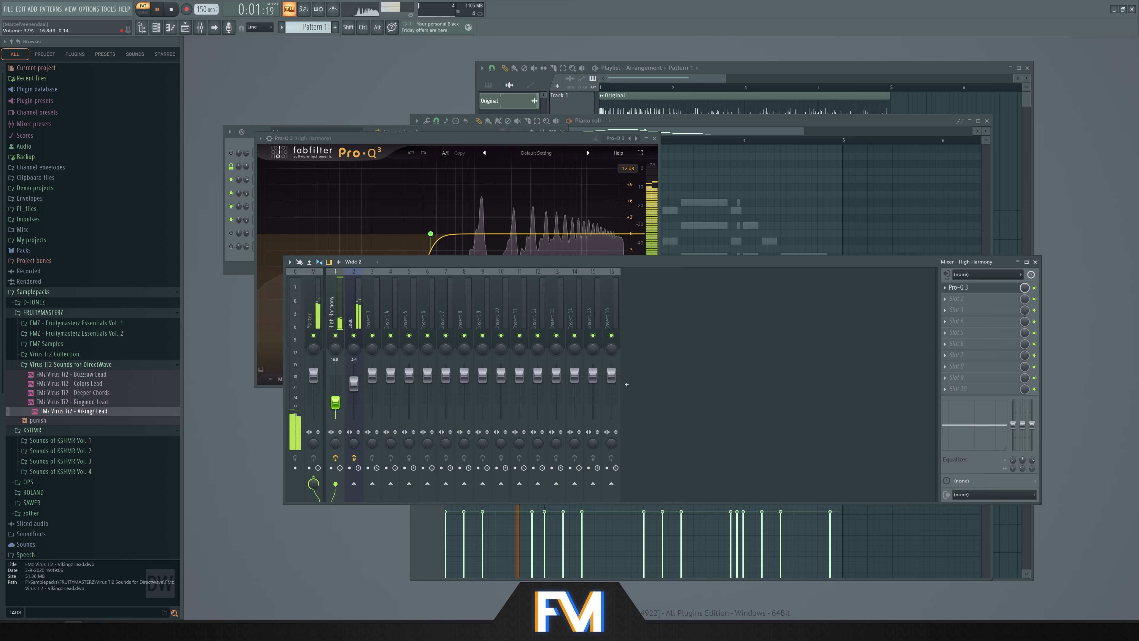
drag(335, 418, 335, 393)
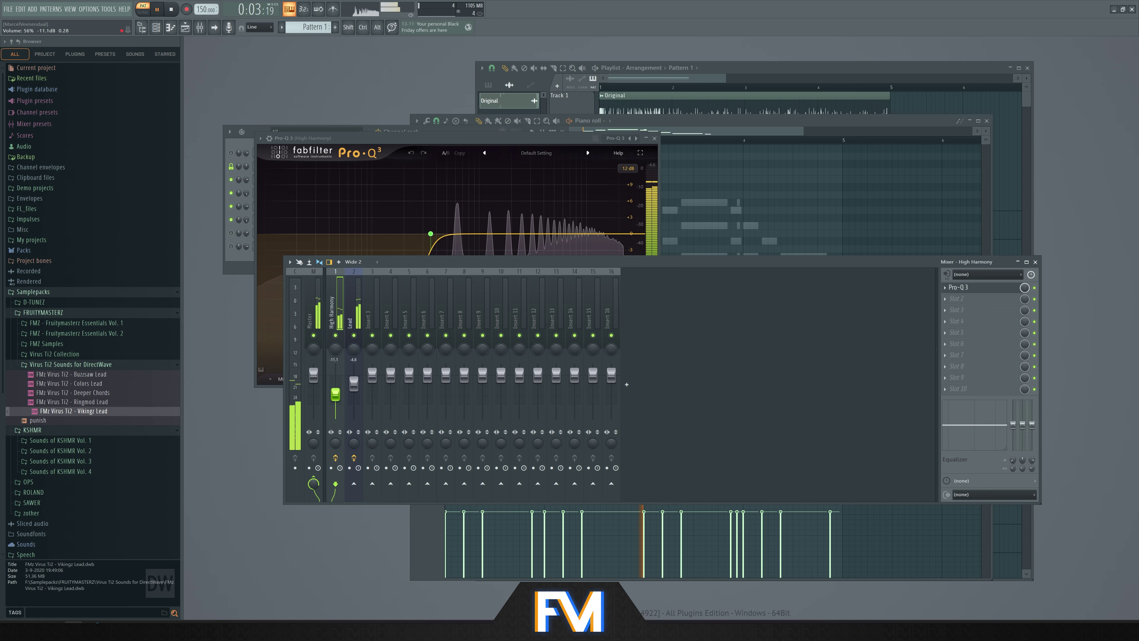
key(space)
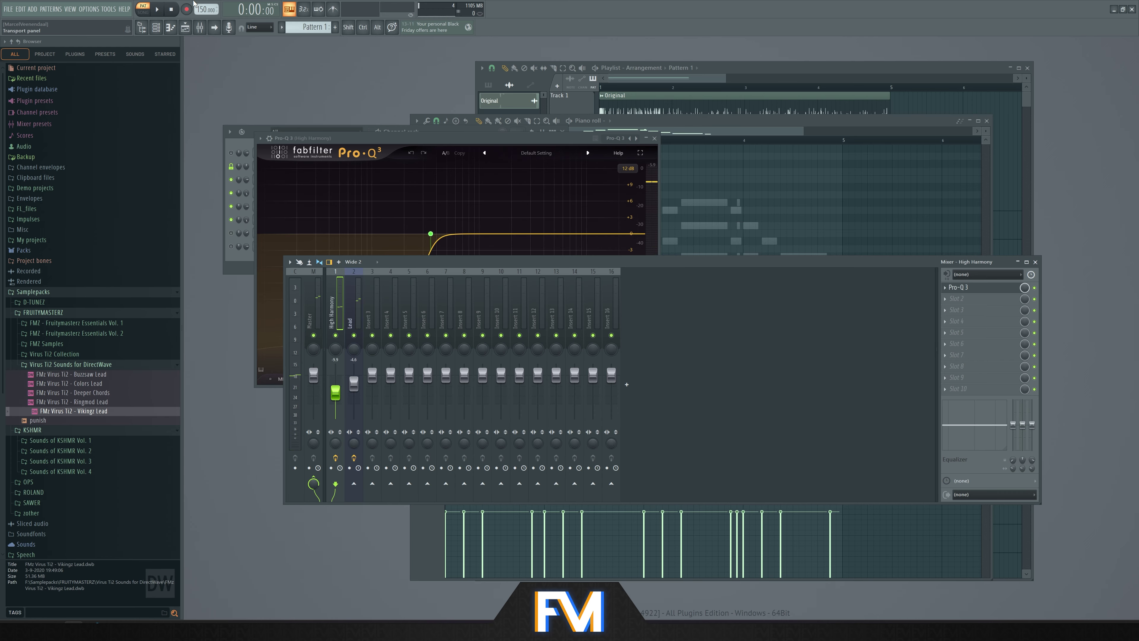
Compare the original in song mode with the pattern and fine-tune the High Harmony and Lead mixer volumes
click(148, 10)
key(space)
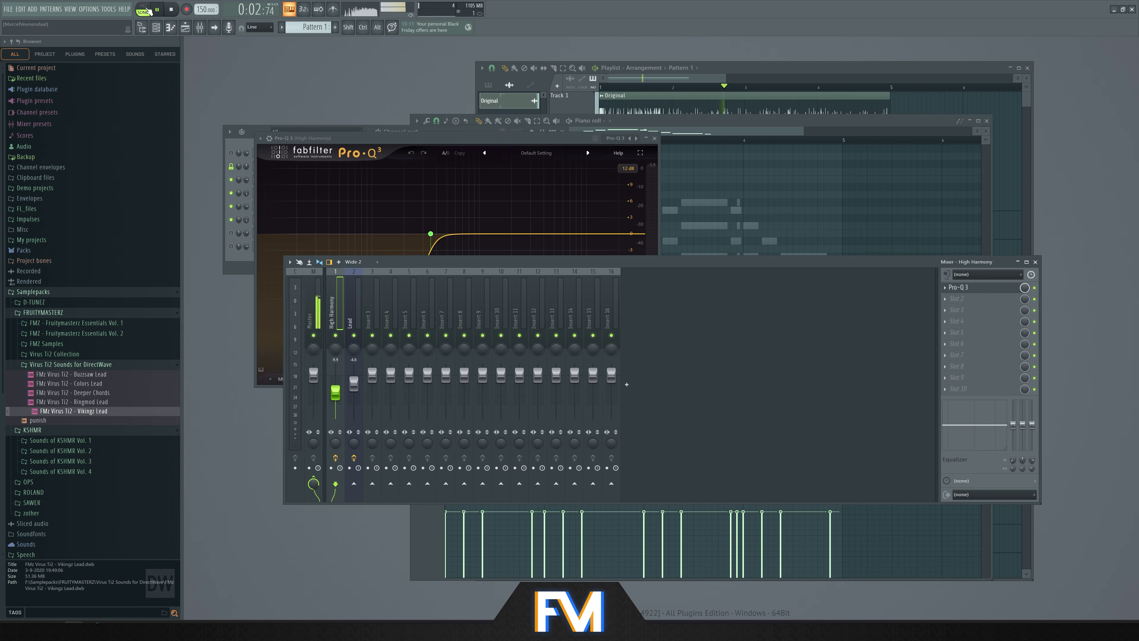
click(149, 10)
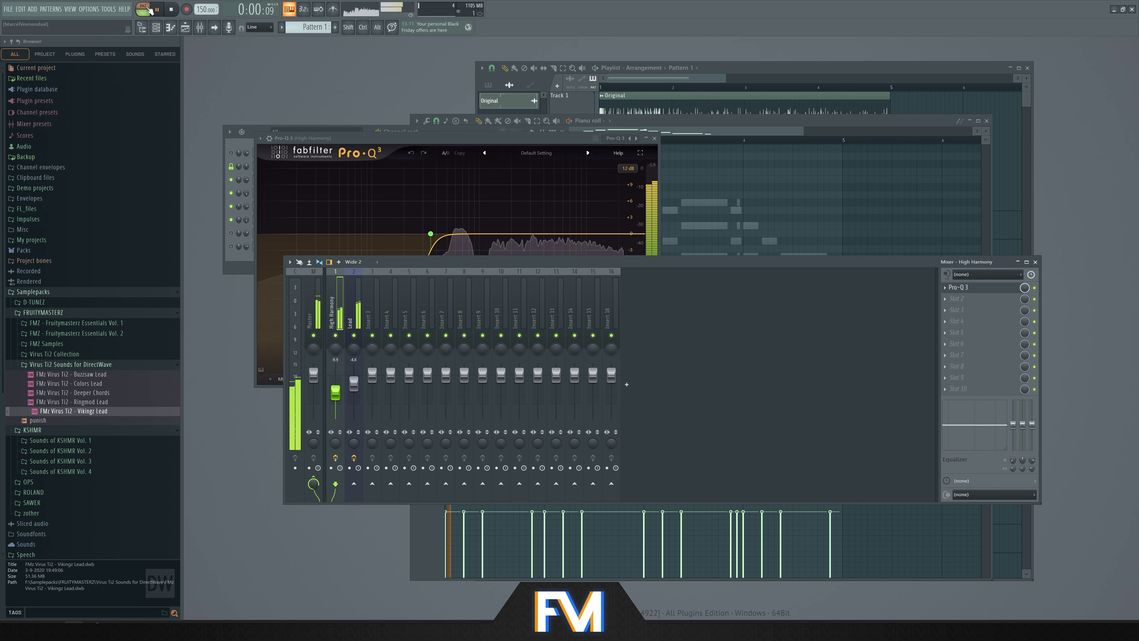
key(space)
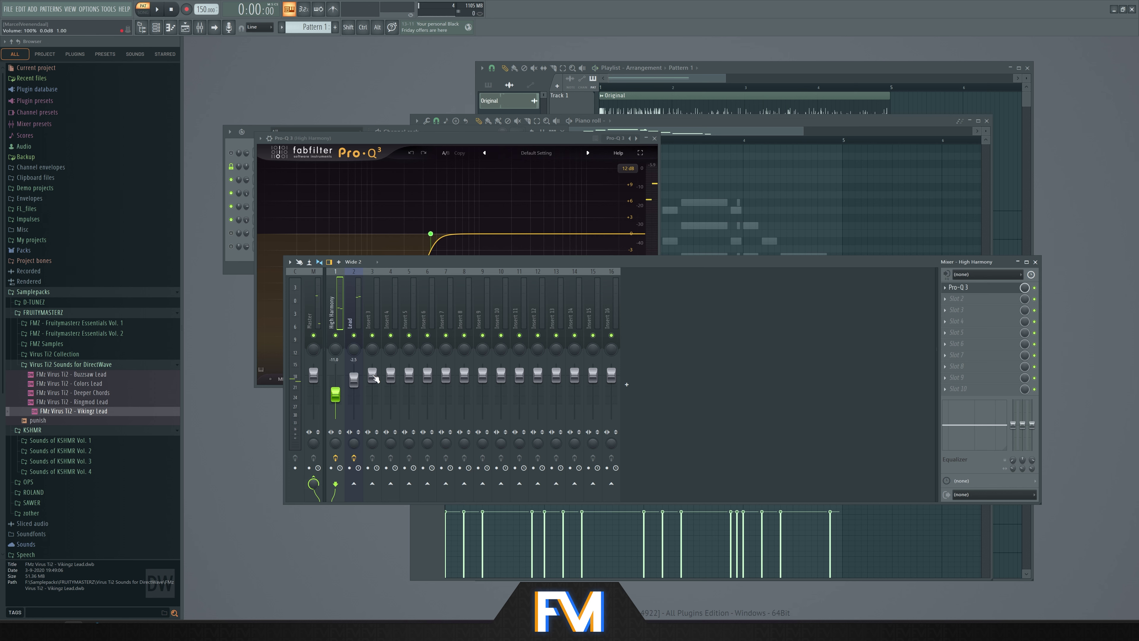
Clone the Lead channel and its unnamed layer channel
key(F6)
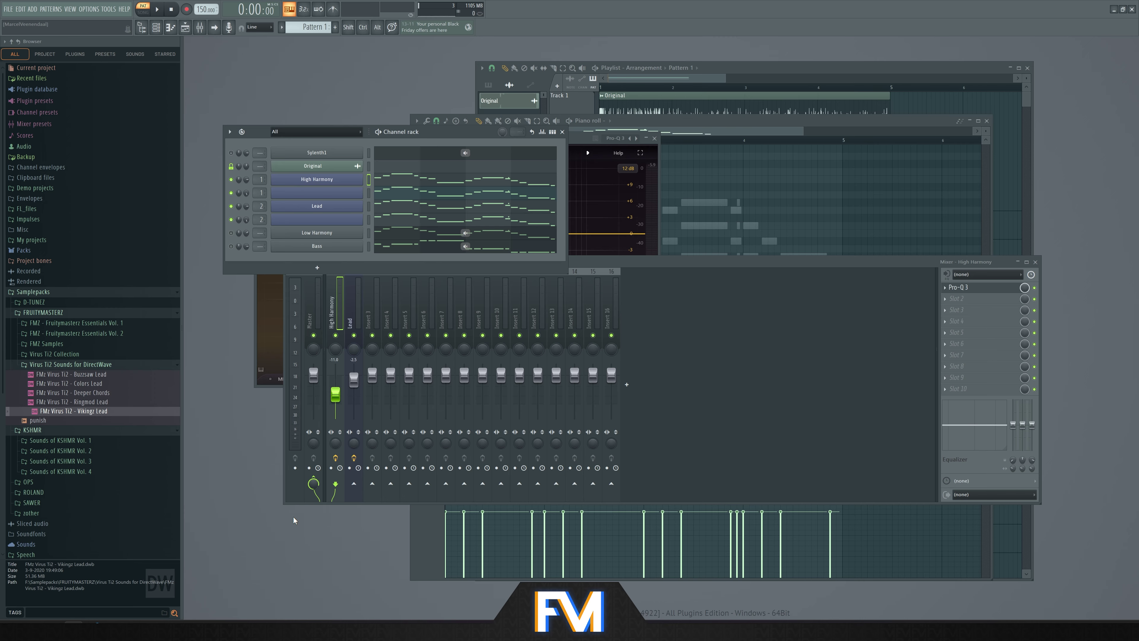
right_click(344, 207)
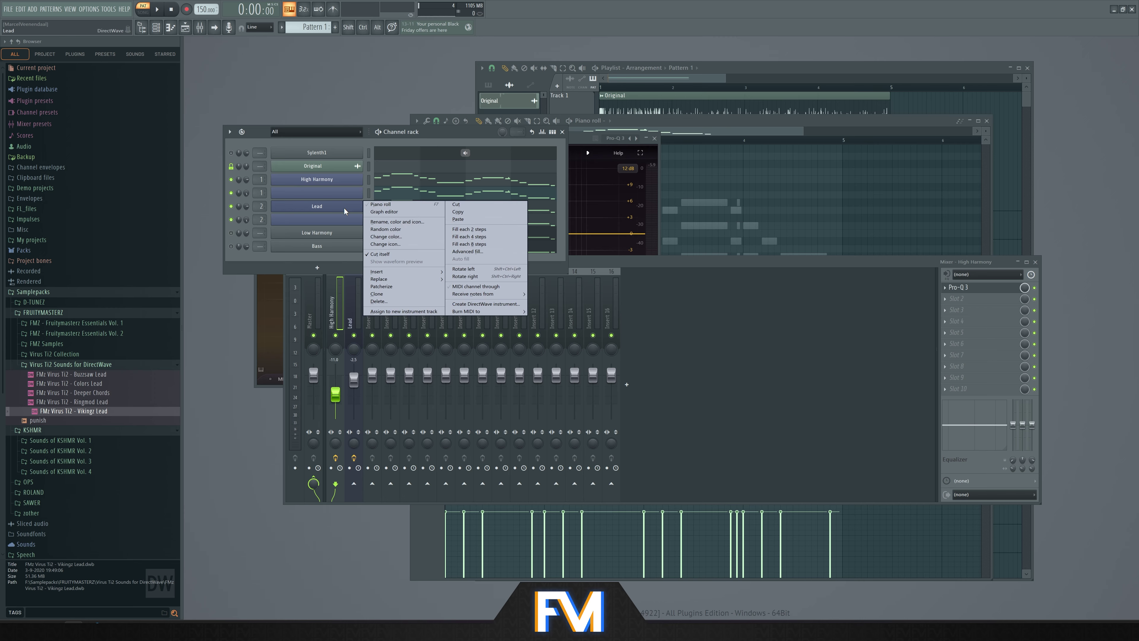
click(392, 293)
right_click(352, 220)
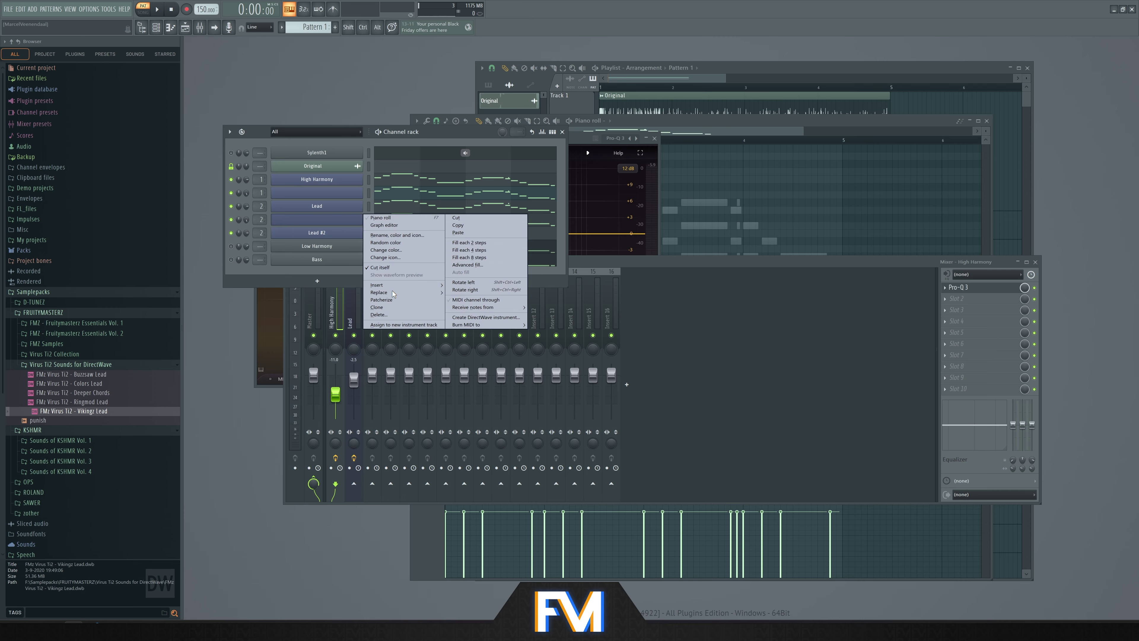
click(390, 306)
click(390, 307)
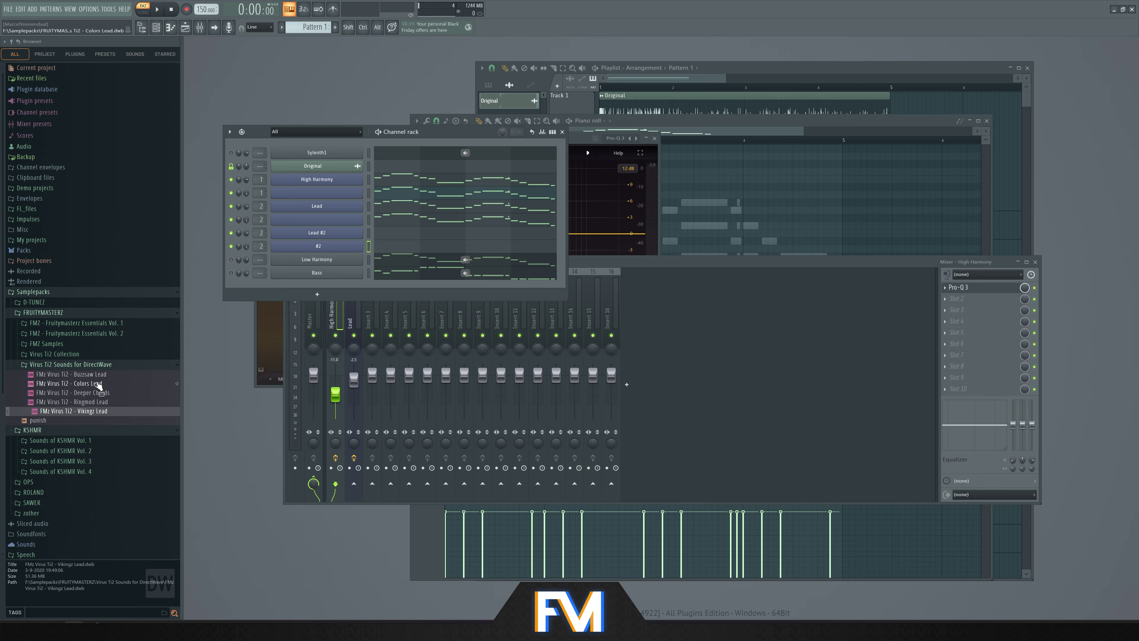
Copy the original Low Harmony channel's name and rename the Lead clone as Low Harmony
right_click(345, 234)
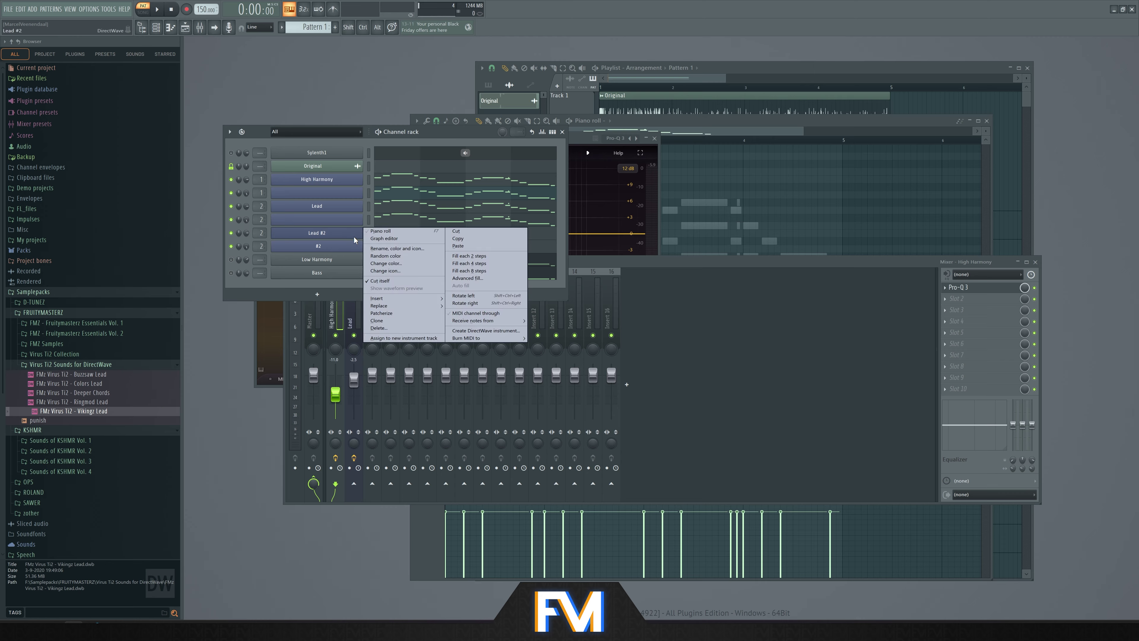
right_click(339, 260)
click(388, 275)
key(ctrl+c)
key(Return)
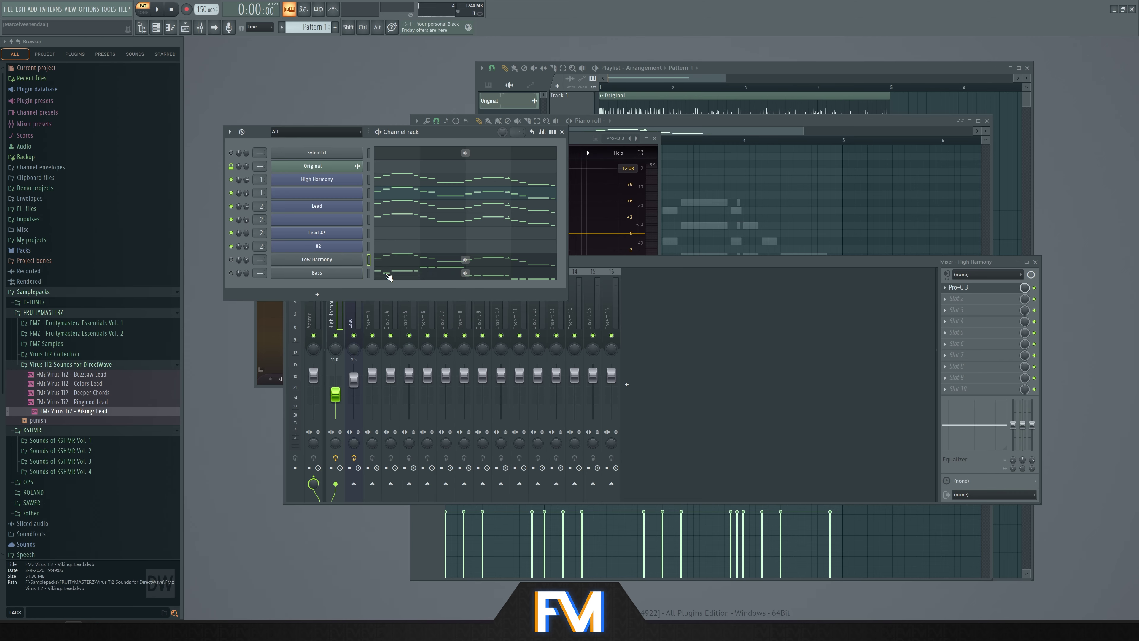
right_click(334, 235)
click(376, 248)
key(ctrl+v)
key(Return)
Clear the name of the cloned layer below the new Low Harmony channel
right_click(346, 253)
click(386, 268)
key(ctrl+v)
key(Return)
right_click(362, 245)
click(385, 263)
key(BackSpace)
key(Return)
Route both new Low Harmony channels to mixer track 3 and color the High Harmony mixer track Slate Grey (#5B6985)
key(ctrl+l)
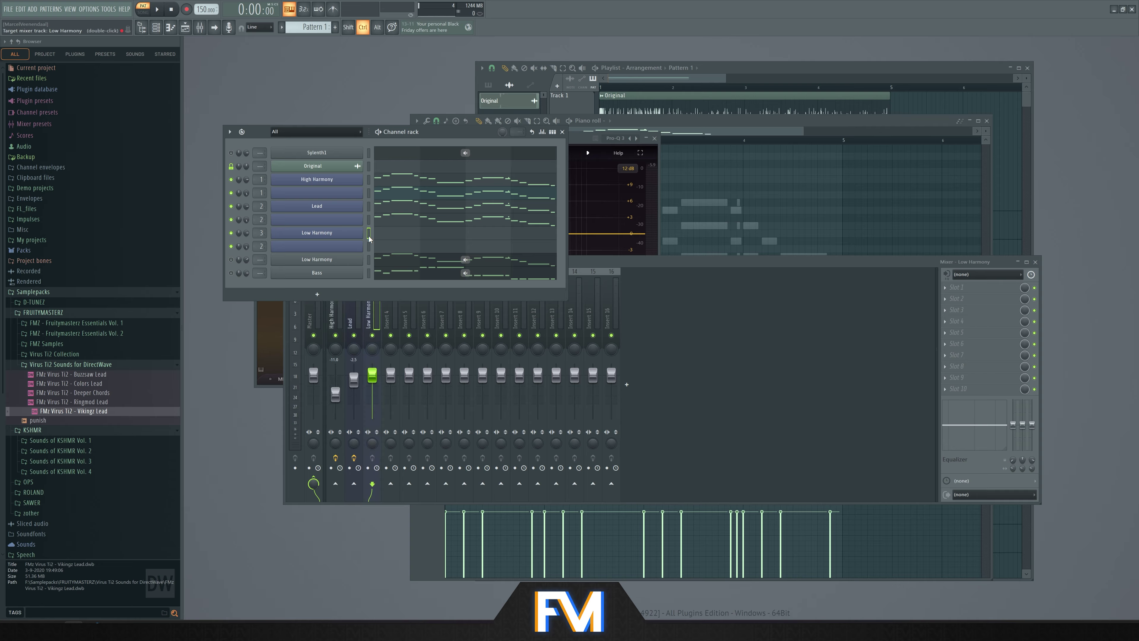
click(362, 335)
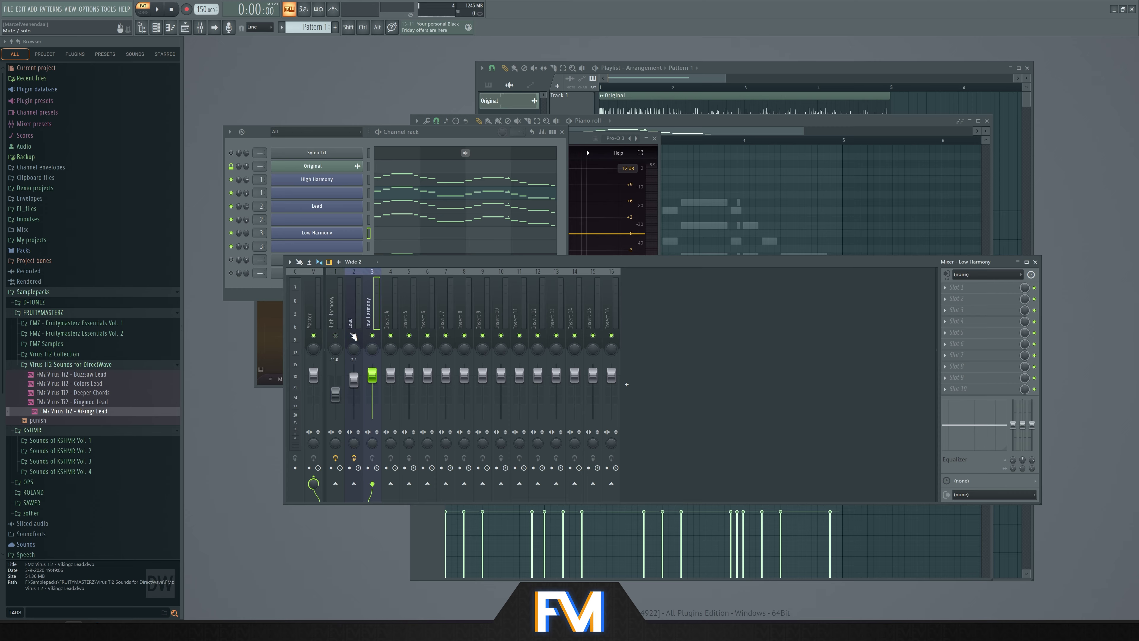
right_click(343, 270)
click(385, 277)
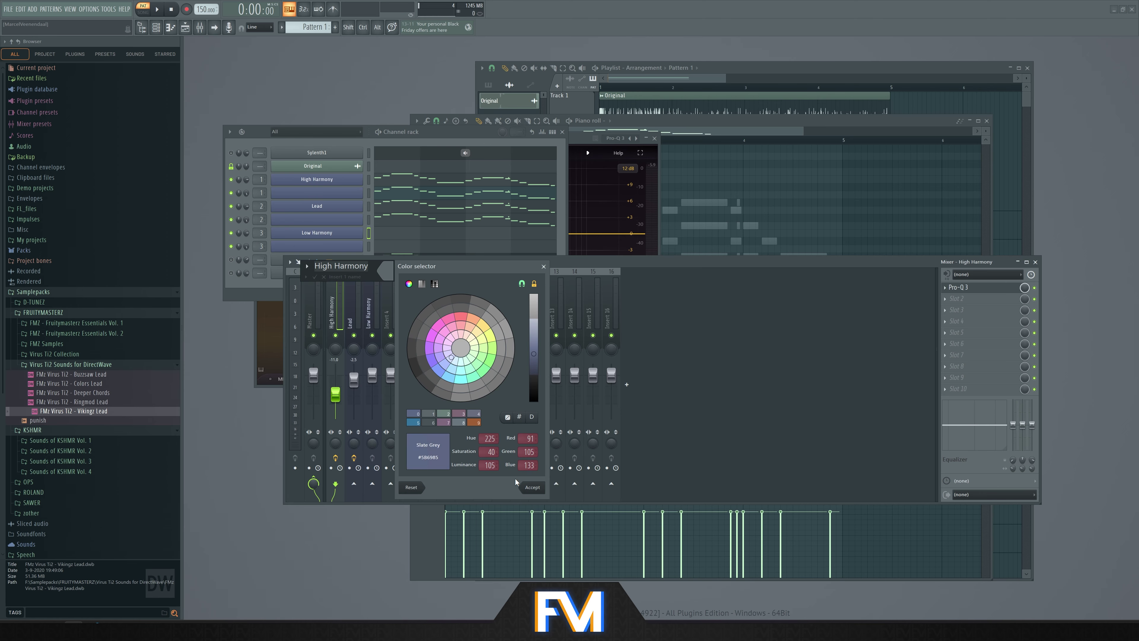
click(532, 487)
click(409, 301)
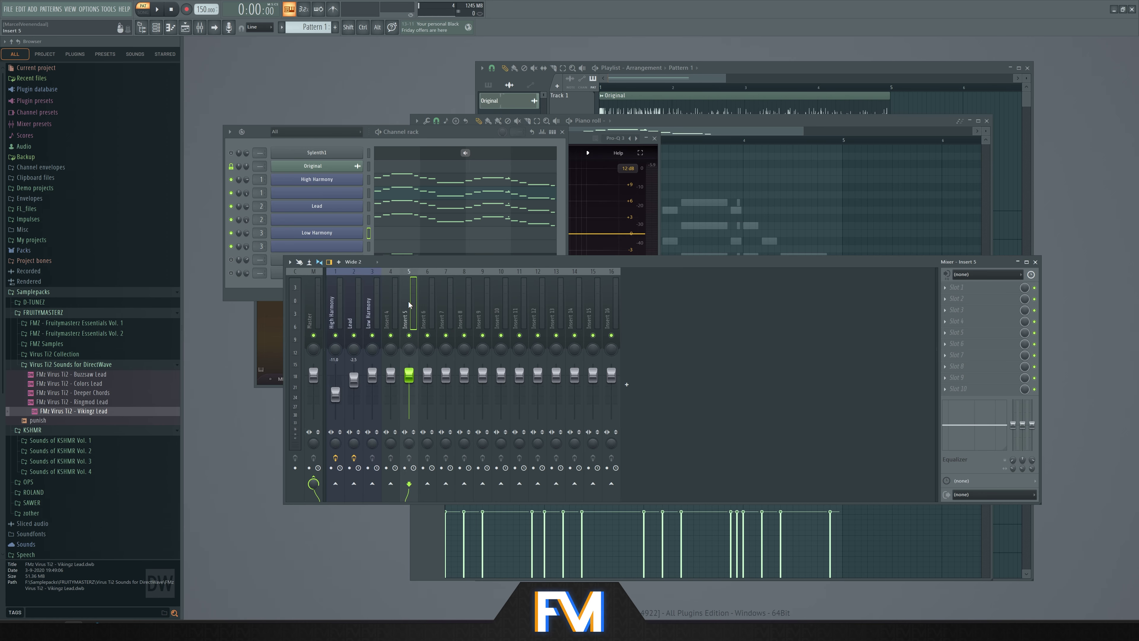
Move the original Low Harmony channel's notes to both new channels and solo the unnamed layer
click(370, 219)
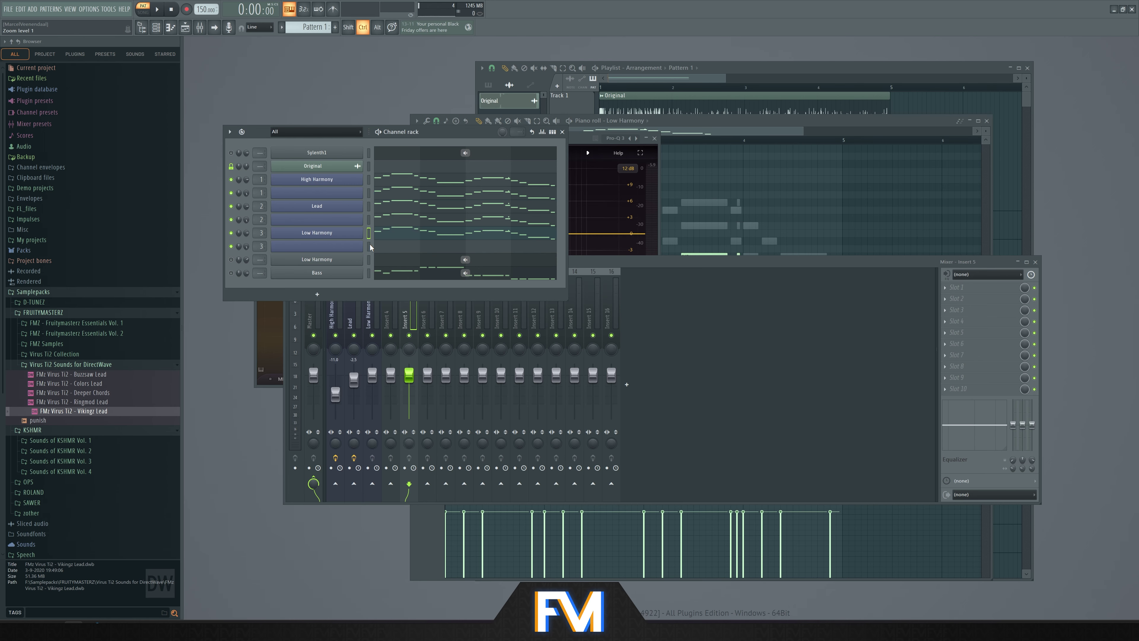
click(368, 246)
right_click(231, 233)
right_click(231, 246)
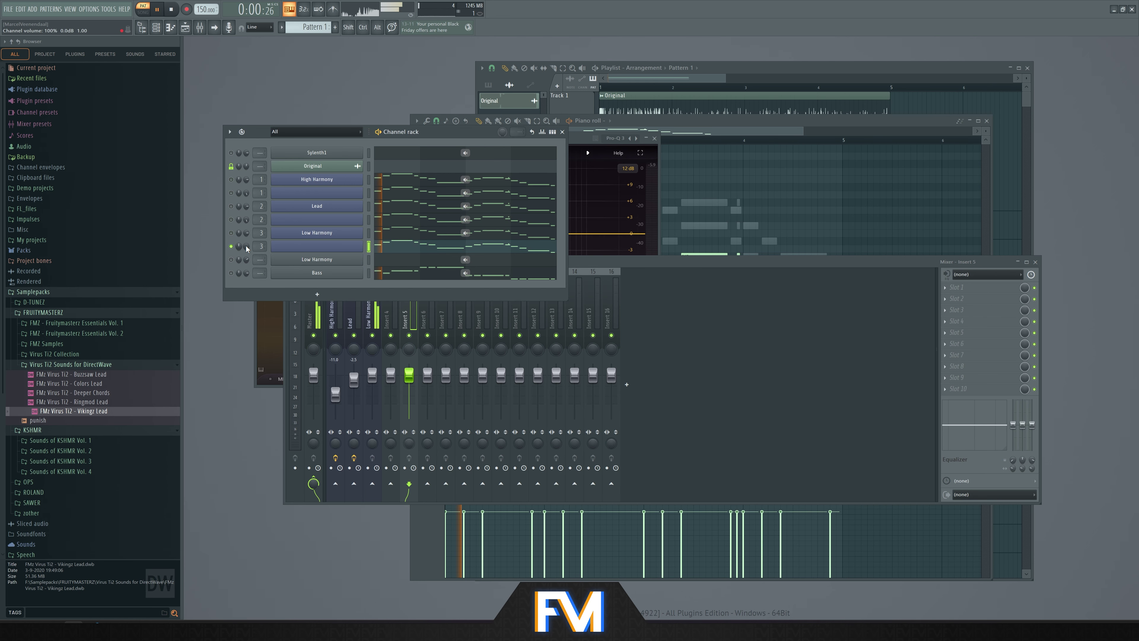
Transpose all notes of the unnamed Low Harmony layer down one octave
click(399, 246)
key(ctrl+a)
key(ctrl+Down)
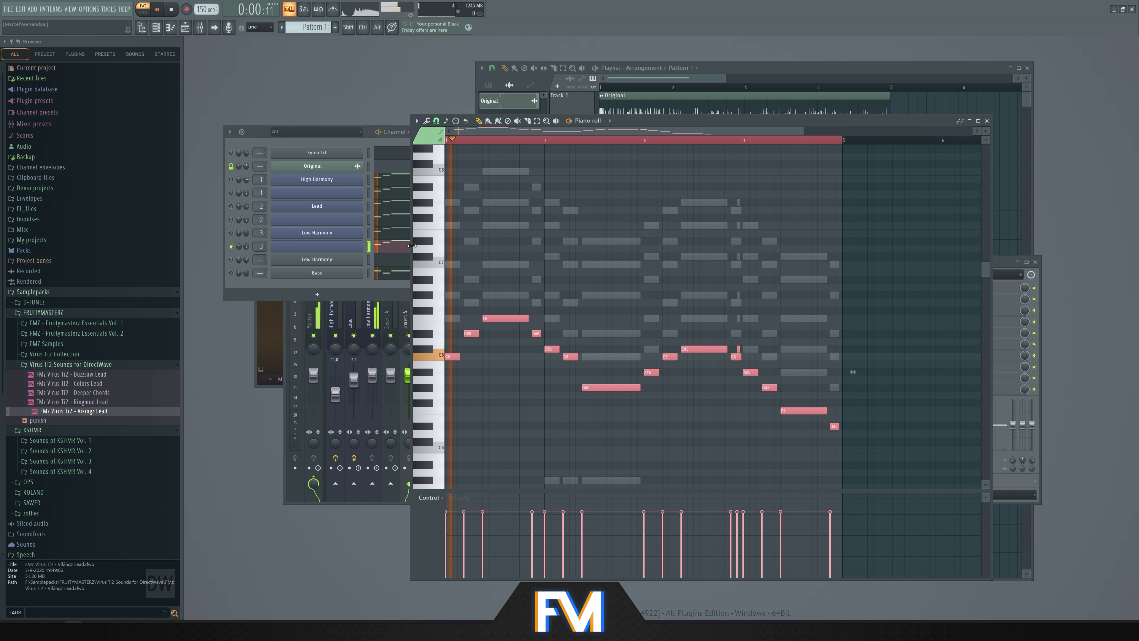
Open the unnamed layer's DirectWave, play the pattern, and enable the named Low Harmony channel as well
click(294, 249)
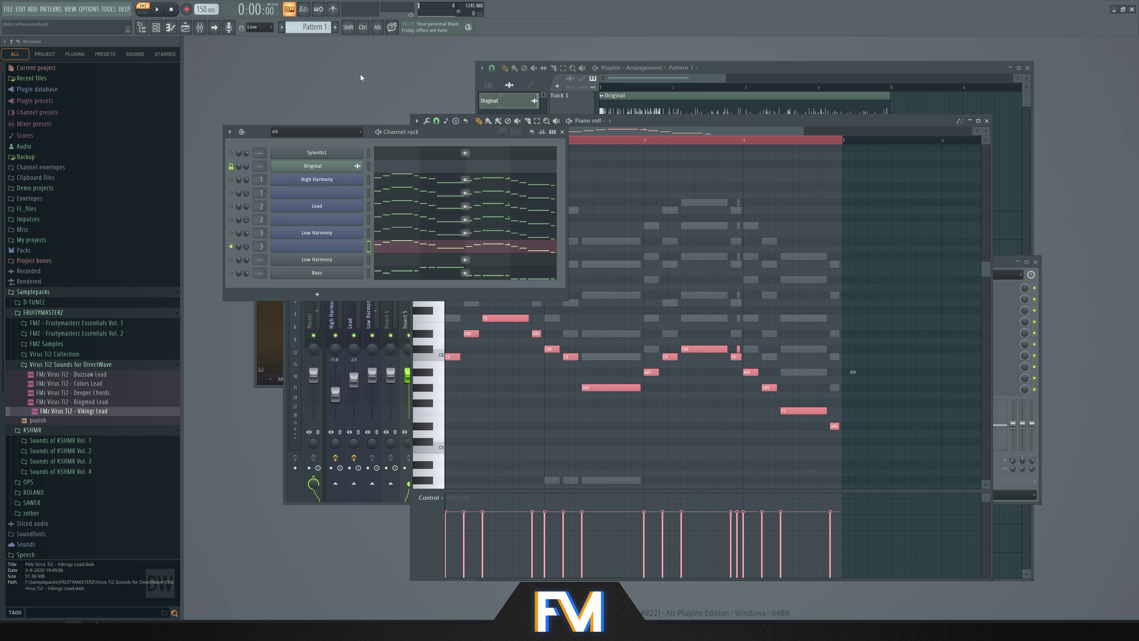
right_click(334, 237)
click(434, 353)
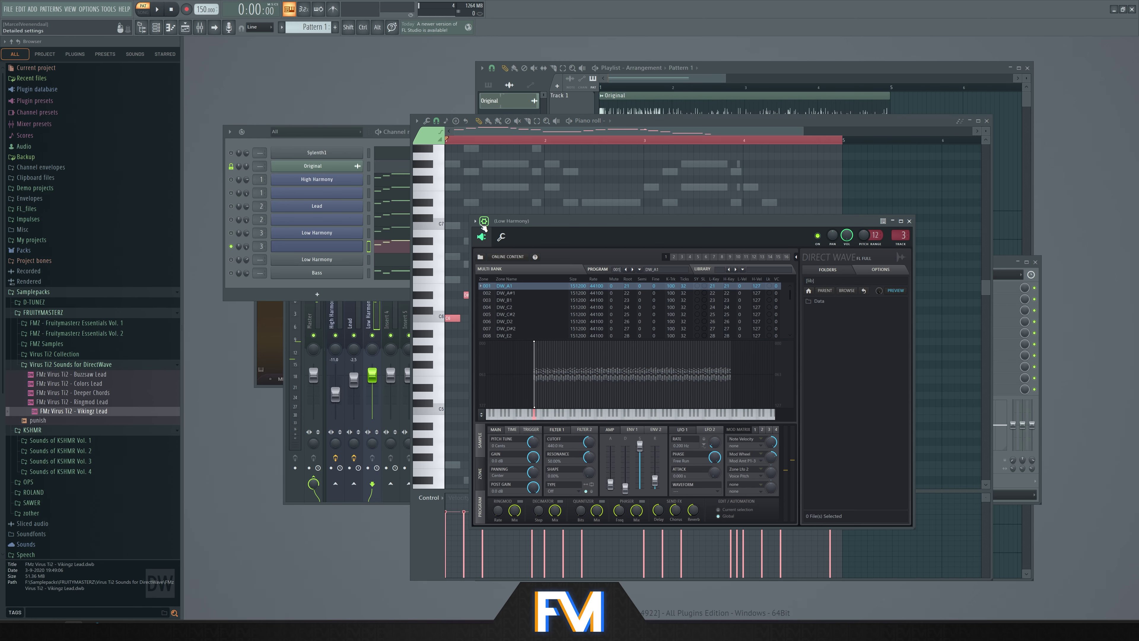
key(F6)
key(space)
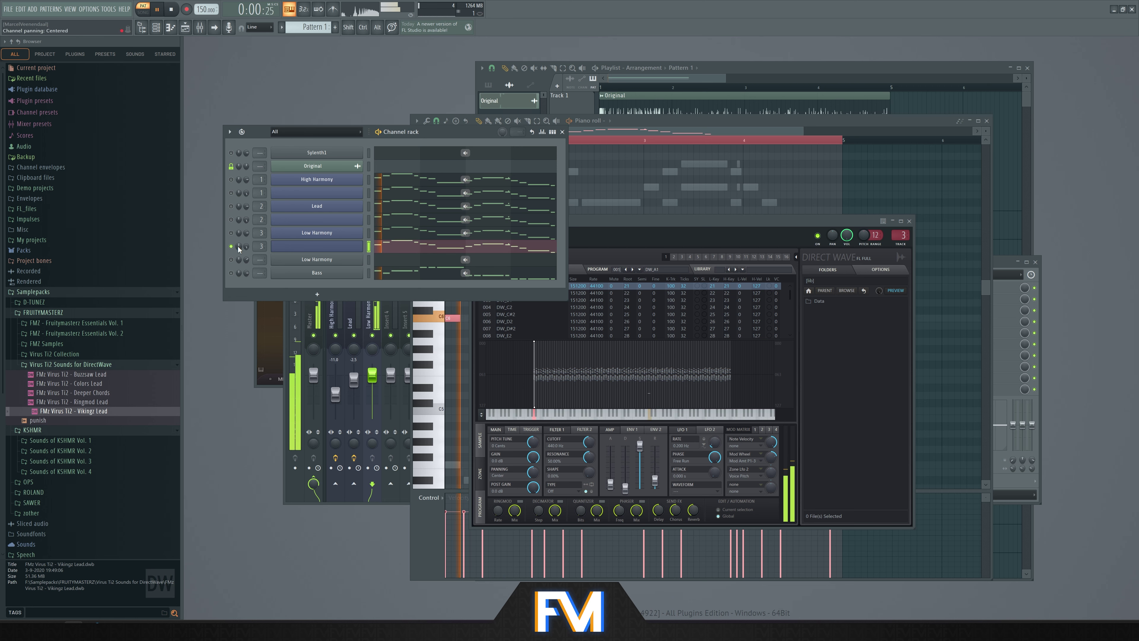
click(231, 232)
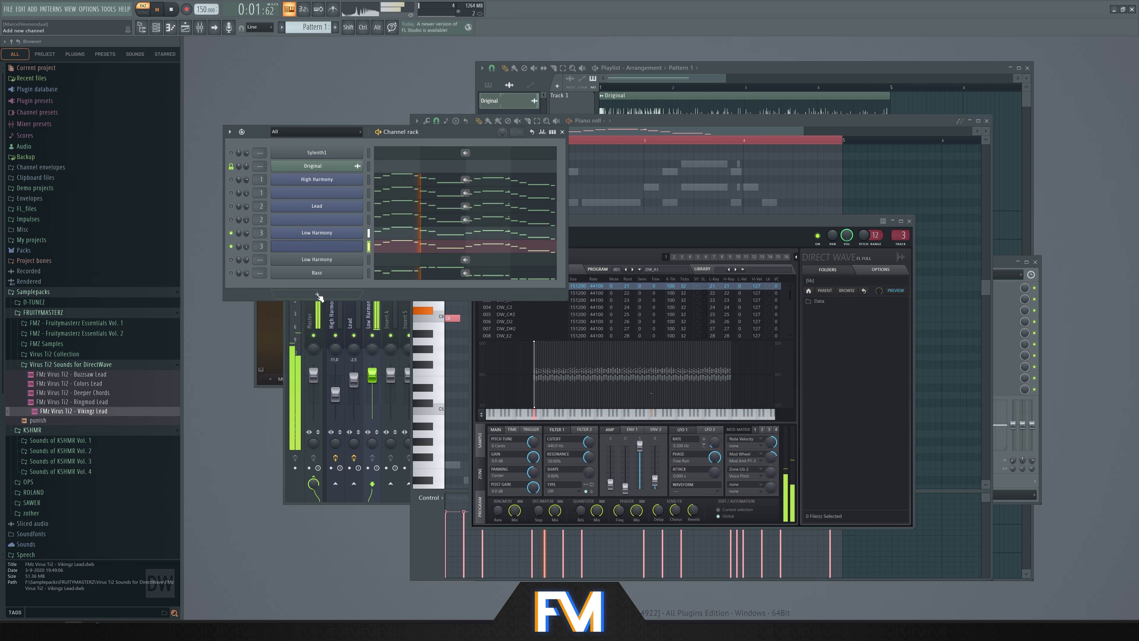
Inspect the DirectWave settings of both Low Harmony channels, including the sample page and the program page's master volume
click(314, 247)
click(314, 247)
click(480, 442)
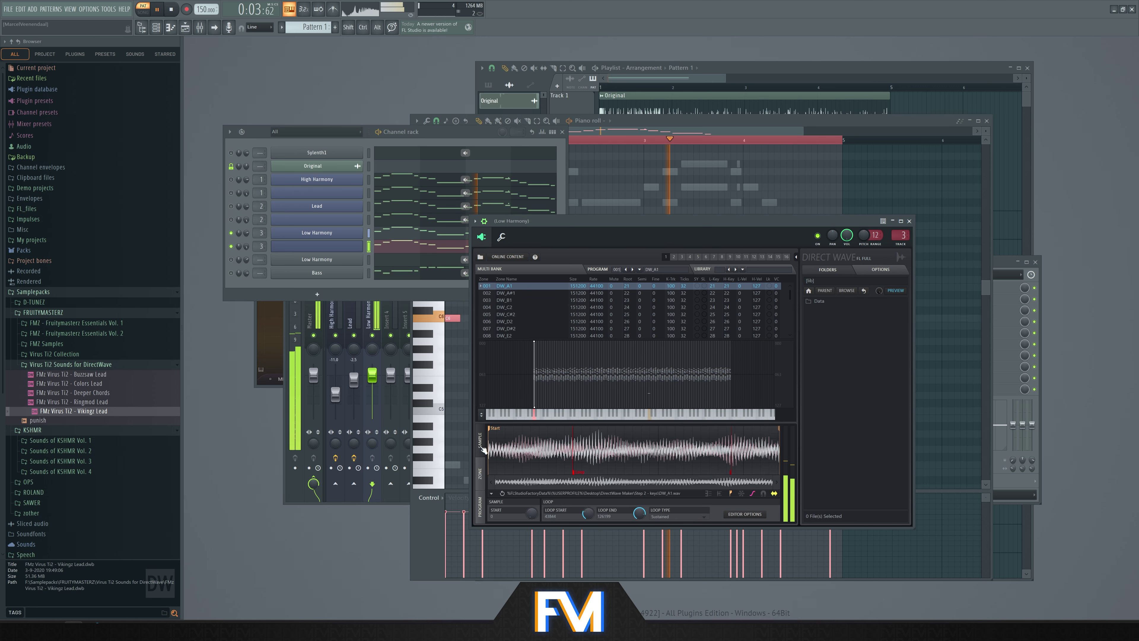
click(480, 507)
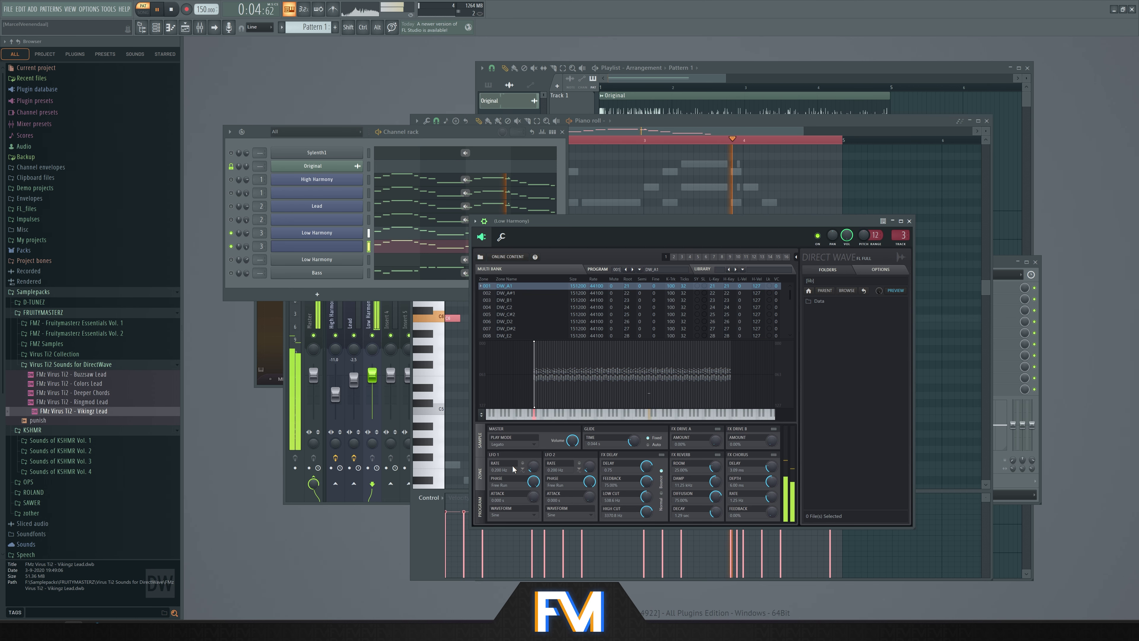
key(space)
click(322, 235)
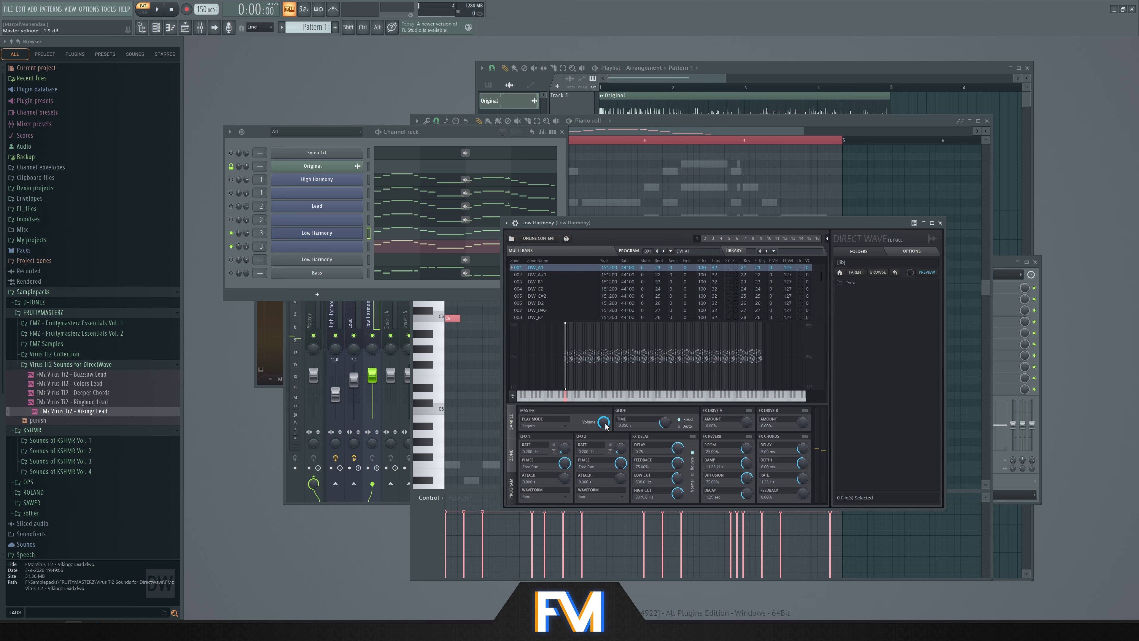
Listen to both Low Harmony channels and lower the Low Harmony mixer track's volume to -9.8 dB
key(space)
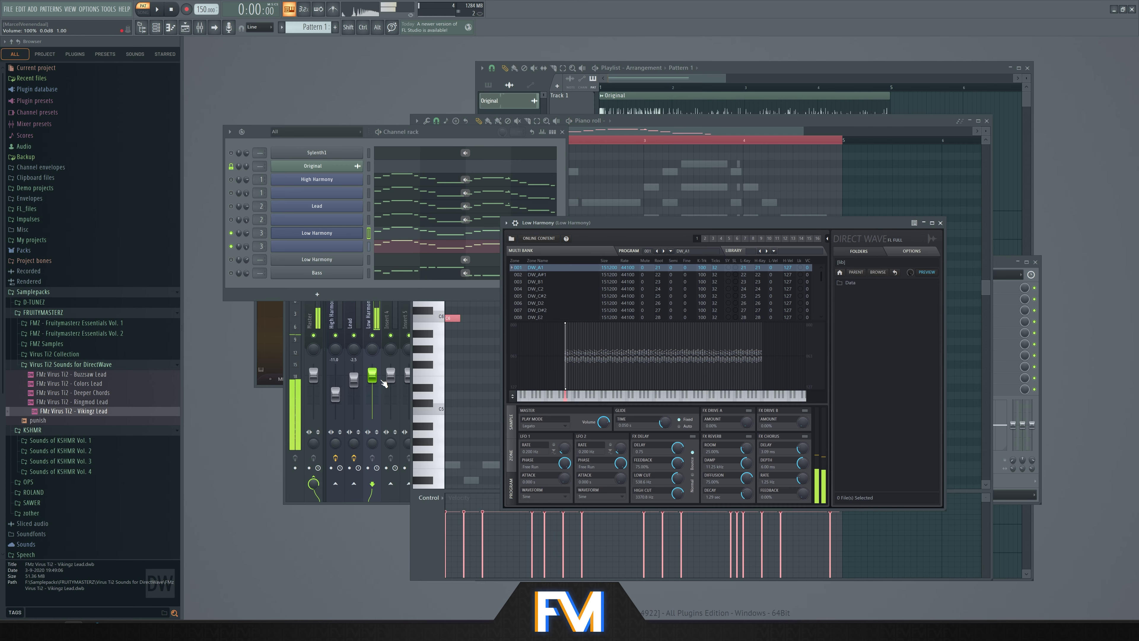
key(space)
key(F9)
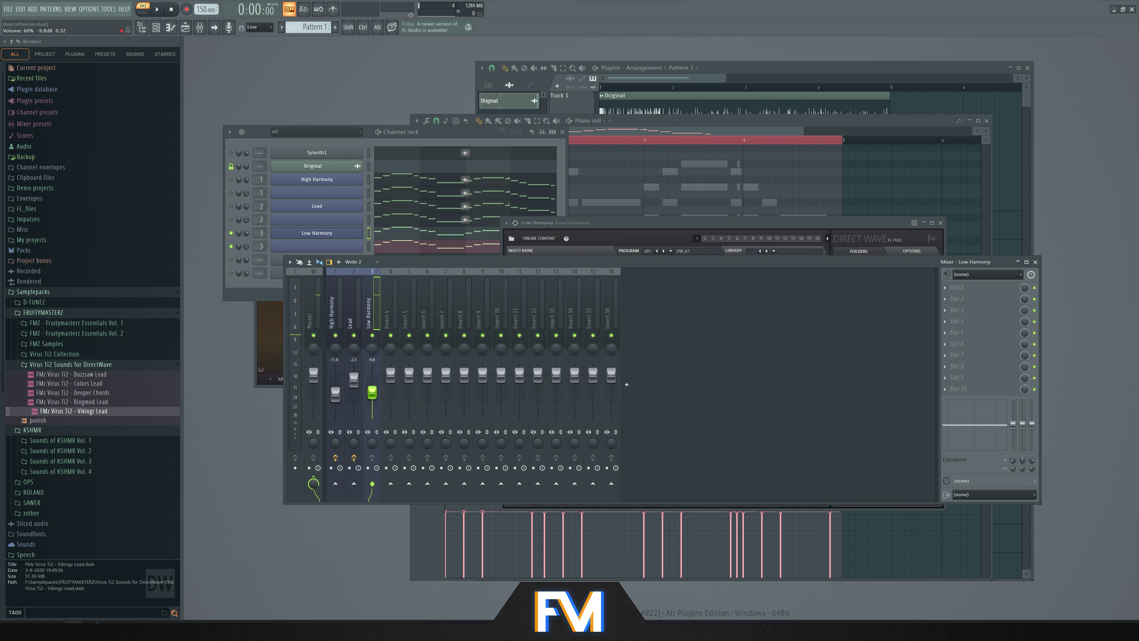
Enable all Lead and Harmony channels, play the pattern, and rebalance the High Harmony mixer volume against Low Harmony at -7.8 dB
ctrl+click(231, 246)
click(231, 273)
key(space)
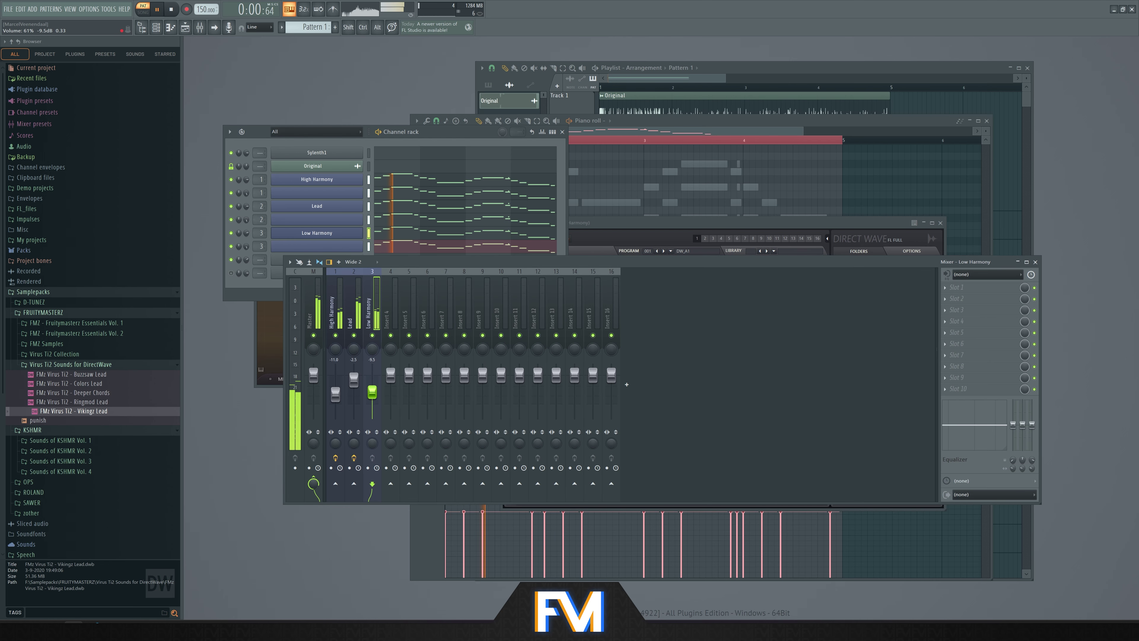
key(F9)
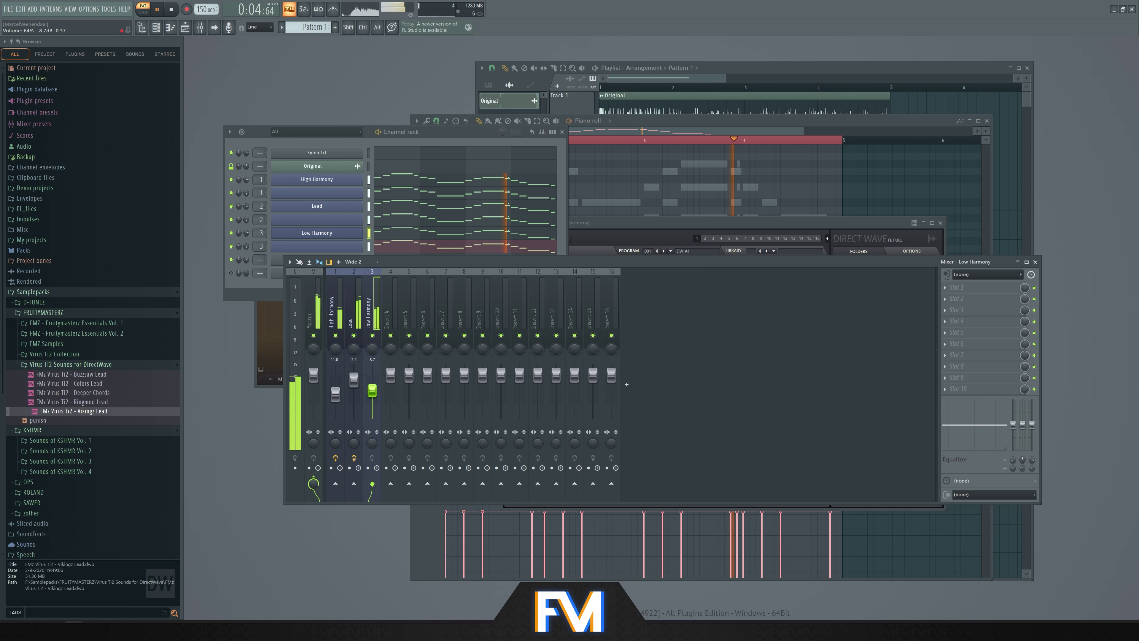
click(335, 394)
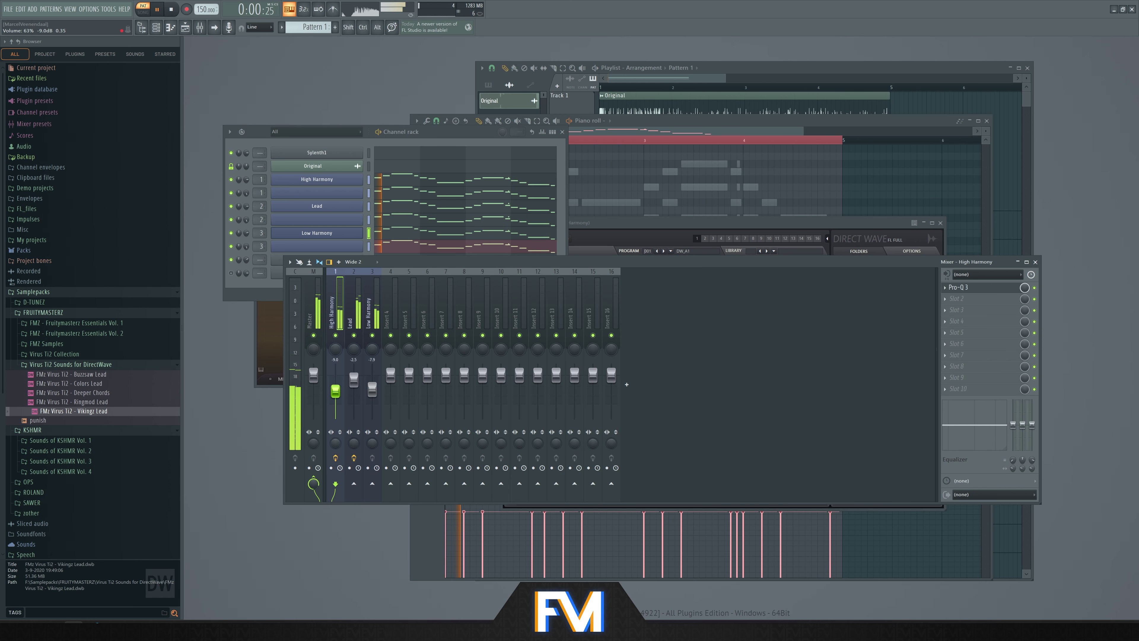
click(373, 314)
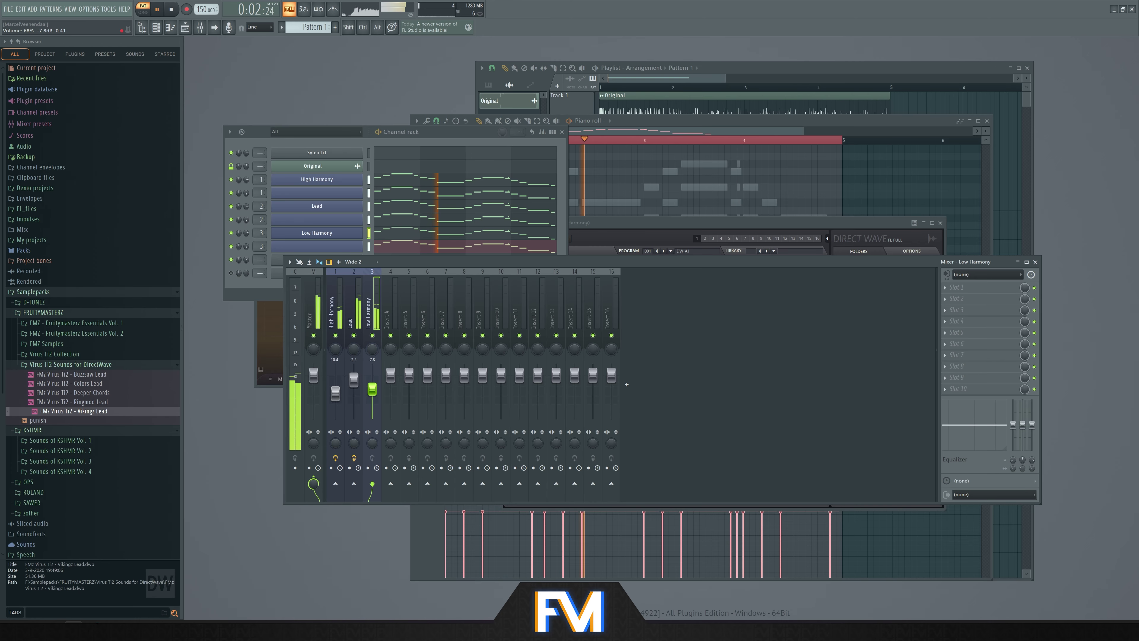
drag(448, 134, 446, 124)
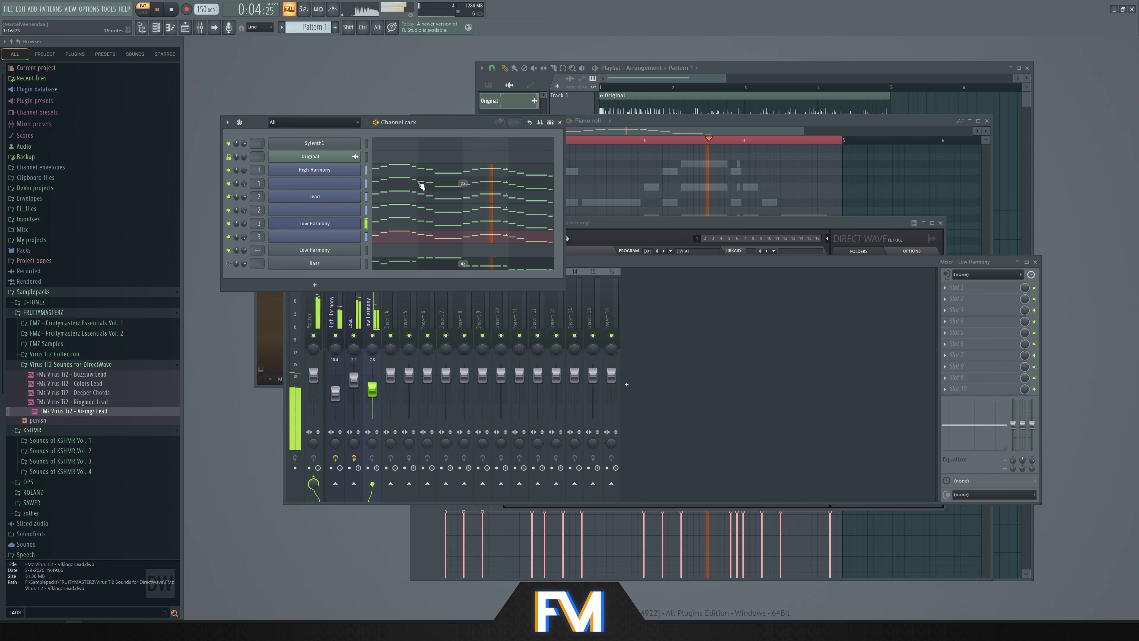
key(space)
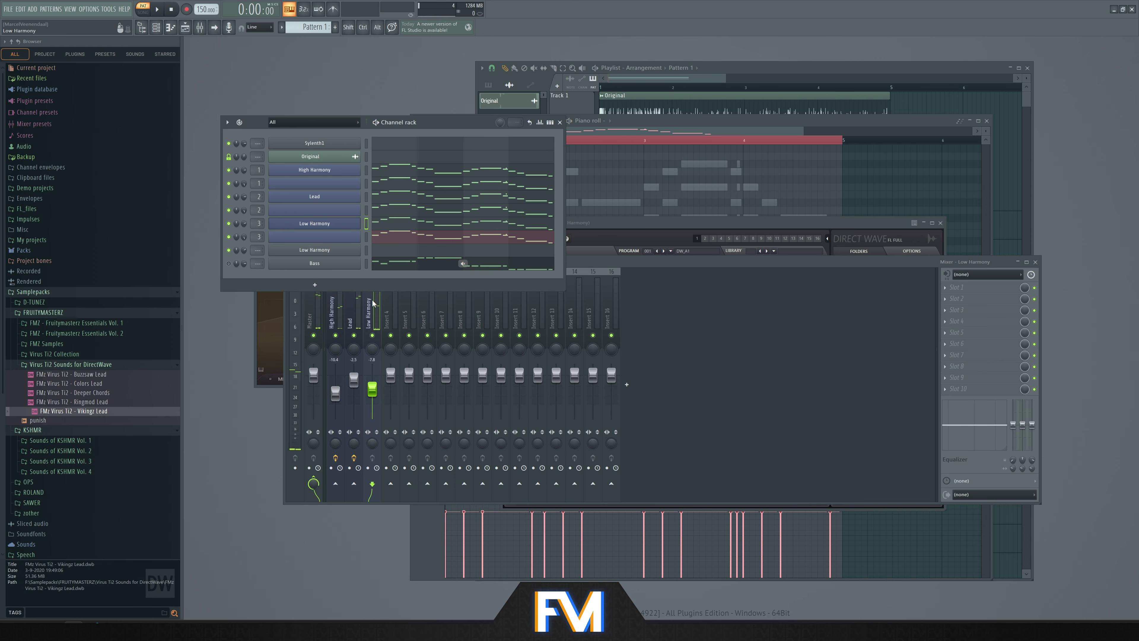
Copy the Lead mixer track's Pro-Q 3 low-cut EQ onto the Low Harmony track and play the pattern to check it
click(360, 314)
click(960, 287)
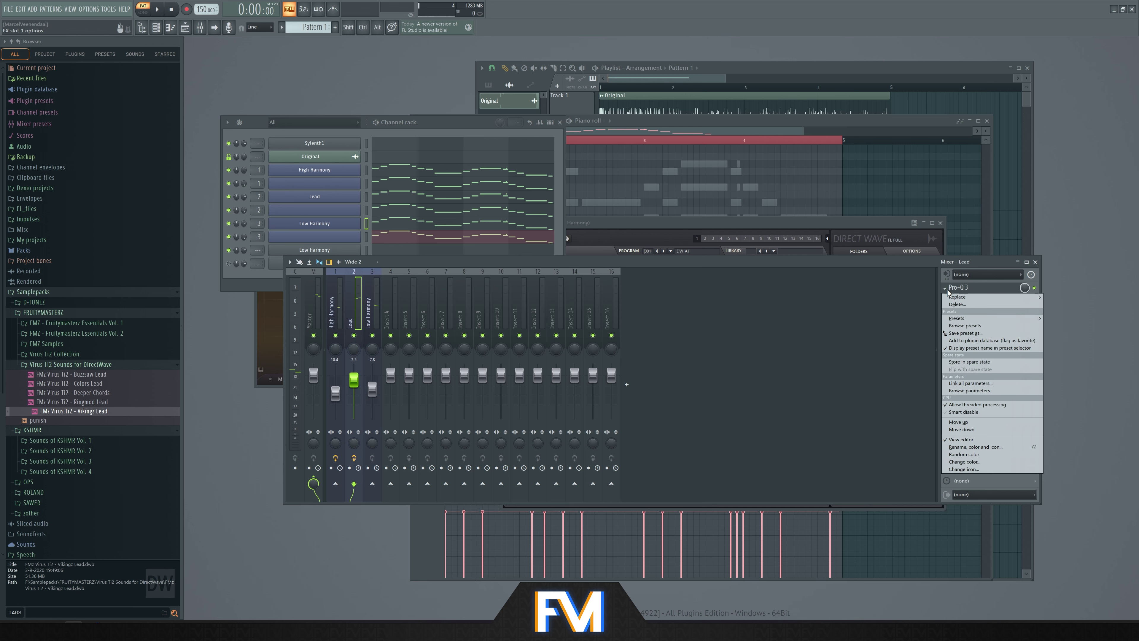
drag(986, 331, 371, 320)
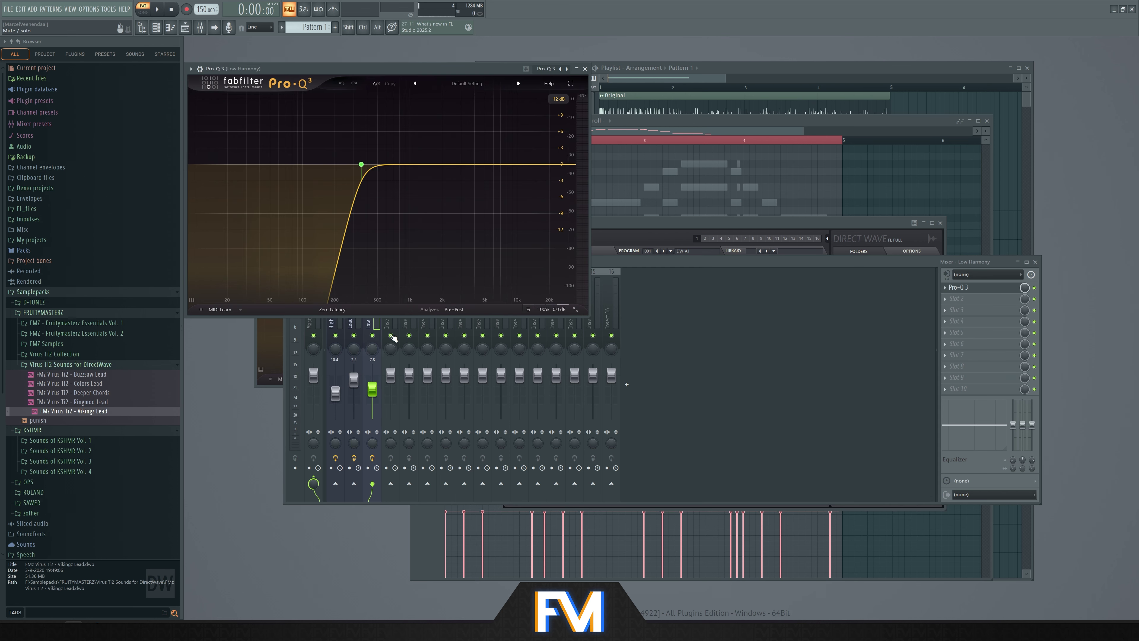
key(space)
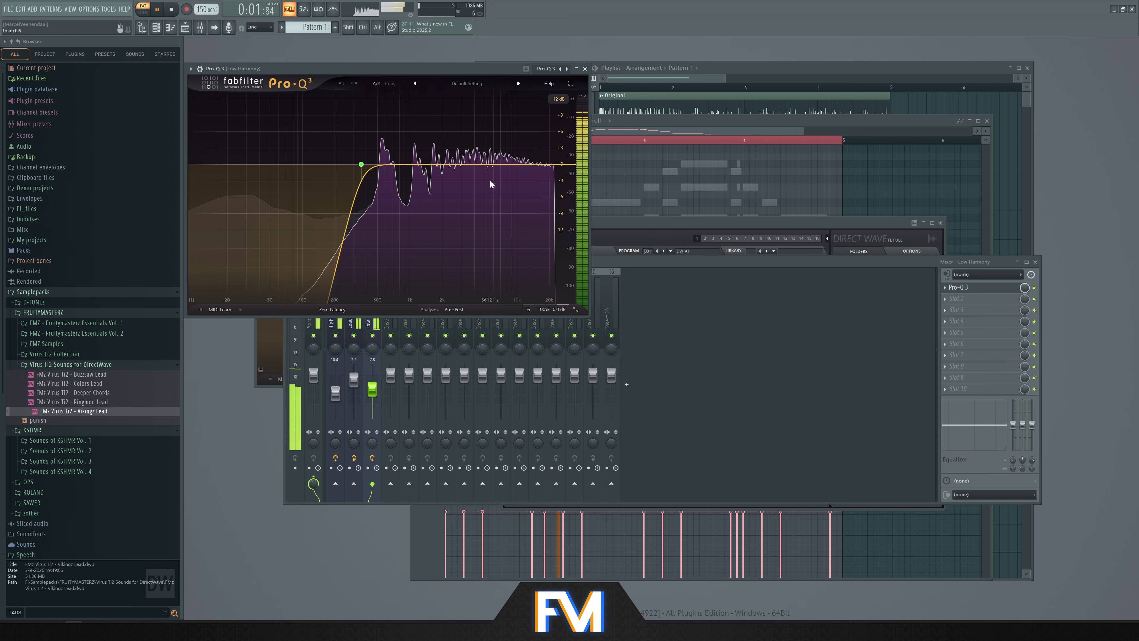
key(space)
key(Escape)
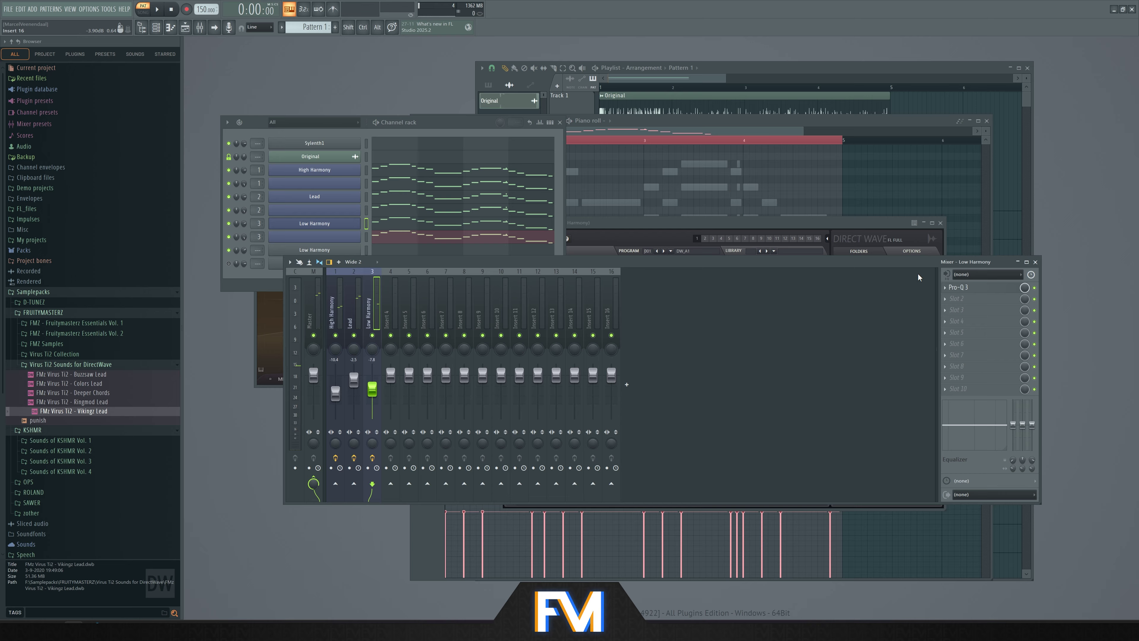
Try a high-shelf boost in the Low Harmony track's Pro-Q 3 and delete that band
click(960, 287)
drag(560, 168, 440, 108)
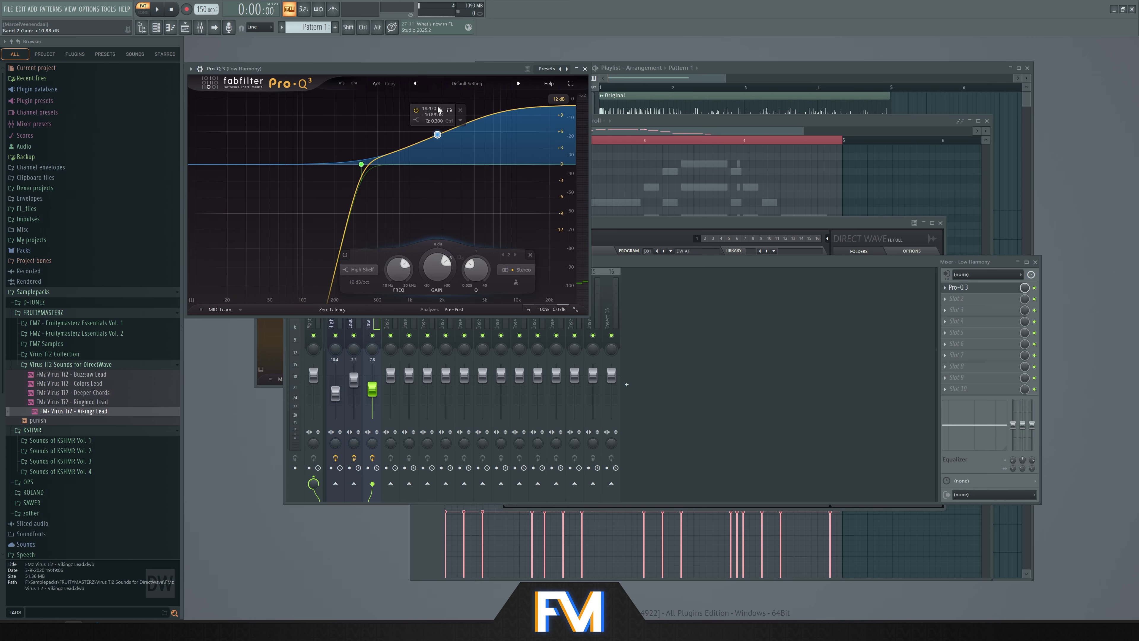
right_click(437, 135)
click(477, 219)
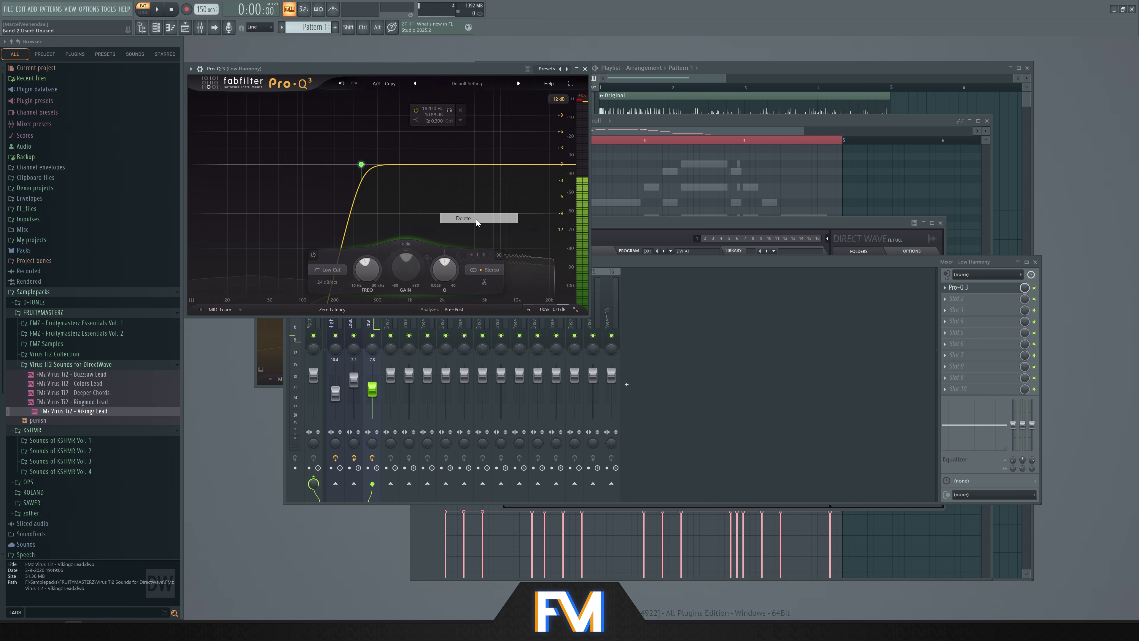
click(585, 69)
Listen to the Original audio clip in the playlist in song mode
click(417, 122)
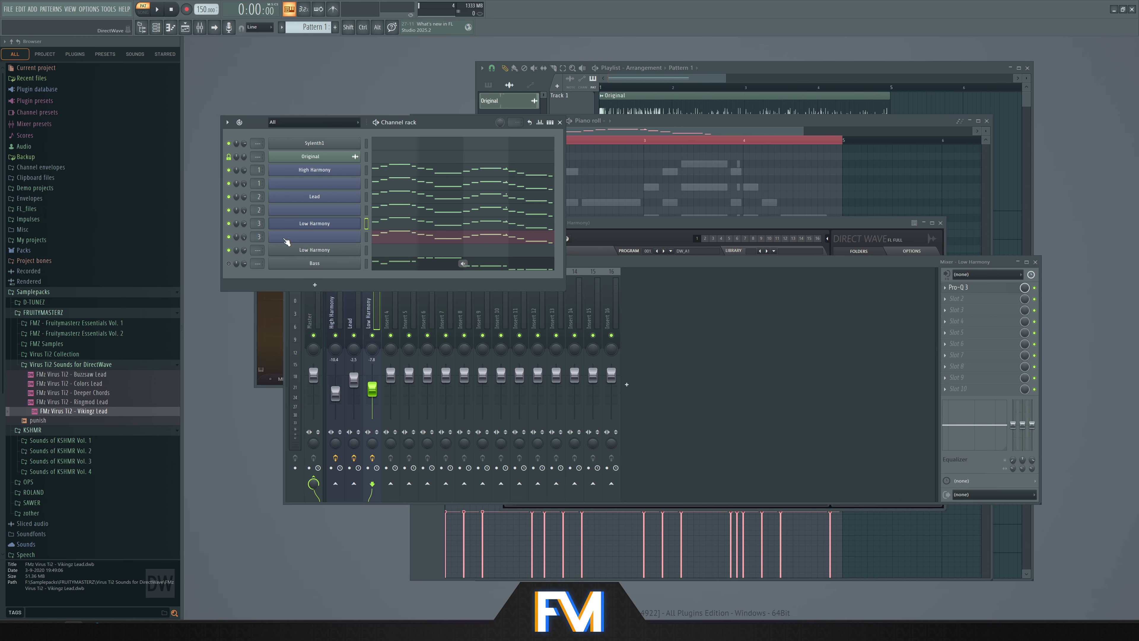
click(670, 95)
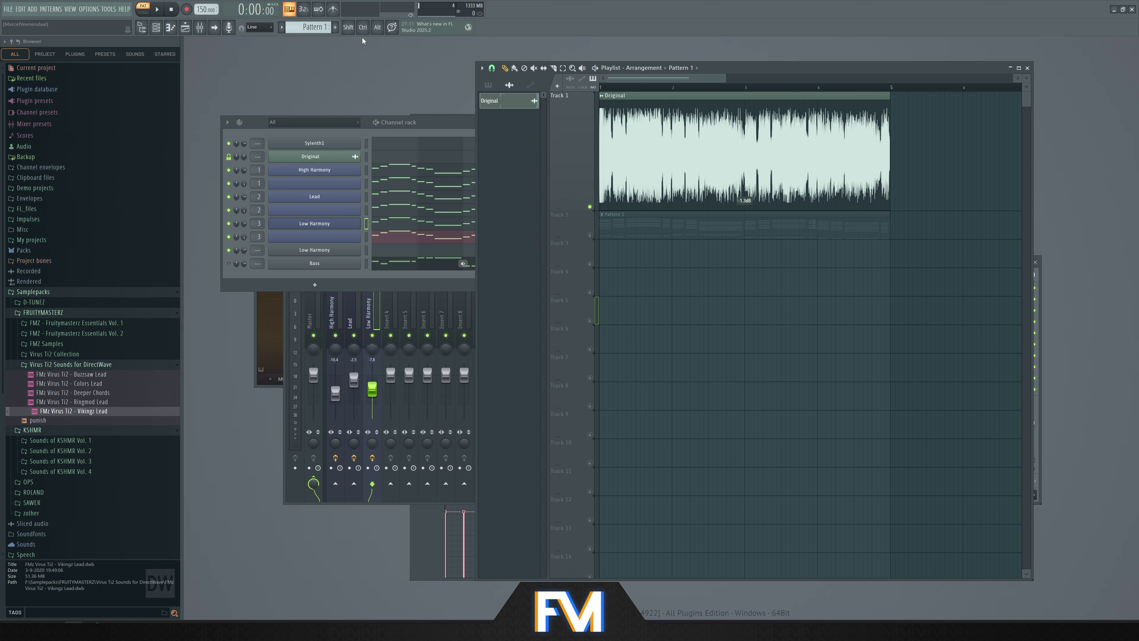
click(153, 7)
key(space)
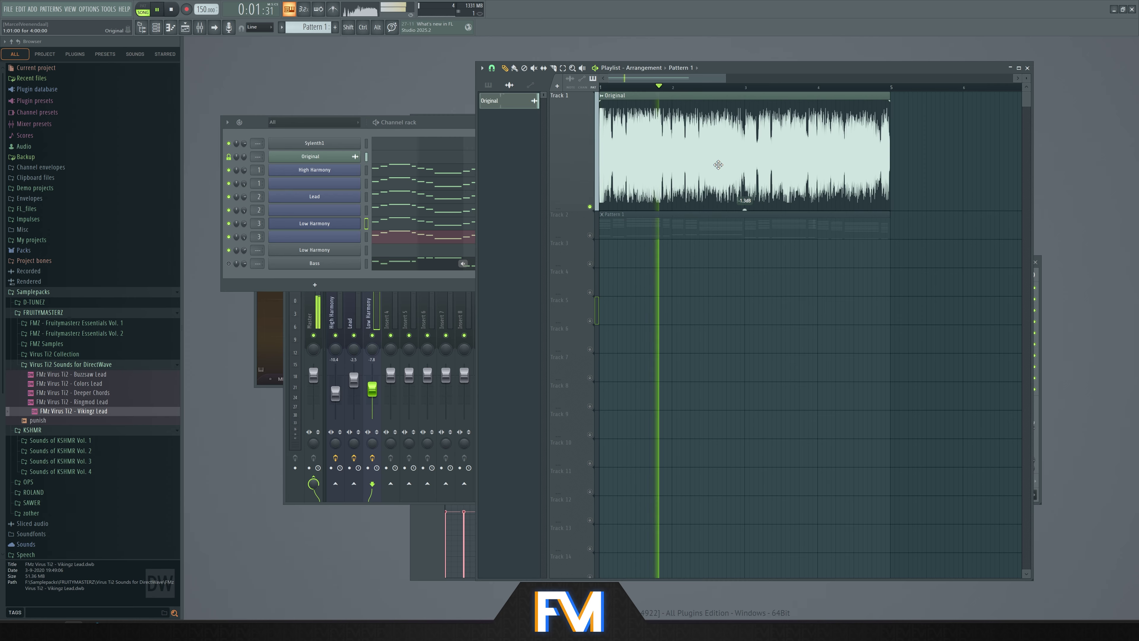
key(space)
Return to pattern mode and solo the Bass channel in the channel rack
key(F6)
click(142, 7)
ctrl+click(229, 264)
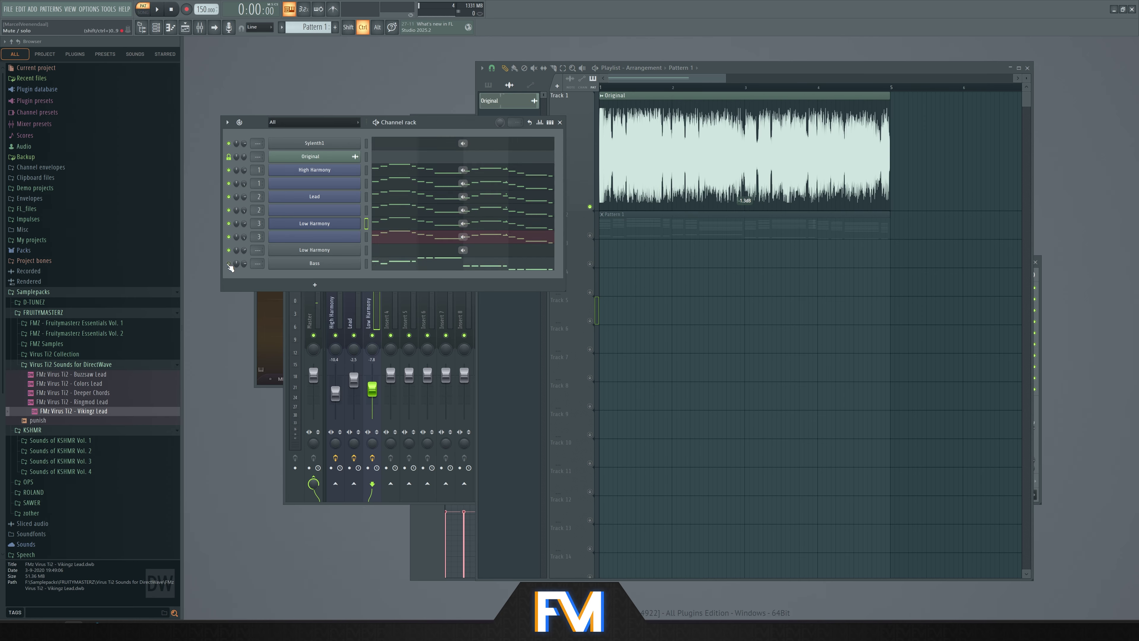
Replace the Bass channel's instrument with DirectWave and load the FMz Virus Ti2 - Buzzsaw Lead sound into it
right_click(314, 270)
mouse_move(404, 336)
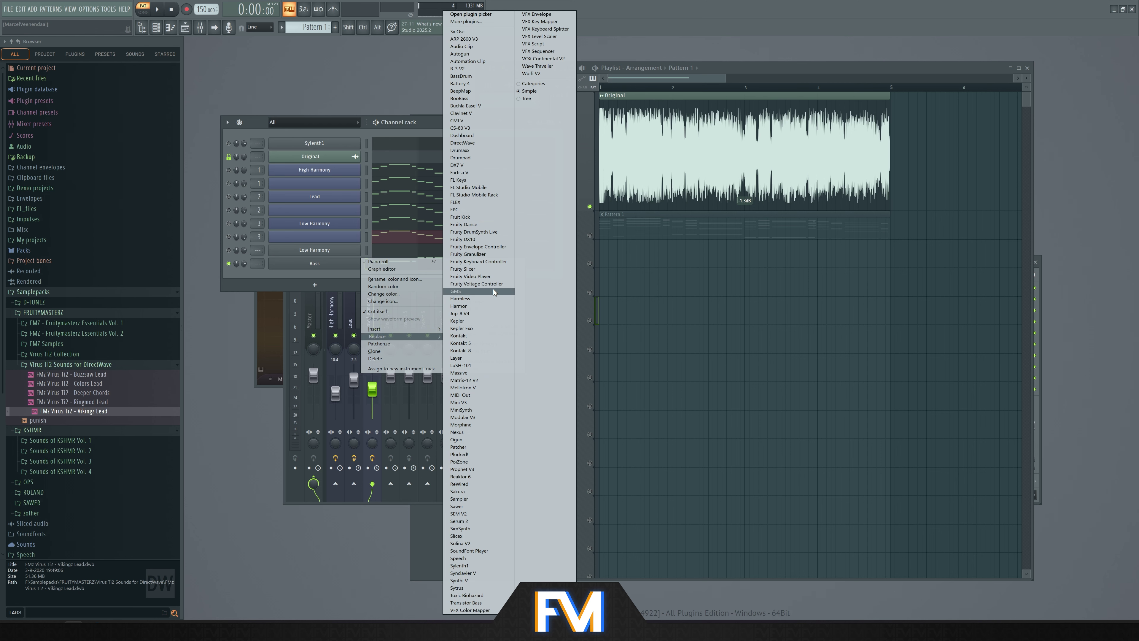
click(463, 142)
drag(72, 374, 588, 375)
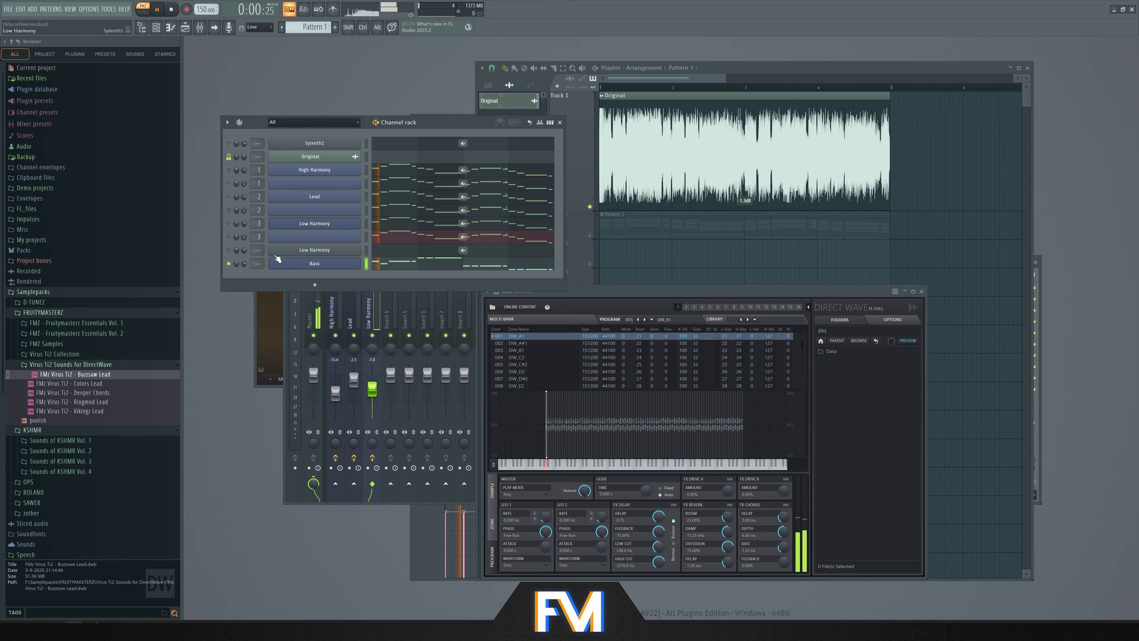
Examine the Bass notes in the piano roll and listen to the soloed Bass with its DirectWave open
click(424, 266)
scroll(534, 246, down, 6)
key(space)
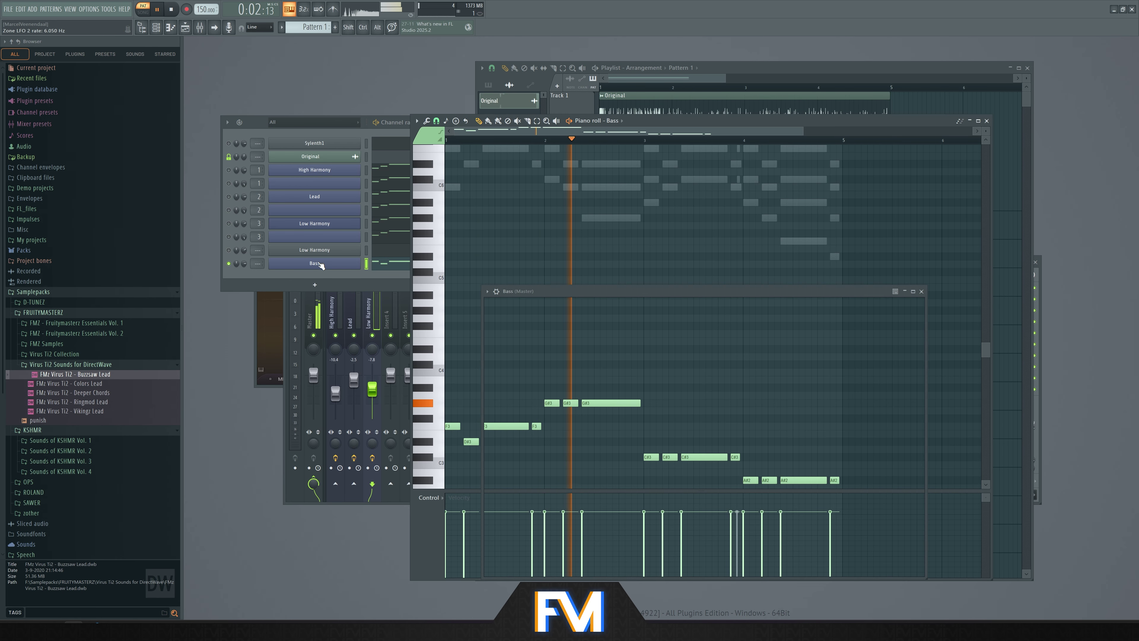
drag(619, 295, 505, 135)
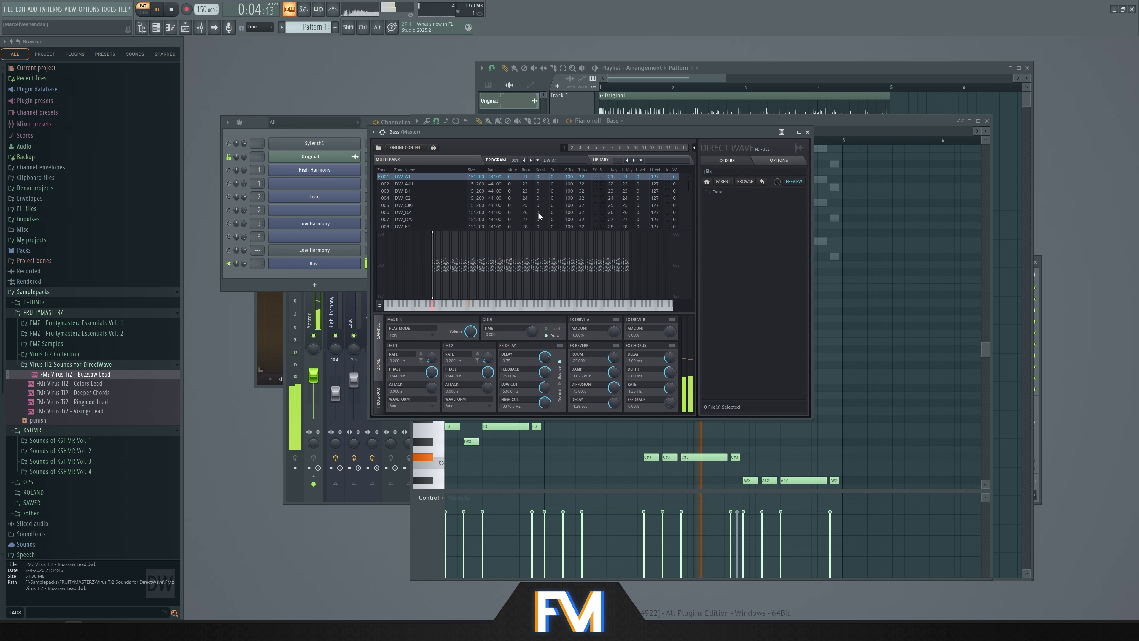
key(space)
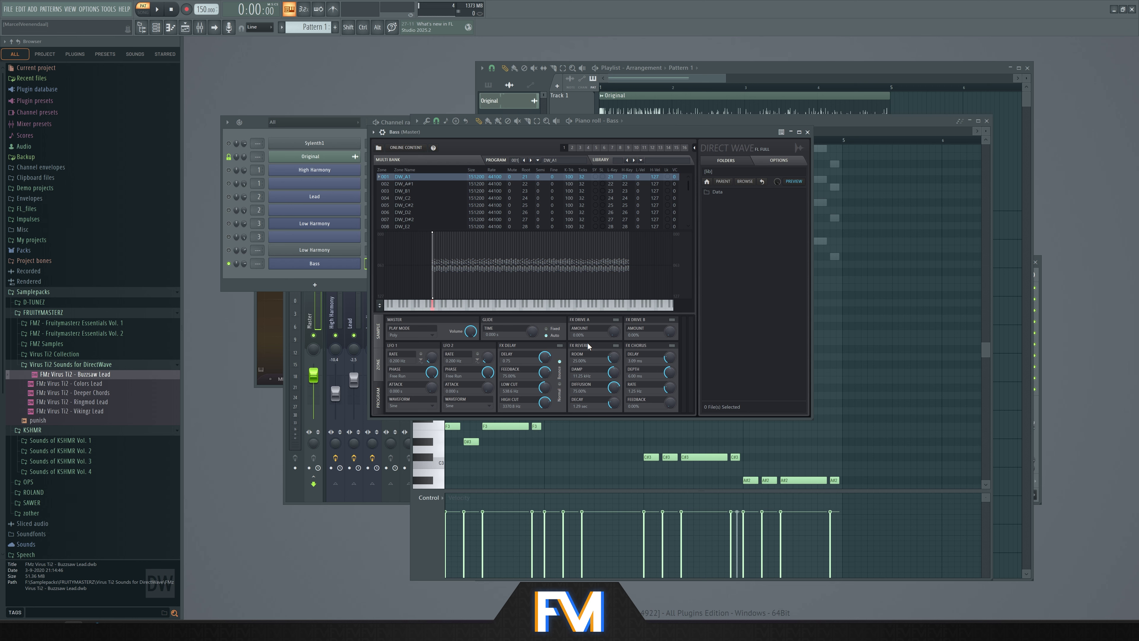
key(space)
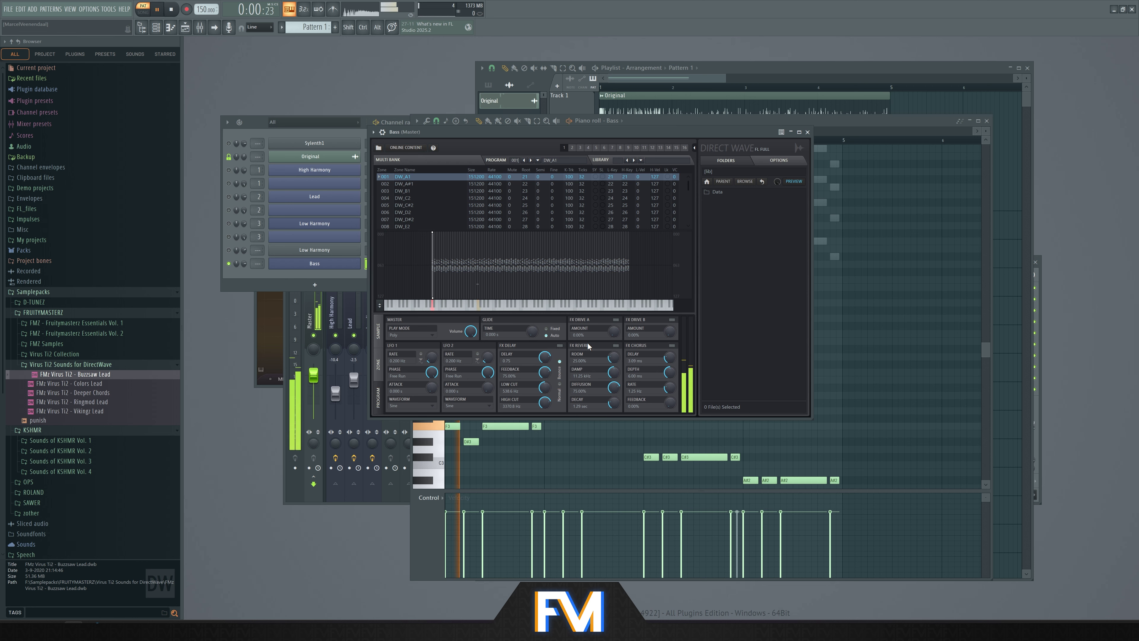
Set the Bass's DirectWave glide to Fixed at about 0.026 s, then unsolo Bass and play the full pattern
click(546, 329)
drag(534, 333, 535, 331)
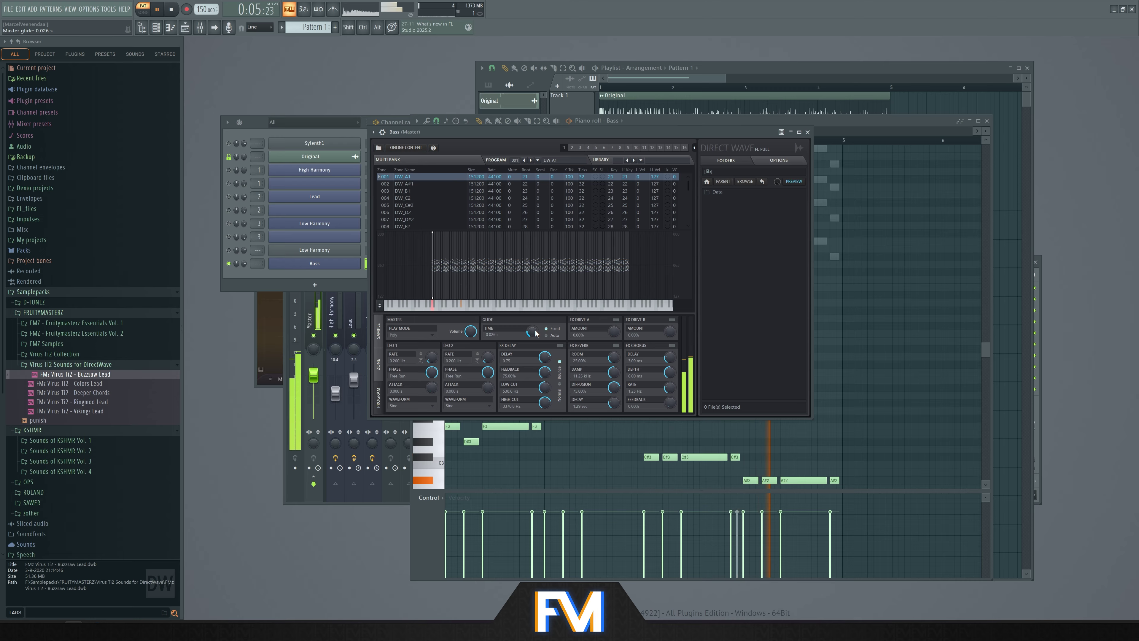
click(232, 269)
key(space)
ctrl+click(230, 265)
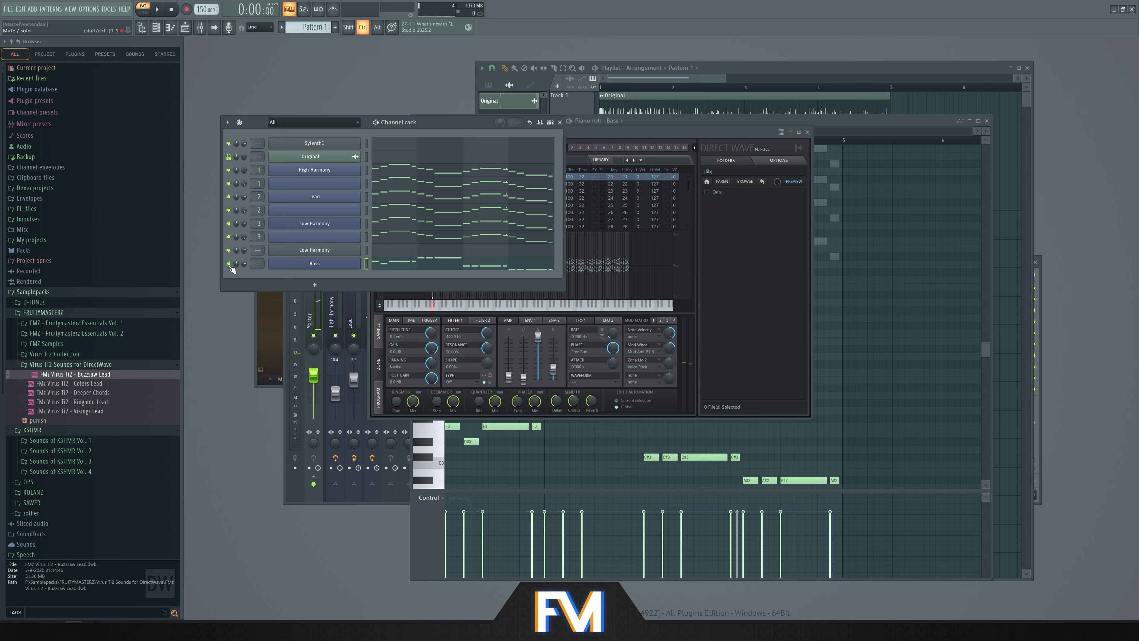
key(space)
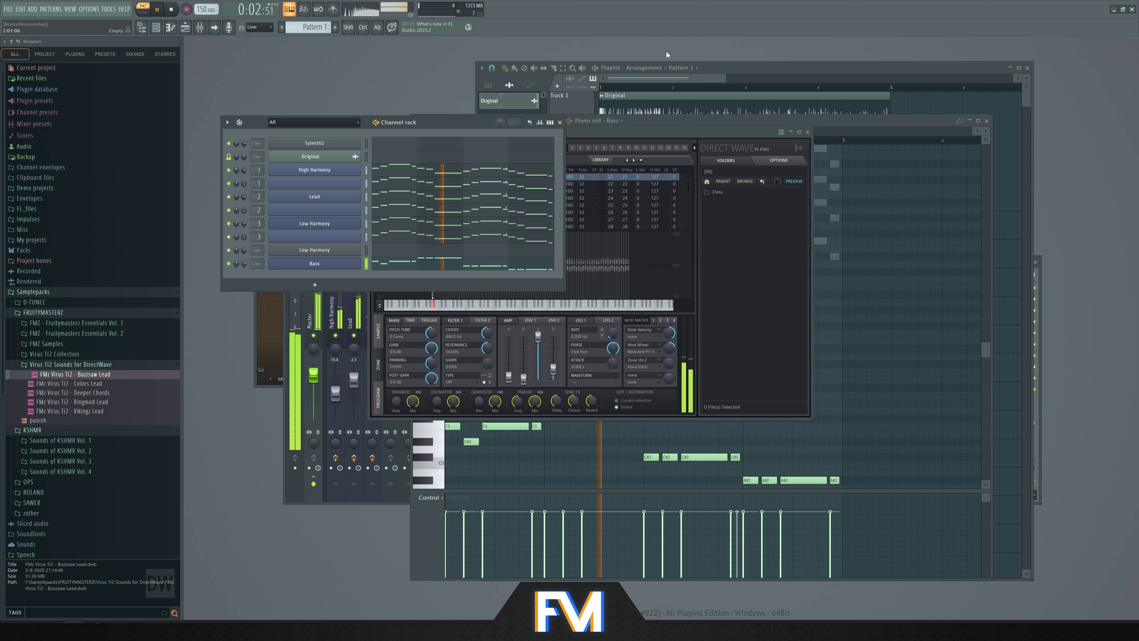
key(space)
Route the Bass channel to mixer track 4 and lower that track's level to about -3.7 dB during playback
click(485, 332)
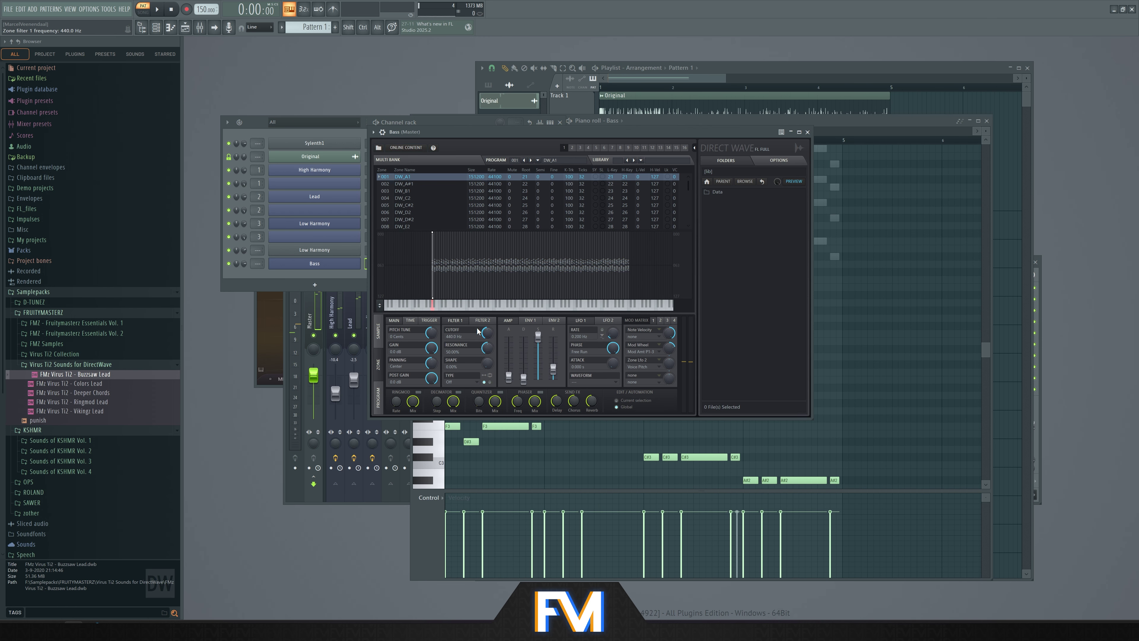
click(378, 337)
click(368, 264)
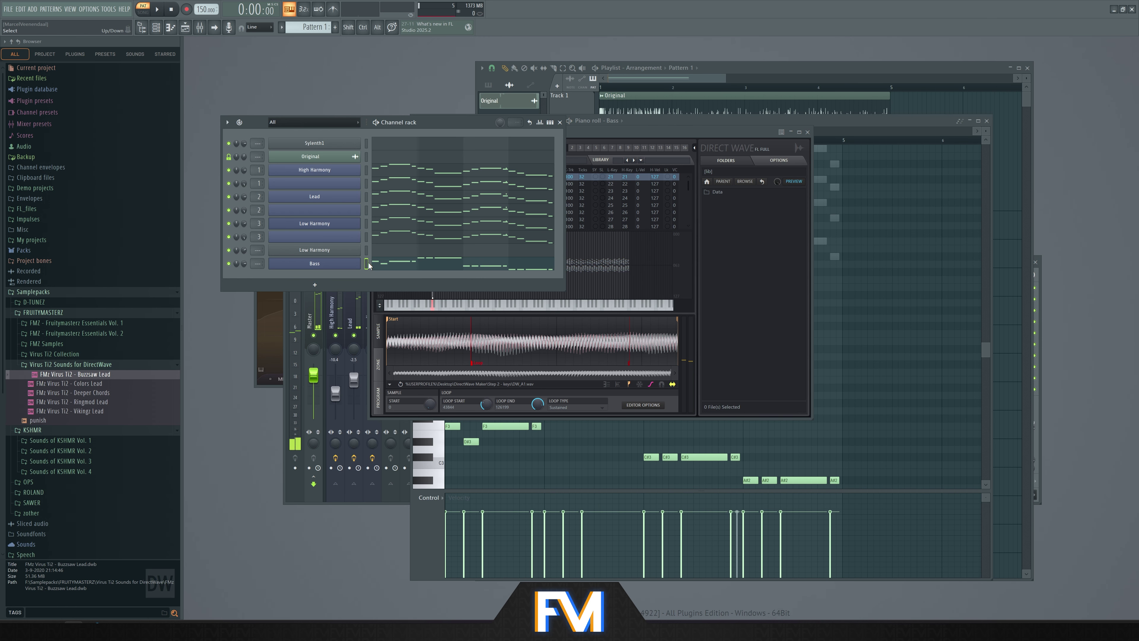
key(ctrl+l)
key(space)
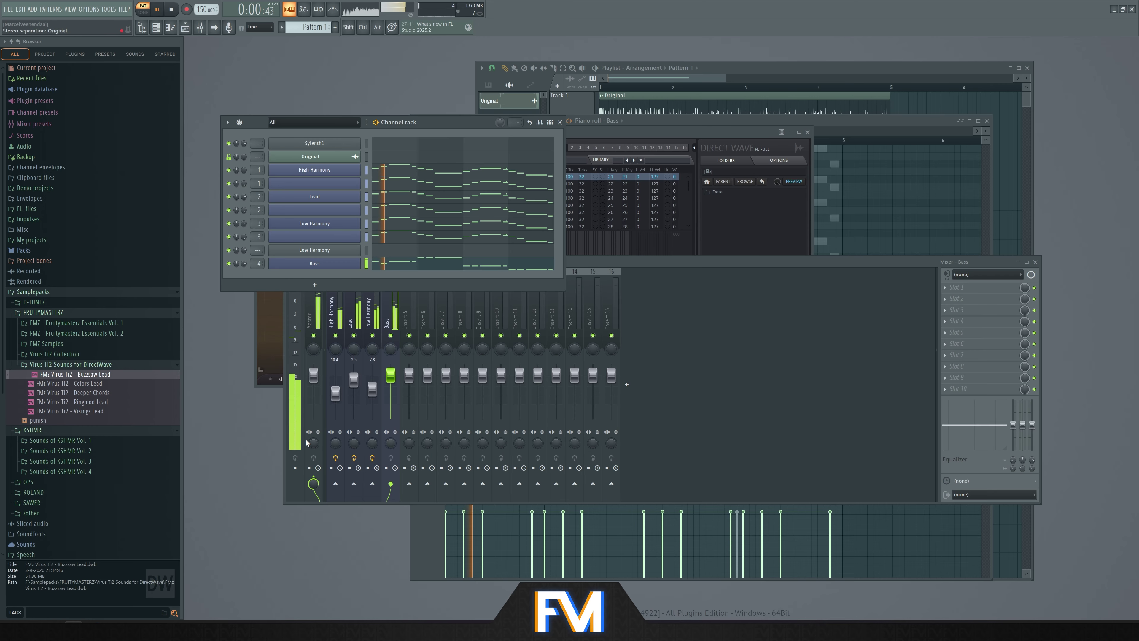
drag(399, 384, 399, 381)
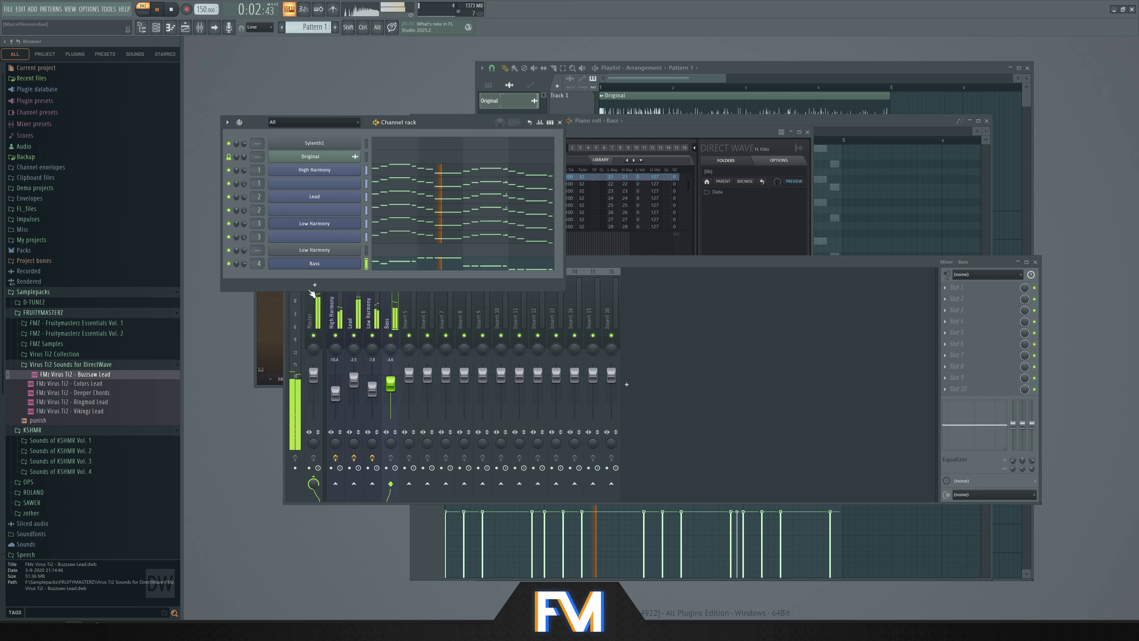
key(space)
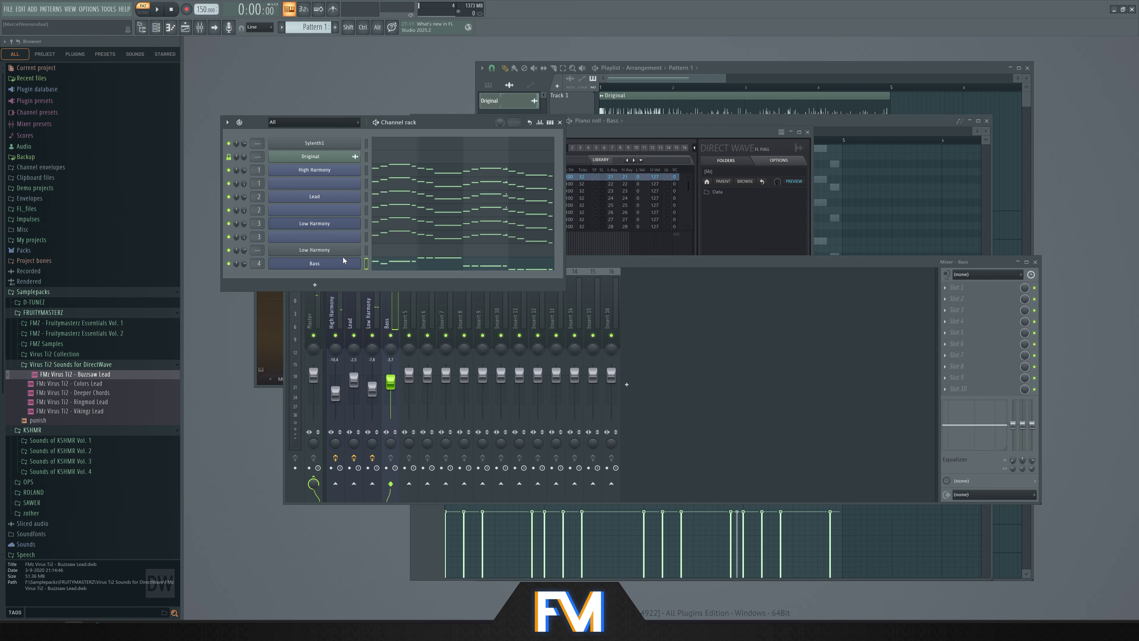
Delete the spare unrouted Low Harmony channel above Bass and recolour the Bass channel sienna orange
right_click(354, 250)
click(402, 269)
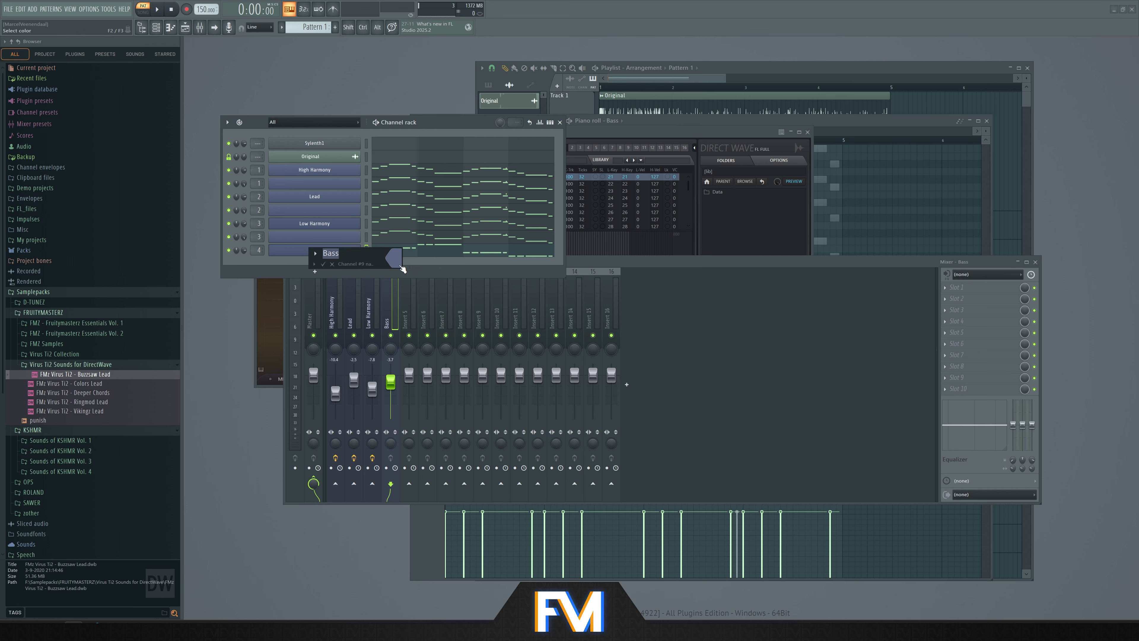
click(402, 268)
click(475, 290)
key(Return)
Recolour the Bass channel medium red violet
right_click(358, 248)
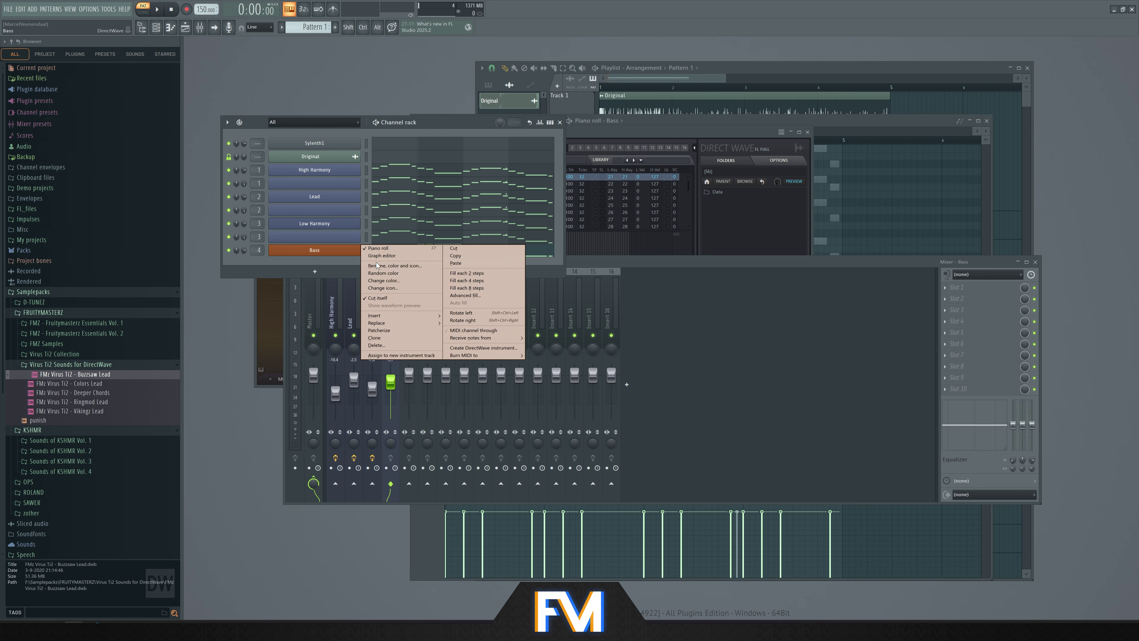
click(377, 265)
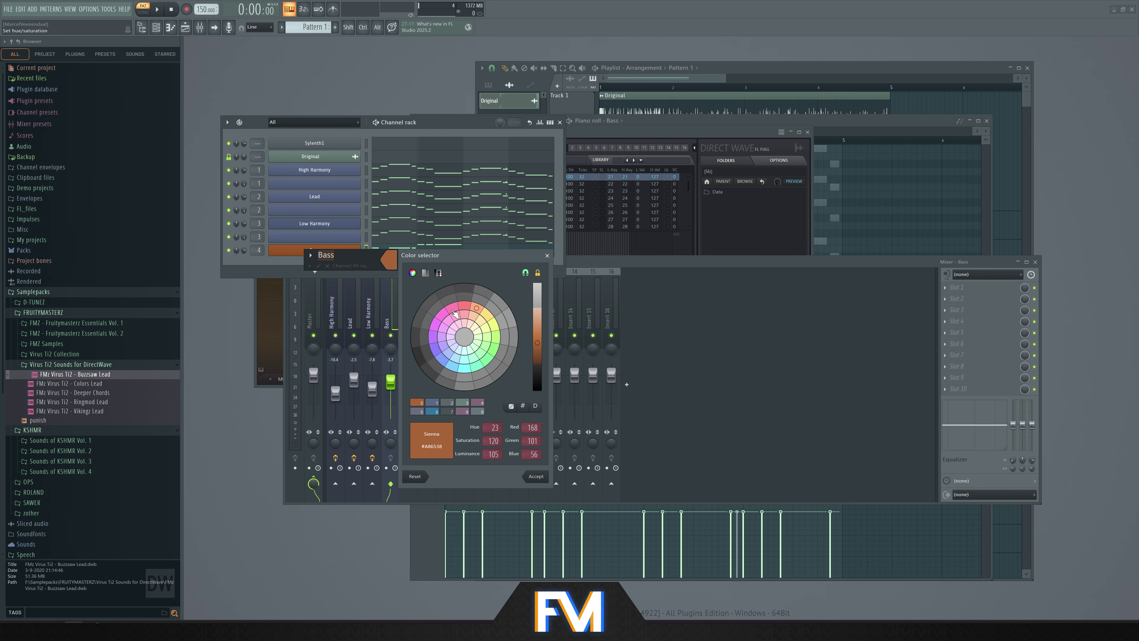
click(453, 310)
click(443, 322)
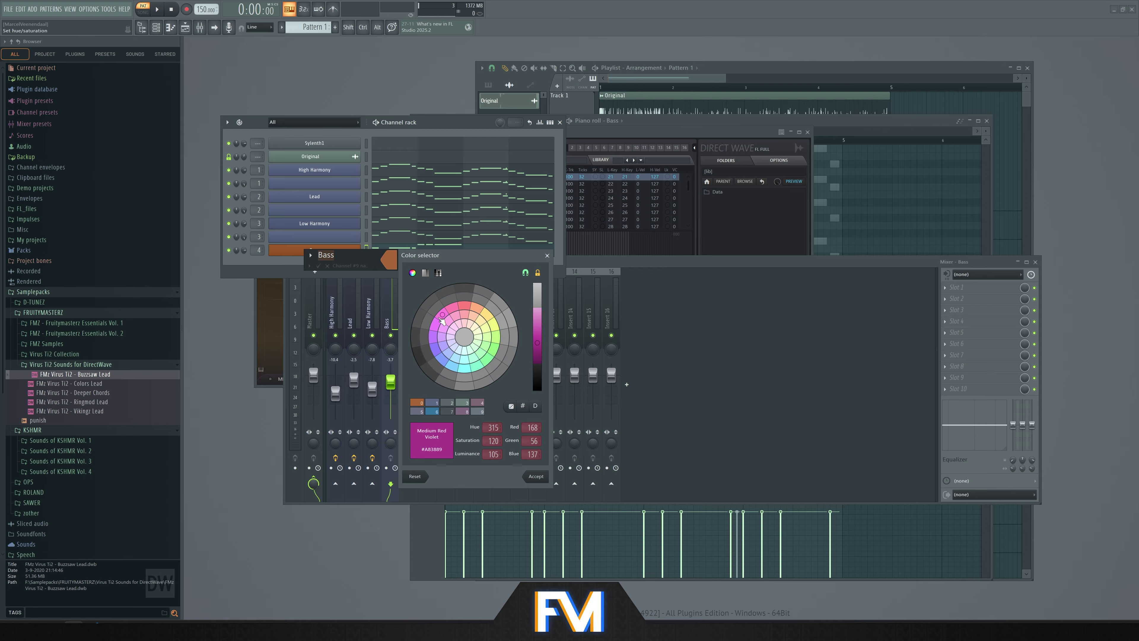
key(Return)
Give the Bass channel a random colour, then change it to orange
right_click(341, 250)
click(383, 273)
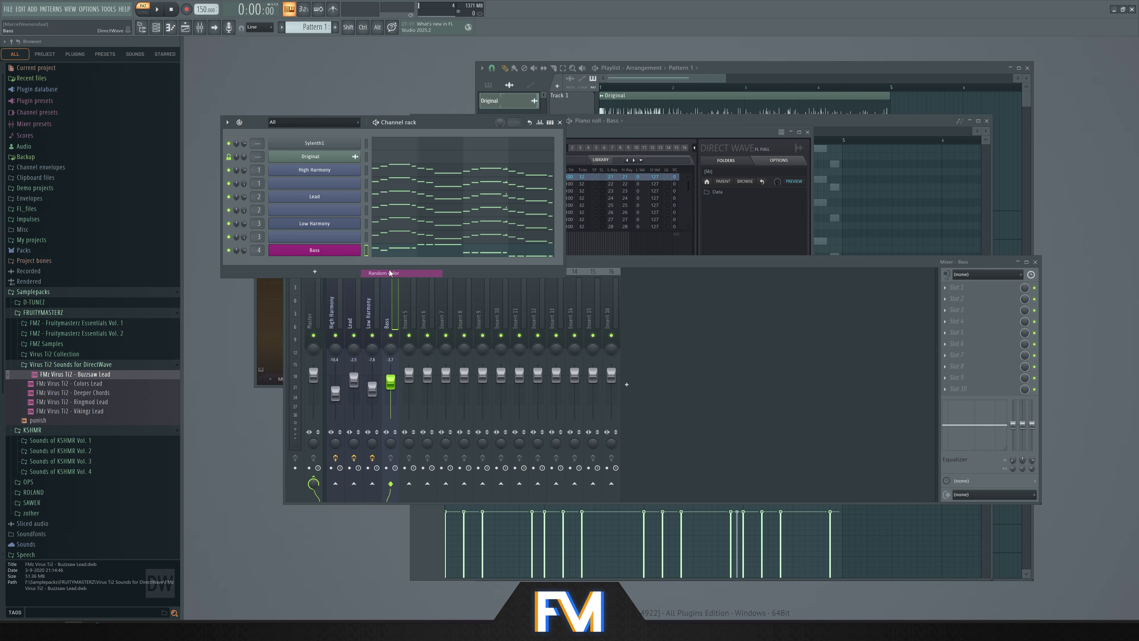
right_click(353, 254)
click(382, 267)
click(382, 269)
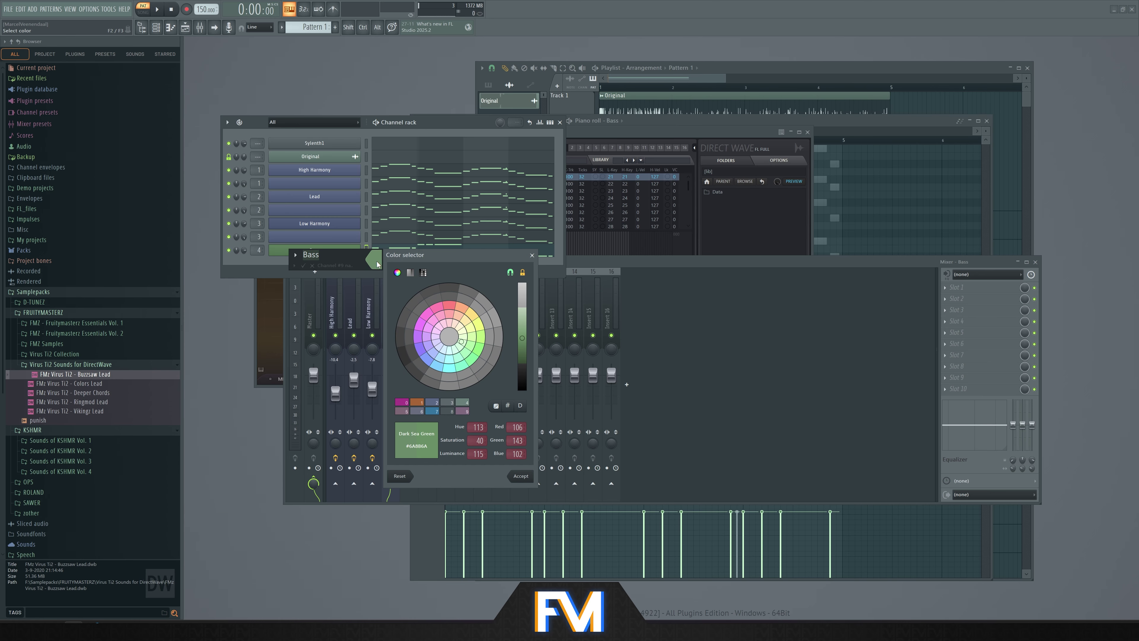
click(450, 309)
key(Return)
key(Return)
Recolour the Bass mixer track with the same orange as its channel
right_click(397, 321)
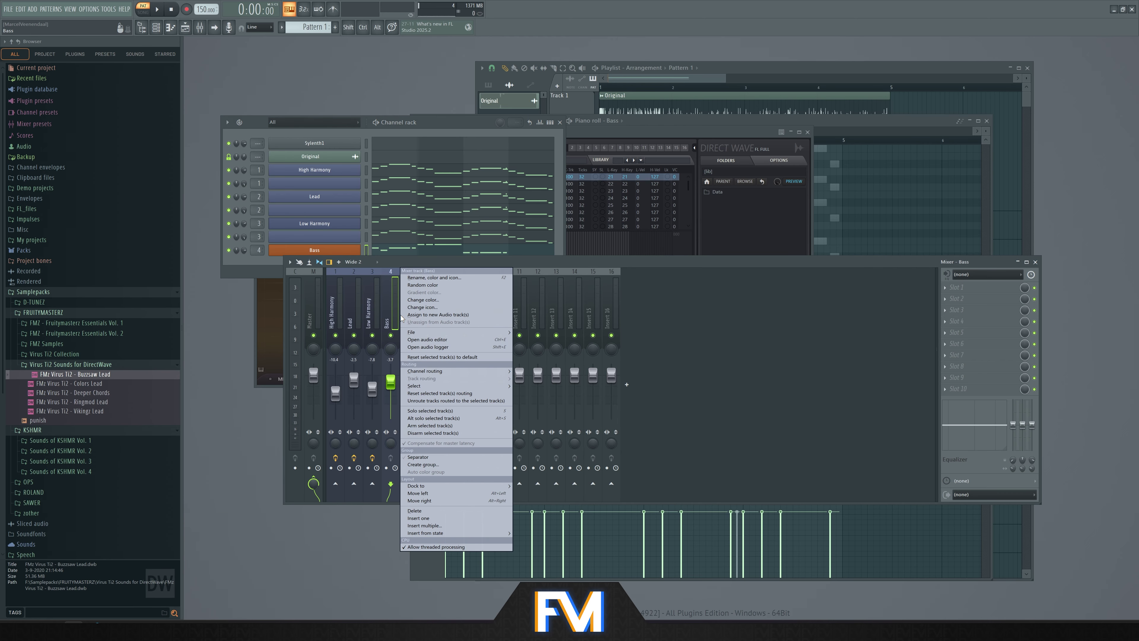
click(430, 281)
click(433, 275)
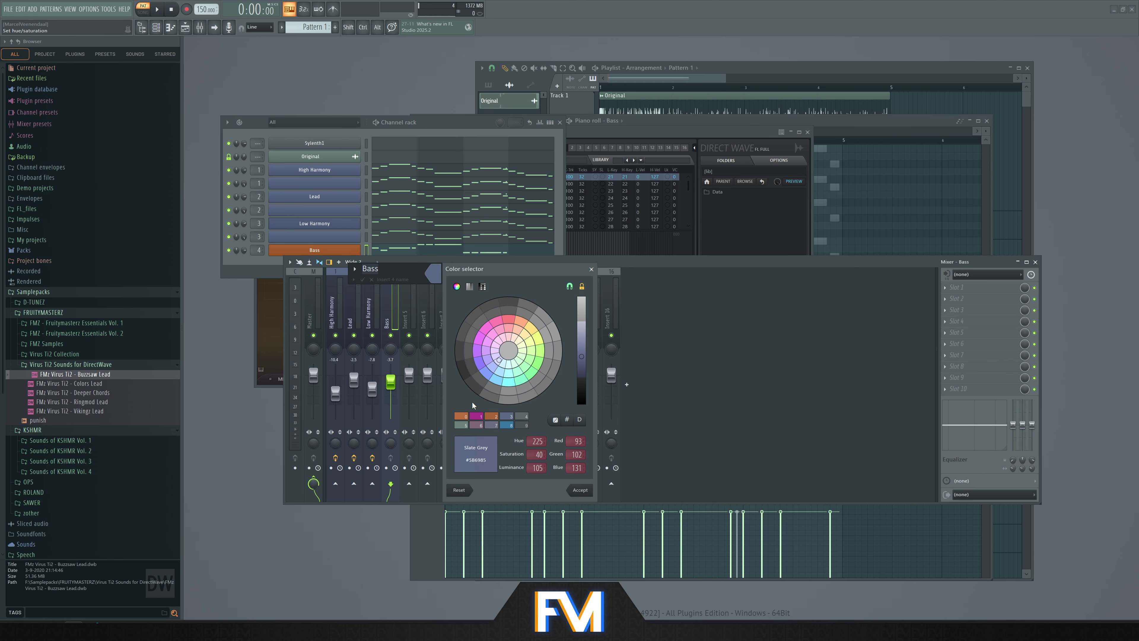
click(461, 416)
key(Return)
key(Return)
Apply a teal-to-purple colour gradient across the mixer tracks and channels from High Harmony to Bass
click(404, 333)
click(444, 254)
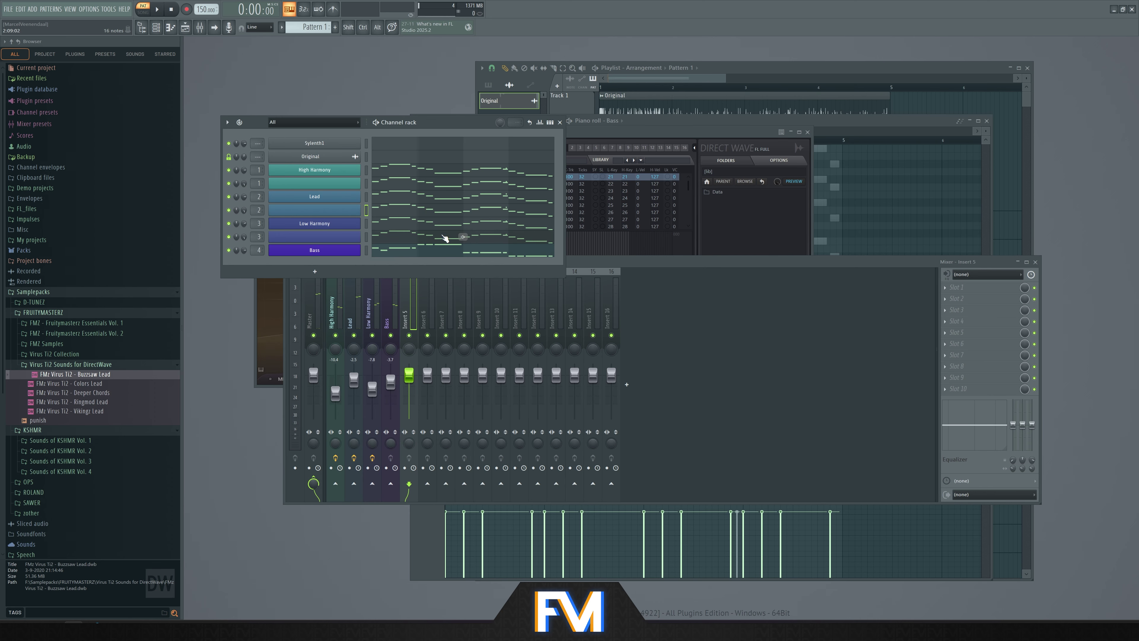
Add a new DirectWave channel and load the FMz Virus Ti2 - Deeper Chords preset into it
click(334, 271)
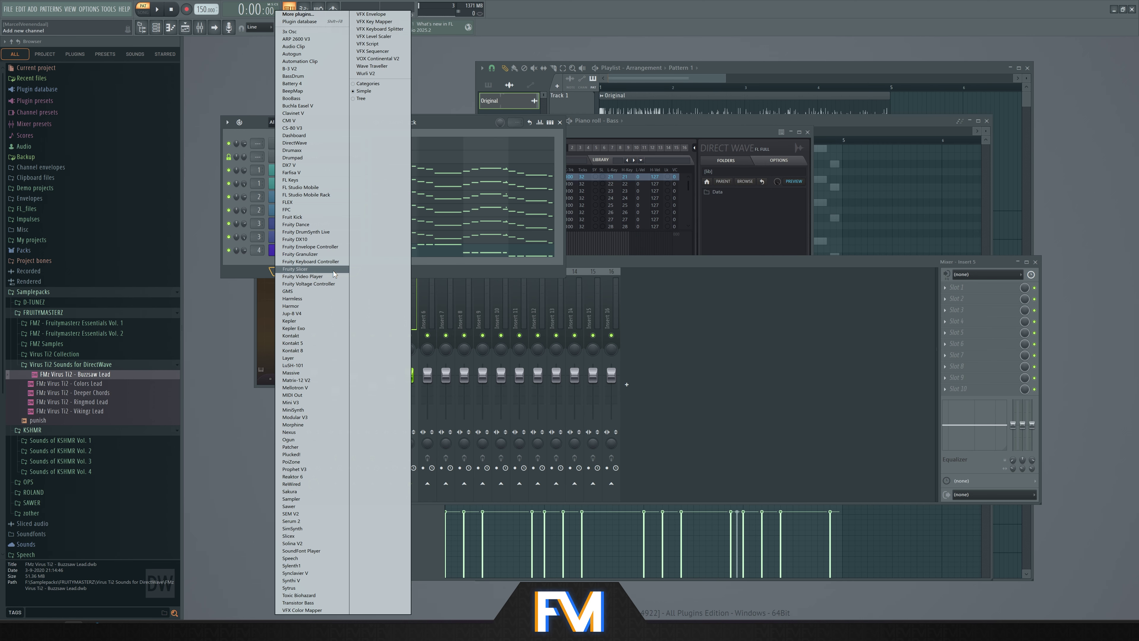
click(307, 146)
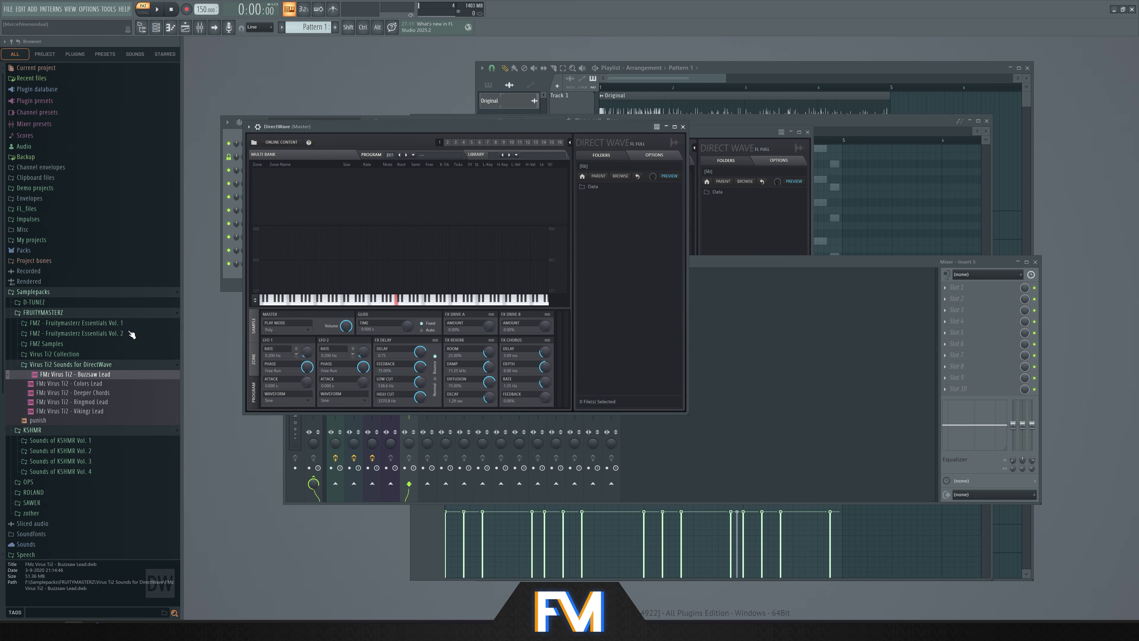
drag(97, 395, 362, 187)
key(F6)
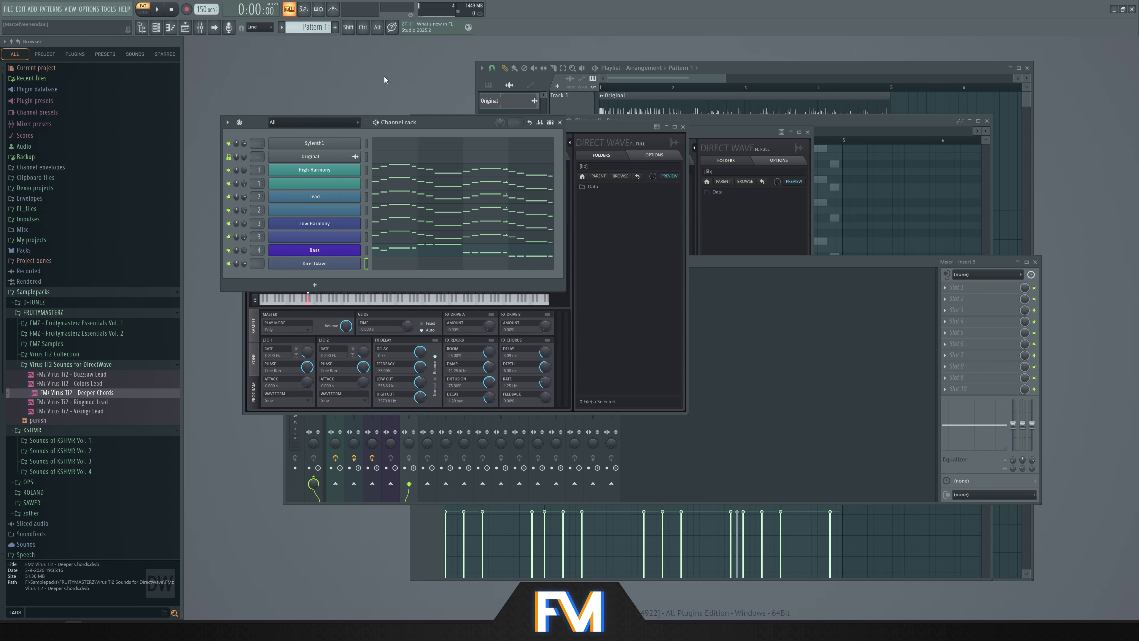
Build chords in the DirectWave channel by copying in the Bass notes and the harmony notes, with the harmony notes an octave lower
click(370, 250)
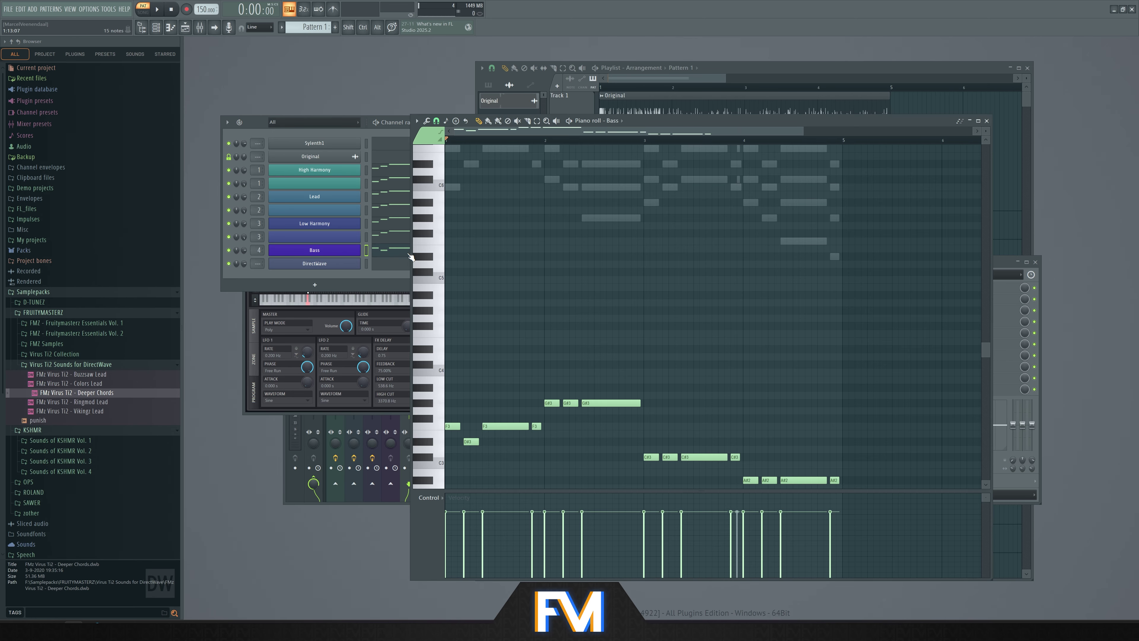
click(377, 264)
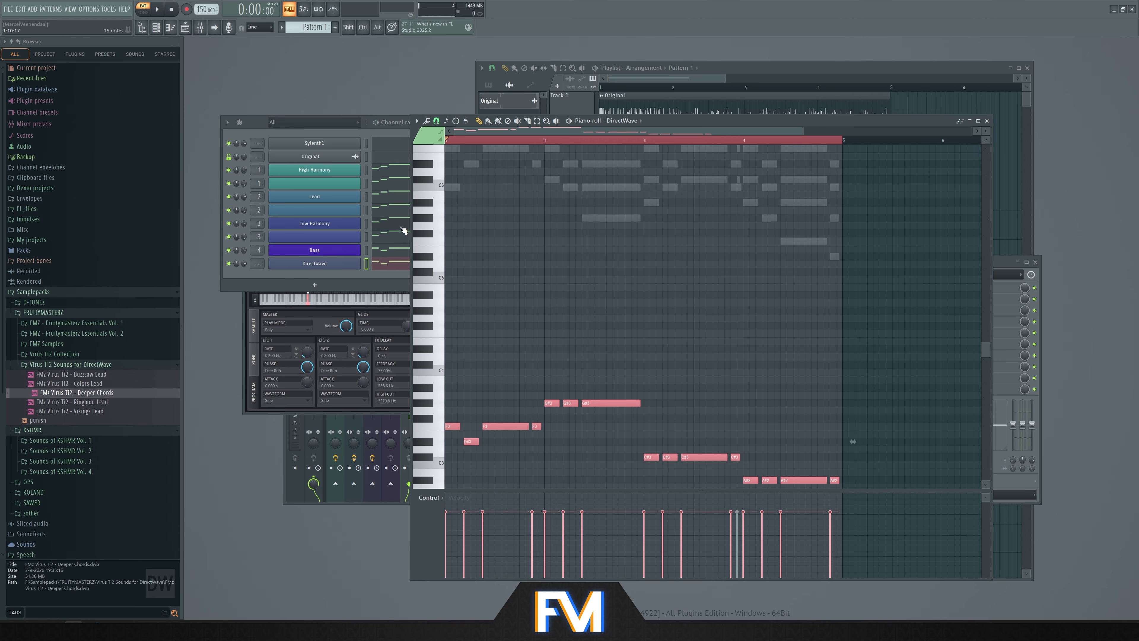
click(382, 234)
key(ctrl+a)
key(ctrl+c)
click(386, 264)
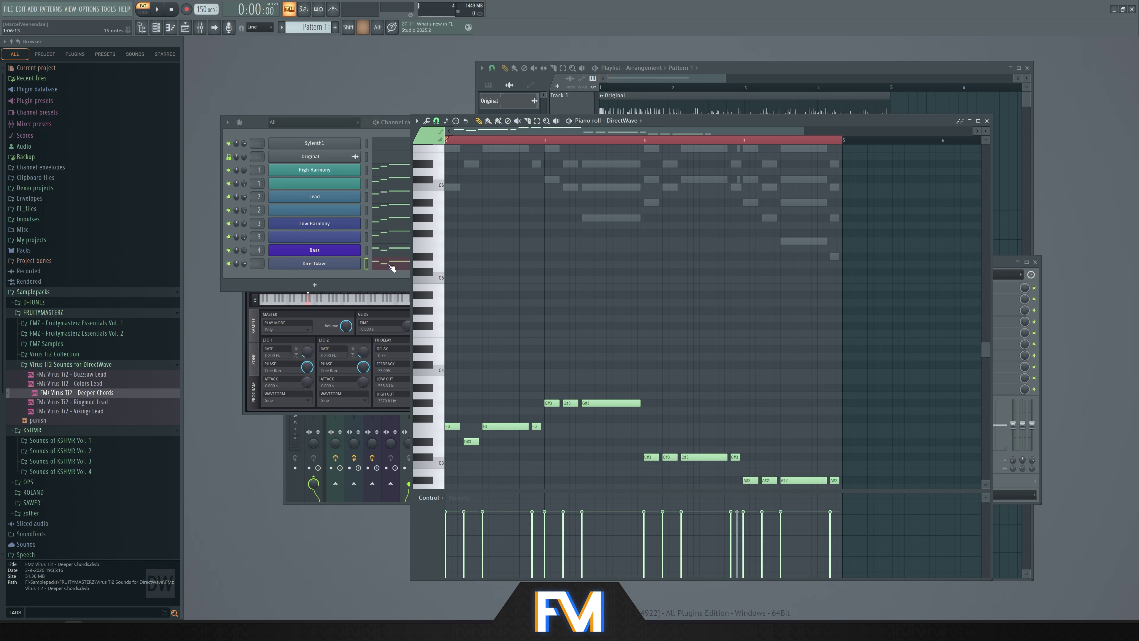
key(ctrl+v)
key(ctrl+d)
scroll(796, 306, up, 3)
scroll(615, 323, up, 3)
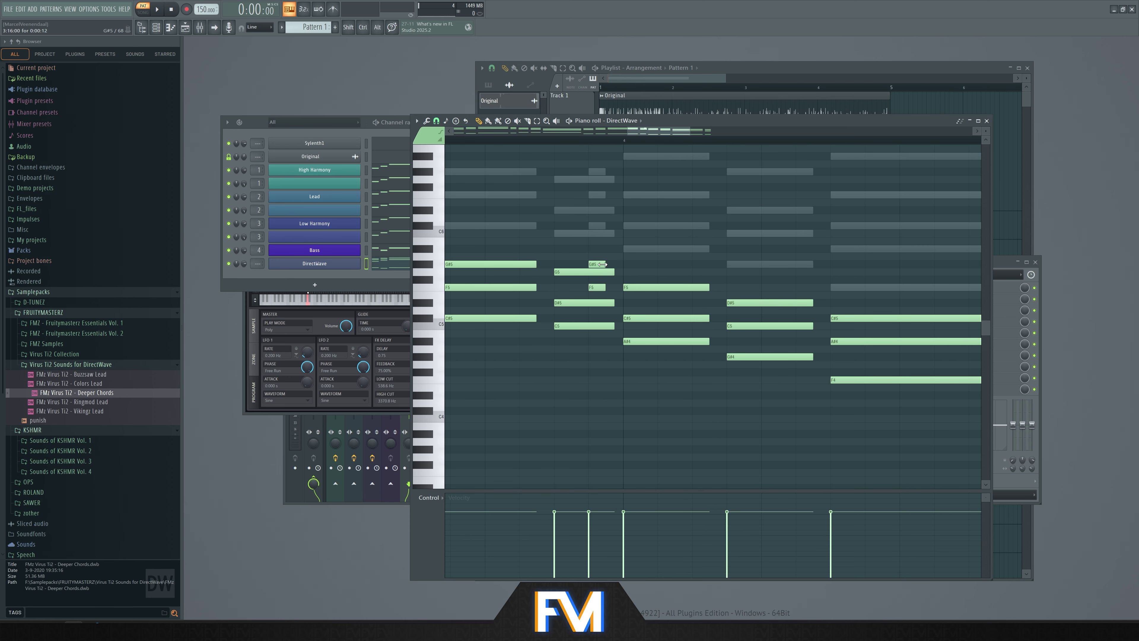
Solo the DirectWave channel and place it above Bass, named Chords, coloured purple and routed to mixer track 5
ctrl+click(229, 263)
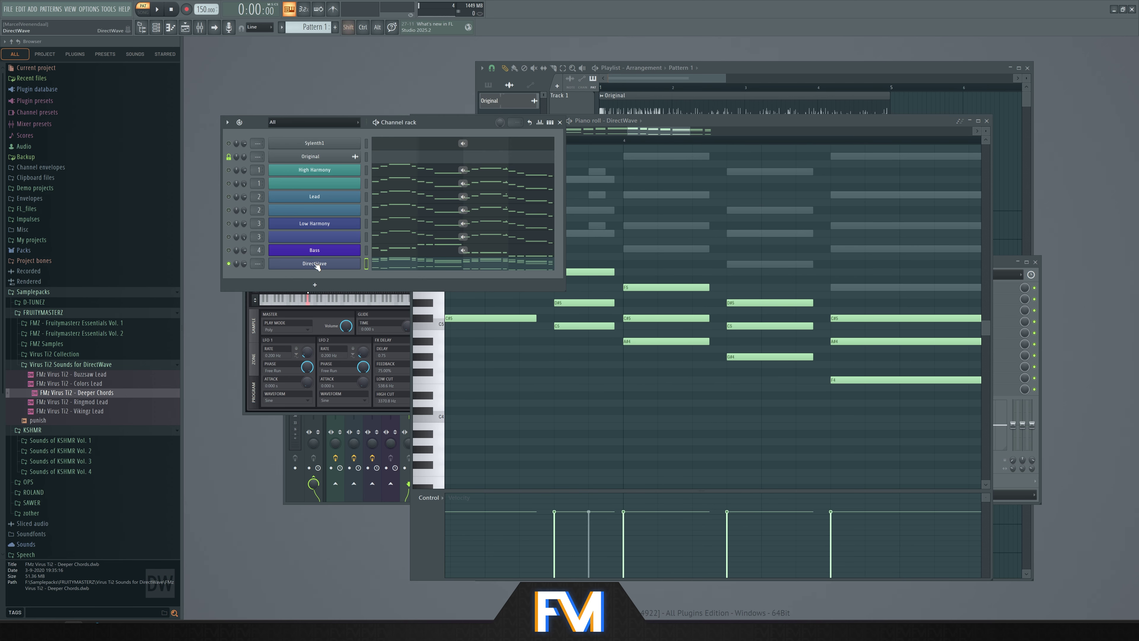
scroll(318, 264, up, 1)
right_click(318, 252)
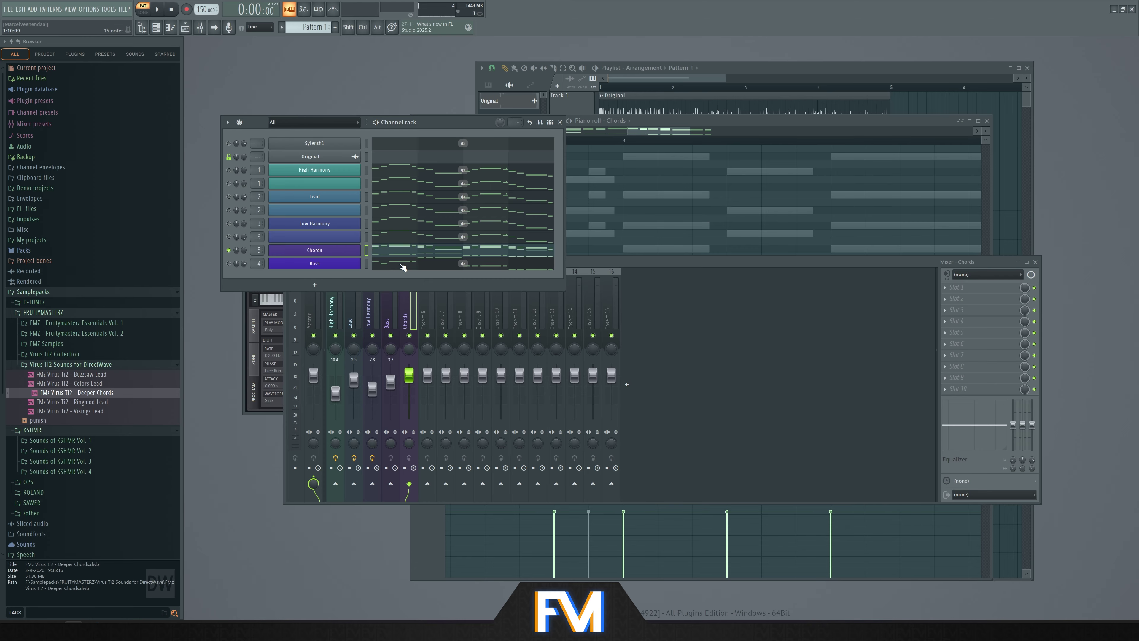
Move the Chords mixer track ahead of Bass and recolour Bass a brighter purple to continue the gradient
click(408, 313)
key(alt+Left)
right_click(416, 269)
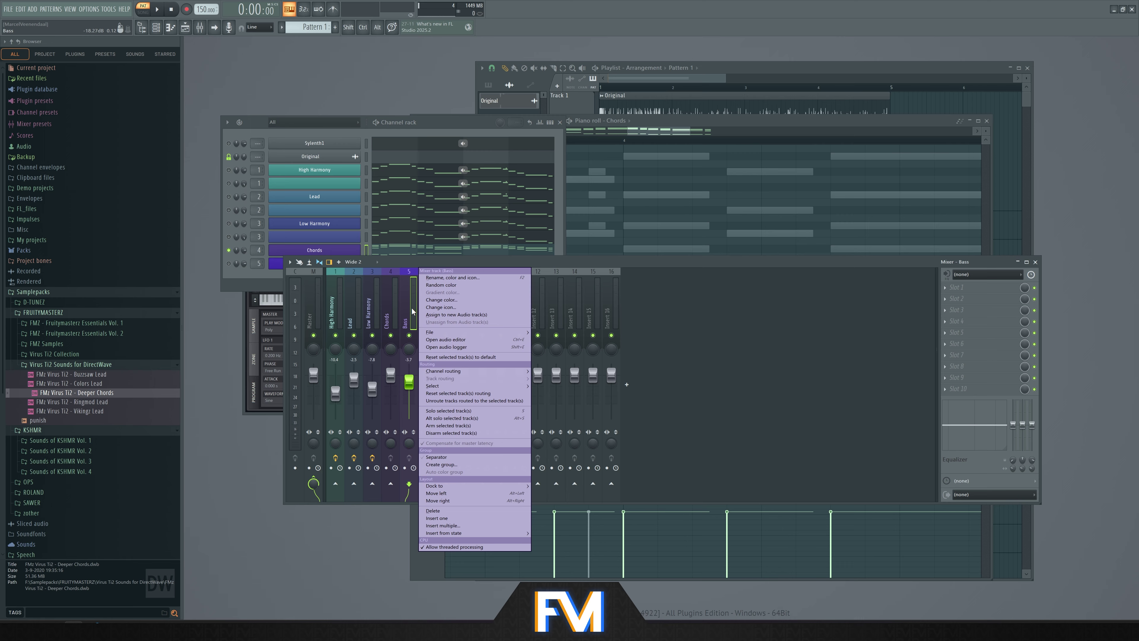
click(448, 279)
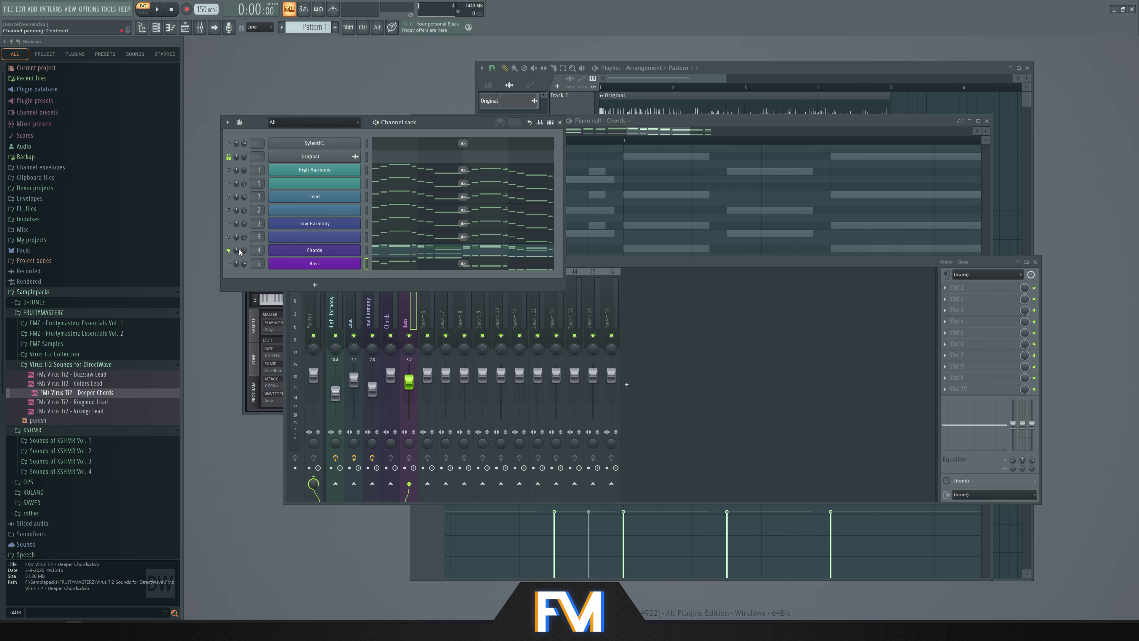
Keep Chords soloed and open its DirectWave instrument, moving the window clear of the channel names
ctrl+click(230, 251)
ctrl+click(229, 250)
click(285, 250)
click(287, 250)
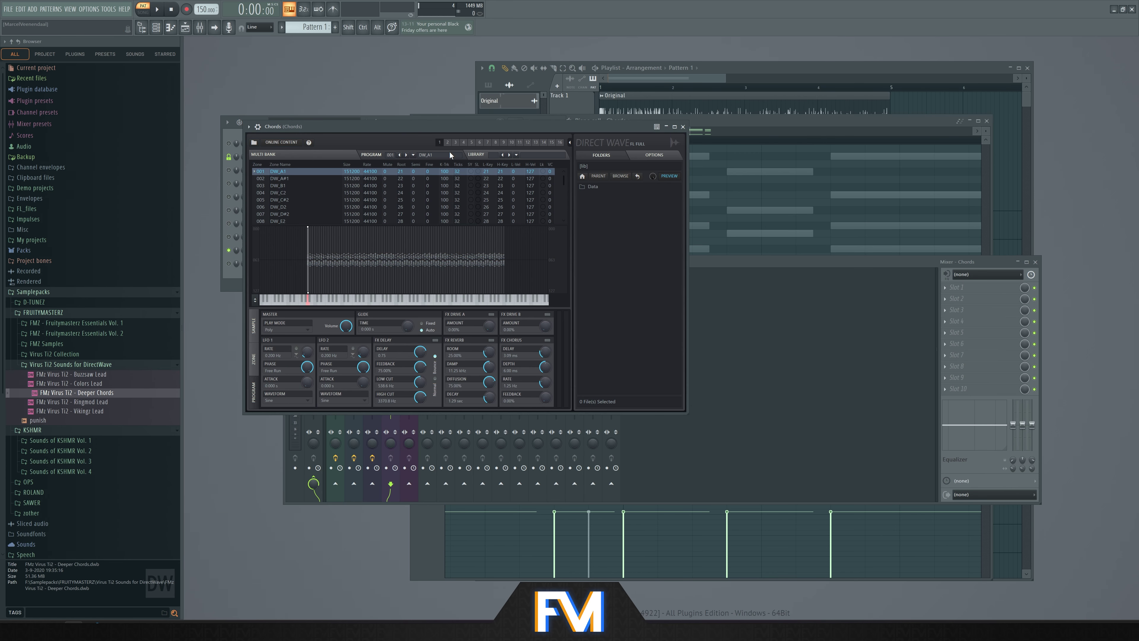
drag(468, 128, 598, 185)
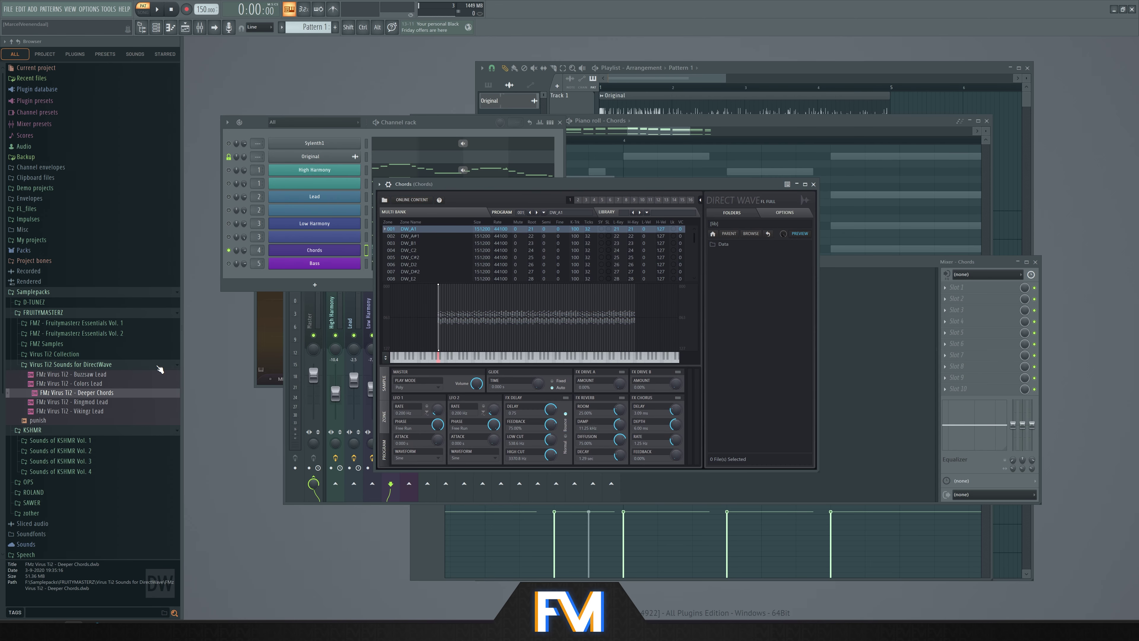
Lower the Chords mixer track to about -5.6 dB while playing the soloed pattern
key(F6)
click(809, 266)
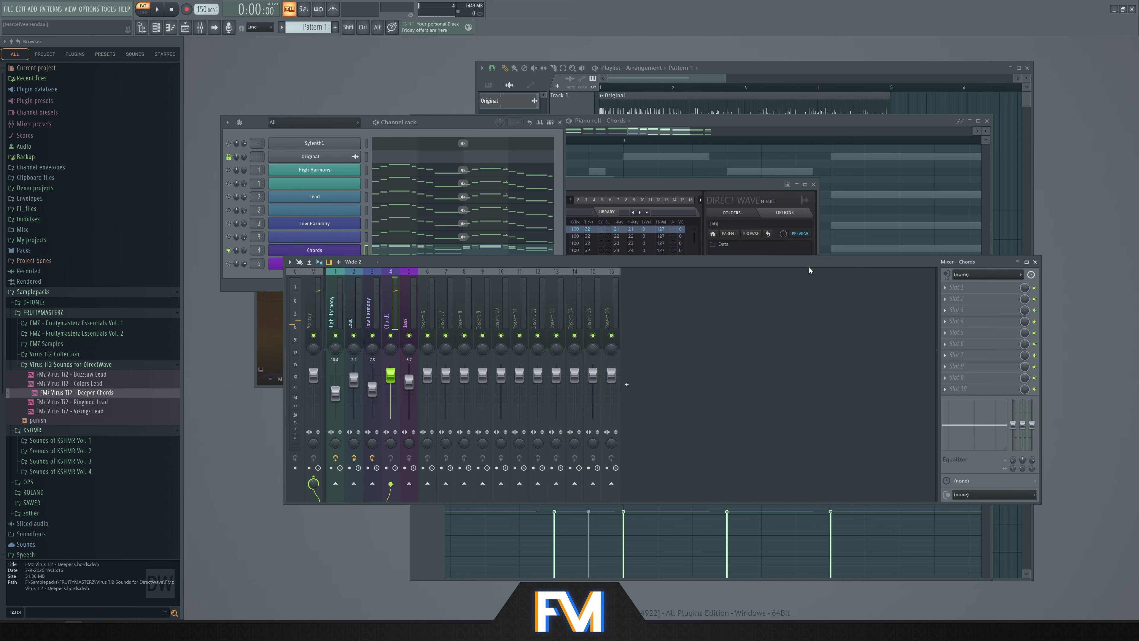
drag(391, 376, 391, 388)
key(space)
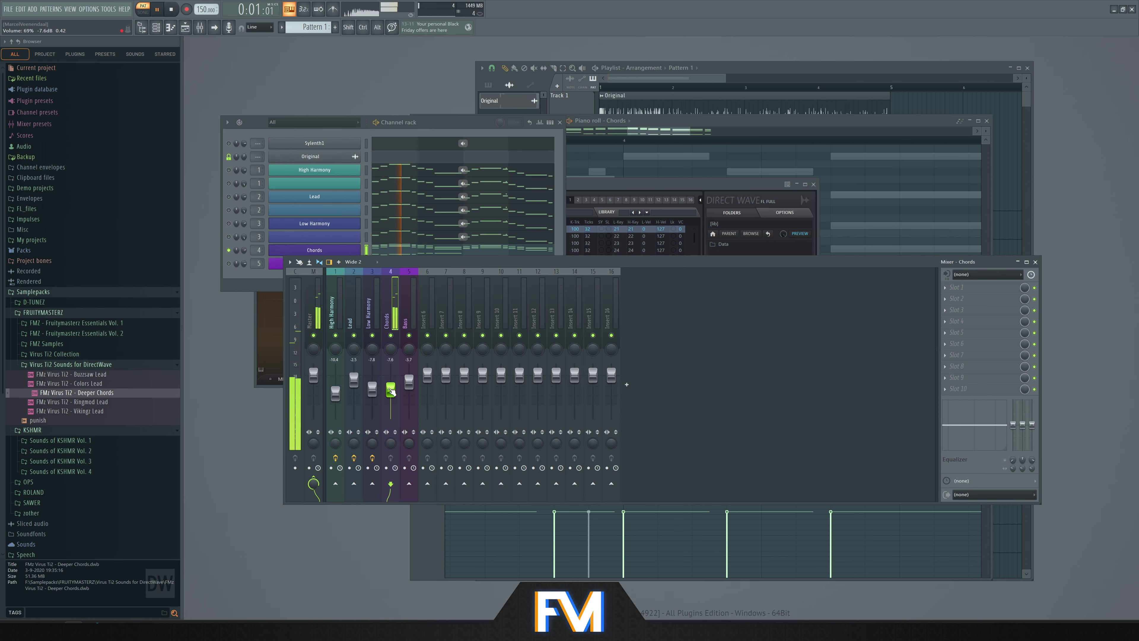
scroll(392, 391, up, 2)
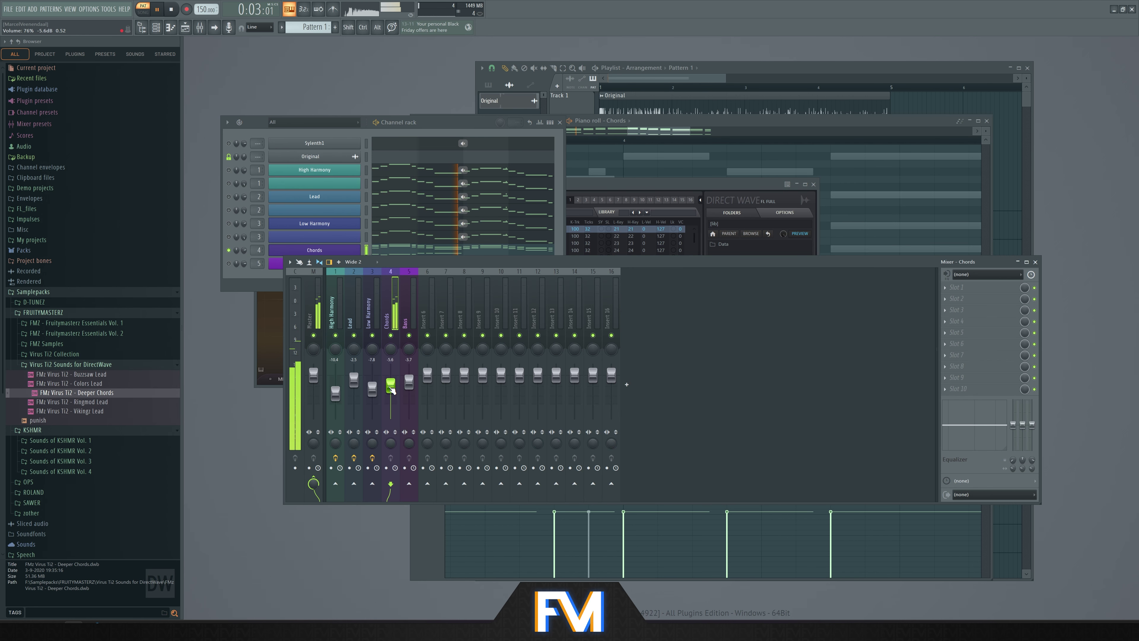
Transpose all notes of the Chords channel up one octave in the piano roll and audition the result
click(404, 250)
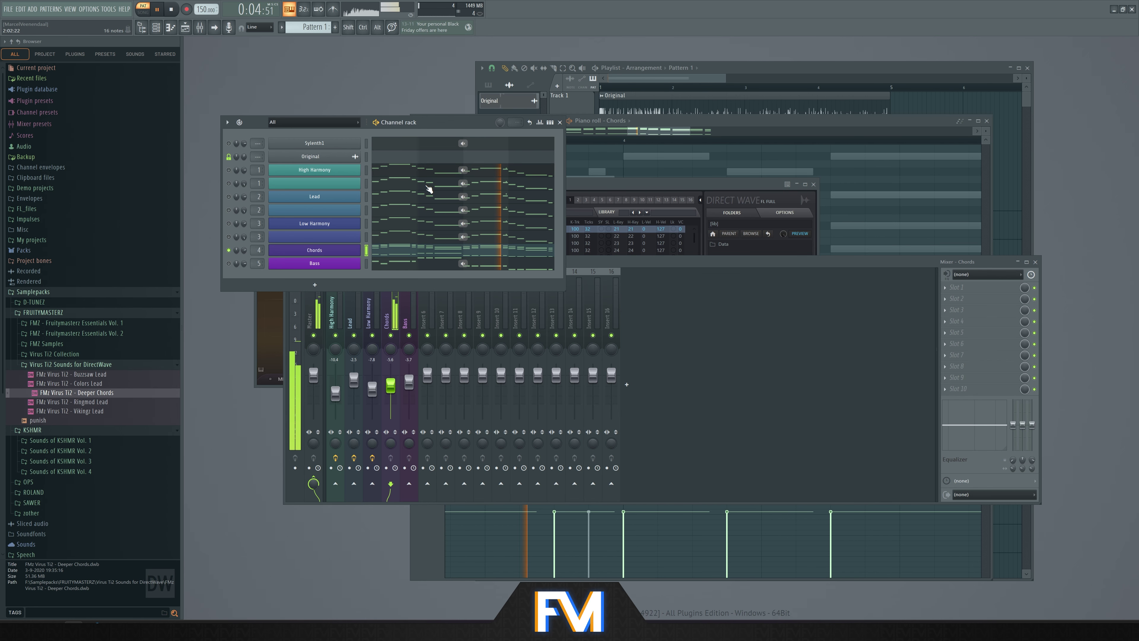
click(406, 252)
scroll(545, 305, down, 5)
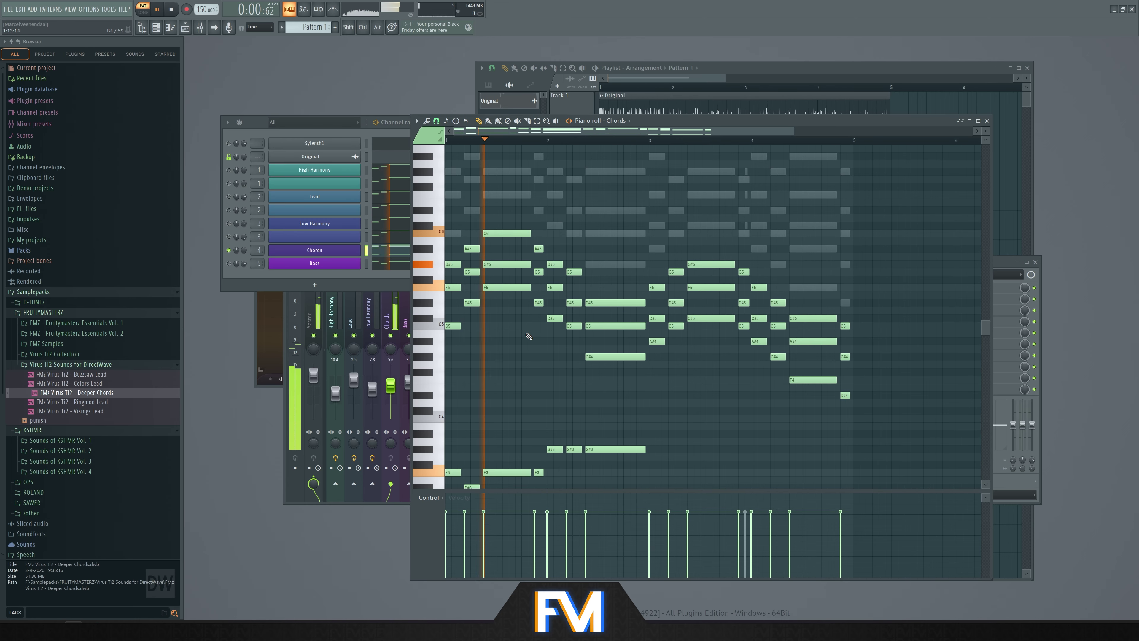
key(space)
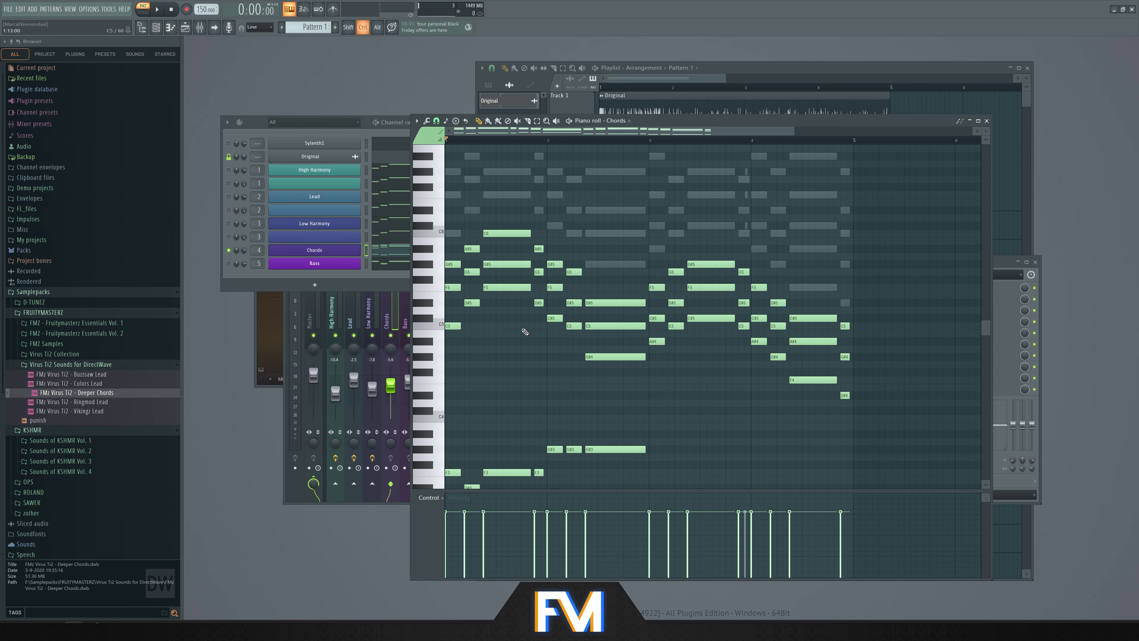
key(ctrl+a)
key(ctrl+Up)
key(space)
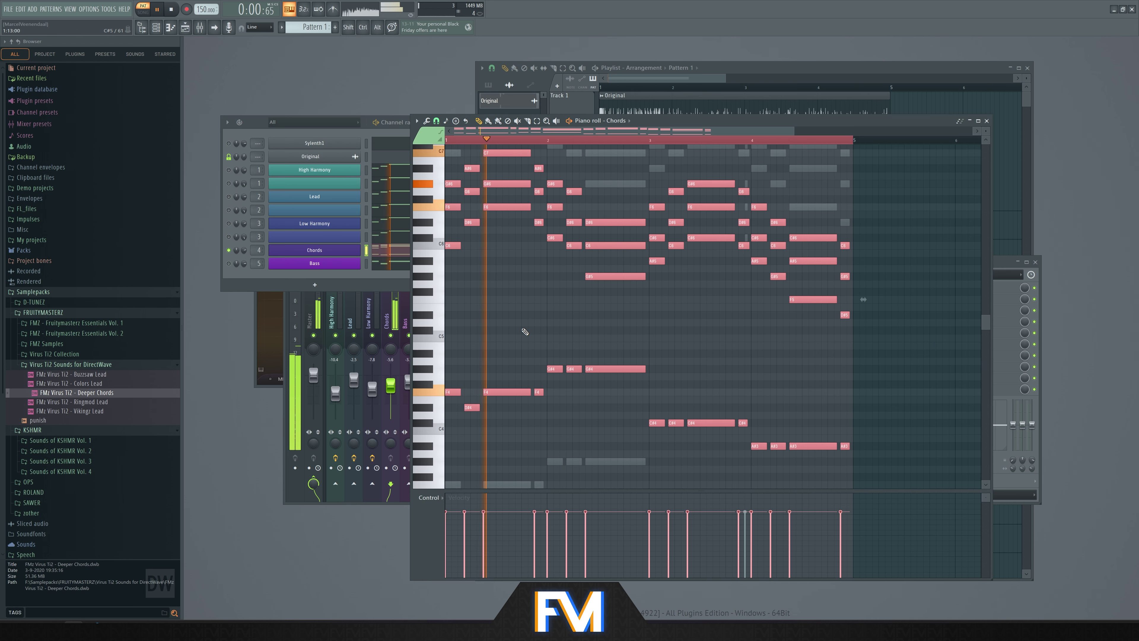
key(space)
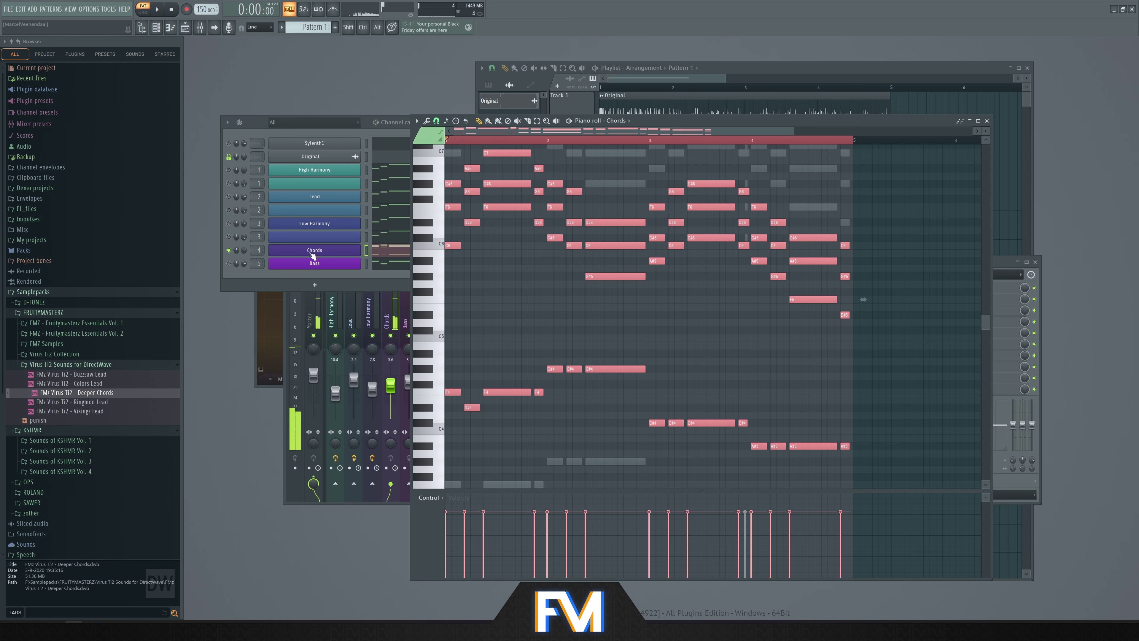
Set the amp release of the Chords DirectWave zone to about 0.069 s while auditioning the pattern
click(316, 254)
click(384, 386)
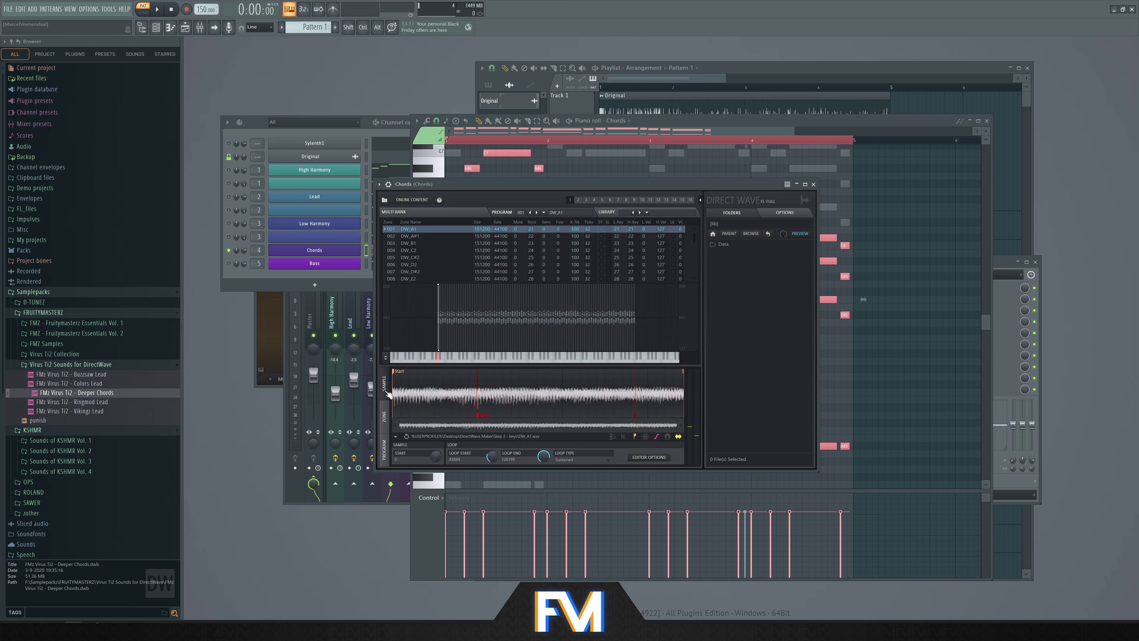
click(385, 416)
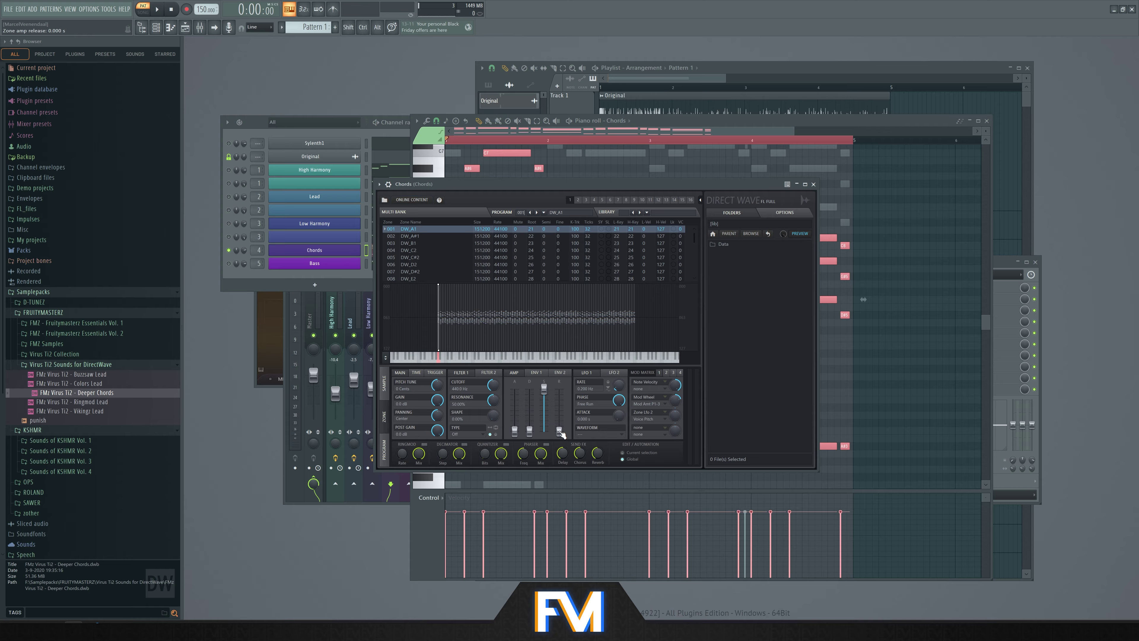
key(space)
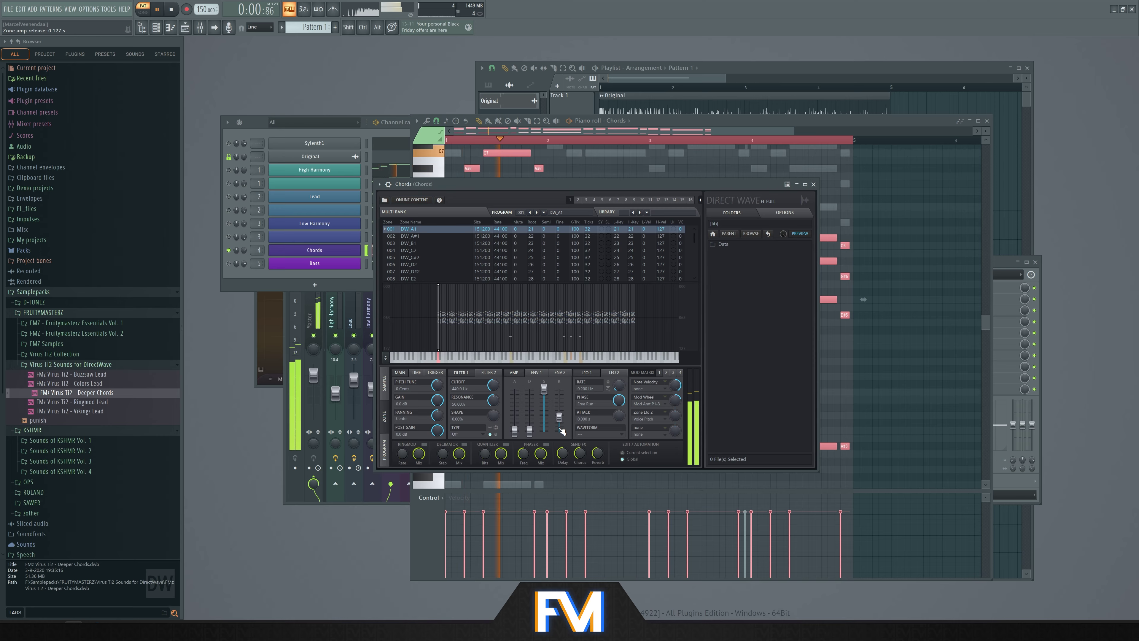
drag(560, 432, 560, 421)
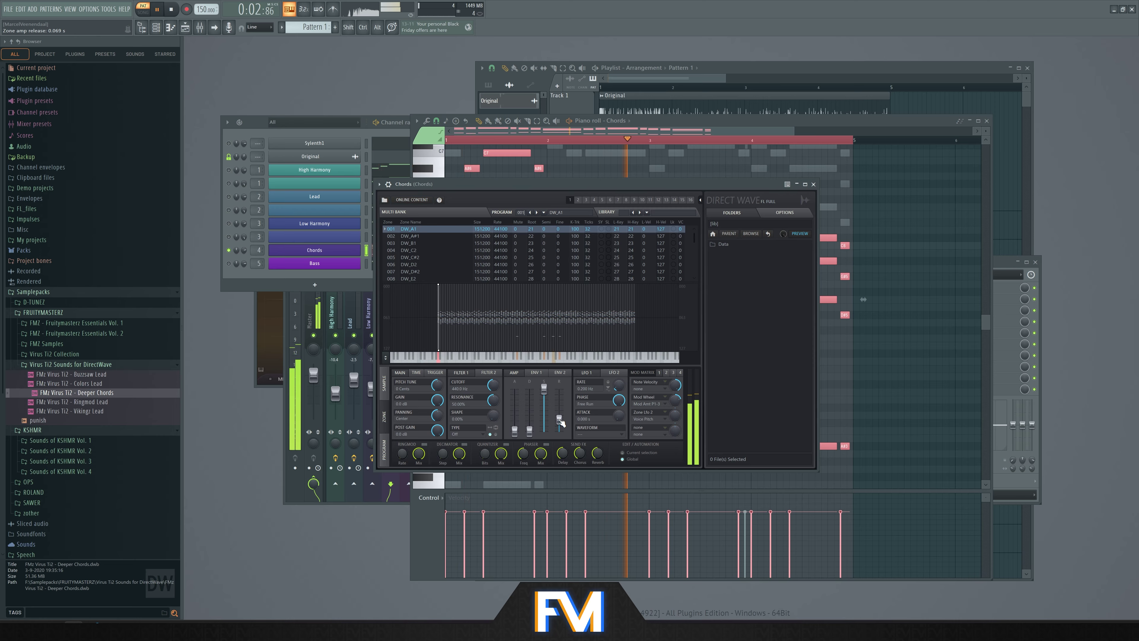
key(space)
Insert a Pro-Q 3 low cut on the Chords mixer track and play the pattern with all channels unmuted
click(369, 253)
click(1002, 257)
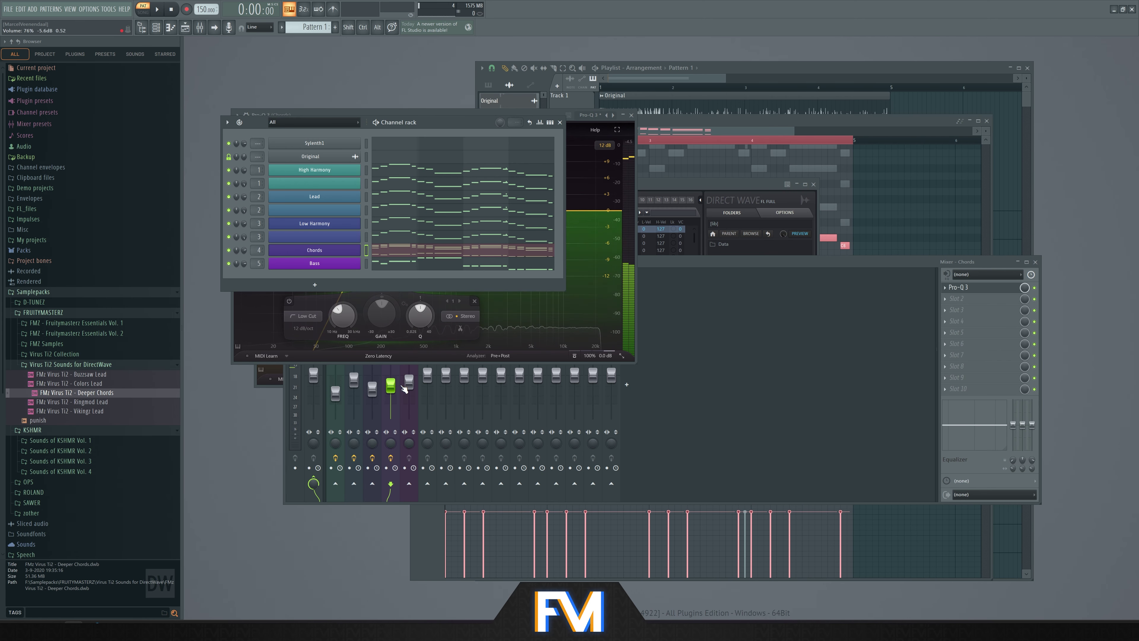
click(692, 266)
key(space)
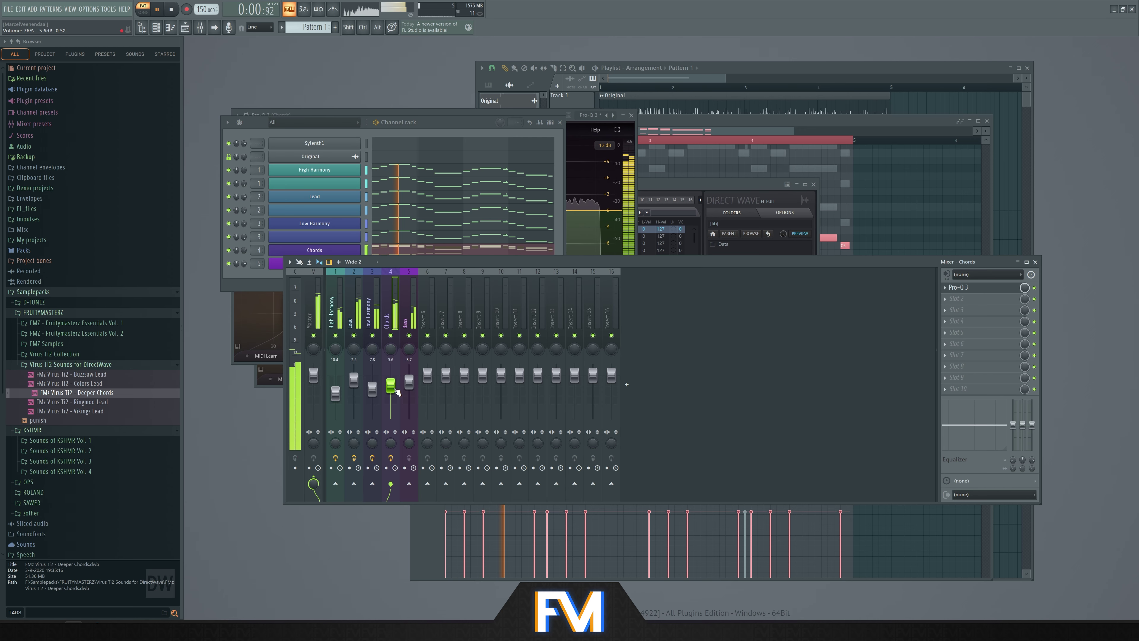
drag(391, 385, 396, 391)
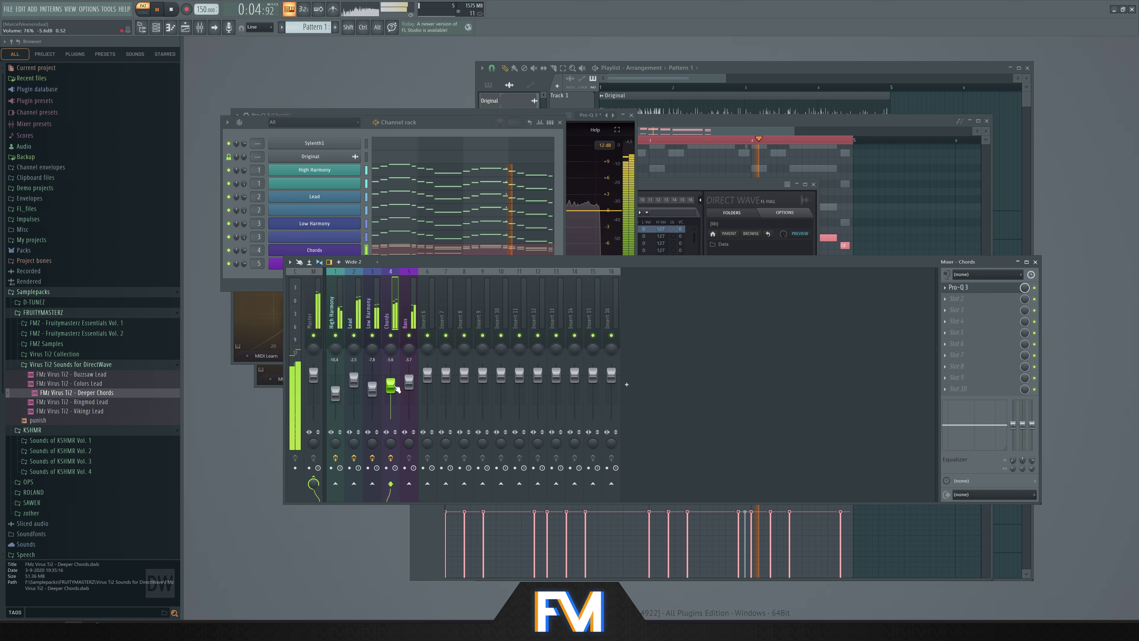
Compare the Original audio clip in the playlist with the recreated pattern by alternating between song and pattern playback
click(193, 30)
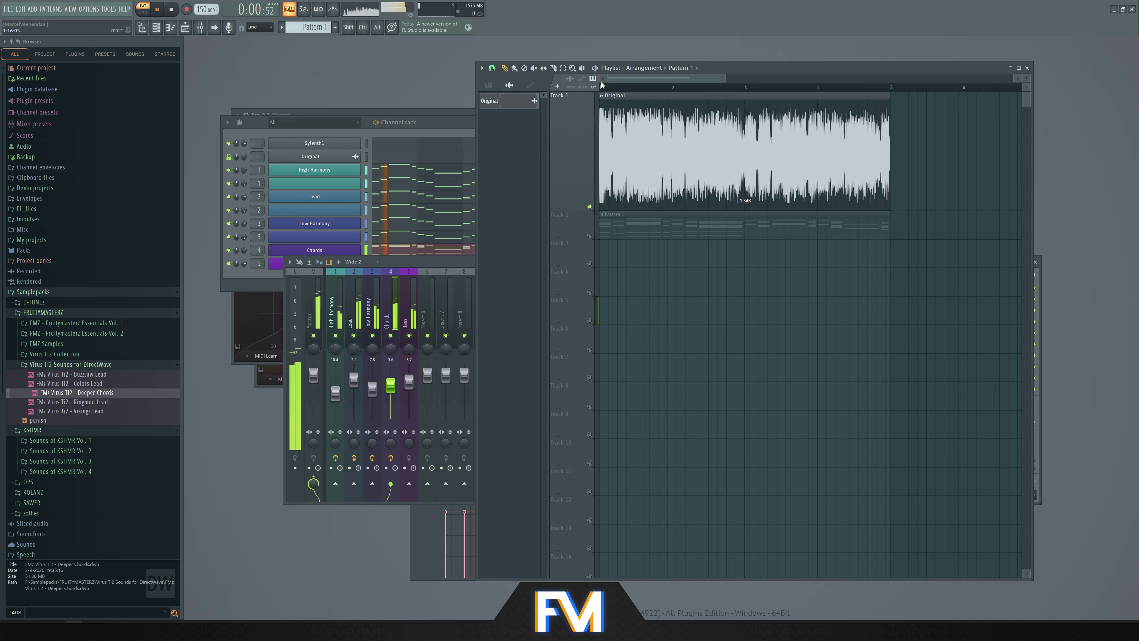
key(space)
click(143, 12)
key(space)
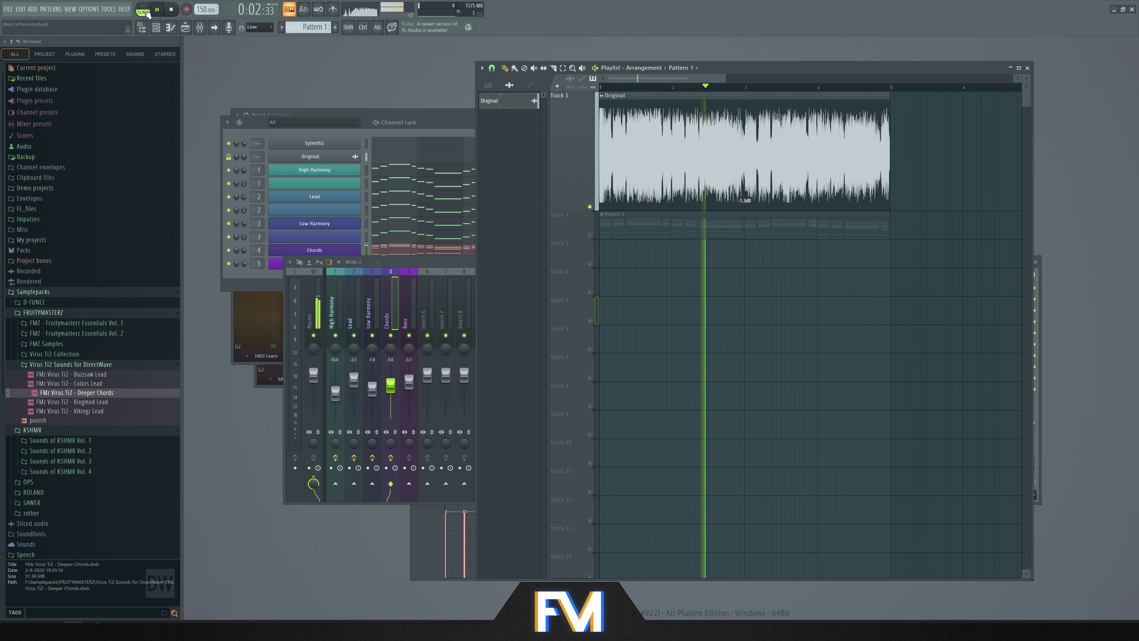
click(146, 12)
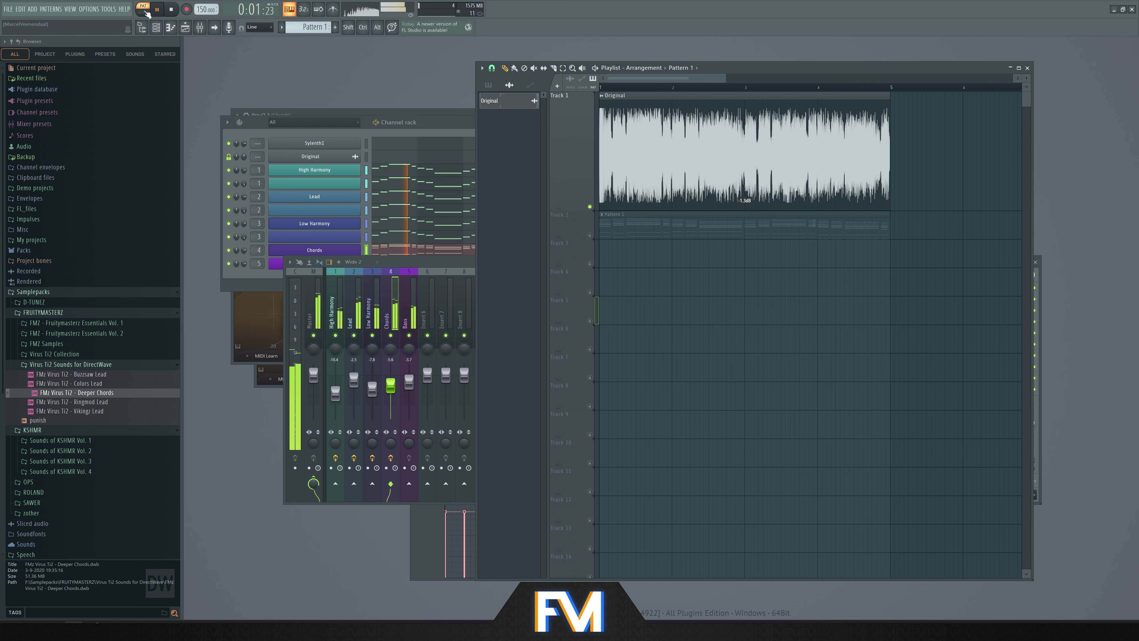
click(145, 11)
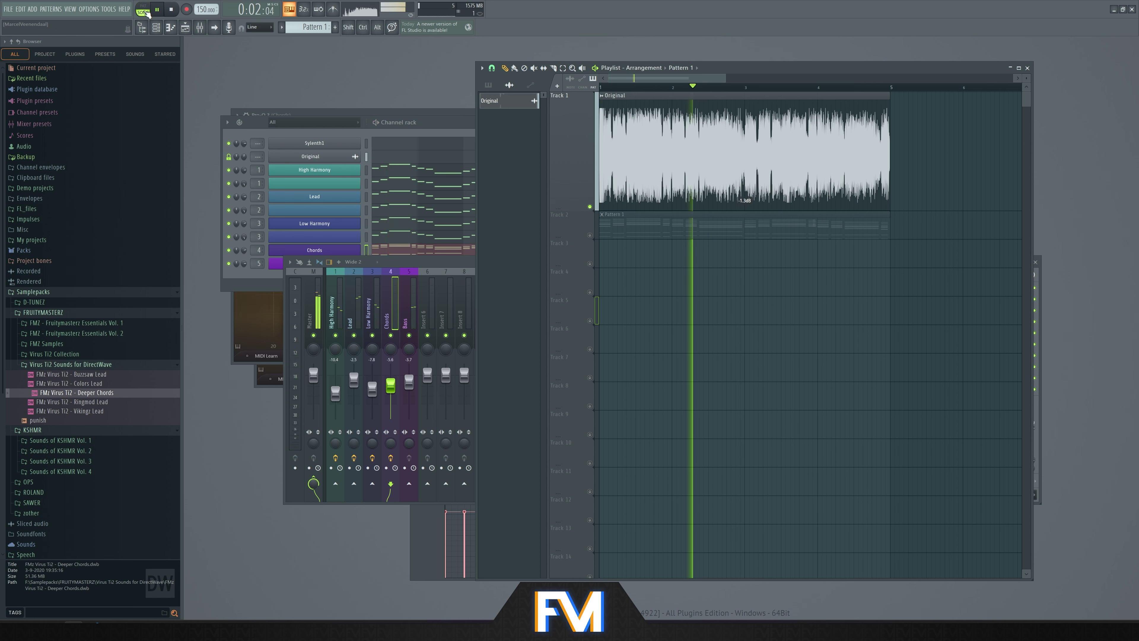
click(145, 11)
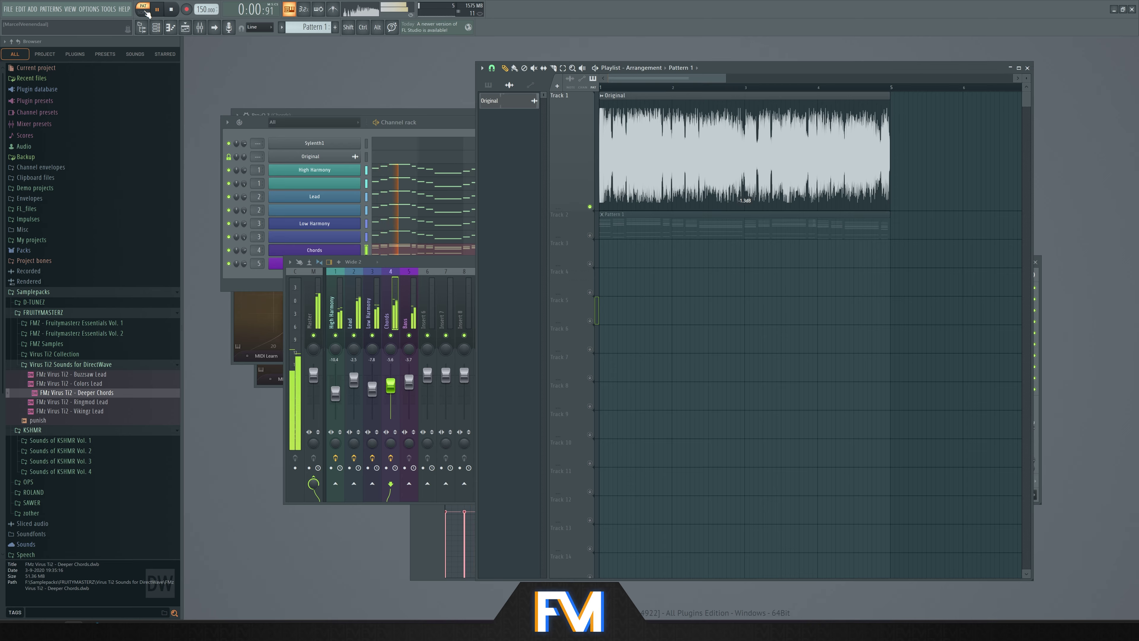
click(171, 9)
Lower the Bass channel volume to about 72% during pattern playback and check it against the Original in song mode
click(430, 121)
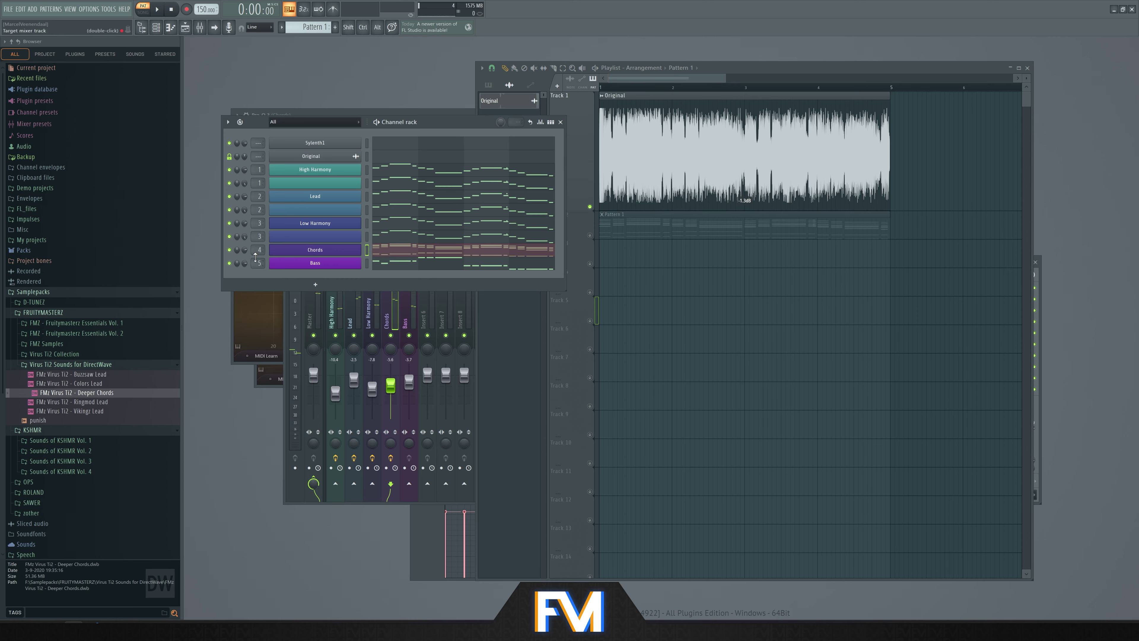
key(space)
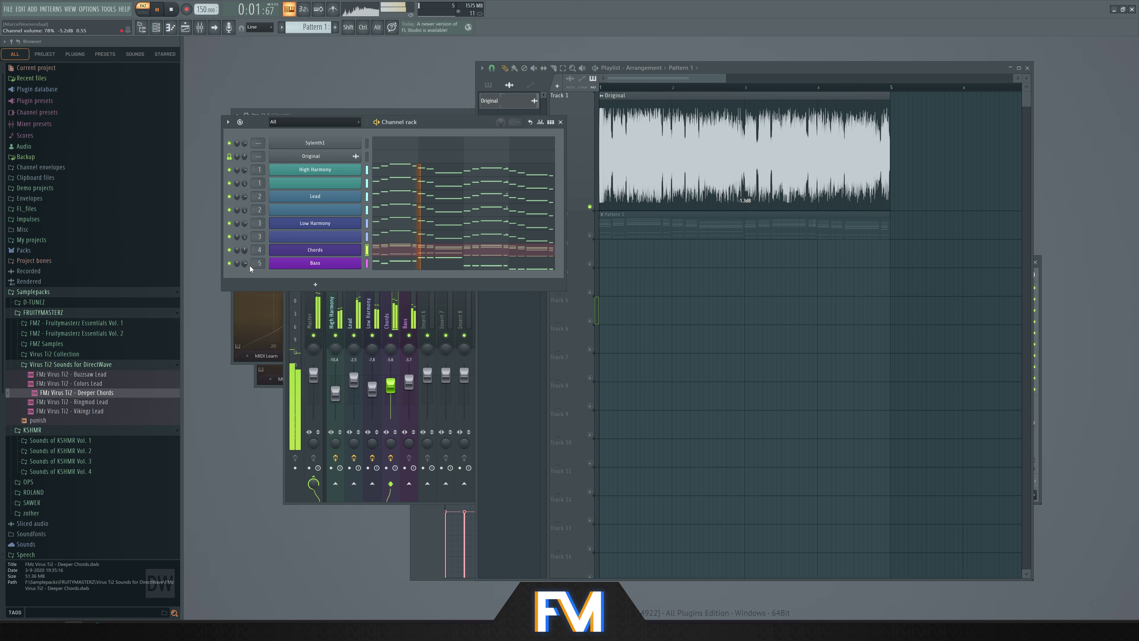
scroll(245, 265, down, 3)
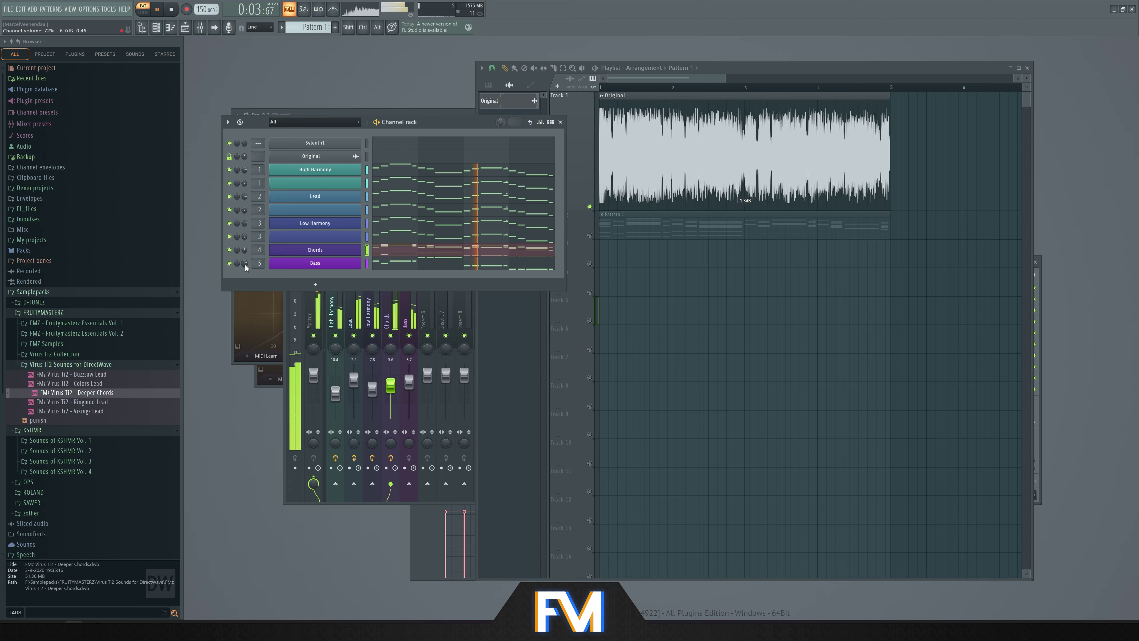
click(147, 12)
key(space)
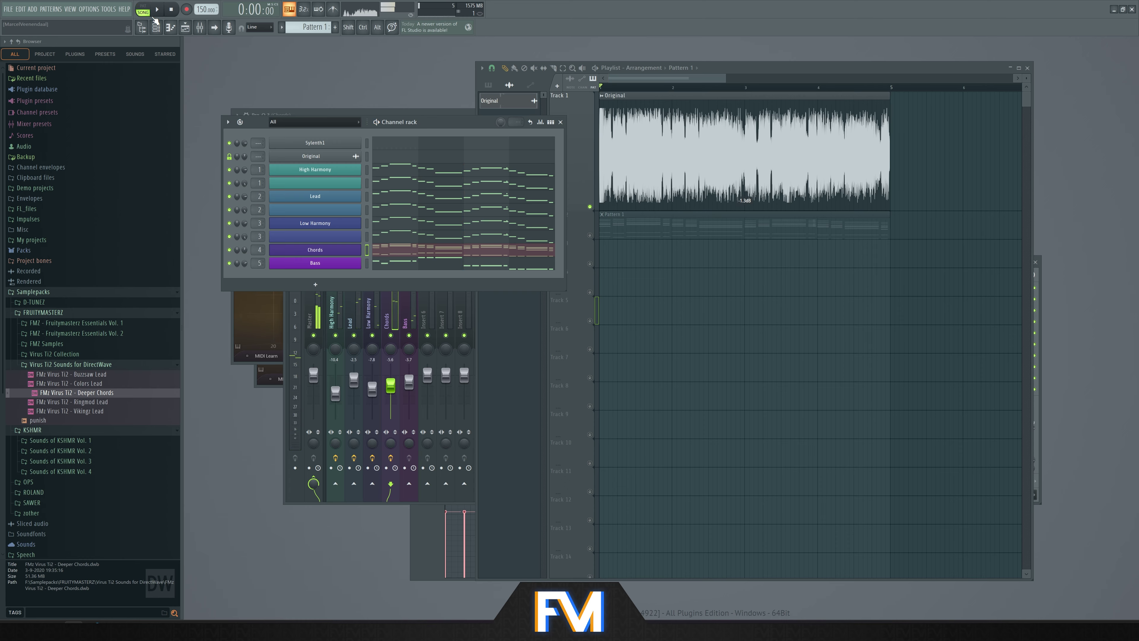
Solo the Bass channel, copy its purple colour, and add a new Sylenth1 channel to the channel rack
right_click(230, 263)
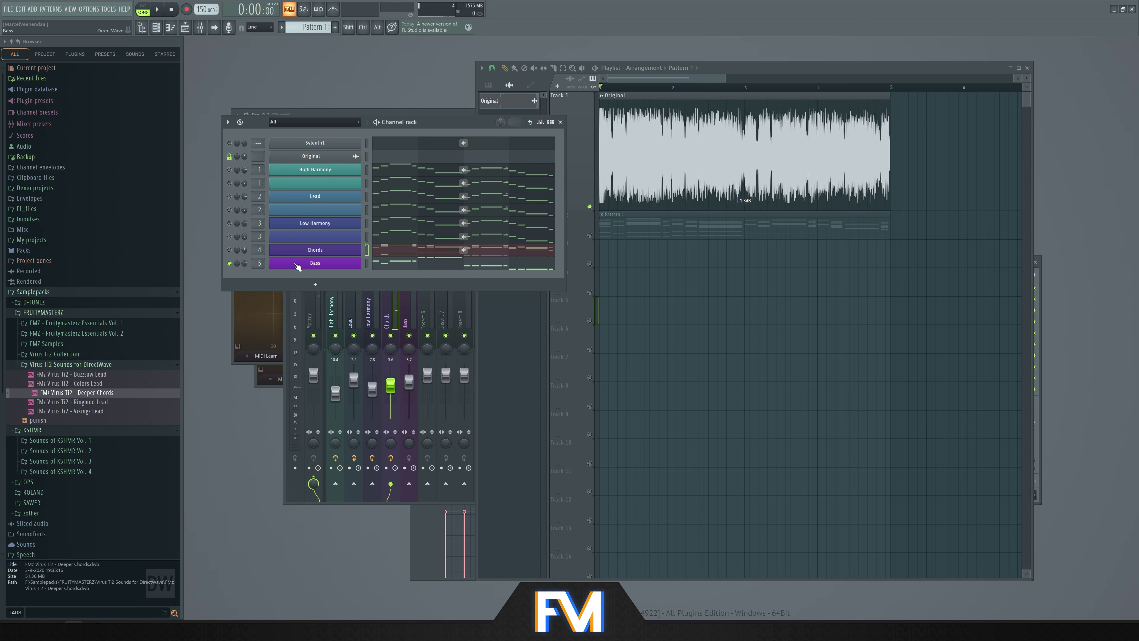
right_click(321, 264)
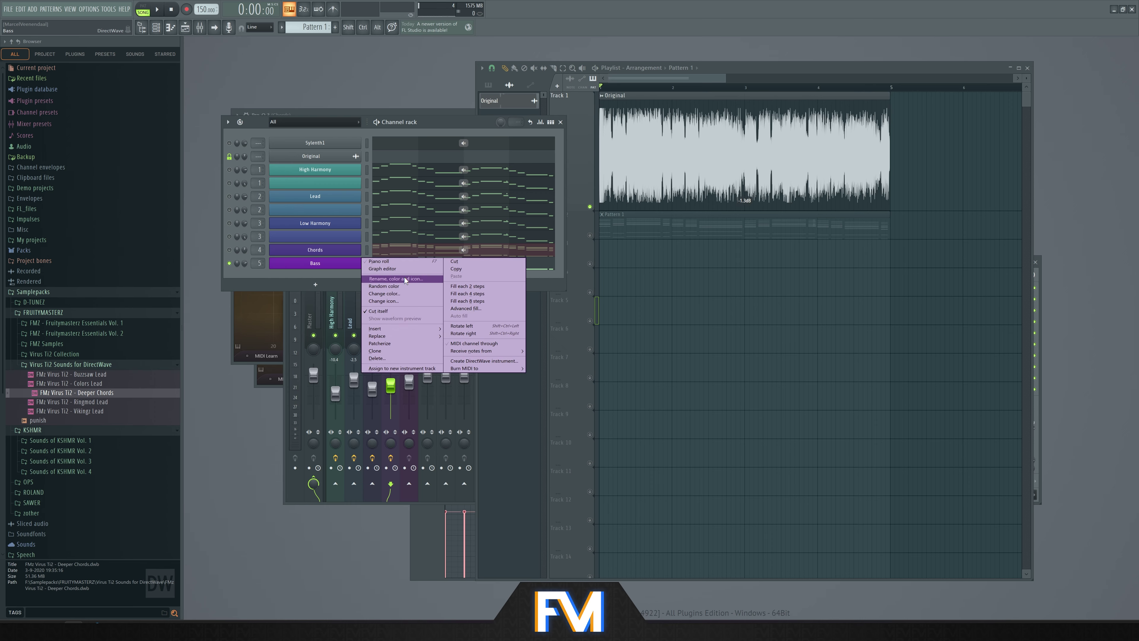
click(404, 274)
key(Return)
click(315, 284)
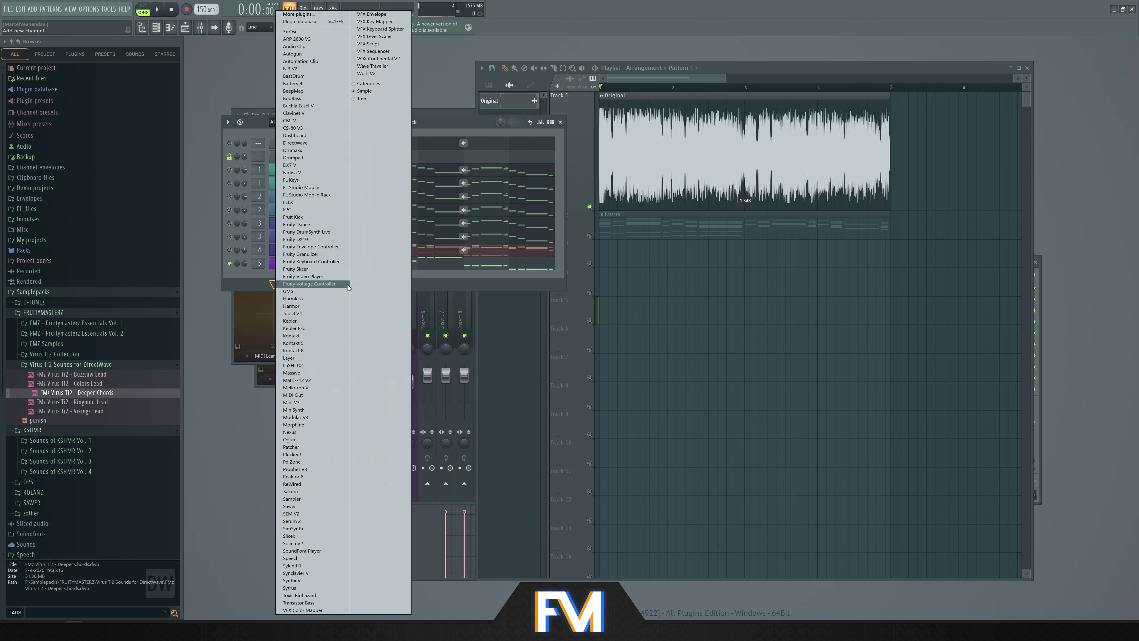
click(292, 565)
Turn the new Sylenth1 channel into an unnamed, purple Bass layer on mixer track 5 containing a copy of the Bass notes
click(244, 274)
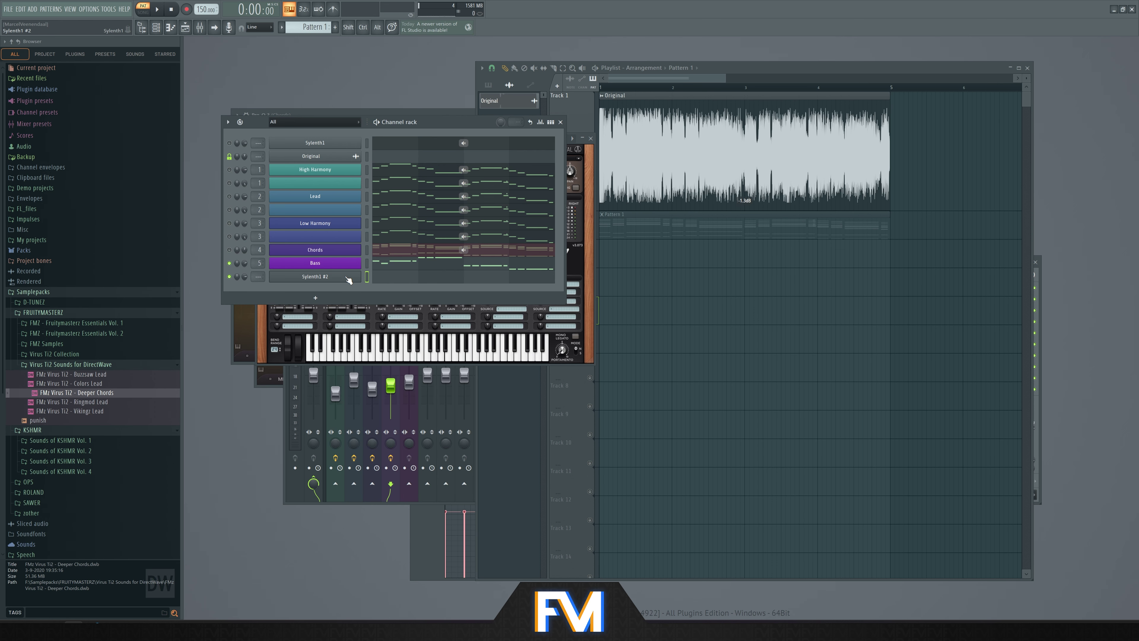
scroll(259, 276, down, 1)
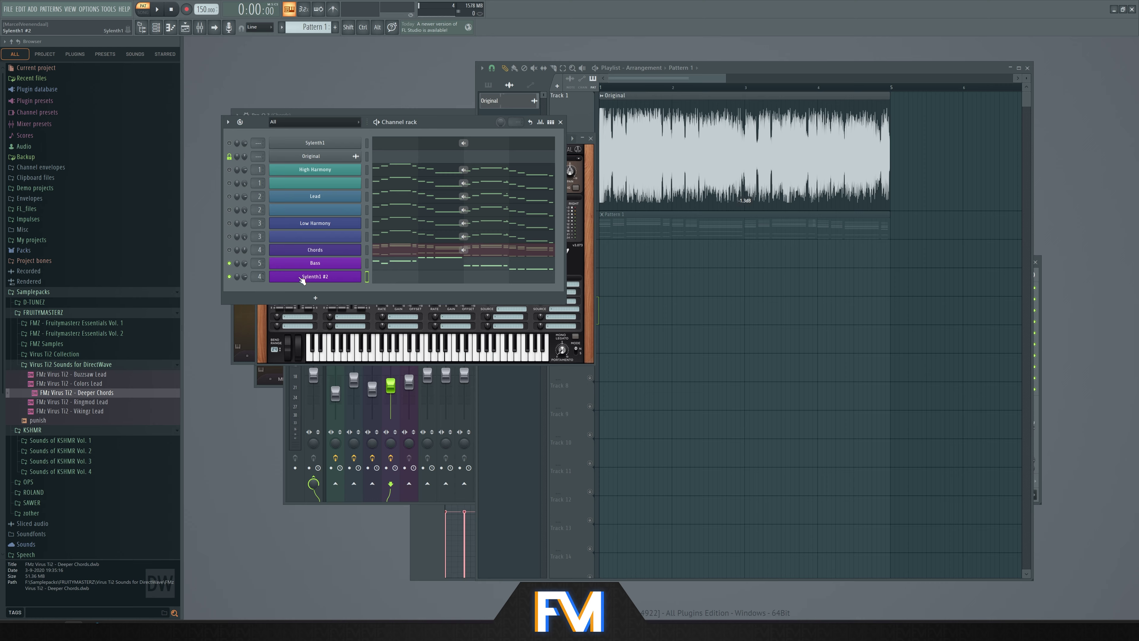
right_click(260, 276)
click(399, 288)
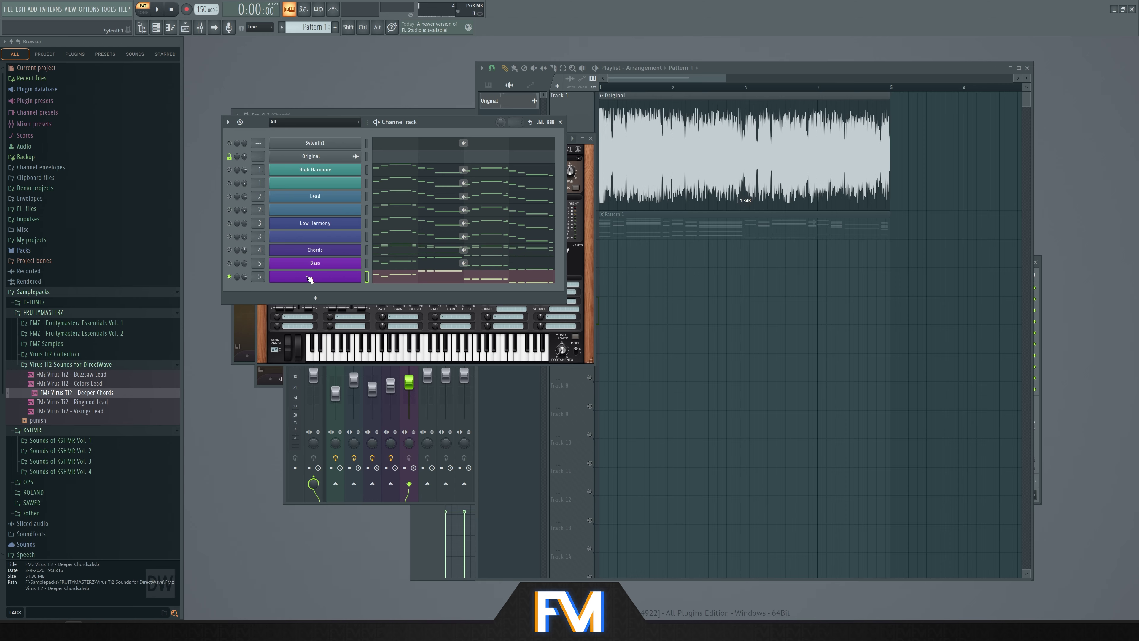
Shape the Sylenth1 bass layer with a lowpass Filter A and Mod Env 1, decay about 2.000, modulating Cutoff AB
click(346, 275)
key(space)
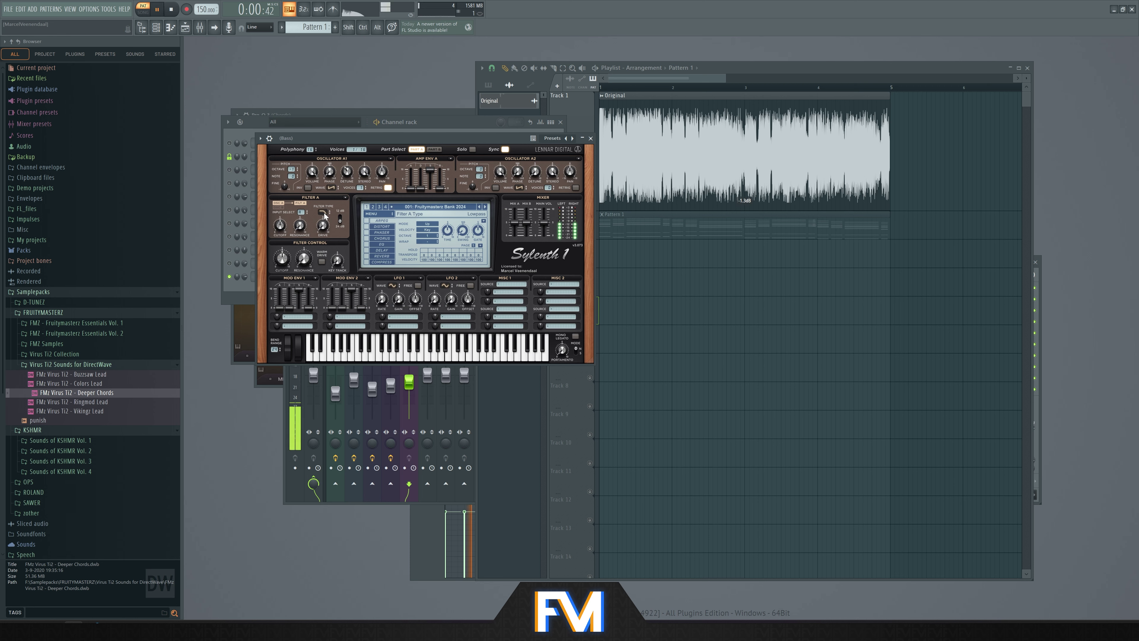
key(space)
click(297, 317)
click(355, 342)
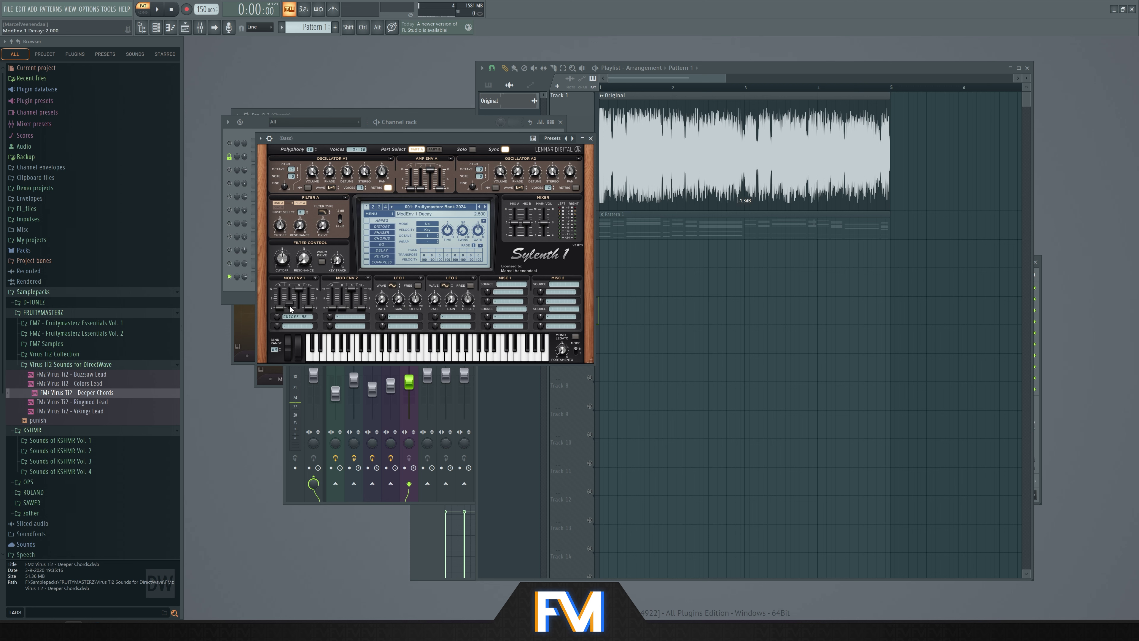
drag(278, 323, 276, 319)
key(space)
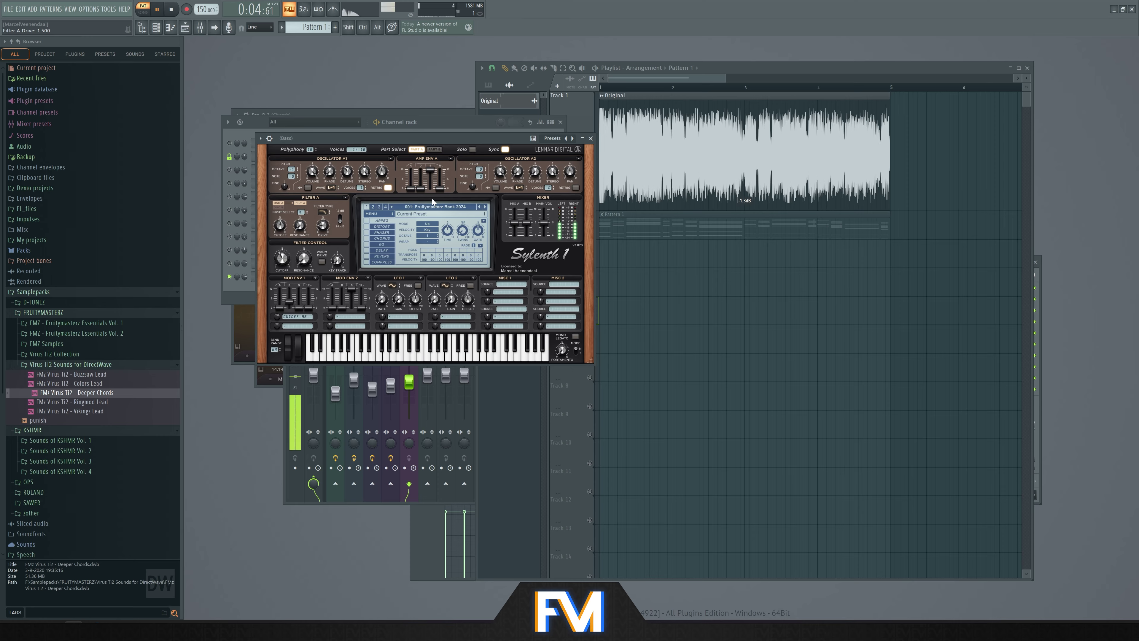
scroll(437, 191, up, 2)
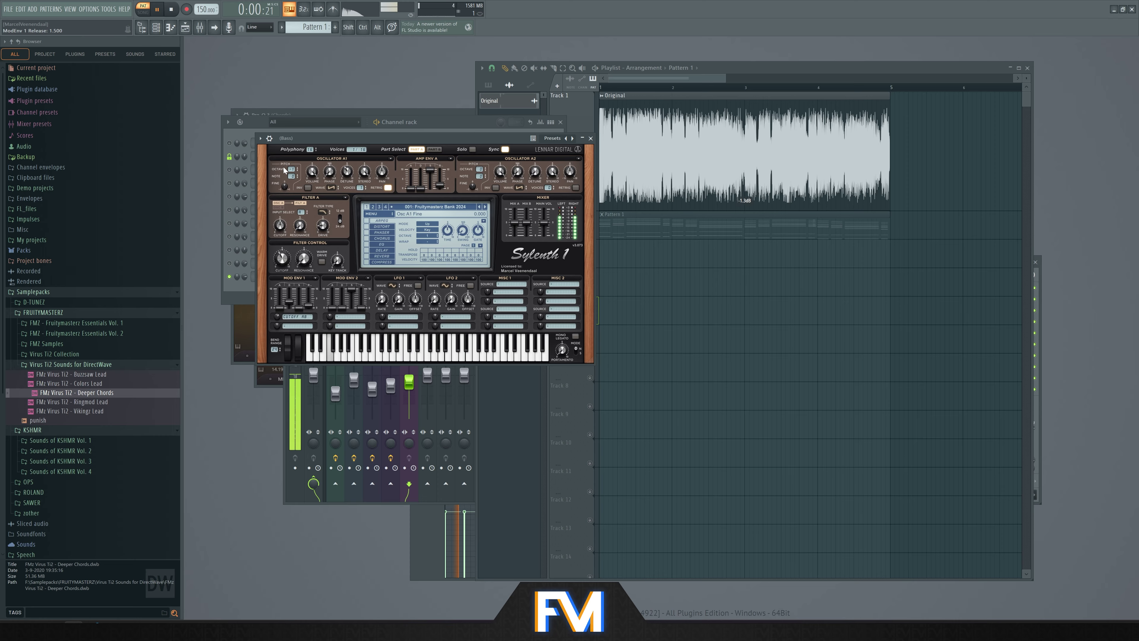
Enable Bass together with its Sylenth1 layer and balance the layer's channel volume at about 77% during playback
click(250, 146)
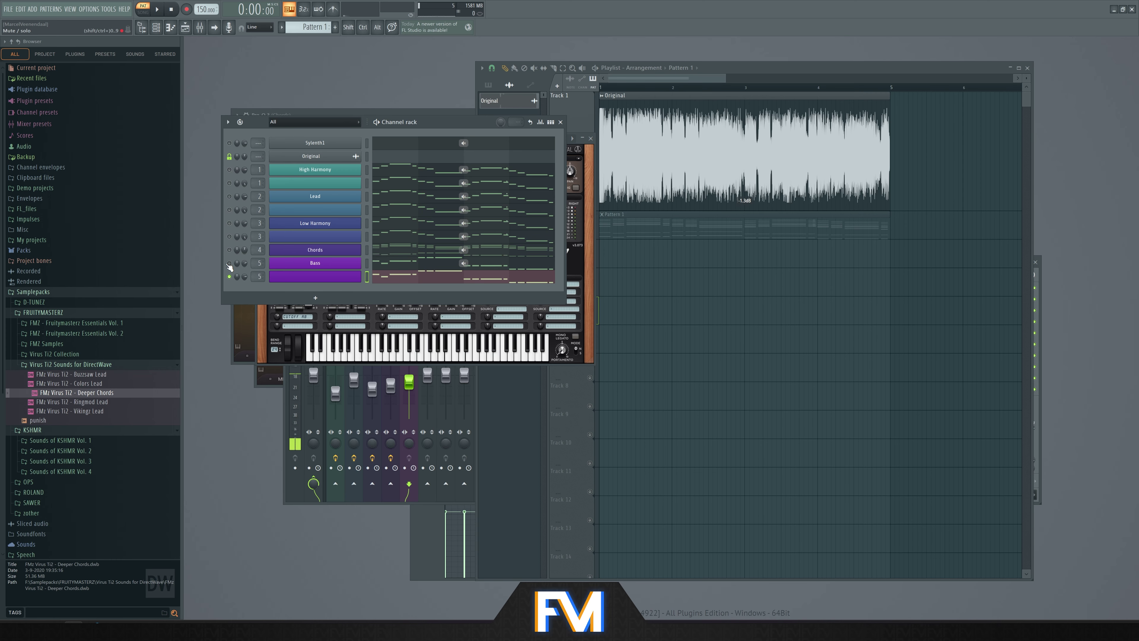
click(229, 277)
click(229, 276)
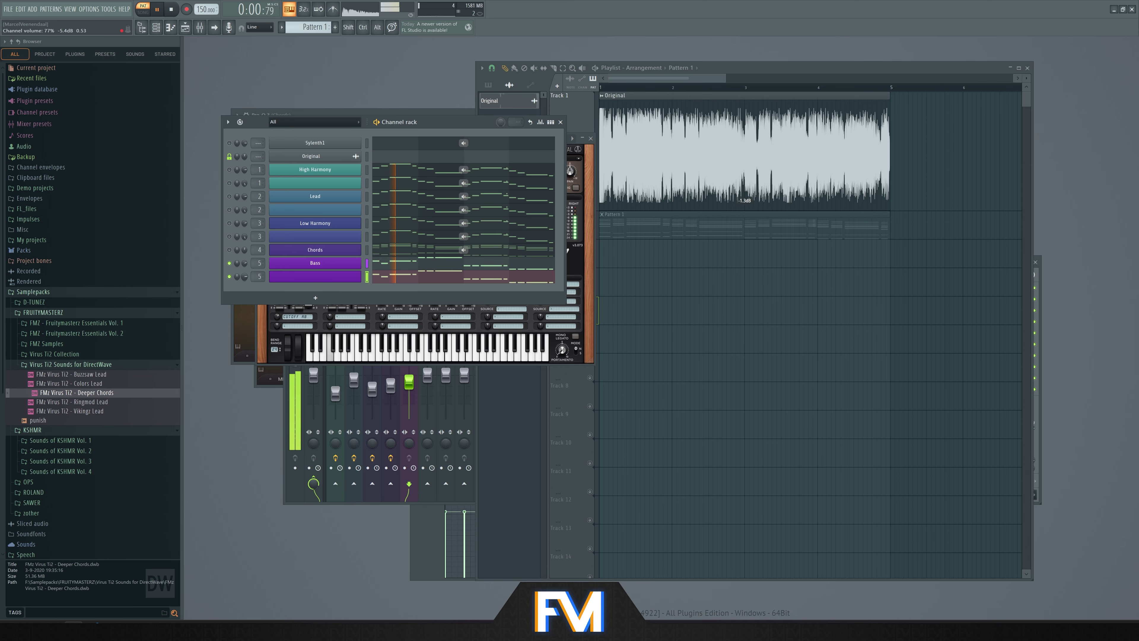
click(315, 262)
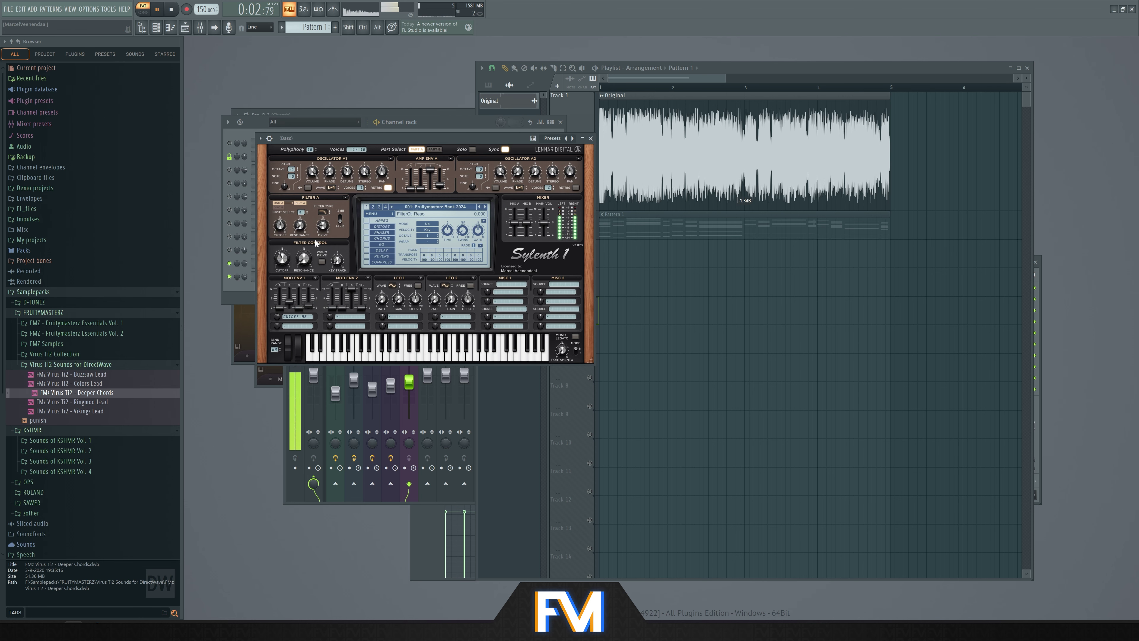
key(space)
key(space)
click(246, 278)
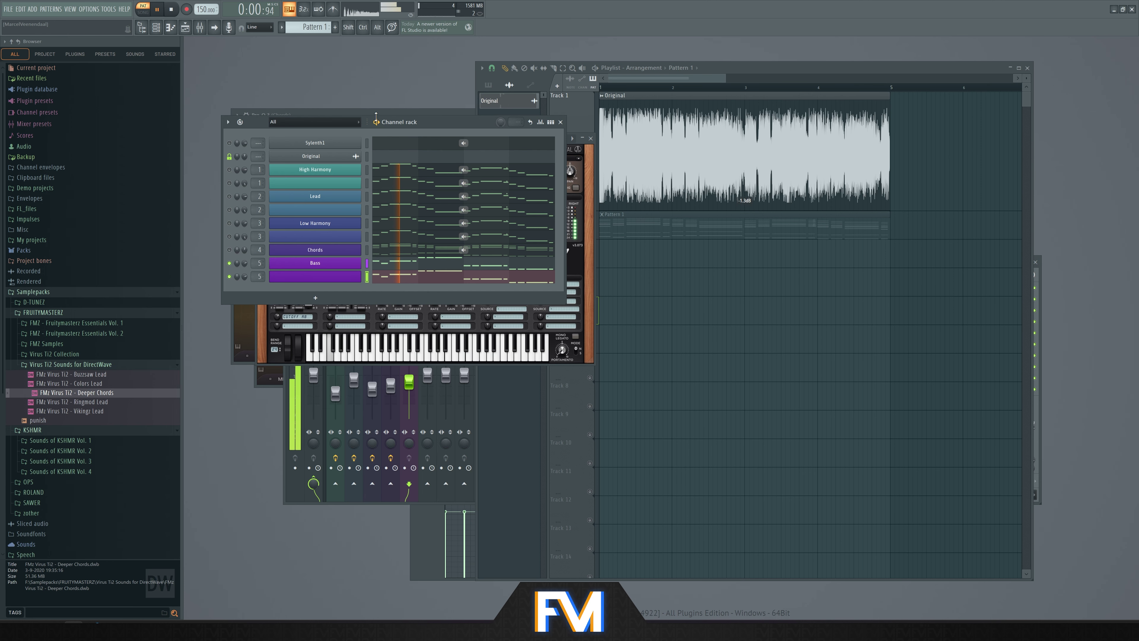
Compare the Bass playback with and without its unnamed Sylenth1 layer, leaving the layer enabled
key(space)
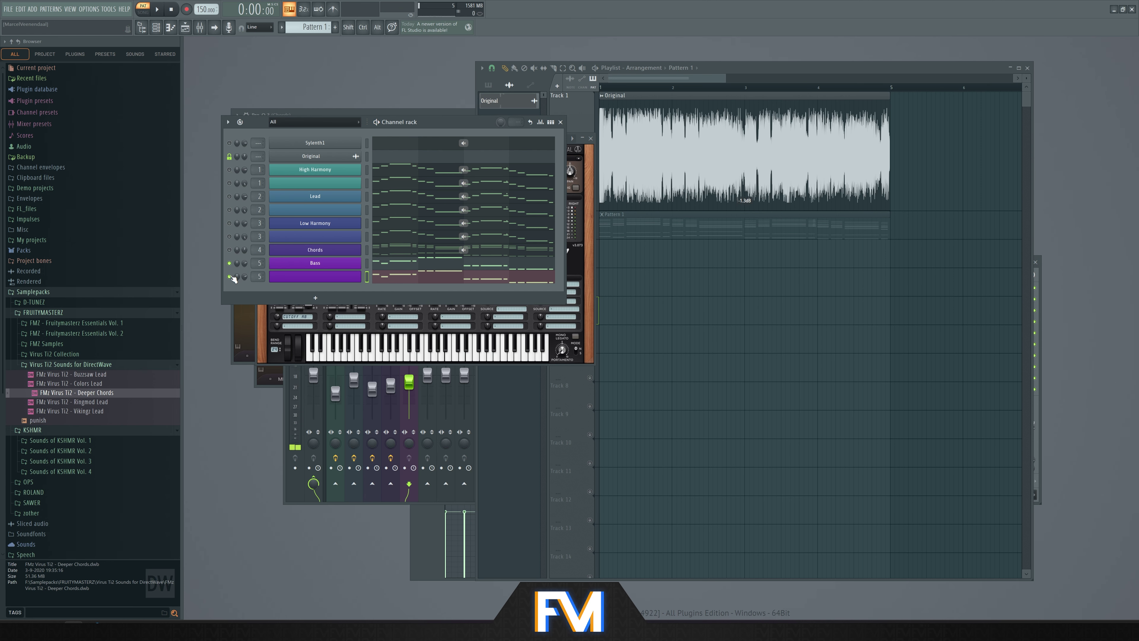
click(230, 277)
key(space)
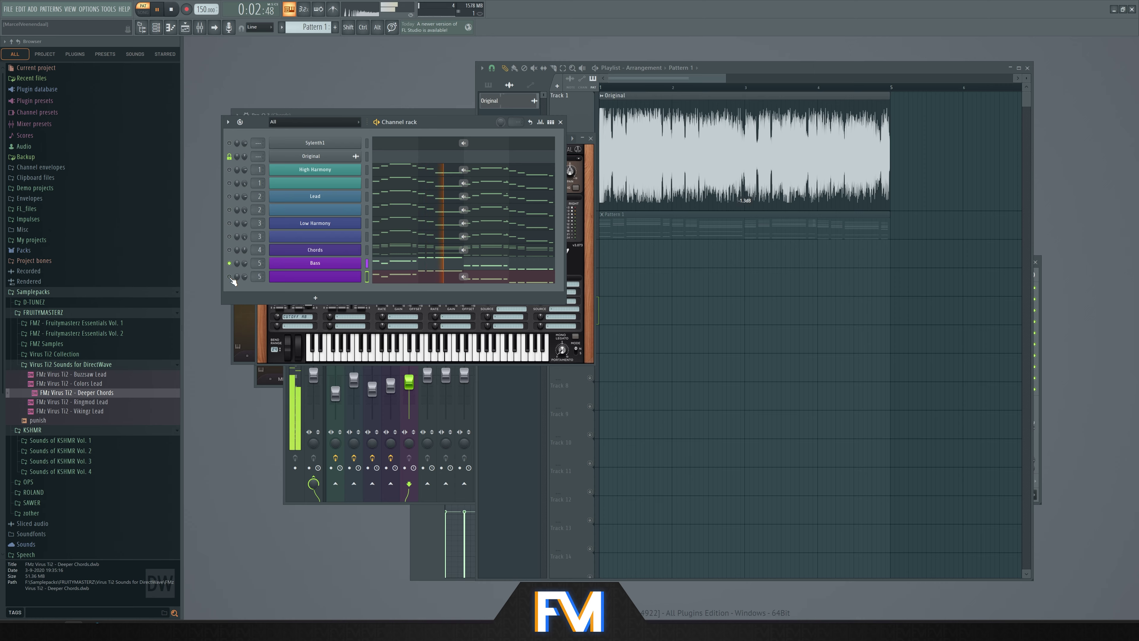
key(space)
click(229, 276)
key(space)
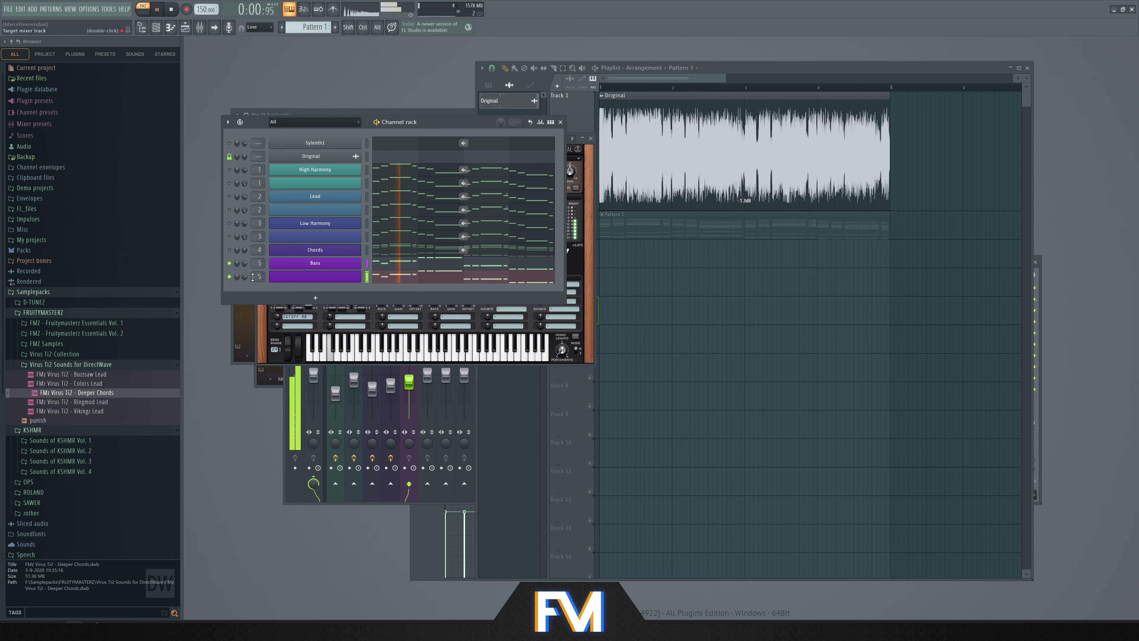
key(space)
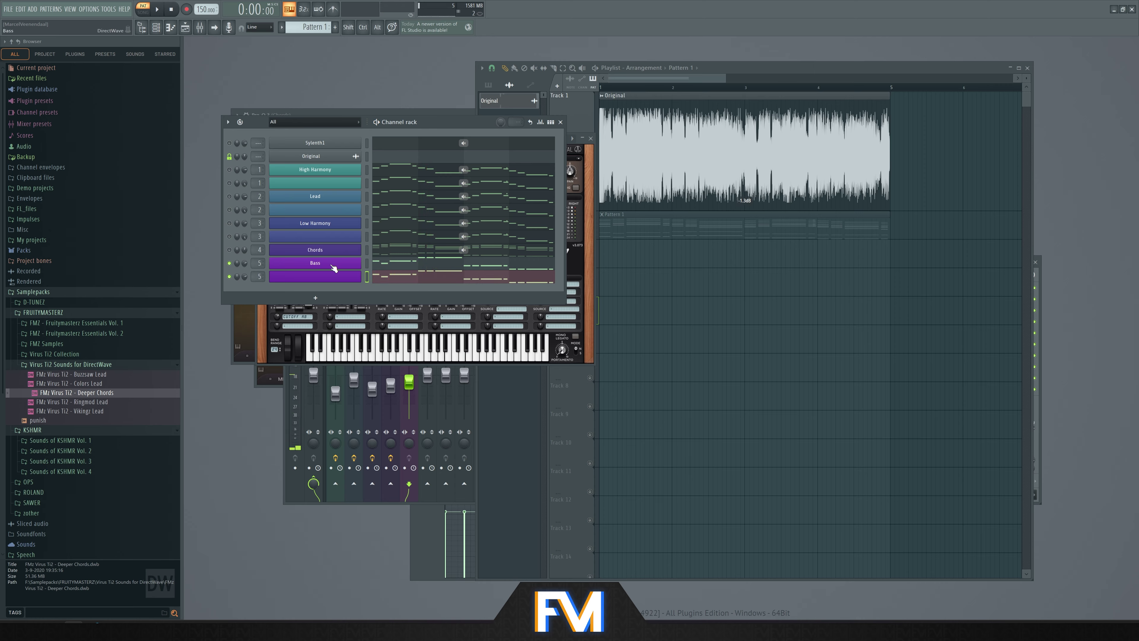
Re-enable all channels and play the full arrangement in song mode
ctrl+click(231, 263)
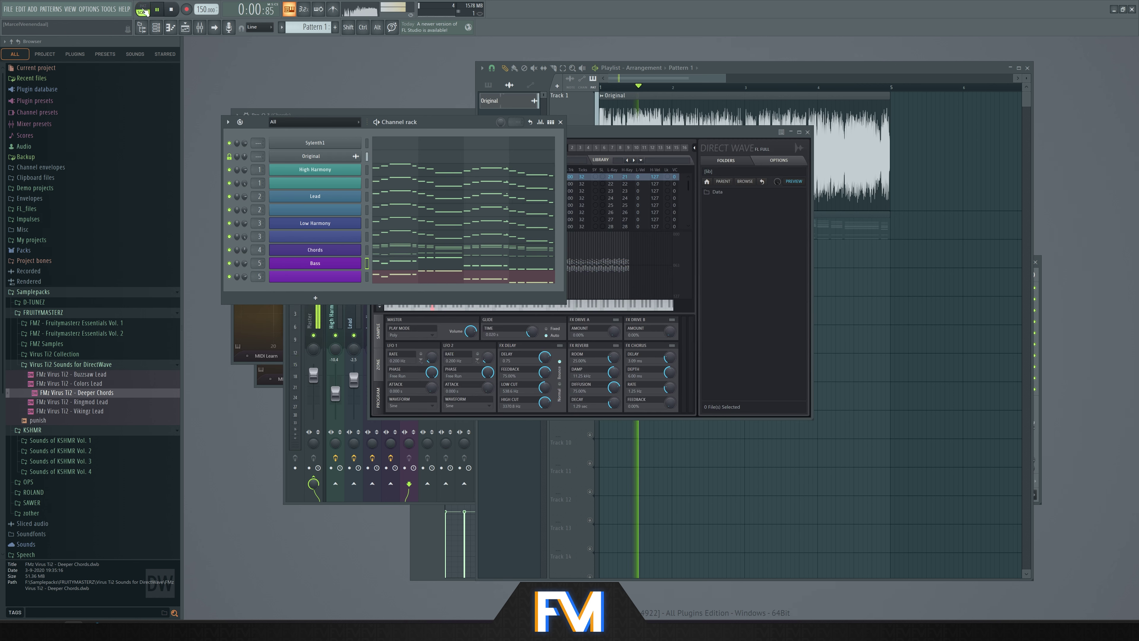
key(space)
key(space)
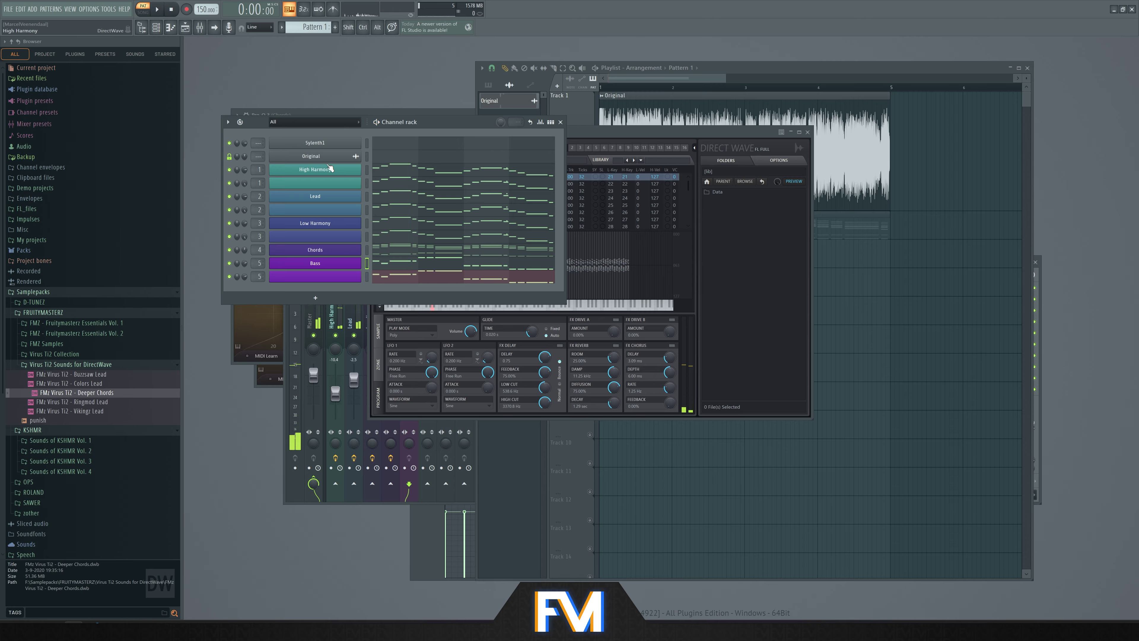
Solo Lead, open its DirectWave instrument, and shorten the amp envelope's release to about 0.014 s during playback
drag(426, 130, 483, 137)
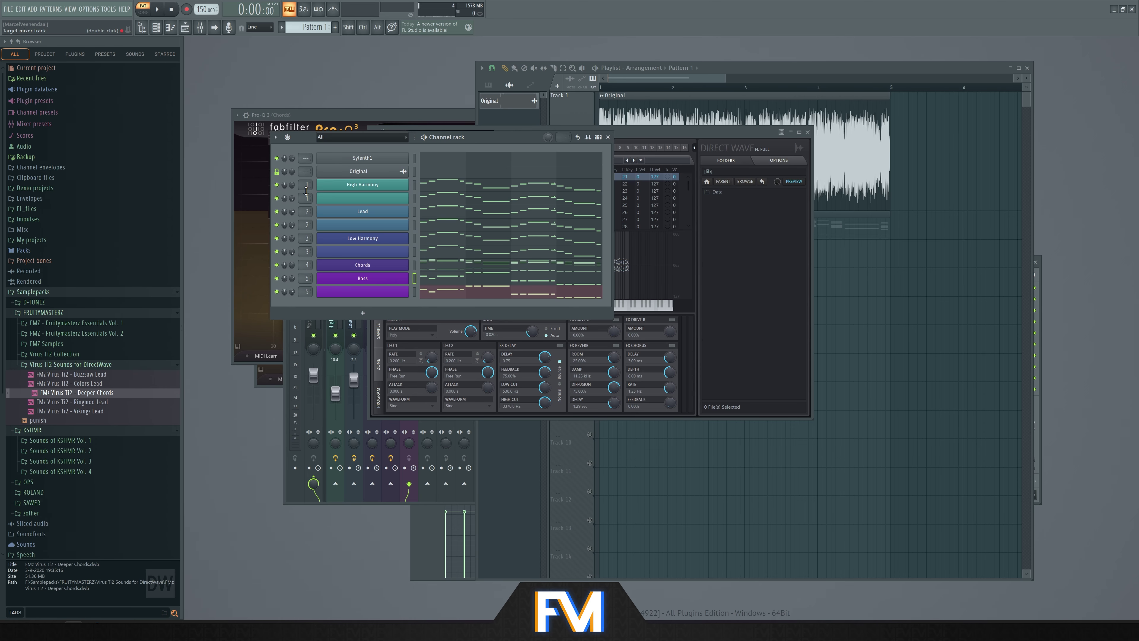
ctrl+click(277, 185)
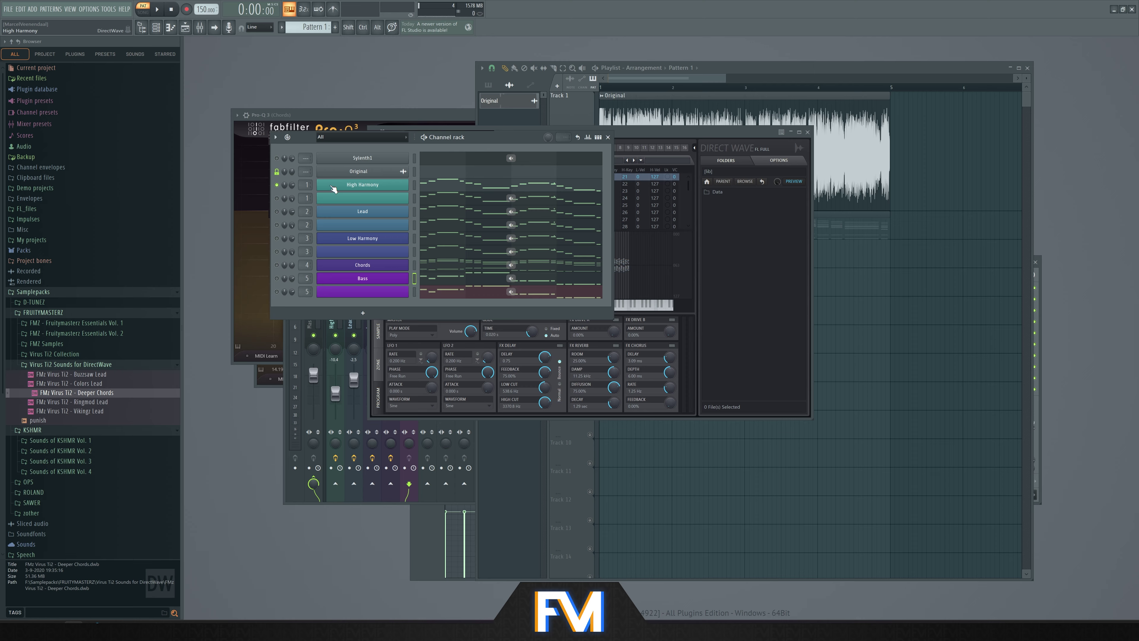
ctrl+click(276, 211)
click(354, 213)
key(space)
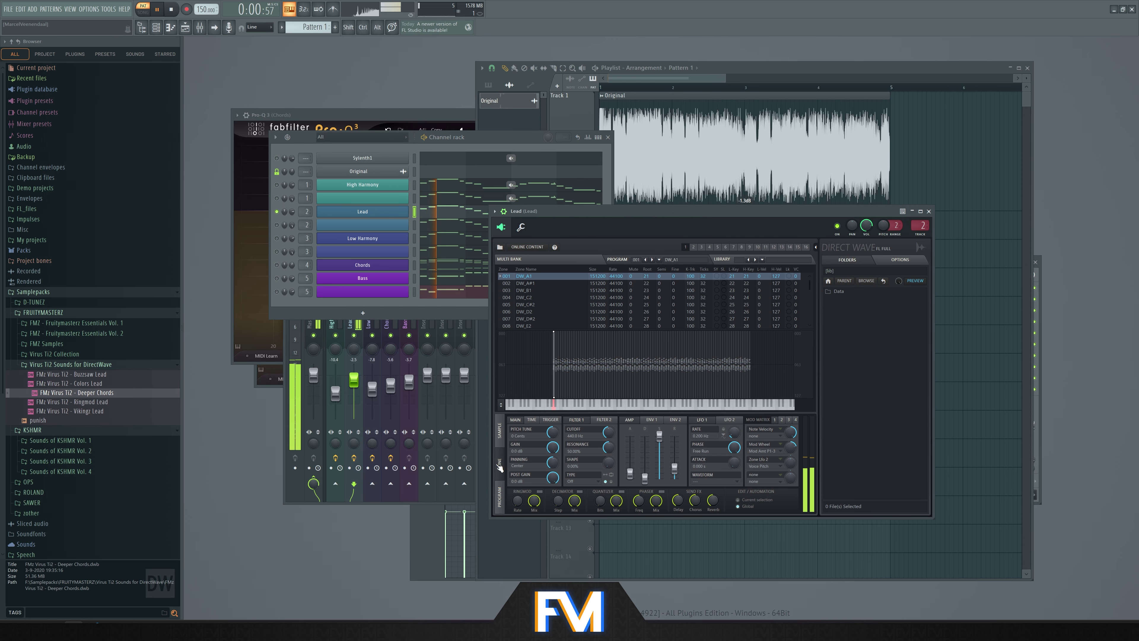
key(space)
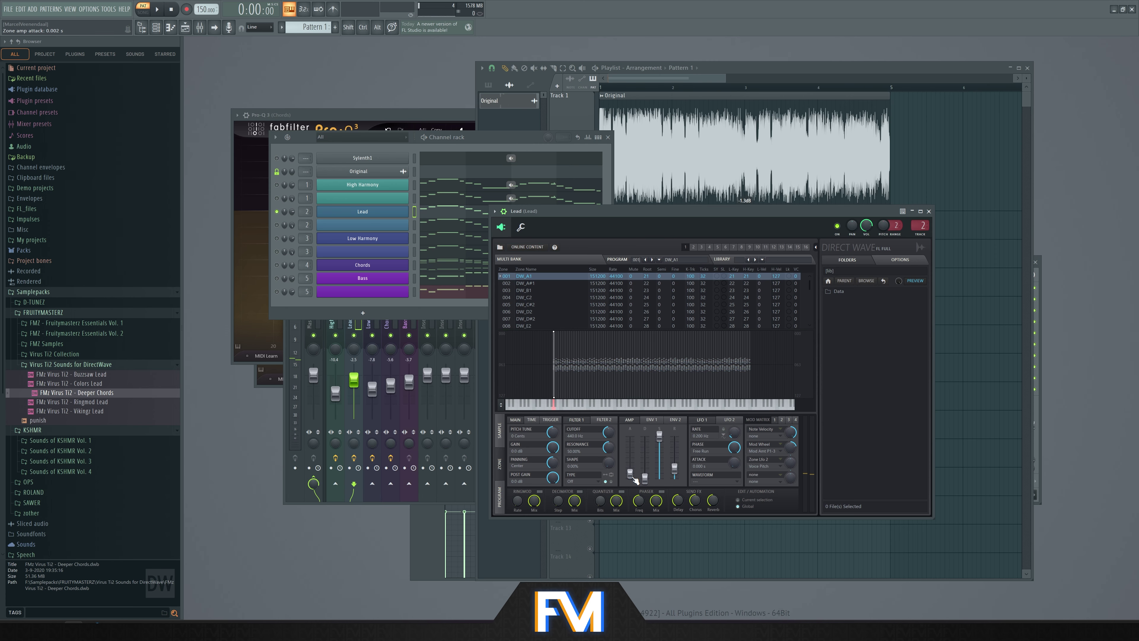
key(space)
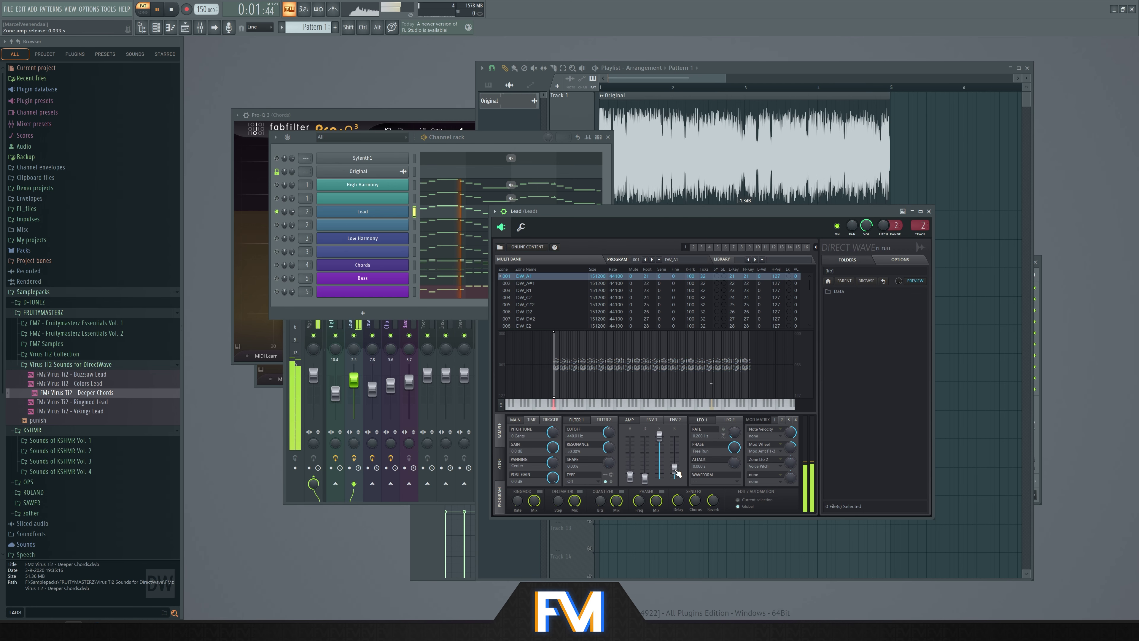
scroll(678, 473, down, 2)
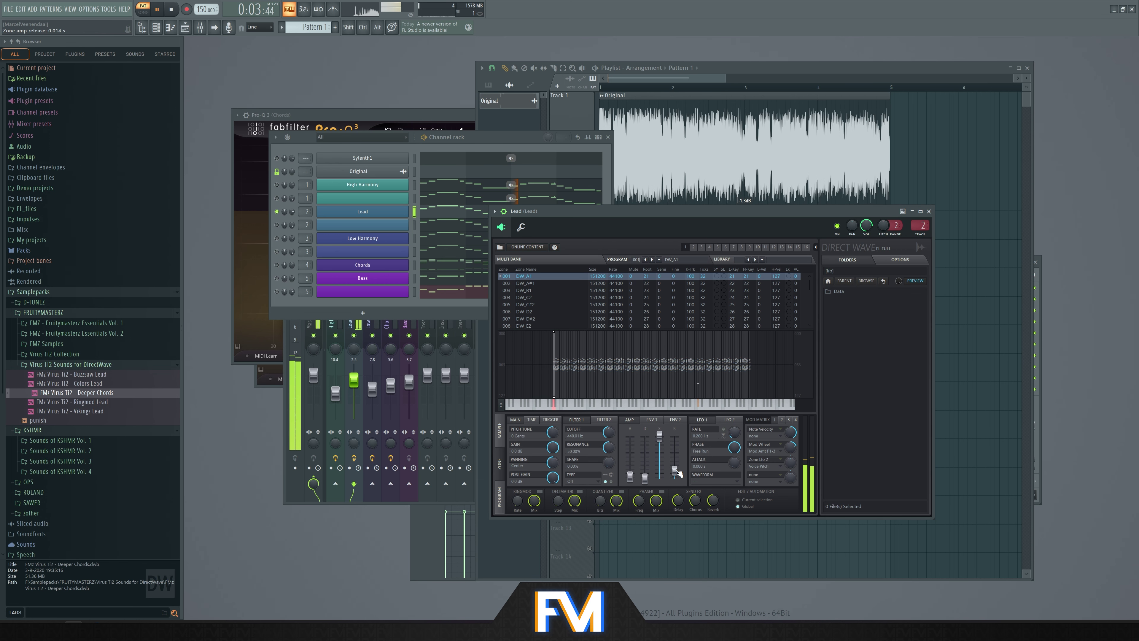
key(space)
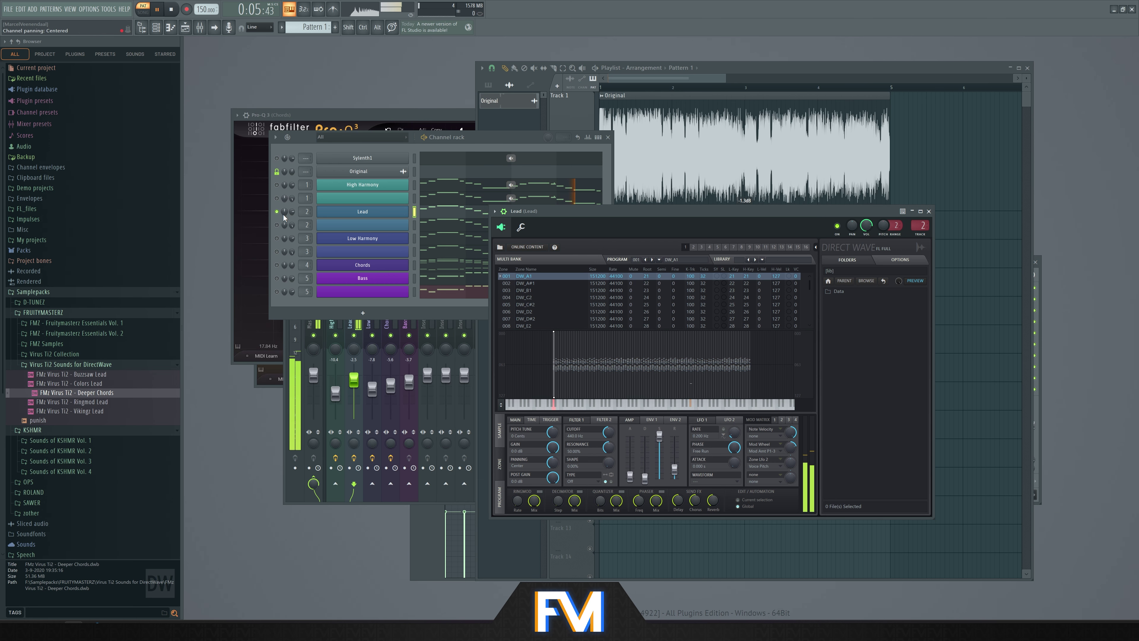
Solo the unnamed Lead layer, inspect its instrument, and bring up the mixer
ctrl+click(276, 225)
click(341, 226)
click(397, 330)
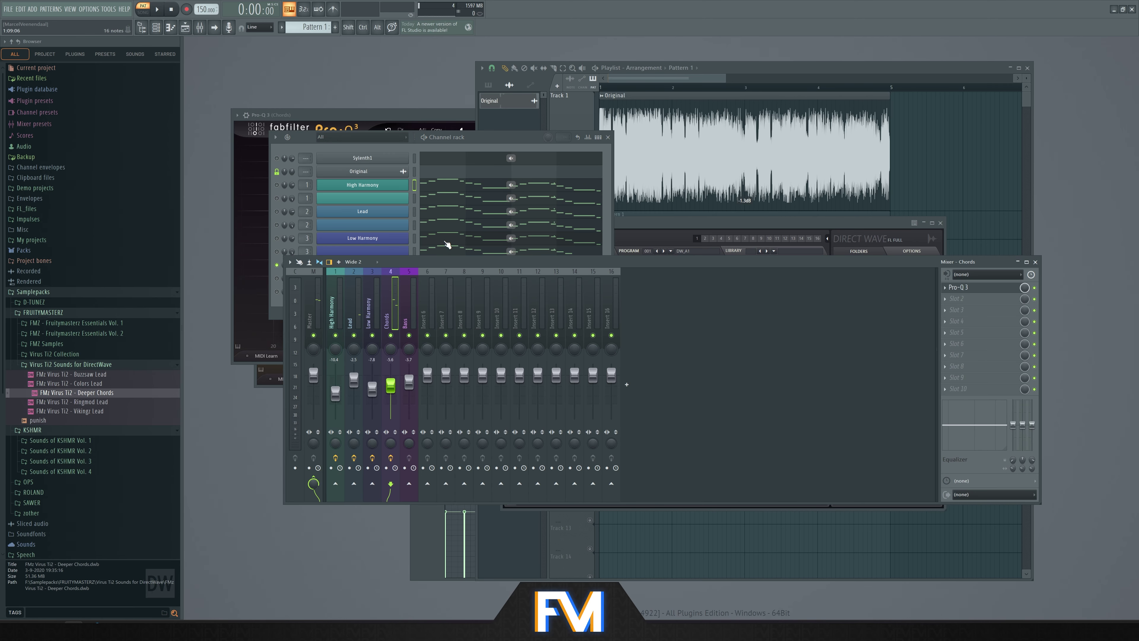
Insert a new Sylenth1 channel below Chords with a copy of the Chords notes and play it soloed
key(F6)
right_click(390, 279)
mouse_move(437, 344)
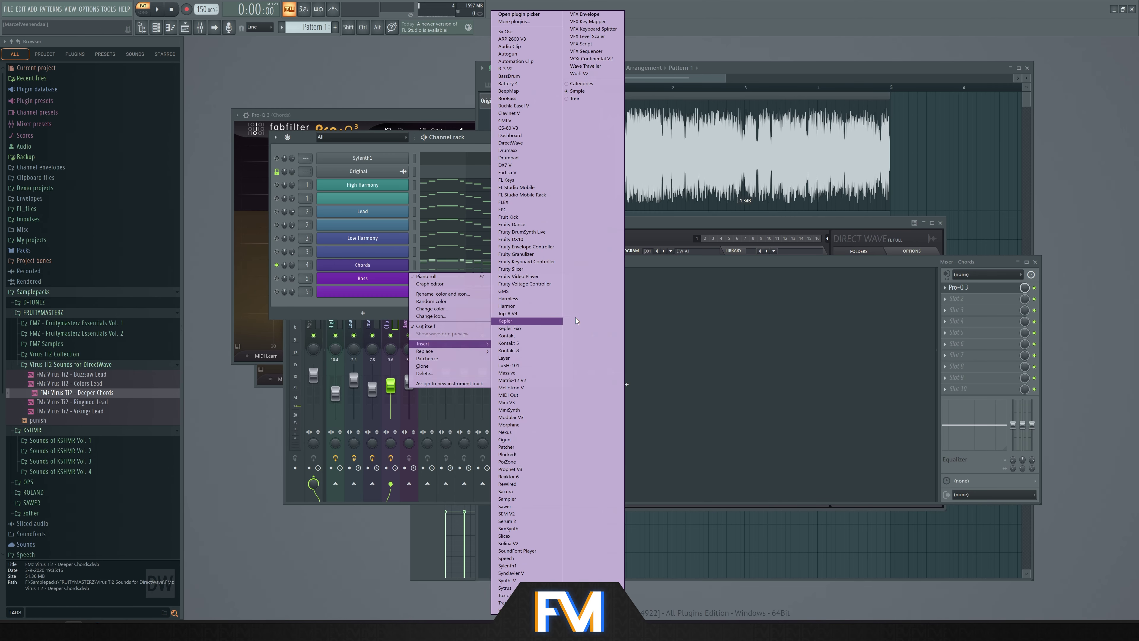
click(526, 566)
key(space)
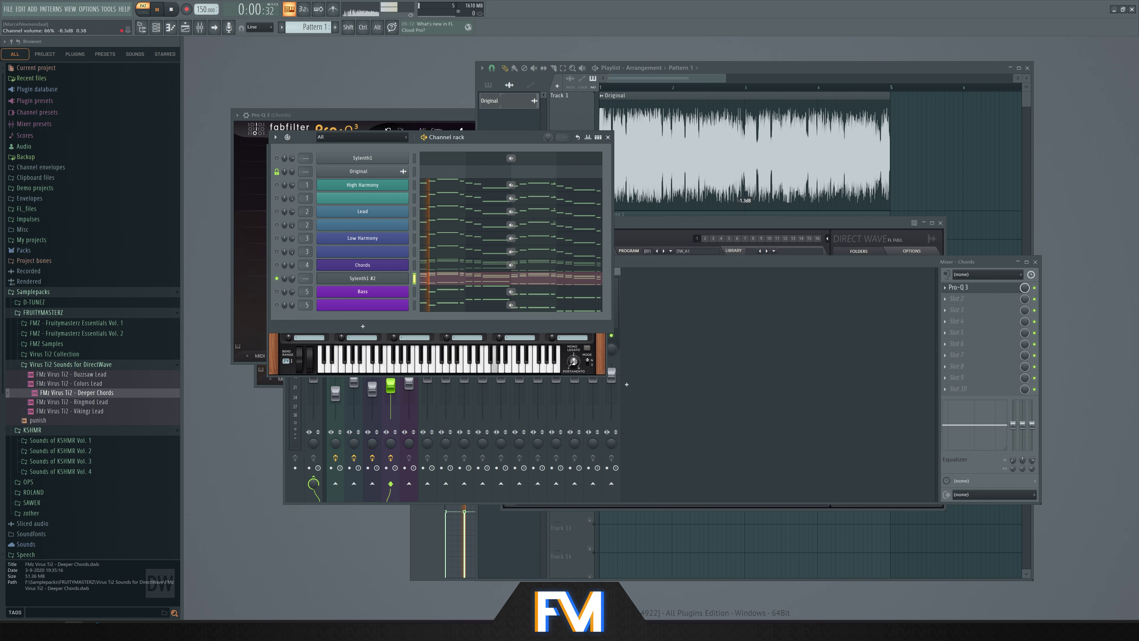
Browse the new Sylenth1's preset list in Fruitymasterz Bank 2024
click(449, 218)
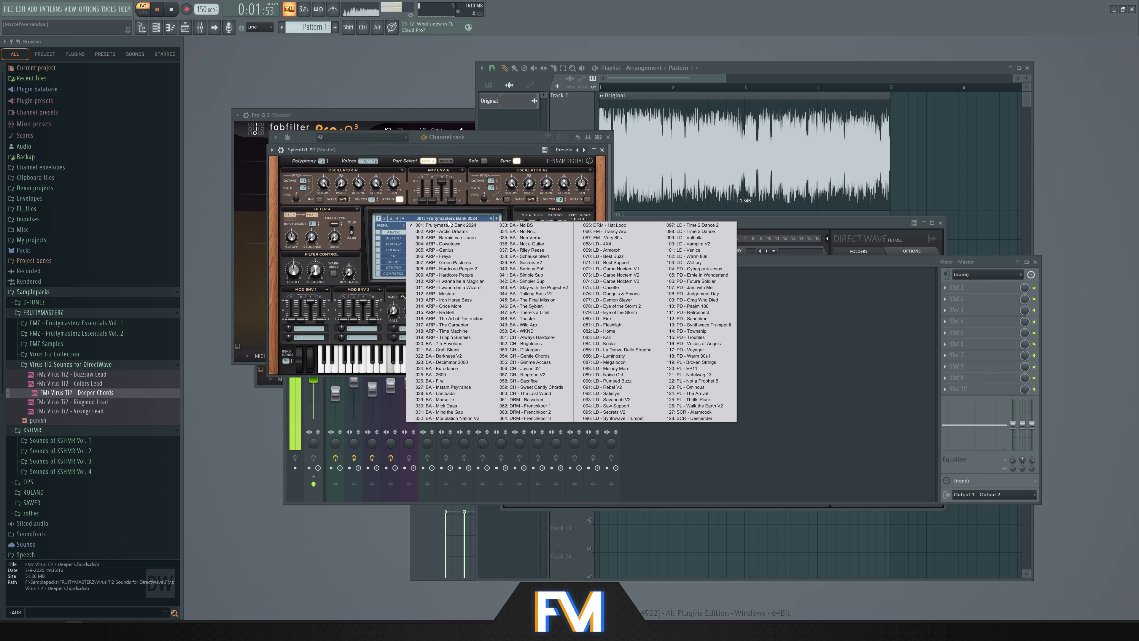
click(449, 218)
key(space)
click(449, 218)
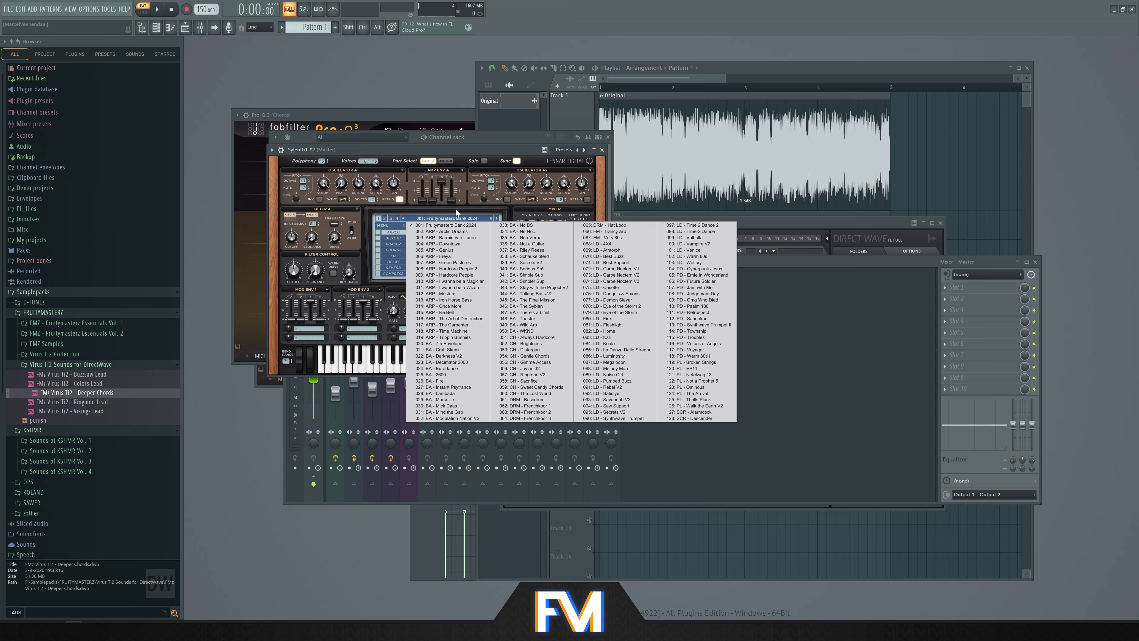
click(426, 216)
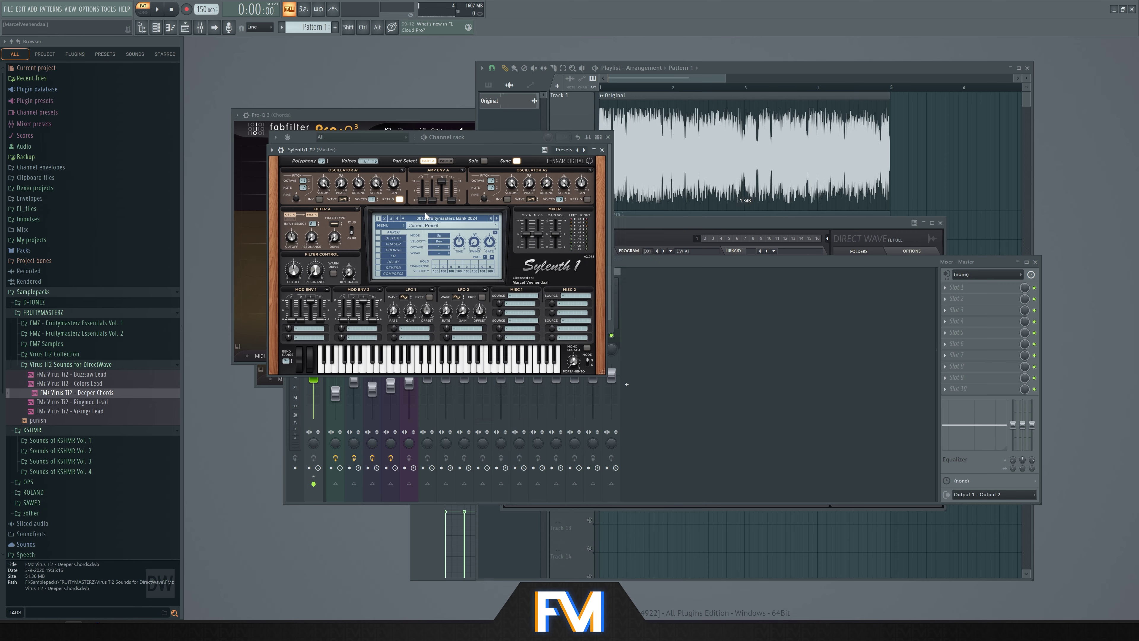
click(429, 218)
click(432, 219)
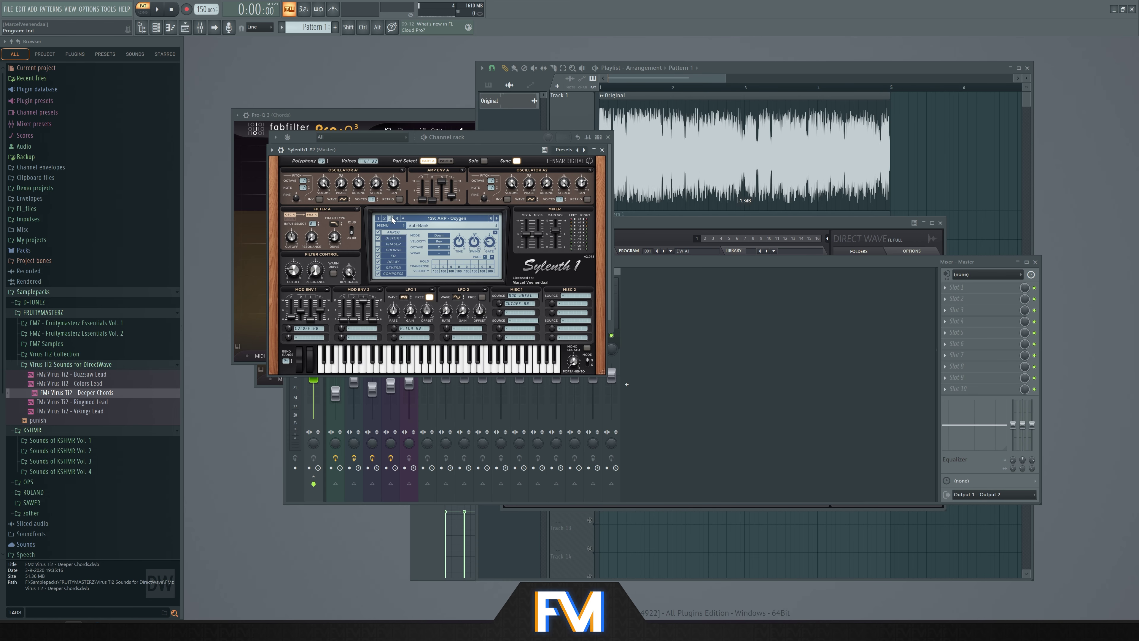
Load the preset CH - Sound 1137 in Sylenth1 #2 from the bank starting with ARP - Oxygen, and audition it
click(428, 218)
click(431, 224)
click(441, 219)
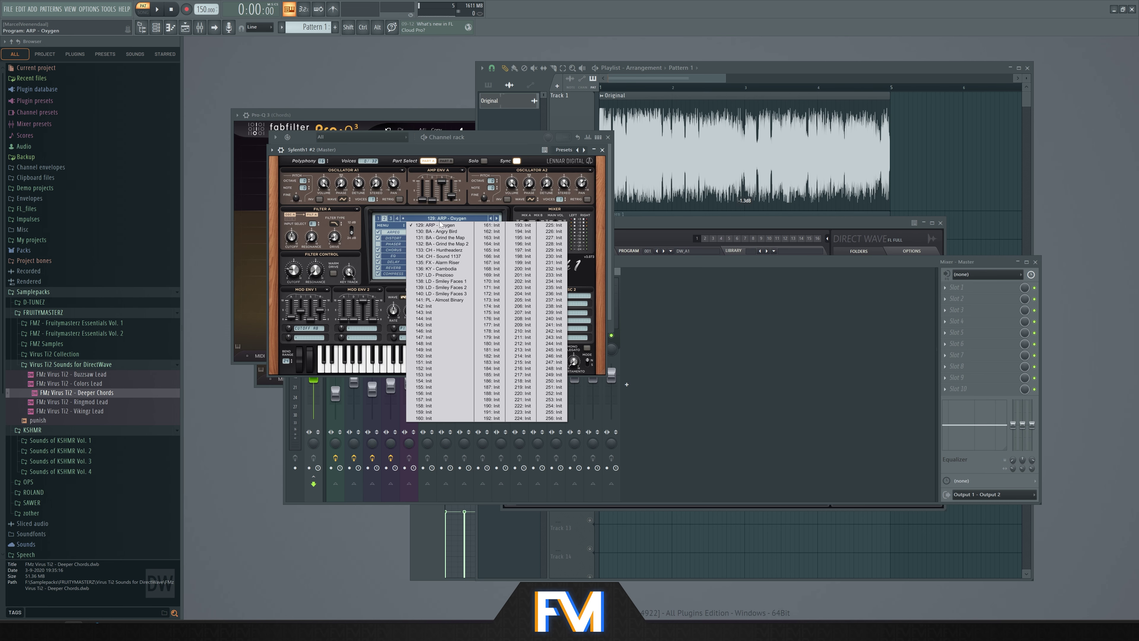
click(454, 277)
key(F6)
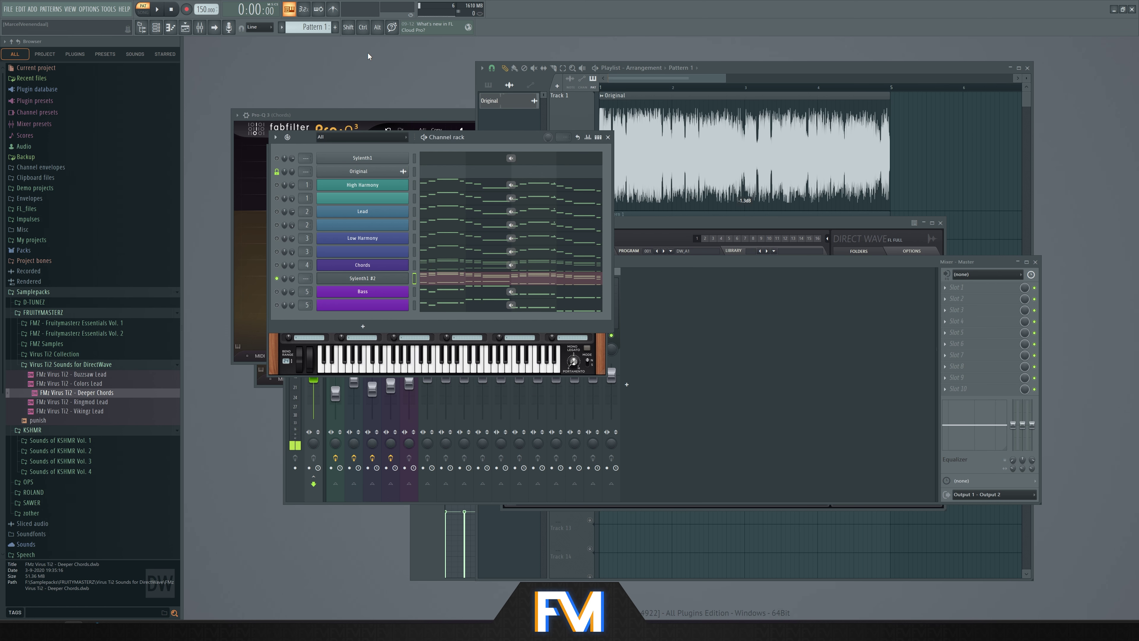
click(362, 278)
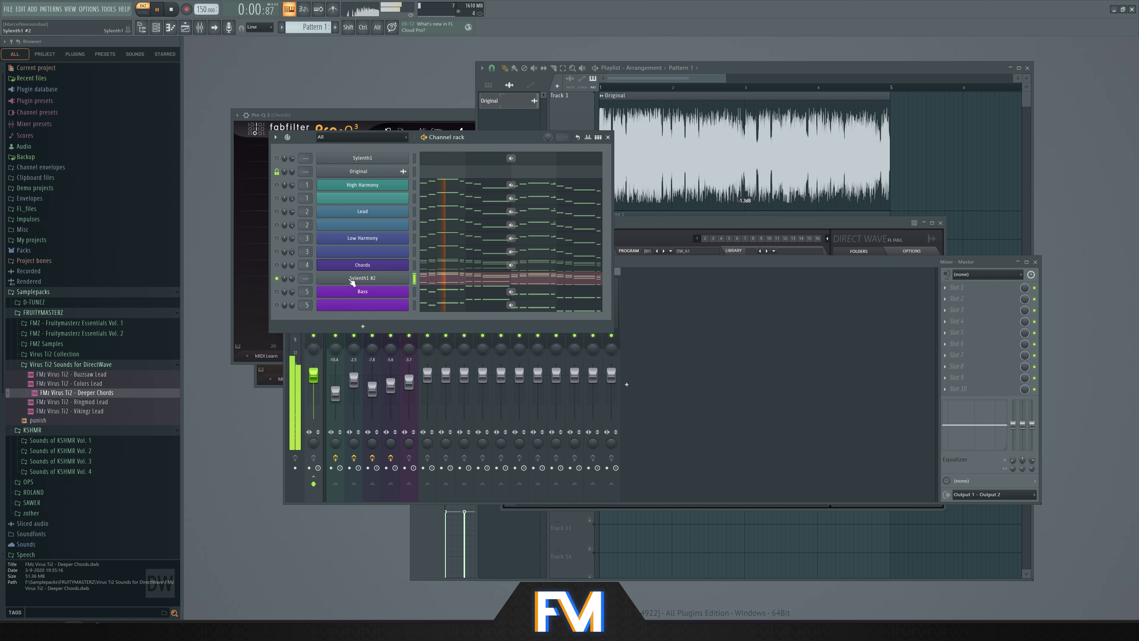
click(362, 279)
click(466, 219)
click(460, 259)
key(space)
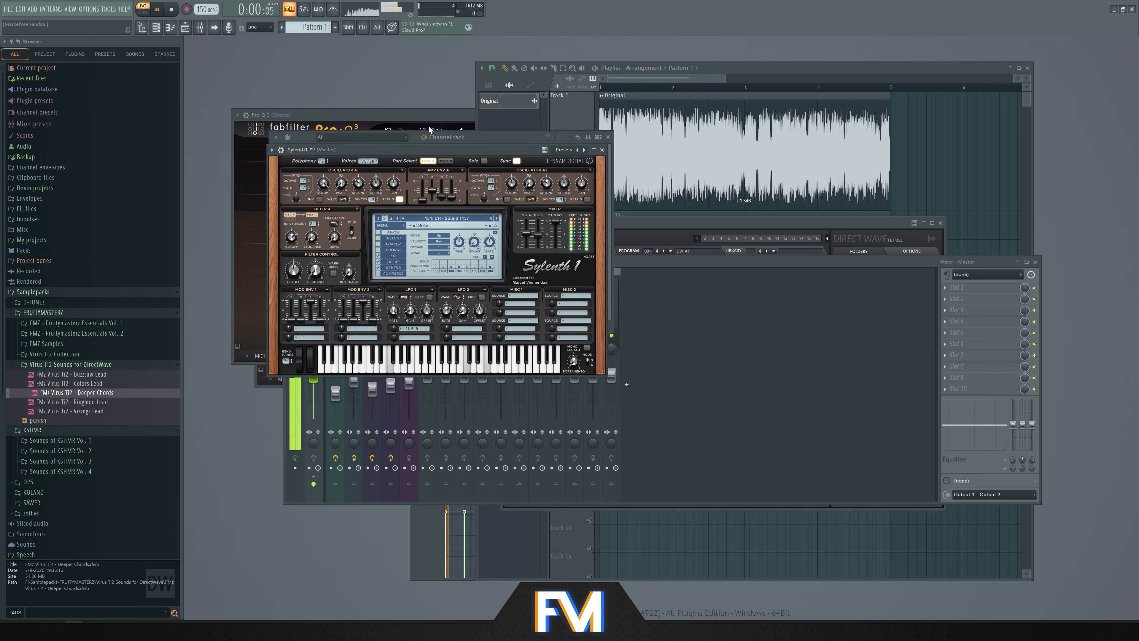
Enable Chords together with Sylenth1 #2 and balance the Sylenth1 channel volume at about 44% during playback
key(F6)
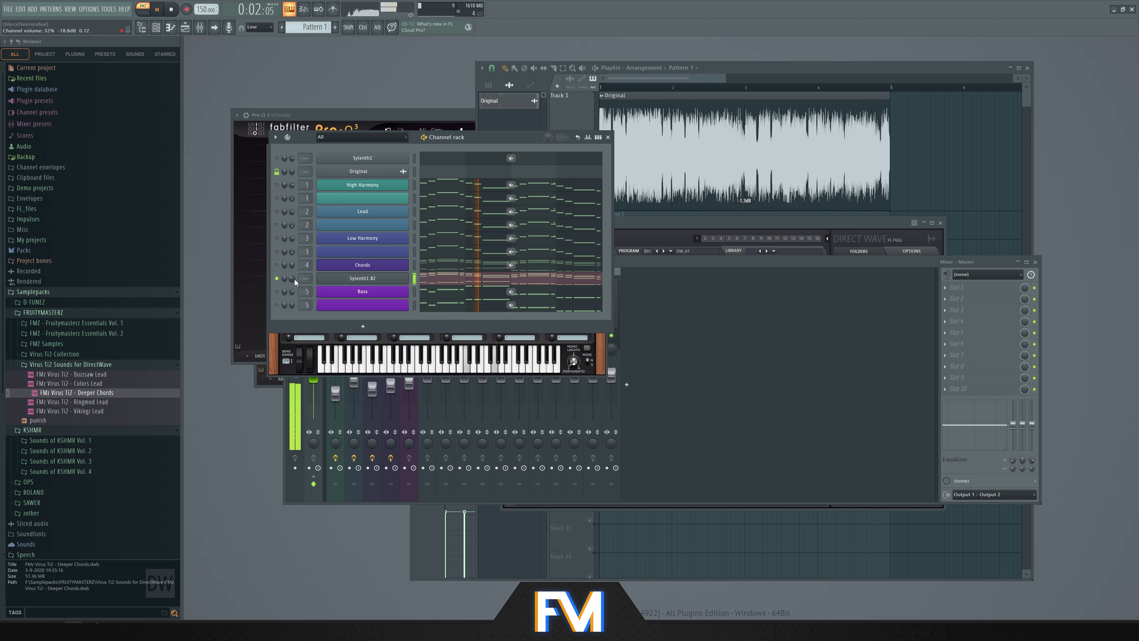
key(space)
drag(295, 278, 291, 282)
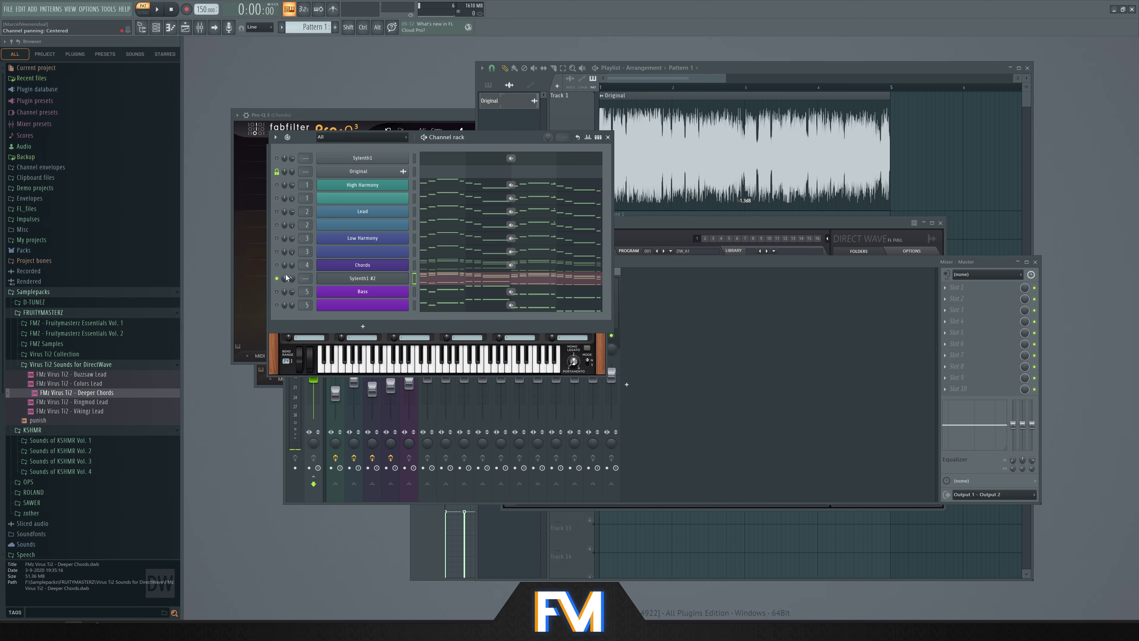
click(278, 266)
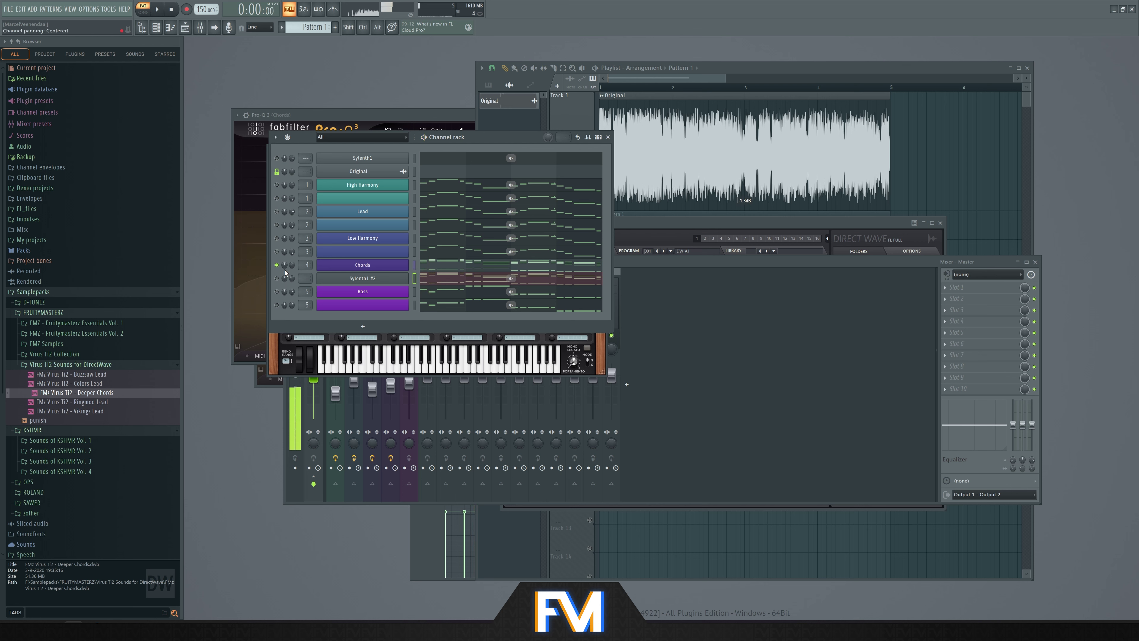
click(277, 278)
key(space)
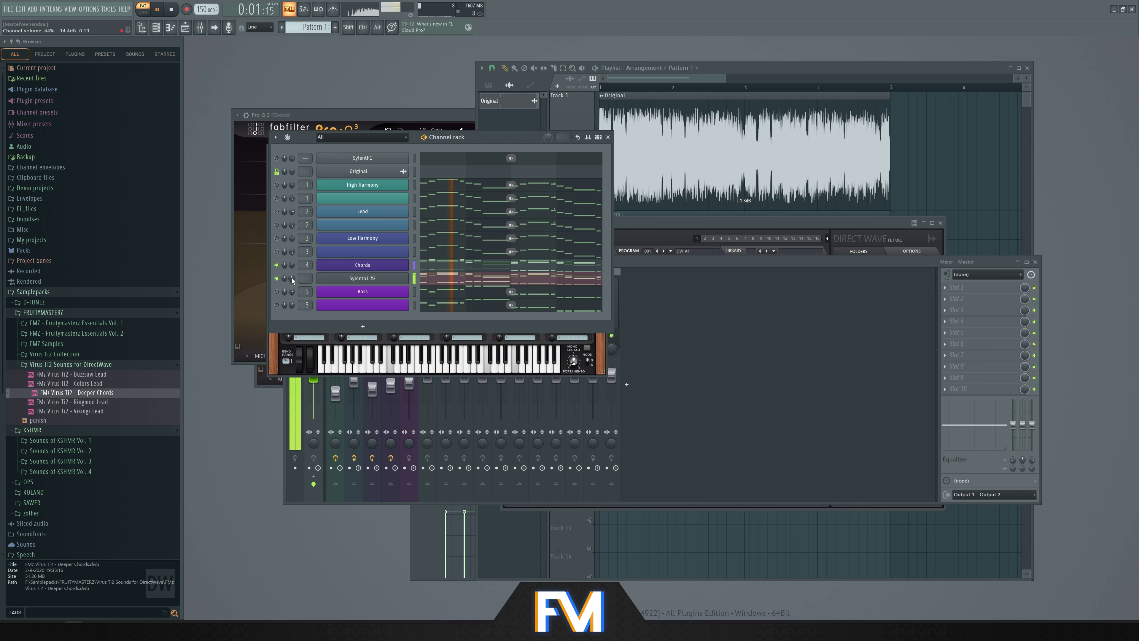
Set the amp envelope sustain of Sylenth1 #2 to 10.000 in both Part A and Part B, and audition the result
click(362, 278)
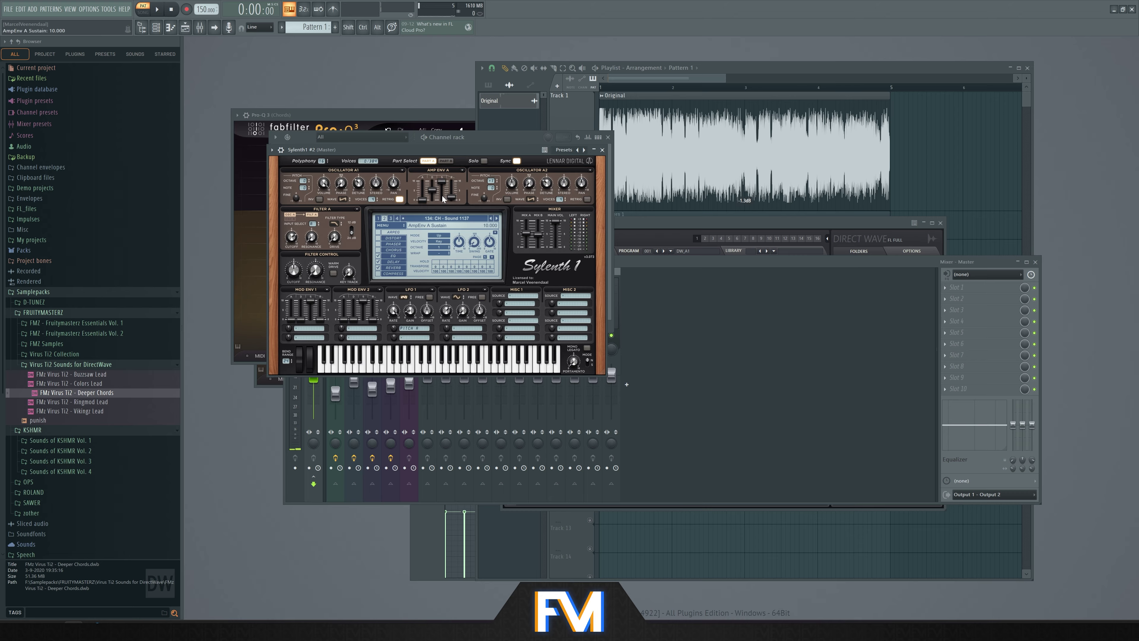
click(446, 161)
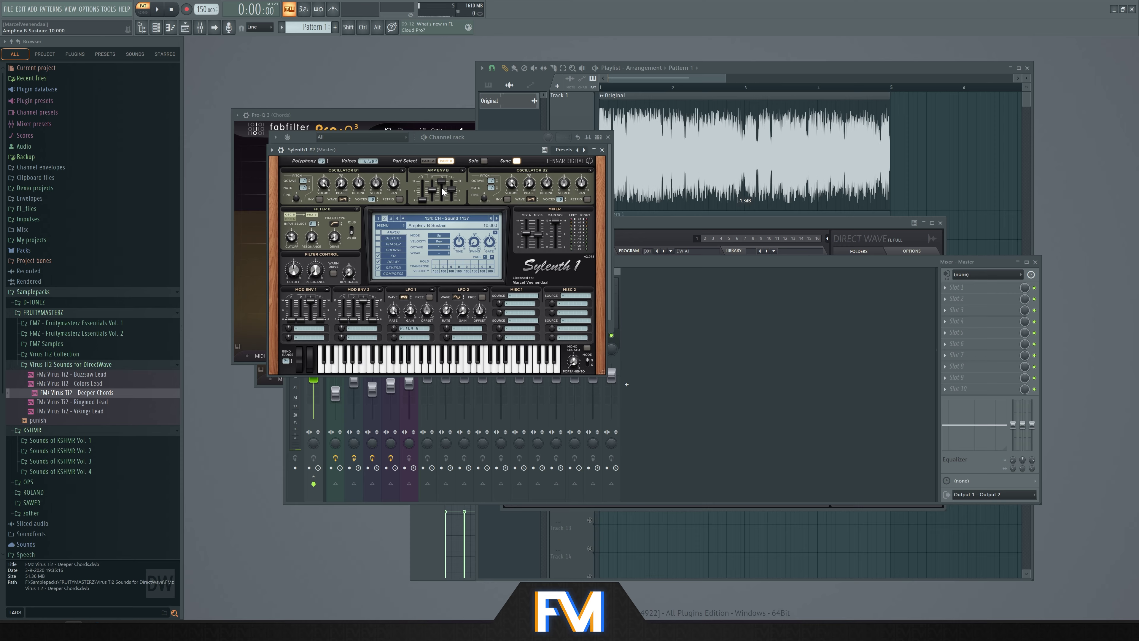
key(space)
click(428, 161)
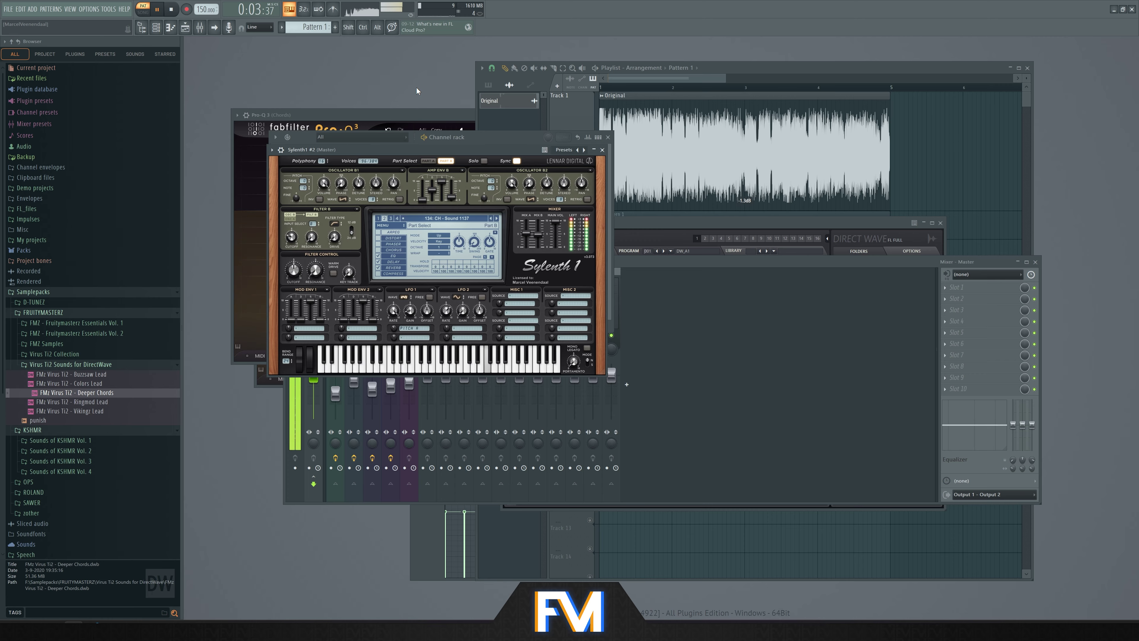
key(F6)
key(space)
Switch off the reverb in Sylenth1 #2 and make the channel an unnamed layer in the Chords colour on mixer track 4
click(371, 278)
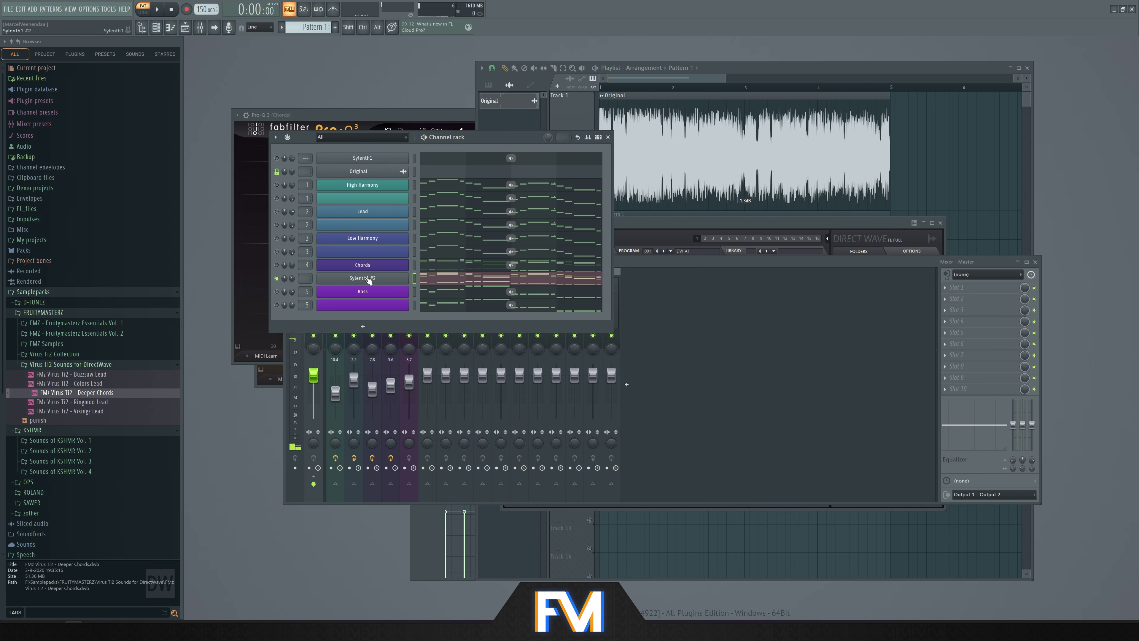
key(space)
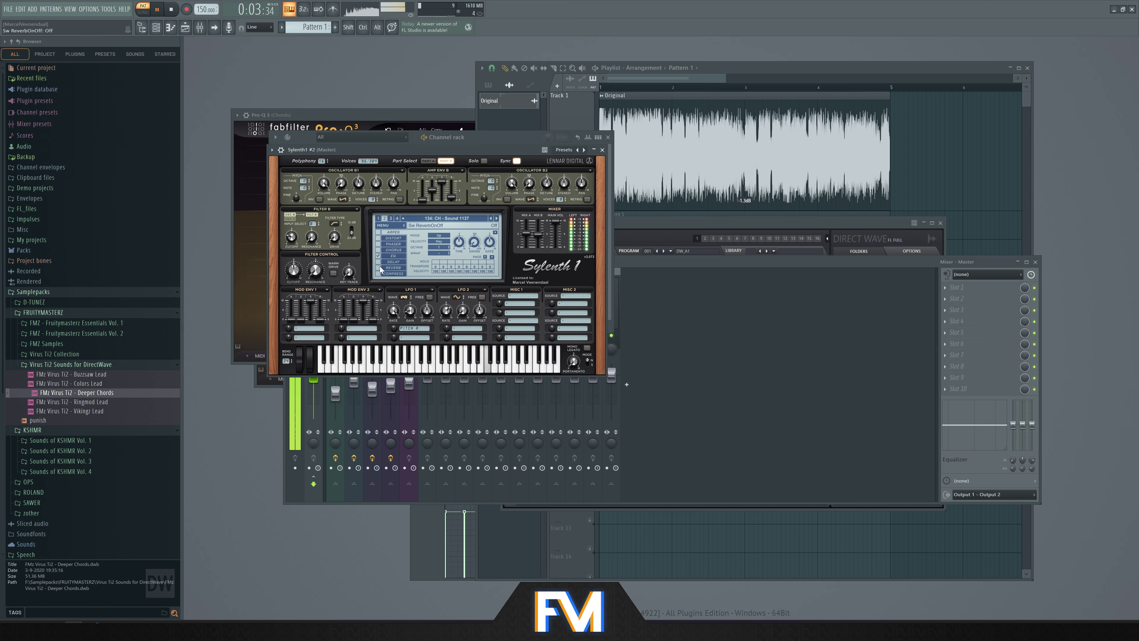
click(398, 76)
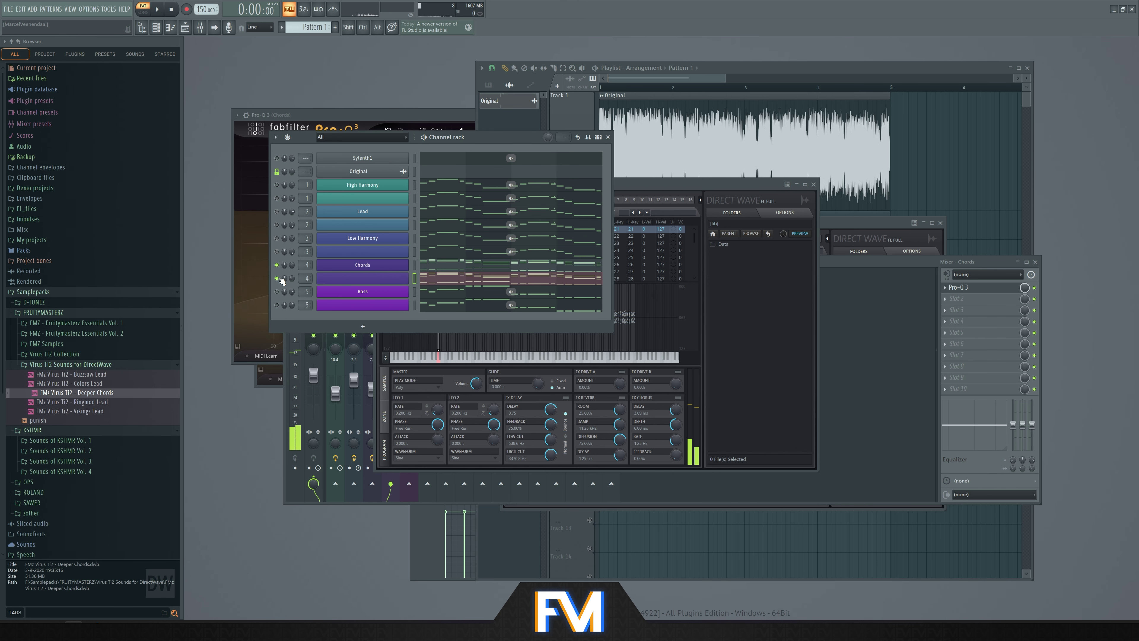
ctrl+click(277, 278)
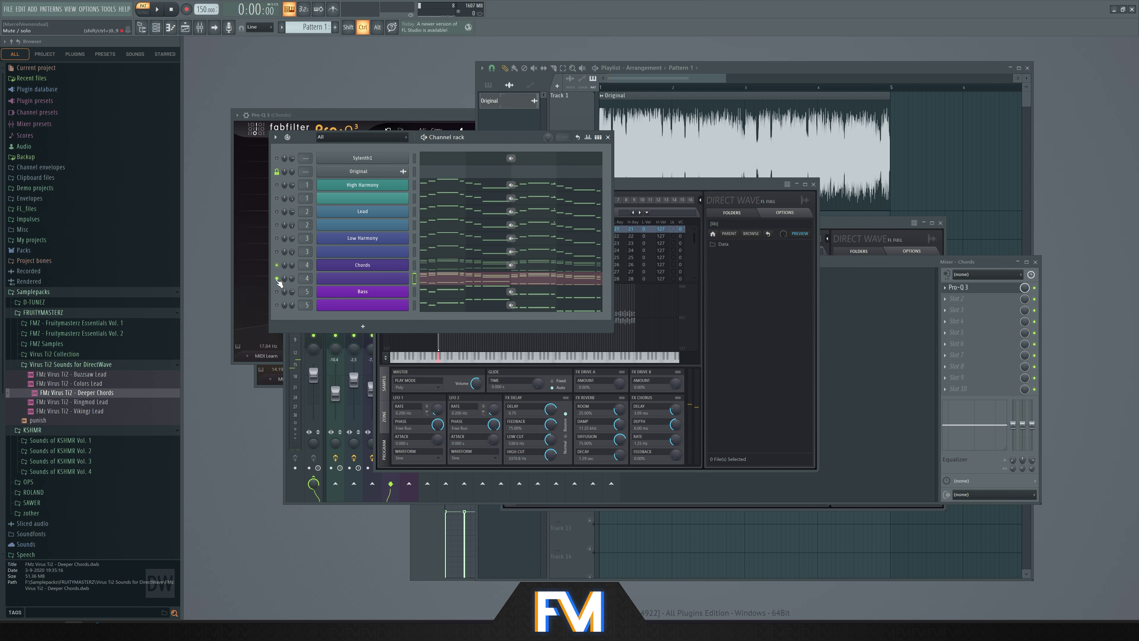
Enable all channels together and raise the Chords mixer track slightly while the pattern plays
ctrl+click(276, 279)
key(space)
click(875, 266)
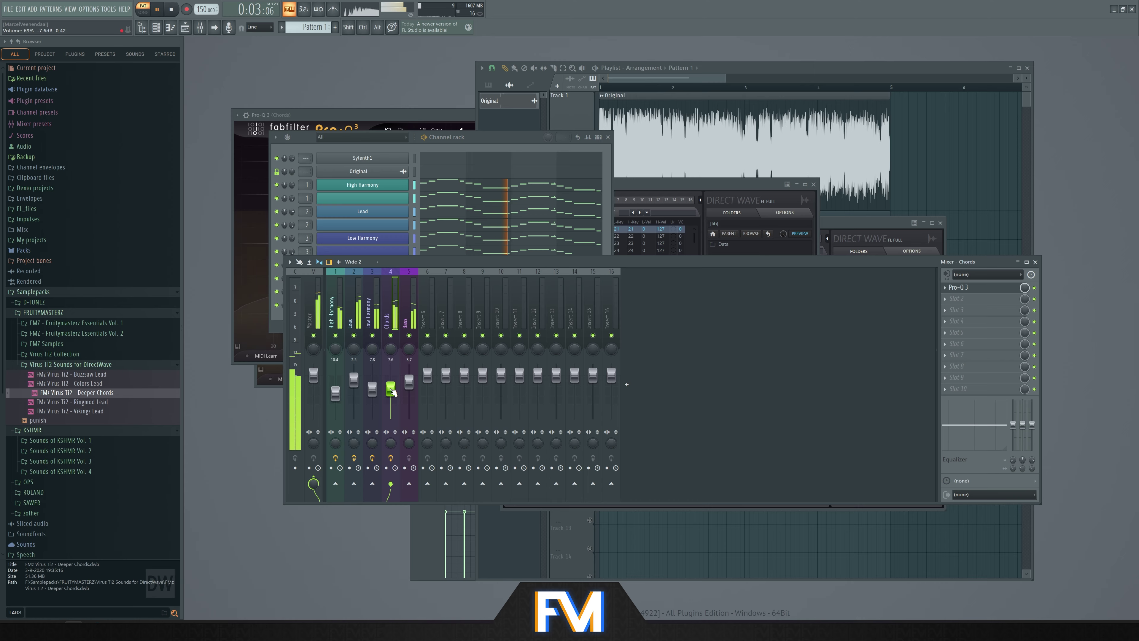
scroll(392, 390, up, 1)
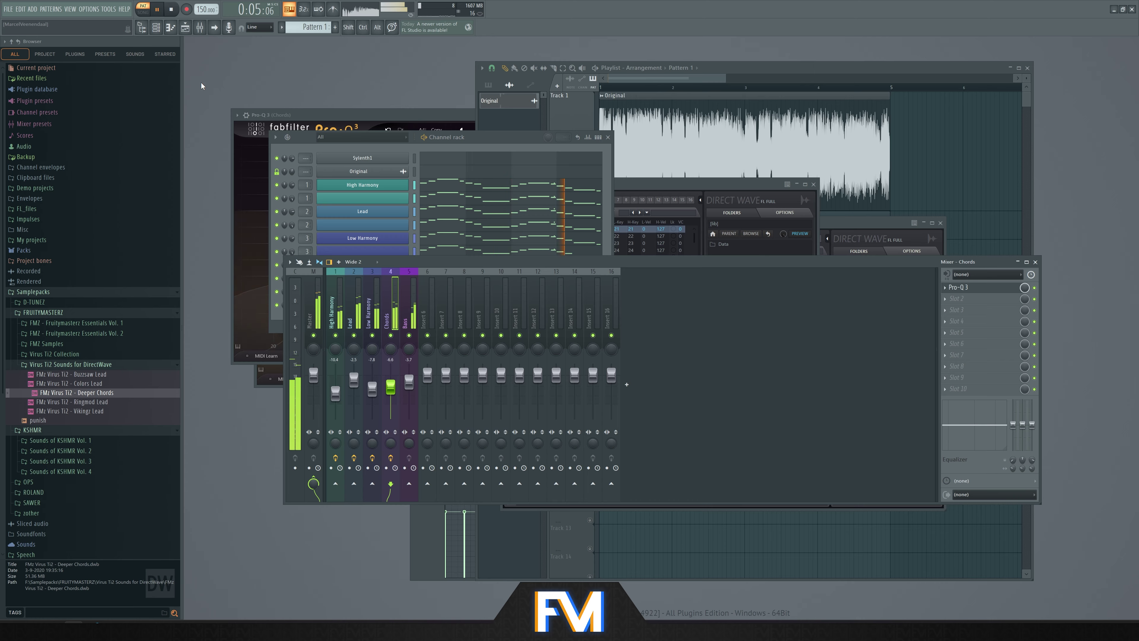
Compare the full pattern with the Original by switching between pattern and song playback
click(144, 12)
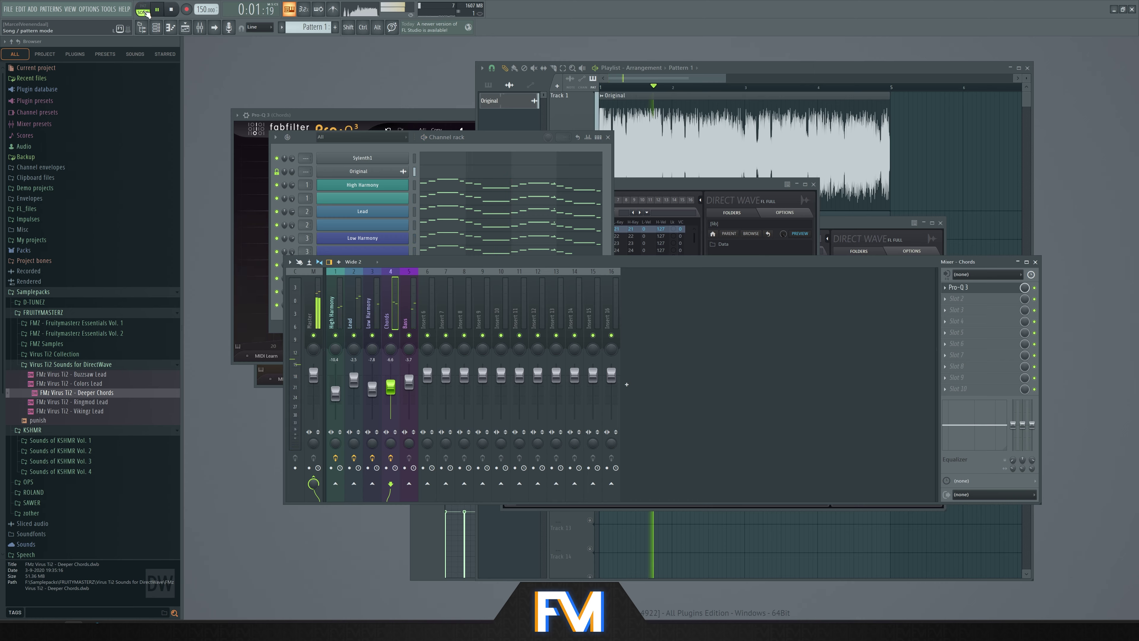
click(145, 12)
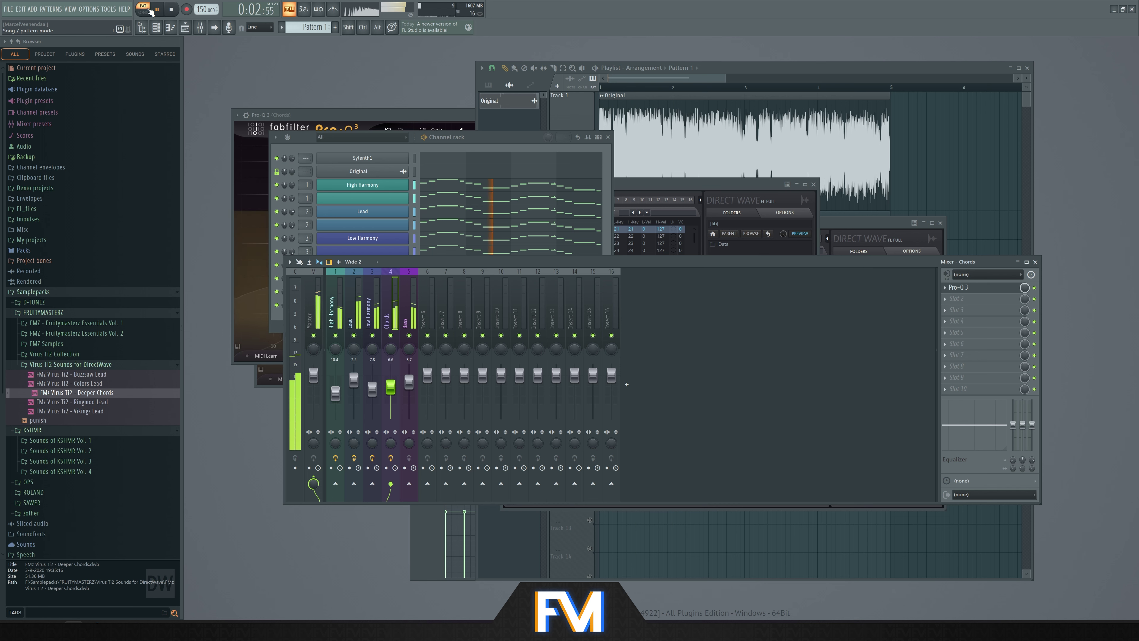
click(151, 12)
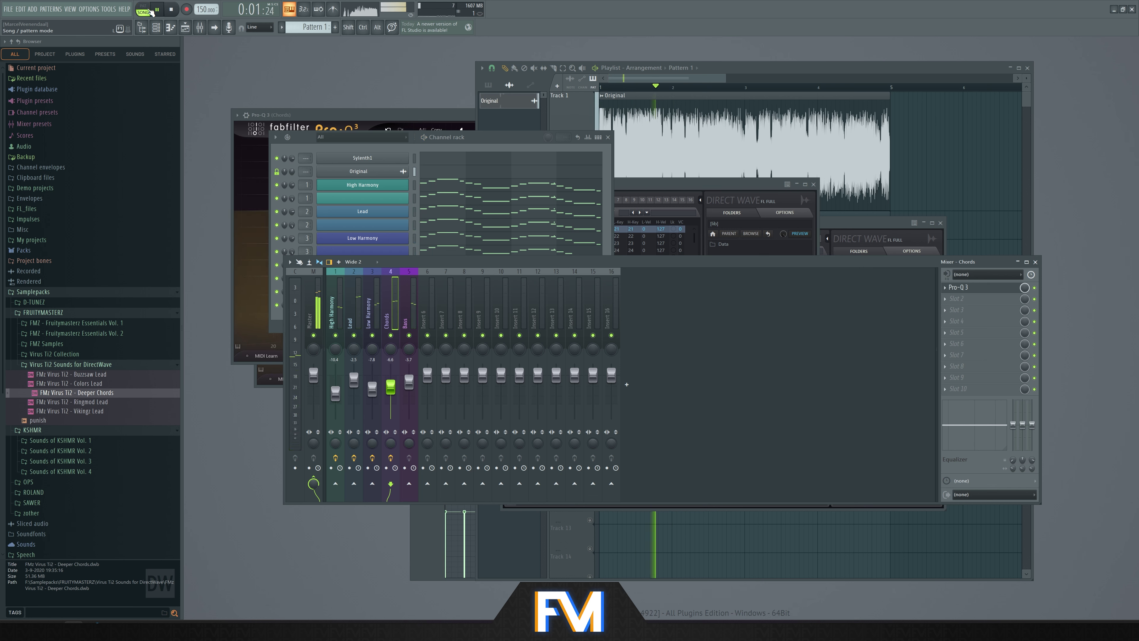
click(151, 12)
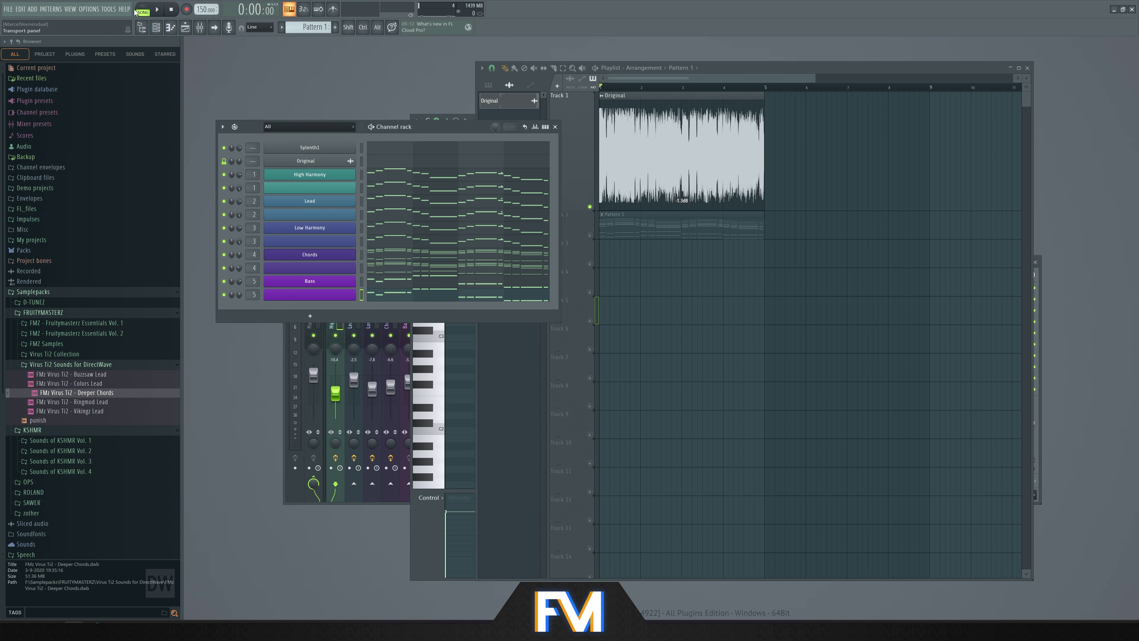
Solo the Lead channel and compare its pattern playback with the Original in song playback
right_click(224, 214)
click(224, 214)
key(space)
click(626, 140)
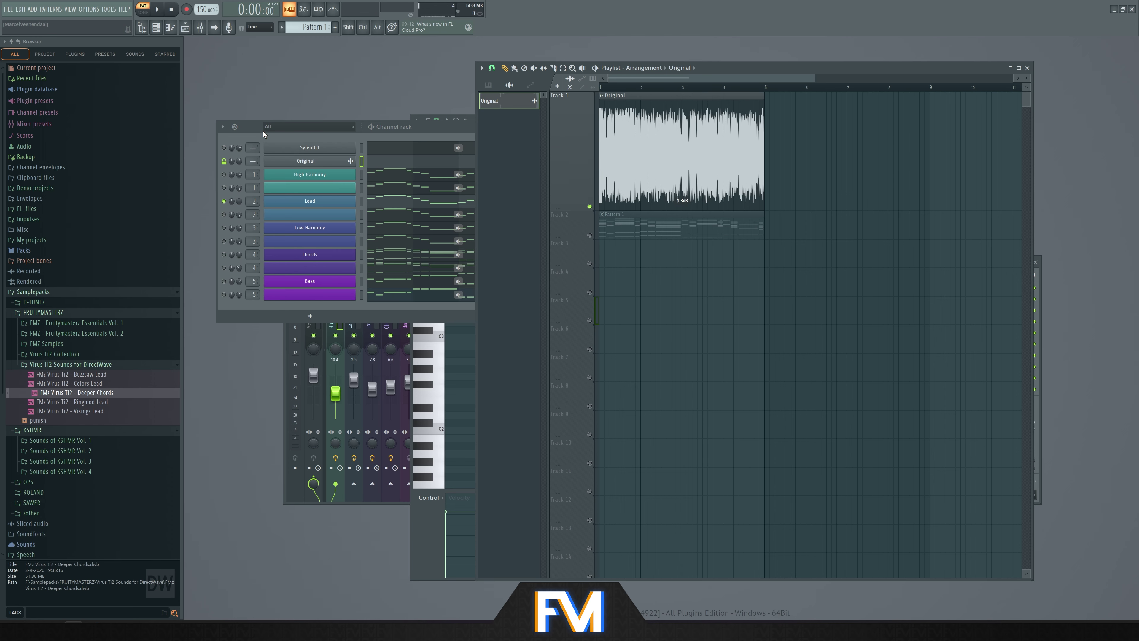
click(144, 12)
key(space)
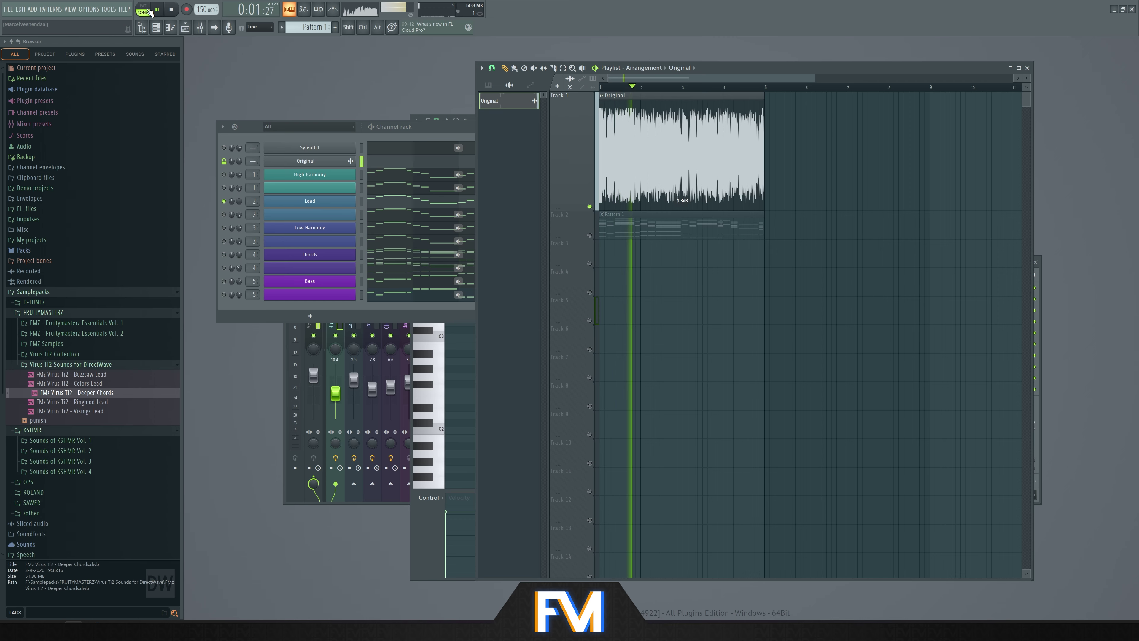
key(space)
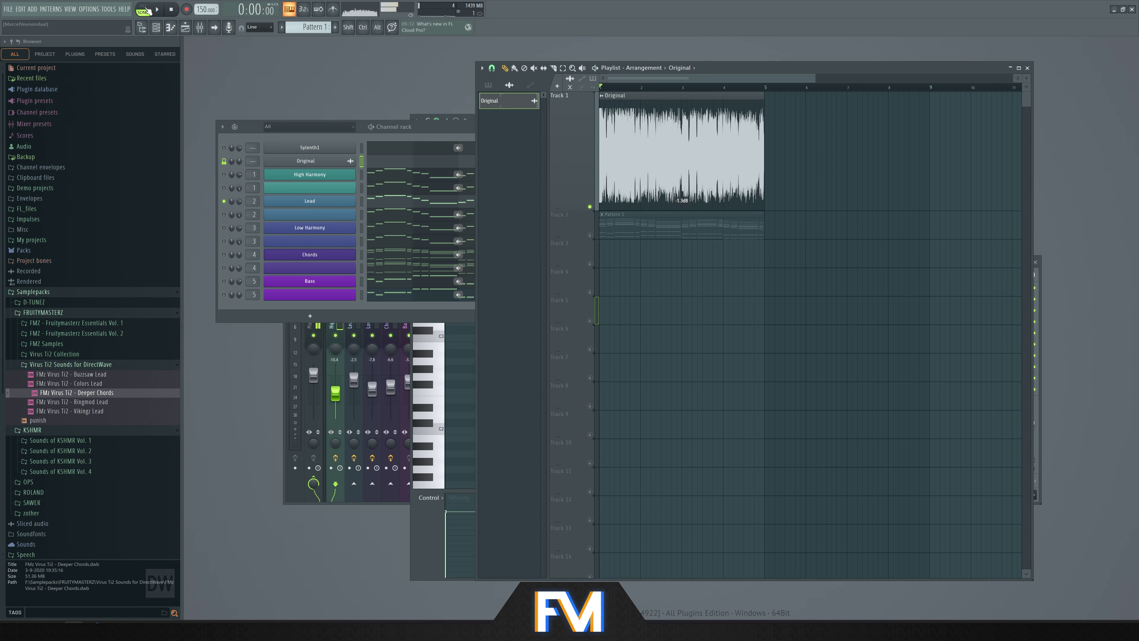
key(space)
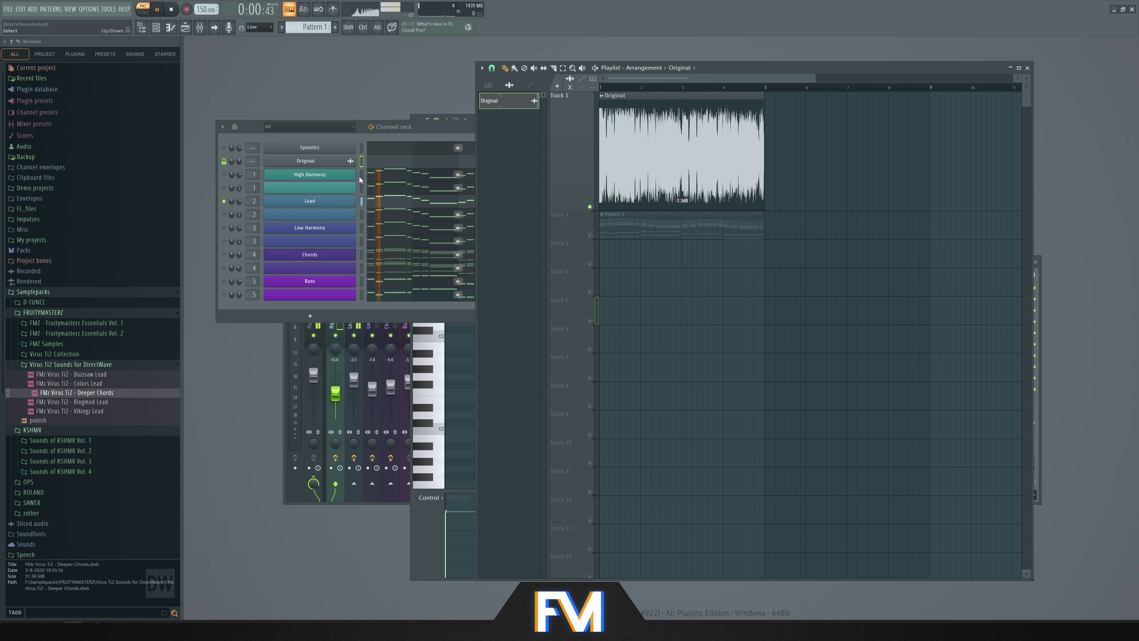
Set the Lead channel's pitch range to 24 semitones, audition the pitch bend and reset the channel pitch
click(309, 200)
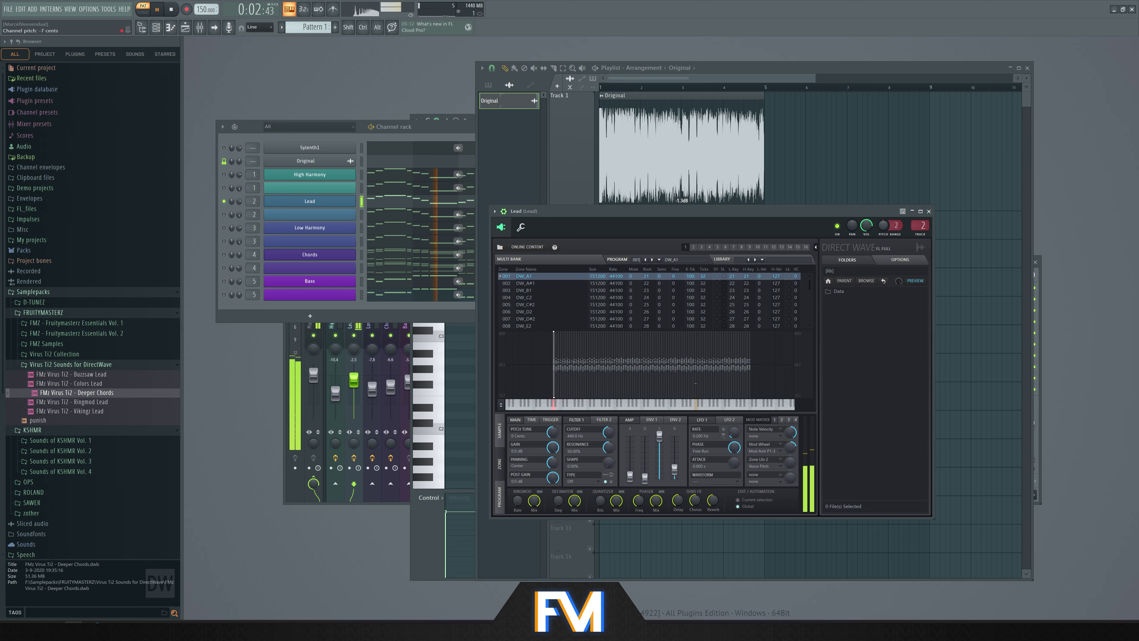
key(space)
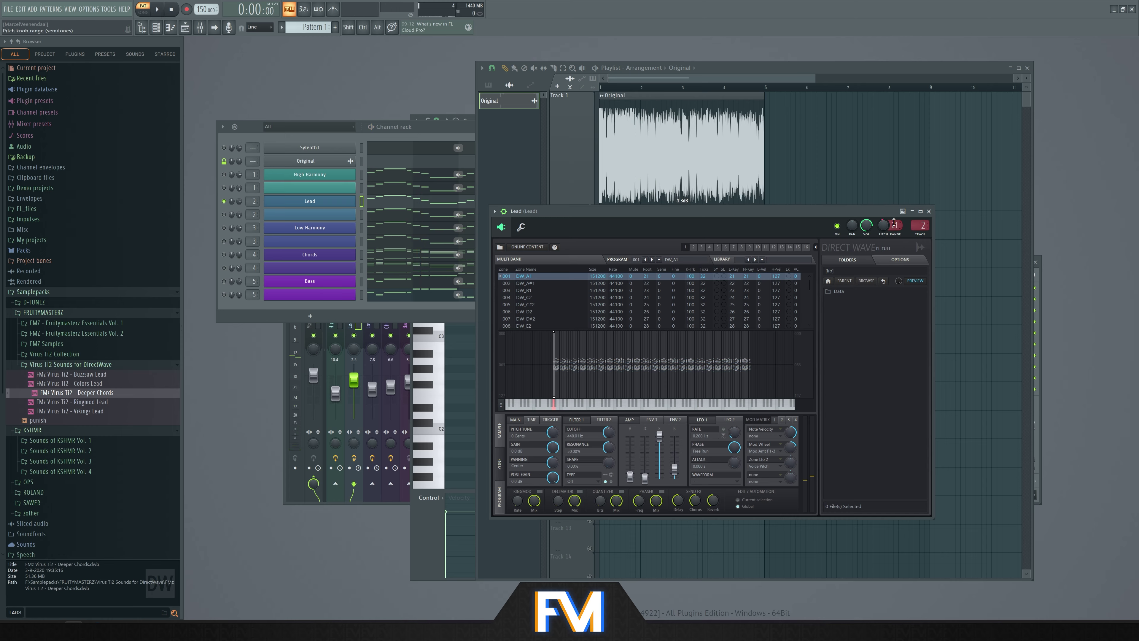
key(space)
right_click(882, 227)
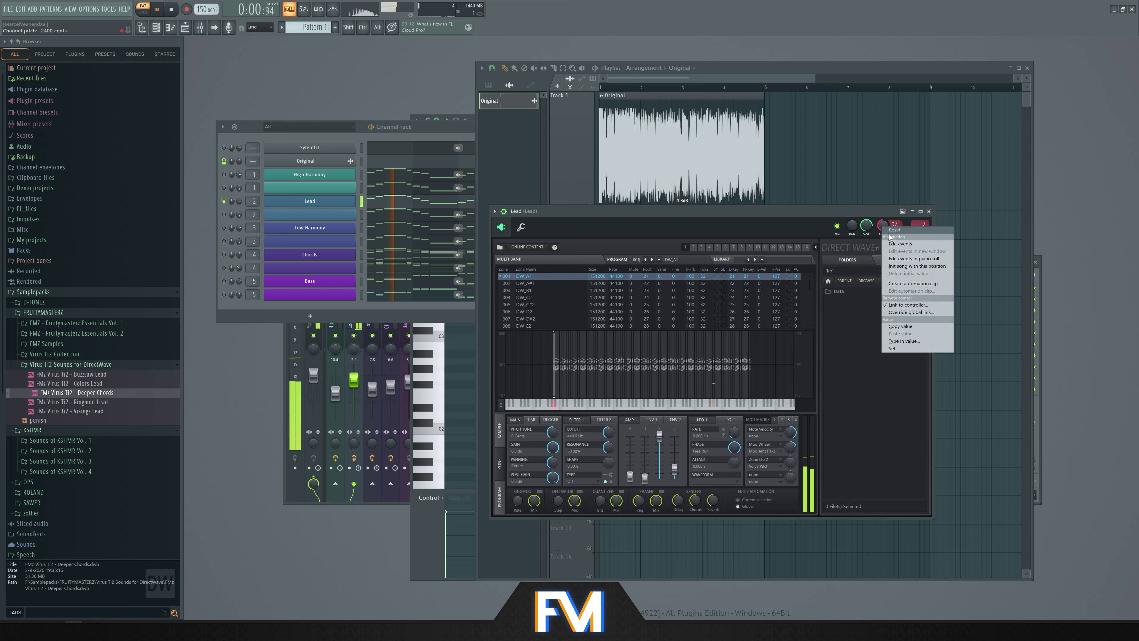
click(886, 231)
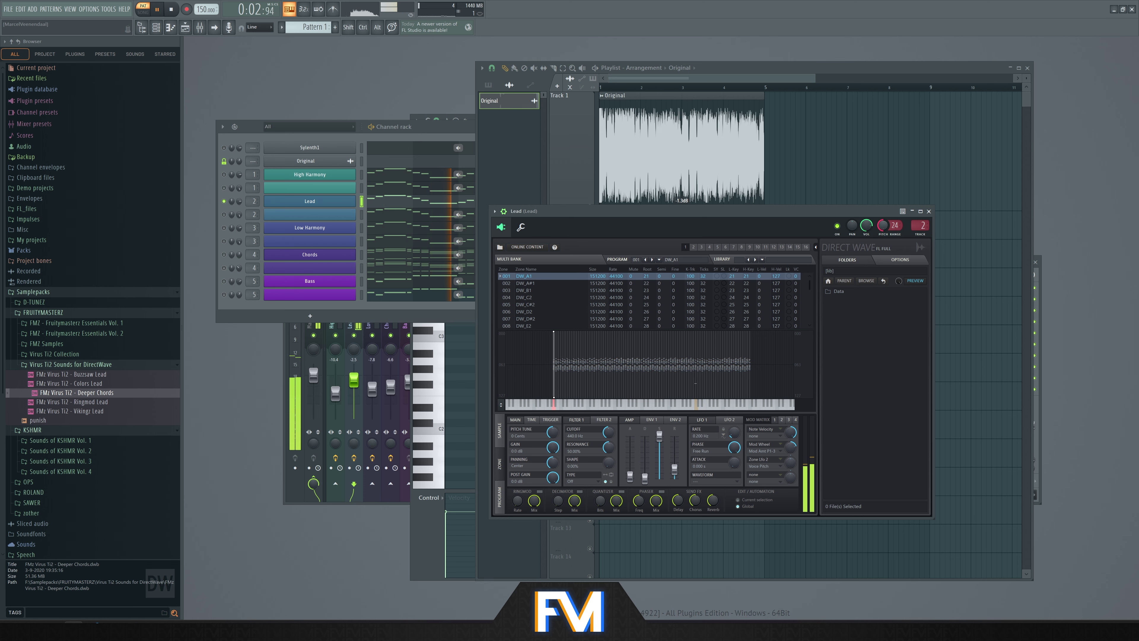
right_click(884, 226)
click(890, 228)
key(space)
Create an automation clip for the Lead channel pitch and locate the pitch bend in the Original before bar 3
right_click(883, 225)
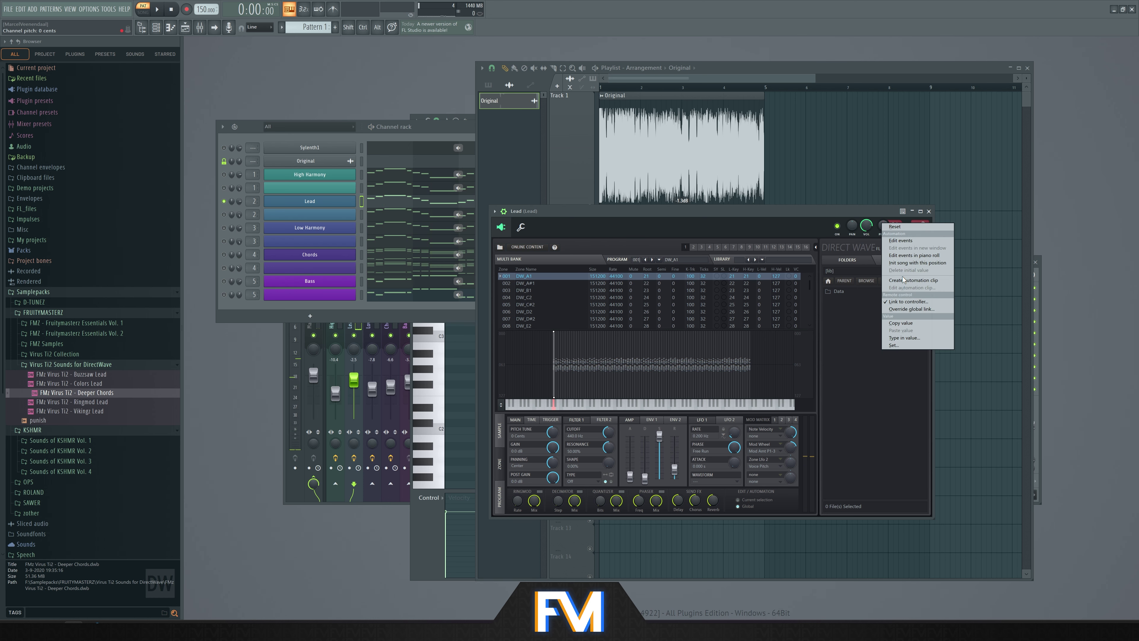
click(908, 281)
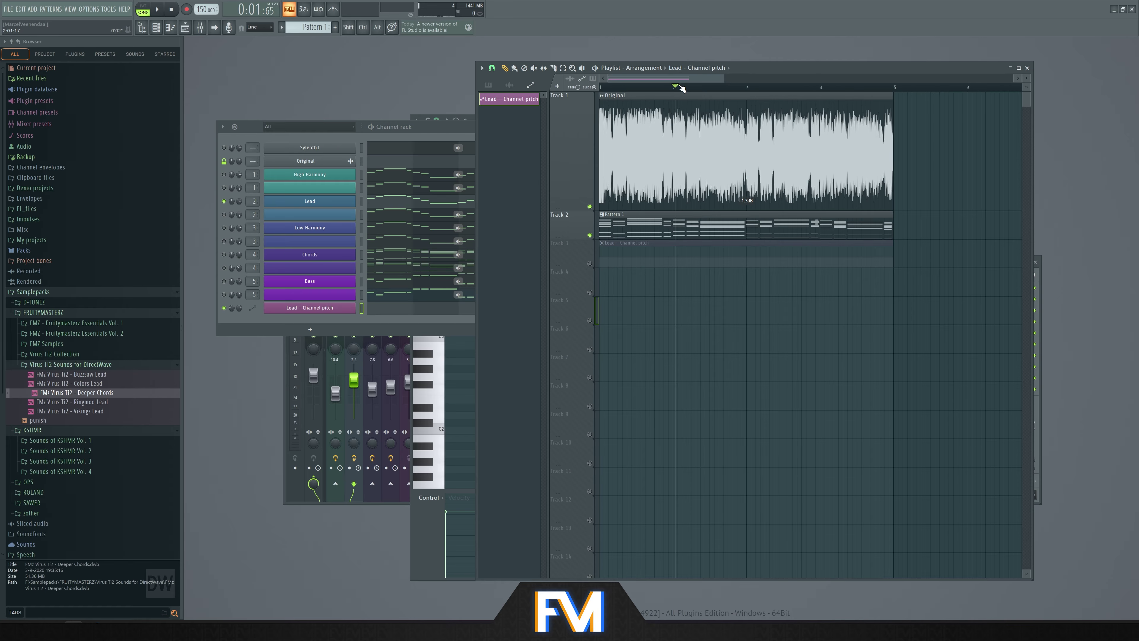
scroll(681, 88, up, 3)
click(708, 87)
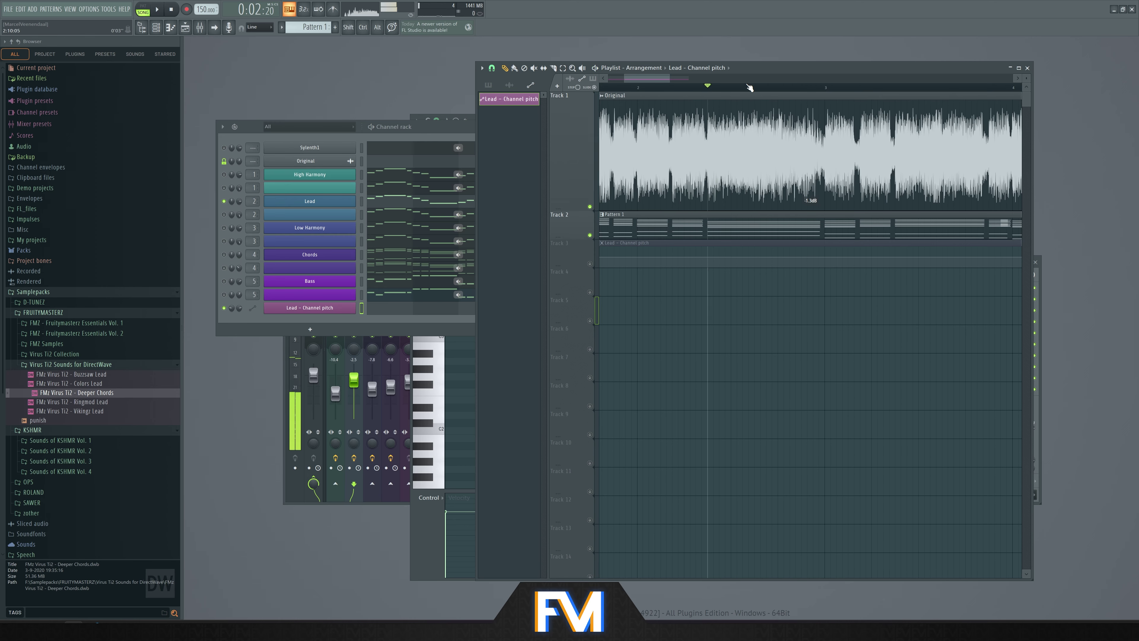
click(780, 88)
key(space)
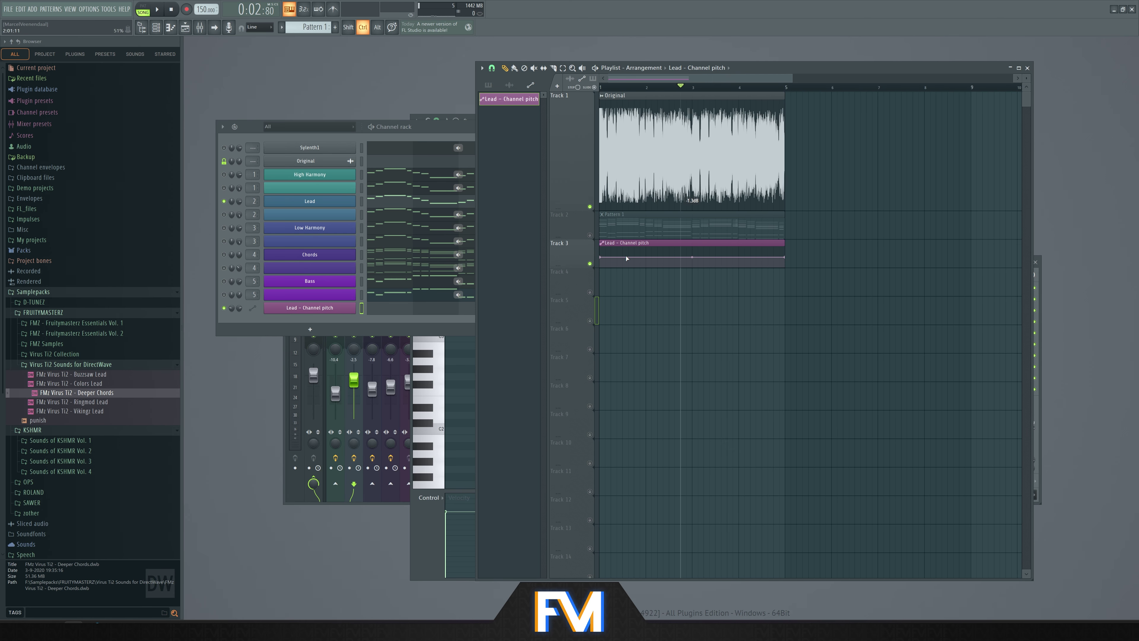
Add a point to the Lead pitch automation where the bend begins in bar 2, using the first point's copied value
right_click(600, 258)
click(623, 381)
scroll(688, 225, up, 5)
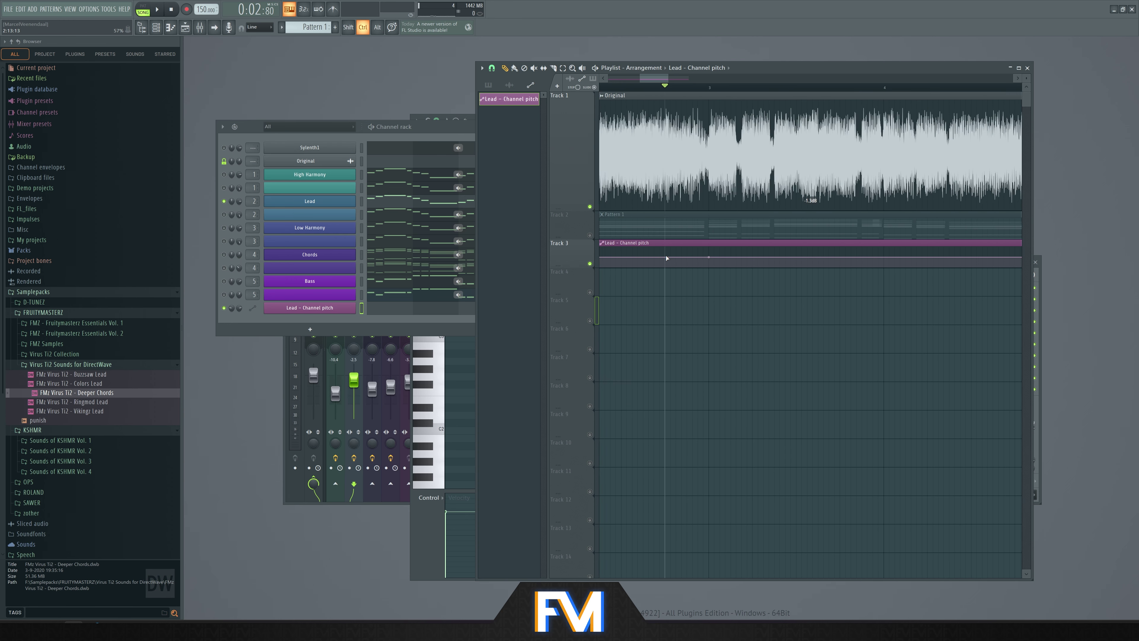
scroll(667, 258, up, 3)
right_click(654, 257)
click(681, 388)
key(space)
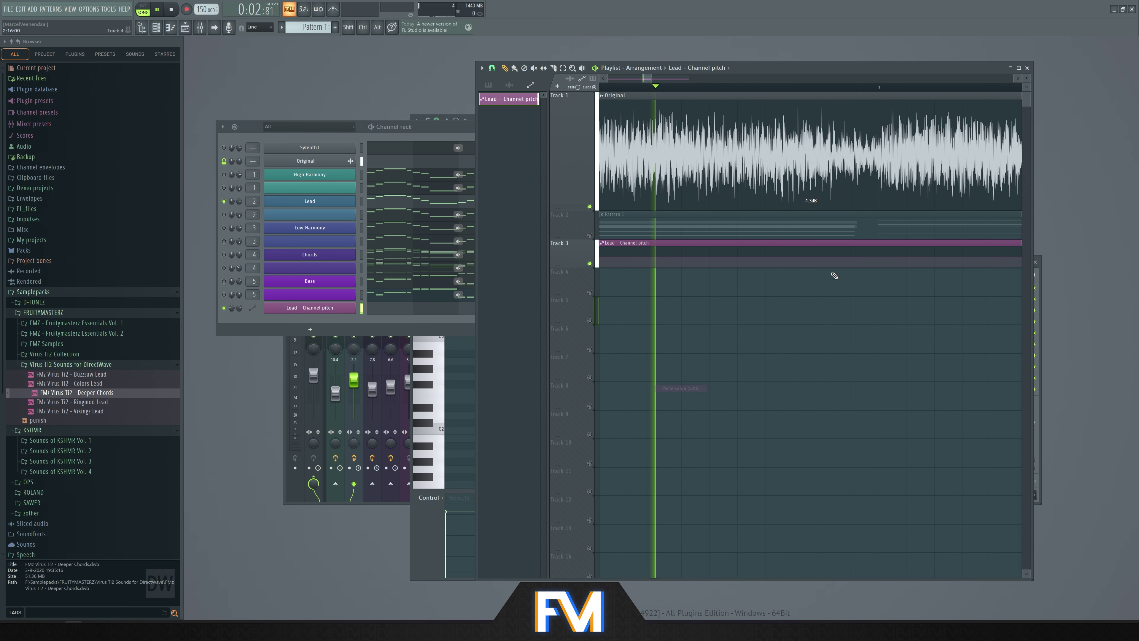
Curve the Lead pitch automation down to its minimum just before bar 3 and return it to the initial value at bar 3
click(850, 267)
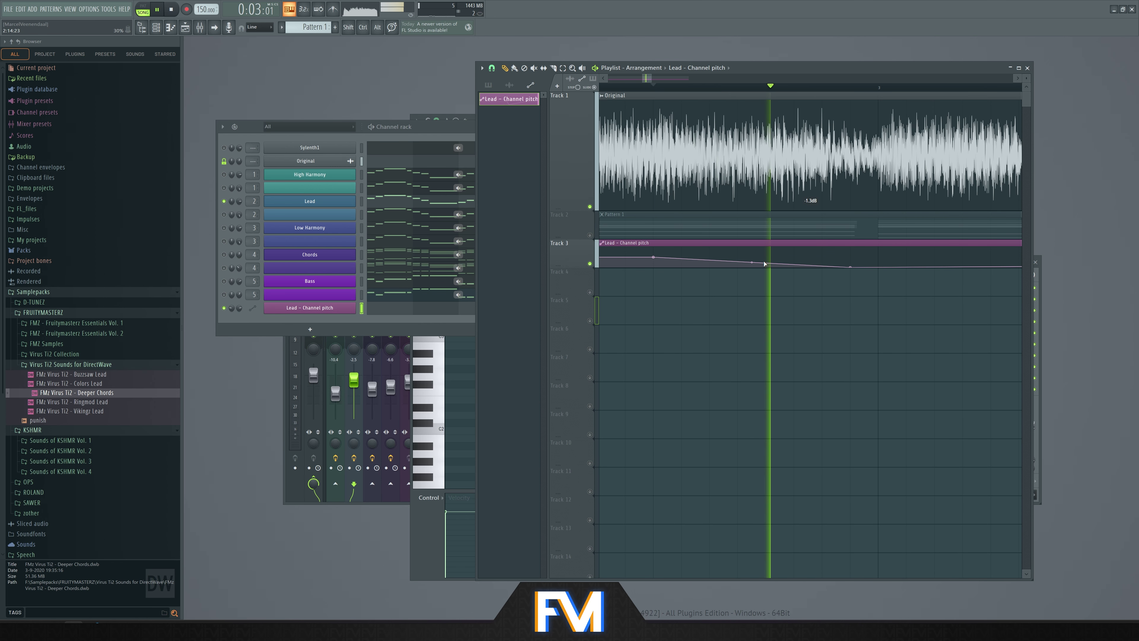
drag(752, 261, 752, 247)
key(space)
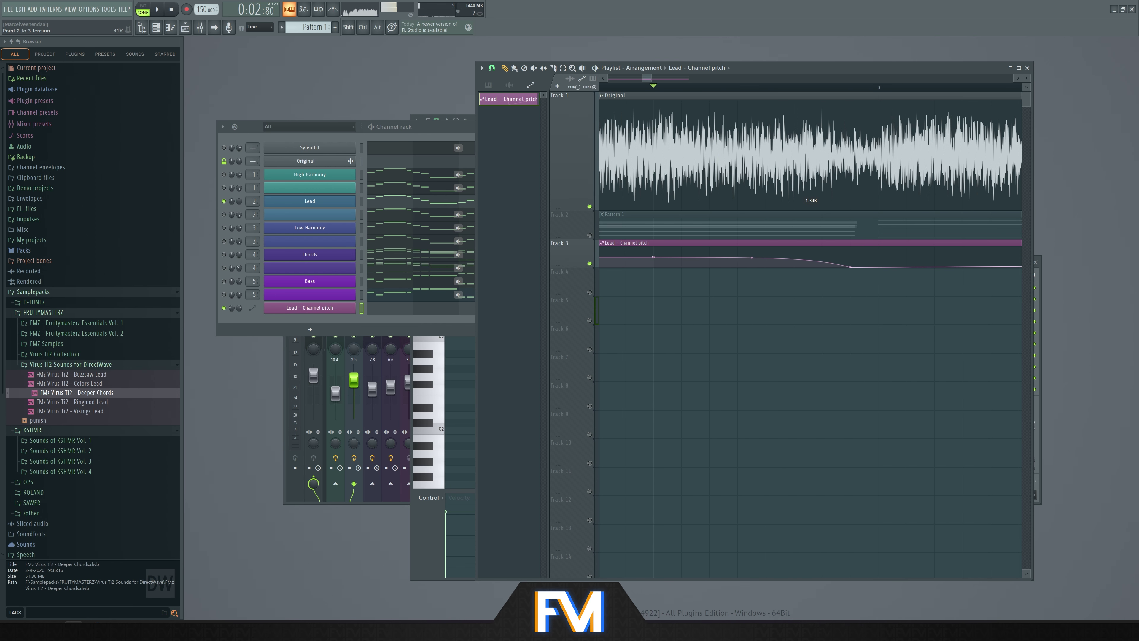
scroll(763, 269, right, 2)
right_click(762, 267)
click(757, 365)
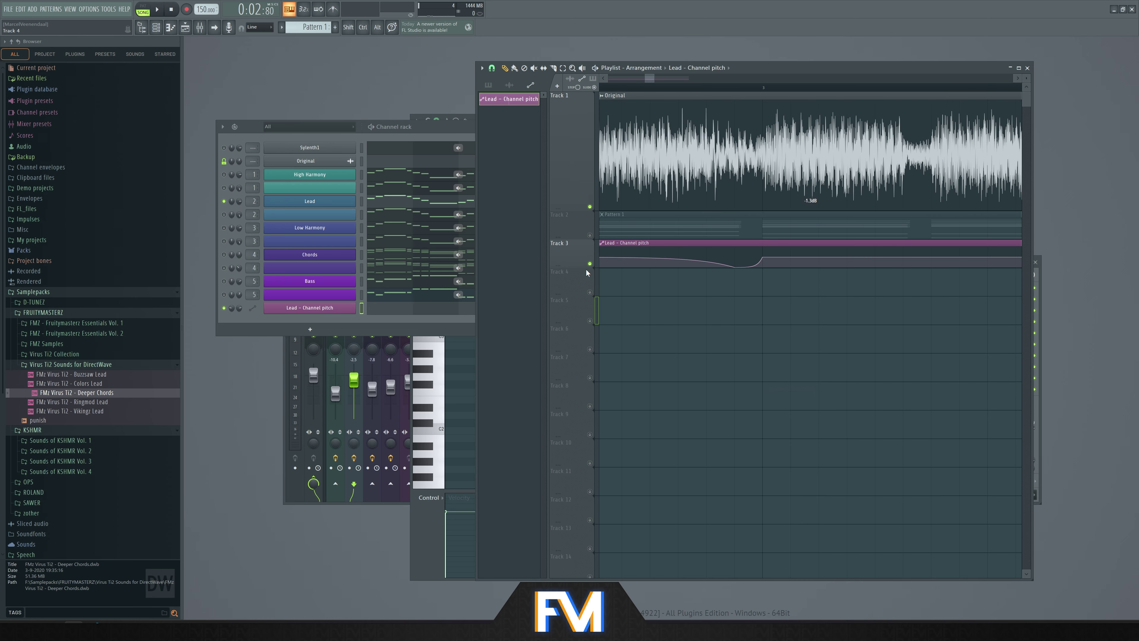
Enlarge Track 3 and audition Pattern 1 with the pitch automation while the Original is muted
drag(587, 269, 587, 397)
scroll(599, 225, down, 5)
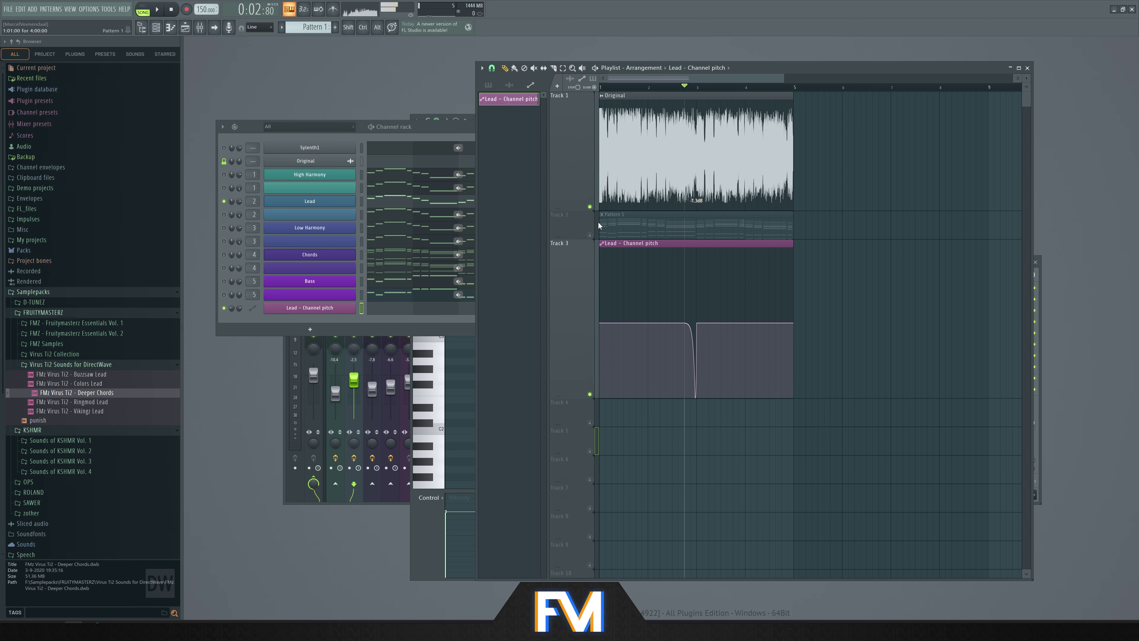
click(590, 235)
click(590, 206)
key(space)
click(674, 87)
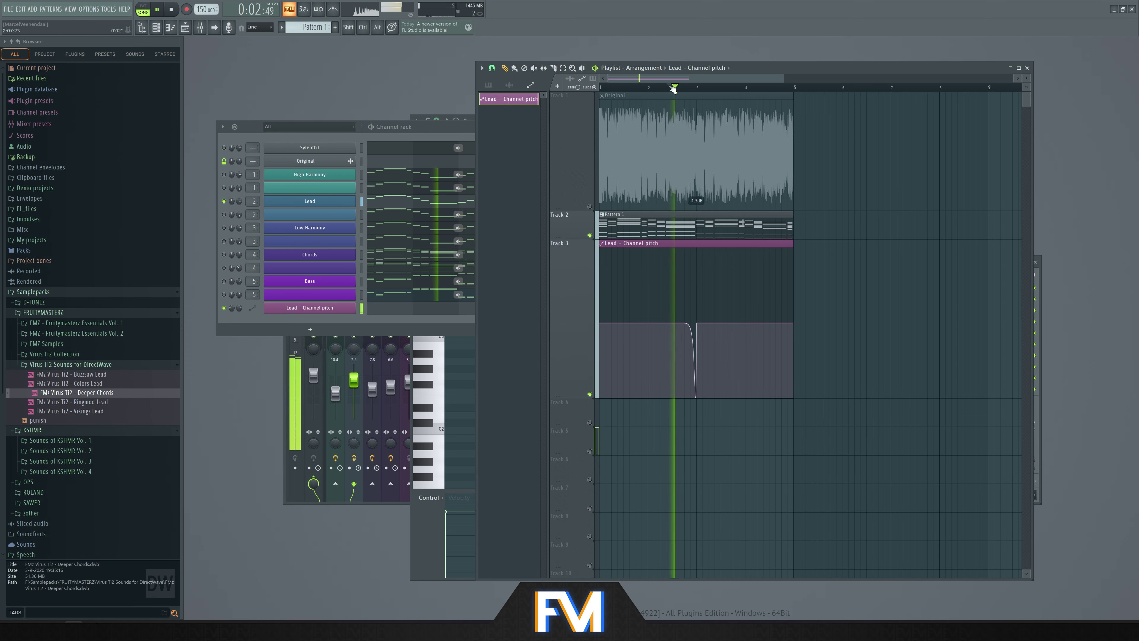
scroll(687, 332, up, 3)
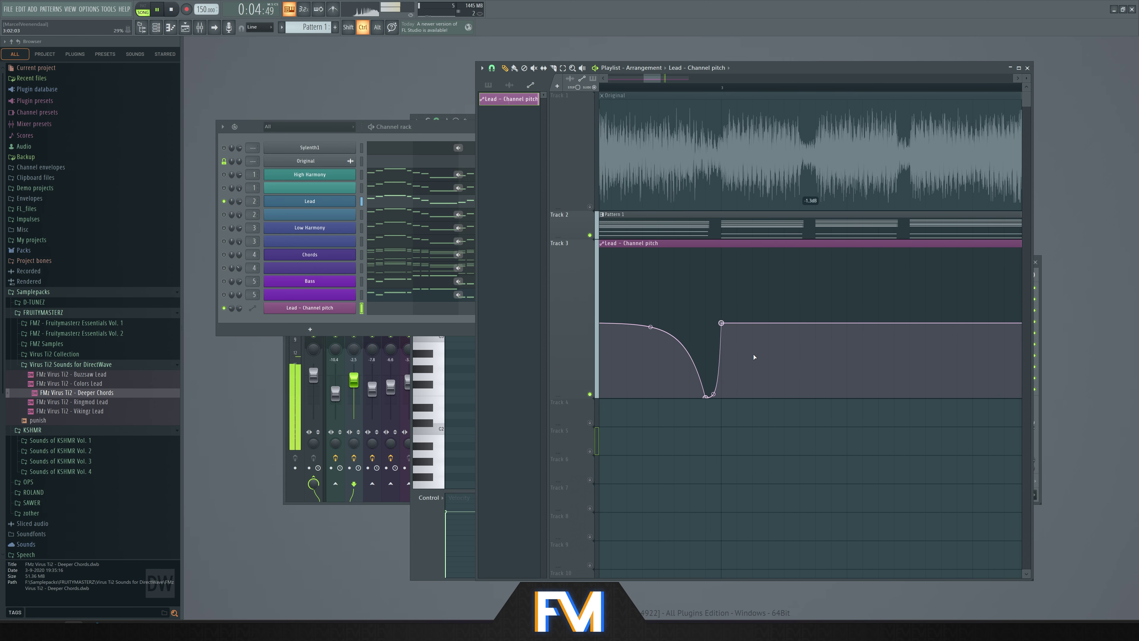
key(space)
key(space)
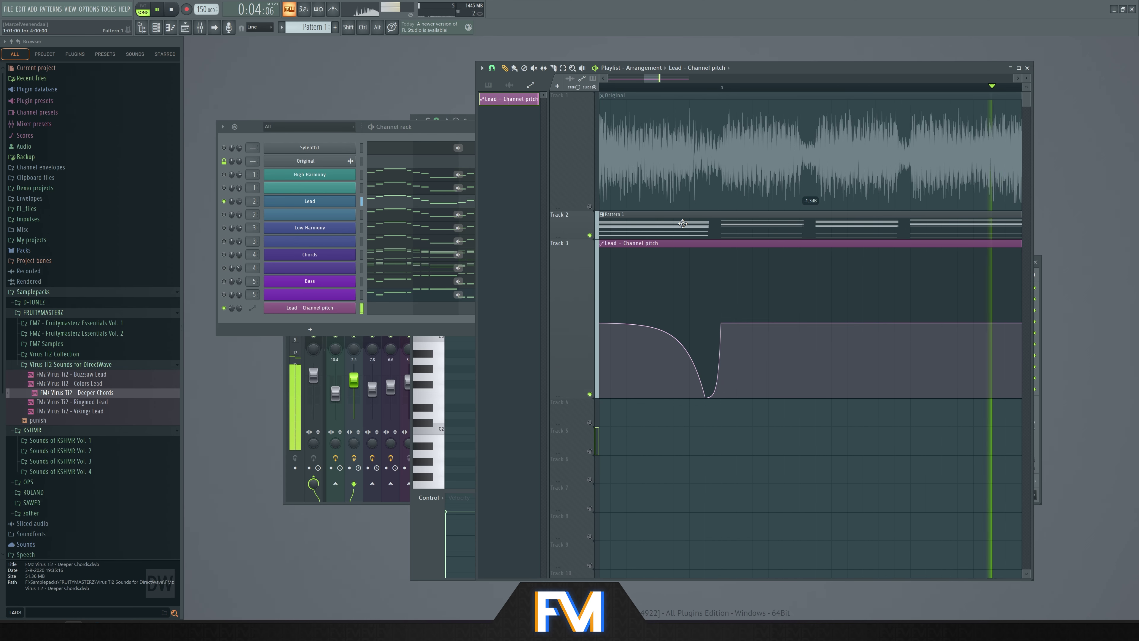
scroll(683, 223, down, 3)
key(space)
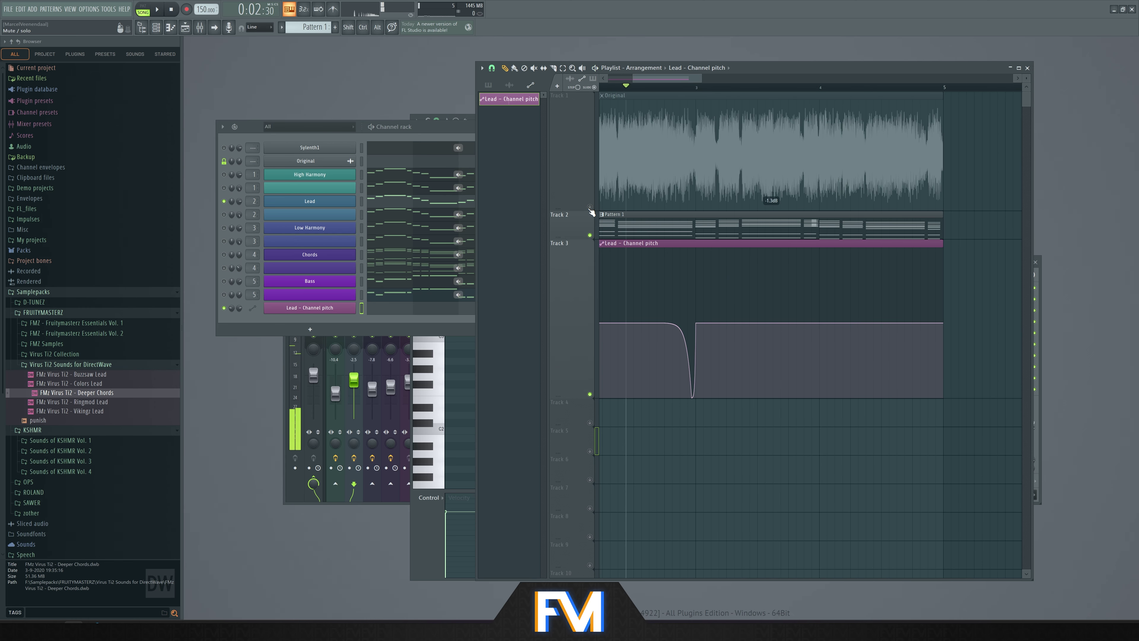
Solo the Original track and listen repeatedly to the timing of its pitch bend before bar 3
ctrl+click(590, 207)
key(space)
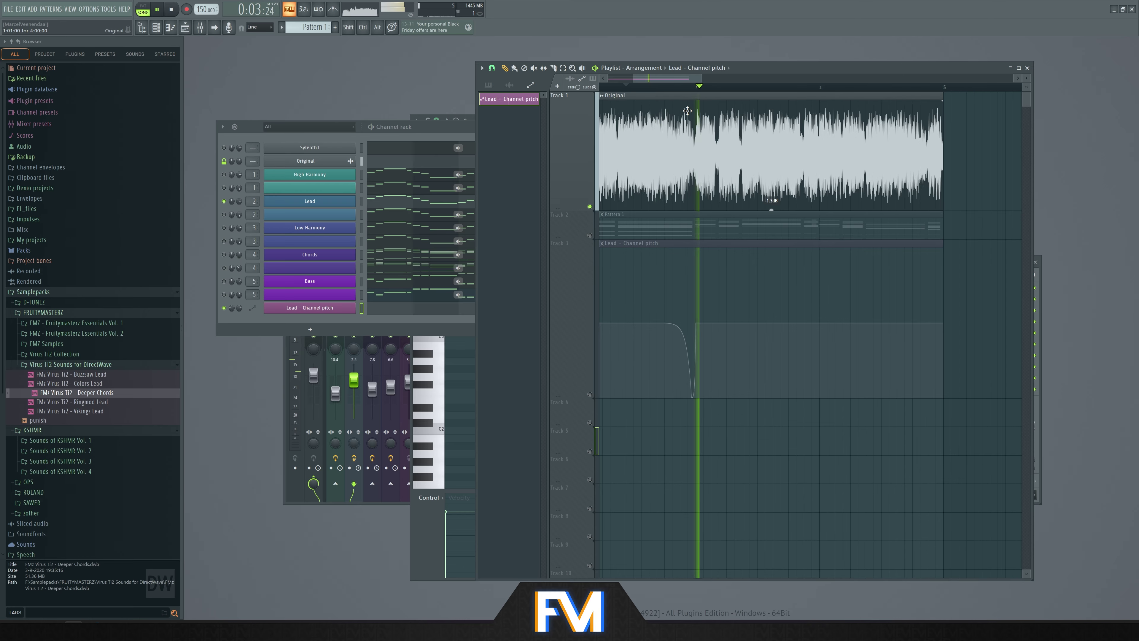
key(space)
key(space)
key(space)
scroll(654, 88, up, 3)
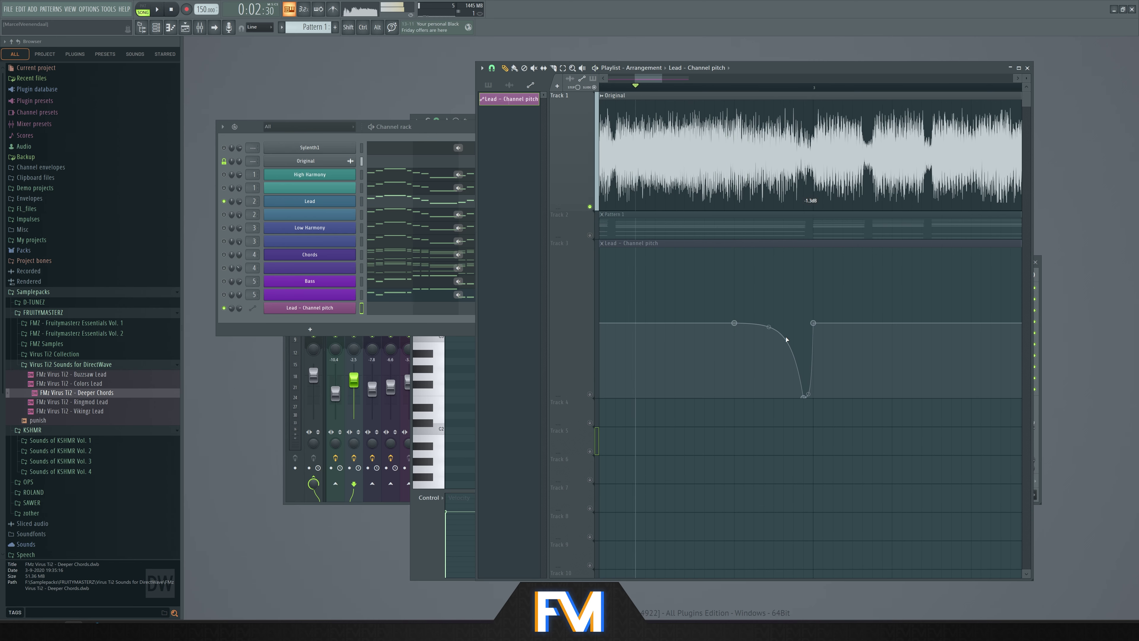
key(space)
key(space)
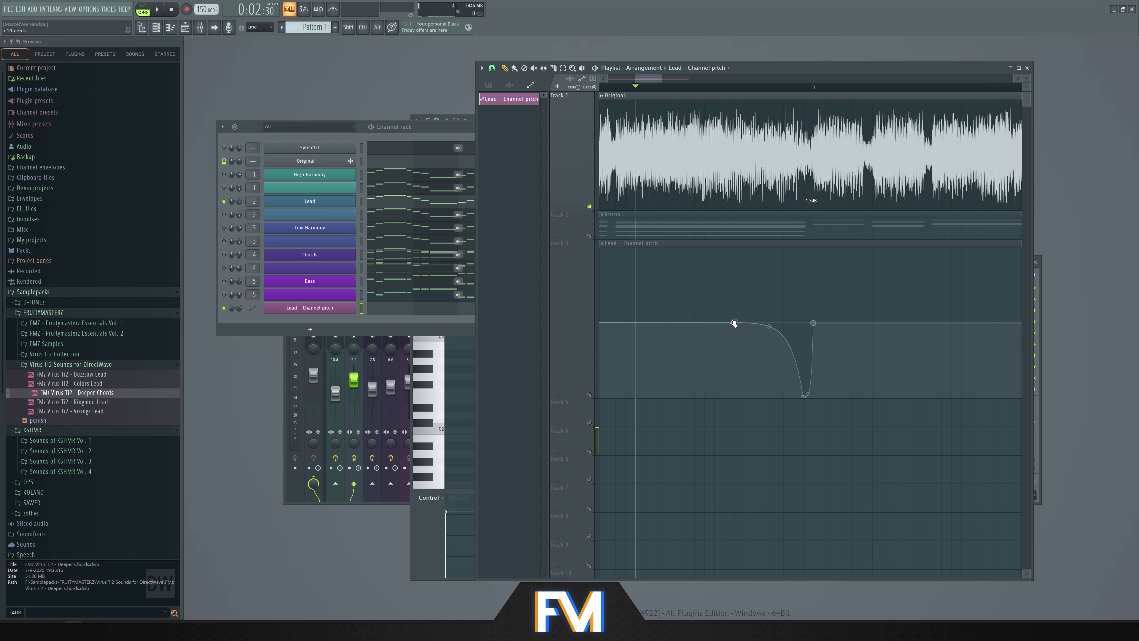
Move the start and dip of the Lead pitch bend earlier, keep its return at bar 3, and paste the initial value into the start point
drag(734, 323, 714, 323)
drag(793, 323, 813, 323)
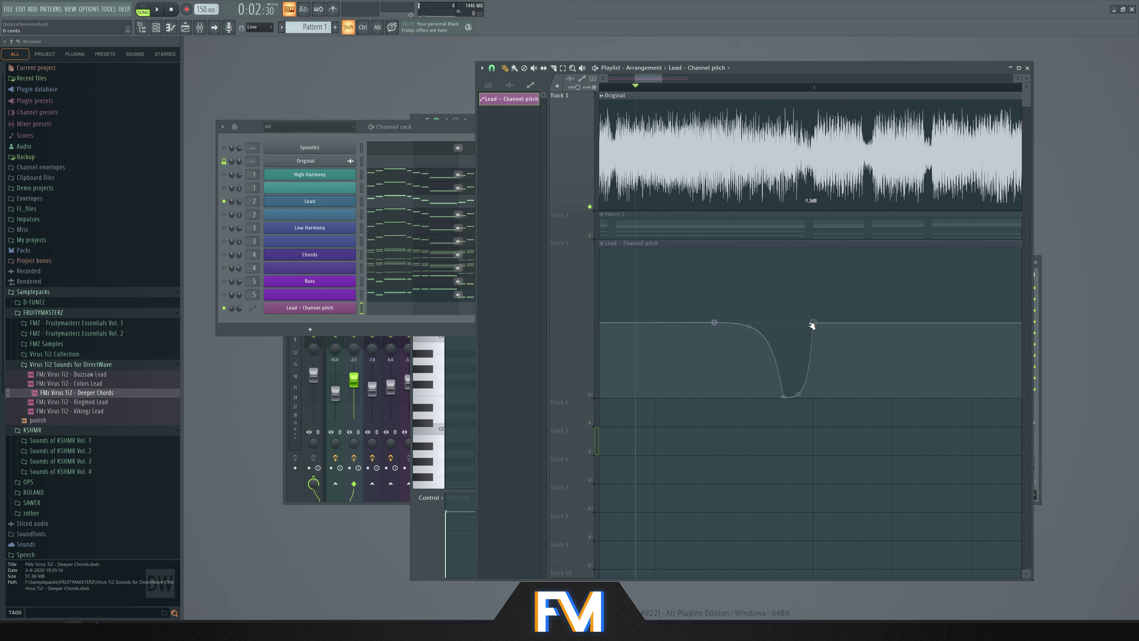
key(space)
key(space)
right_click(714, 324)
click(736, 455)
key(space)
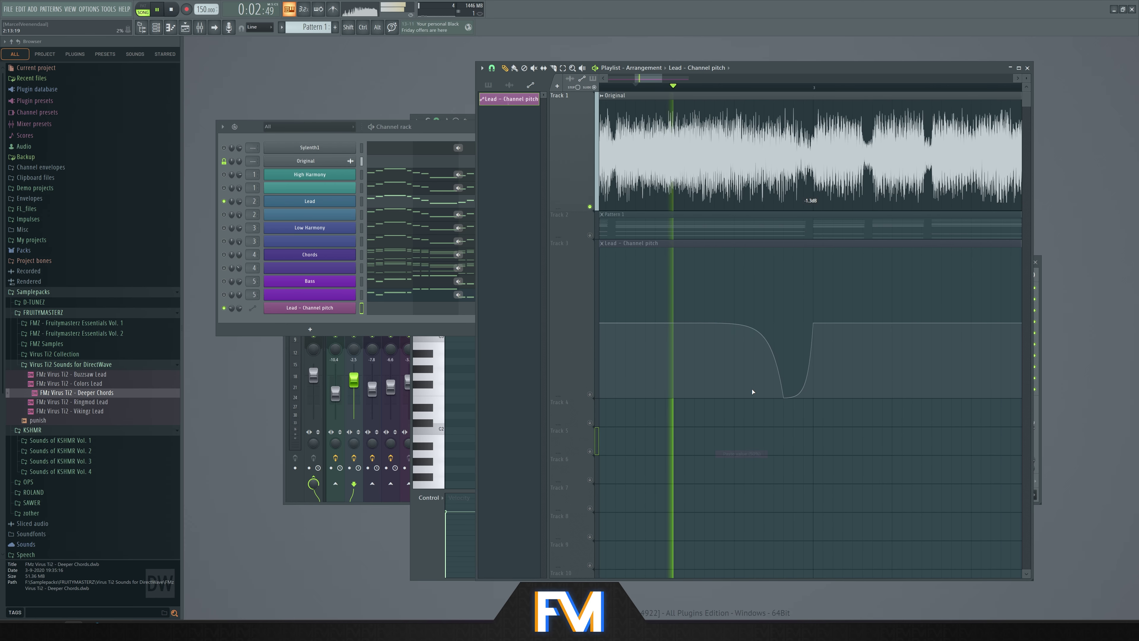
Enable Pattern 1 and the Lead pitch automation alongside the Original and audition the bend with all three tracks
key(space)
key(space)
key(space)
key(space)
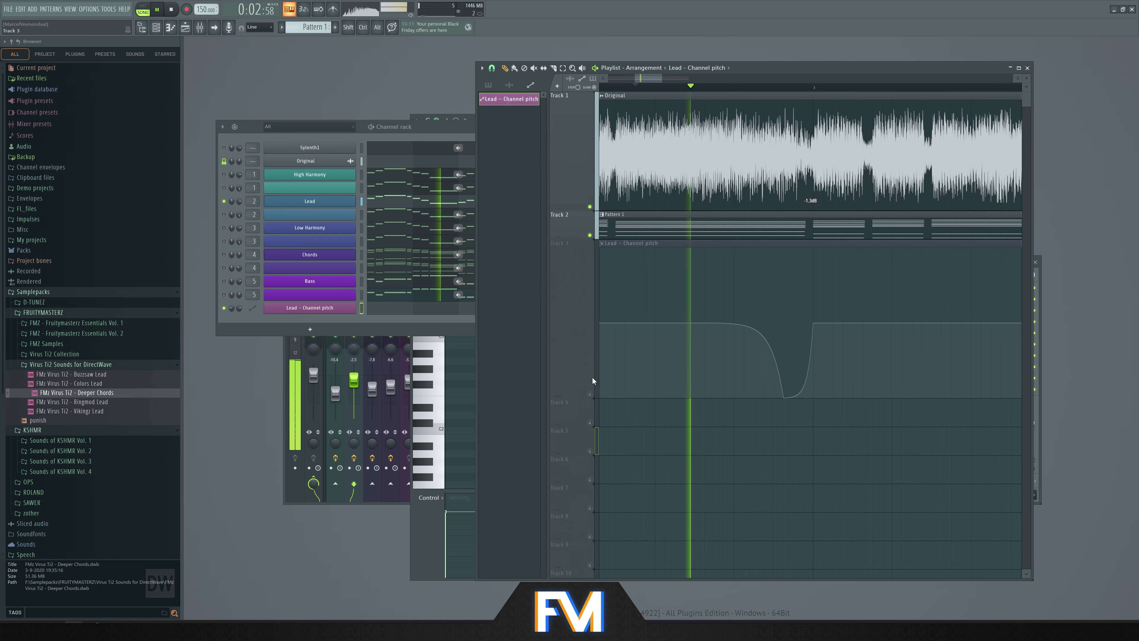
key(space)
click(598, 238)
key(space)
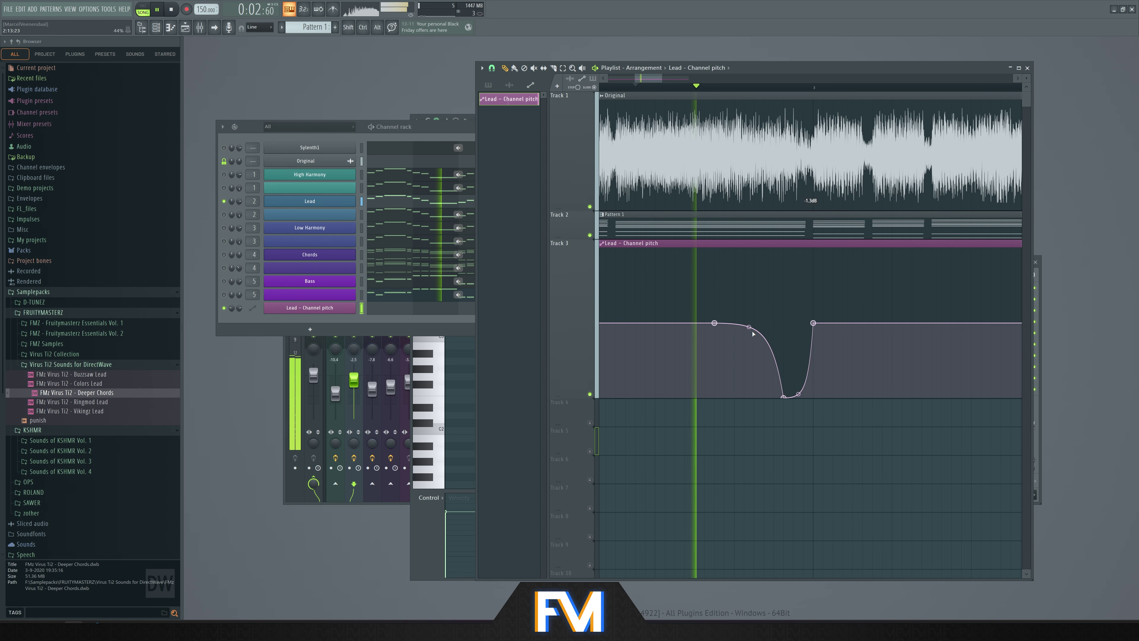
Mute the Original, move the dip of the Lead pitch bend before bar 3 slightly later, and audition the change
scroll(577, 193, up, 1)
key(space)
click(589, 207)
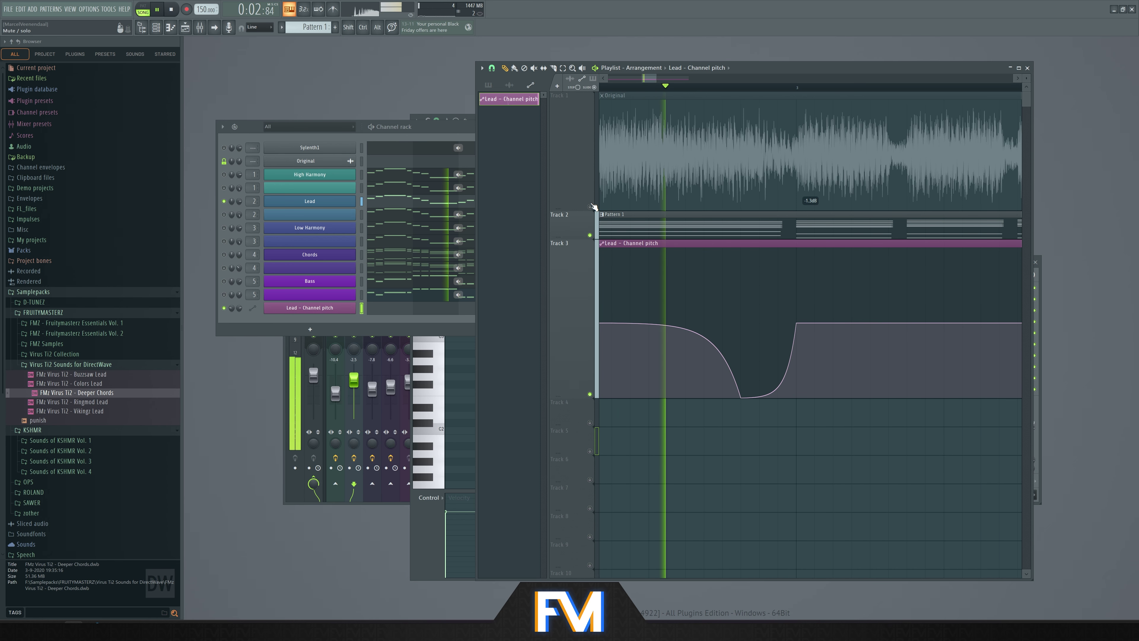
key(space)
drag(746, 396, 759, 397)
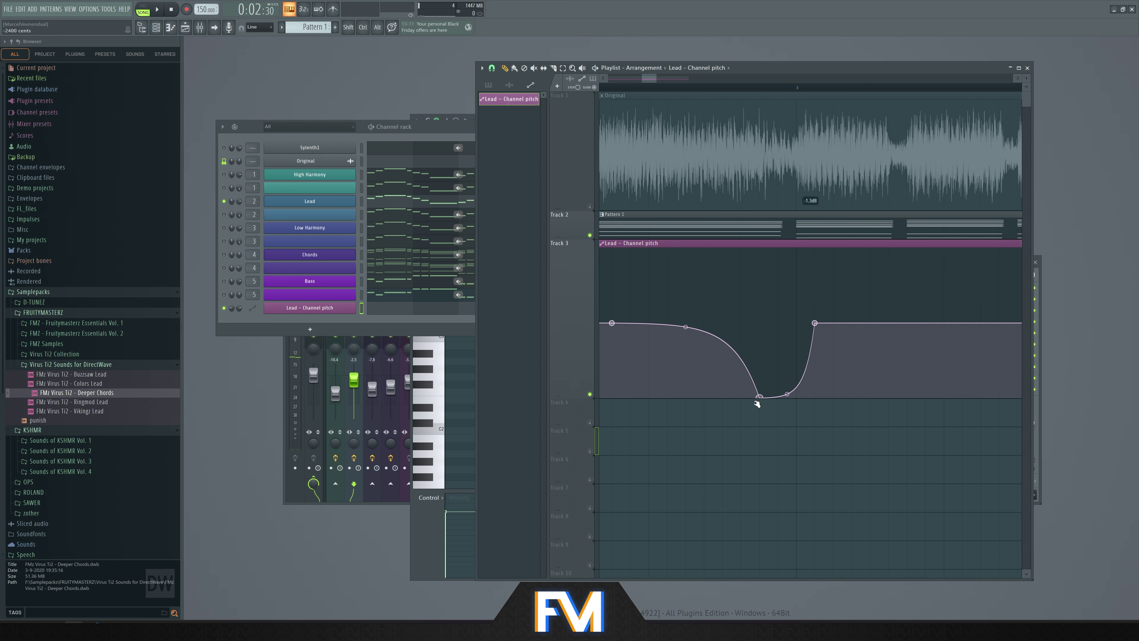
key(space)
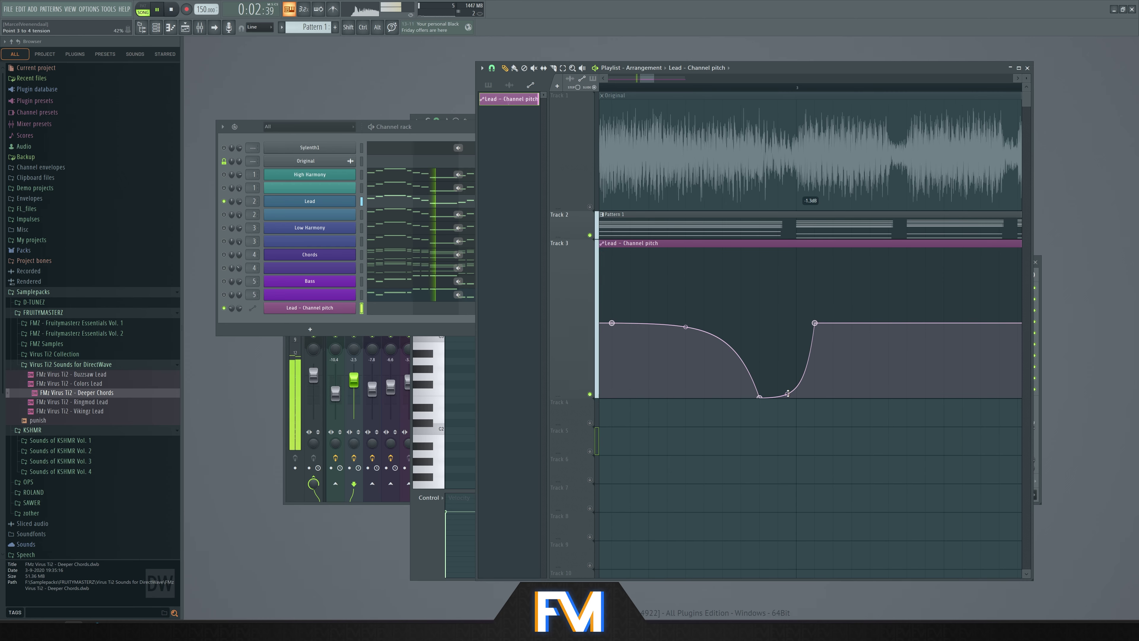
scroll(738, 291, down, 2)
key(space)
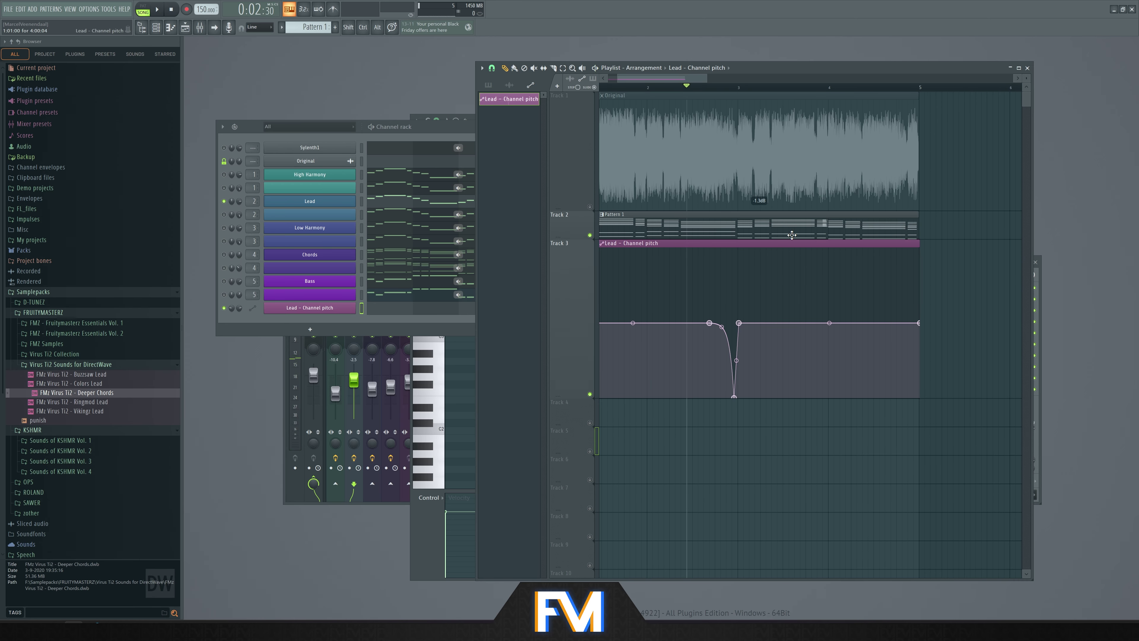
Compare the end of bar 4 in the Original with Pattern 1 and the Lead pitch automation
click(591, 205)
mouse_move(872, 87)
mouse_down()
mouse_move(893, 89)
mouse_move(831, 93)
mouse_up()
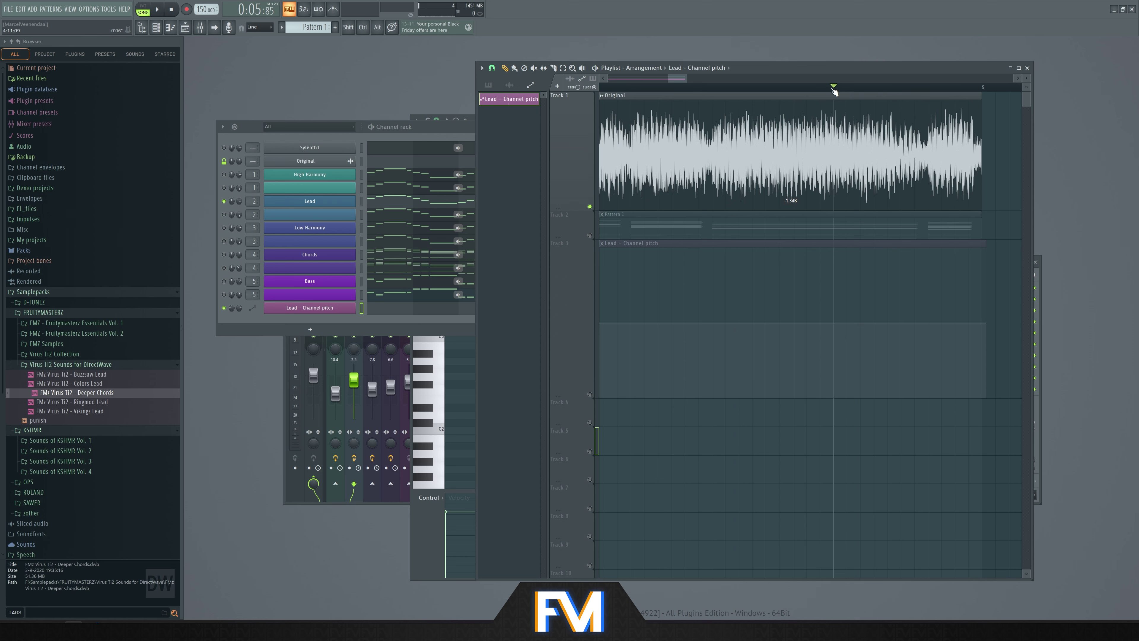
click(590, 395)
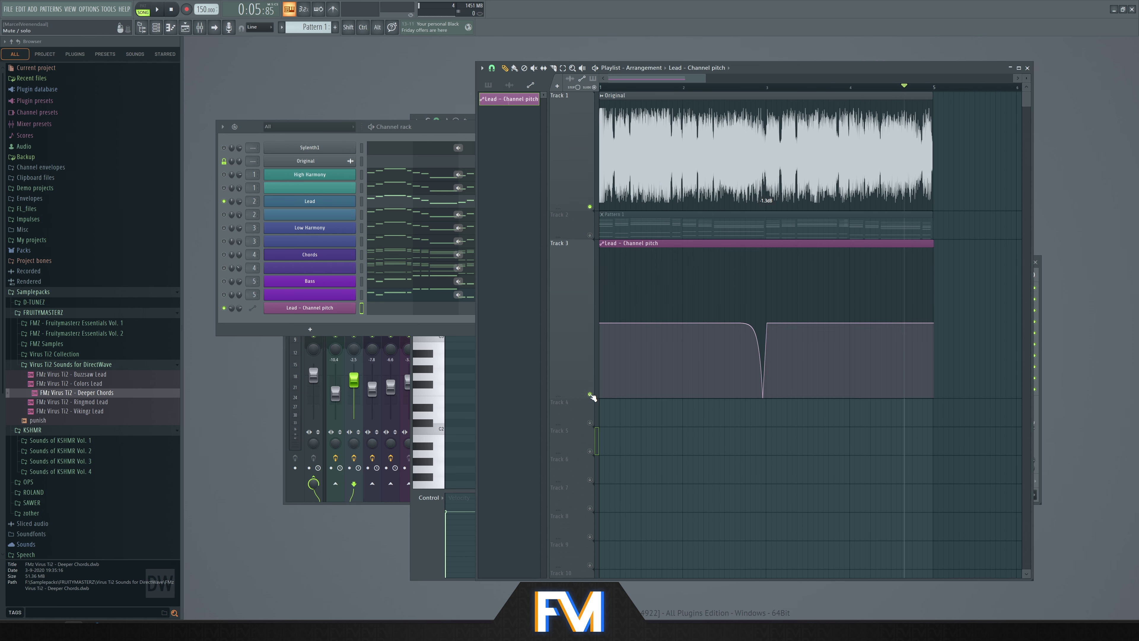
click(590, 234)
click(590, 207)
key(space)
scroll(929, 300, up, 5)
key(space)
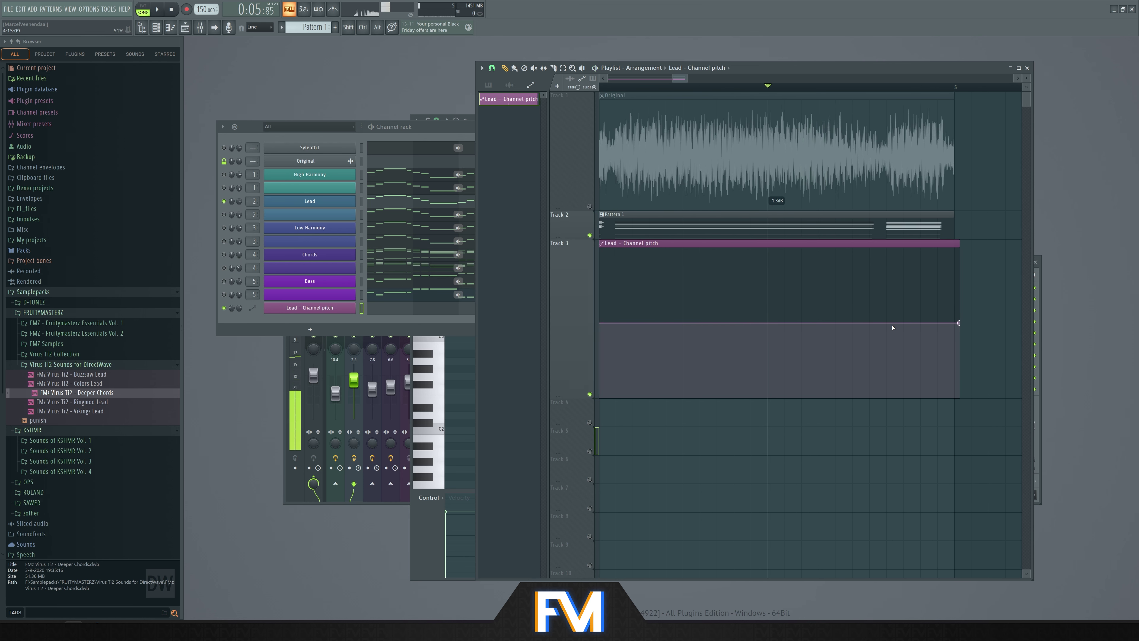
key(space)
key(space)
Add a second dip with a return point to the Lead pitch automation late in bar 4, pasting 50% into its start point, and audition it
right_click(768, 323)
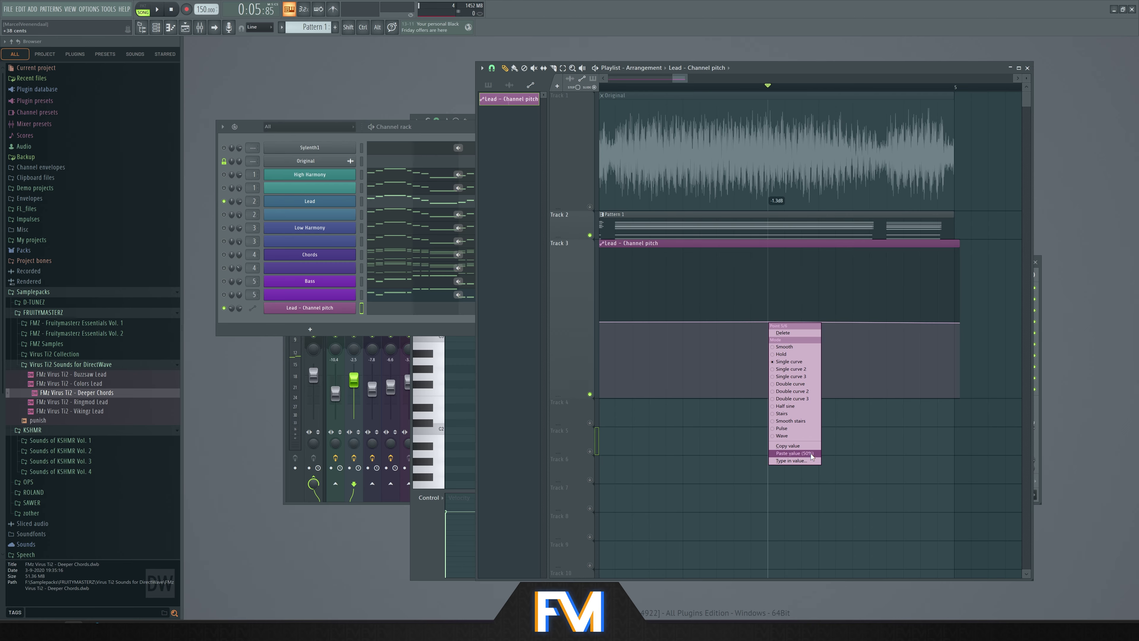
click(794, 343)
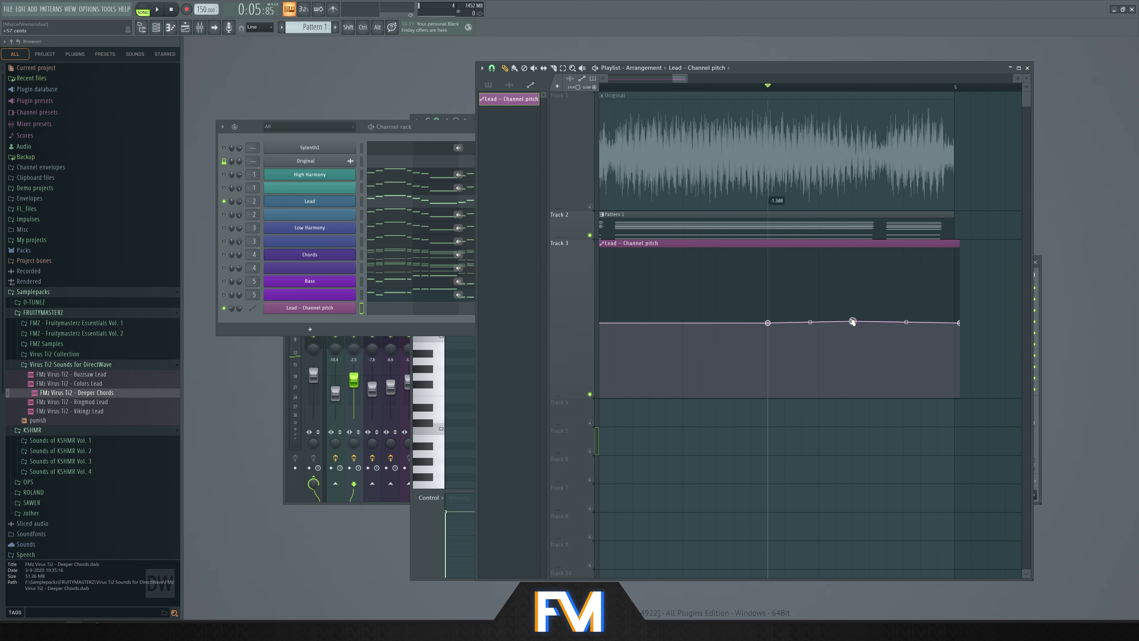
drag(852, 322, 852, 397)
right_click(887, 373)
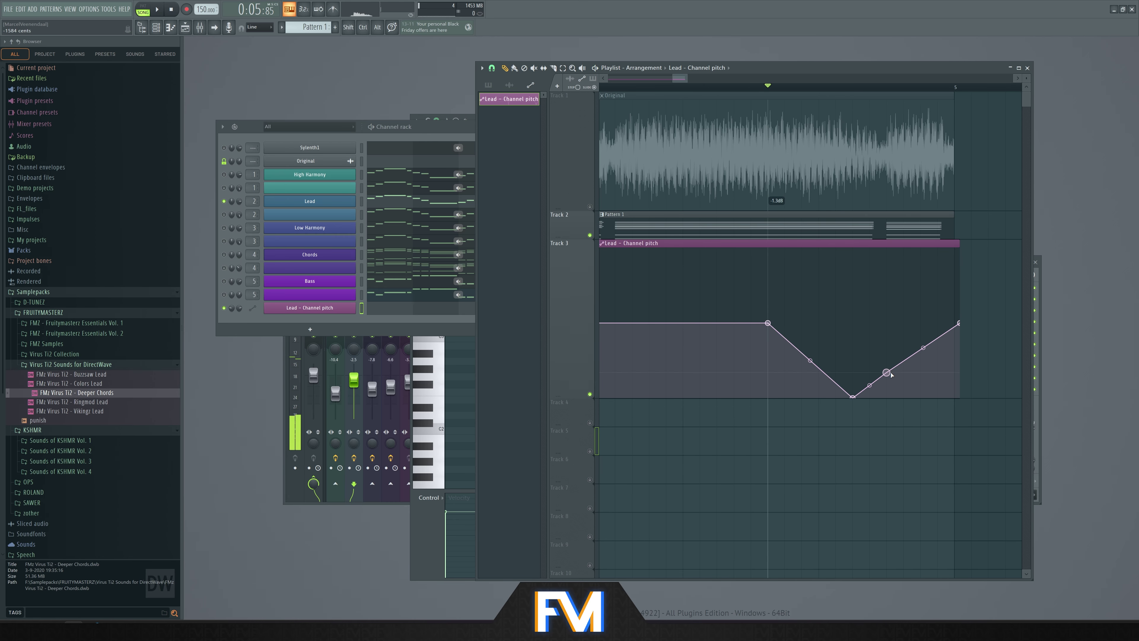
key(space)
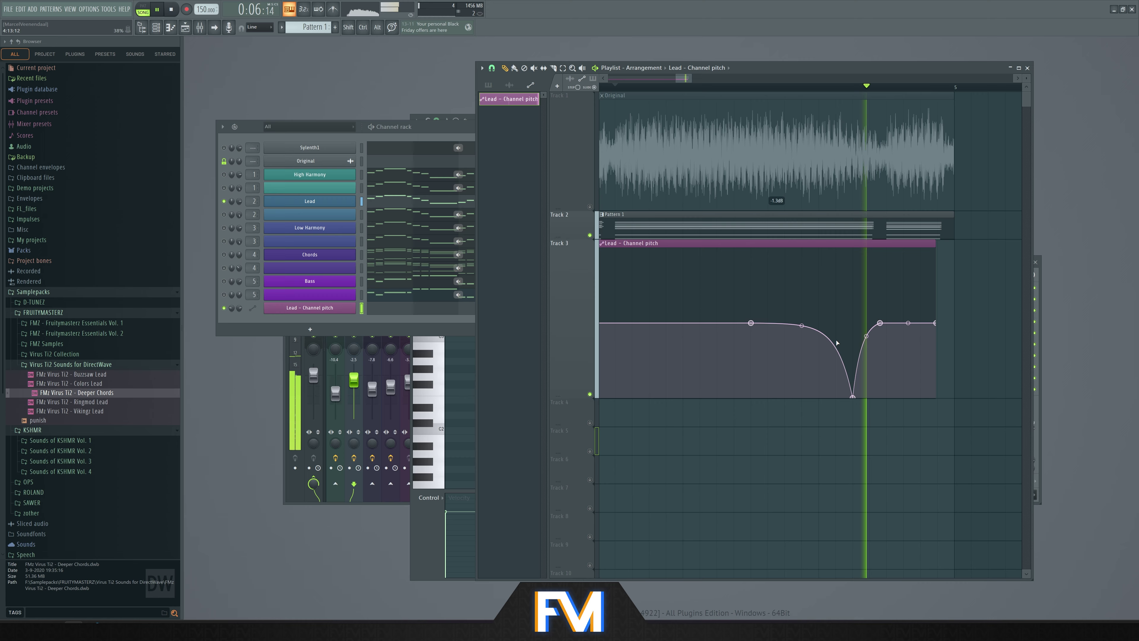
key(space)
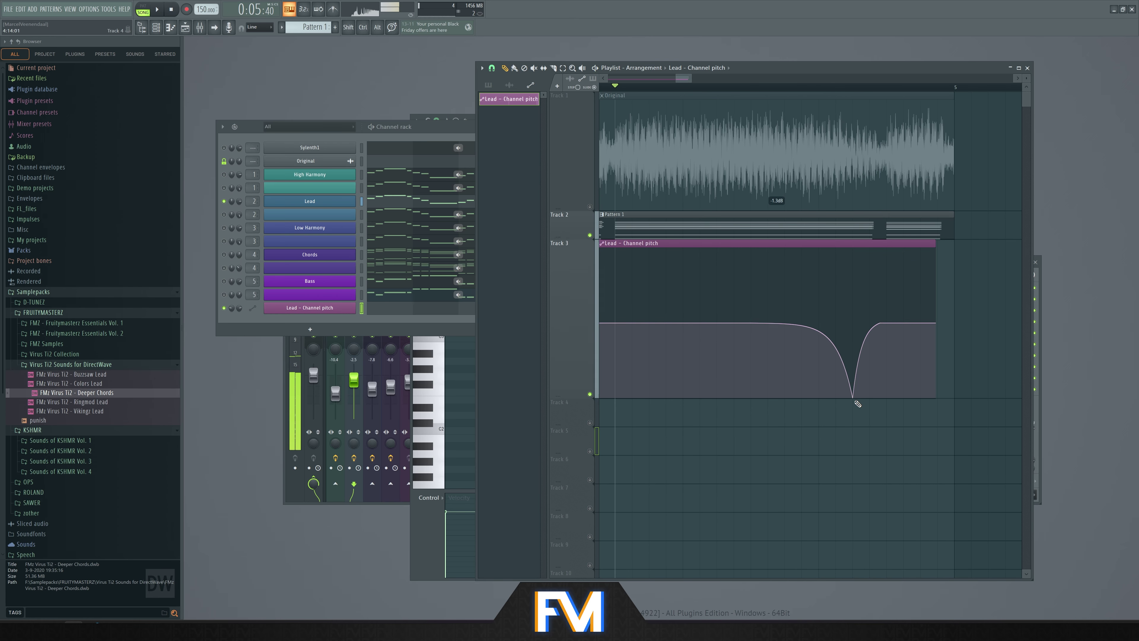
Move the second dip slightly later at -2400 cents and reshape its return curve while playing the arrangement
drag(853, 398, 866, 406)
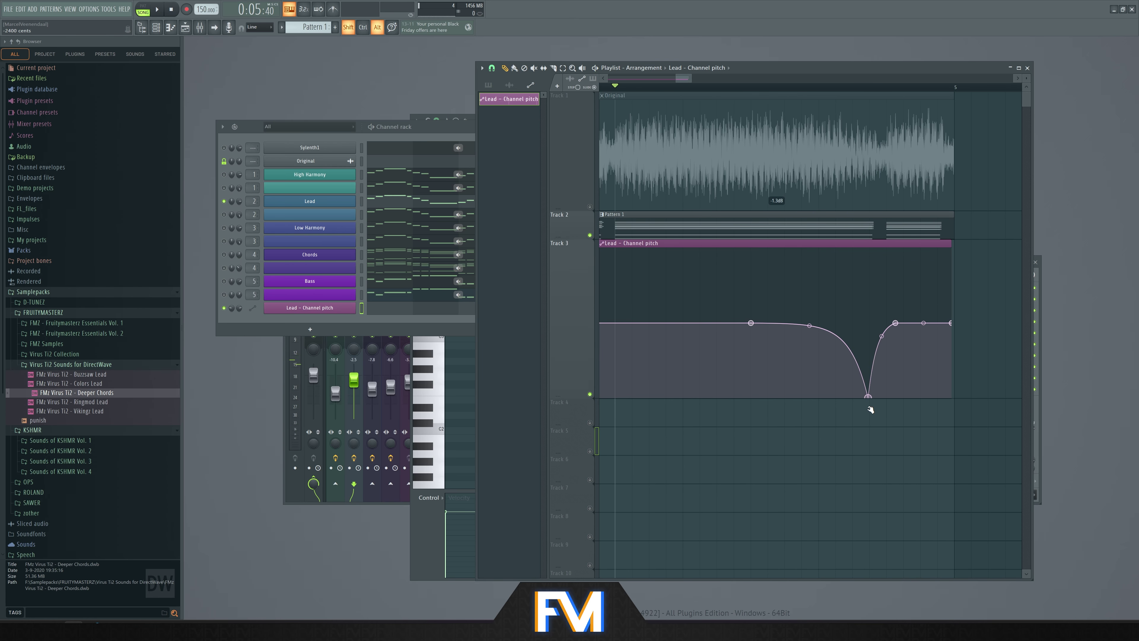
key(space)
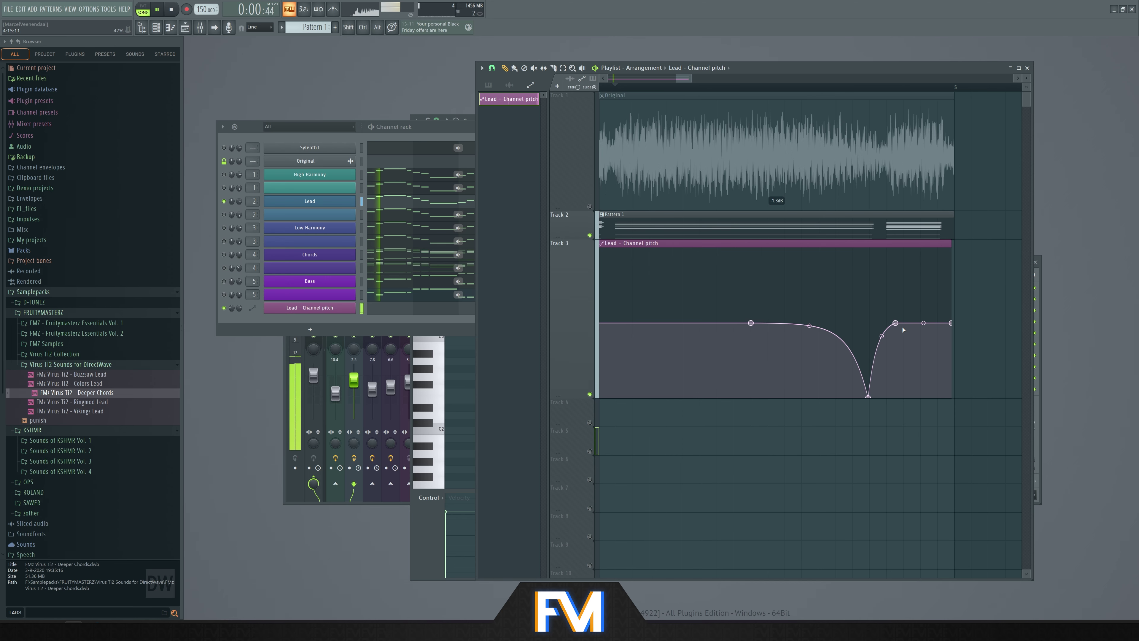
drag(882, 335, 881, 359)
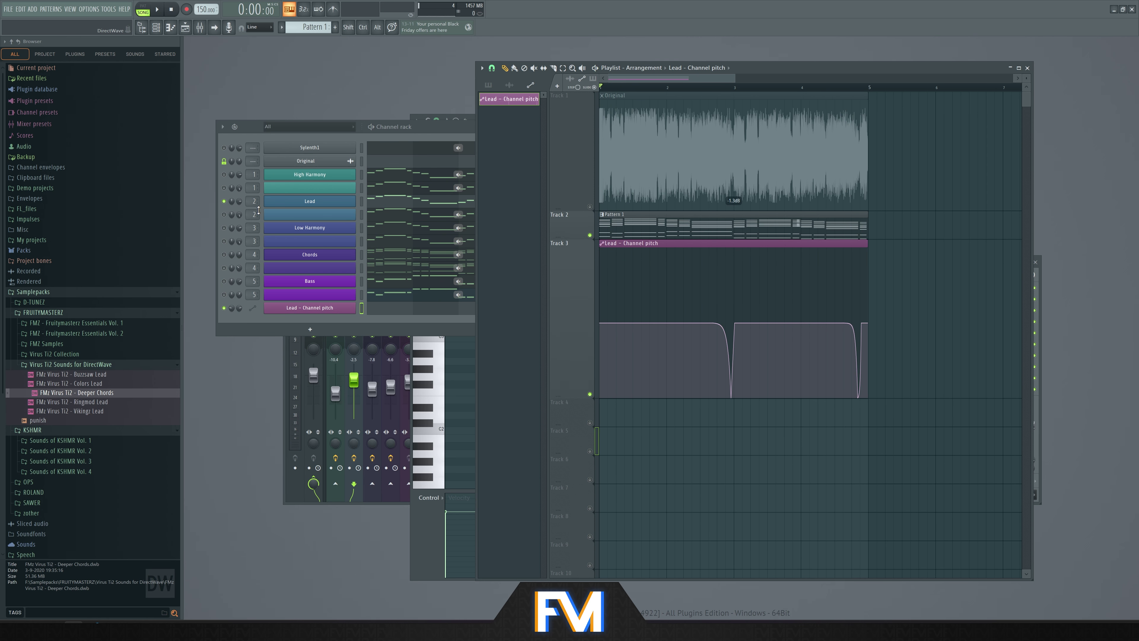
Enable the second Lead channel alongside the Lead and set its pitch knob range to 24 semitones
click(224, 214)
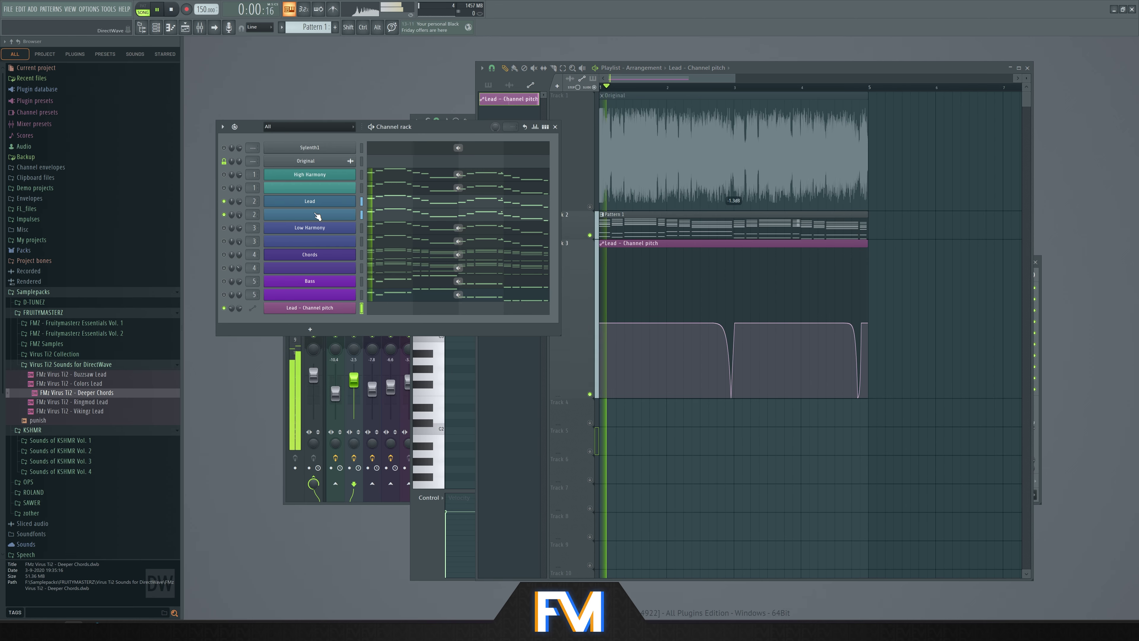
click(310, 214)
click(581, 125)
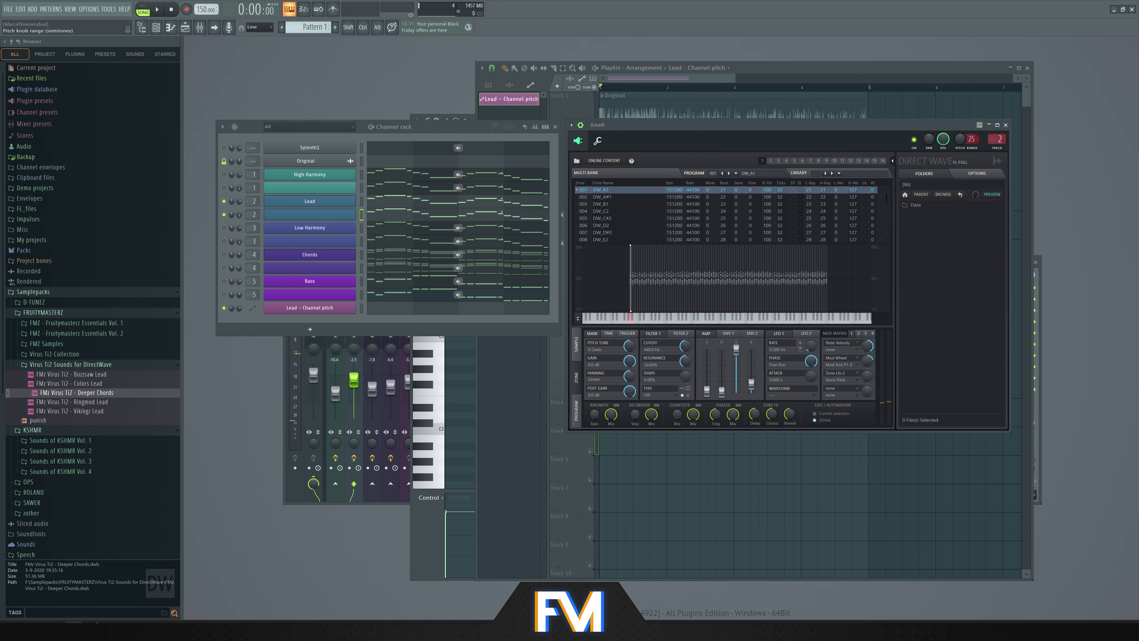
scroll(972, 139, down, 1)
Link the second Lead channel's pitch to the Lead - Channel pitch automation clip as its internal controller
right_click(963, 142)
click(987, 221)
click(554, 308)
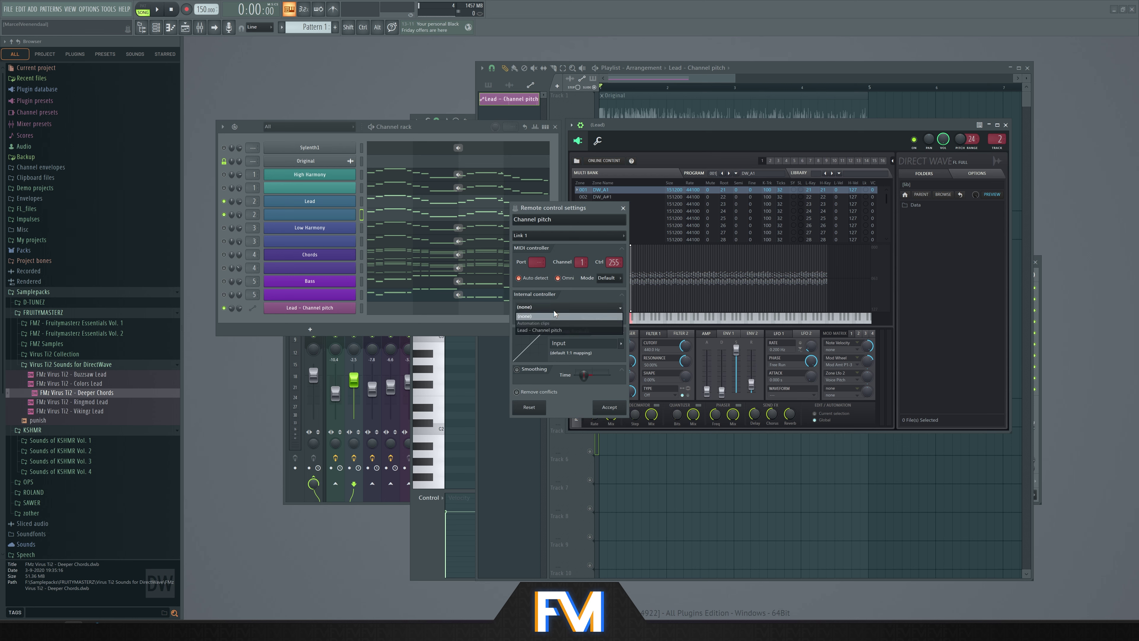
click(555, 329)
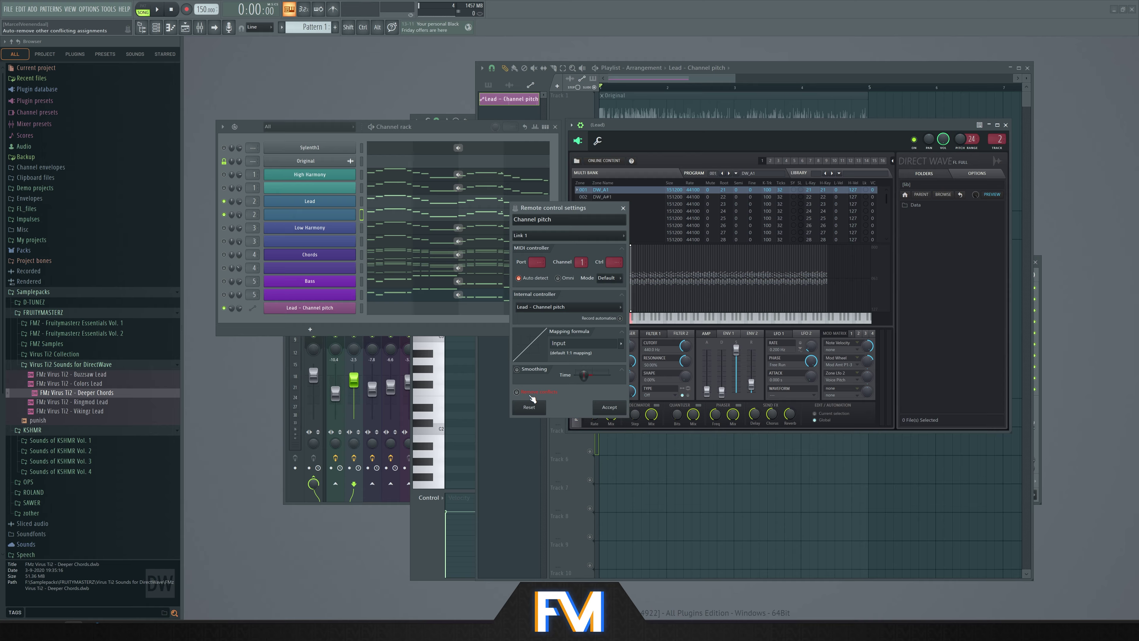
click(609, 408)
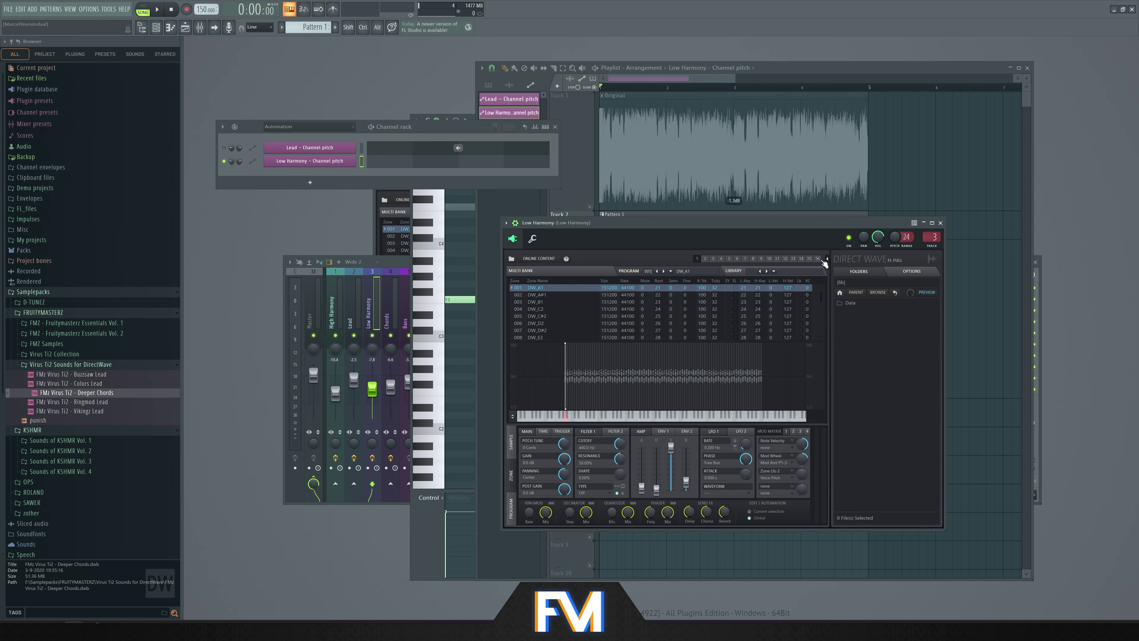
Link the Low Harmony channel's pitch to the Lead - Channel pitch automation instead of its own clip
right_click(895, 237)
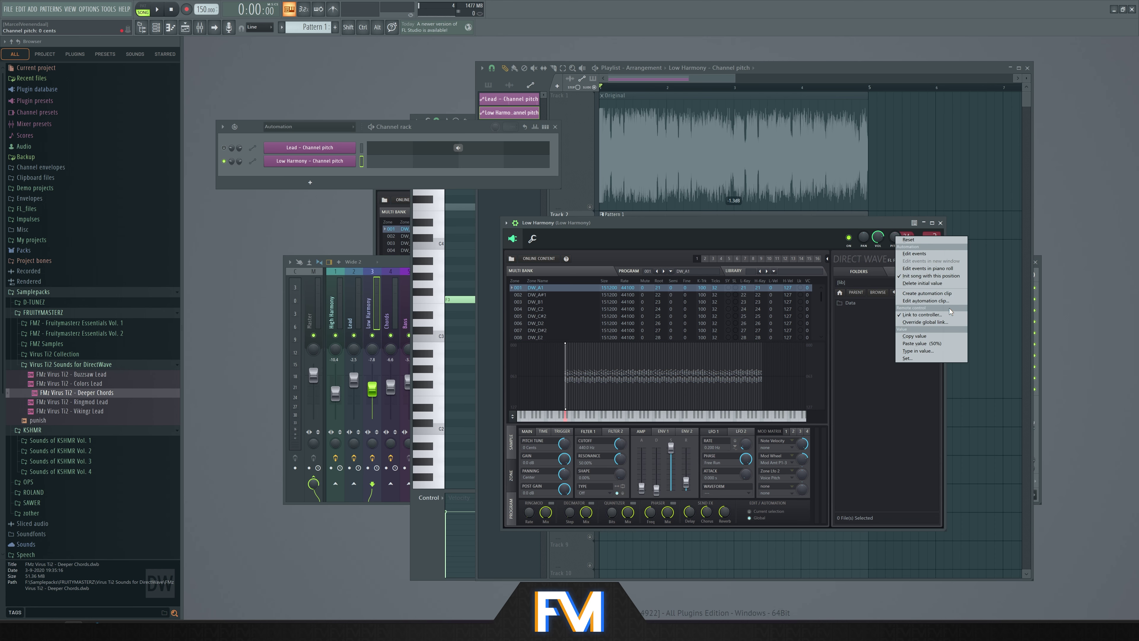
click(940, 315)
click(566, 307)
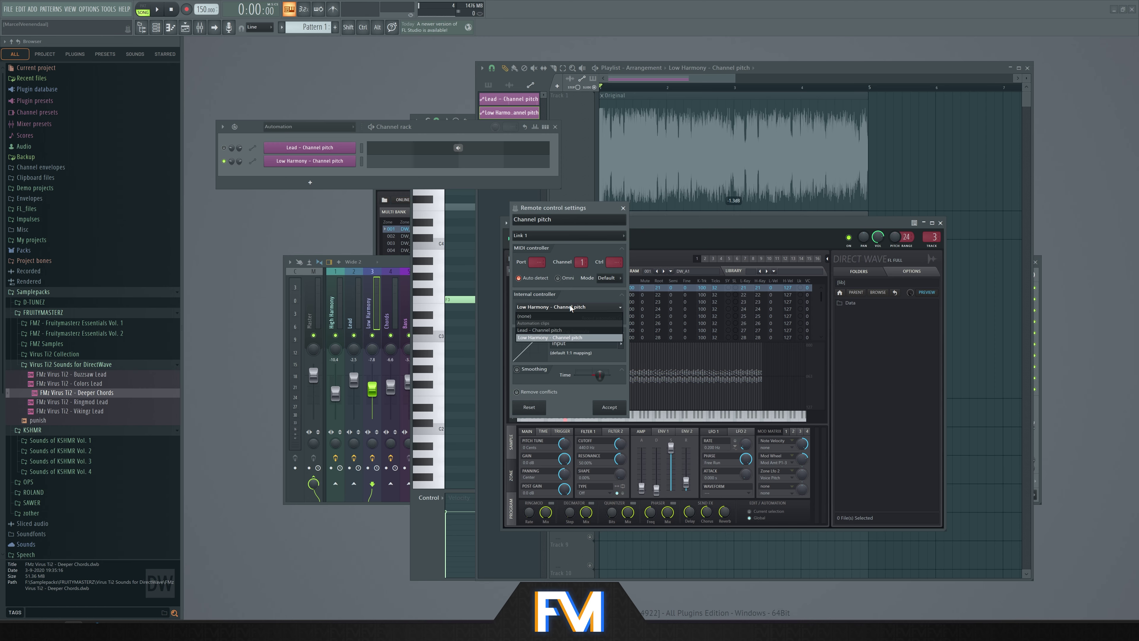
click(566, 329)
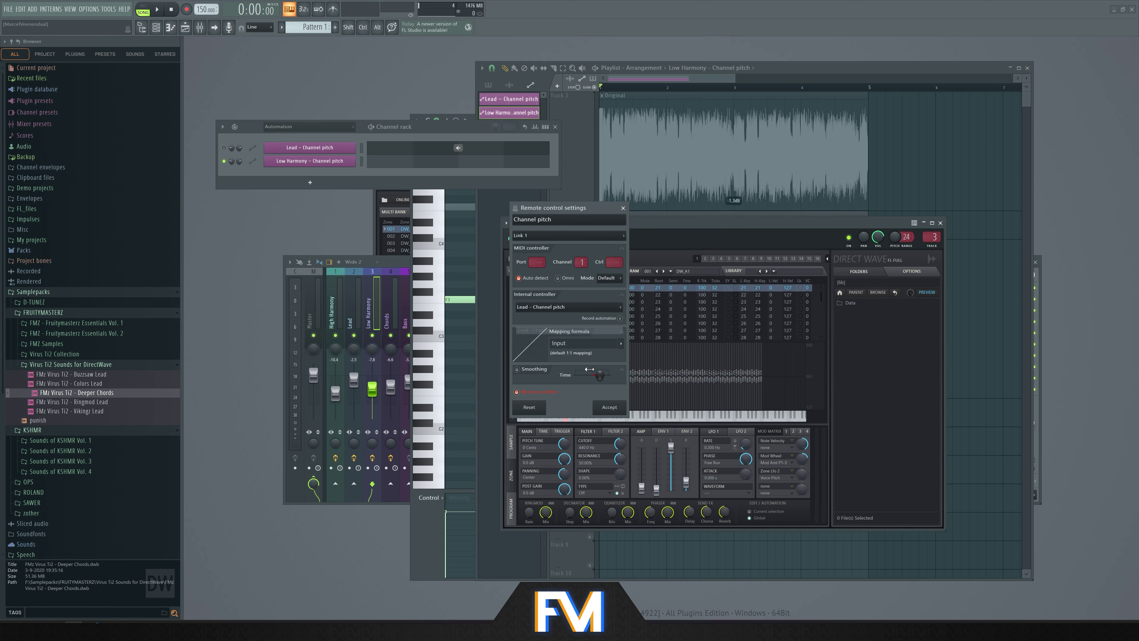
click(610, 407)
Show all channels in the channel rack and delete the Low Harmony - Channel pitch automation channel
key(space)
click(302, 128)
click(300, 134)
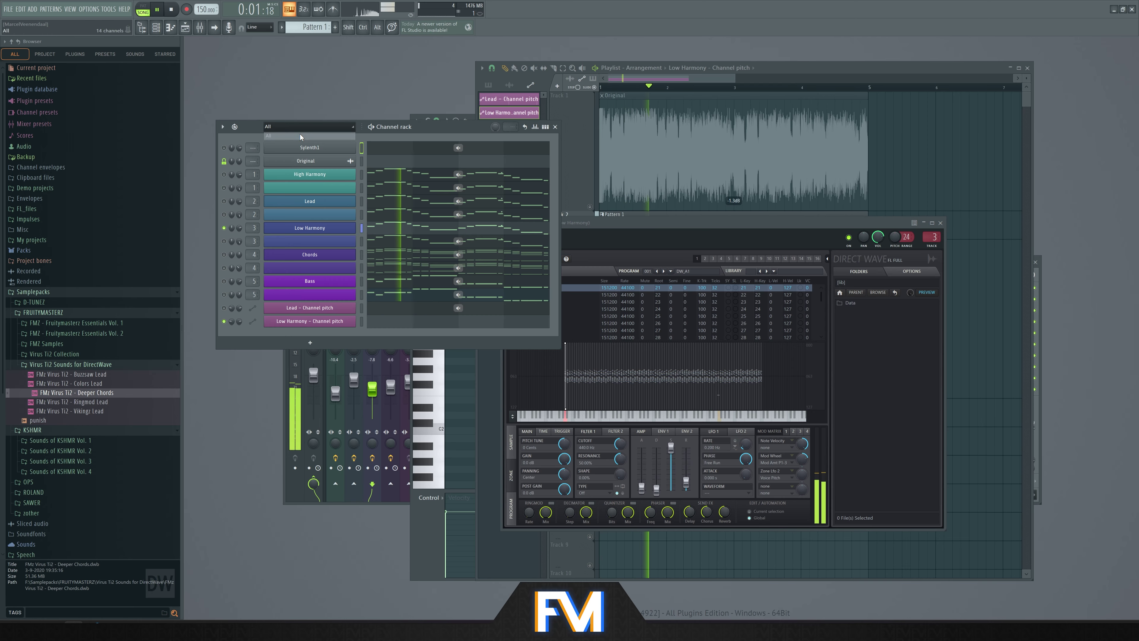
key(space)
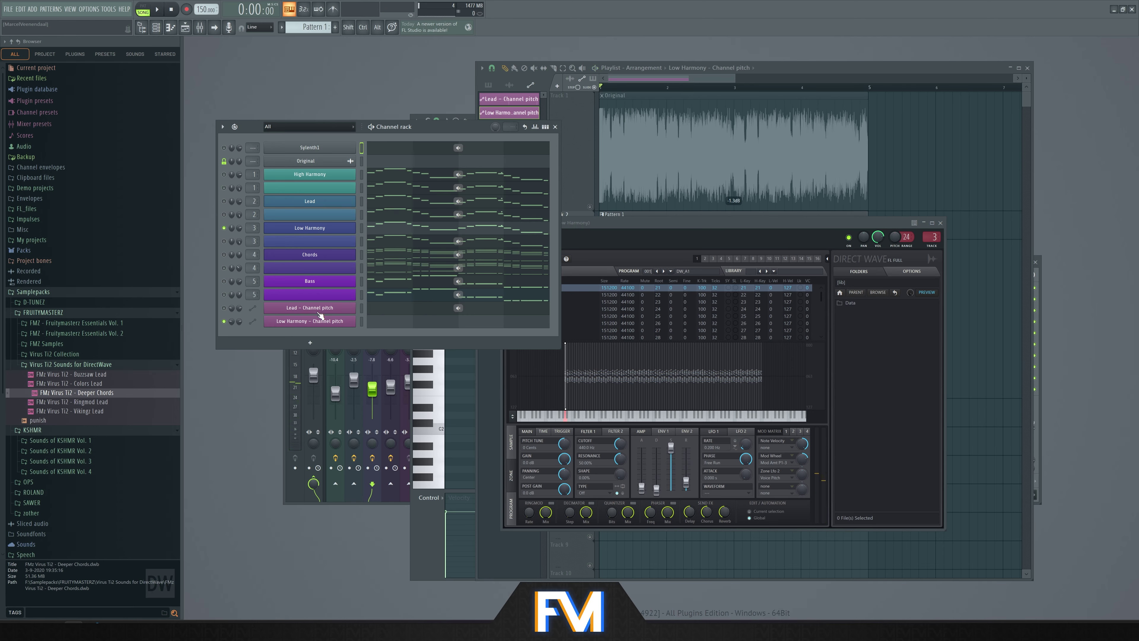
key(space)
key(alt+Delete)
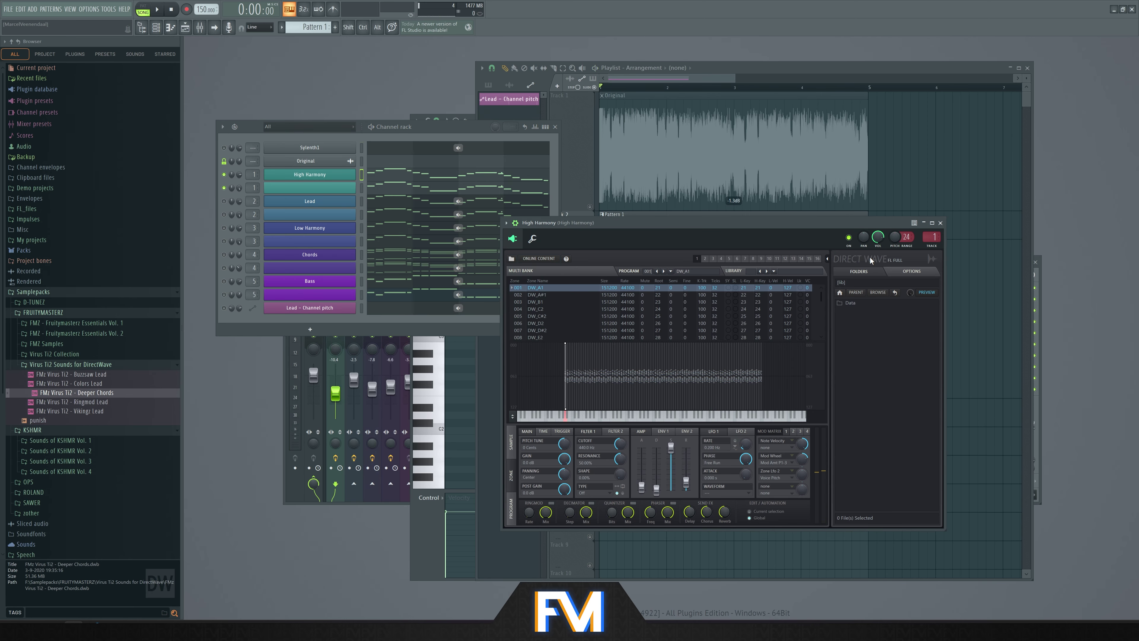
Link the High Harmony channel's pitch to the Lead - Channel pitch automation
key(space)
right_click(897, 238)
click(923, 317)
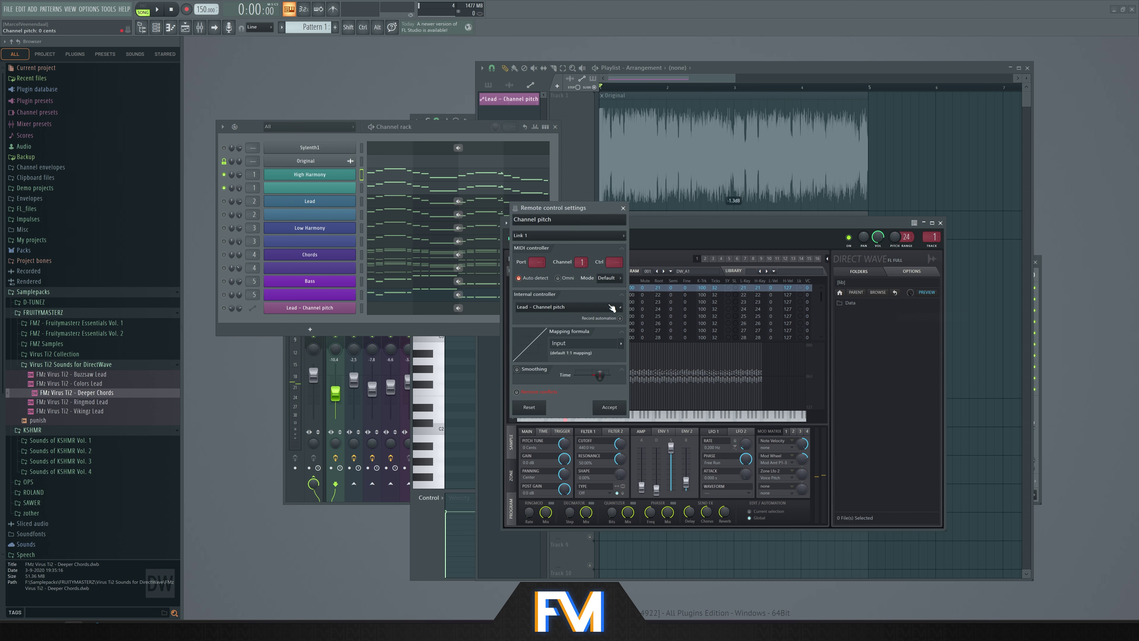
Lock the Lead - Channel pitch automation's mute state and audition the Low Harmony channels with the pitch bend
click(224, 309)
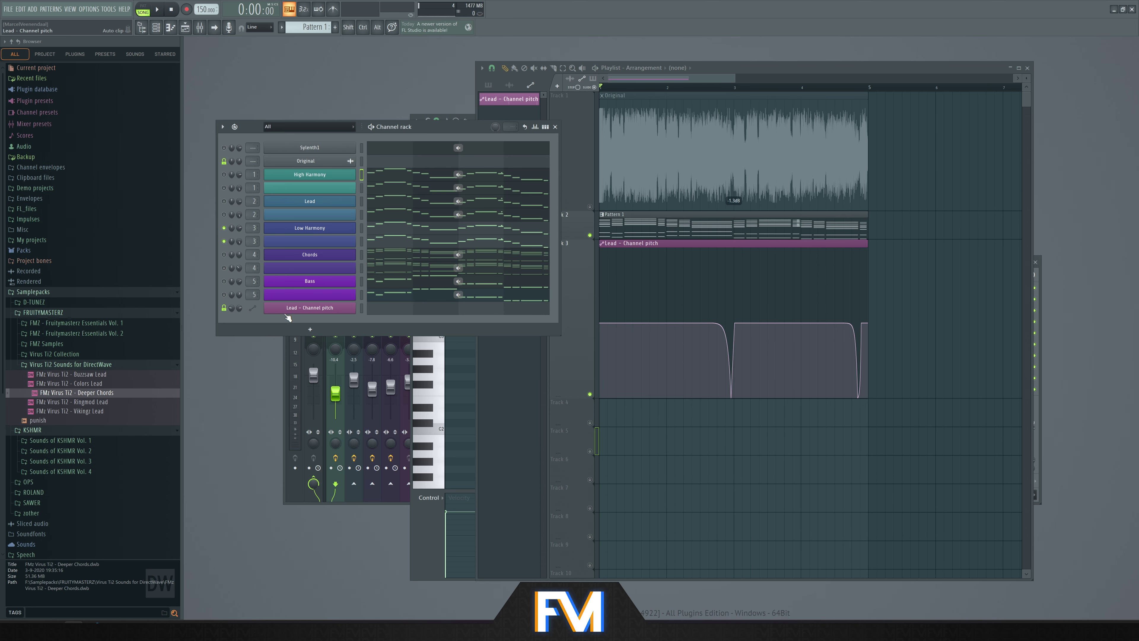
key(space)
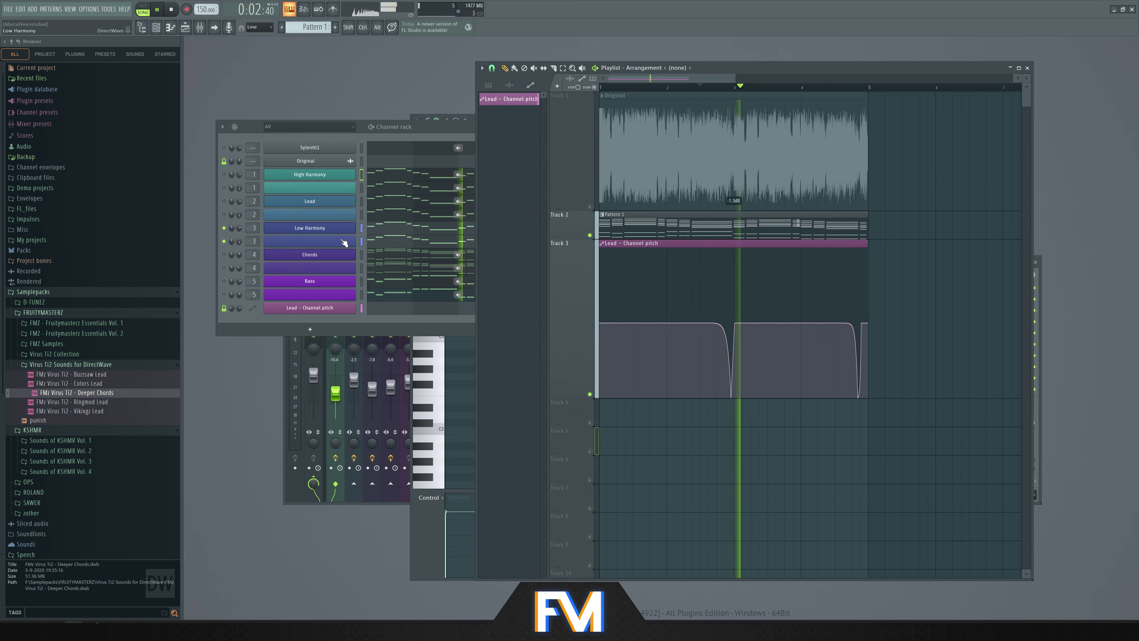
Set the second Low Harmony channel's pitch range to 24 semitones and link its pitch to Lead - Channel pitch
click(334, 242)
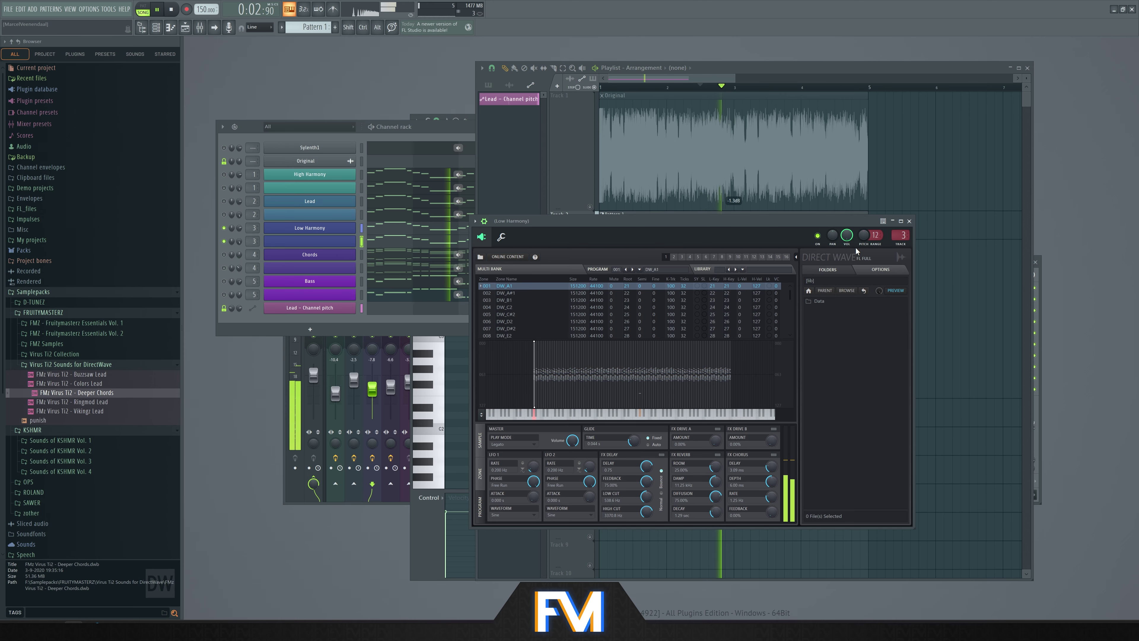
key(space)
drag(875, 234, 876, 227)
drag(875, 234, 875, 240)
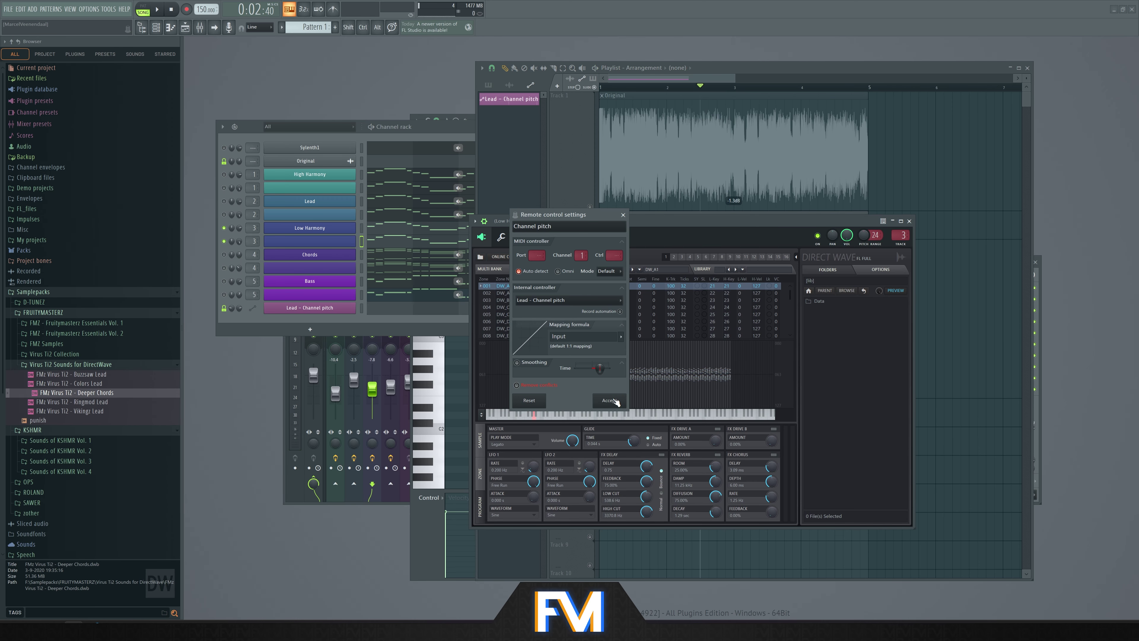
click(614, 400)
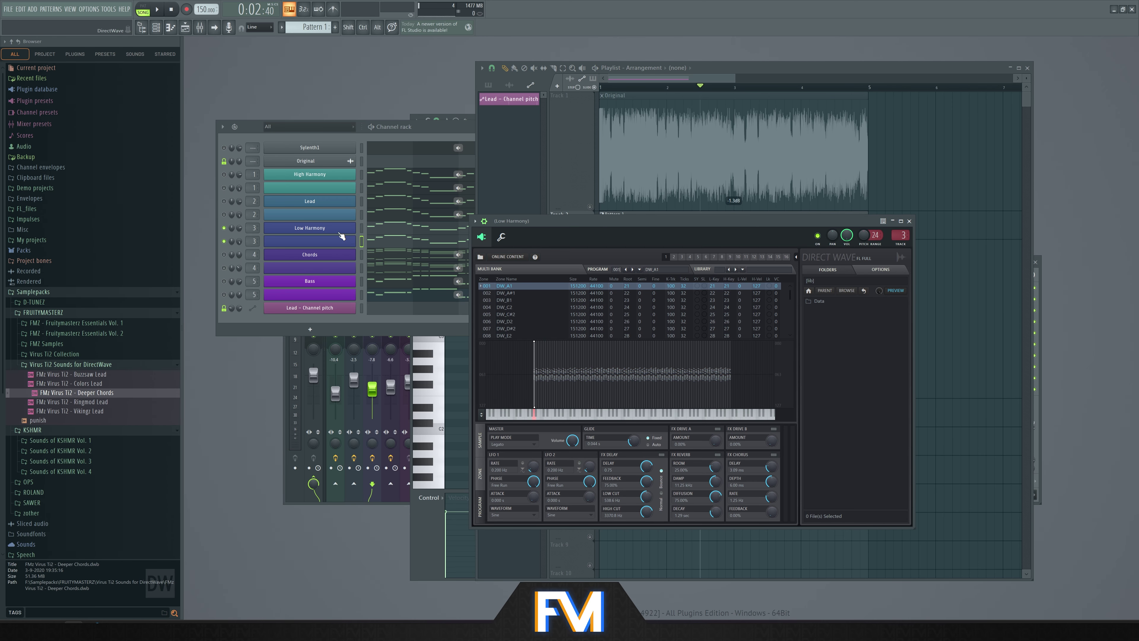
Audition the Low Harmony channels, and solo the Chords channels with the first one's detailed settings open
key(F6)
key(space)
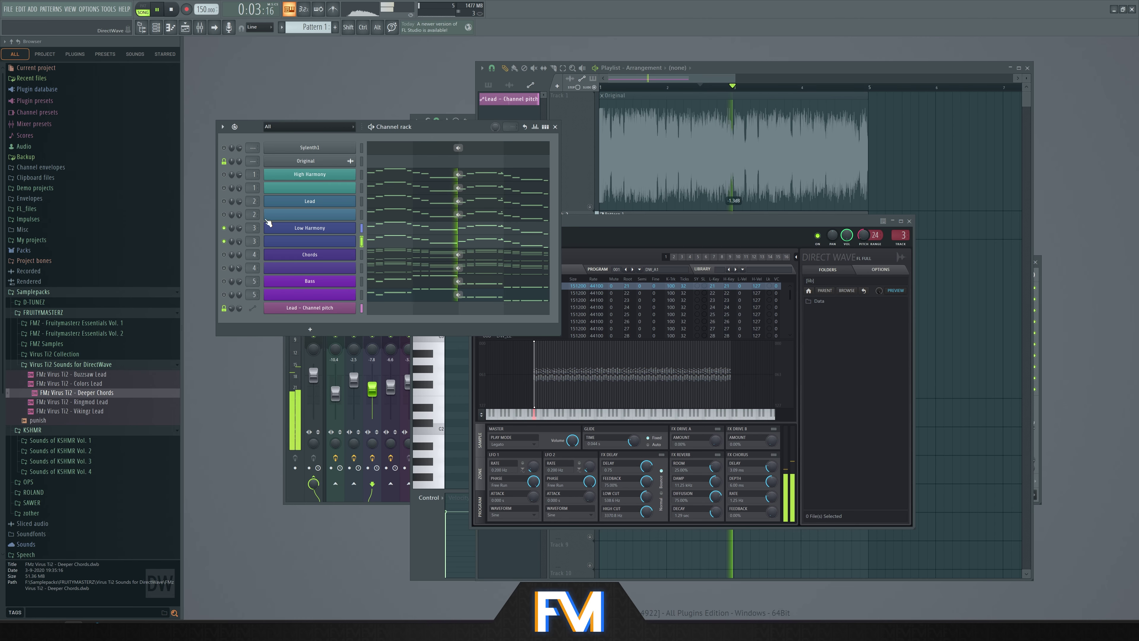
ctrl+click(224, 255)
click(309, 254)
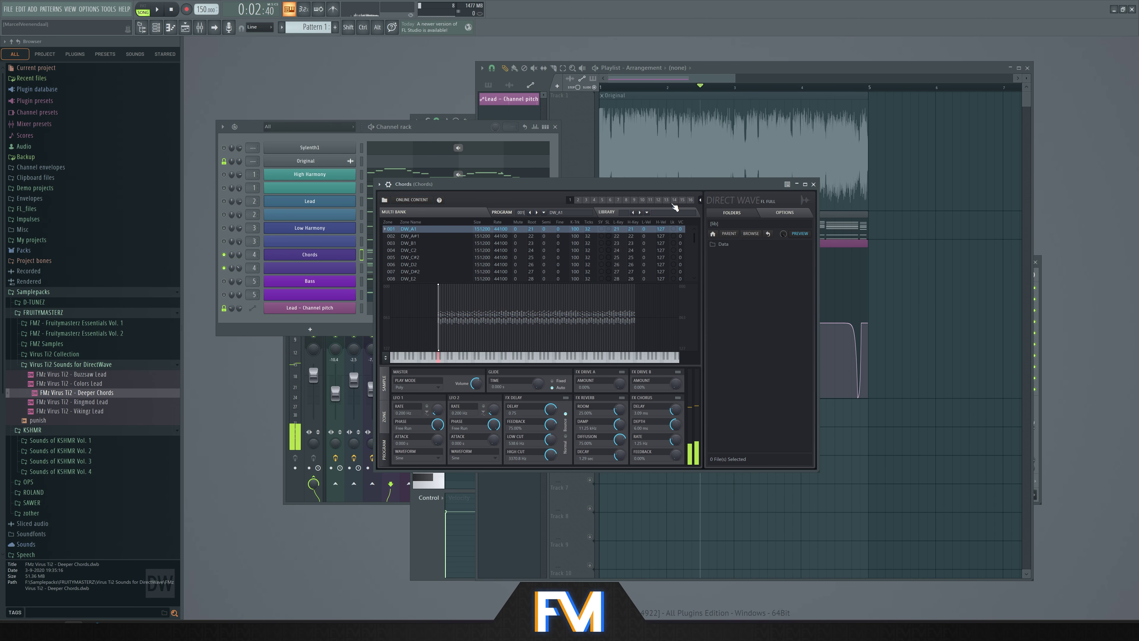
click(388, 184)
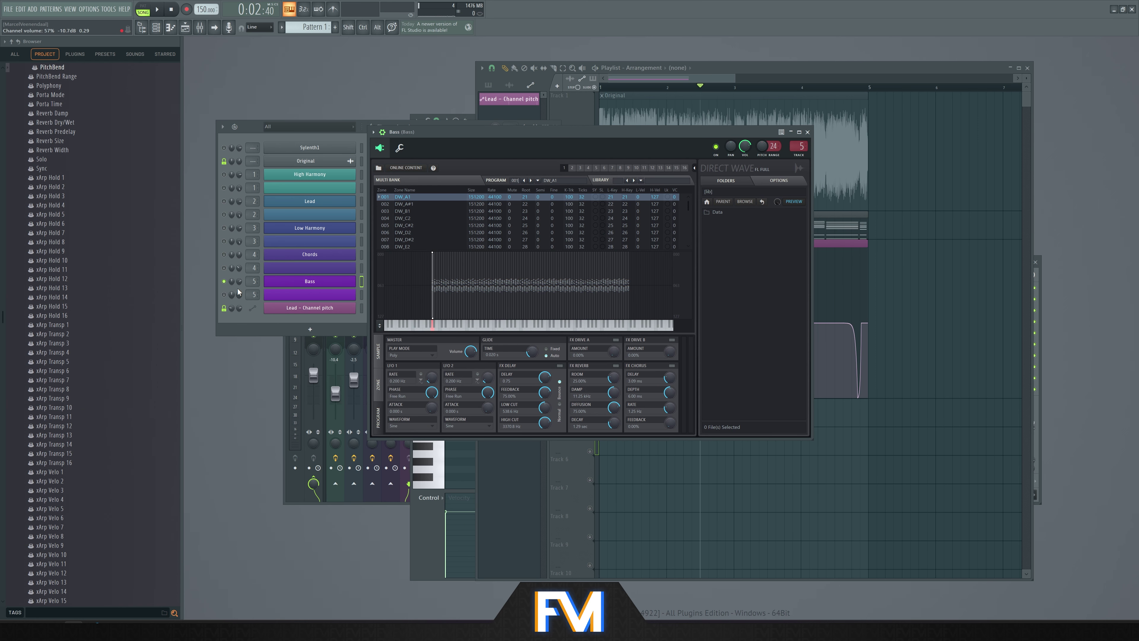
Link the second Bass channel's Sylenth1 PitchBend to Lead - Channel pitch and unmute all channels
click(224, 282)
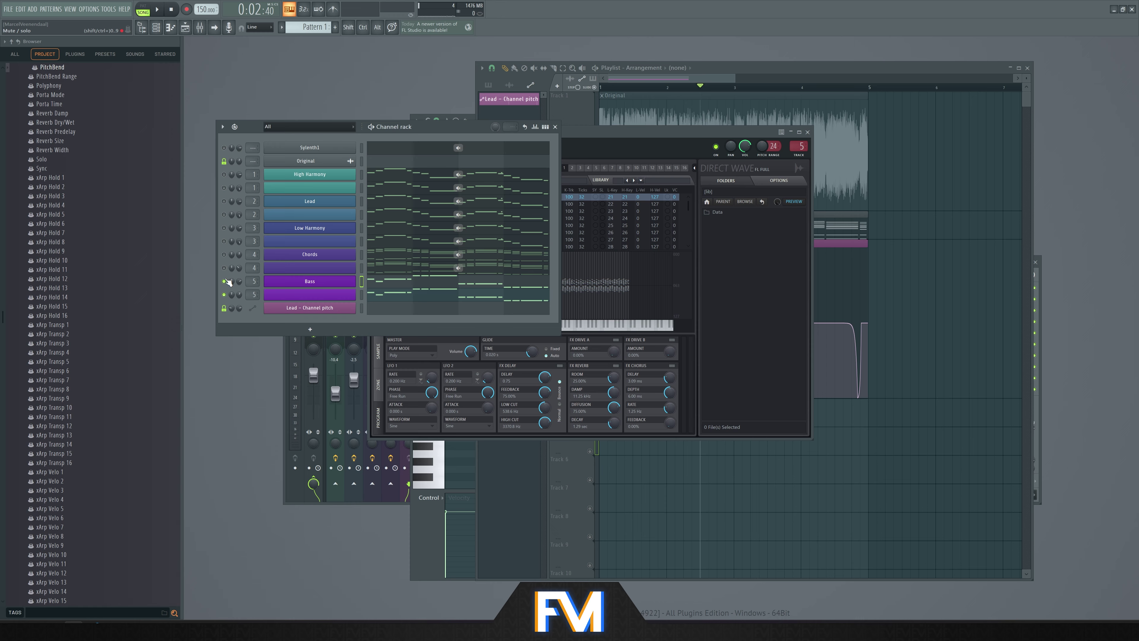
click(308, 297)
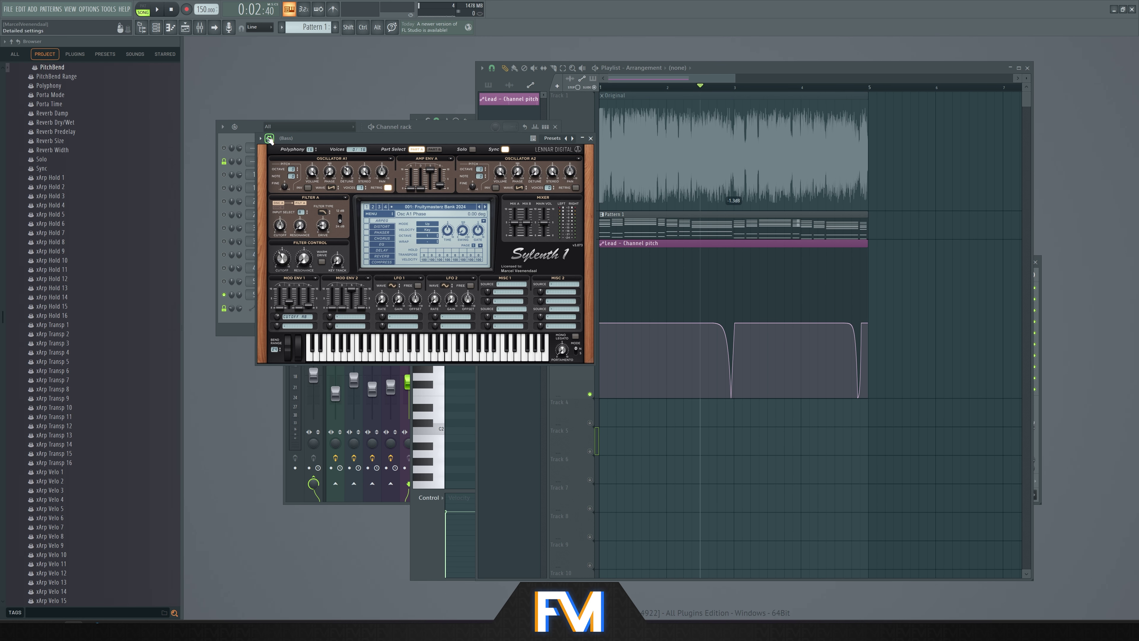
key(ctrl+j)
click(564, 301)
click(556, 323)
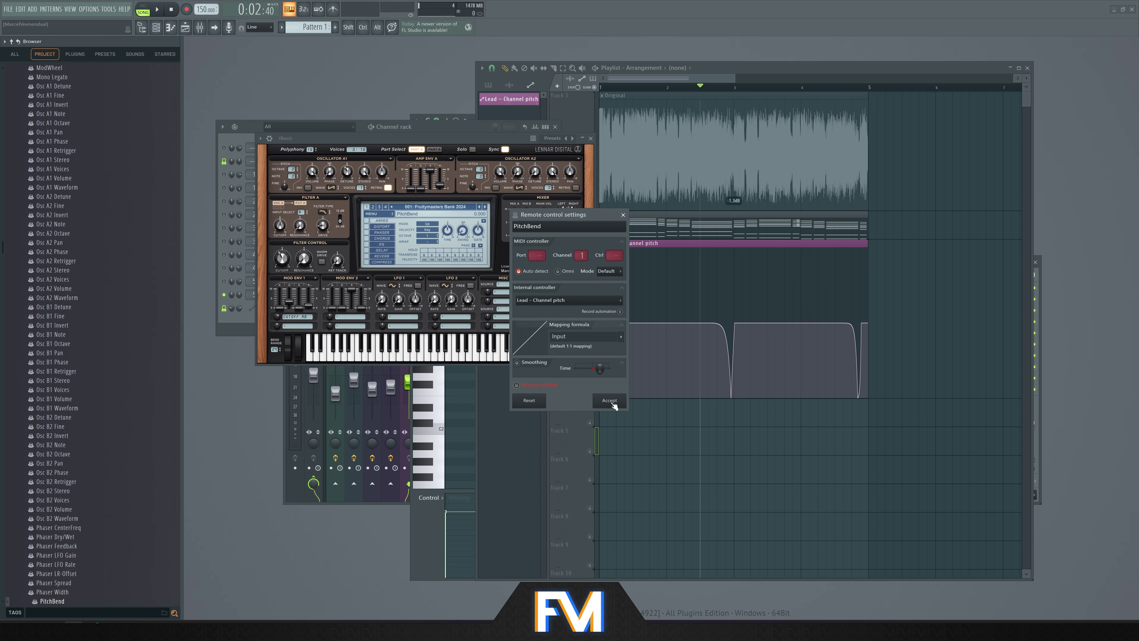
click(609, 400)
click(521, 126)
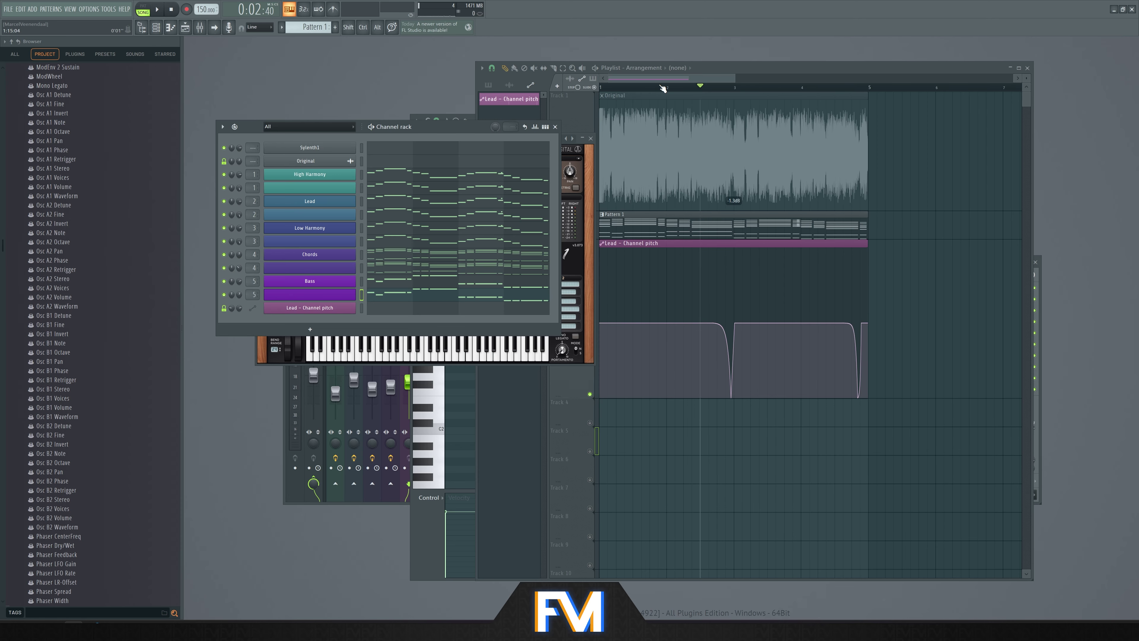
Play the arrangement from the start to audition all layers with the linked pitch bend
click(602, 87)
scroll(703, 289, down, 2)
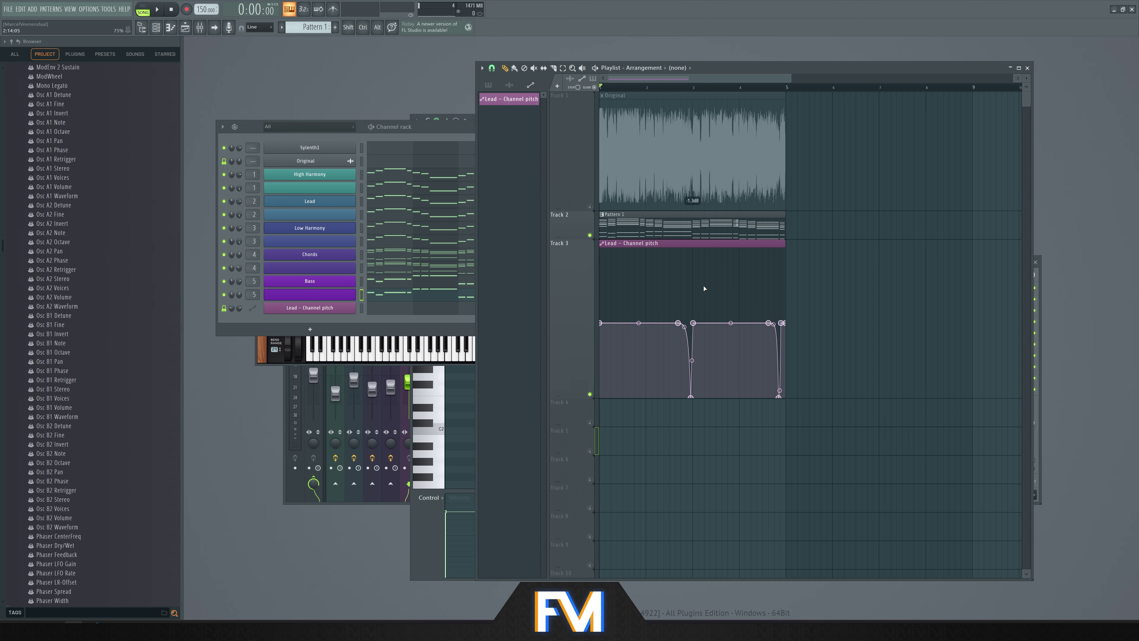
key(space)
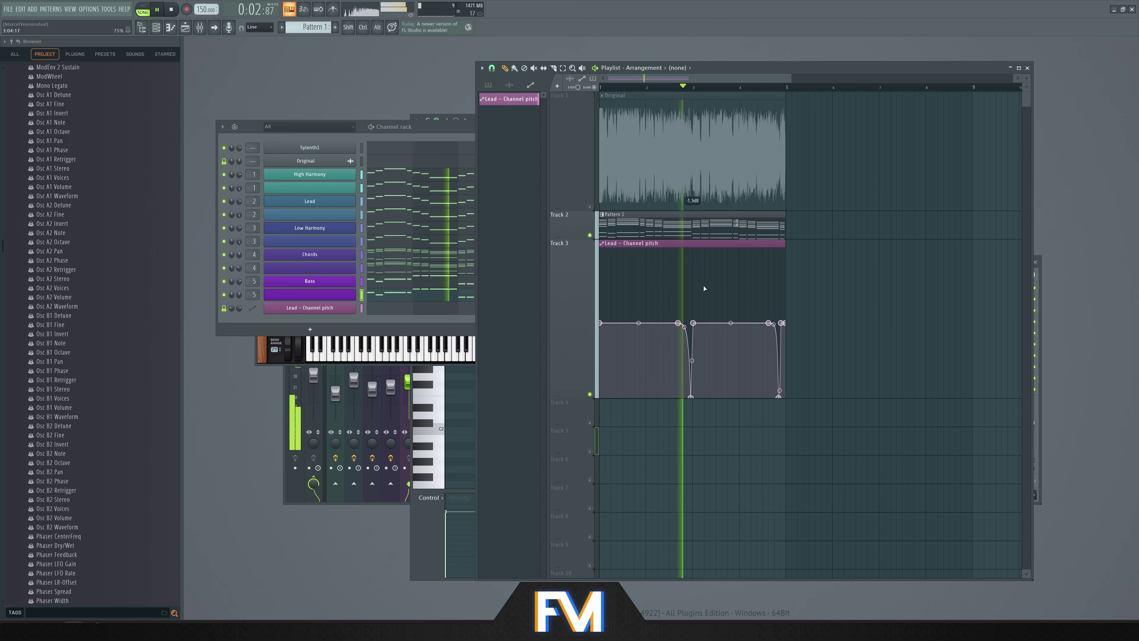
key(space)
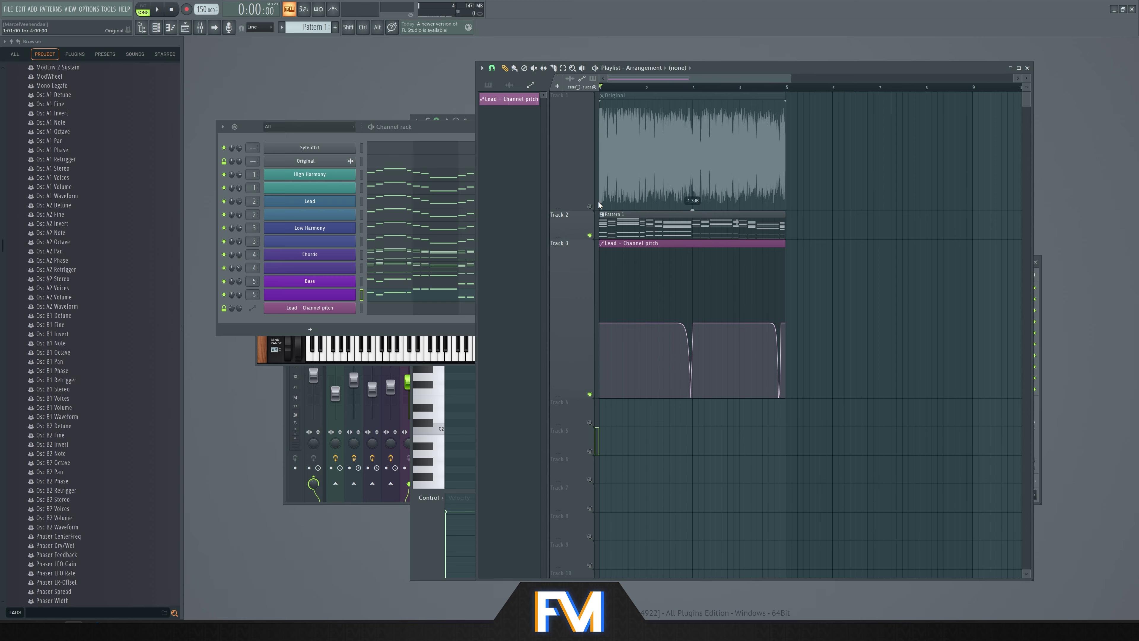
Solo the Original track to audition the passage around its pitch bend, and switch back to the recreated layers
ctrl+click(590, 206)
click(676, 88)
key(space)
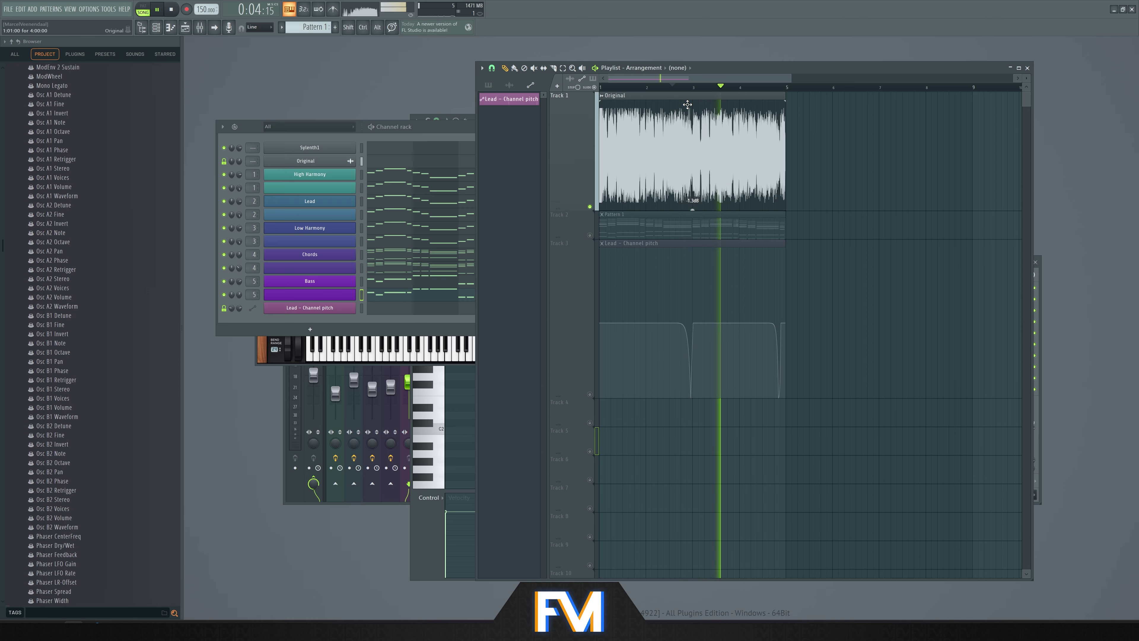
click(591, 206)
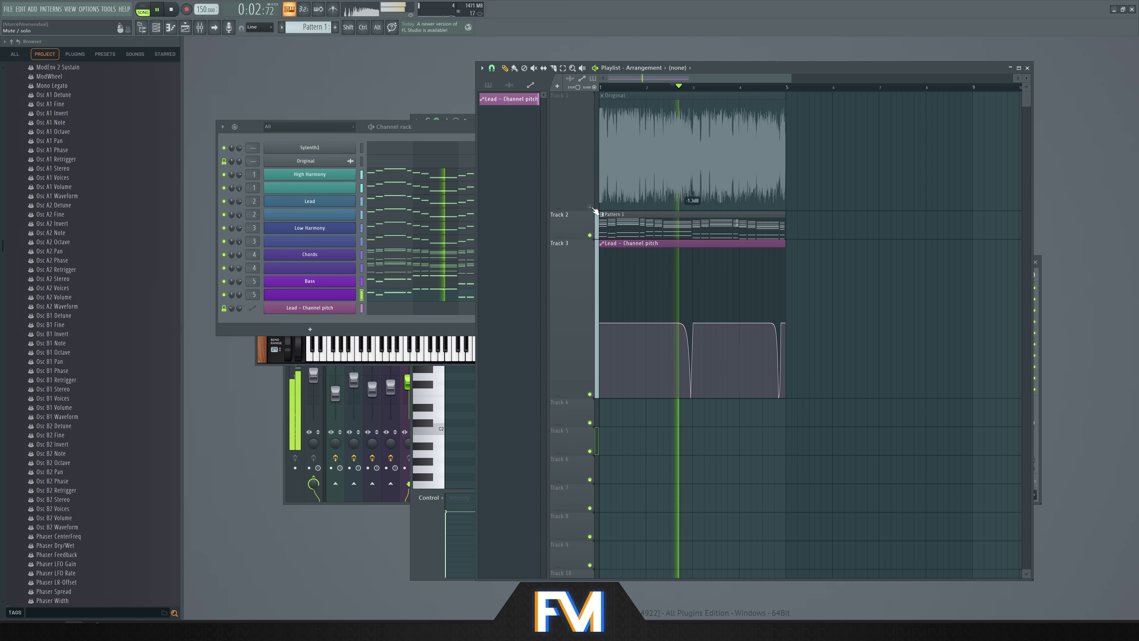
Lengthen the sustained notes just before bar 3 in Pattern 1's Chords and Low Harmony layers, auditioning the transition
key(space)
double_click(753, 230)
scroll(614, 320, up, 3)
drag(605, 389, 612, 132)
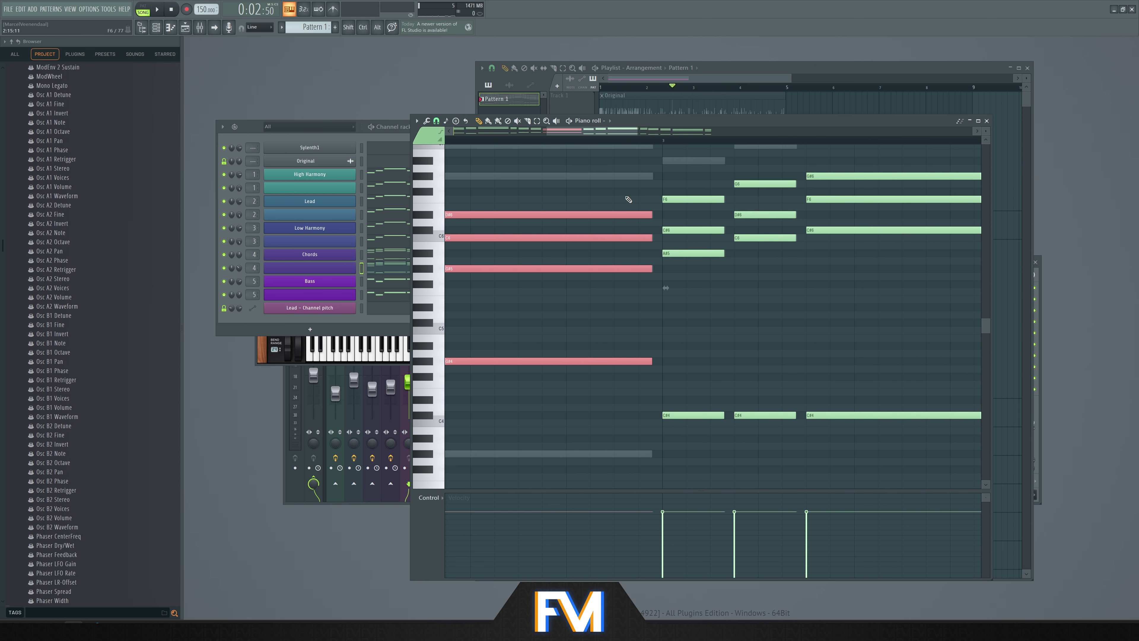
key(space)
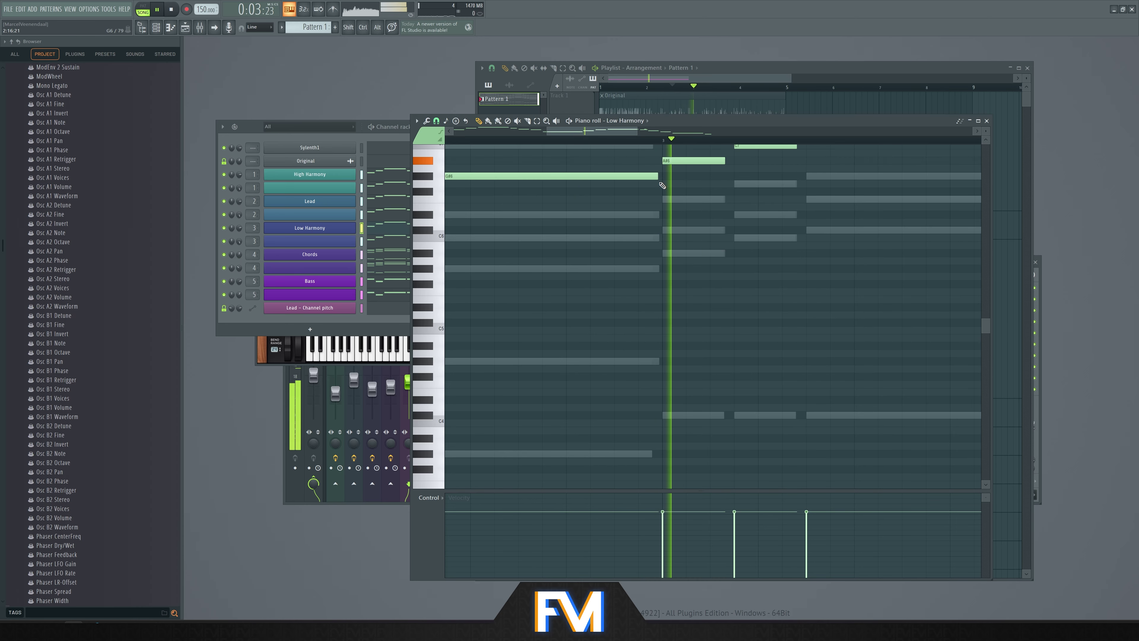
key(space)
key(space)
key(space)
key(space)
key(Down)
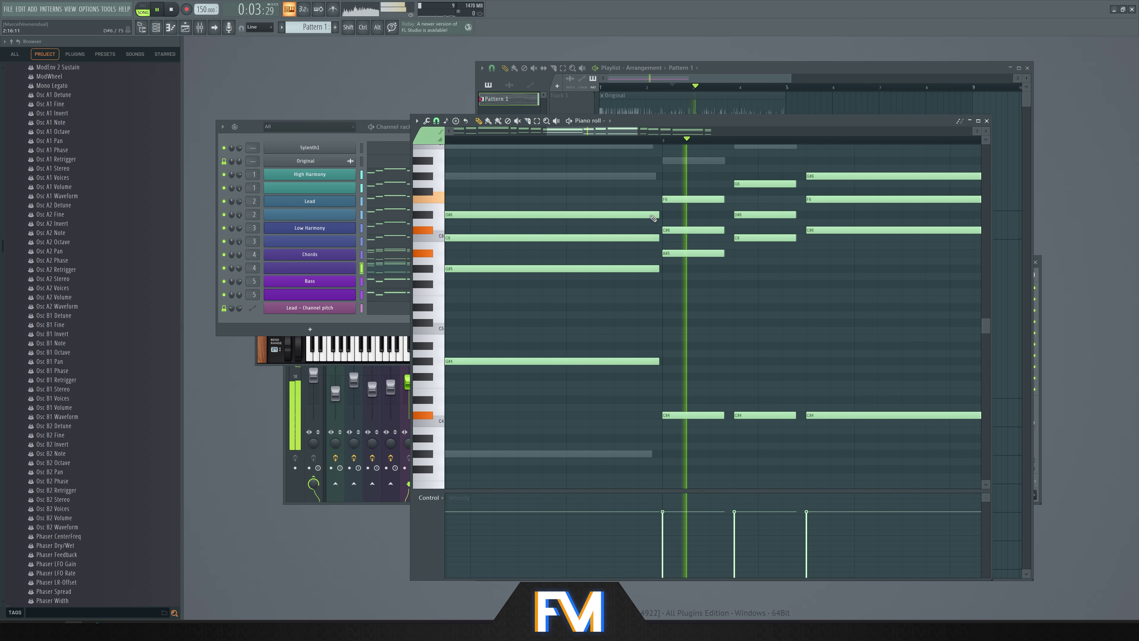
Trim the ends of the sustained notes before bar 3 slightly across the layers and audition the transition
key(space)
key(Up)
key(Up)
key(Up)
key(Up)
key(Up)
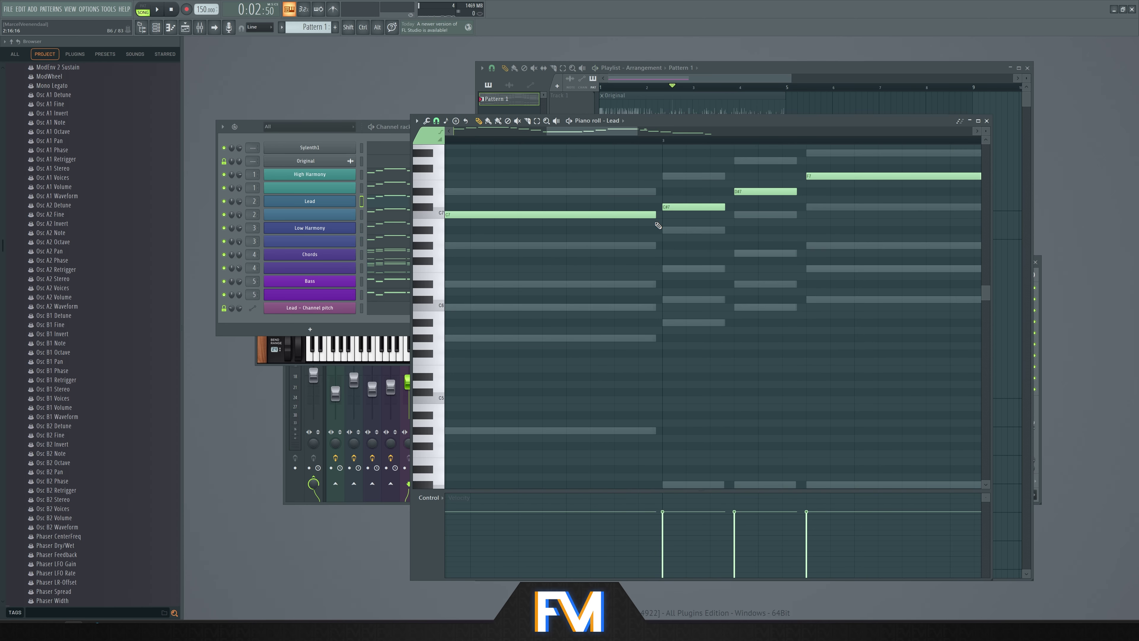
scroll(650, 230, down, 1)
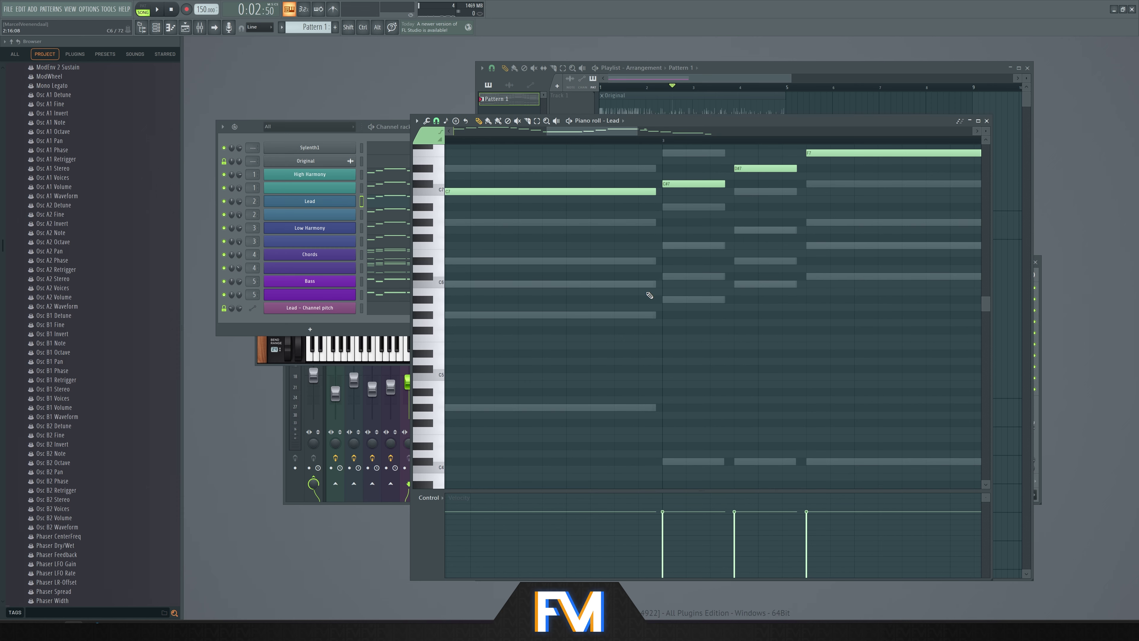
key(Down)
key(Down)
key(Down)
key(Down)
key(Down)
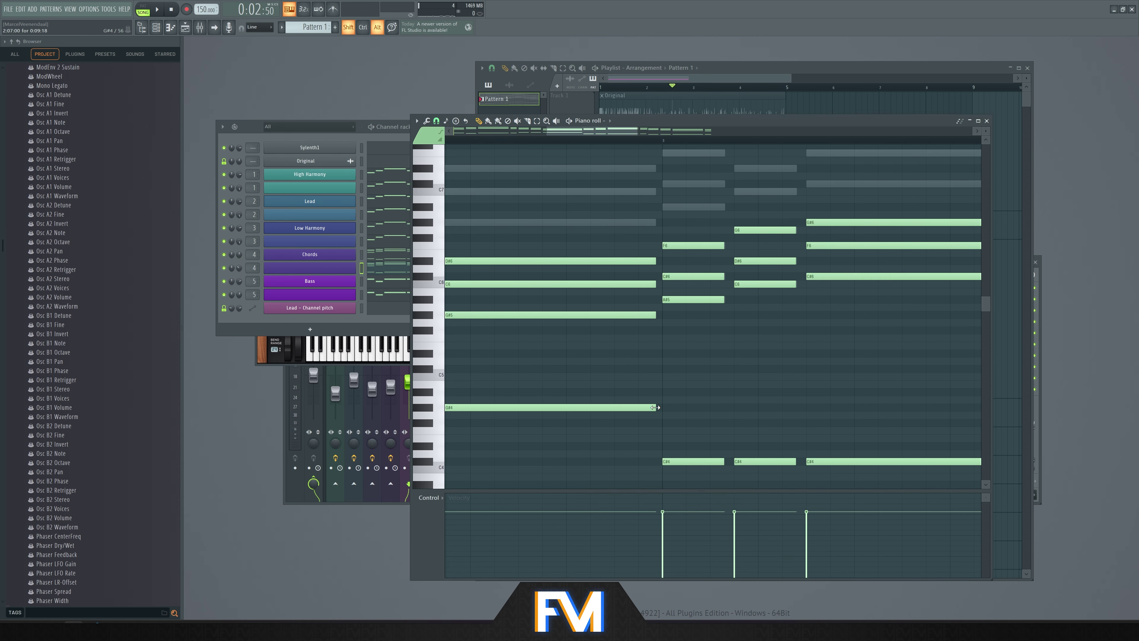
key(space)
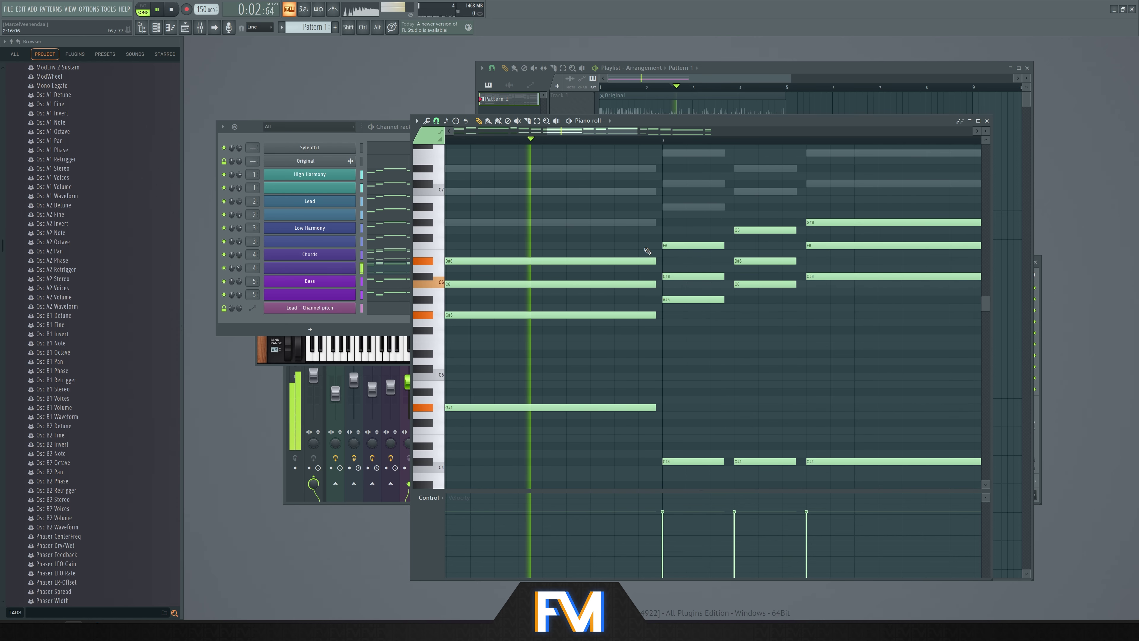
Lengthen the last chord's notes before bar 5 in the layers and return to the playlist
scroll(646, 251, down, 3)
key(space)
scroll(882, 305, up, 4)
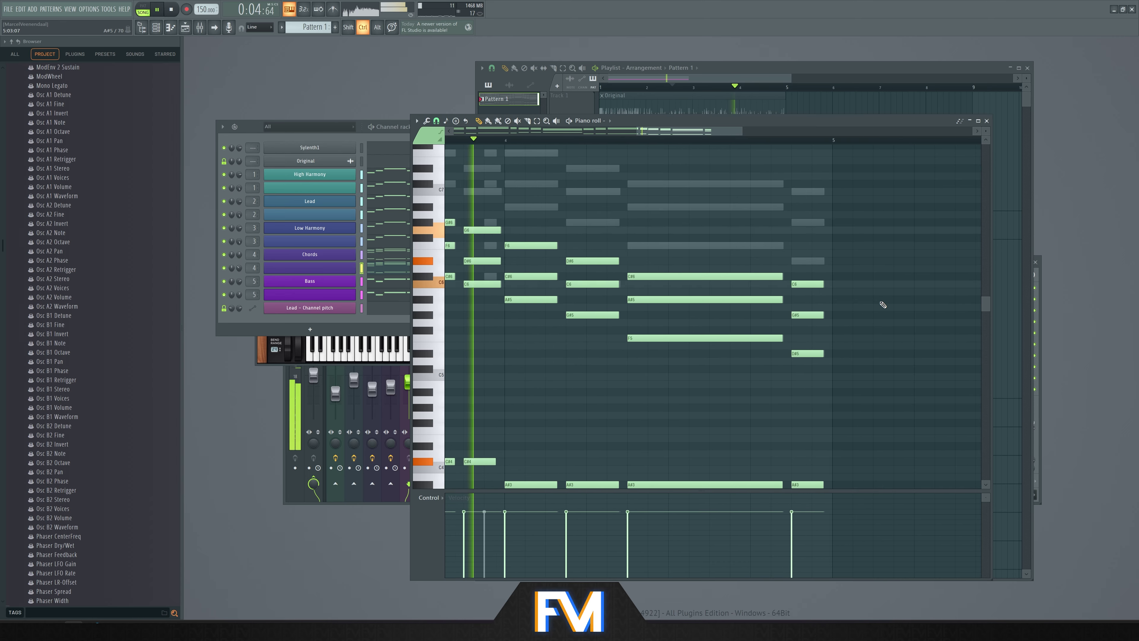
drag(745, 287, 756, 287)
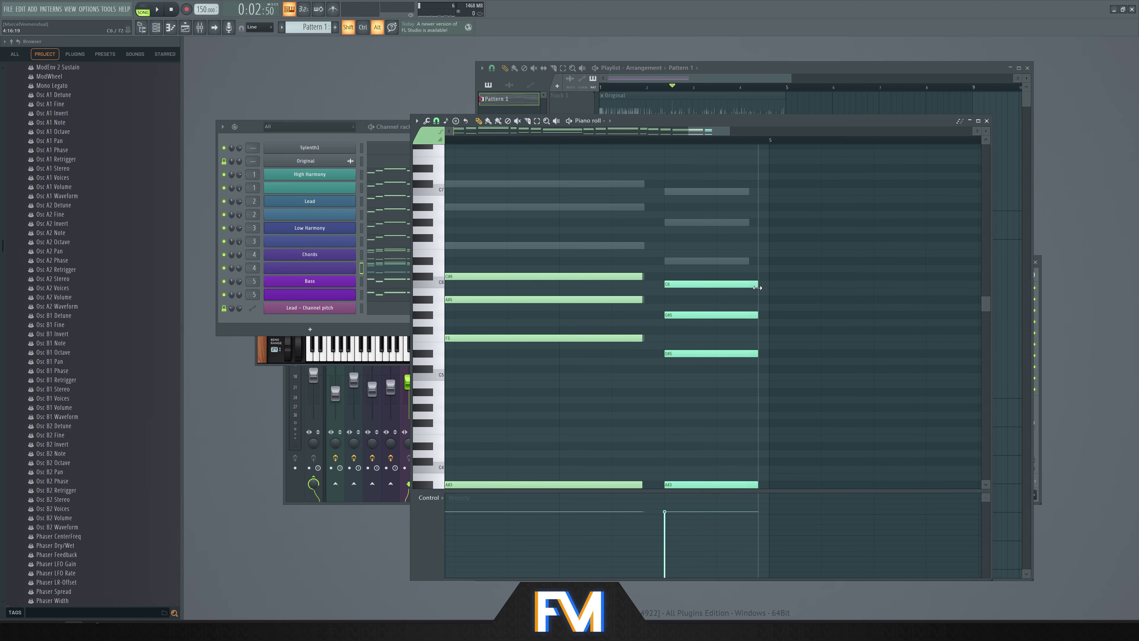
click(745, 78)
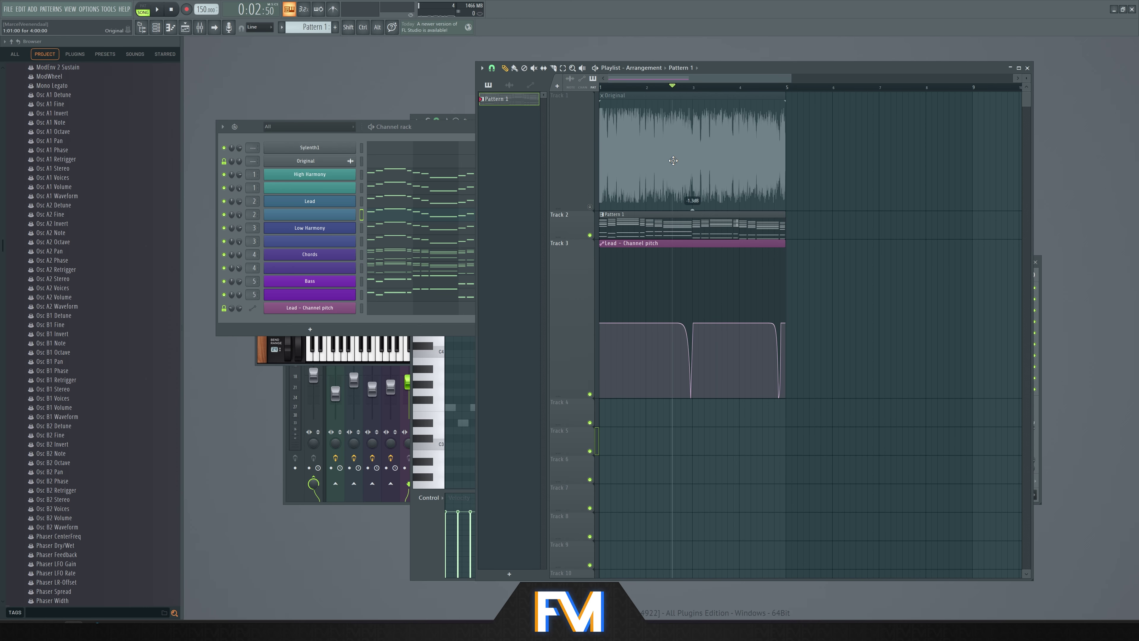
Solo the Original track for comparison, and unmute all playlist tracks with the mixer and channel rack in view
click(673, 160)
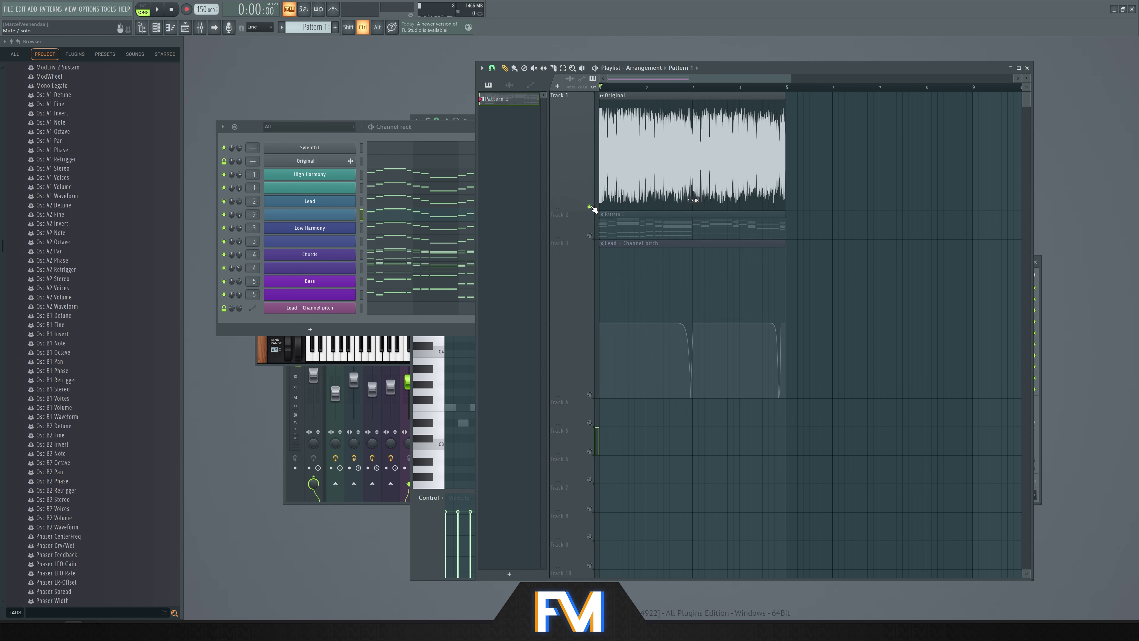
click(325, 383)
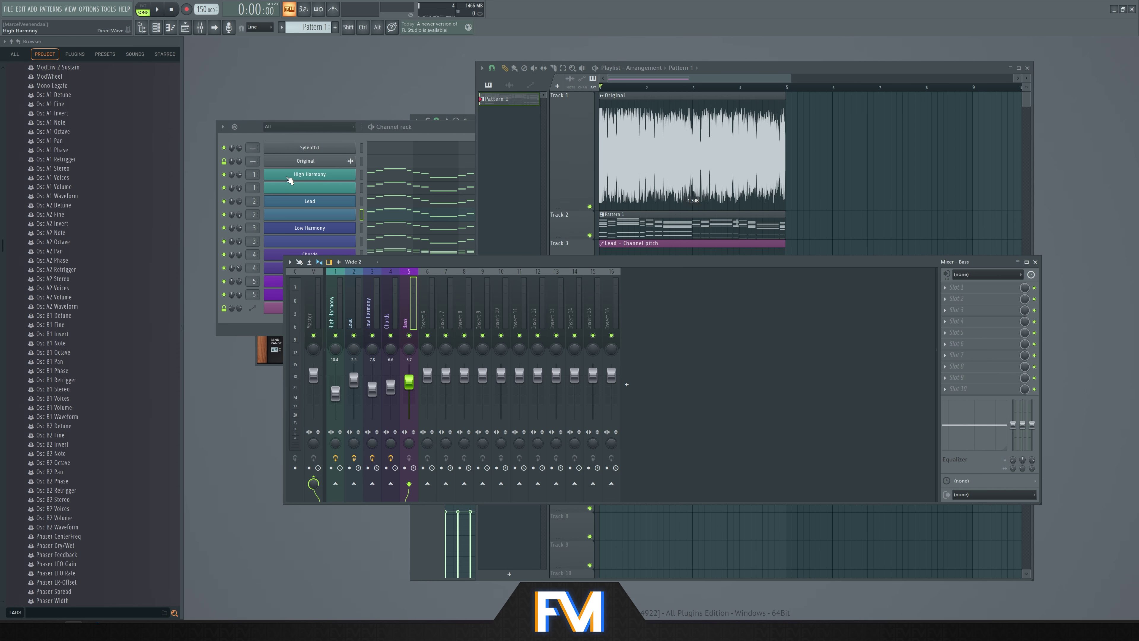
click(415, 132)
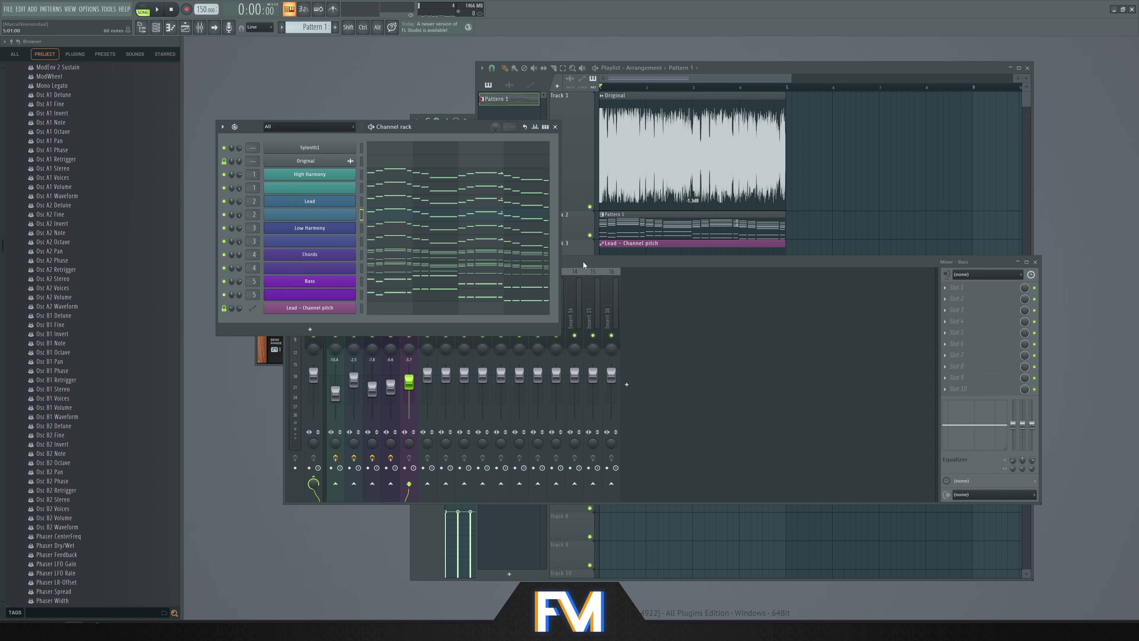
Solo the Lead mixer track and audition it in pattern mode
click(354, 335)
right_click(354, 336)
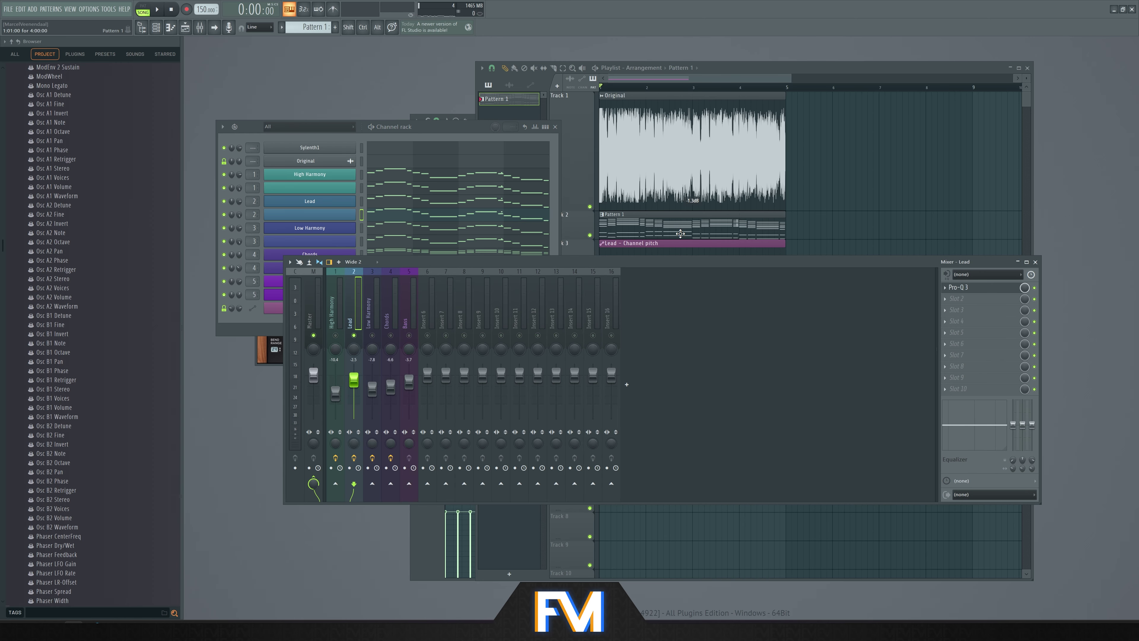
key(space)
key(l)
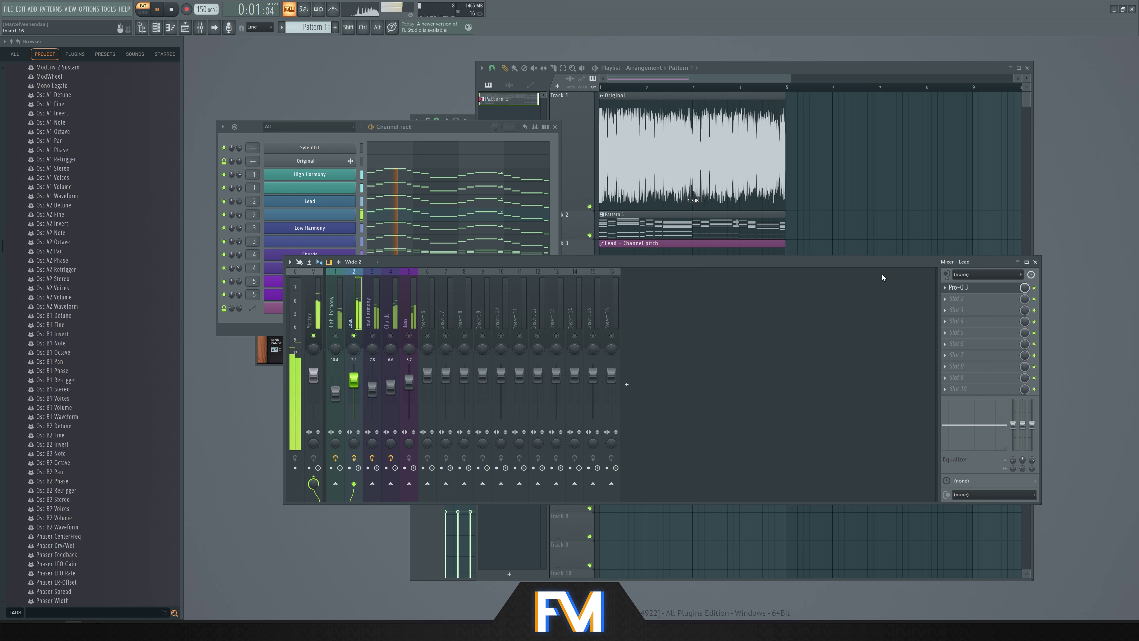
key(space)
Load Oxford Inflator into the Lead mixer track's second effect slot and move its window clear of the channel rack
click(959, 299)
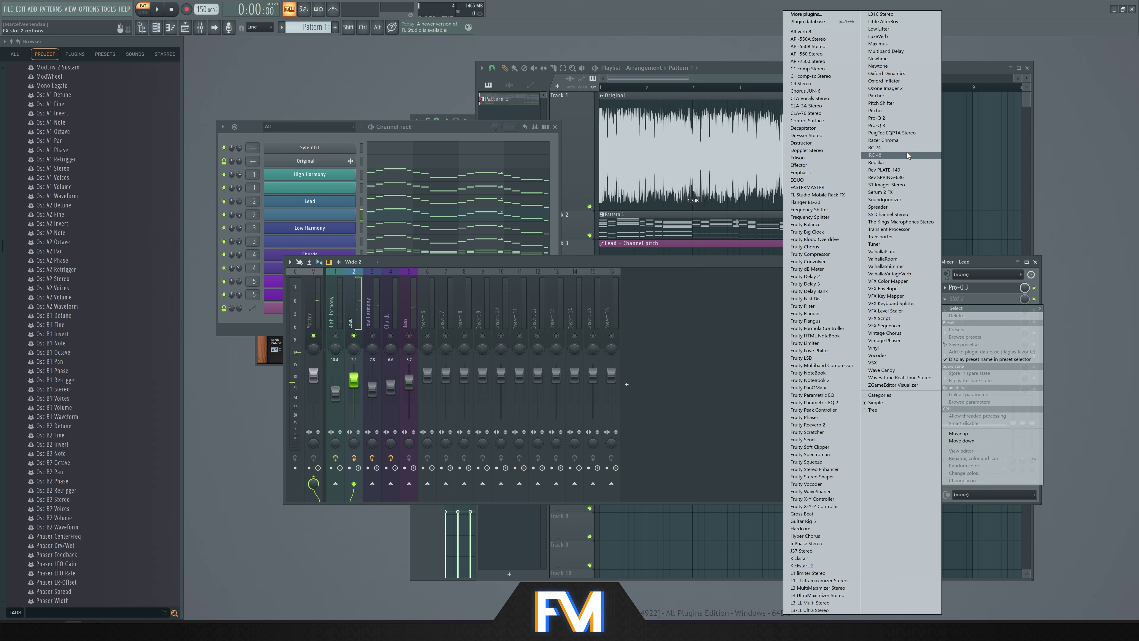
click(902, 81)
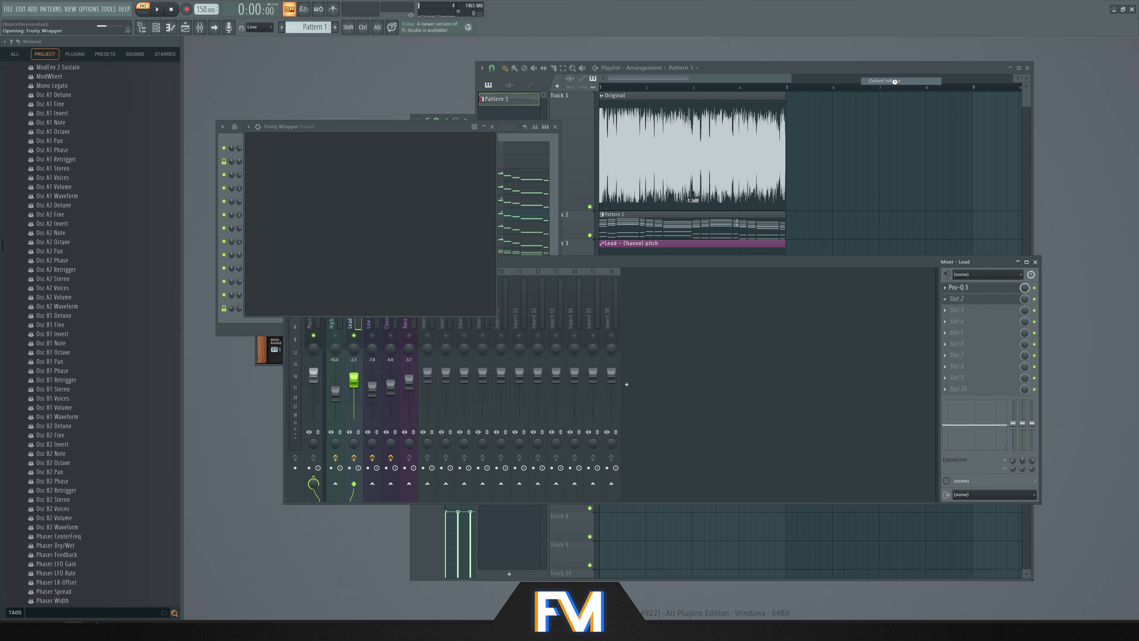
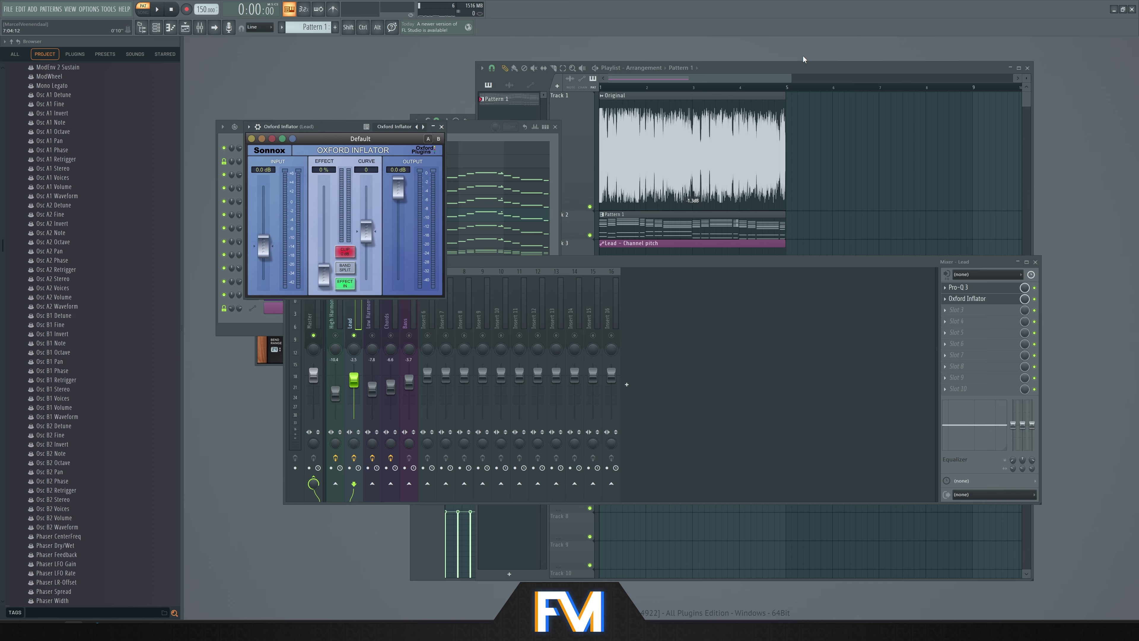
drag(314, 127, 445, 159)
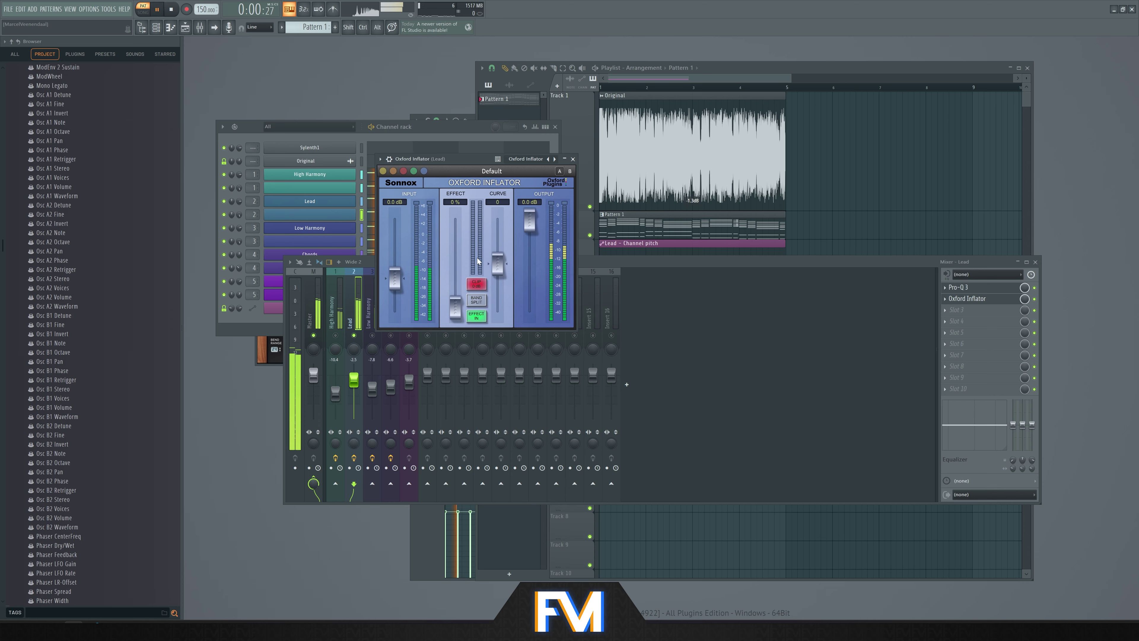
Set the Lead's Oxford Inflator to 100% effect, 12.0 dB input and about -11.6 dB output while auditioning
drag(454, 308, 455, 216)
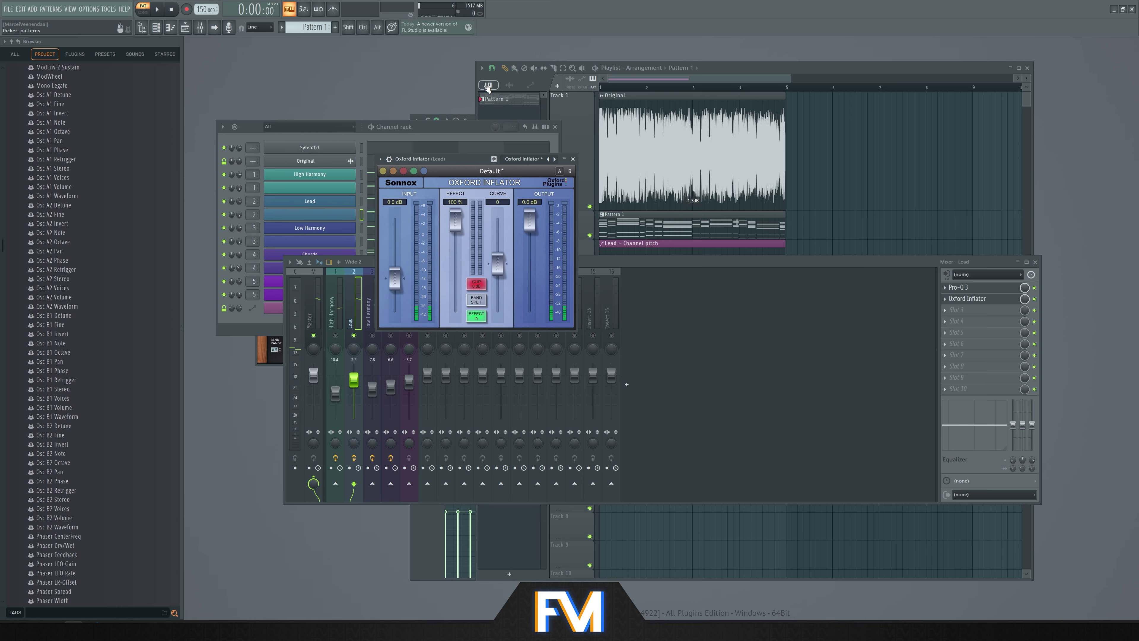
key(space)
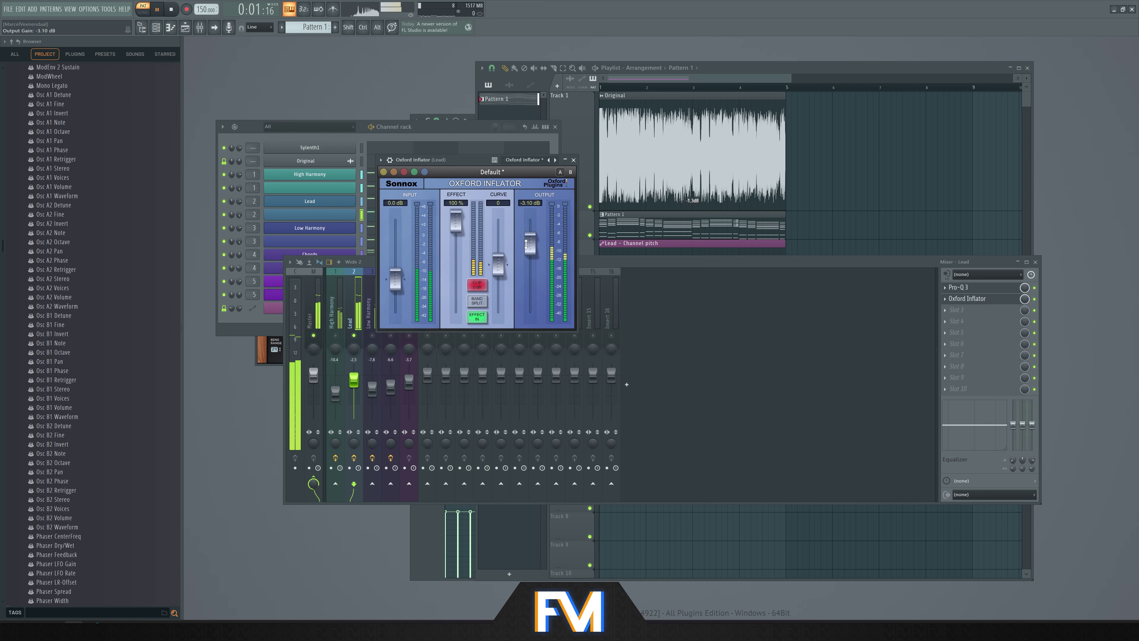
key(space)
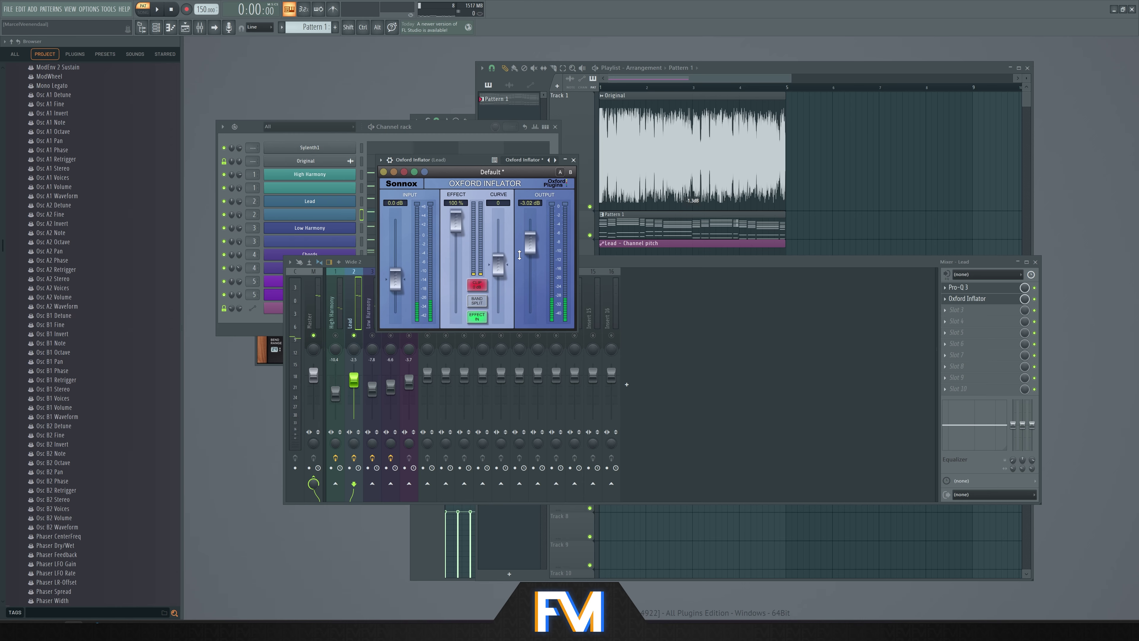
key(space)
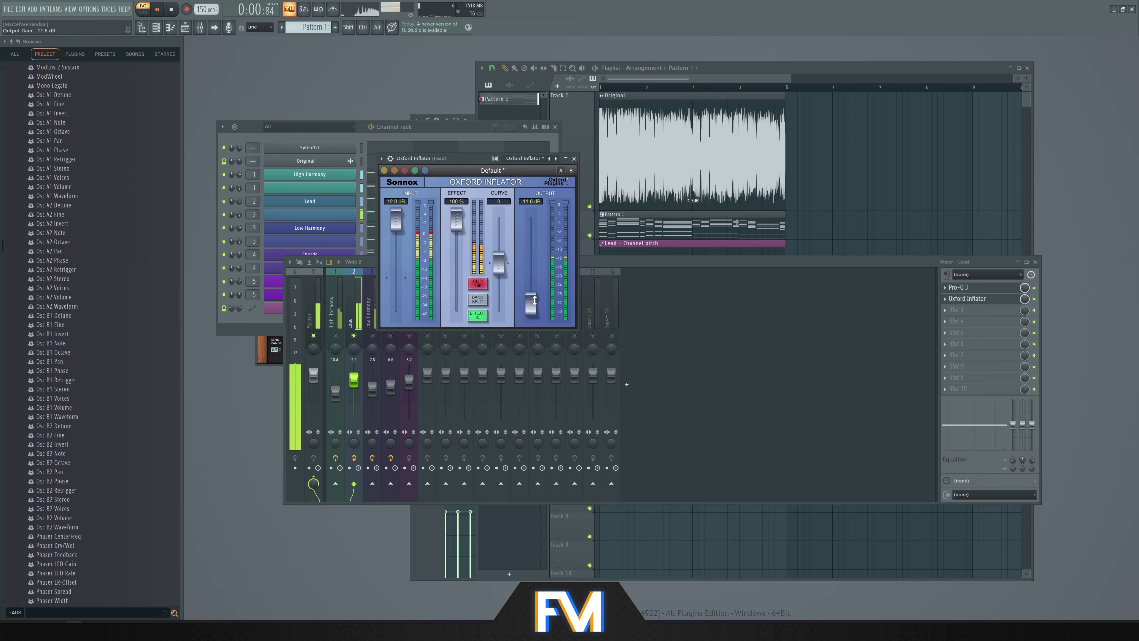
Compare the Lead's sound with Oxford Inflator bypassed and enabled during pattern playback
click(1037, 303)
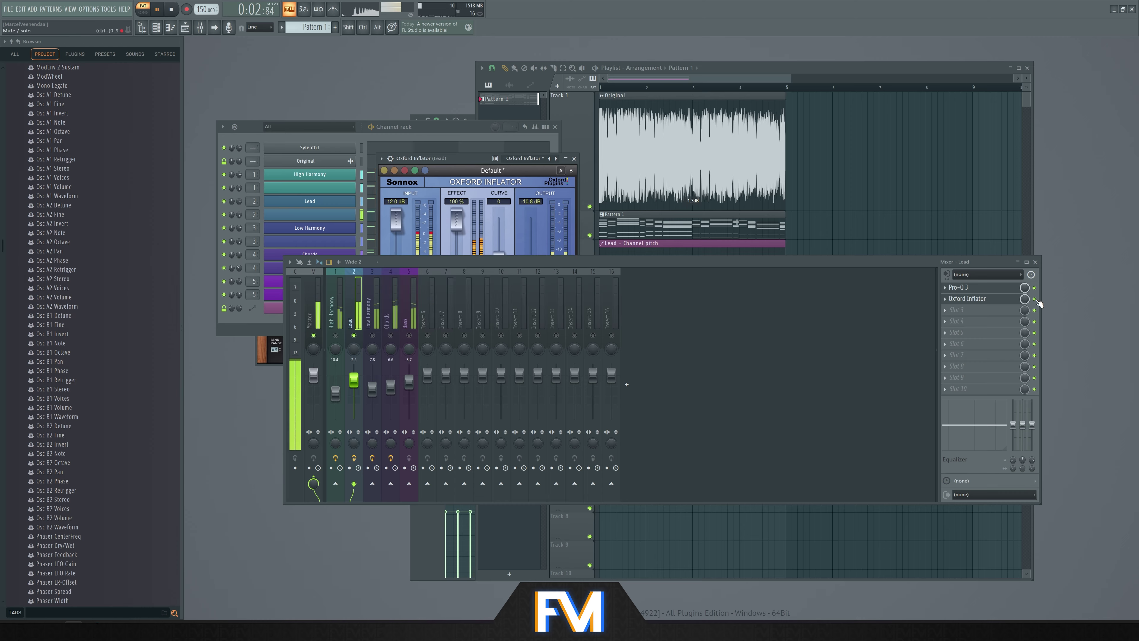
key(space)
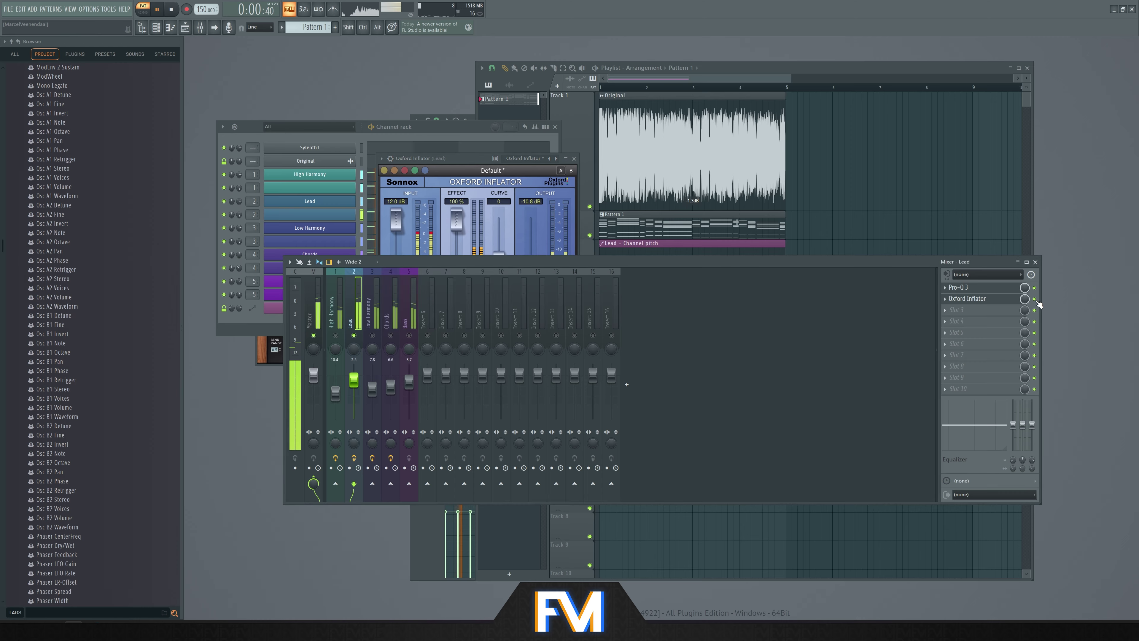
key(space)
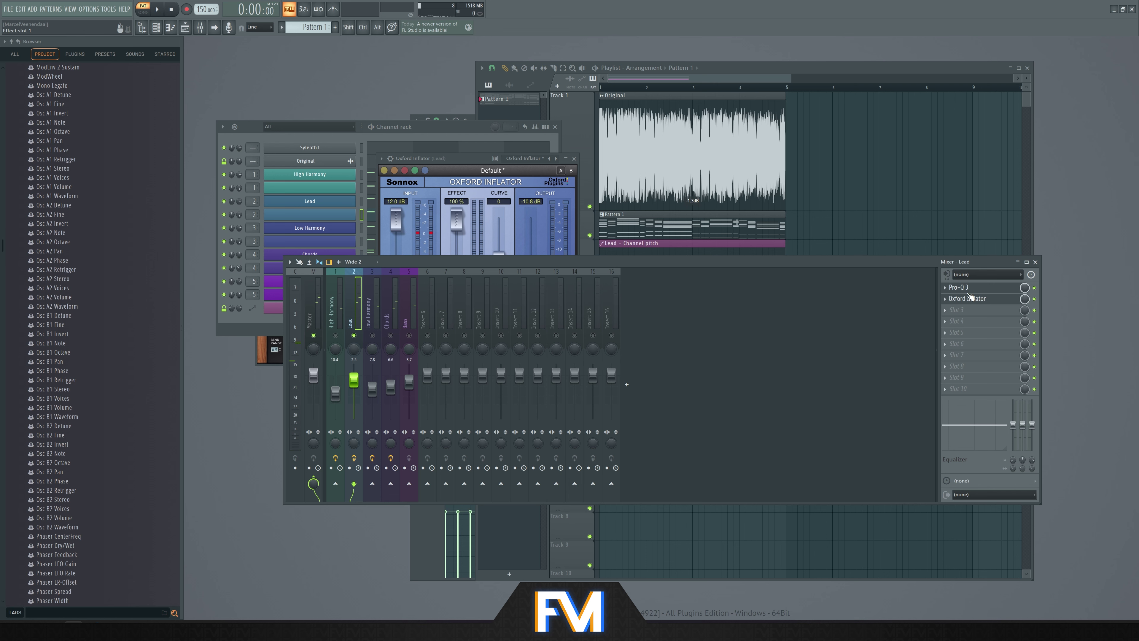
Move the Lead's Oxford Inflator ahead of Pro-Q 3 and set its output to -12.0 dB while auditioning
drag(989, 300, 973, 287)
key(space)
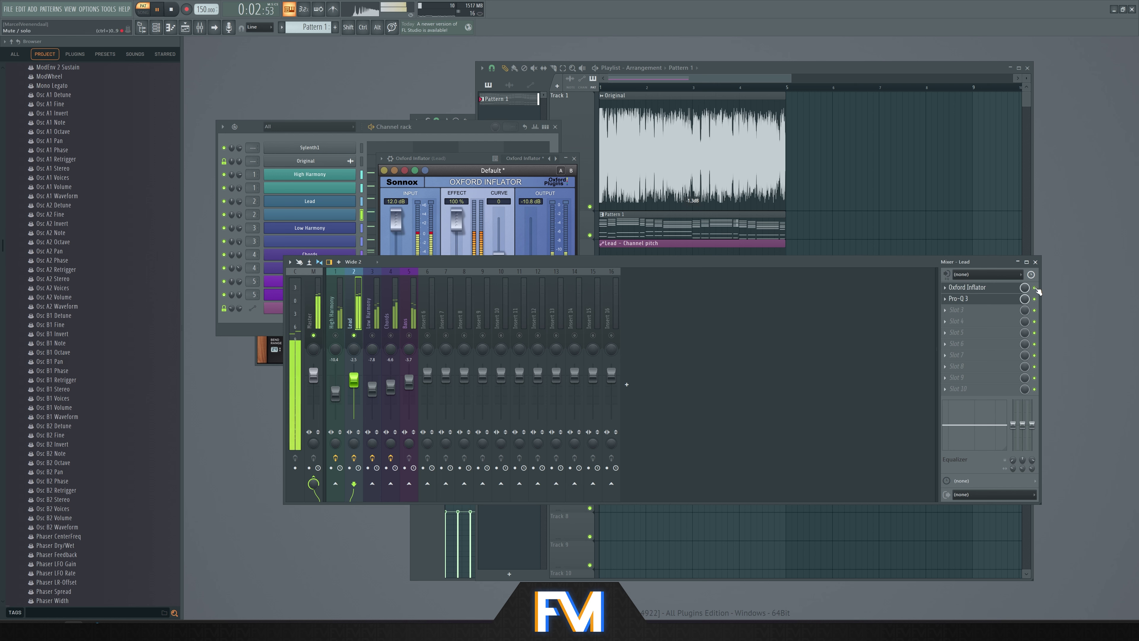
key(space)
key(space)
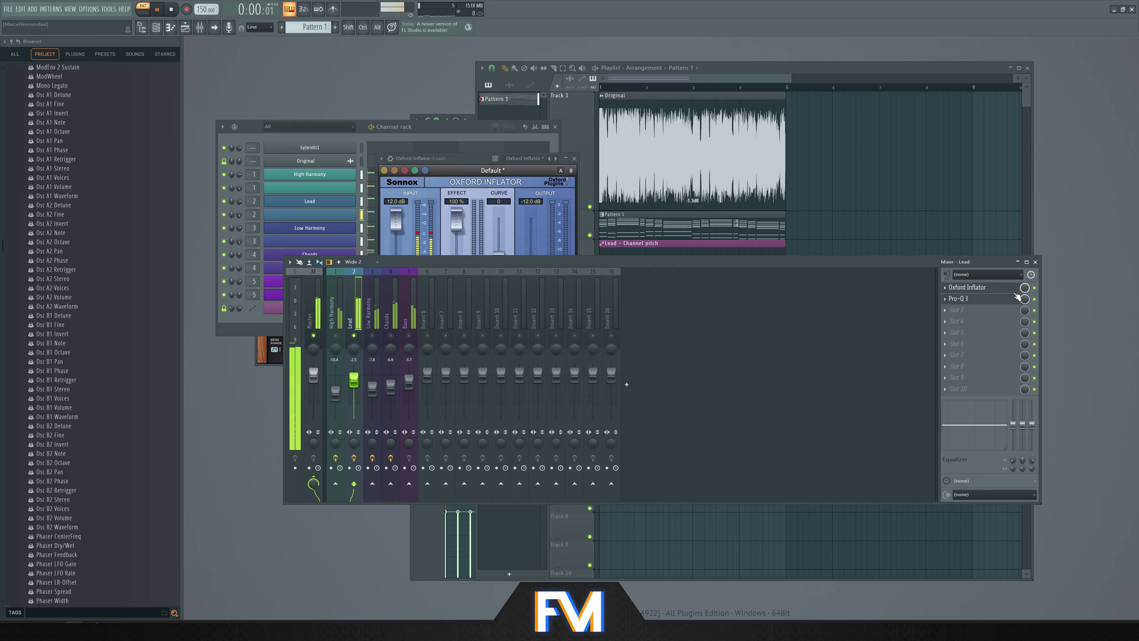
mouse_move(982, 288)
mouse_down()
mouse_move(990, 301)
mouse_move(990, 289)
mouse_up()
key(space)
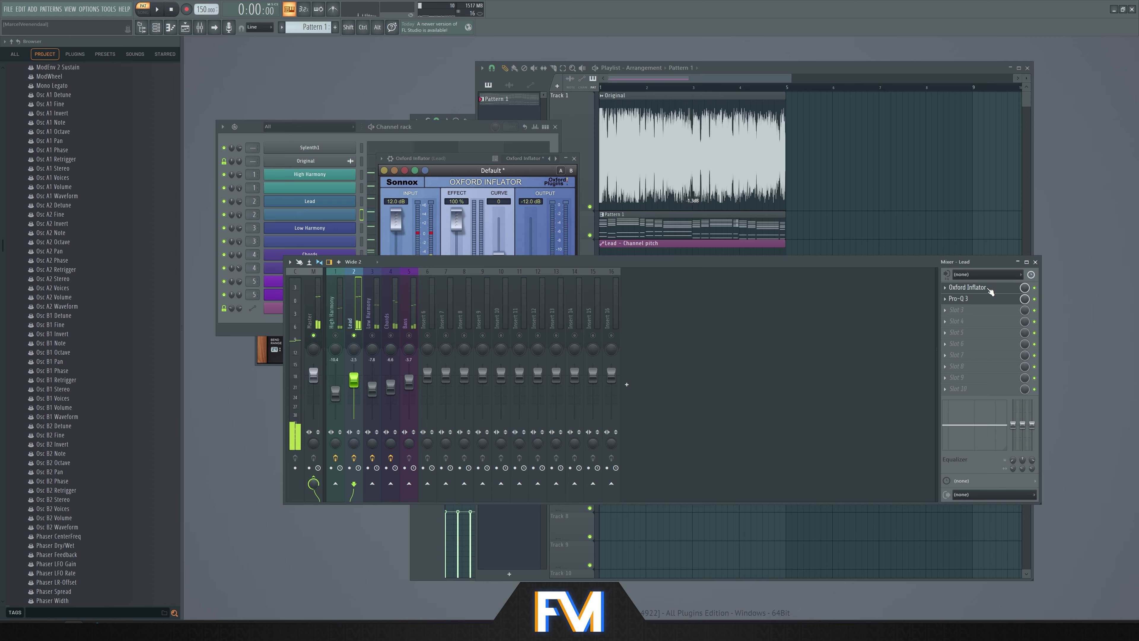
Copy the Lead's Oxford Inflator with its settings to Low Harmony, High Harmony and Chords, placing it ahead of Pro-Q 3
click(945, 288)
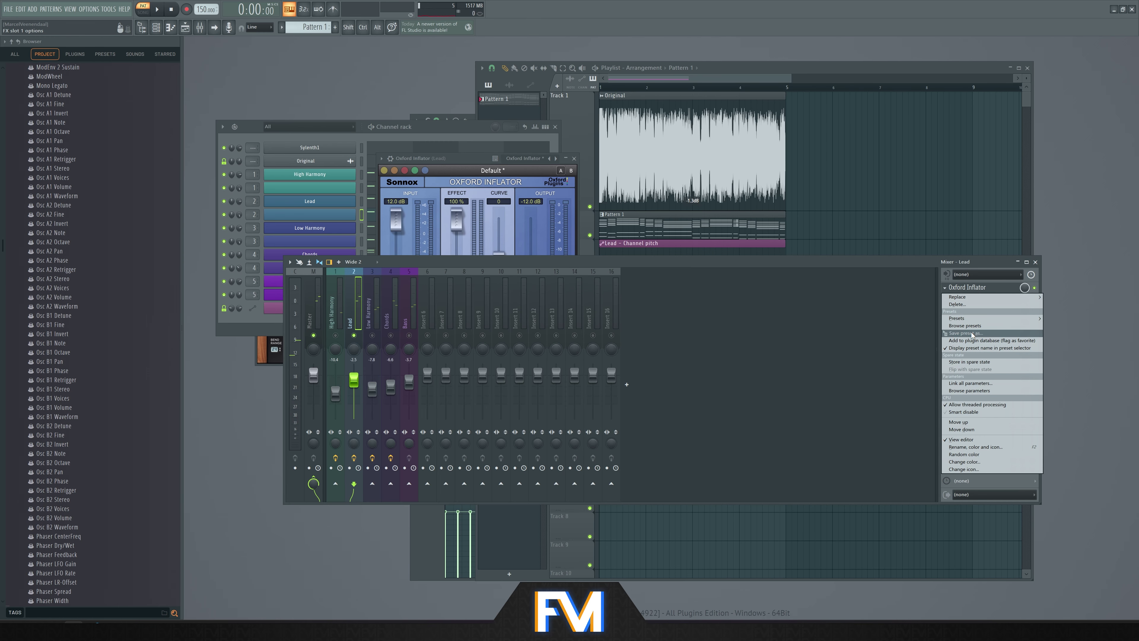
key(Right)
click(967, 287)
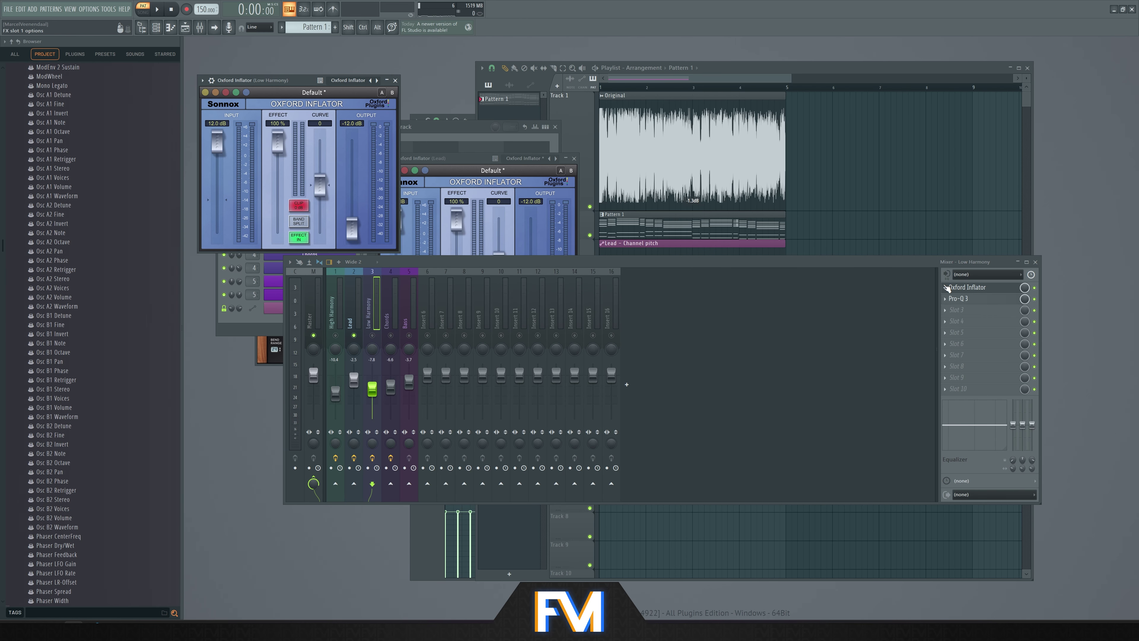
click(948, 290)
click(969, 331)
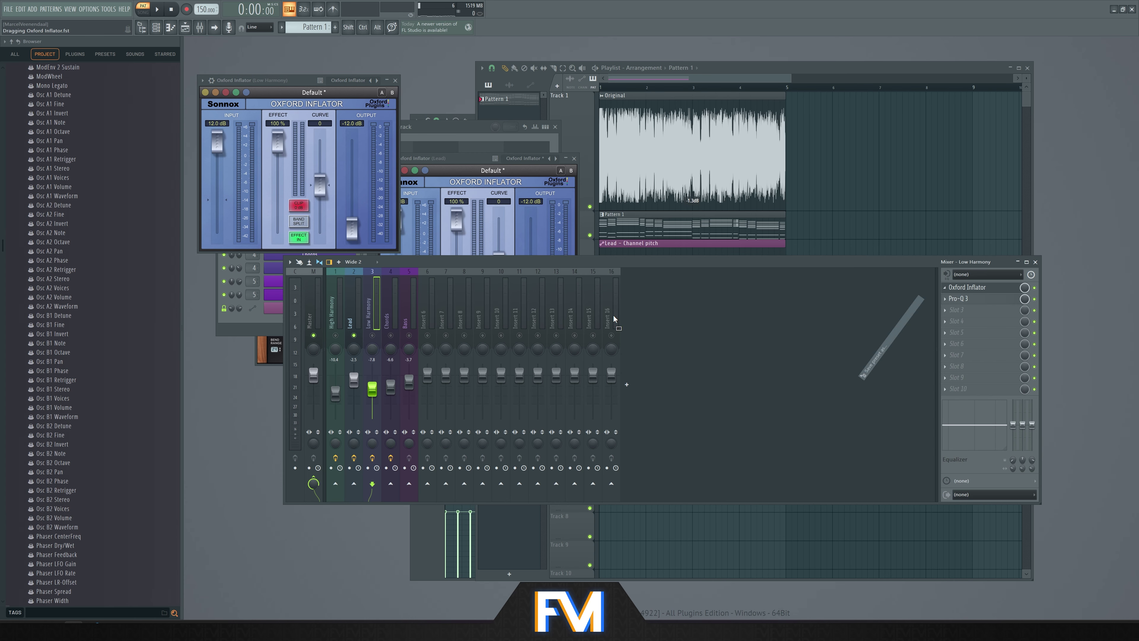
click(334, 314)
drag(979, 301, 389, 317)
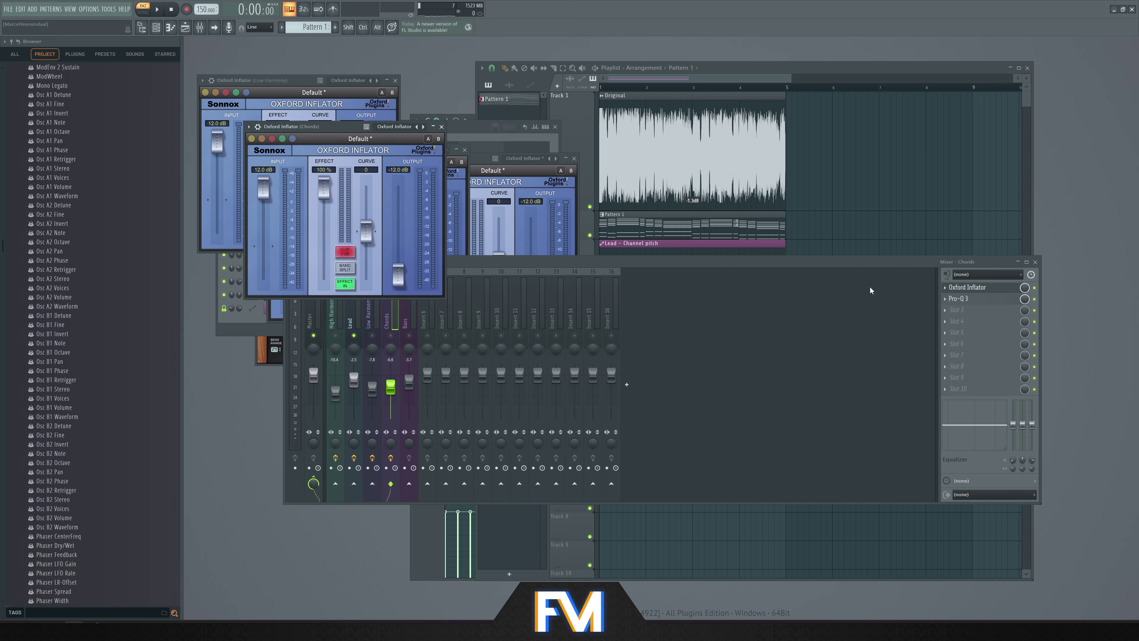
Audition the Chords and Bass mixer tracks, and copy the Chords' Oxford Inflator with its settings to Bass
key(space)
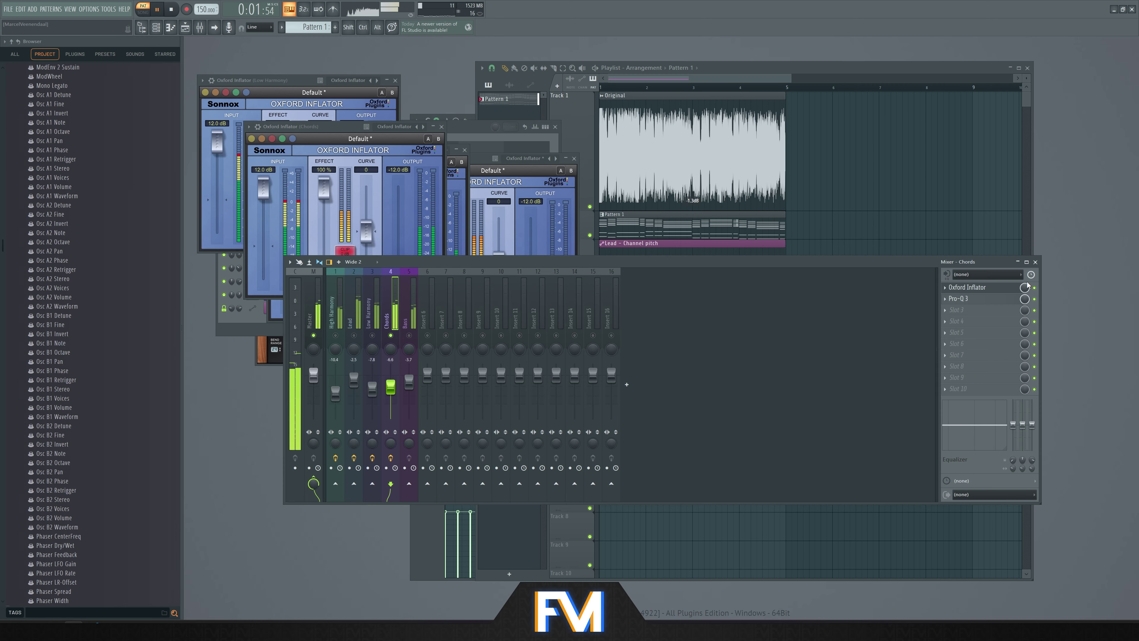
right_click(409, 335)
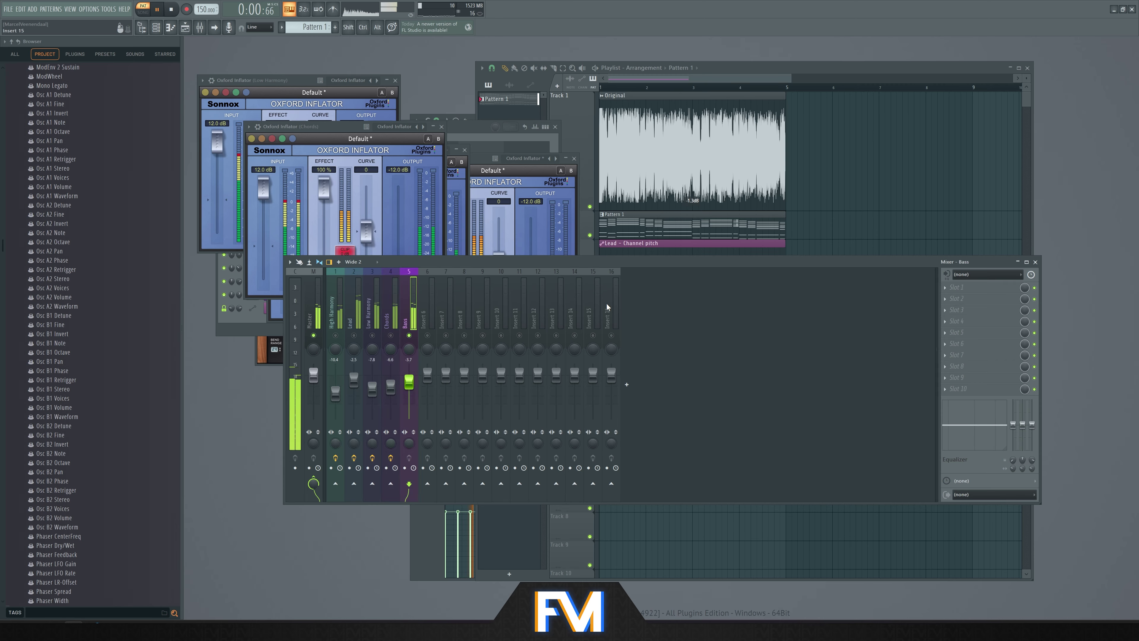
key(space)
click(931, 294)
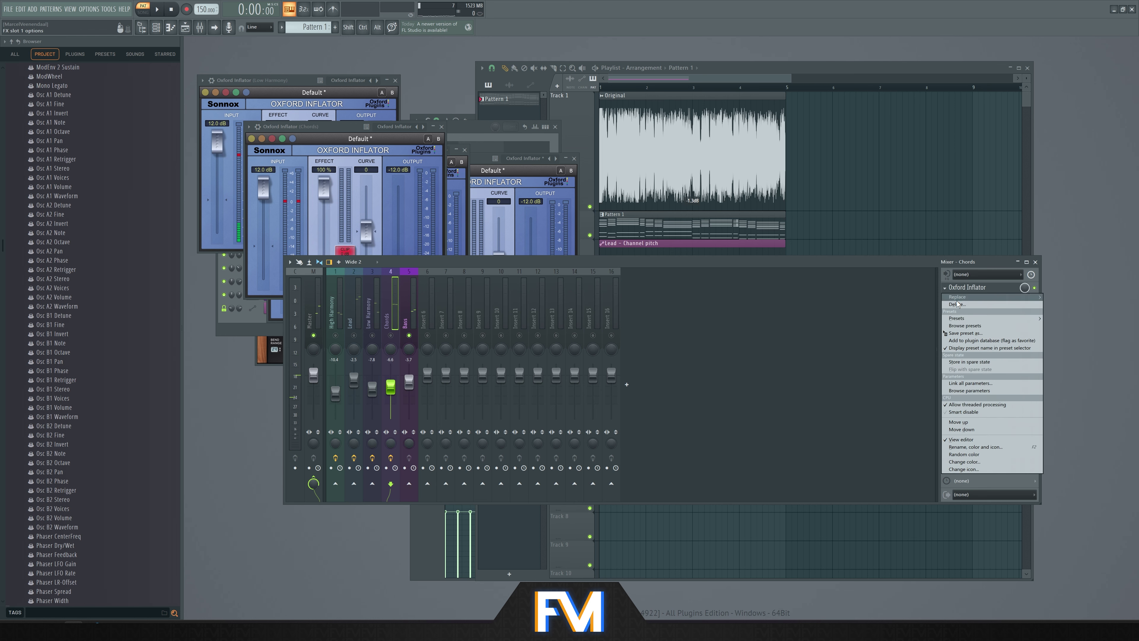
click(987, 332)
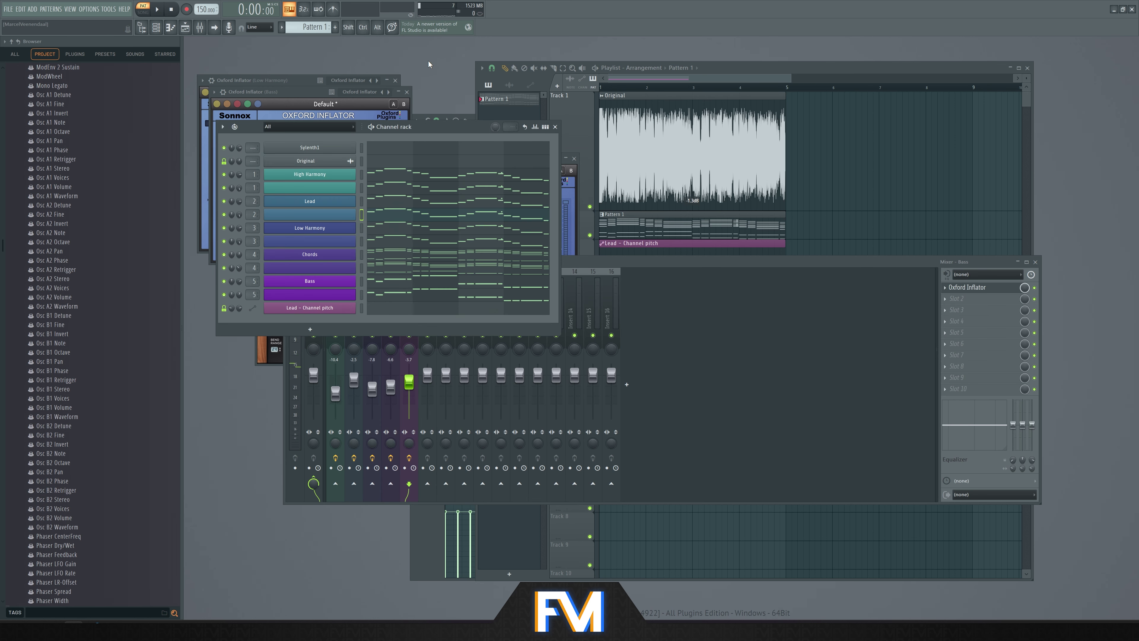
Close all open windows and bring back only the playlist and the channel rack
key(F12)
key(F5)
click(70, 9)
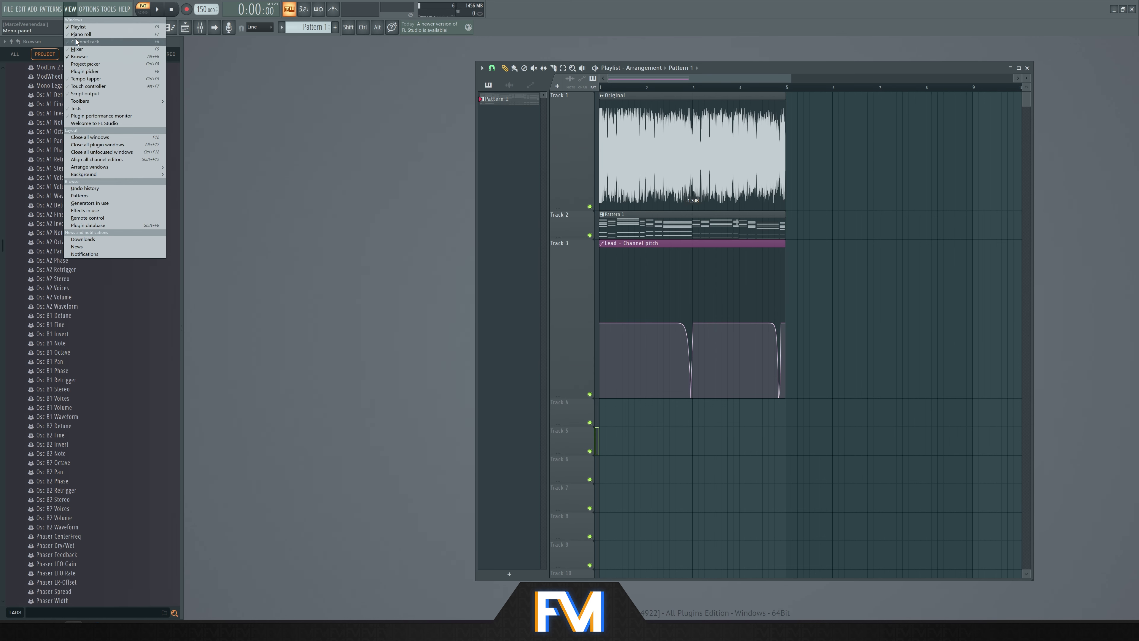
click(89, 43)
Shift the recovery point after the last dip in the Lead - Channel pitch automation slightly earlier during song playback
key(space)
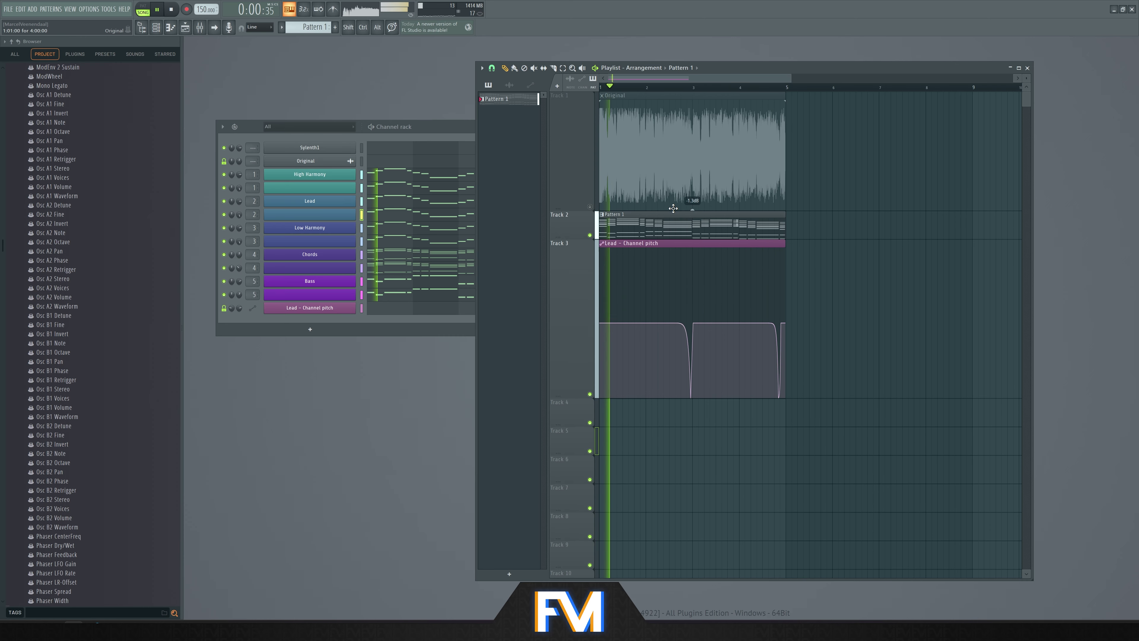
scroll(786, 339, up, 10)
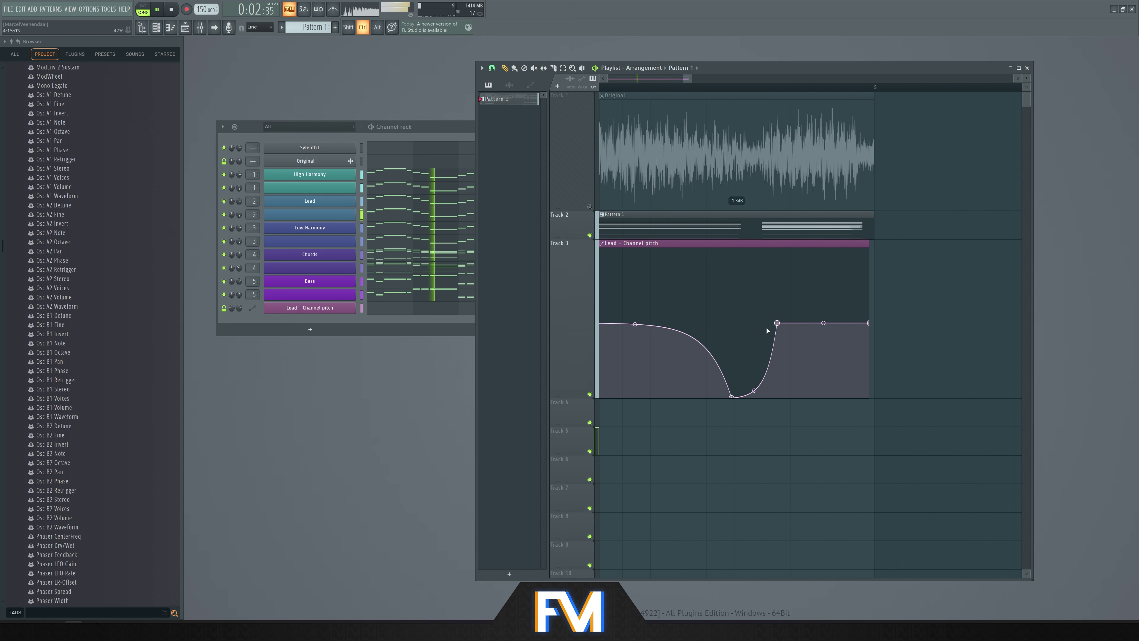
drag(780, 324, 770, 324)
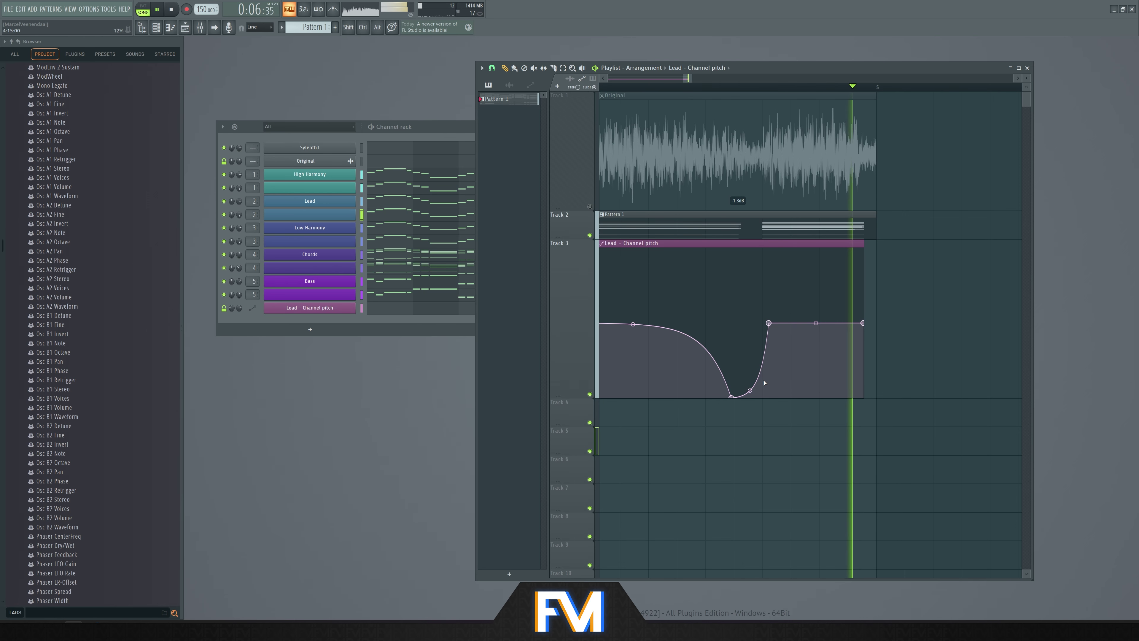
scroll(927, 299, down, 5)
scroll(926, 291, down, 5)
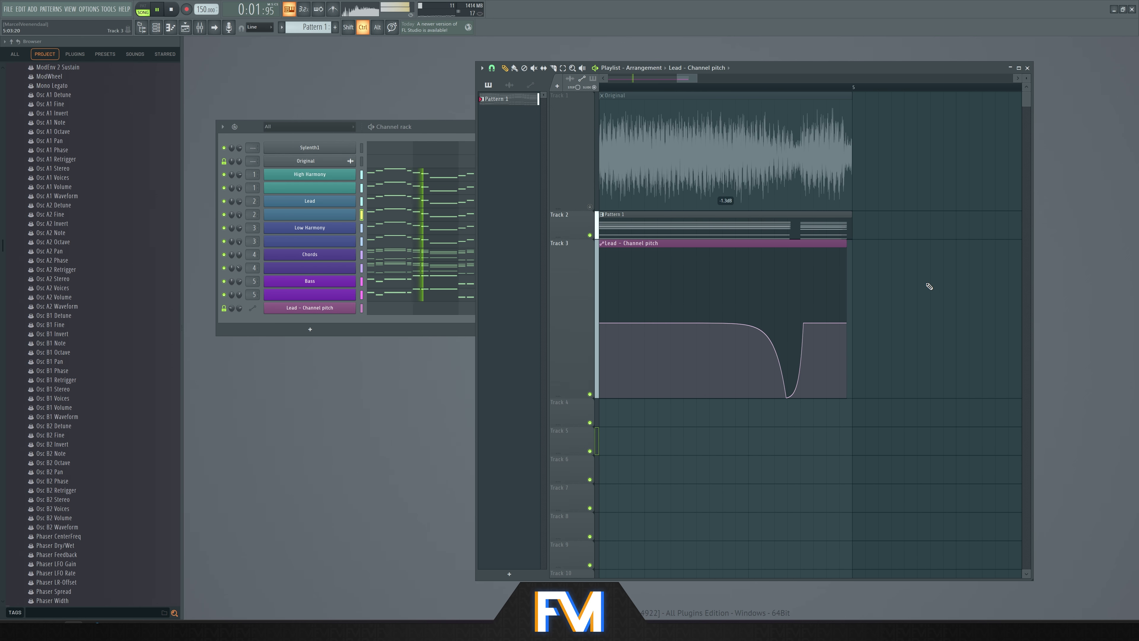
key(space)
Mute the High Harmony, Lead, Low Harmony and Bass mixer tracks and audition Chords alone
key(F9)
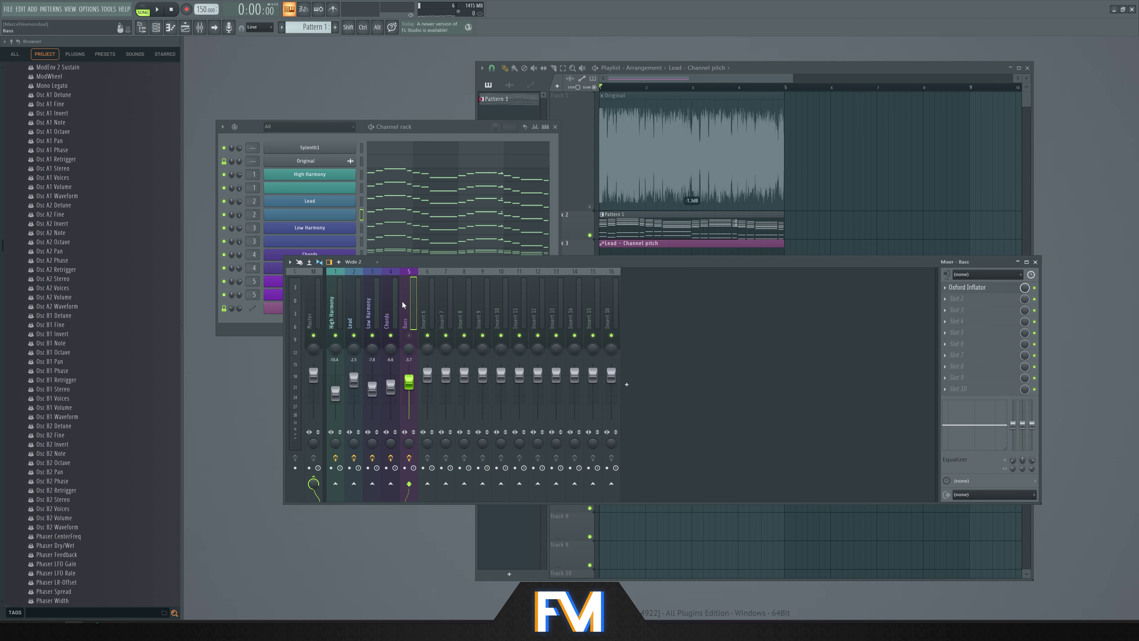
click(388, 310)
key(space)
click(335, 335)
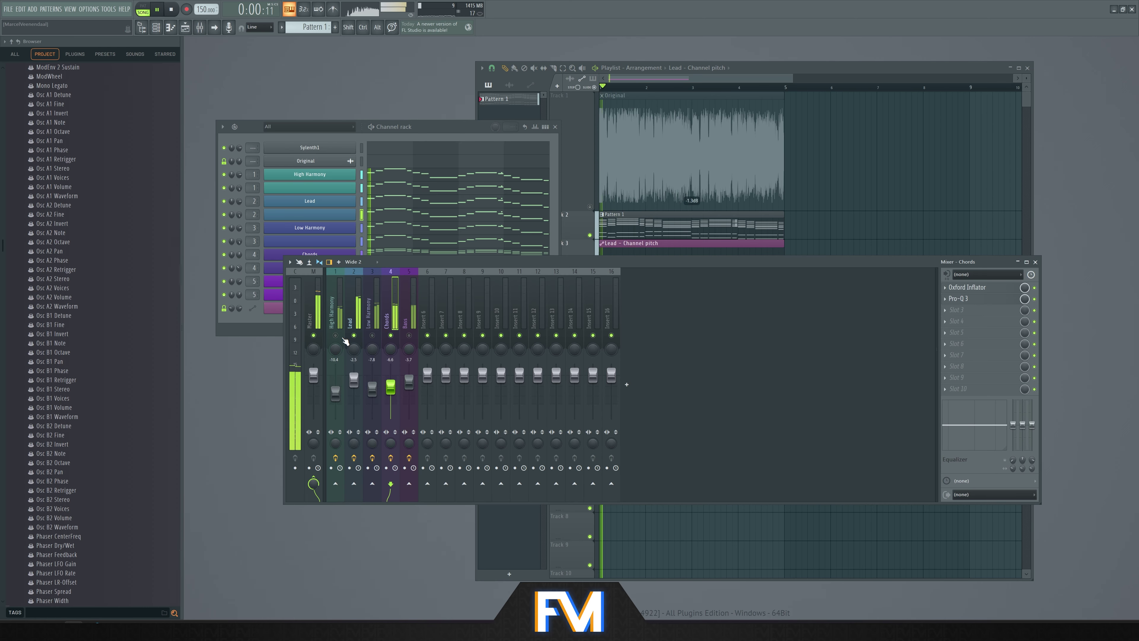
key(space)
Load Pro-Q 3 into the Chords' third effect slot and add a wide bell boost of about 1.6 dB near 1.6 kHz
click(957, 310)
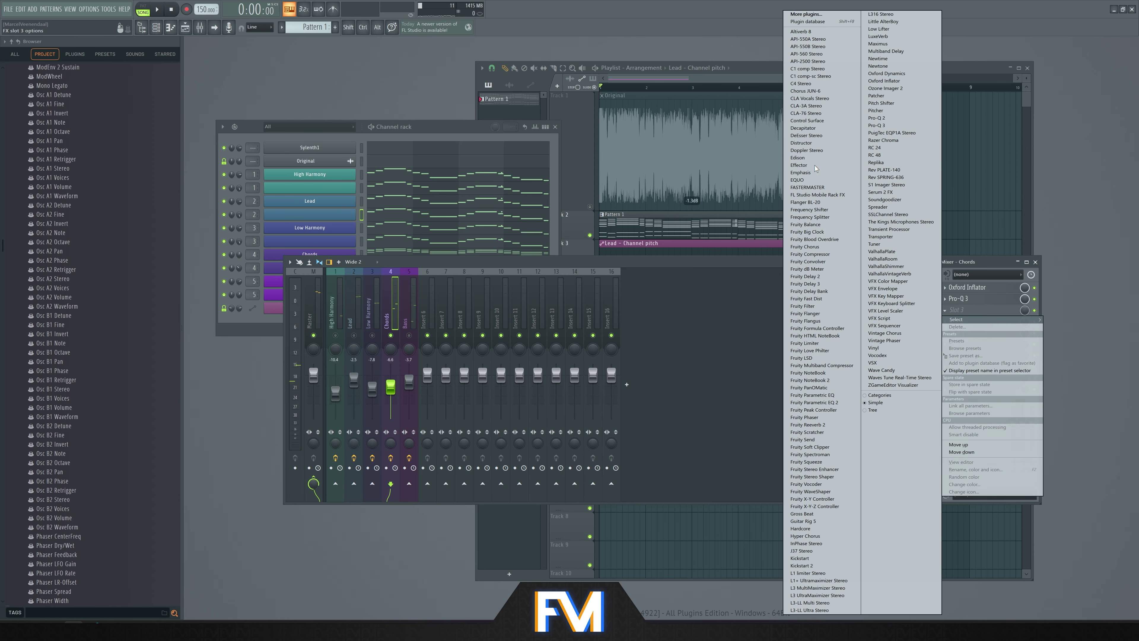
click(876, 125)
key(space)
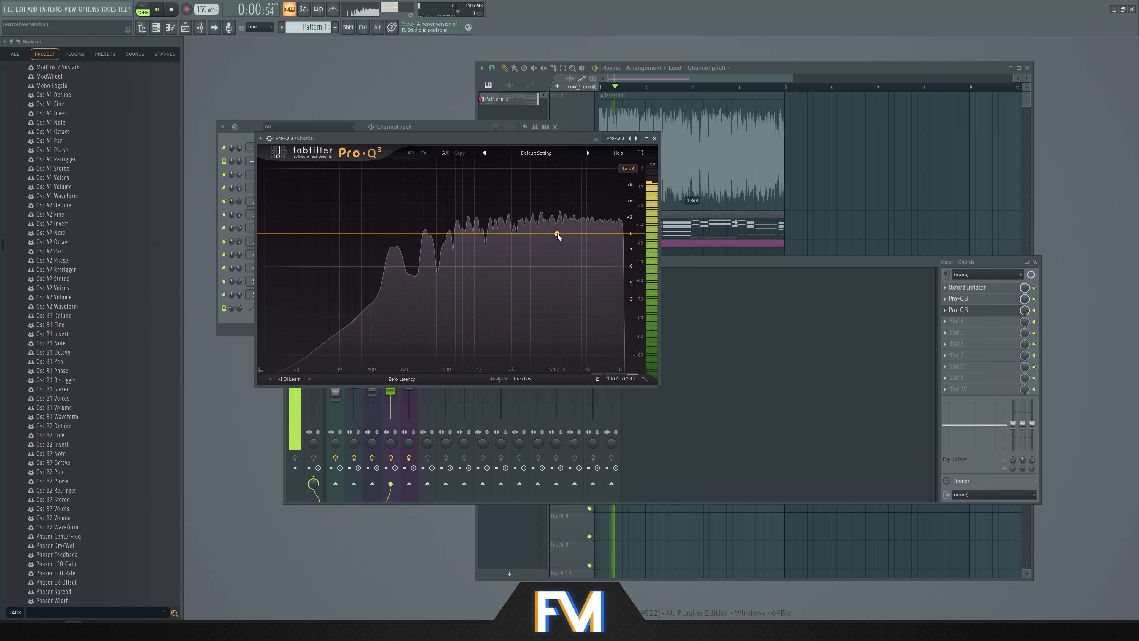
drag(558, 234, 470, 223)
drag(468, 224, 503, 223)
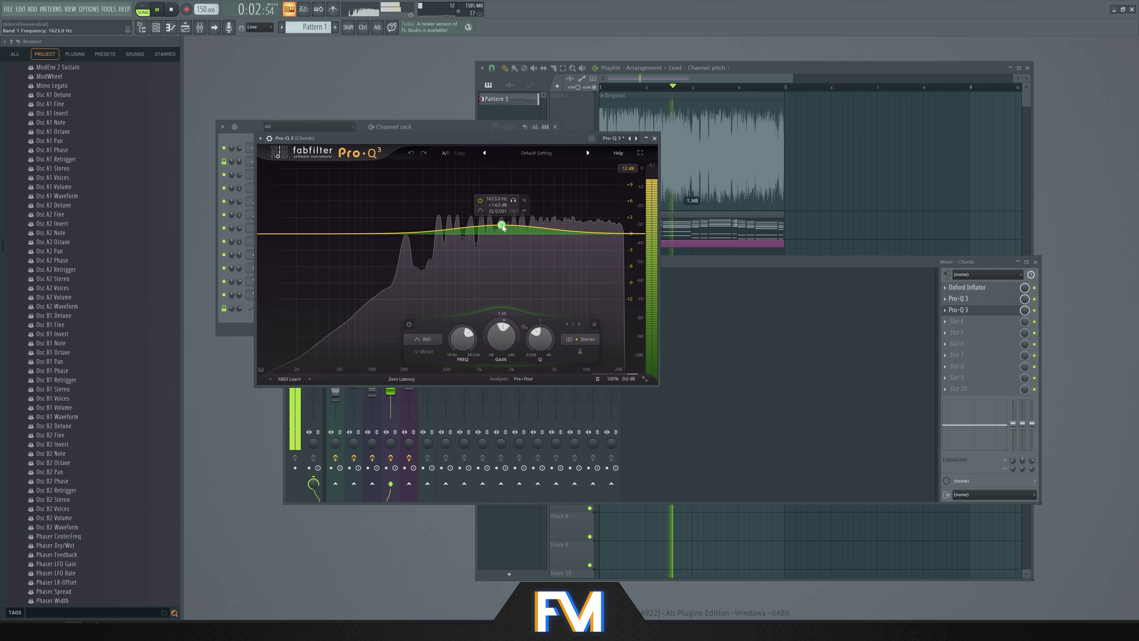
key(space)
Add a low cut between 200 and 500 Hz and a high shelf boost of about 4 dB at 13162 Hz to the Chords' new Pro-Q 3
click(283, 233)
key(space)
drag(284, 235, 435, 238)
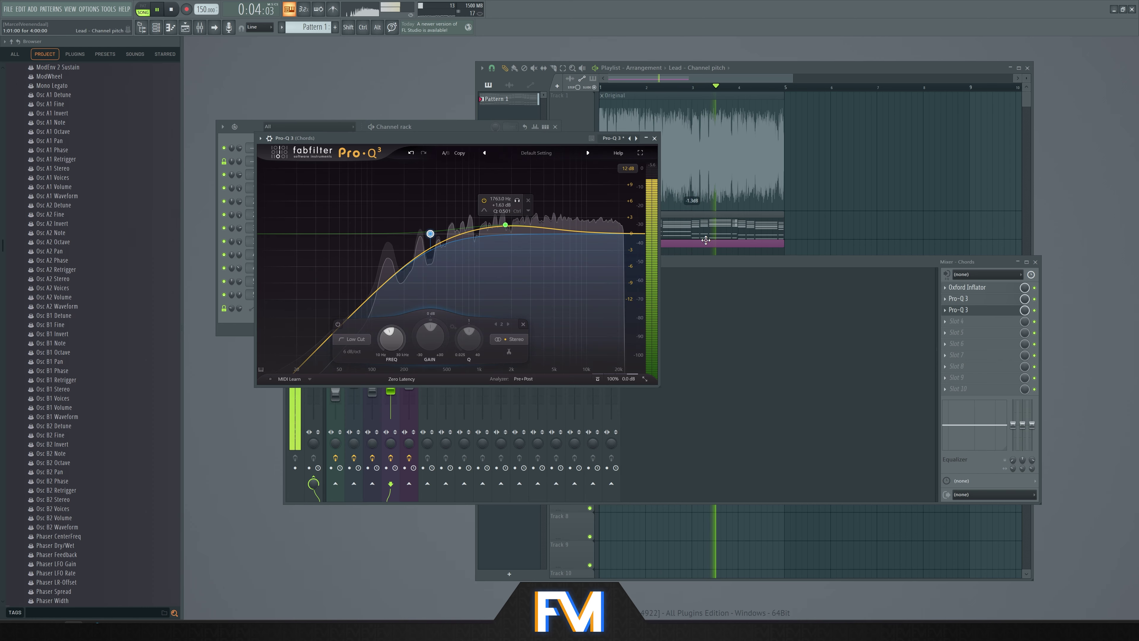
click(607, 222)
mouse_move(606, 211)
mouse_down()
mouse_move(574, 207)
mouse_move(601, 210)
mouse_up()
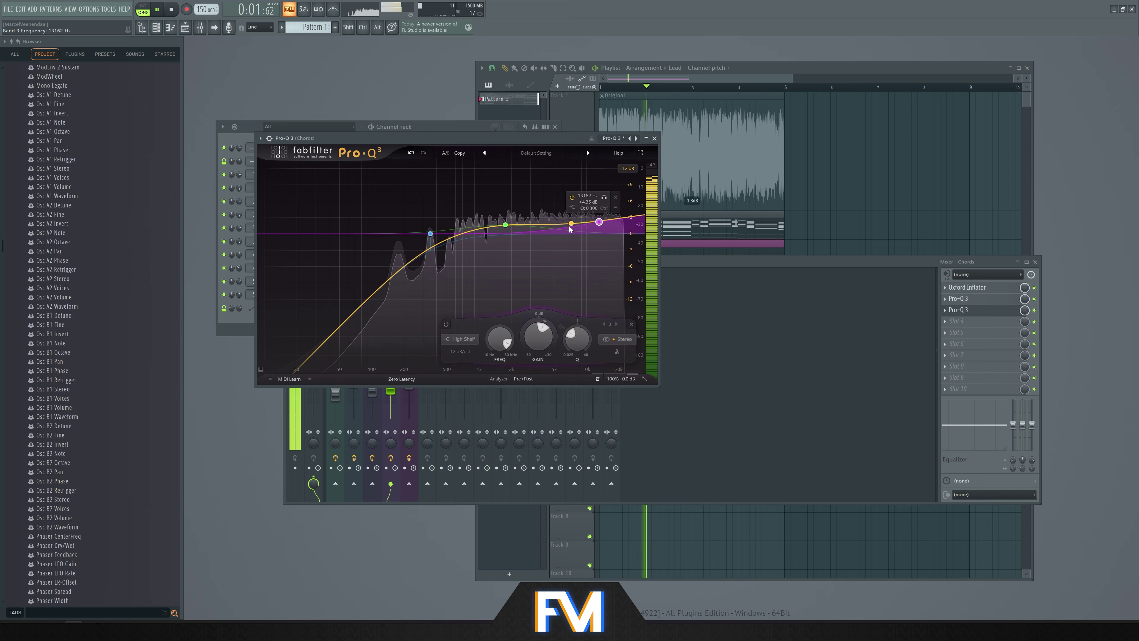
click(500, 226)
key(space)
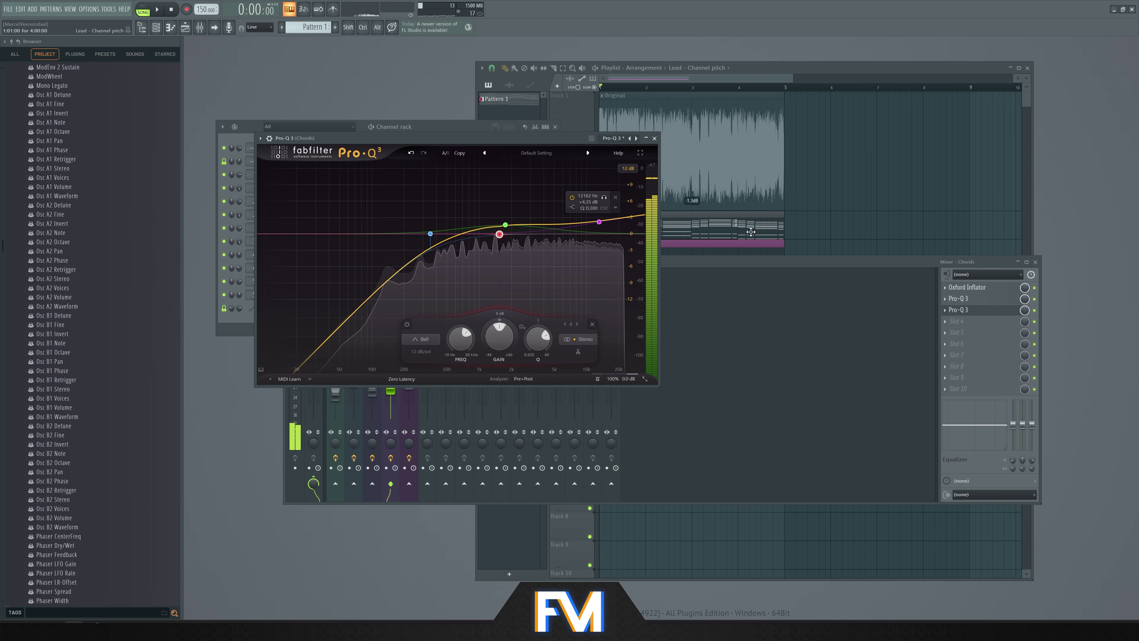
Compare the Chords' sound with the third-slot Pro-Q 3 bypassed and enabled
click(1038, 313)
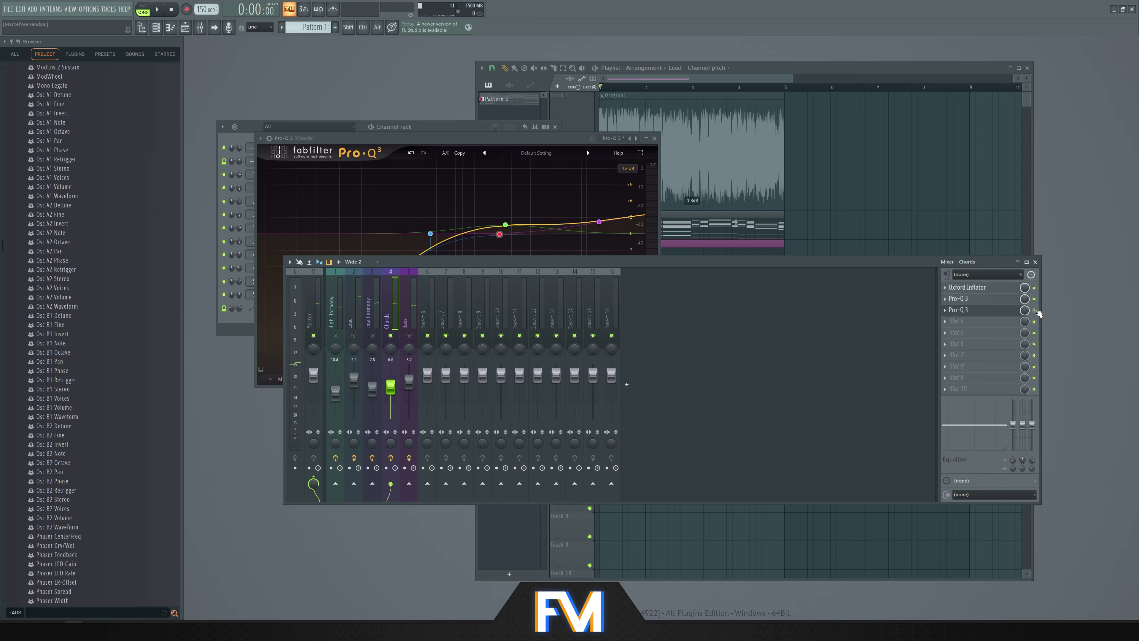
key(space)
key(space)
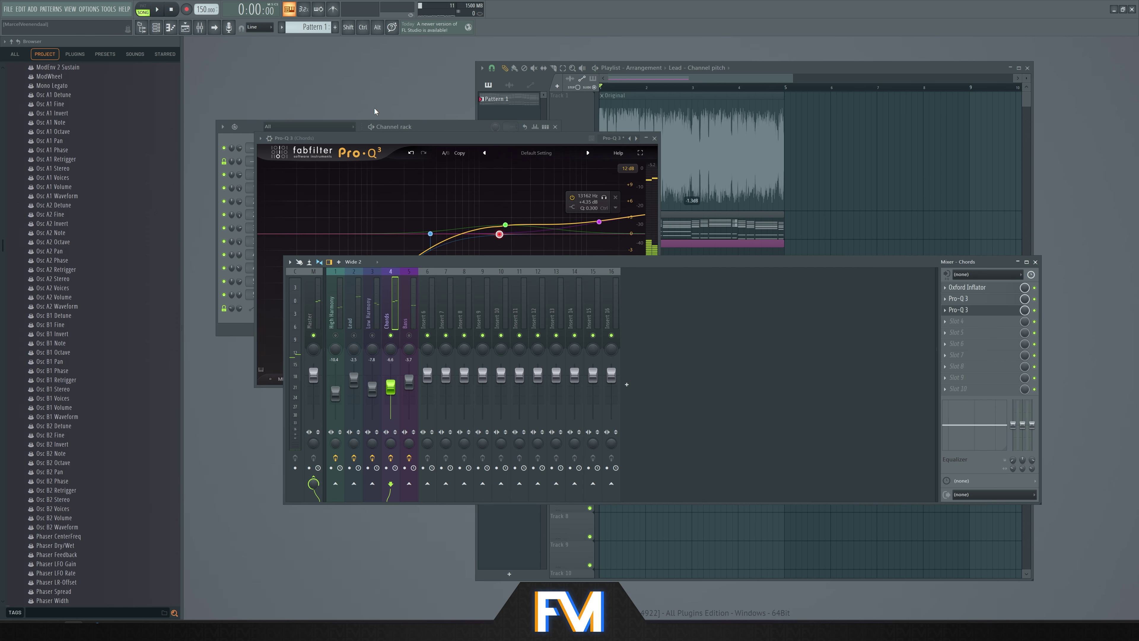
key(space)
key(space)
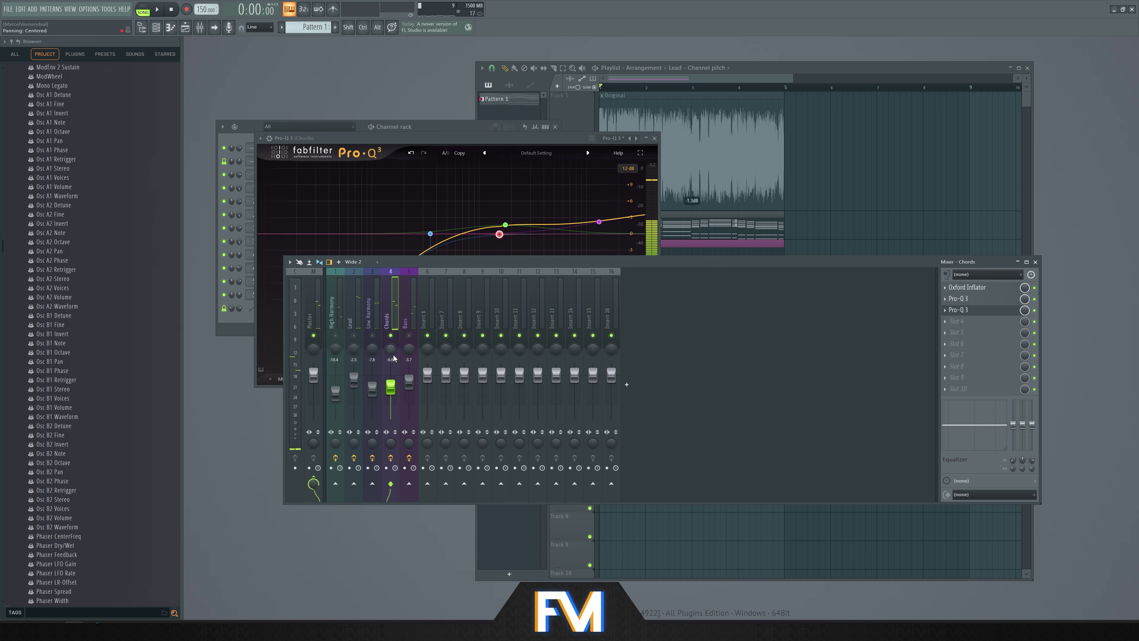
Set the Chords mixer track to 44% separated stereo and lower its volume to about -7.8 dB while auditioning
key(space)
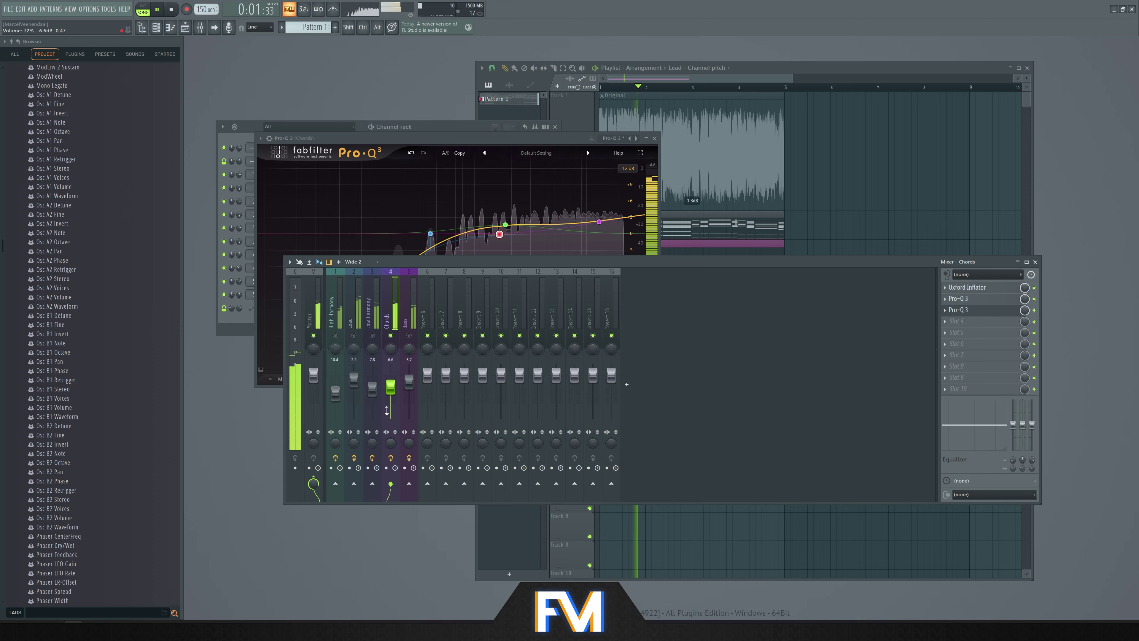
key(space)
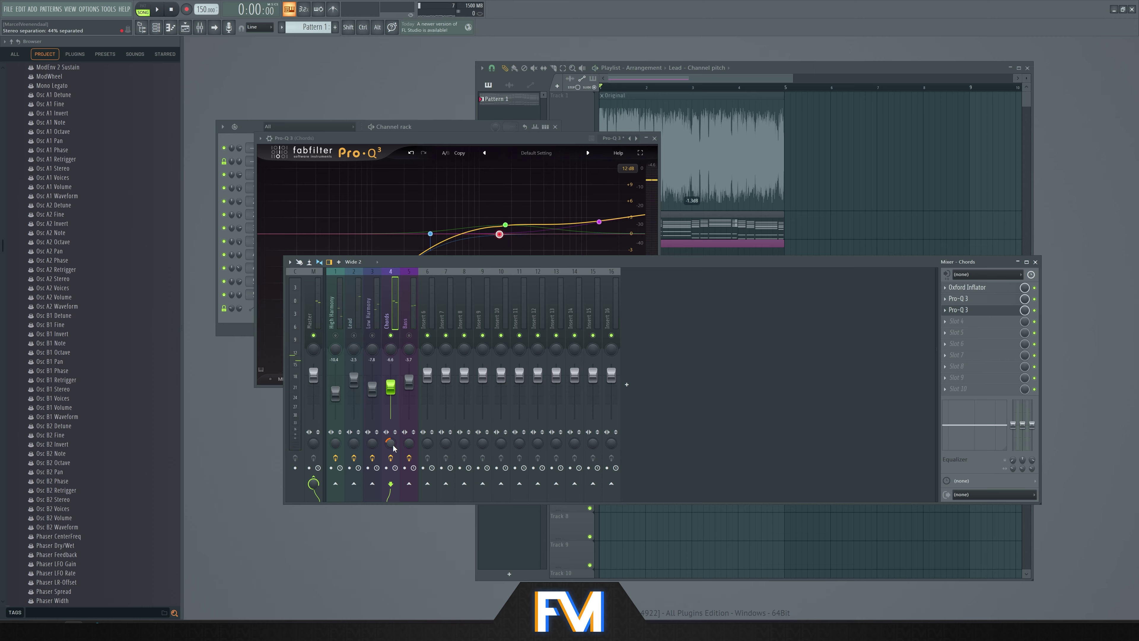
key(space)
scroll(391, 443, down, 3)
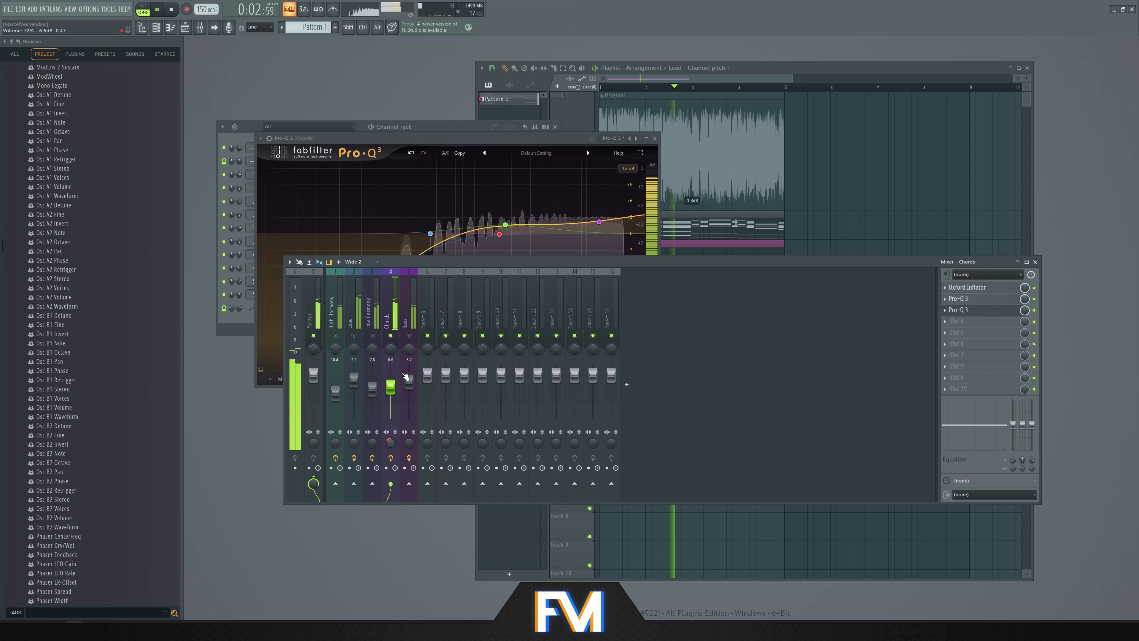
key(space)
Load PuigTec EQP1A Stereo into the Low Harmony track's third effect slot
click(249, 263)
click(371, 339)
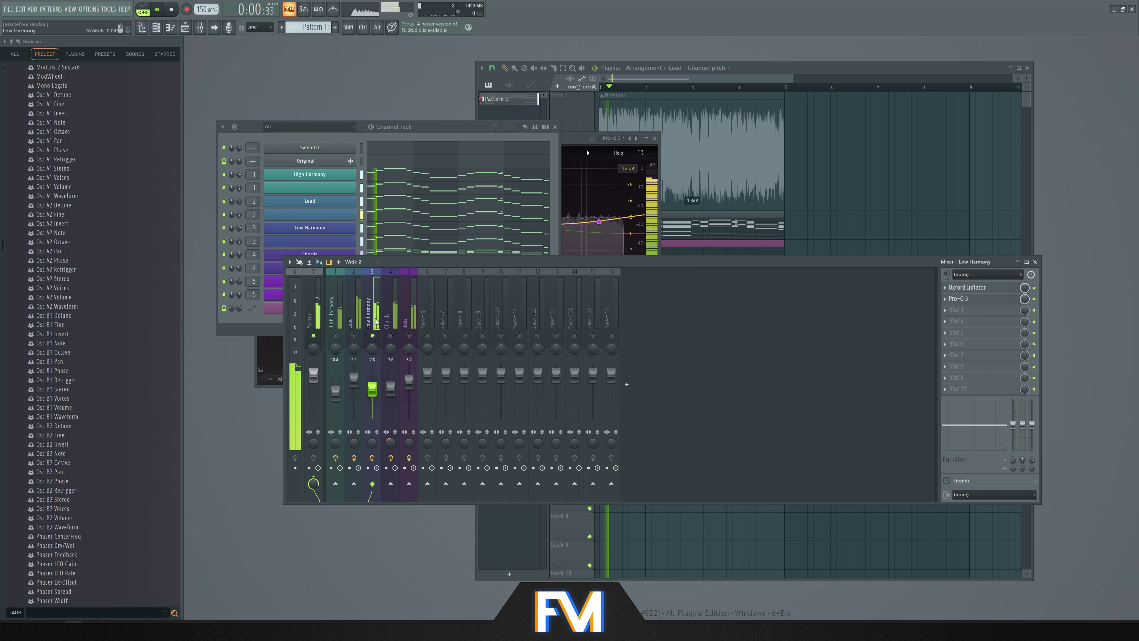
click(969, 314)
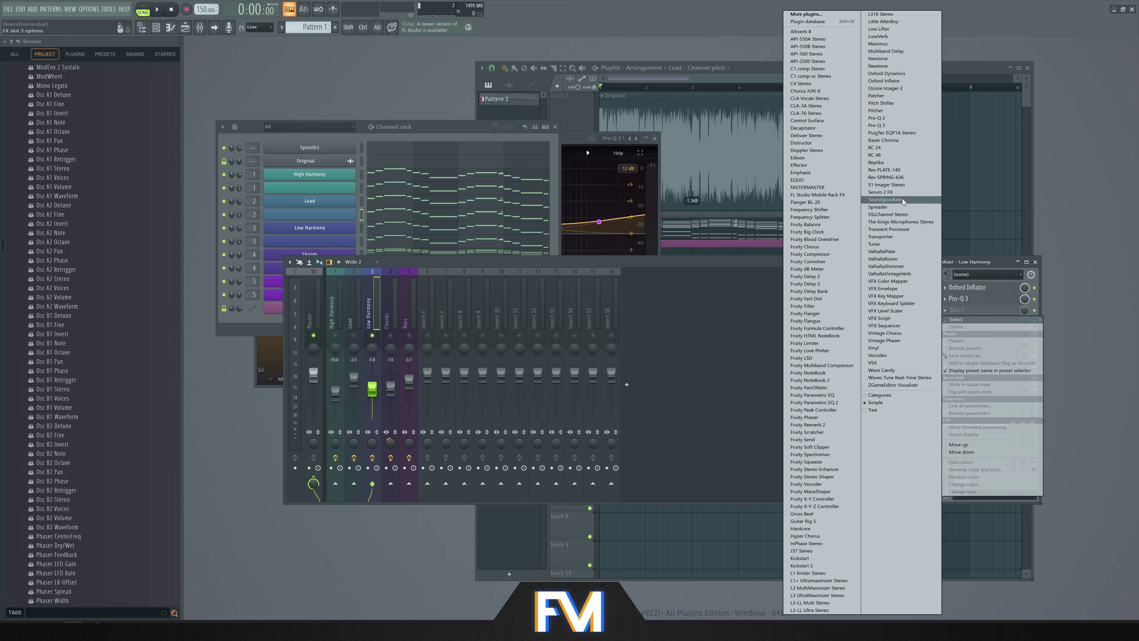
click(905, 133)
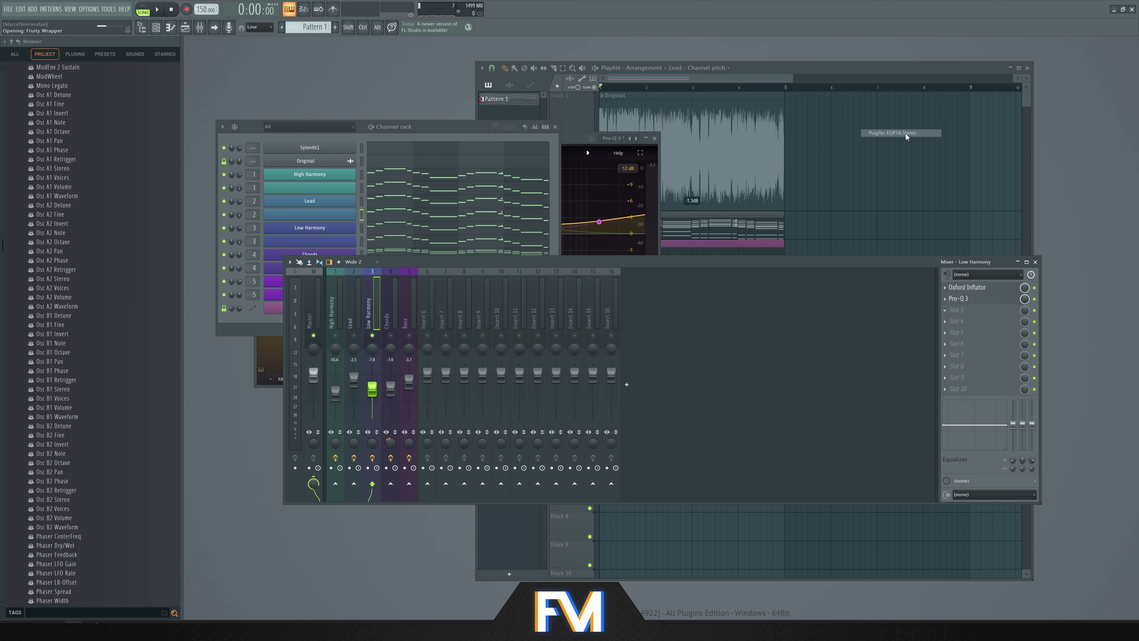
drag(459, 112, 530, 140)
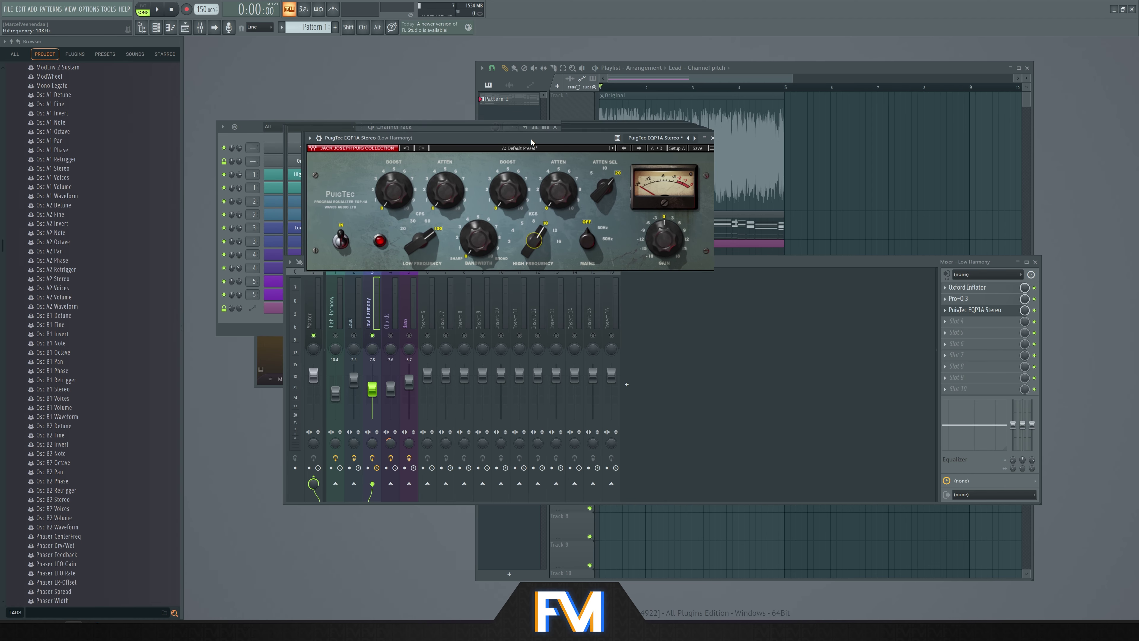
Set the high-frequency boost of Low Harmony's PuigTec to 6.9 while auditioning, comparing it against the effect bypassed
key(space)
key(space)
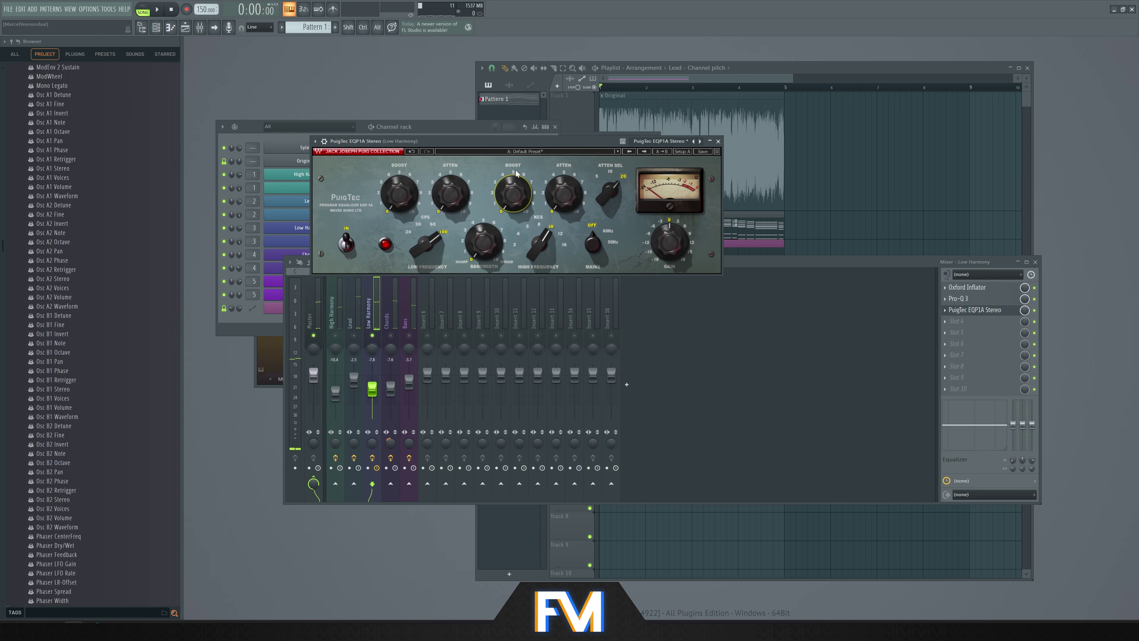
key(space)
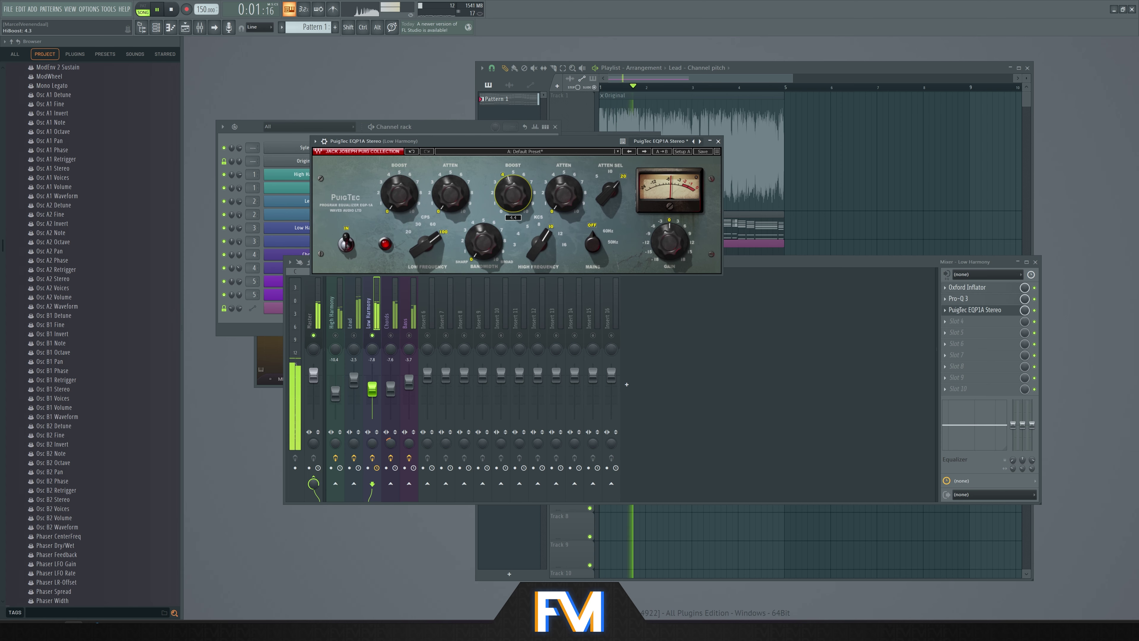
drag(519, 198, 519, 179)
scroll(512, 193, up, 1)
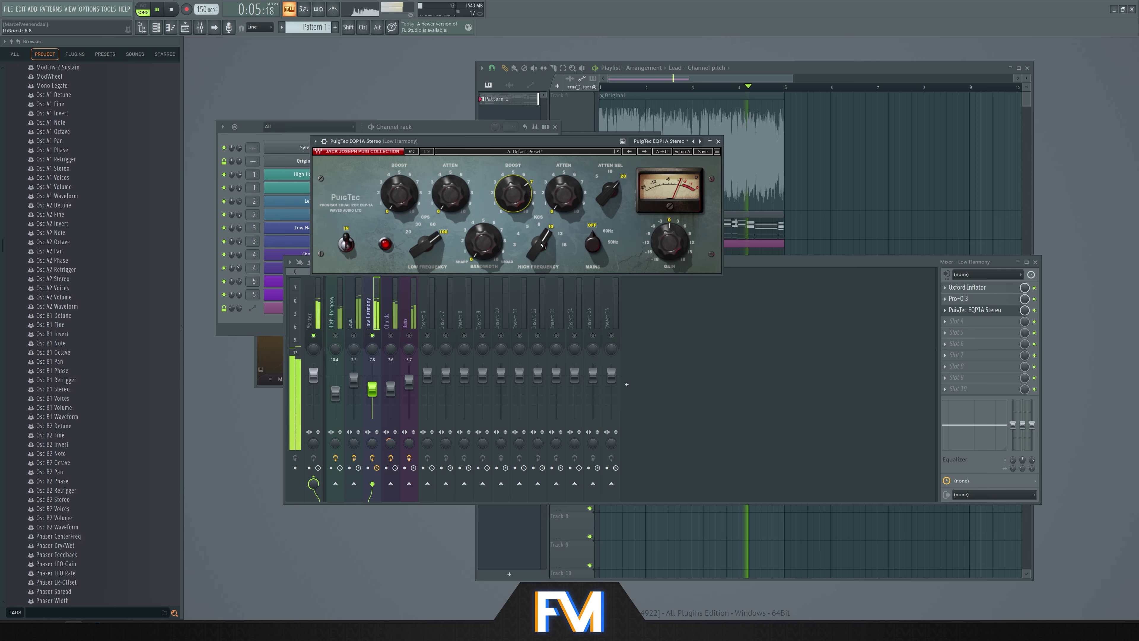
scroll(539, 244, up, 1)
scroll(539, 243, down, 1)
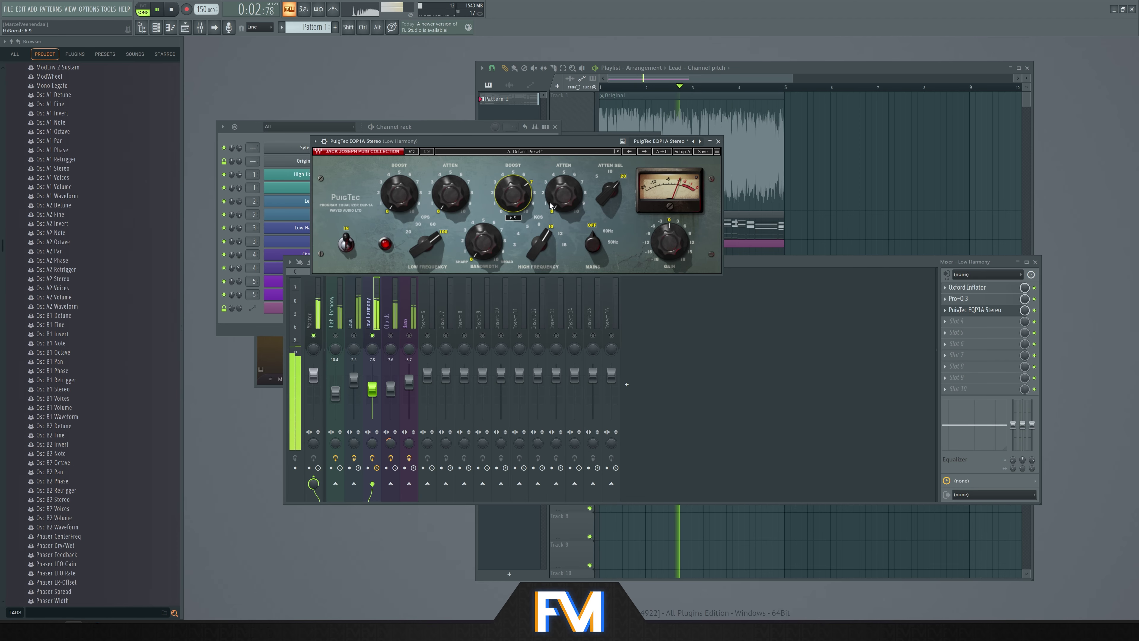
click(1027, 308)
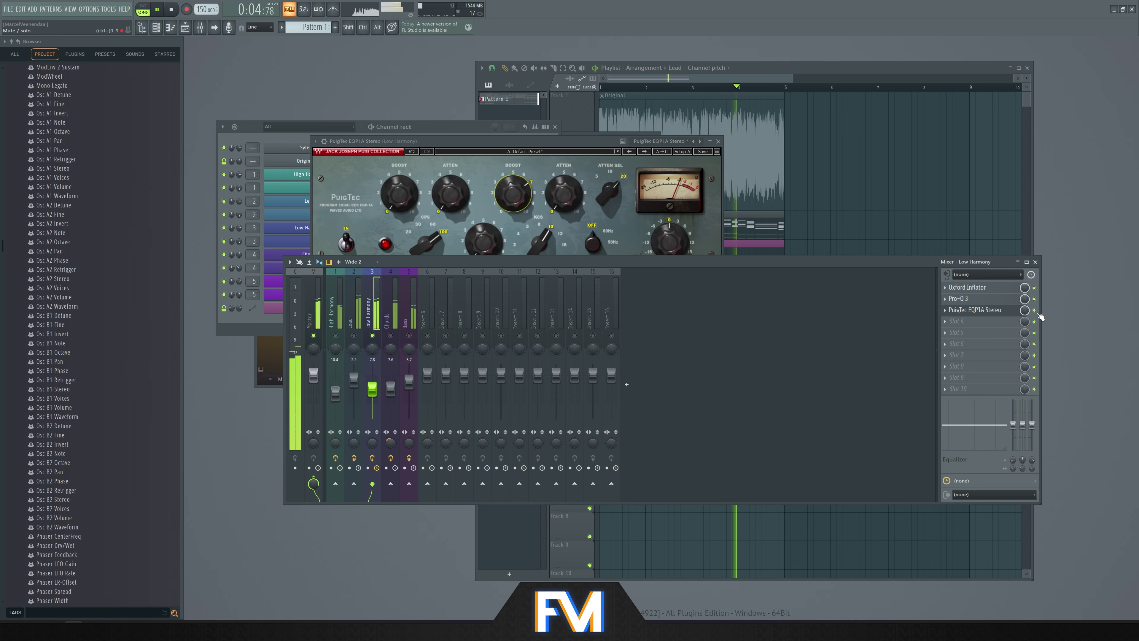
key(space)
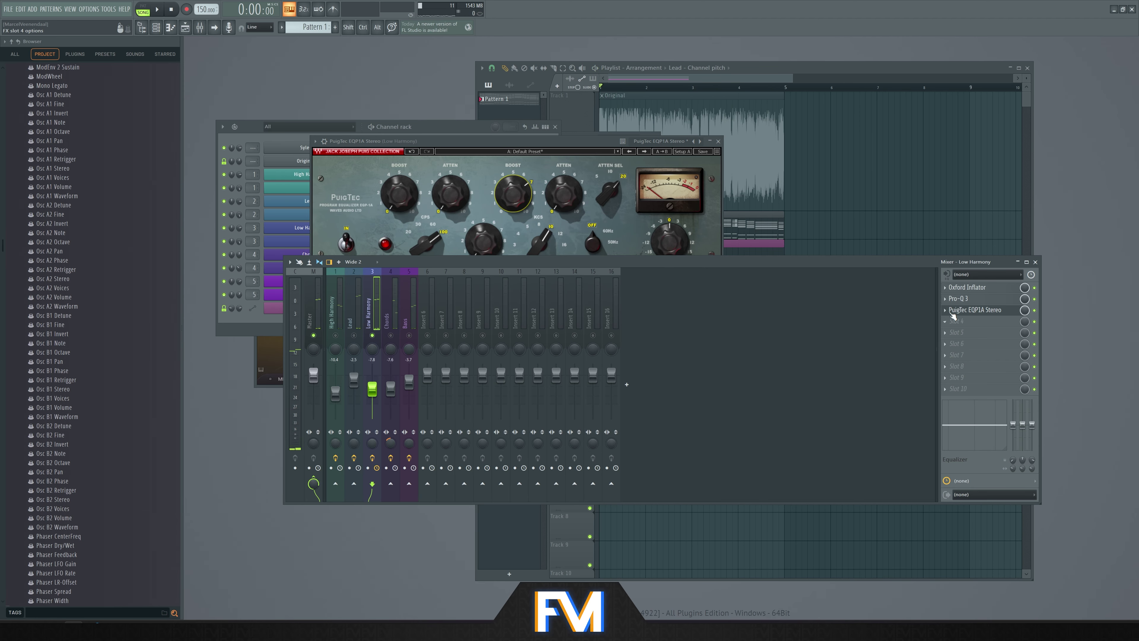
Copy the PuigTec EQP1A Stereo from Low Harmony to the Lead track and audition the mix
click(945, 310)
key(Escape)
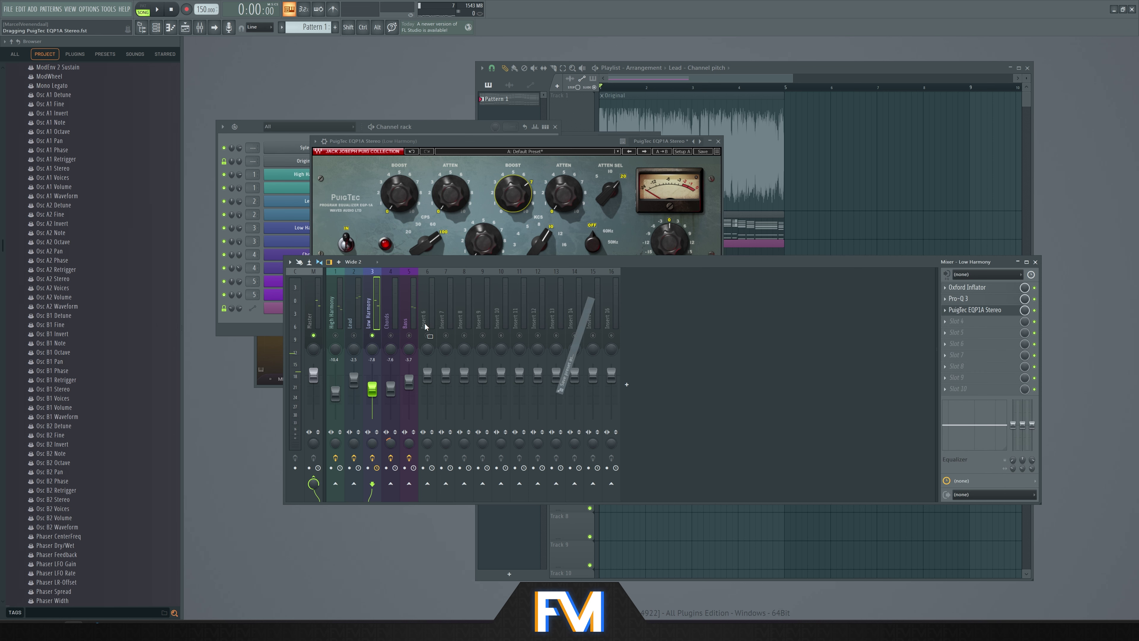
click(354, 323)
key(space)
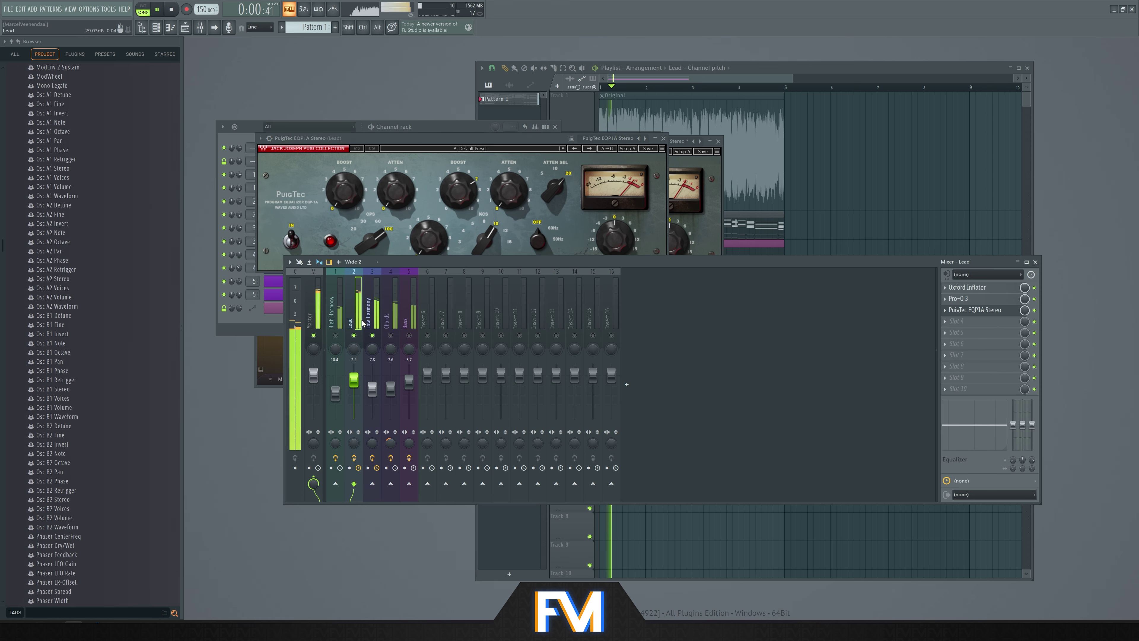
key(space)
key(space)
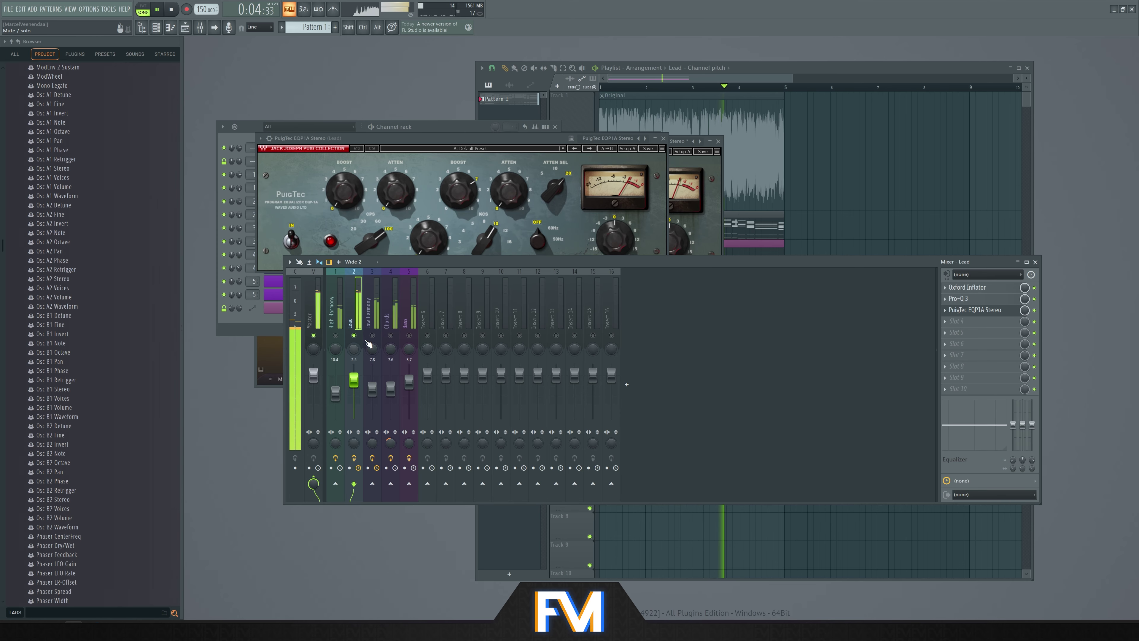
key(space)
Copy the Lead's PuigTec EQP1A Stereo to the High Harmony track
key(ctrl)
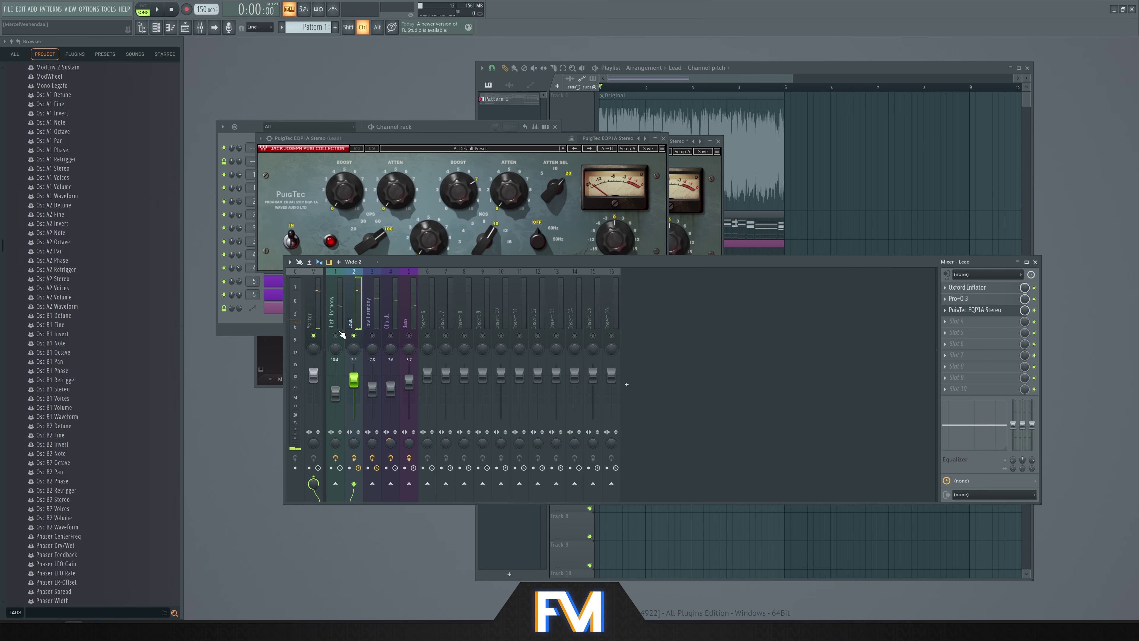
click(945, 309)
drag(955, 355, 402, 319)
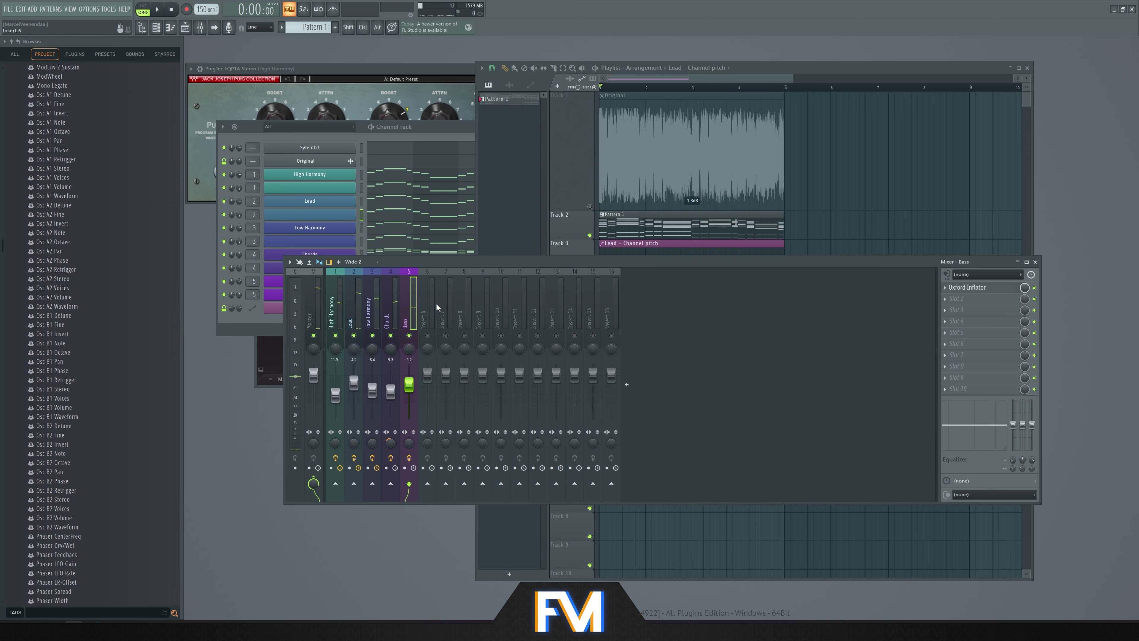
Rename the empty mixer track after Bass as Colors Bus and give it a gold-yellow colour
click(435, 304)
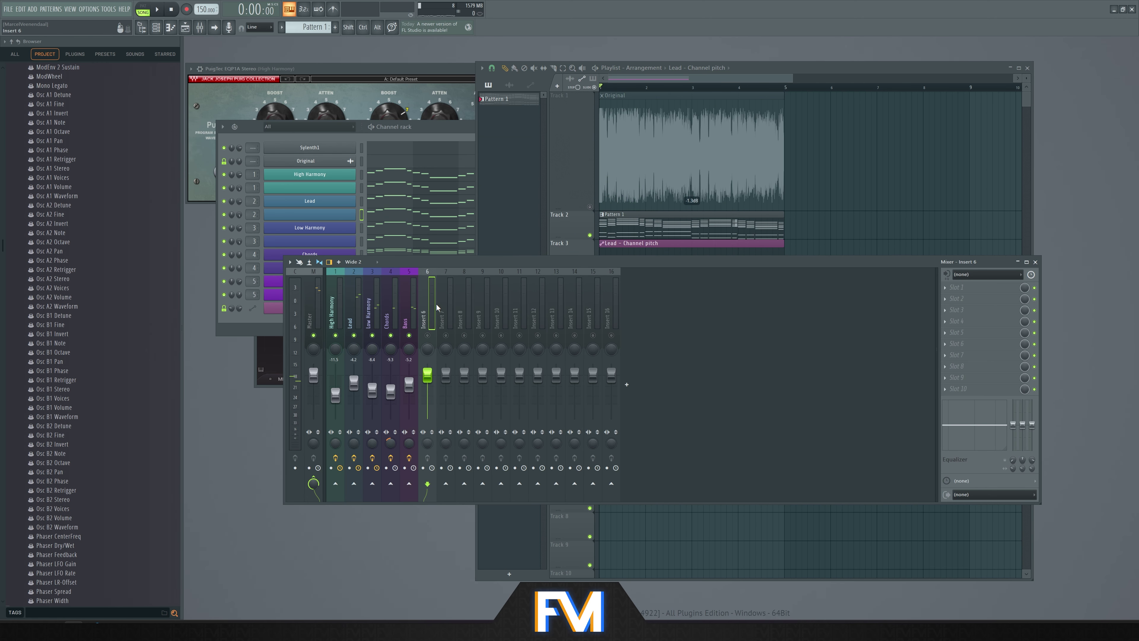
right_click(435, 304)
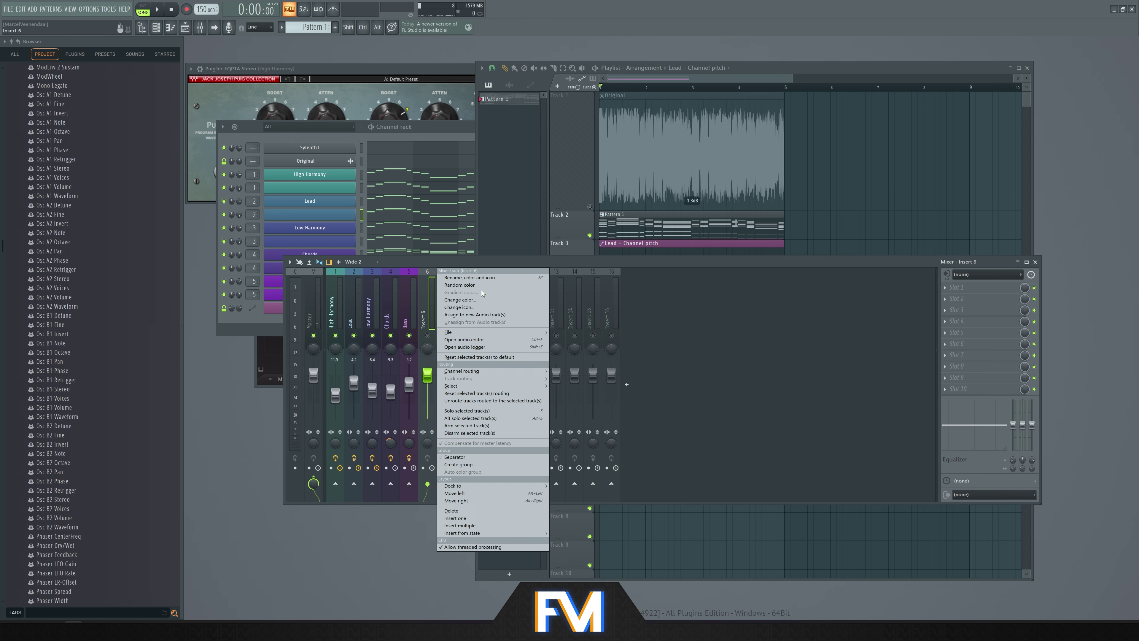
click(492, 281)
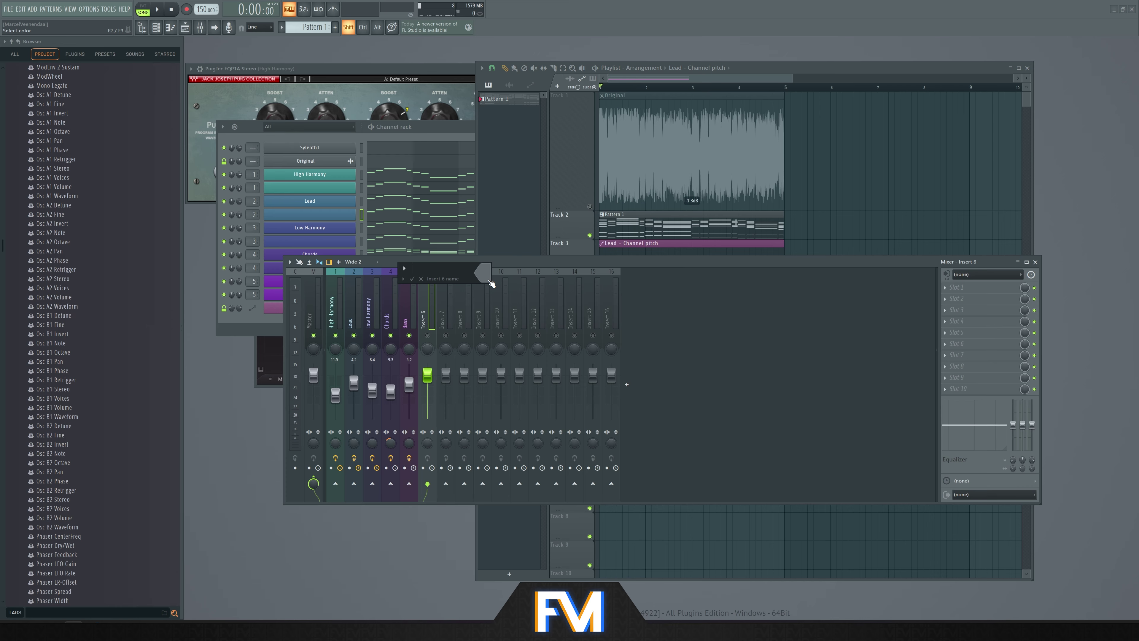
text(Colors Bus)
click(490, 281)
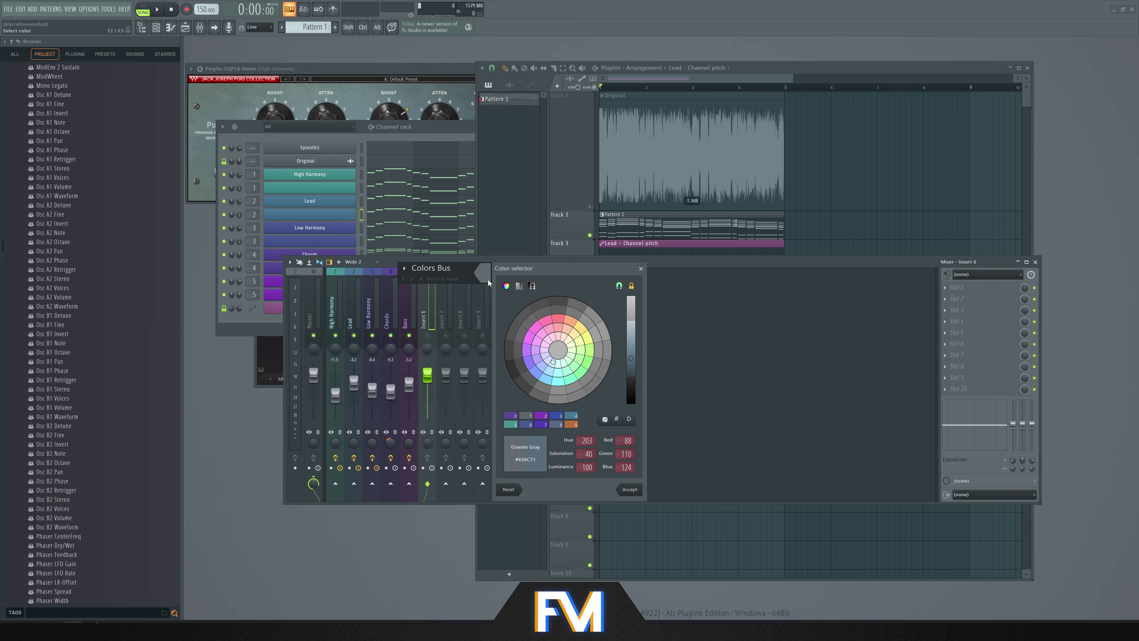
double_click(568, 335)
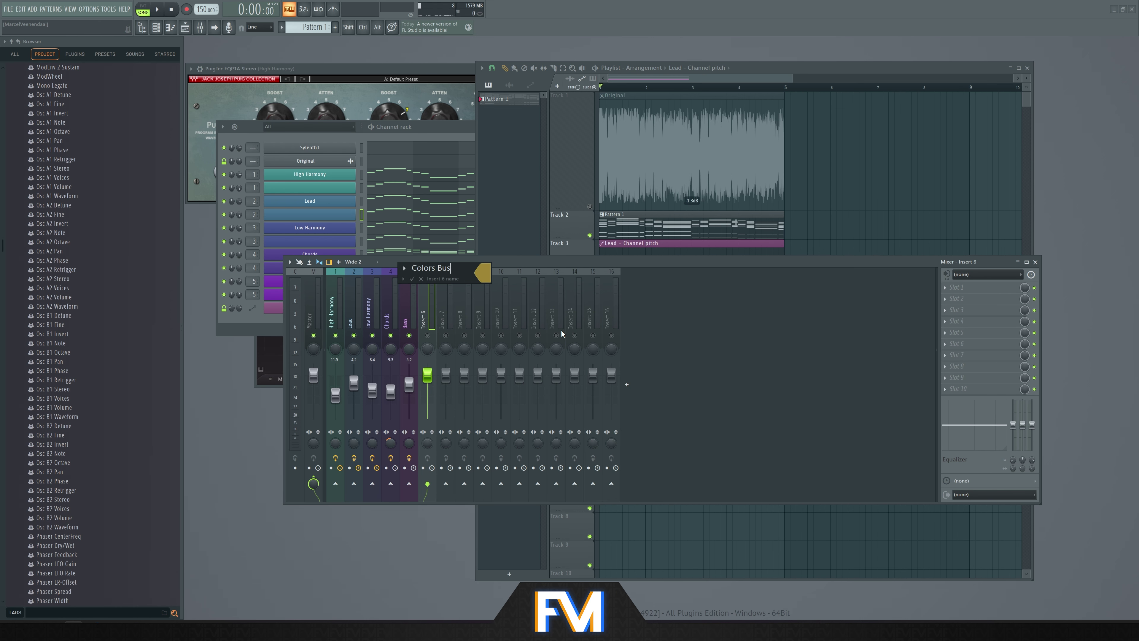
Move Colors Bus ahead of Bass and route High Harmony, Lead, Low Harmony and Chords only to it
ctrl+click(428, 335)
scroll(406, 326, down, 1)
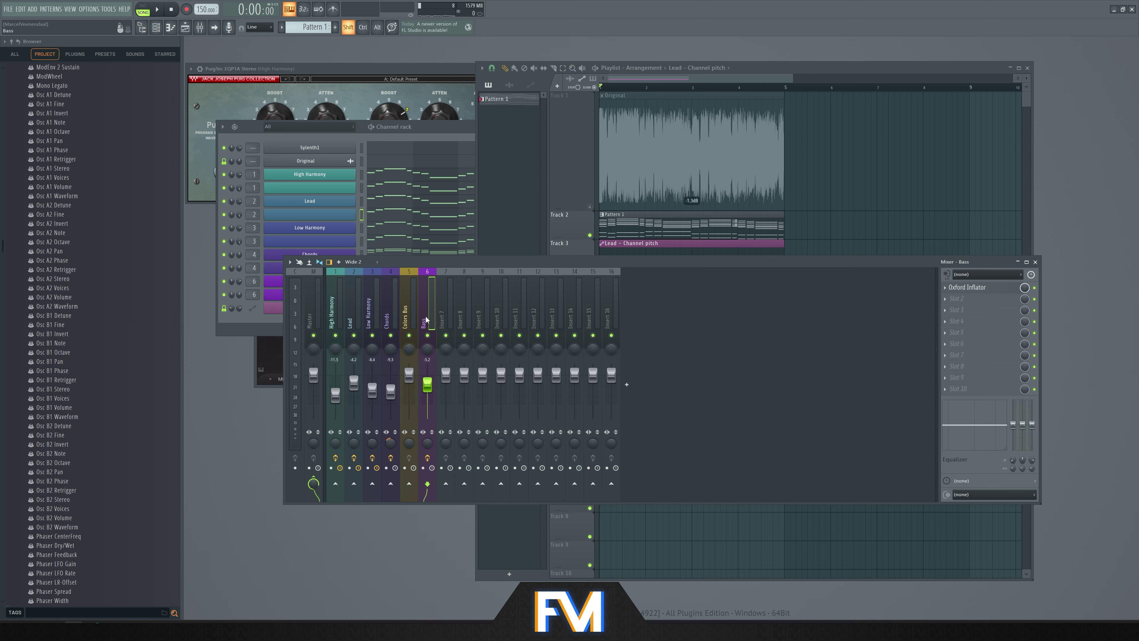
click(393, 316)
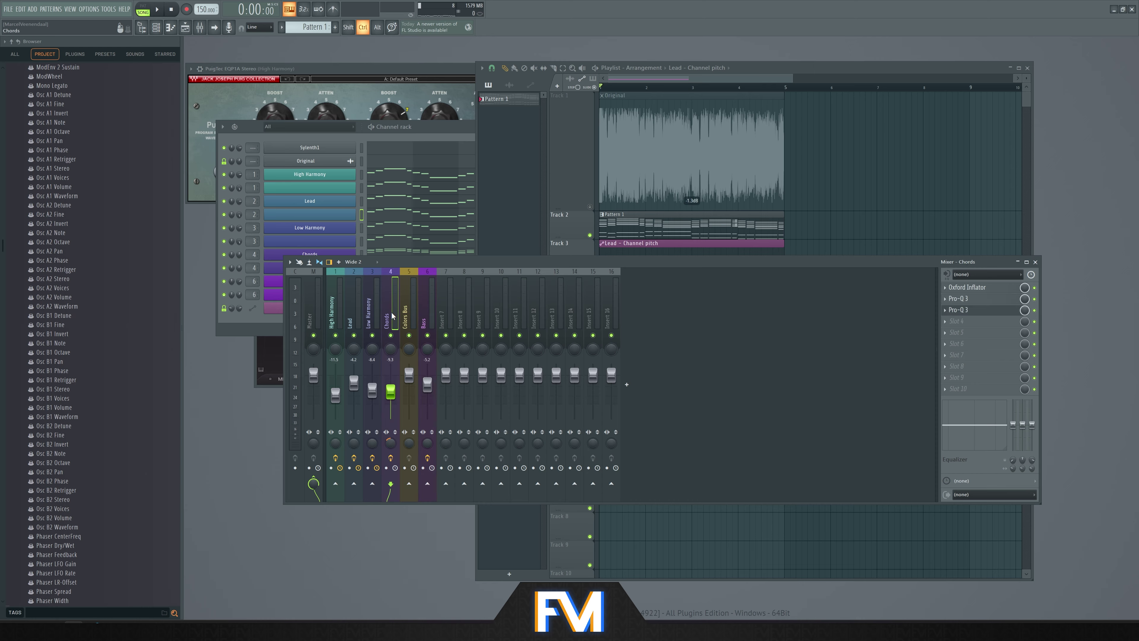
right_click(410, 481)
click(435, 489)
Set the Colors Bus volume to about -1.8 dB while comparing the recreated layers with the Original
key(space)
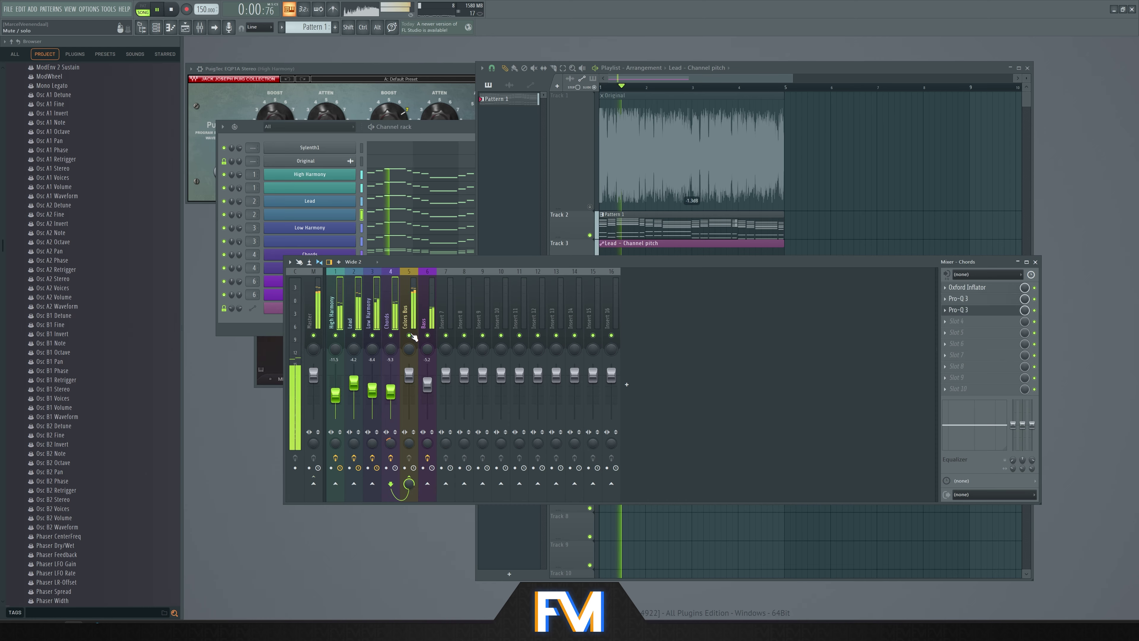
click(411, 324)
key(space)
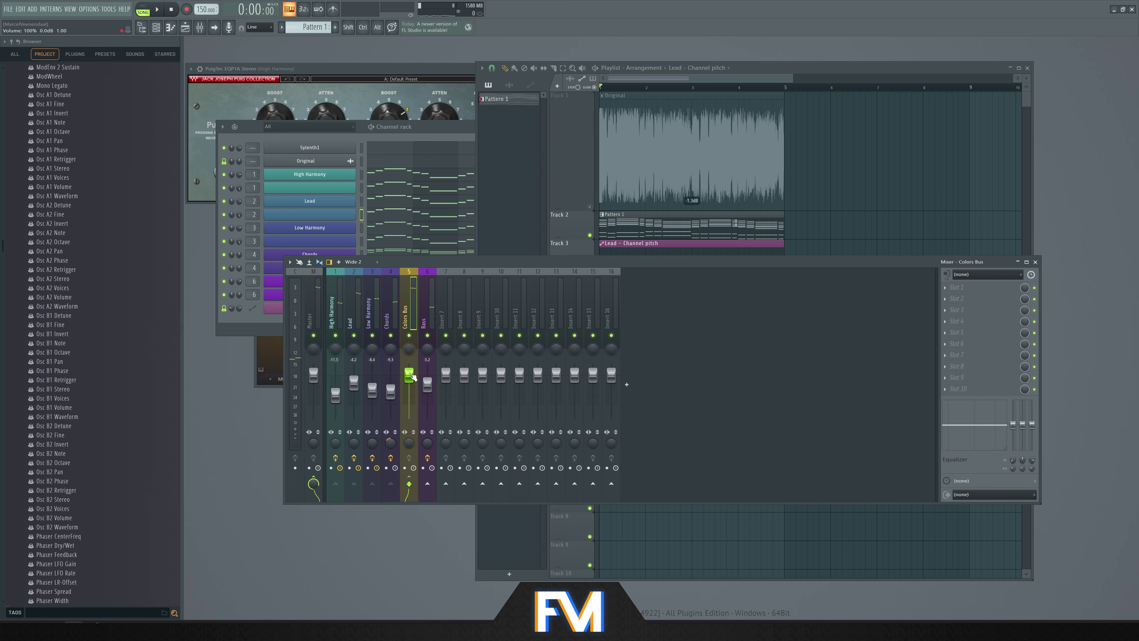
key(space)
drag(411, 377, 411, 383)
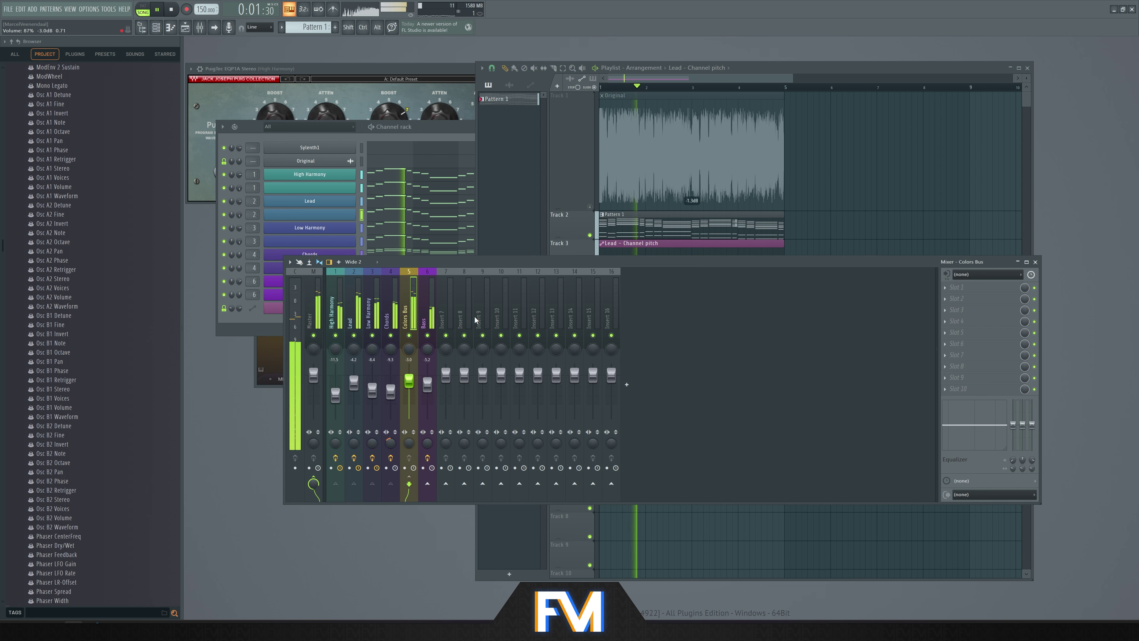
right_click(590, 206)
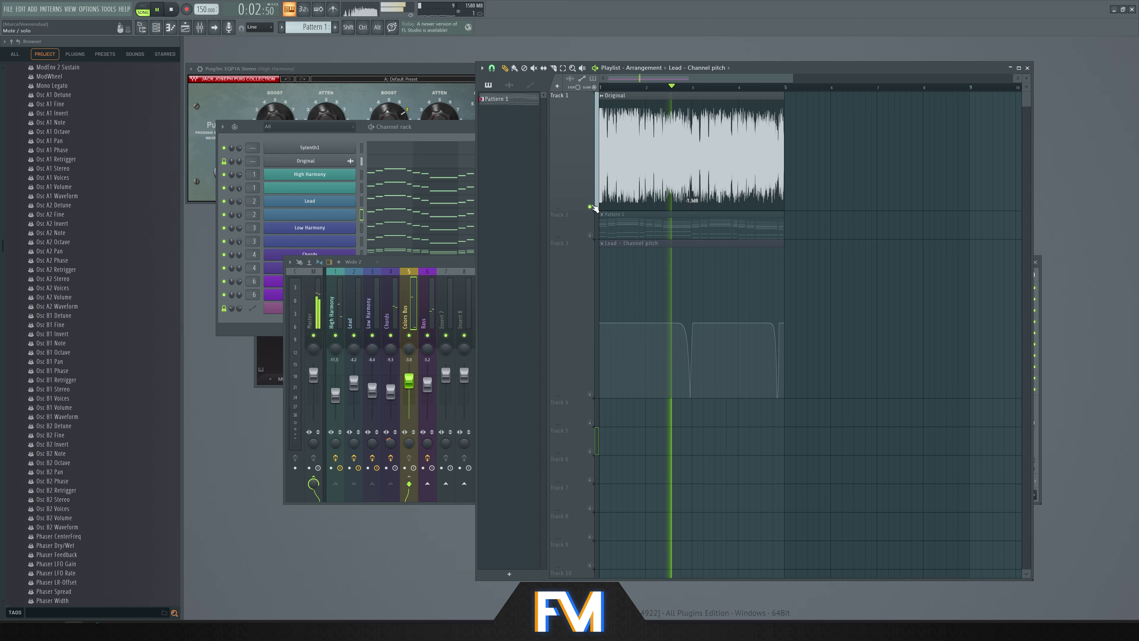
right_click(591, 206)
key(space)
click(590, 206)
key(space)
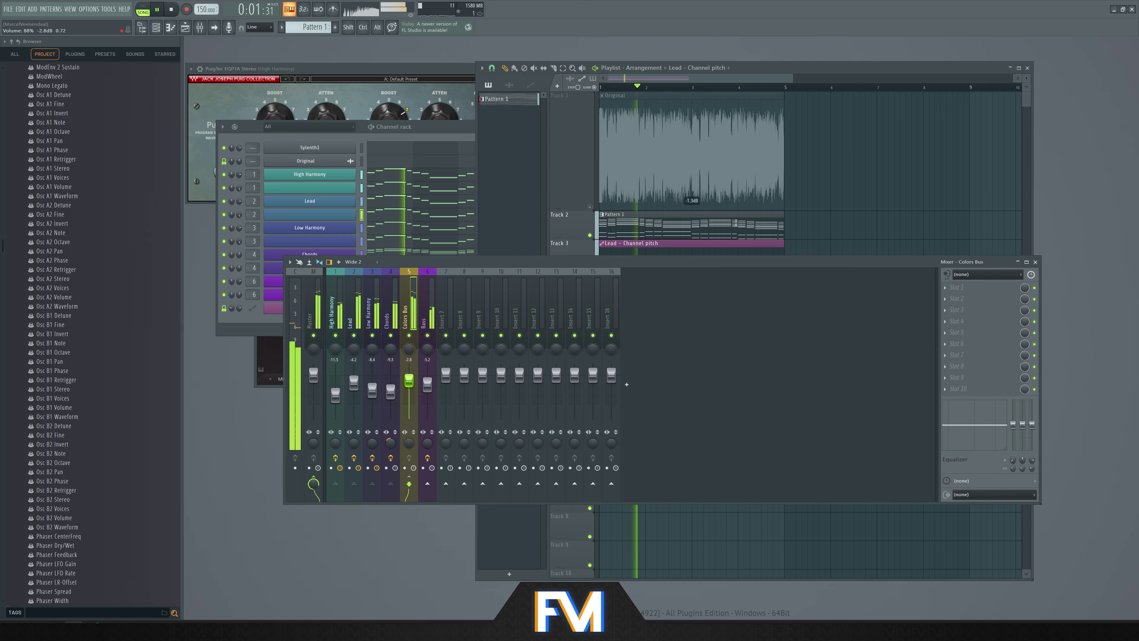
drag(409, 381, 409, 377)
key(space)
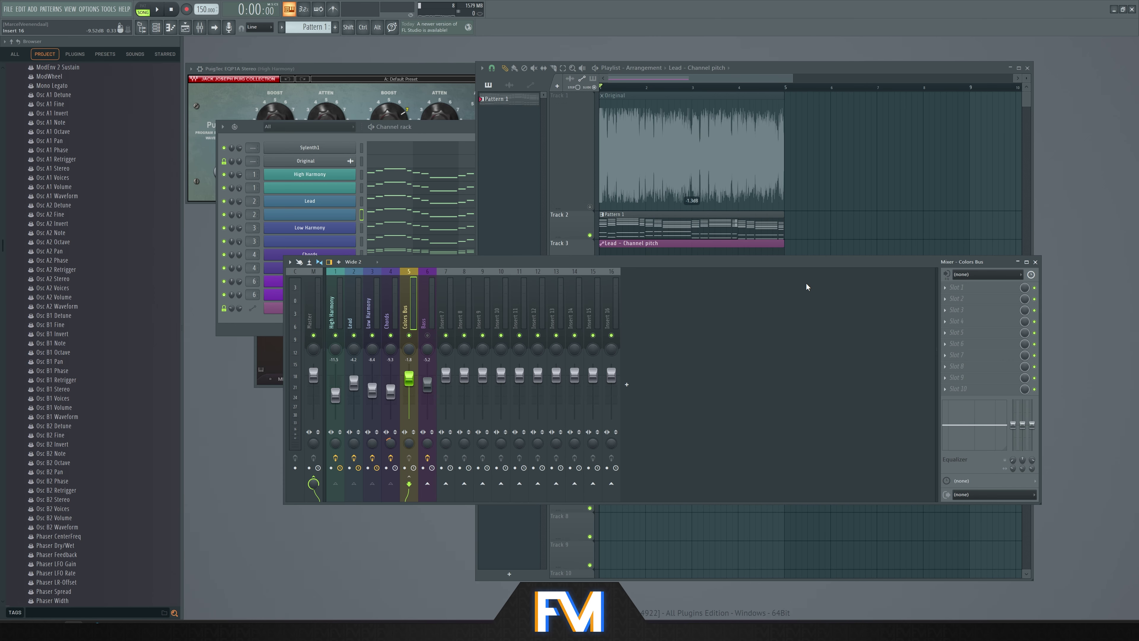
Load ValhallaRoom into the Colors Bus's first effect slot and set its decay to 6.82 s and mix to 19.5%
click(976, 291)
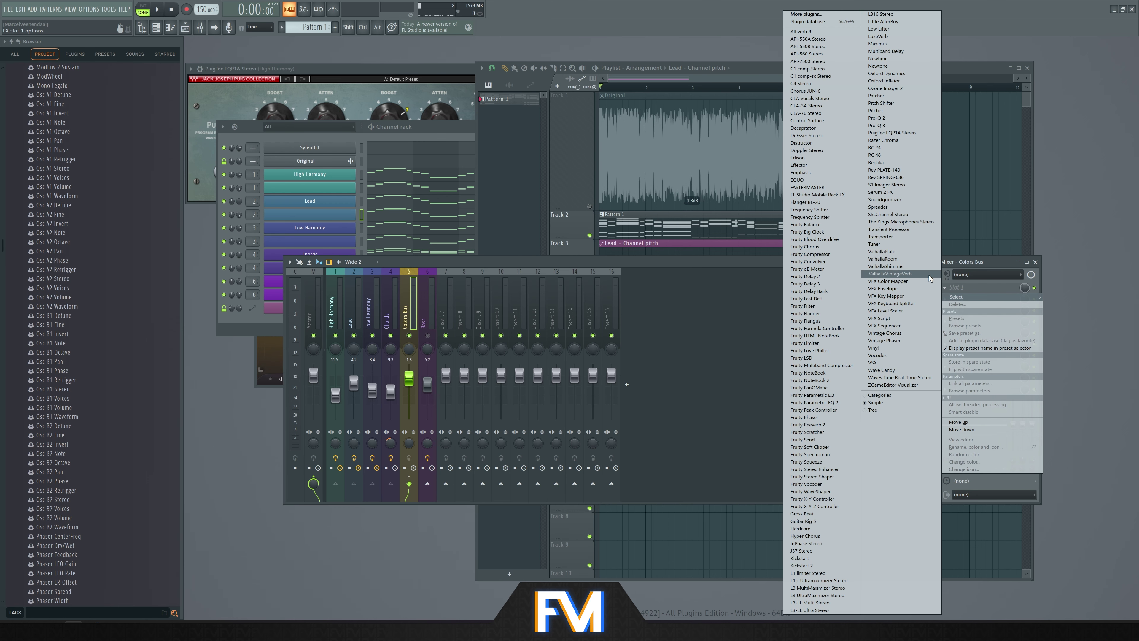
click(897, 259)
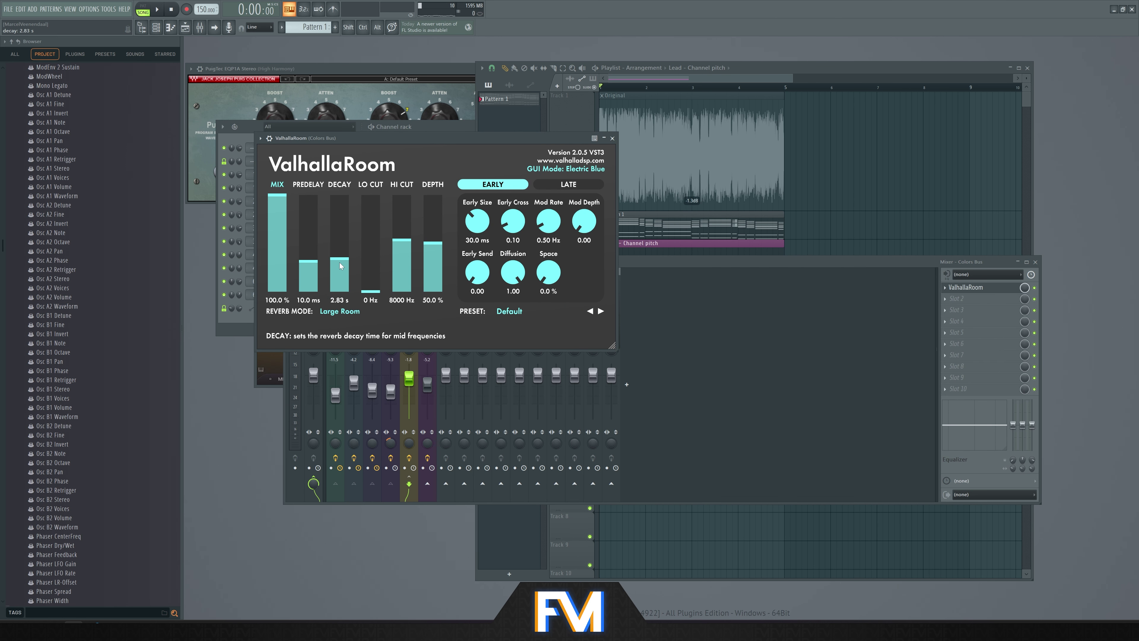
drag(371, 290, 372, 283)
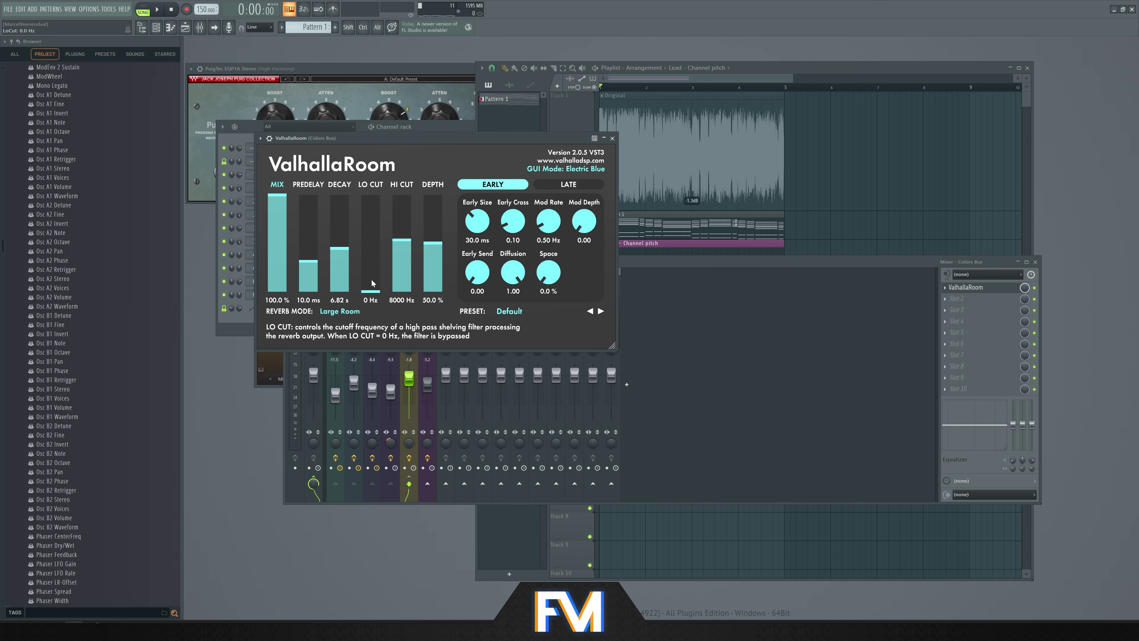
key(space)
drag(276, 258, 286, 250)
key(space)
drag(408, 140, 616, 112)
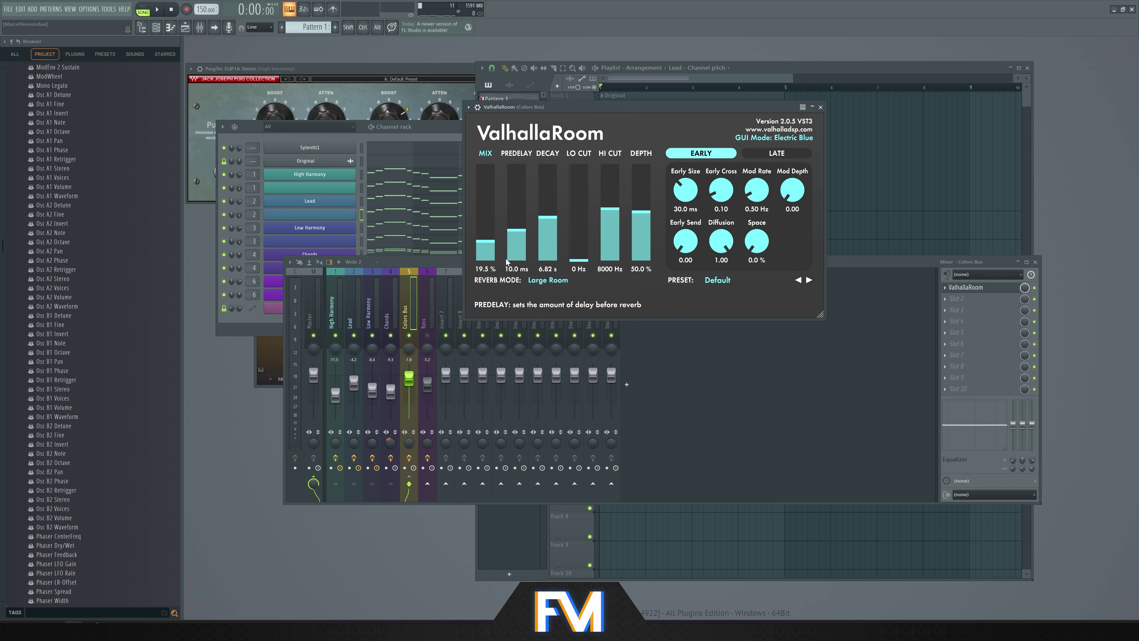
Set ValhallaRoom's mix to 23.0%, early mod depth to 0.44 and depth to 64.0% during playback
key(space)
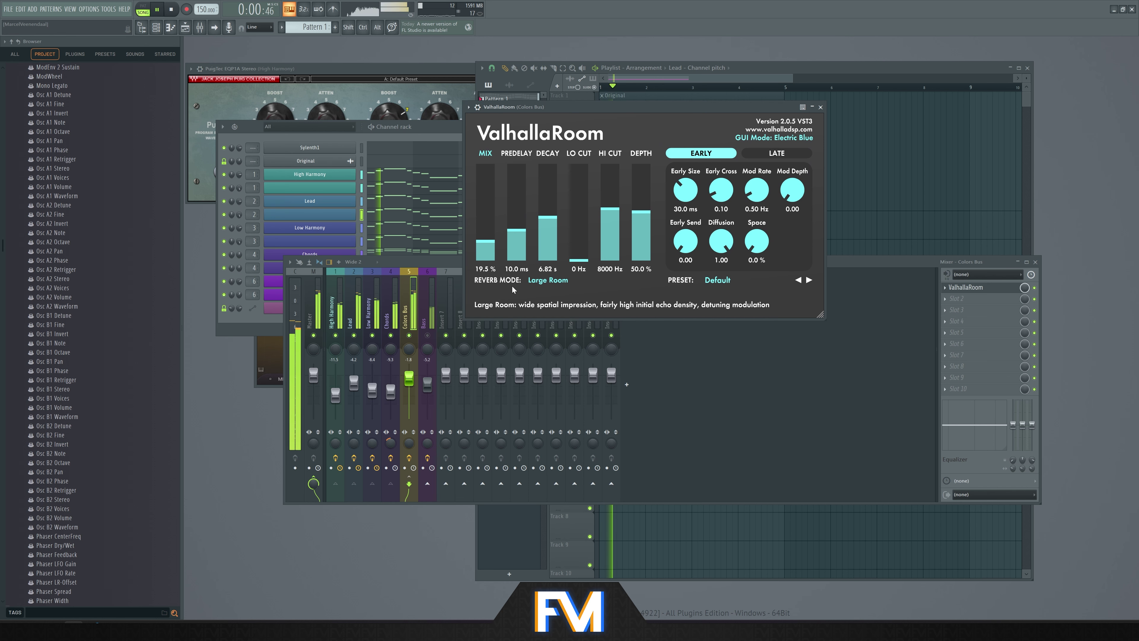
drag(485, 252, 485, 248)
drag(793, 197, 798, 181)
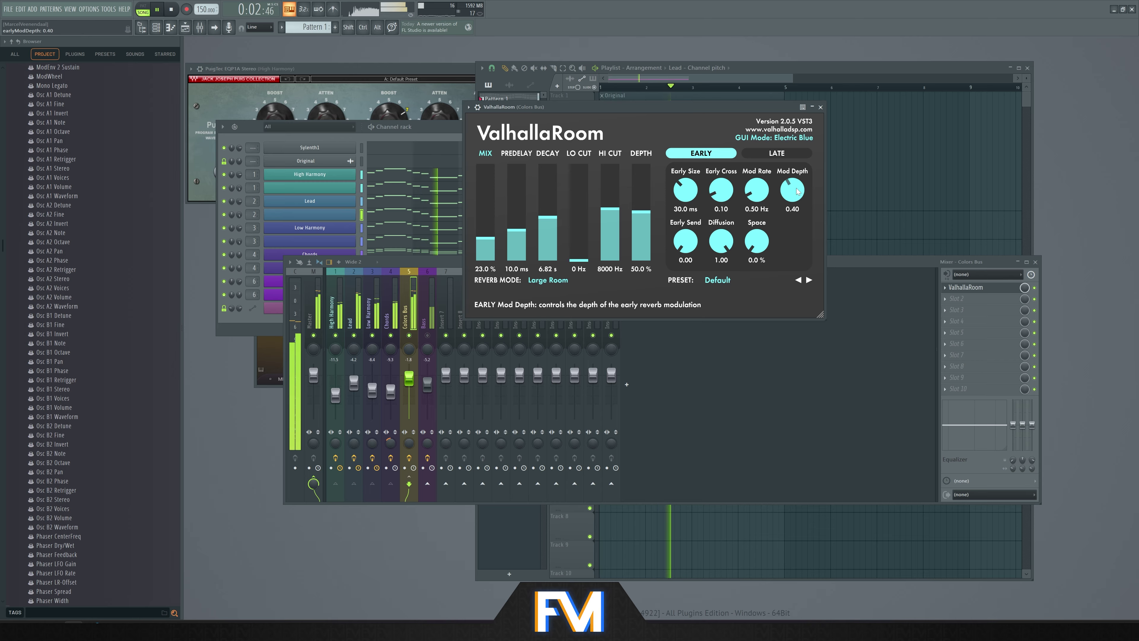
drag(642, 224, 643, 210)
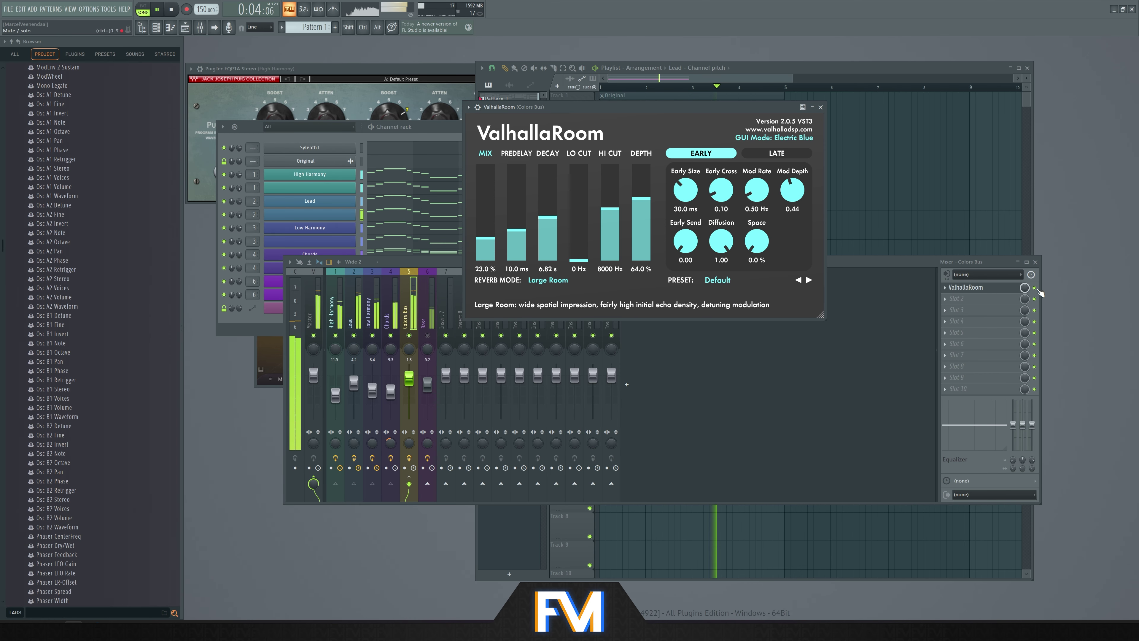
Load Replika into the Colors Bus's second effect slot and use straight delay timing
click(983, 287)
key(space)
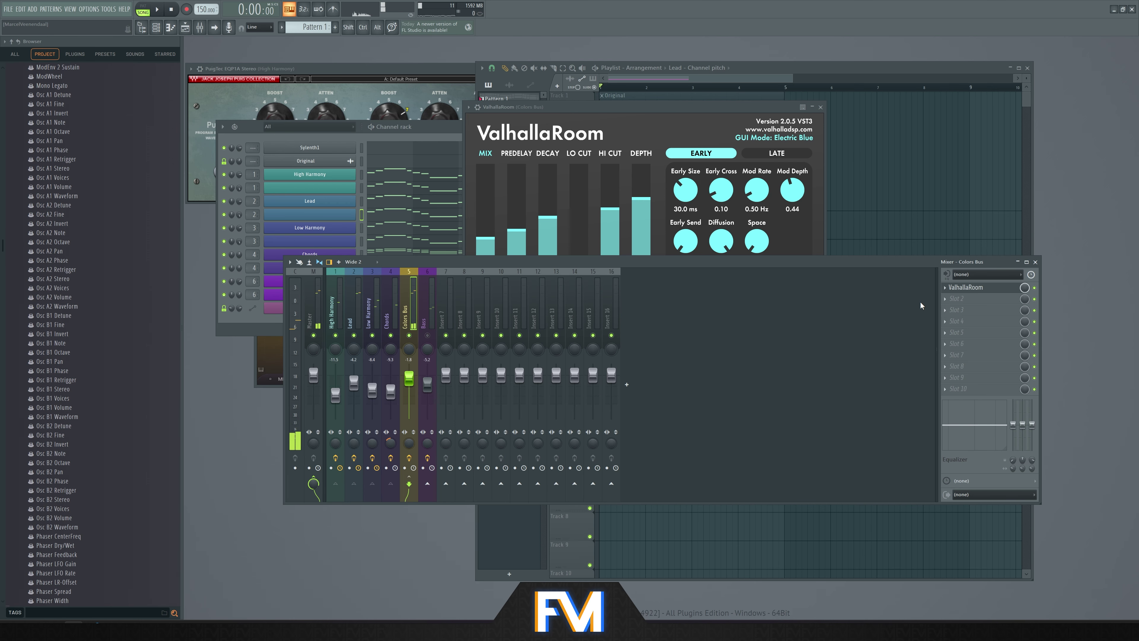
click(963, 302)
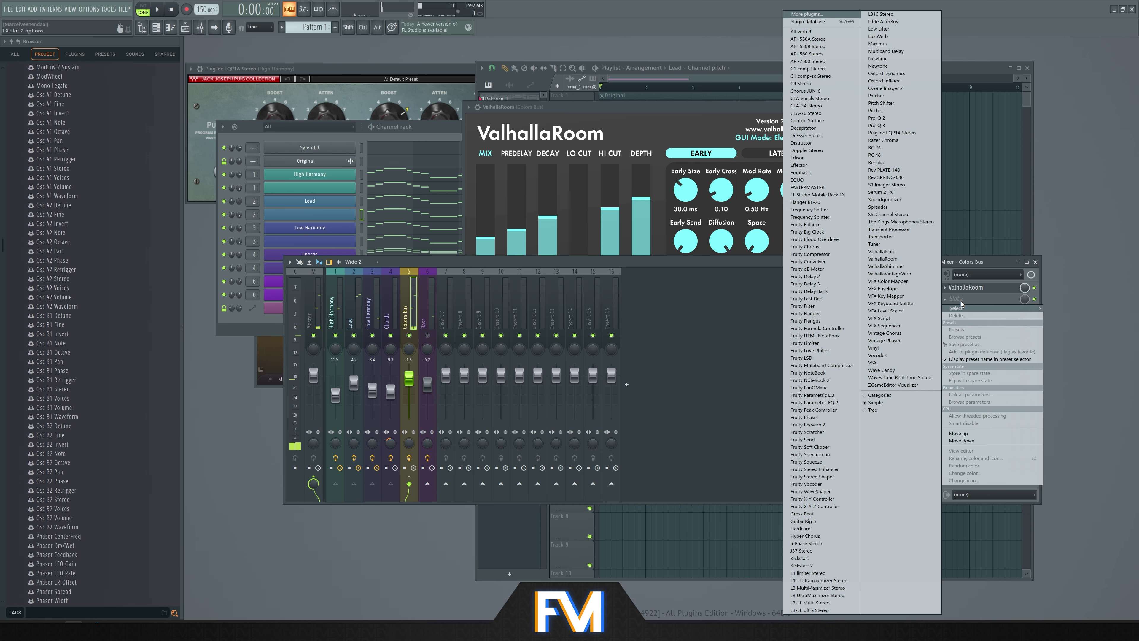
click(904, 170)
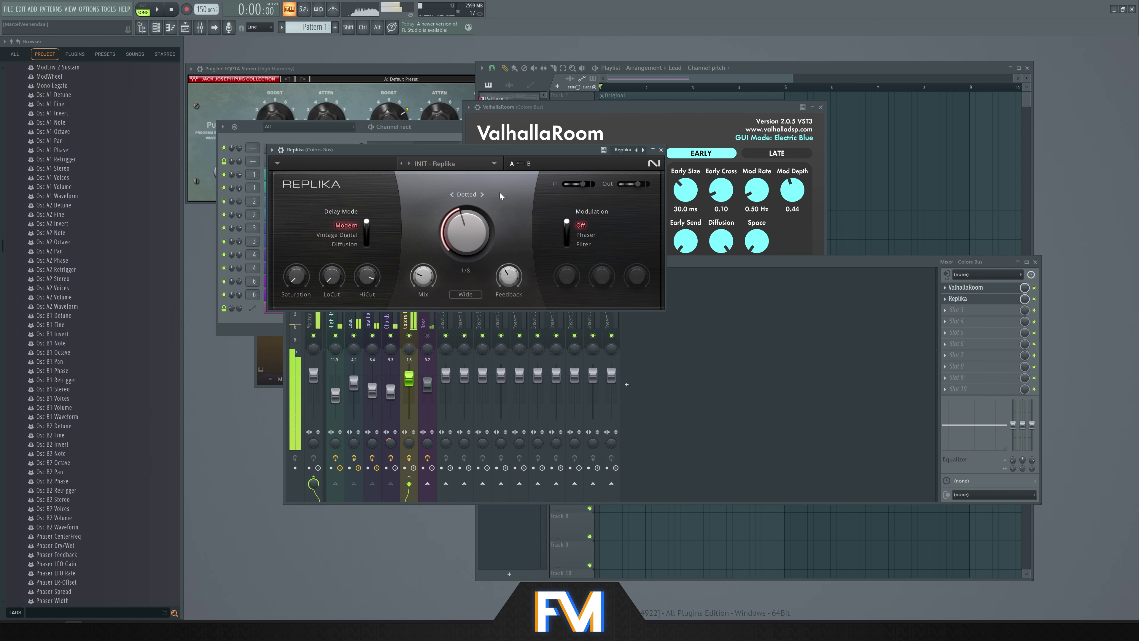
drag(508, 149, 586, 187)
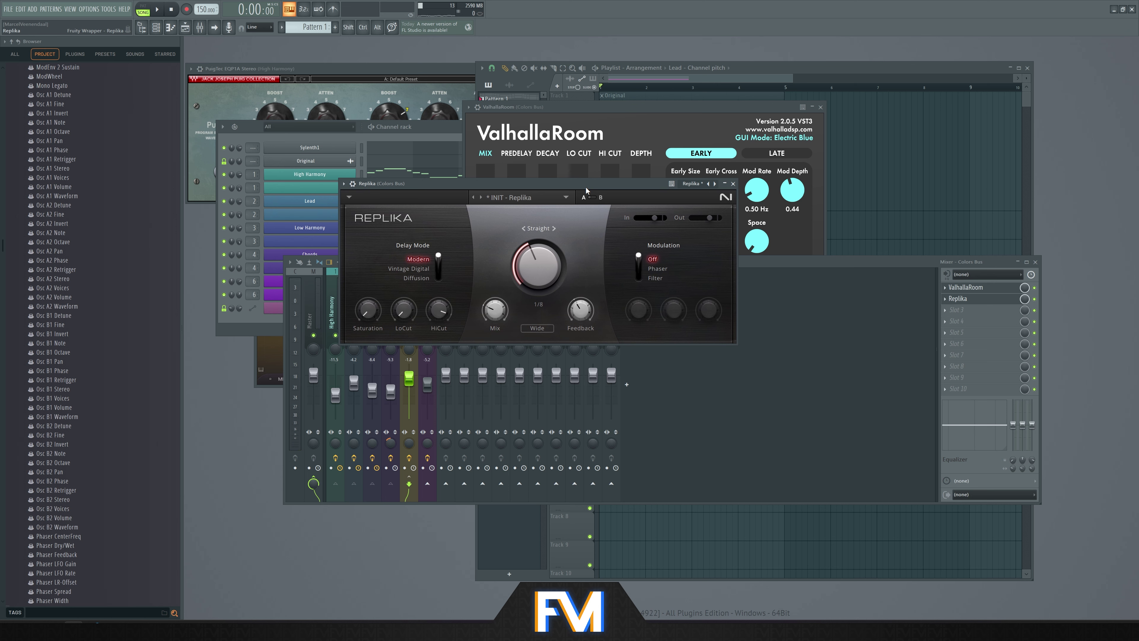
drag(585, 187, 619, 191)
Set Replika's mix to 81% / 19% during playback
key(space)
drag(528, 314, 528, 314)
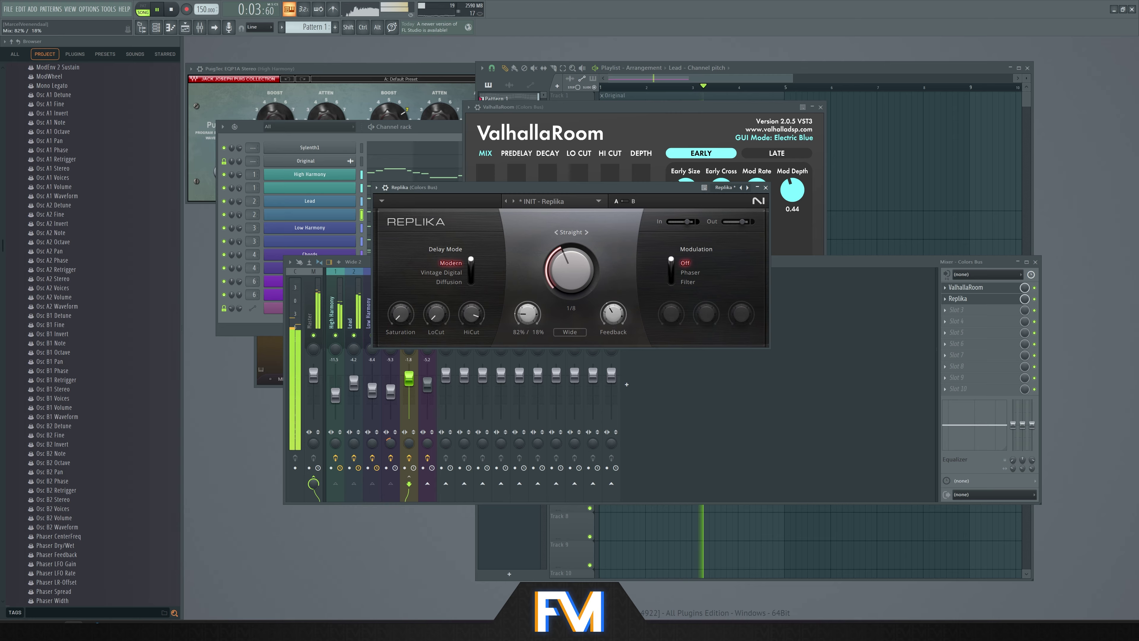
drag(605, 315, 606, 313)
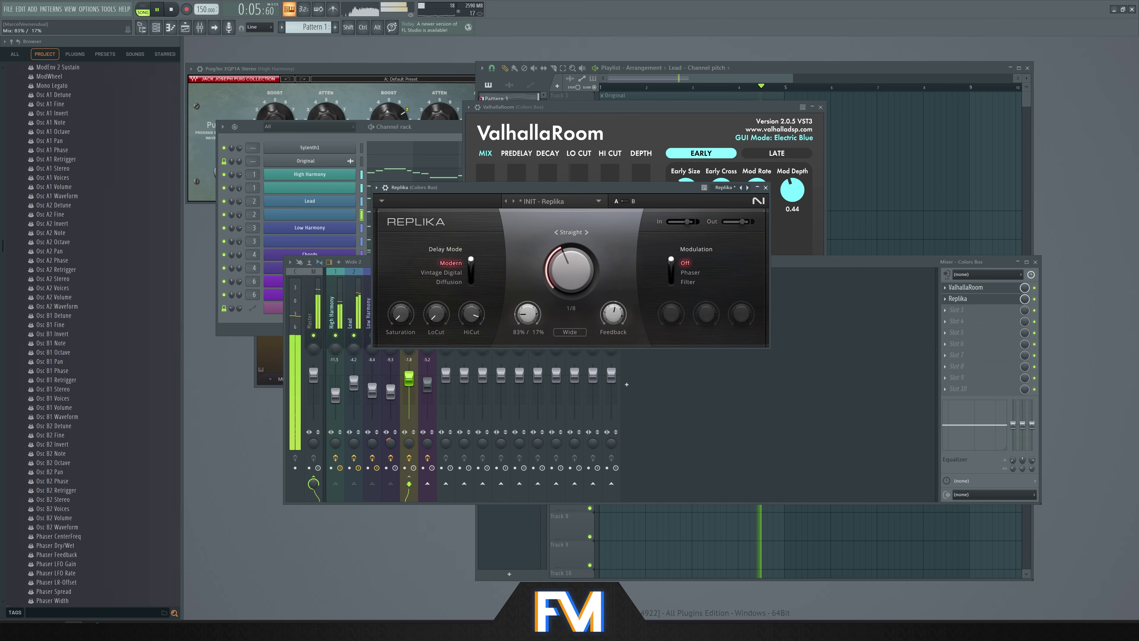
drag(527, 315, 527, 312)
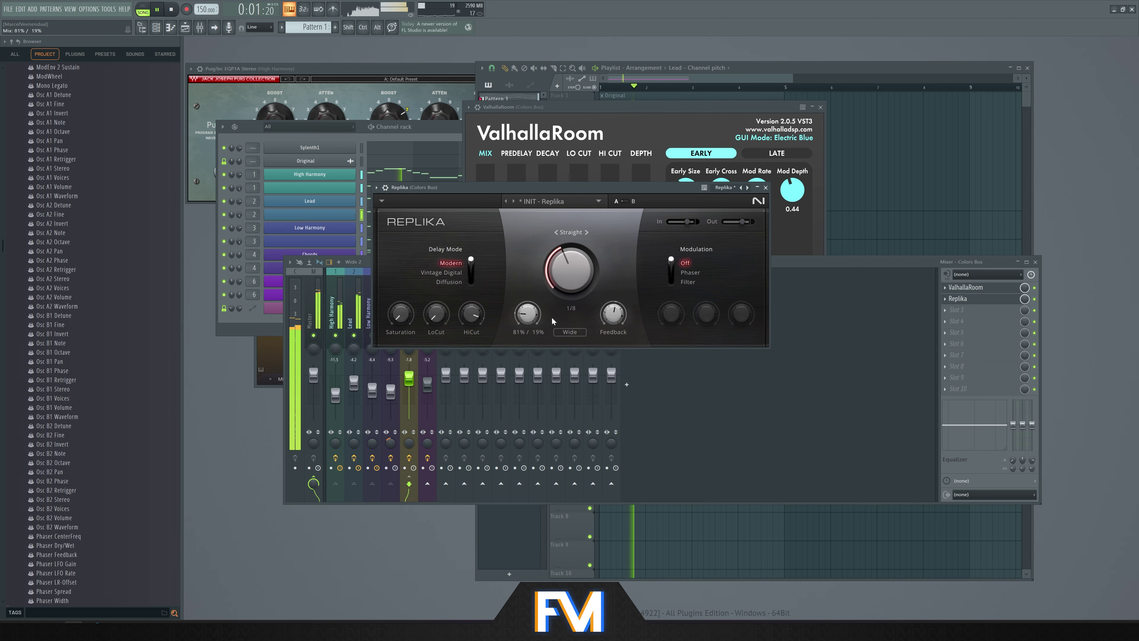
Switch Replika's stereo mode to Ping Pong and set its delay time to 1/4 and feedback to 28.0%
click(570, 332)
drag(595, 190, 621, 186)
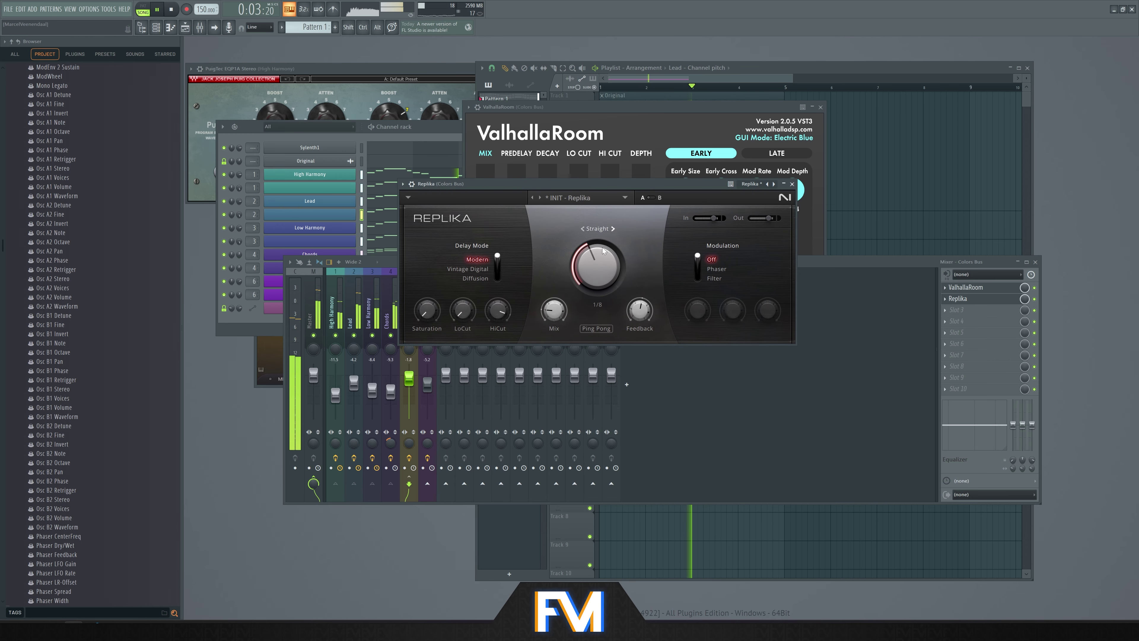
key(space)
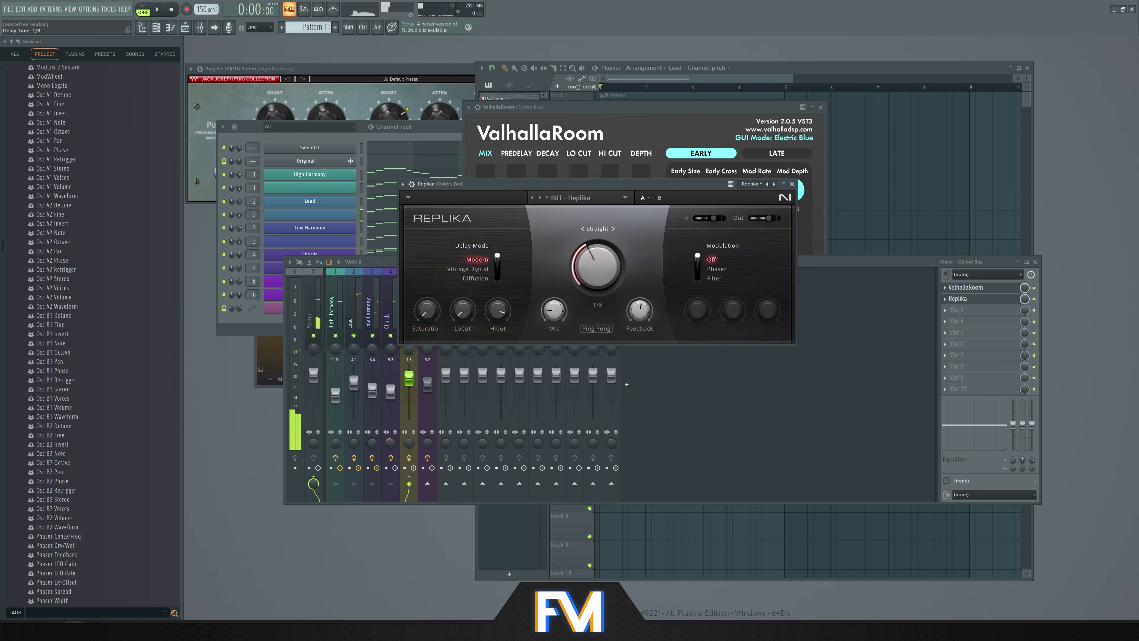
drag(597, 266, 624, 320)
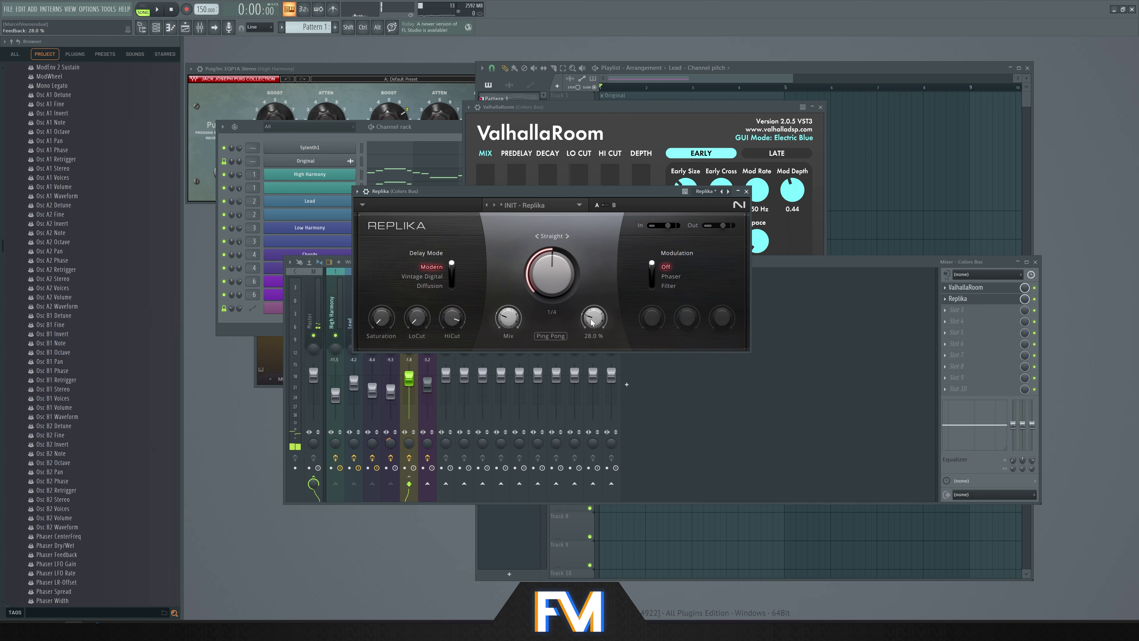
Load Oxford Dynamics into the Colors Bus's third effect slot and enable its compressor section
click(956, 311)
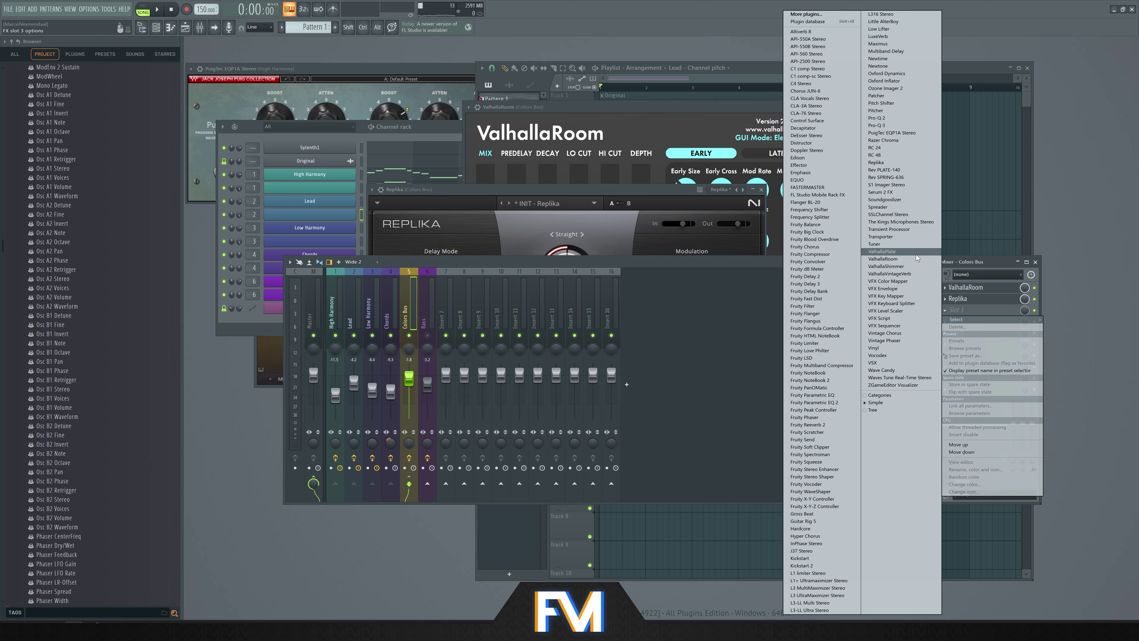
click(902, 73)
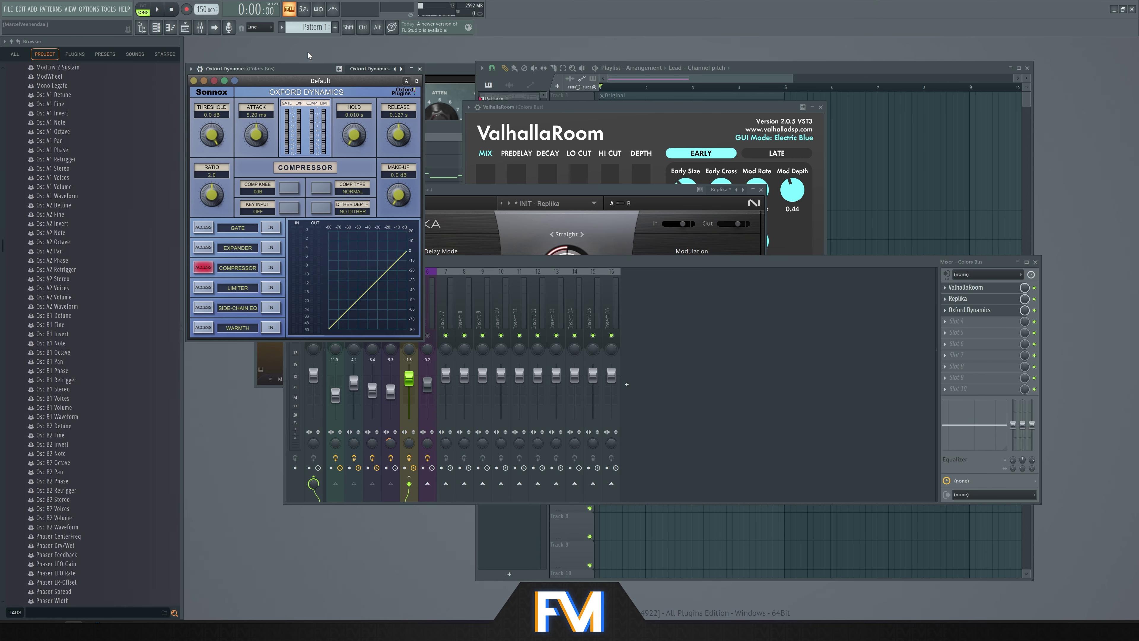
drag(309, 68, 649, 166)
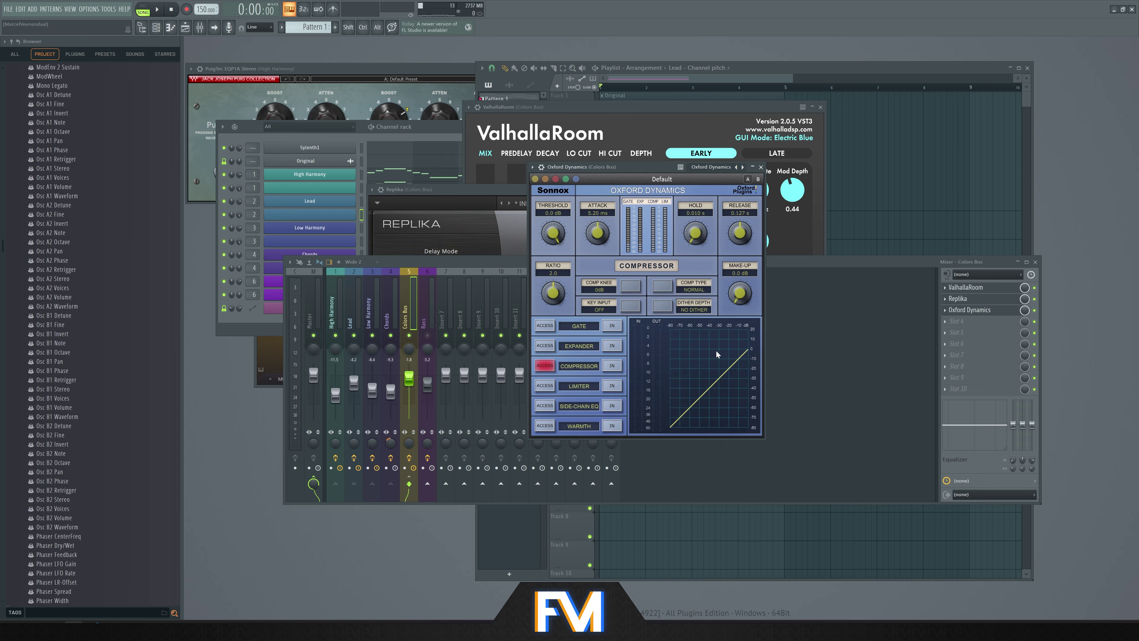
drag(623, 167, 632, 191)
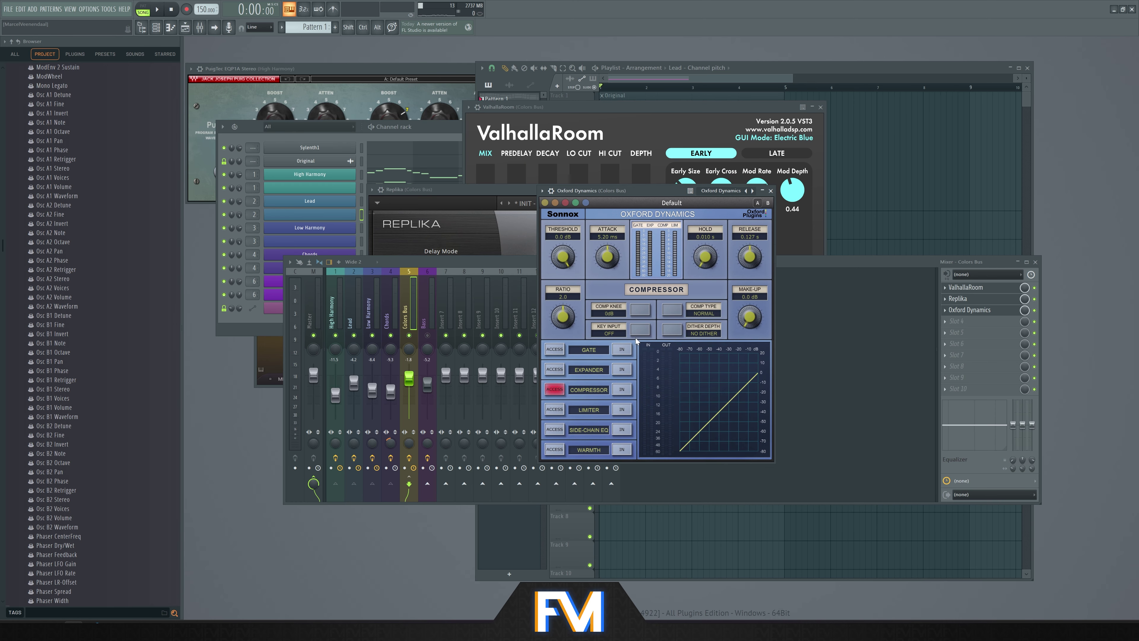
click(621, 389)
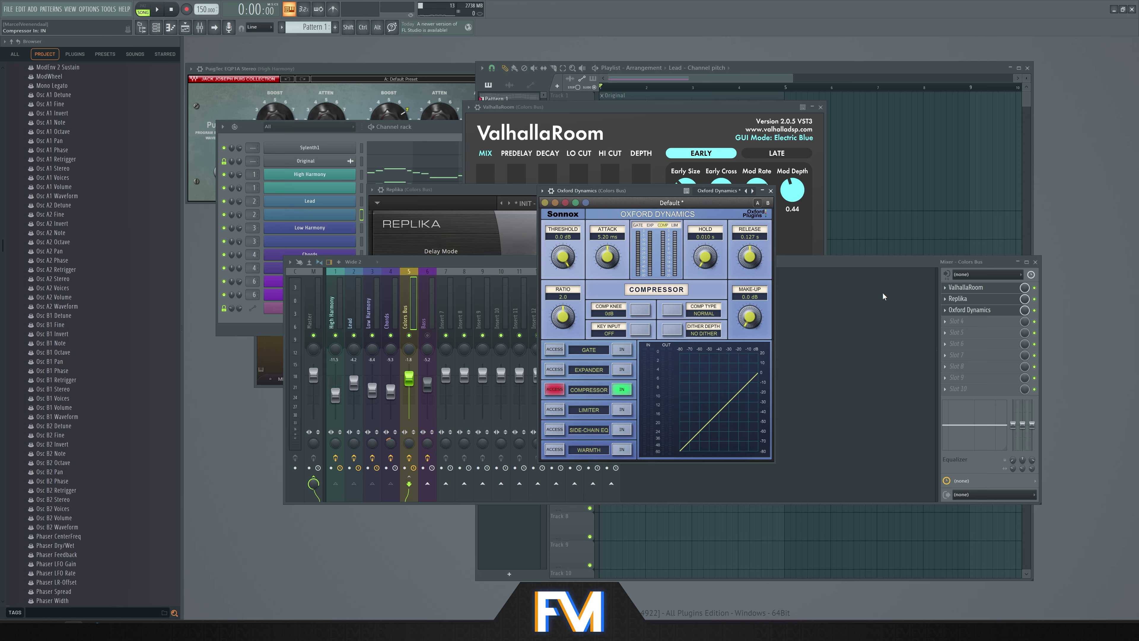
Set the Oxford Dynamics compressor's threshold to -32.3 dB and ratio to 3.89
drag(660, 201, 700, 209)
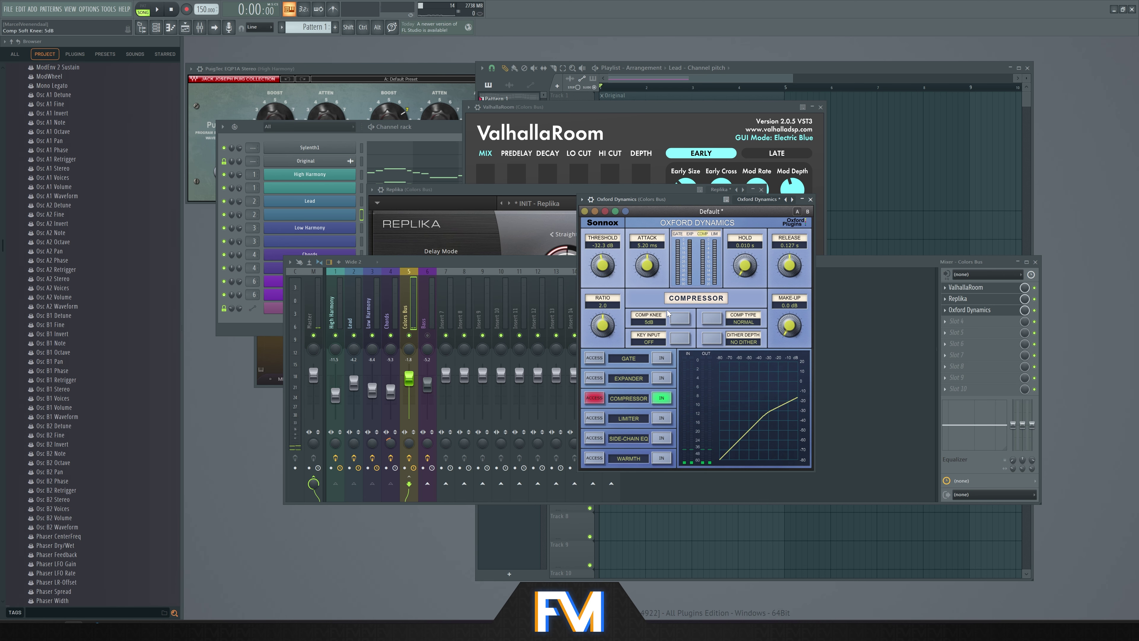
drag(615, 317, 617, 287)
drag(683, 200, 683, 200)
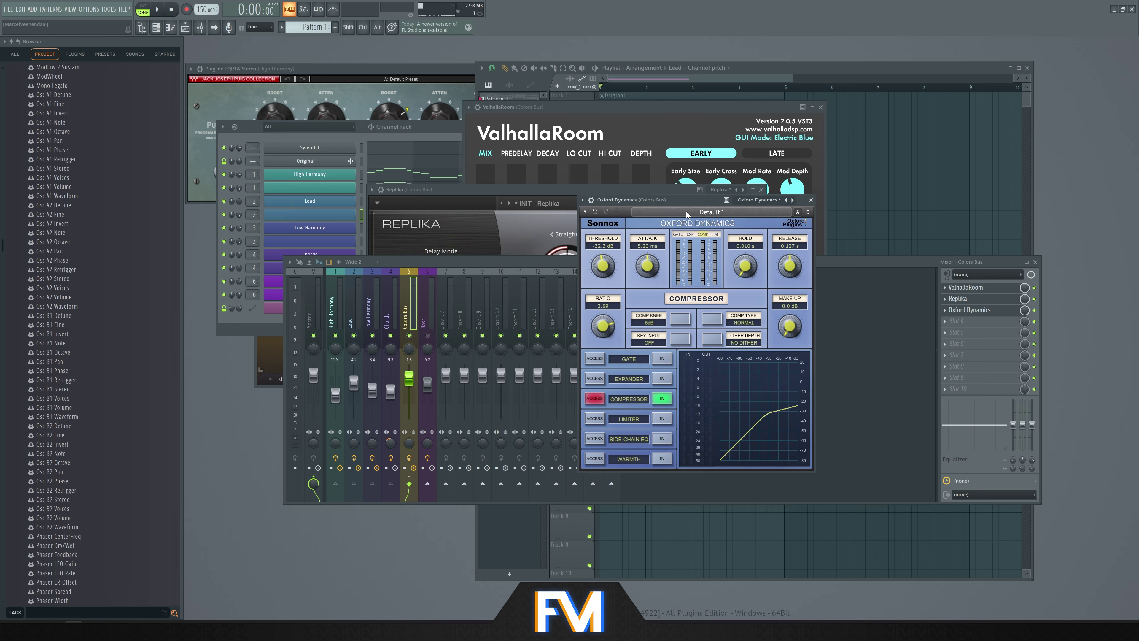
Set the compressor's attack to 1.77 ms, ratio to 2.67 and make-up gain to +14.9 dB during playback
key(space)
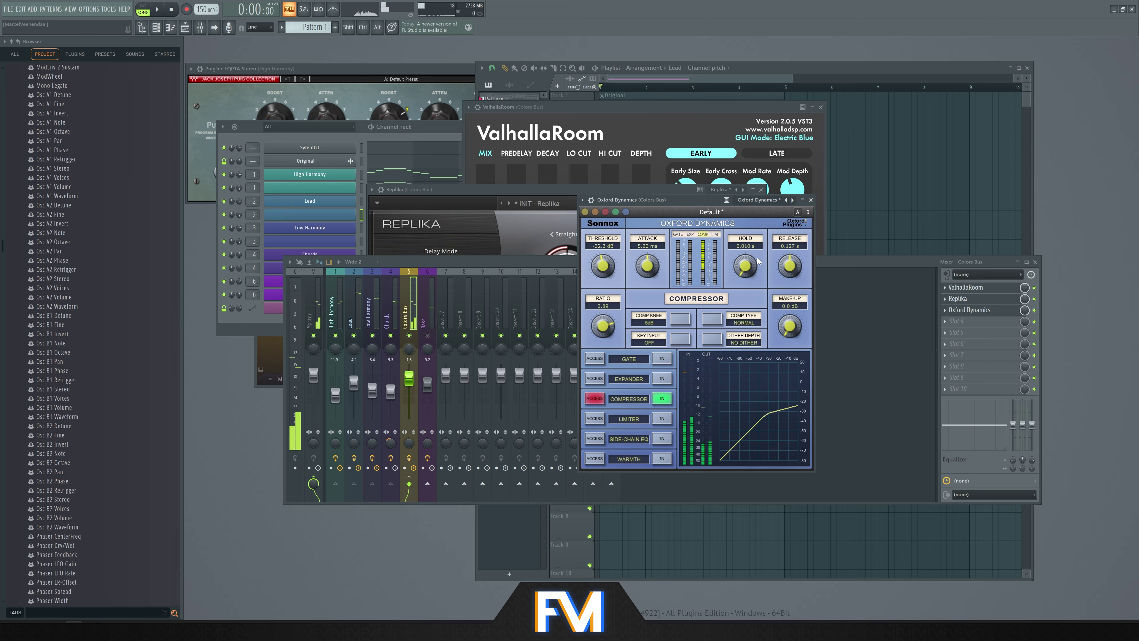
drag(647, 272, 646, 279)
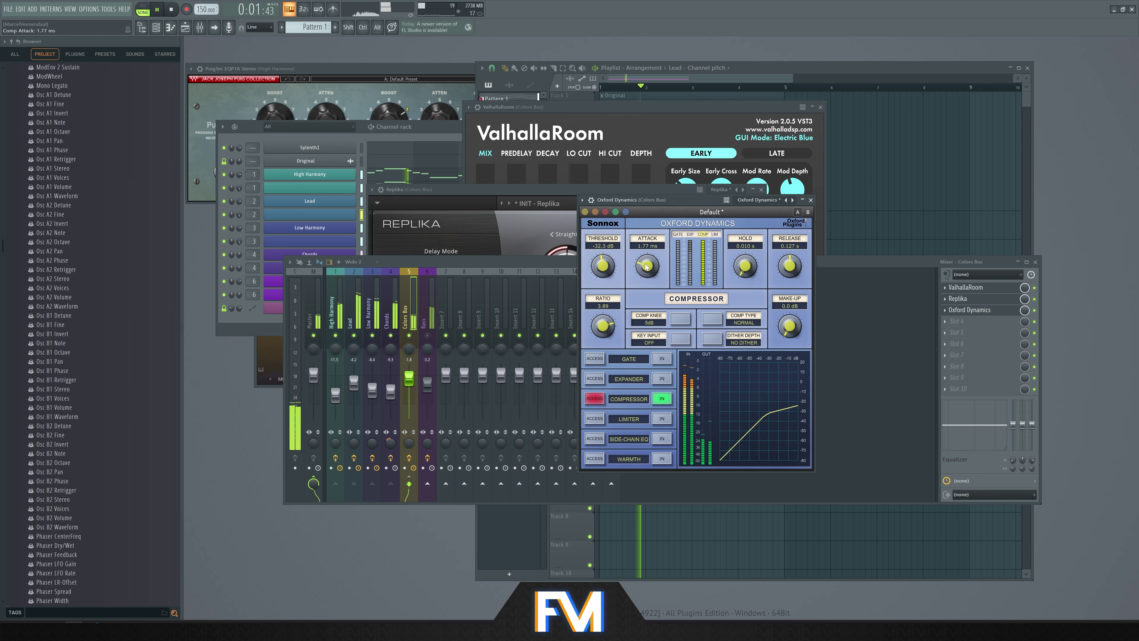
drag(789, 332, 788, 310)
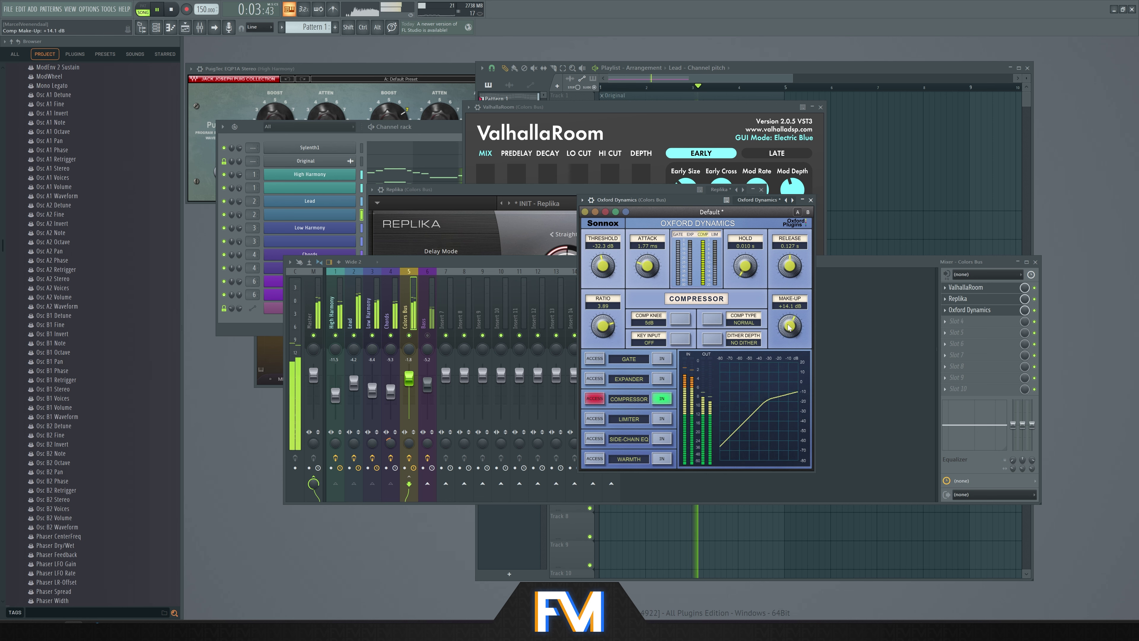
drag(603, 326, 603, 334)
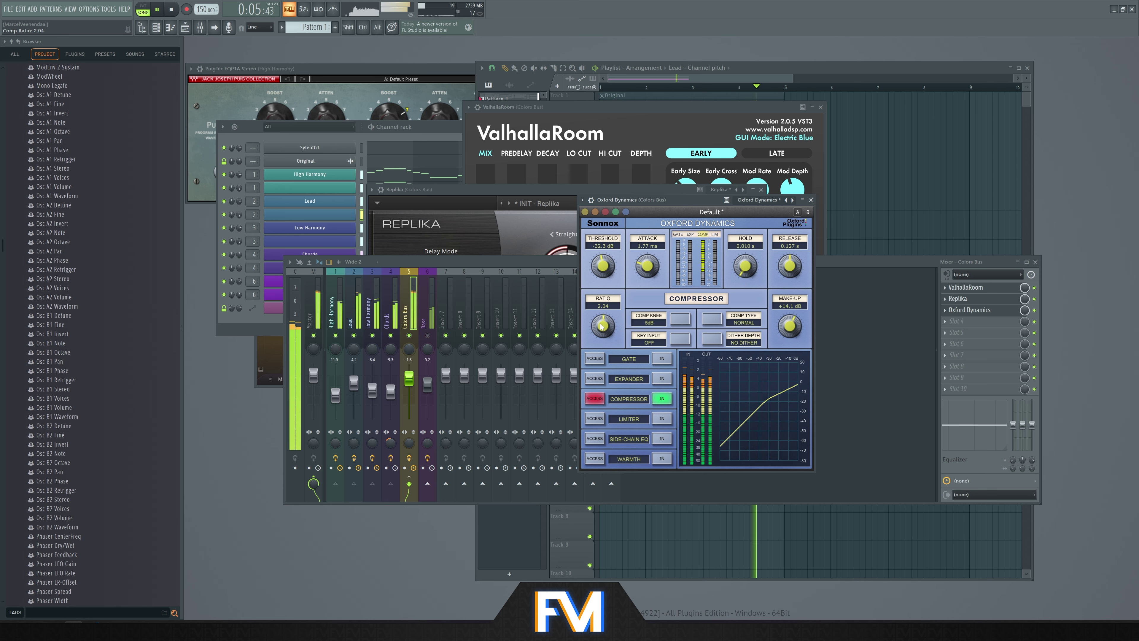
drag(791, 327, 792, 324)
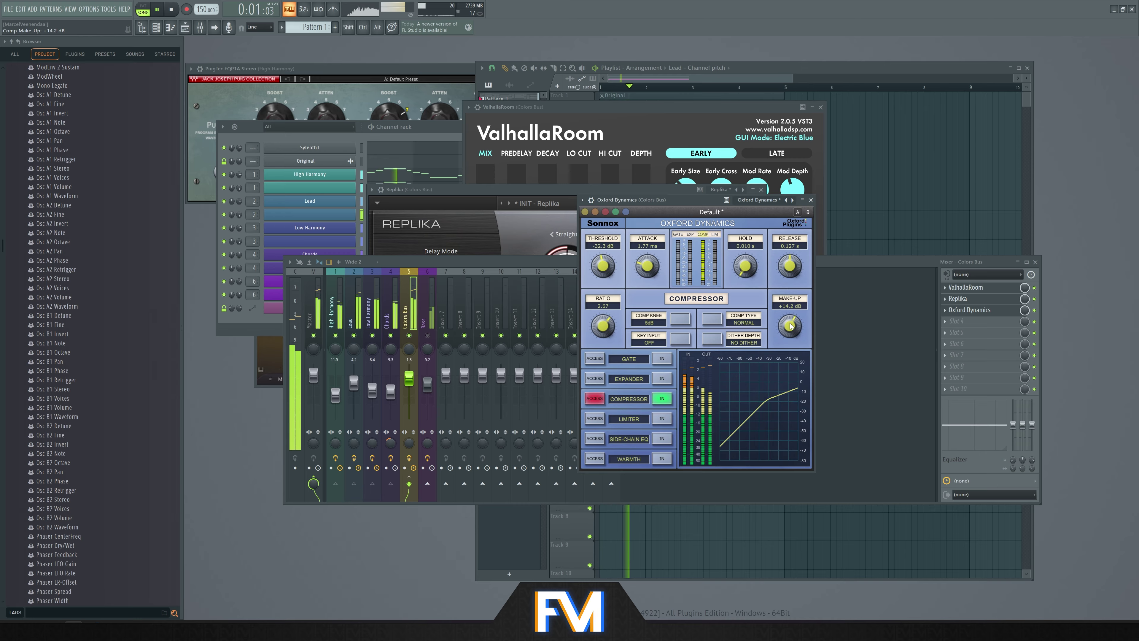
key(space)
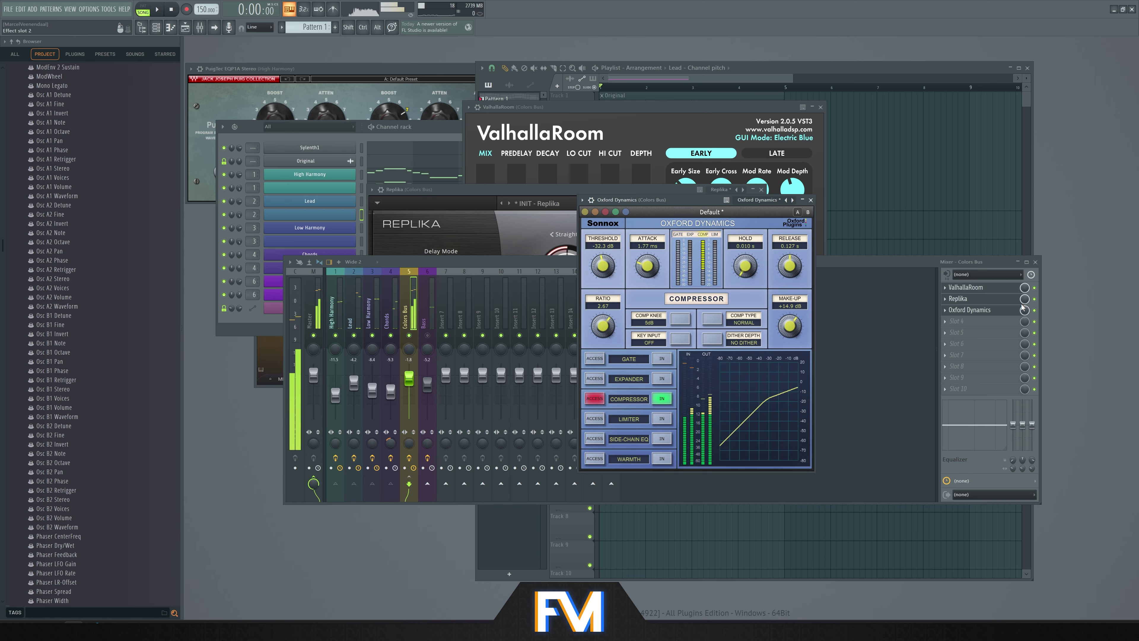
Enable the Warmth section of Oxford Dynamics and set its amount to 34.5% during playback
click(662, 458)
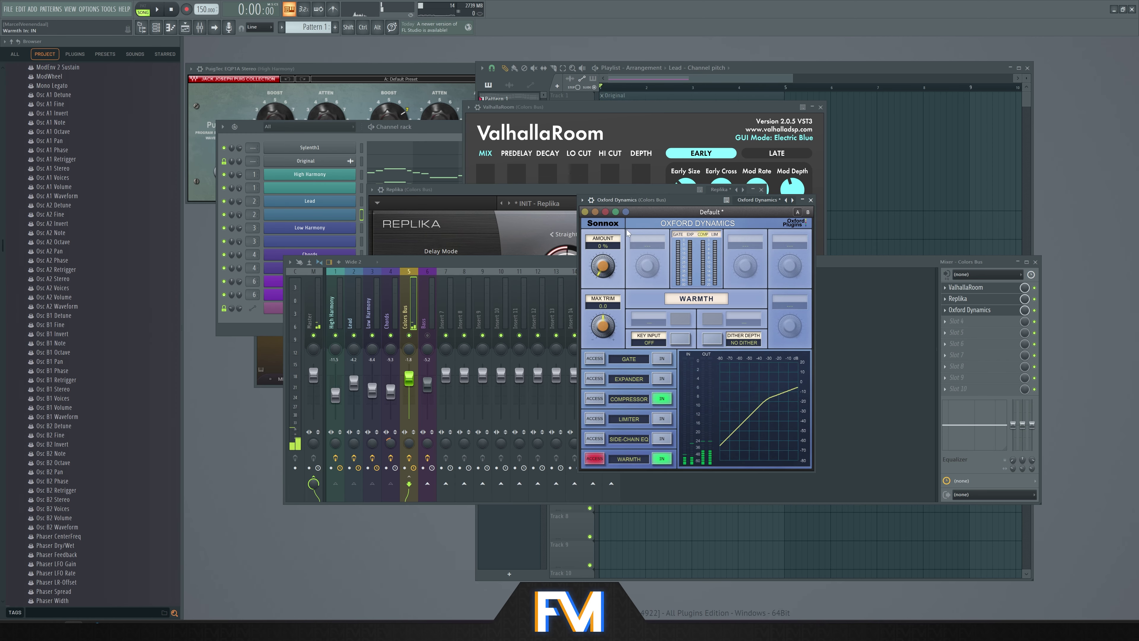
drag(675, 197, 686, 199)
key(space)
drag(624, 258, 627, 248)
drag(693, 202, 711, 197)
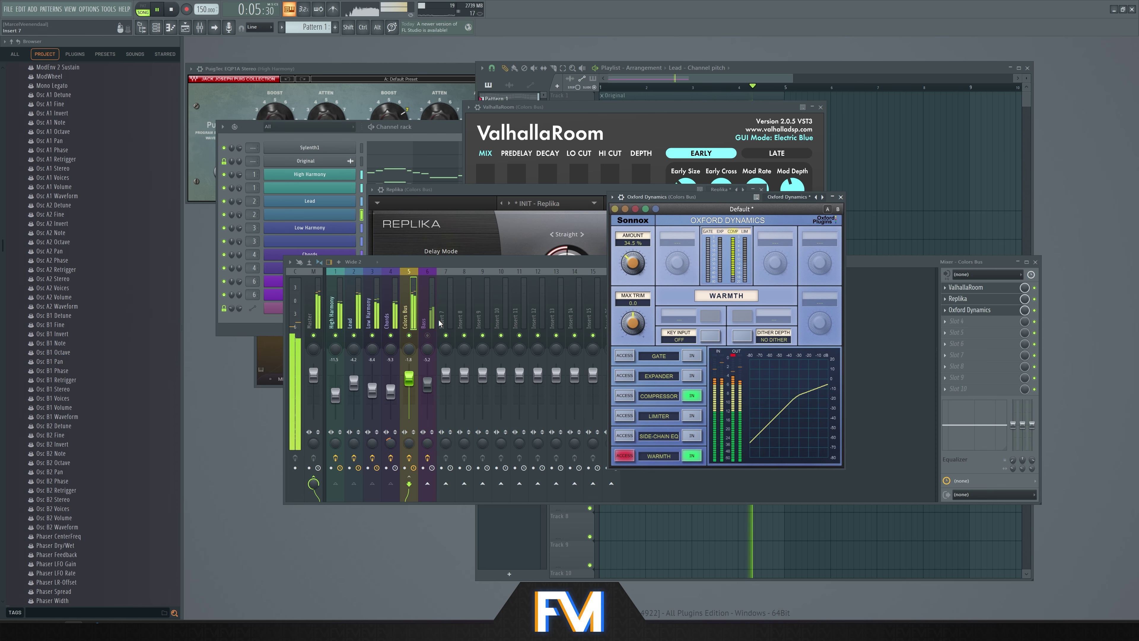
Lower the Bass mixer track's volume to about -6.2 dB and bring the Playlist forward
click(440, 323)
drag(428, 383, 429, 395)
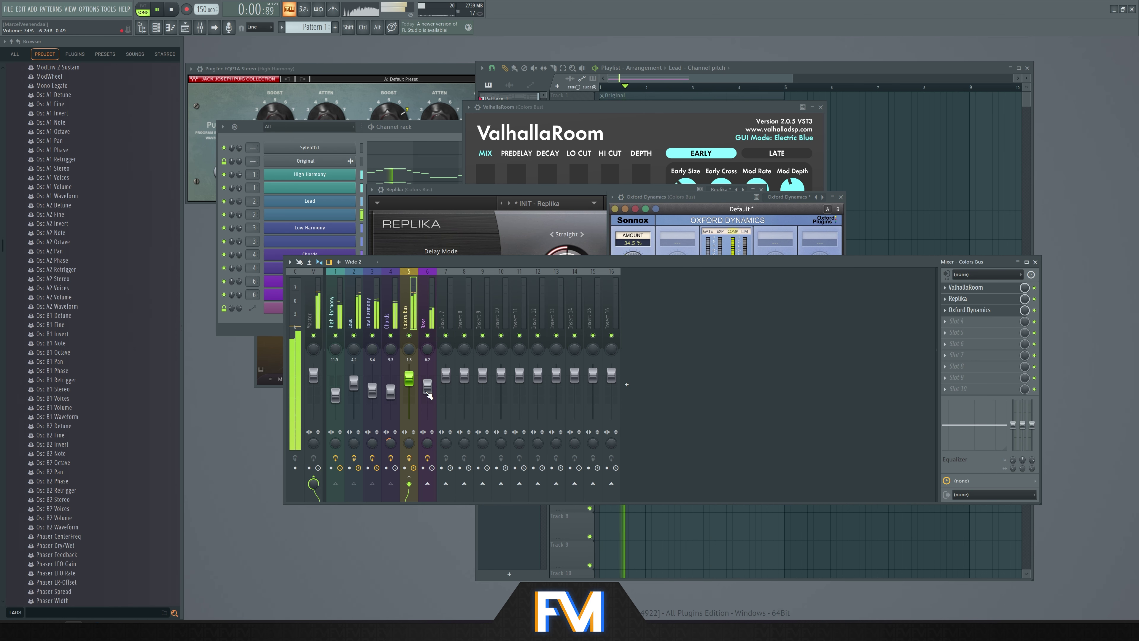
click(717, 79)
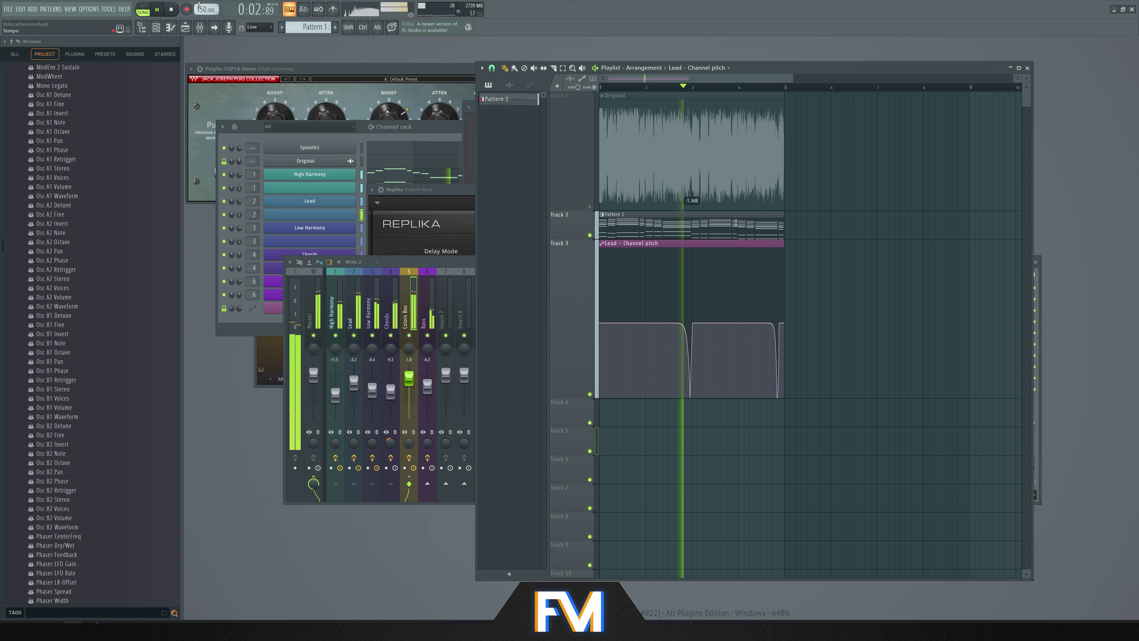
key(space)
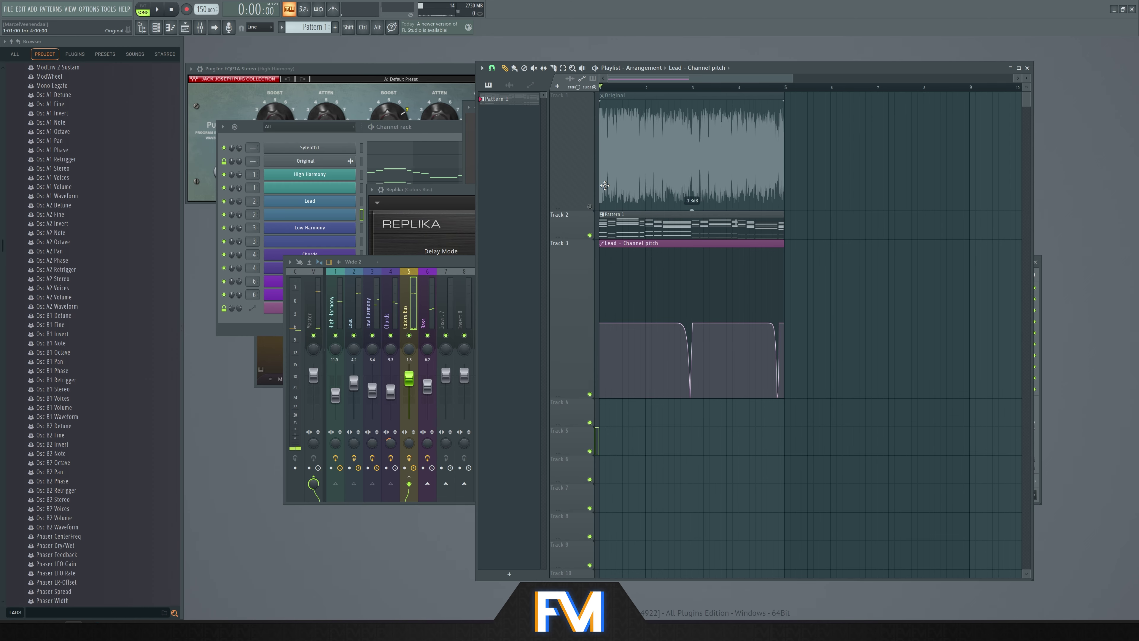
Compare the soloed Original track with the recreated layers by playing each from the start
right_click(590, 207)
key(space)
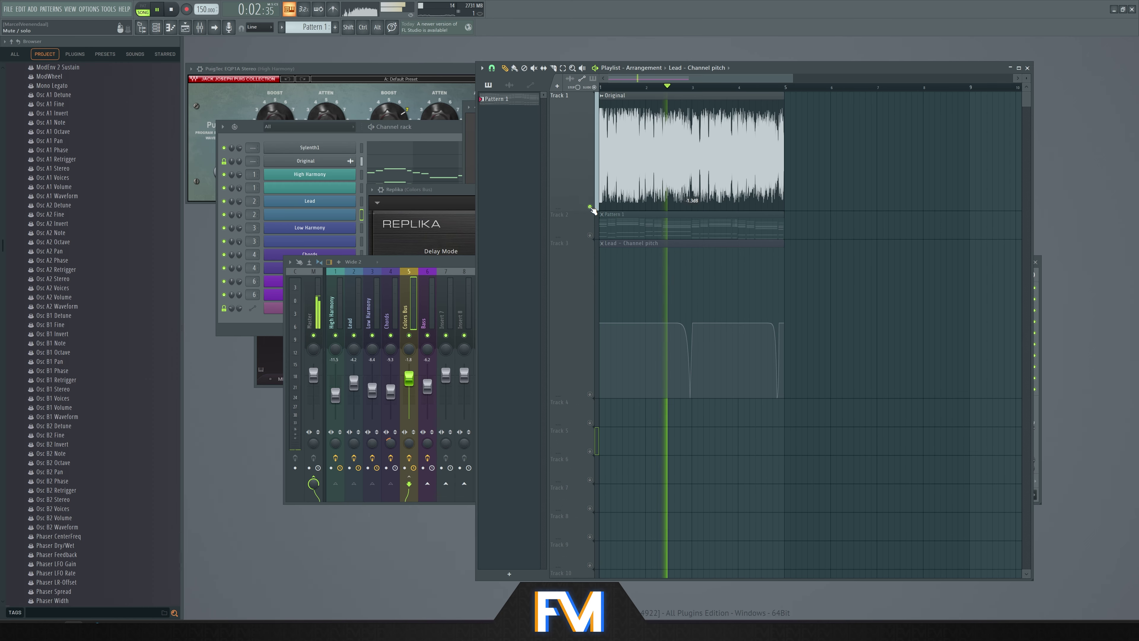
right_click(589, 206)
key(space)
click(590, 206)
key(space)
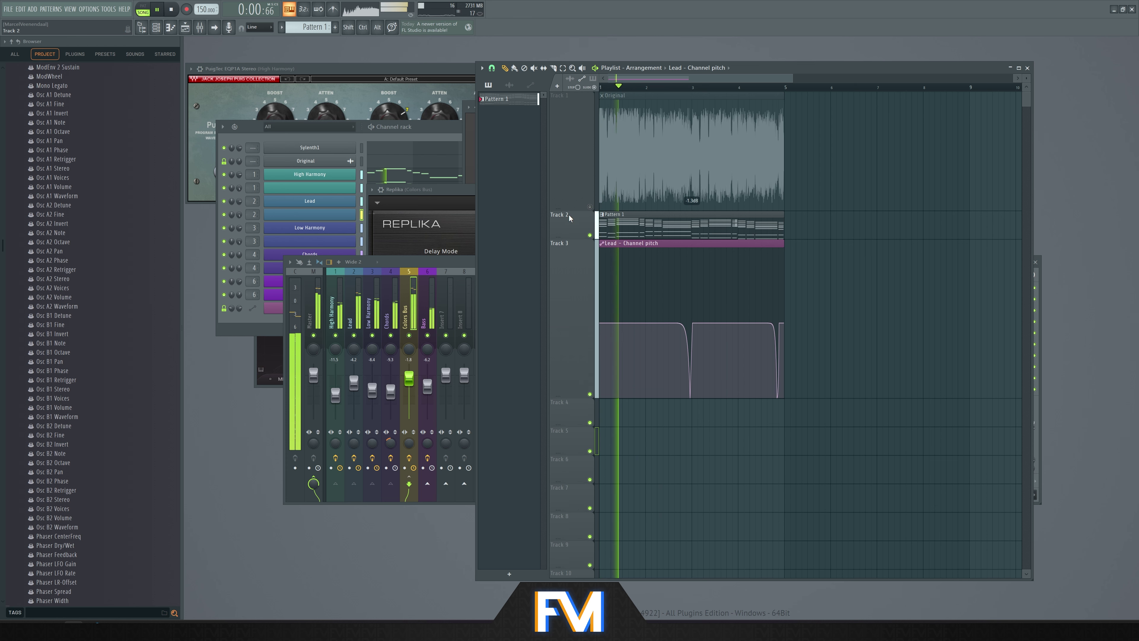
Inspect the effect chains of the Bass and Colors Bus mixer tracks
click(427, 319)
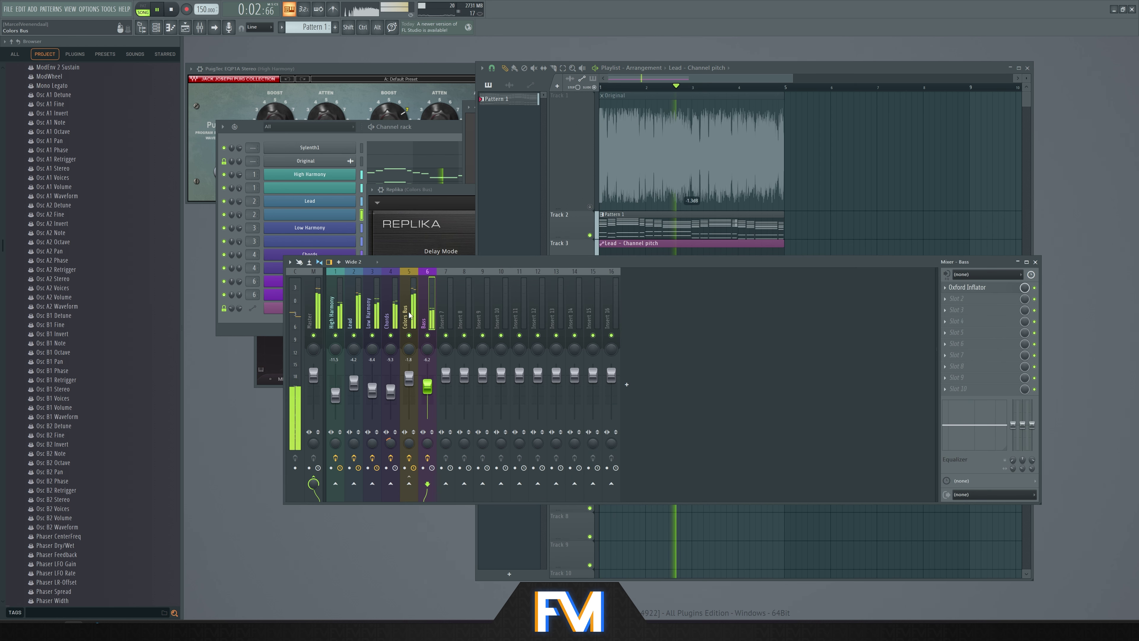
key(Left)
key(space)
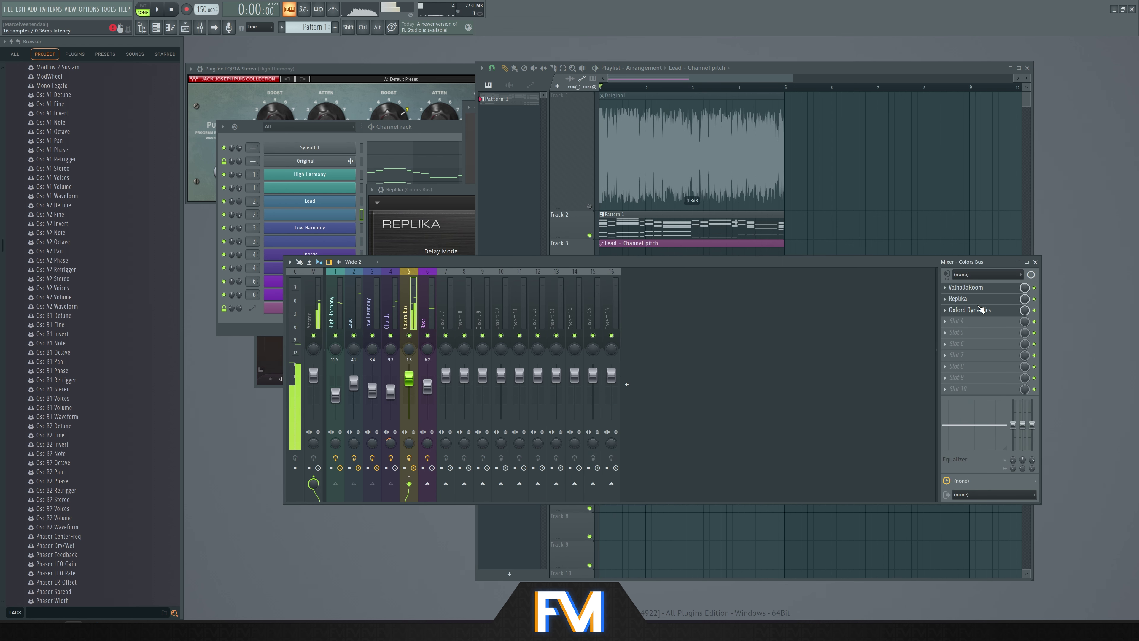
click(985, 303)
click(974, 305)
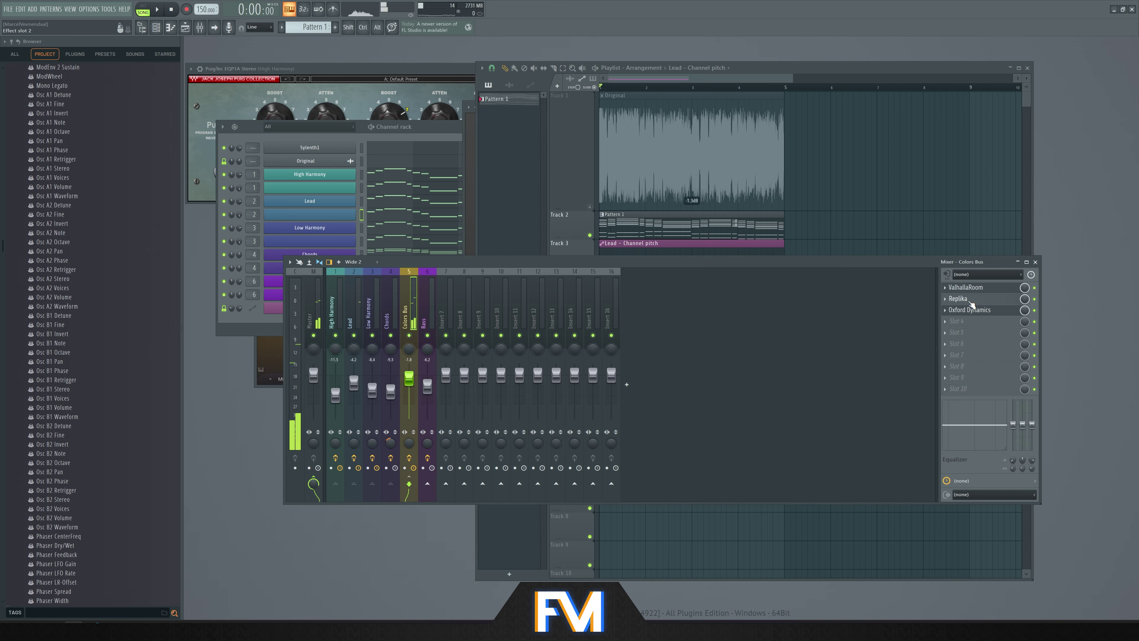
Solo the Original track in the Playlist and play it from the start
click(520, 160)
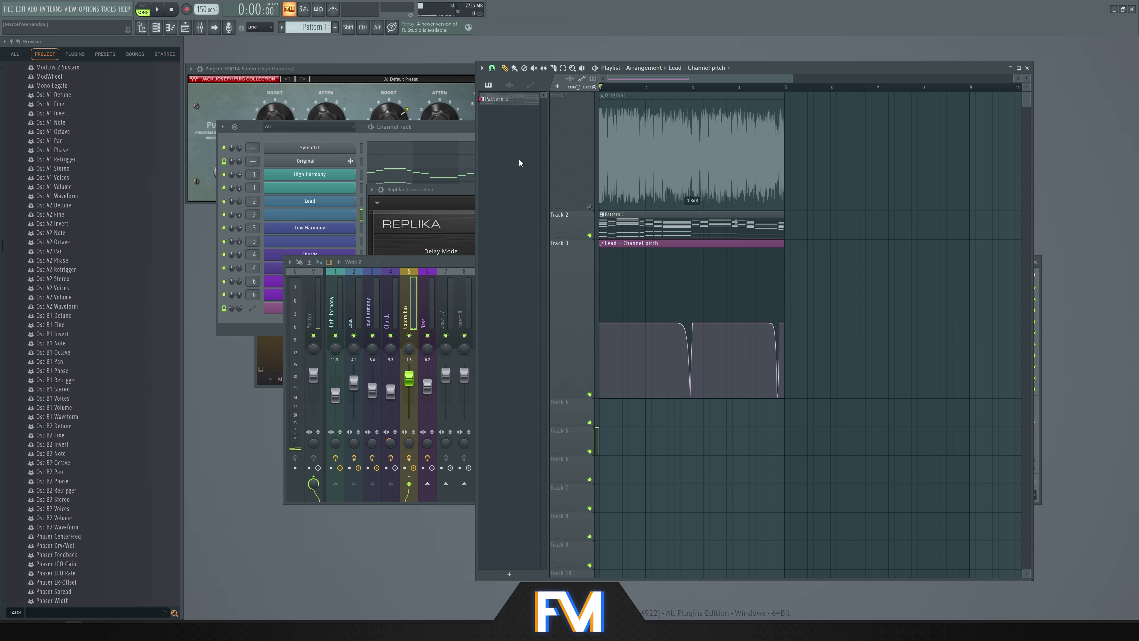
key(ctrl)
ctrl+click(591, 207)
key(space)
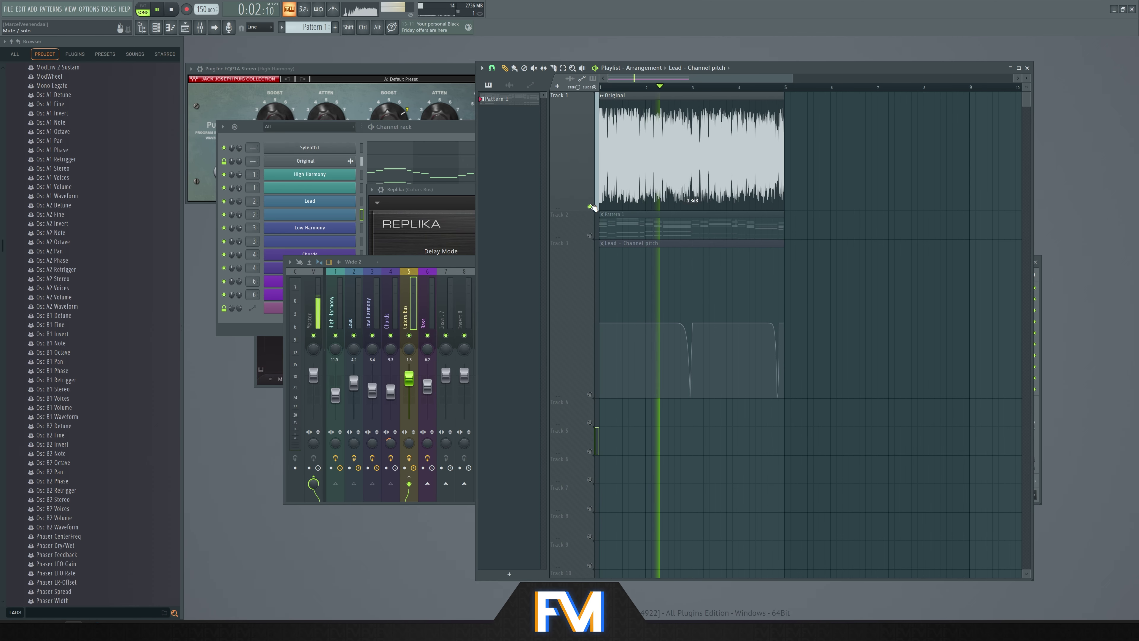
Unsolo the Original track, play the recreated layers from the start and bring the mixer forward
key(space)
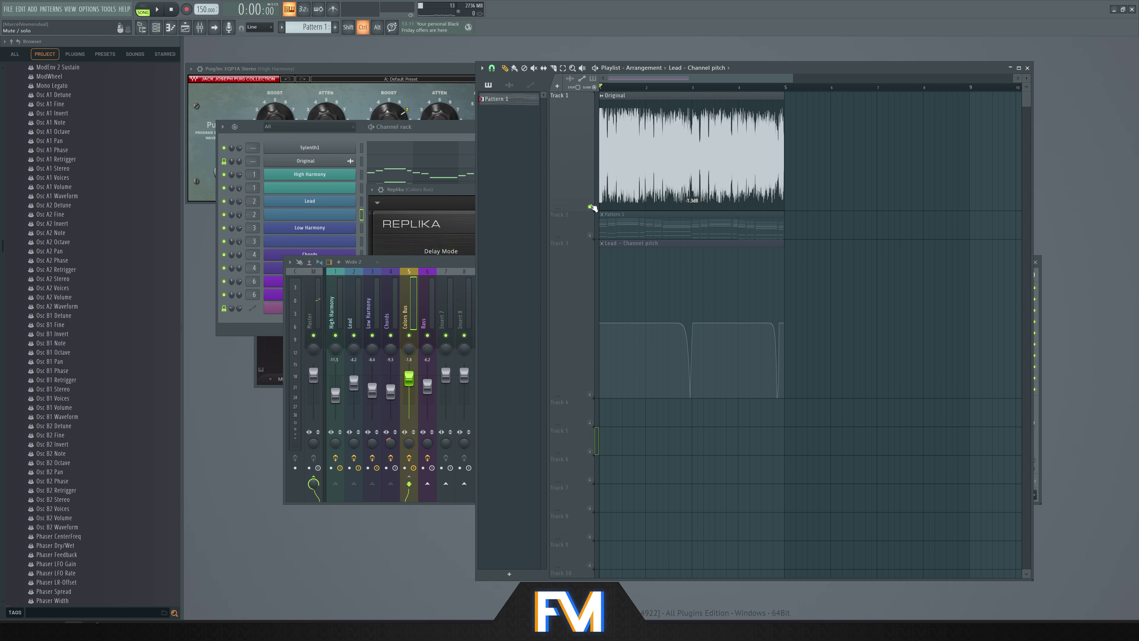
ctrl+click(590, 206)
key(space)
click(464, 262)
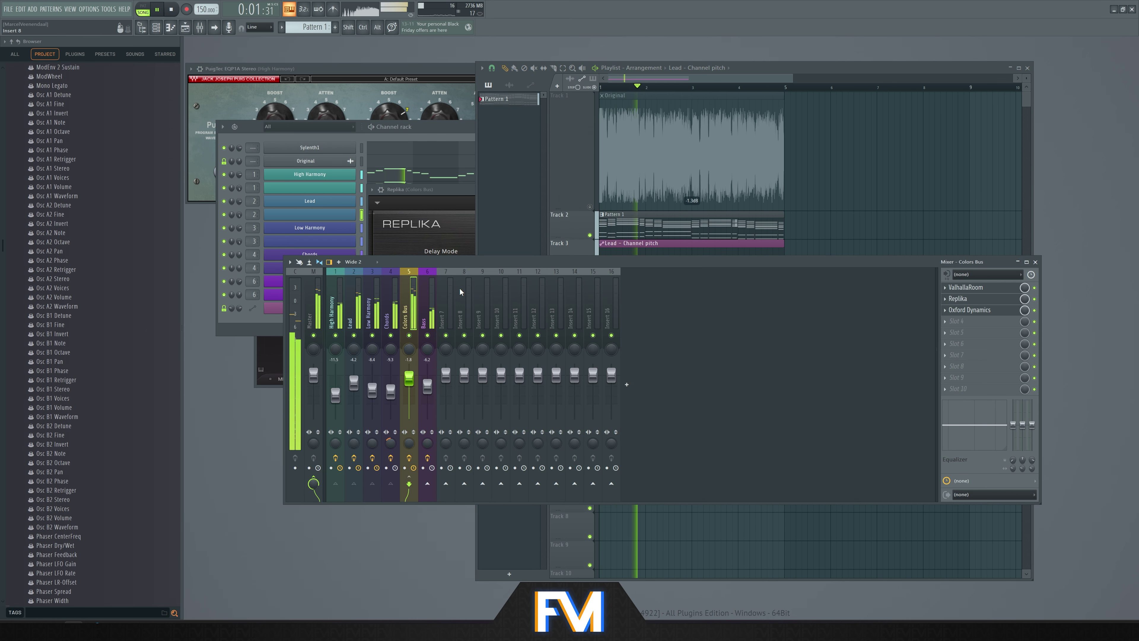
key(space)
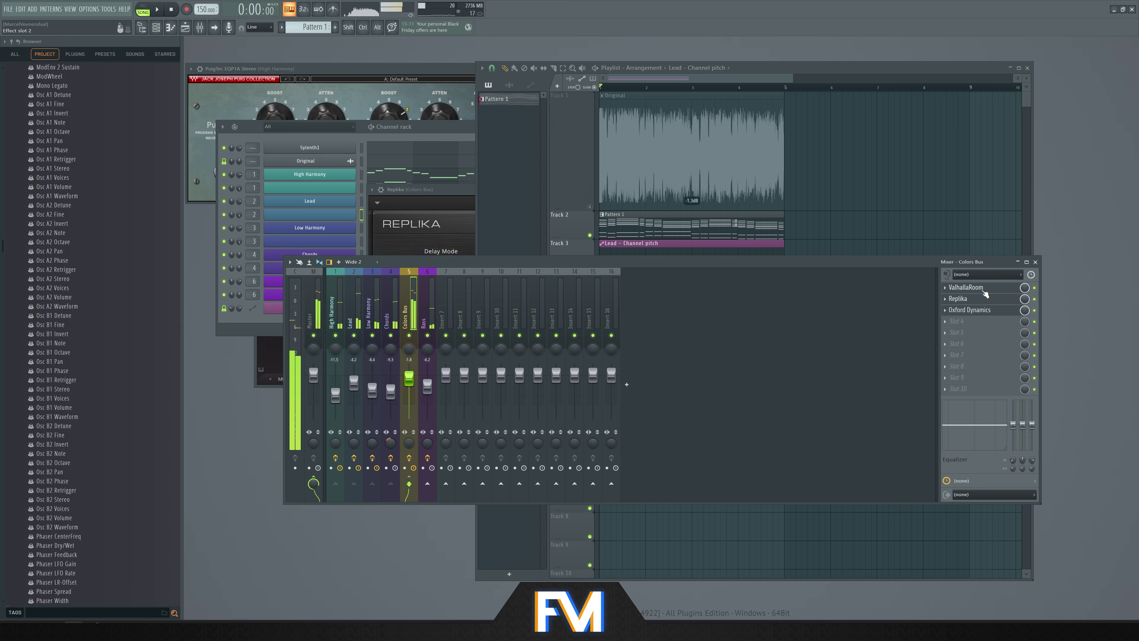
Set the Colors Bus ValhallaRoom reverb to a Hi Cut of about 2770 Hz and a Mix of about 26.5%
click(969, 287)
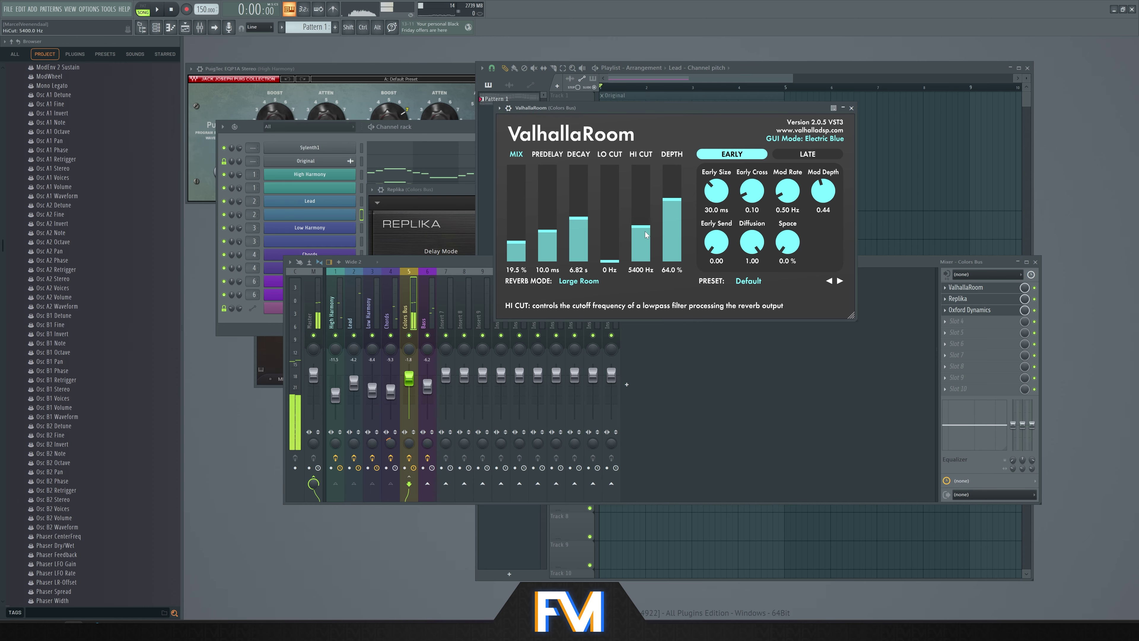
drag(641, 210, 644, 236)
key(space)
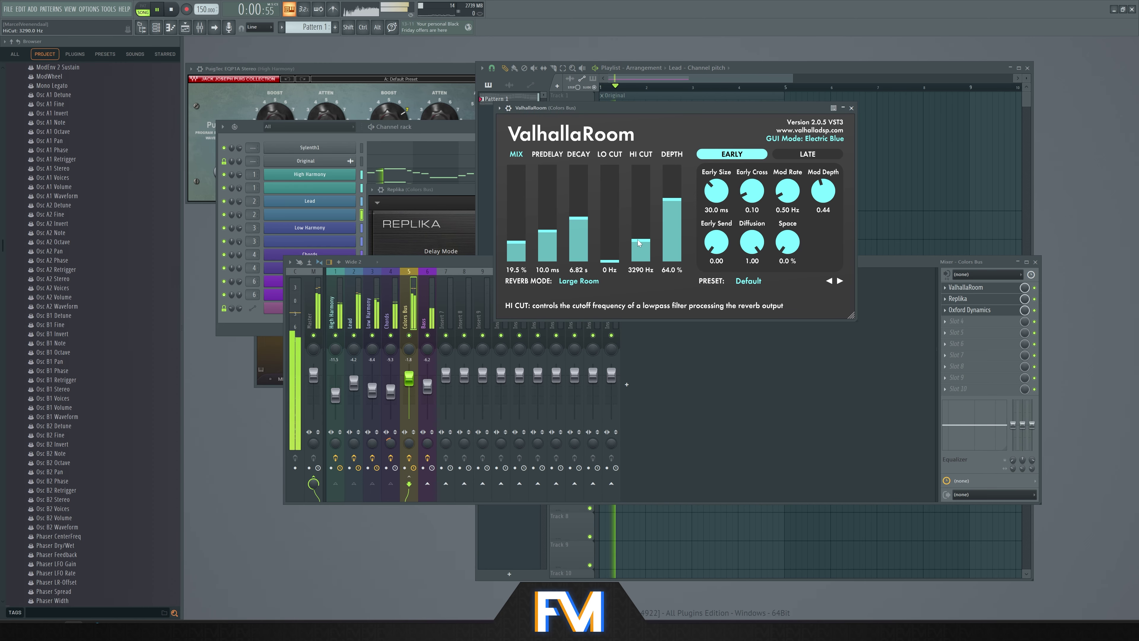
drag(520, 243, 521, 235)
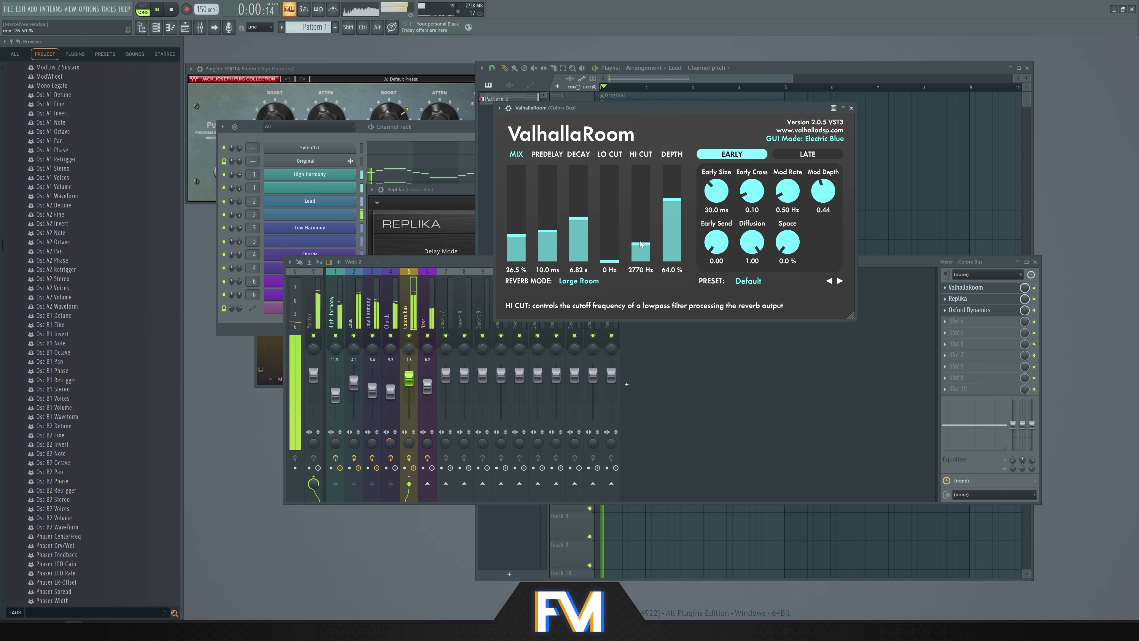
Check the Bass level, then compare the recreated layers with the soloed Original track by playing each from the start
click(426, 391)
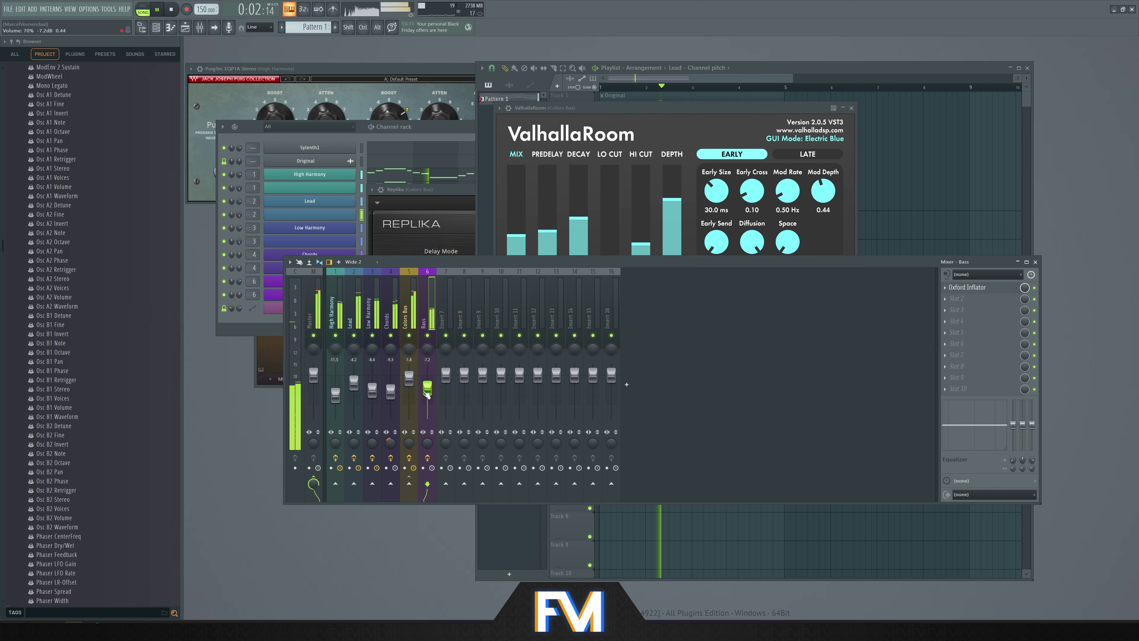
click(749, 77)
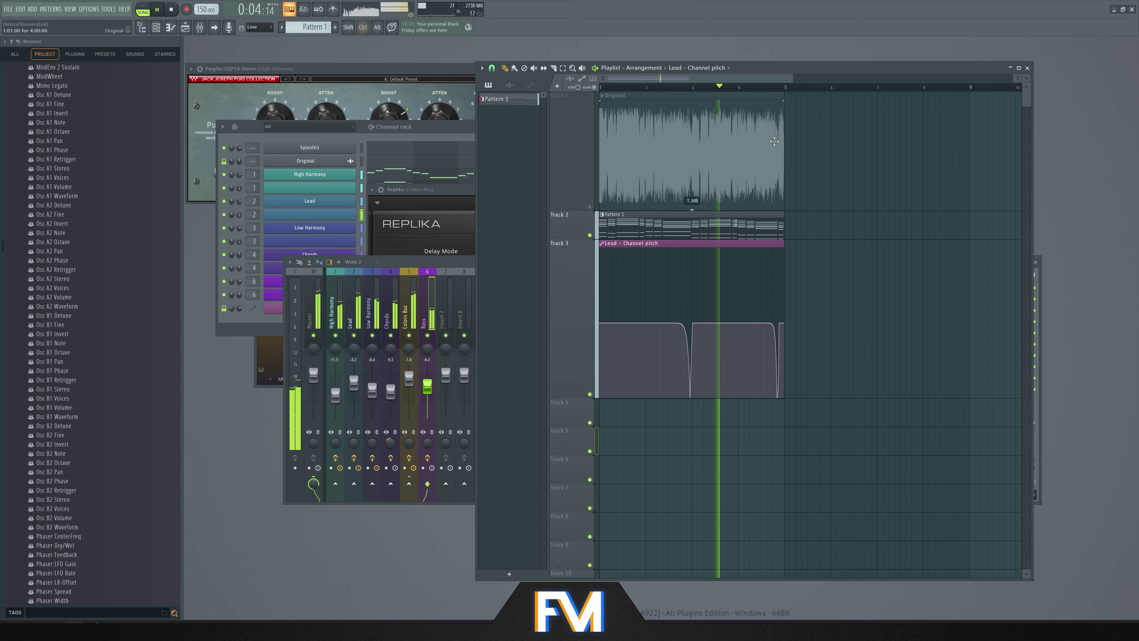
scroll(749, 81, down, 2)
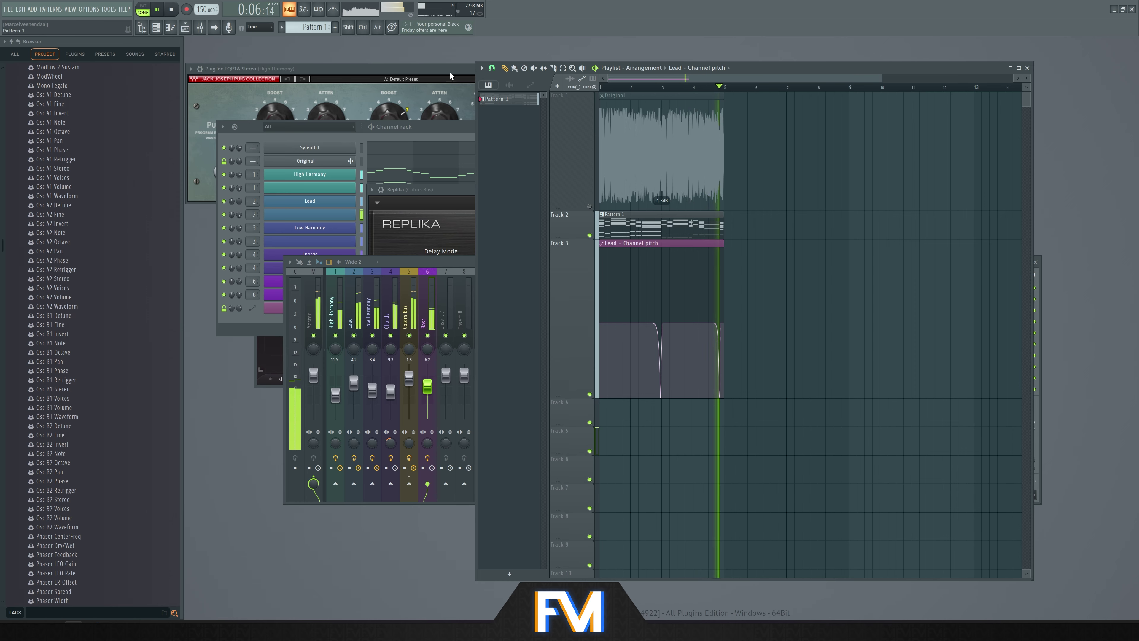
key(space)
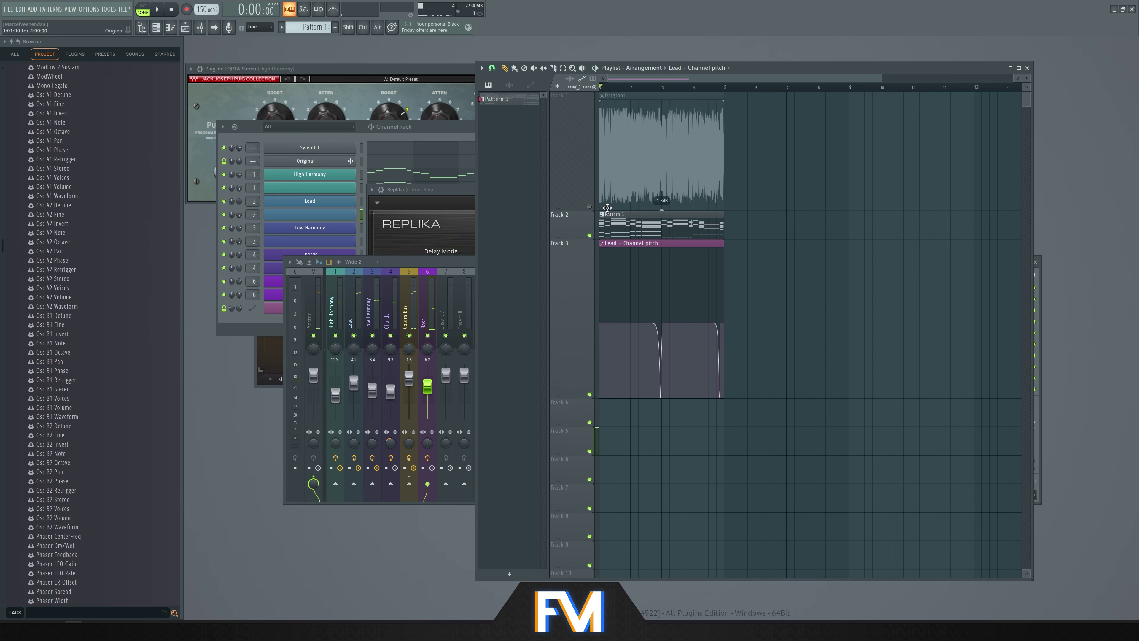
right_click(591, 207)
key(space)
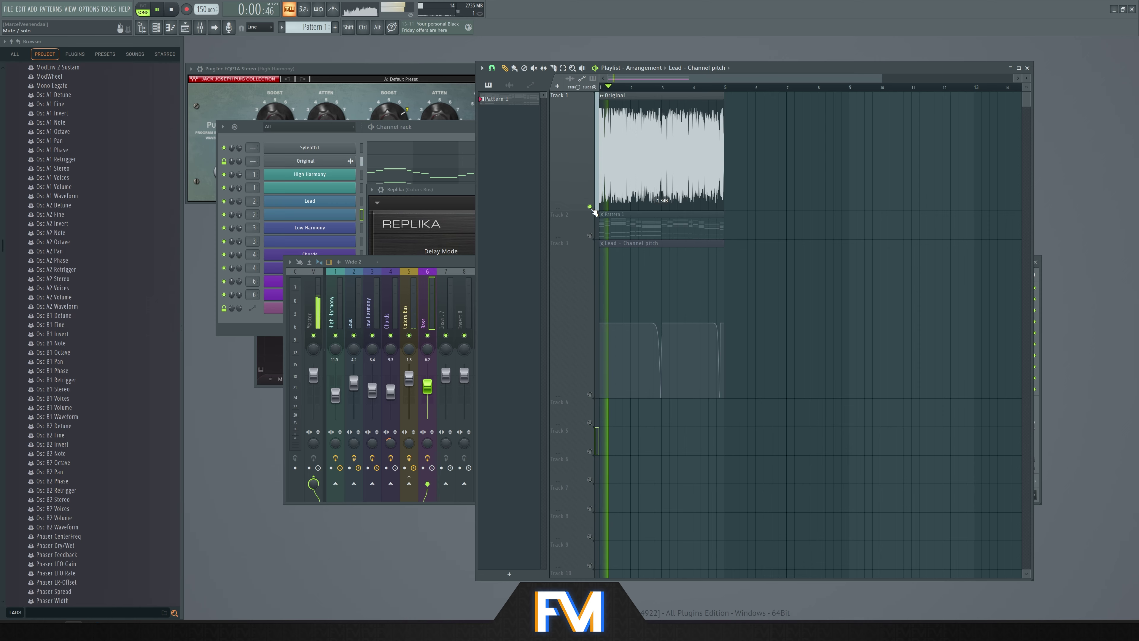
click(590, 207)
key(space)
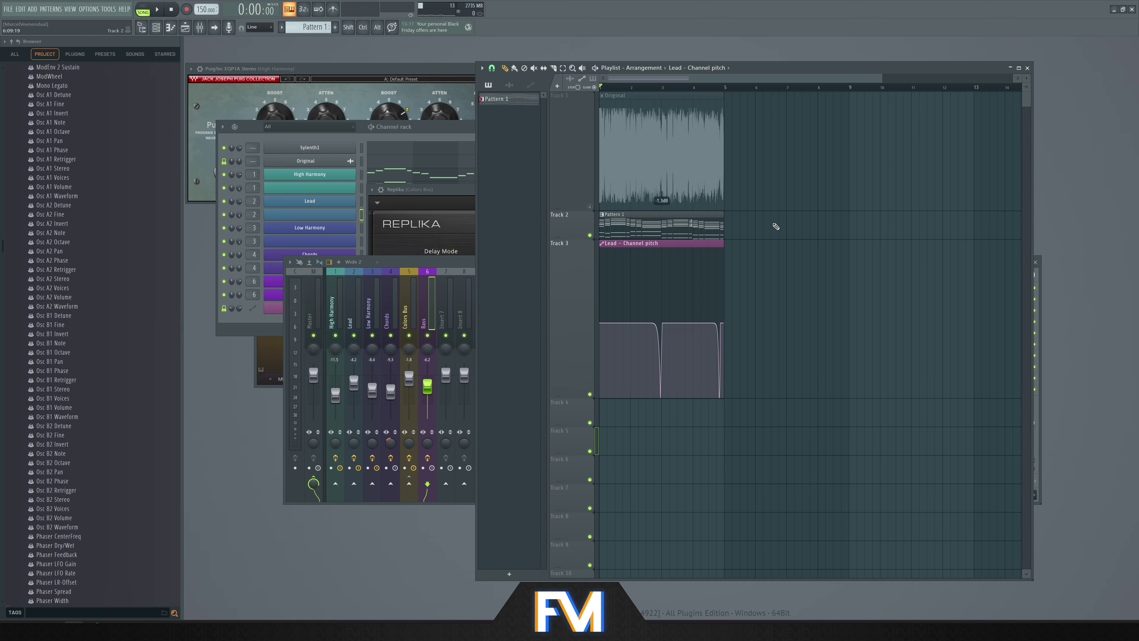
Show the Virus Ti2 Sounds for DirectWave folder among the FRUITYMASTERZ sample packs and bring the Channel rack forward
scroll(101, 229, up, 15)
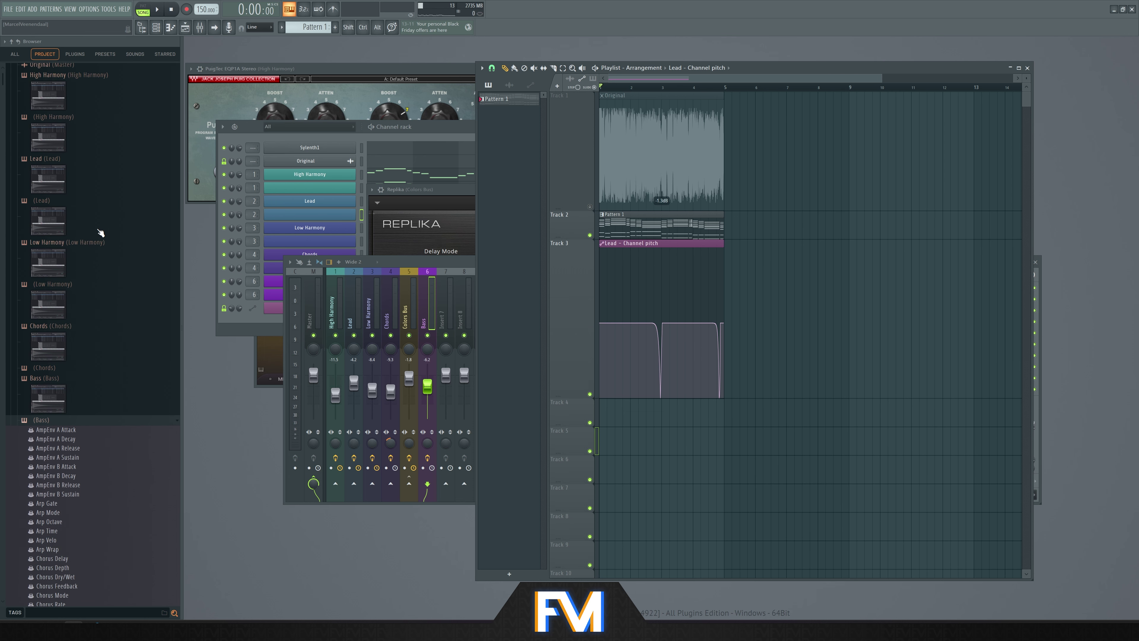
click(15, 54)
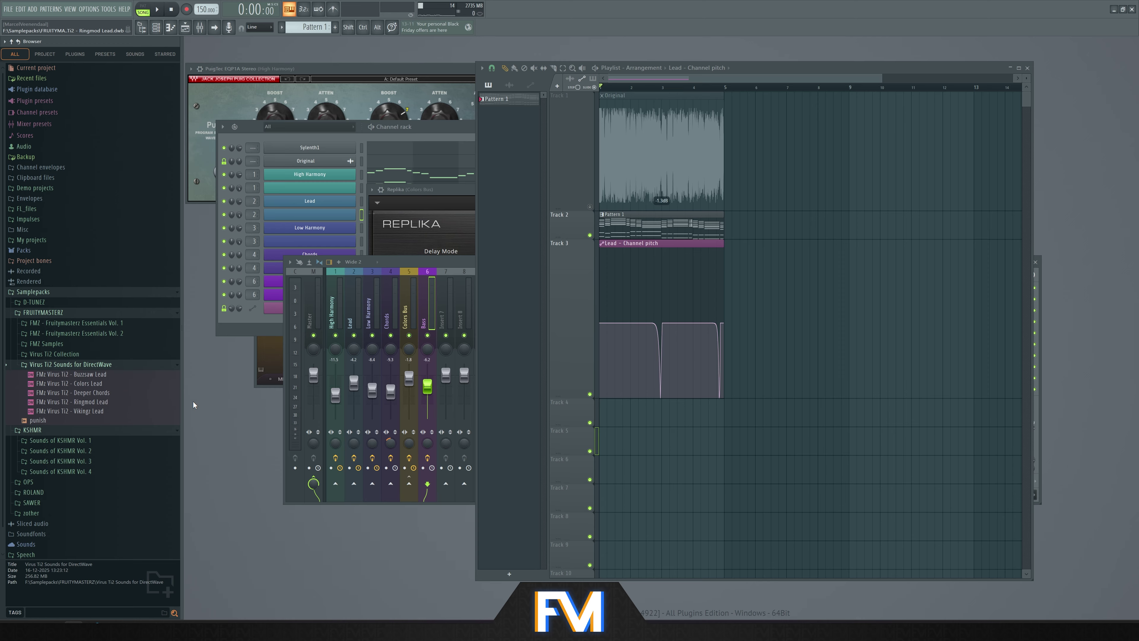
click(449, 125)
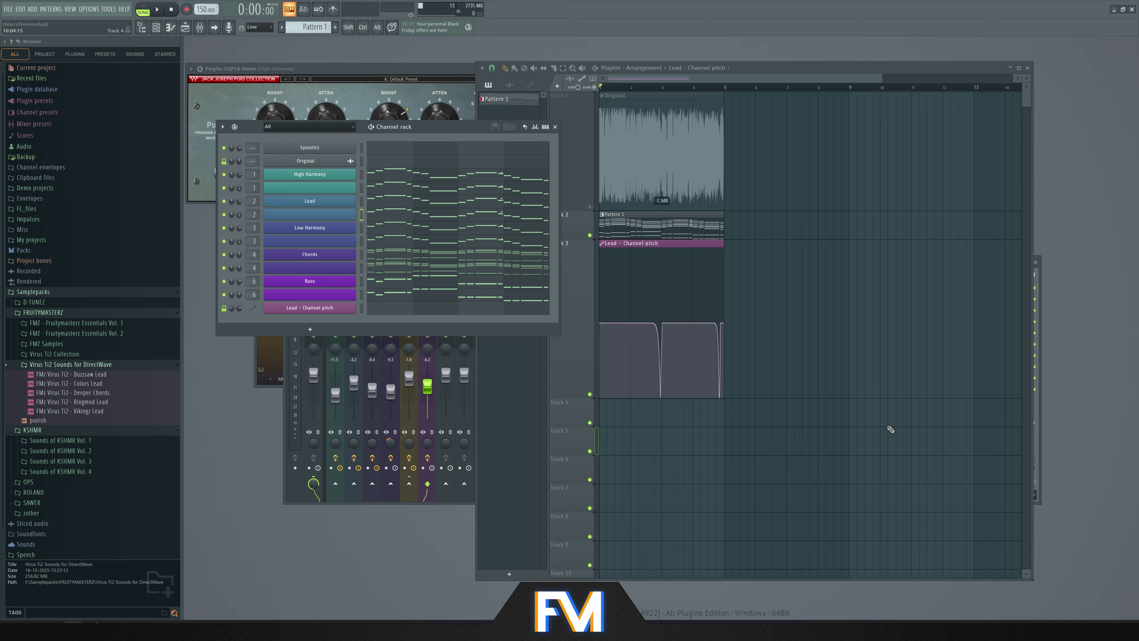
Start playback and add FabFilter Pro-Q 3 to the fourth effect slot of the Colors Bus
key(space)
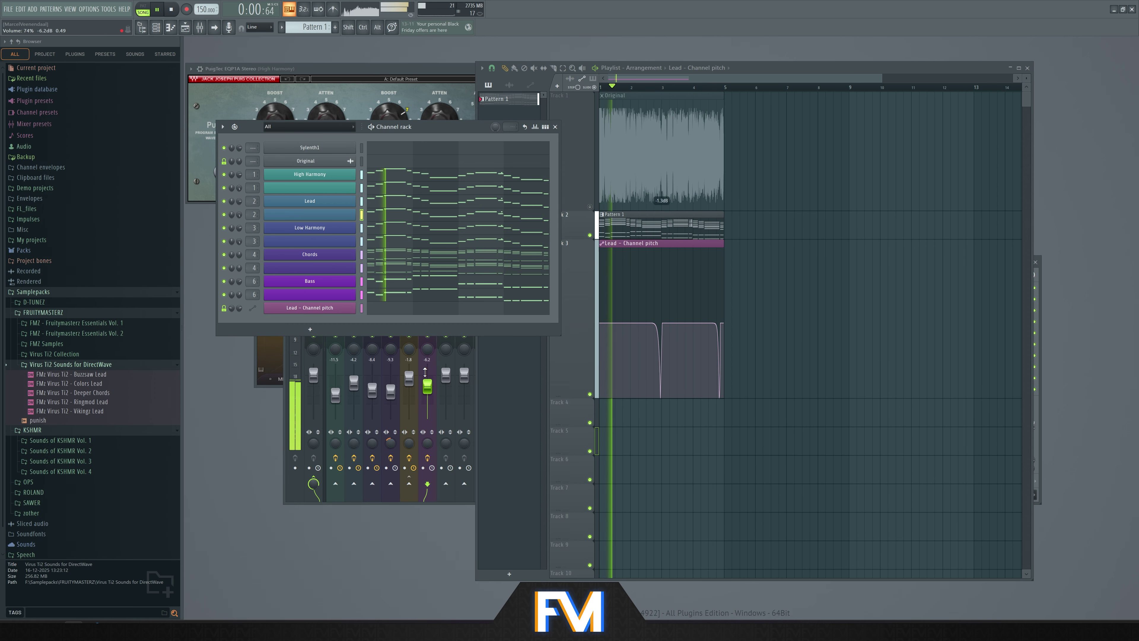
click(409, 379)
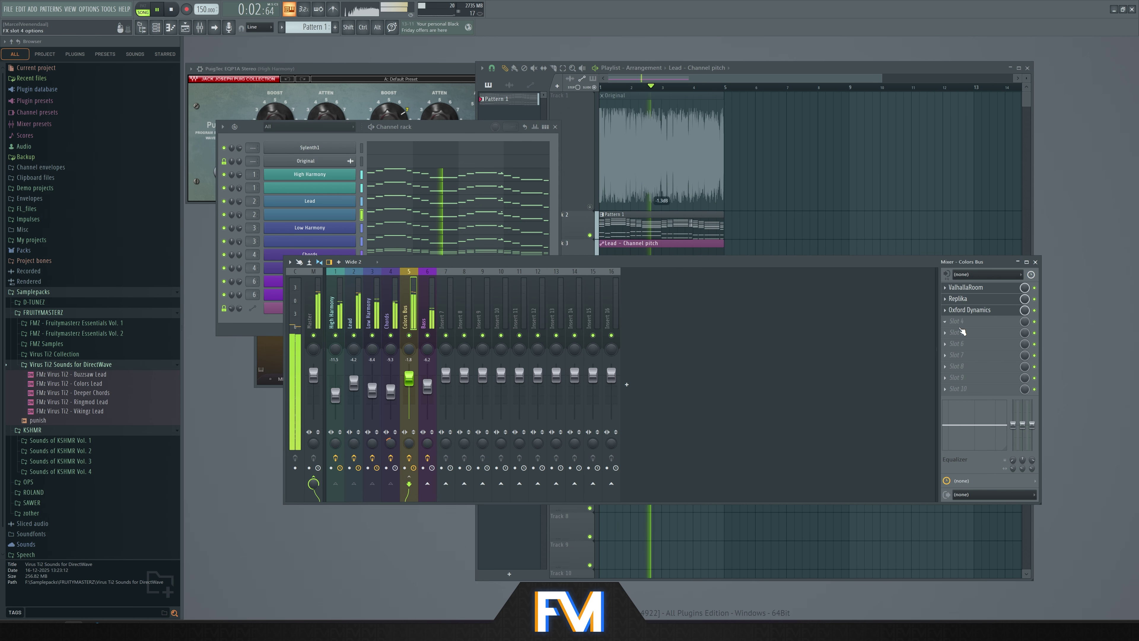
click(958, 321)
click(877, 125)
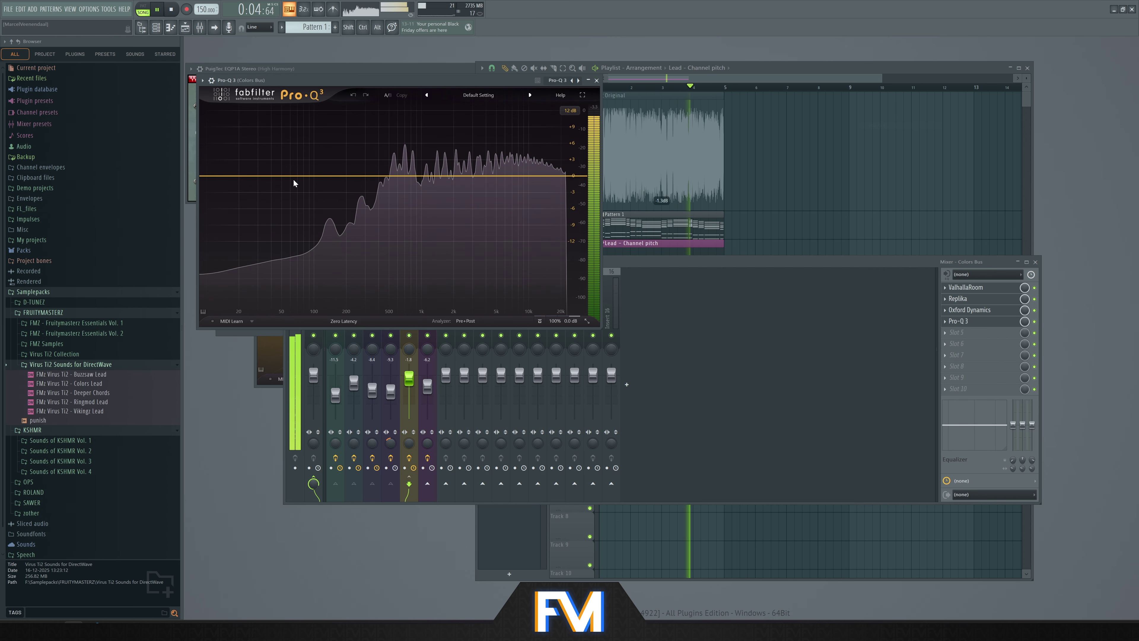
In Pro-Q 3, cut about 1 dB near 530 Hz, boost about 0.8 dB near 3.3 kHz and add a high cut at the spectrum's upper end
drag(360, 177, 391, 182)
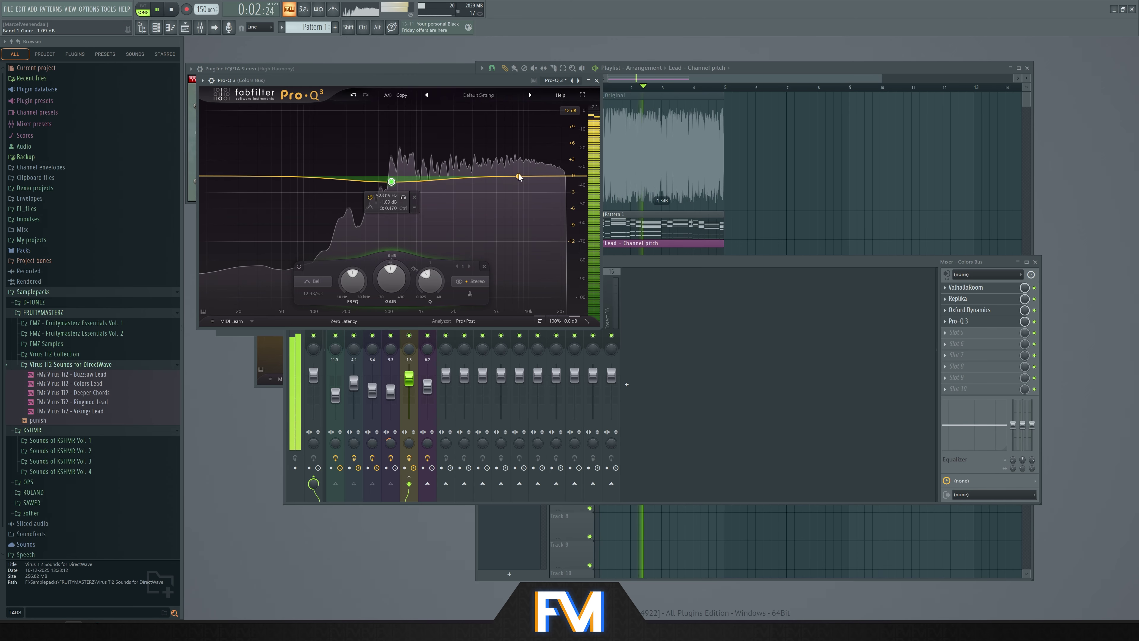
drag(497, 178, 476, 172)
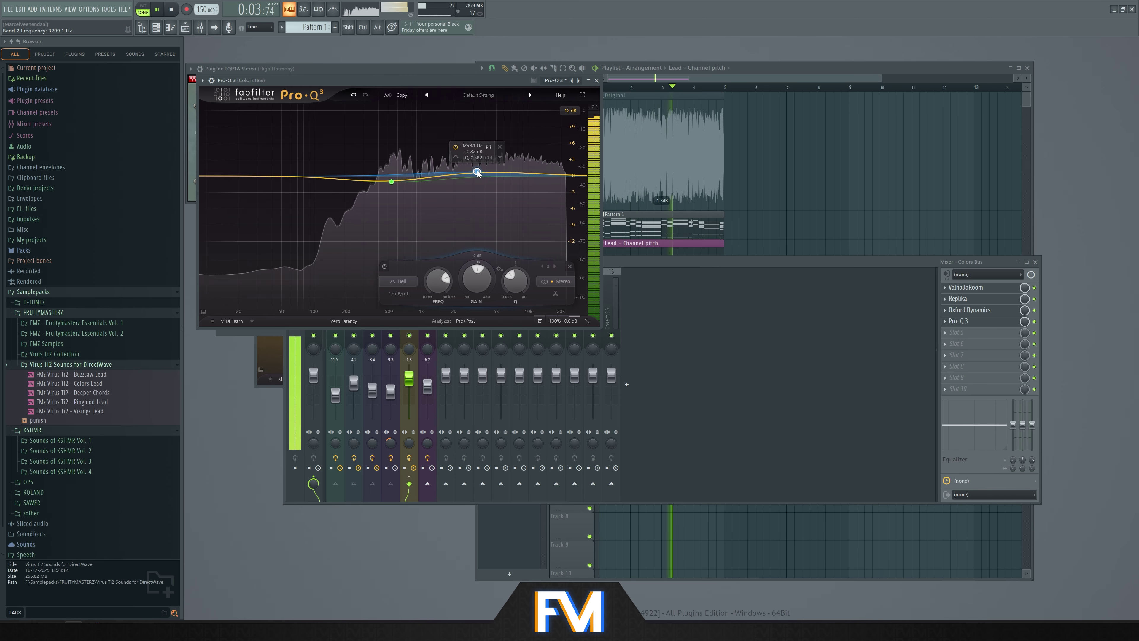
click(564, 175)
drag(565, 176, 572, 189)
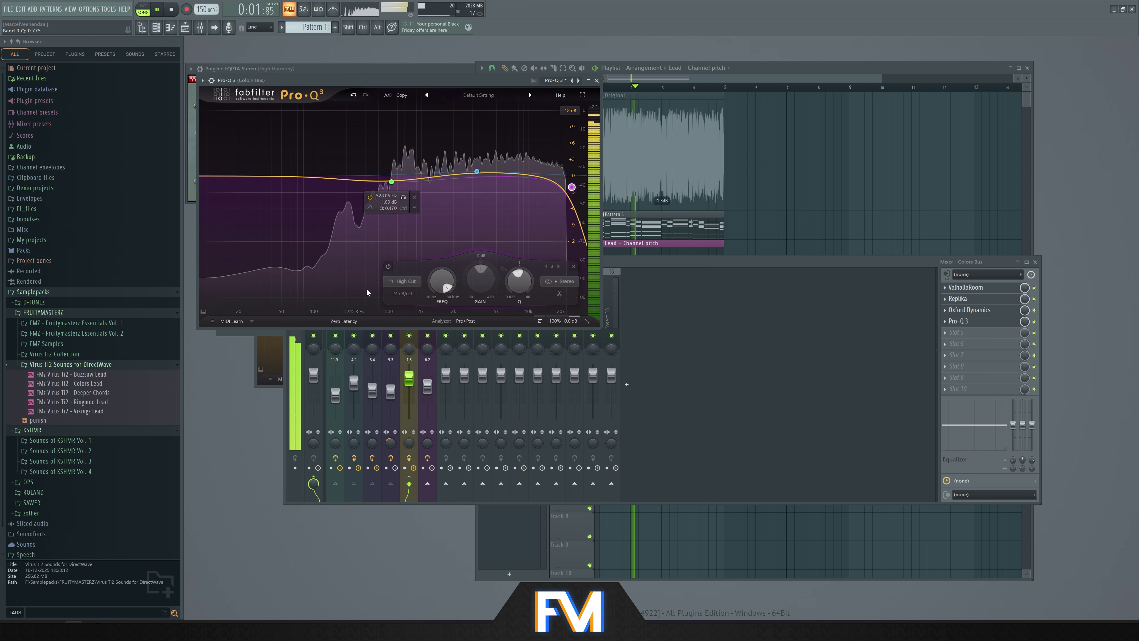
Raise the Bass mixer track's volume to about -5.2 dB and bring the Playlist forward
scroll(428, 394, up, 2)
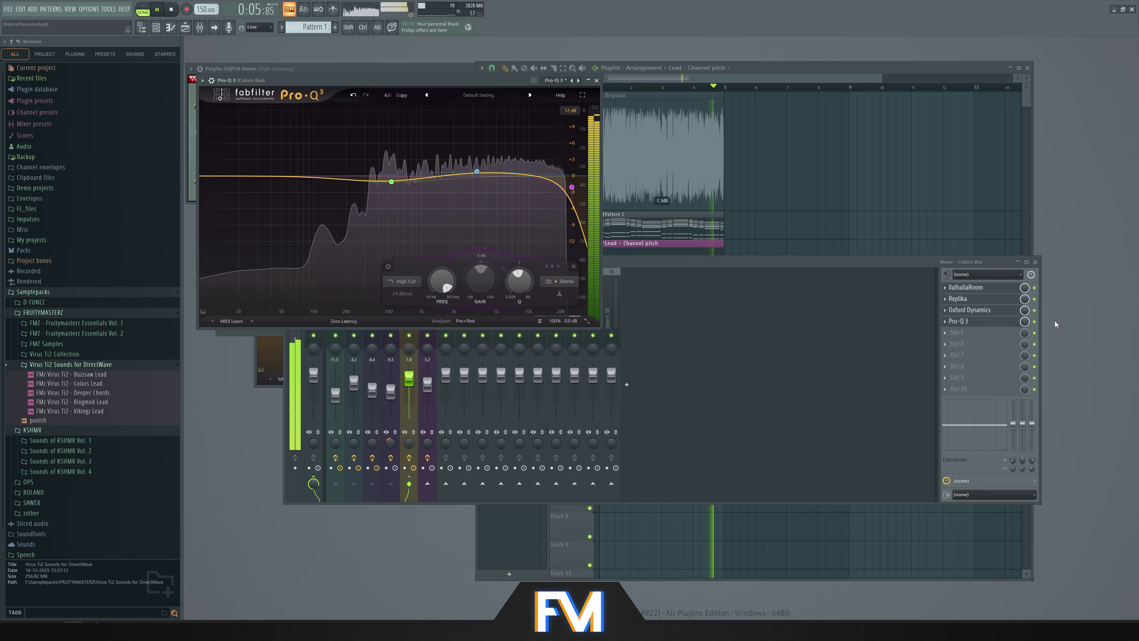
click(1034, 331)
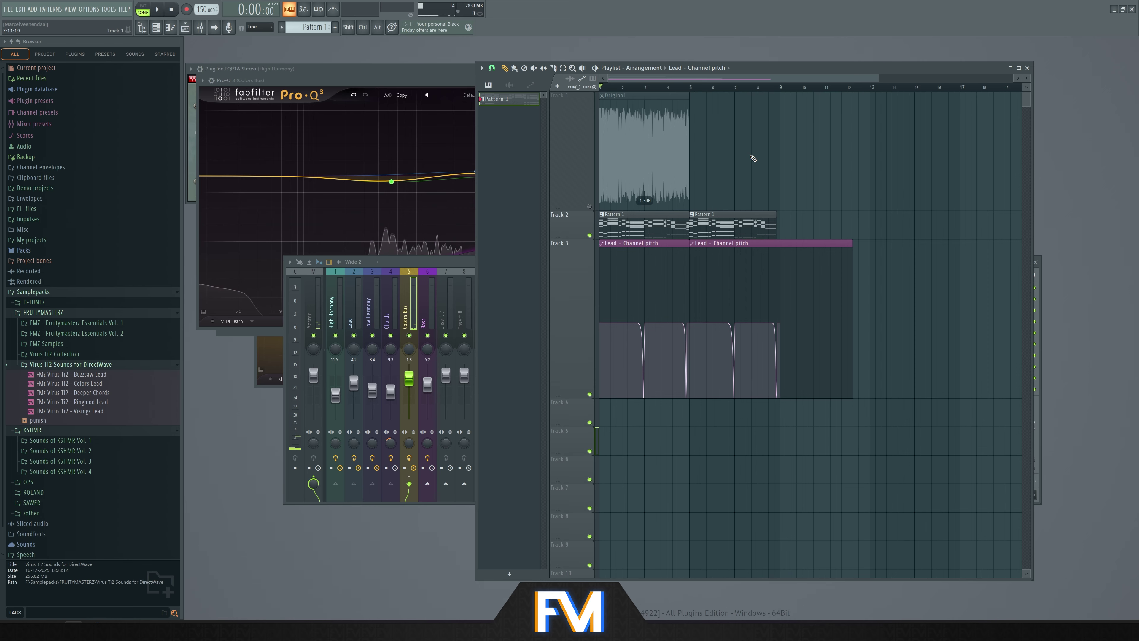